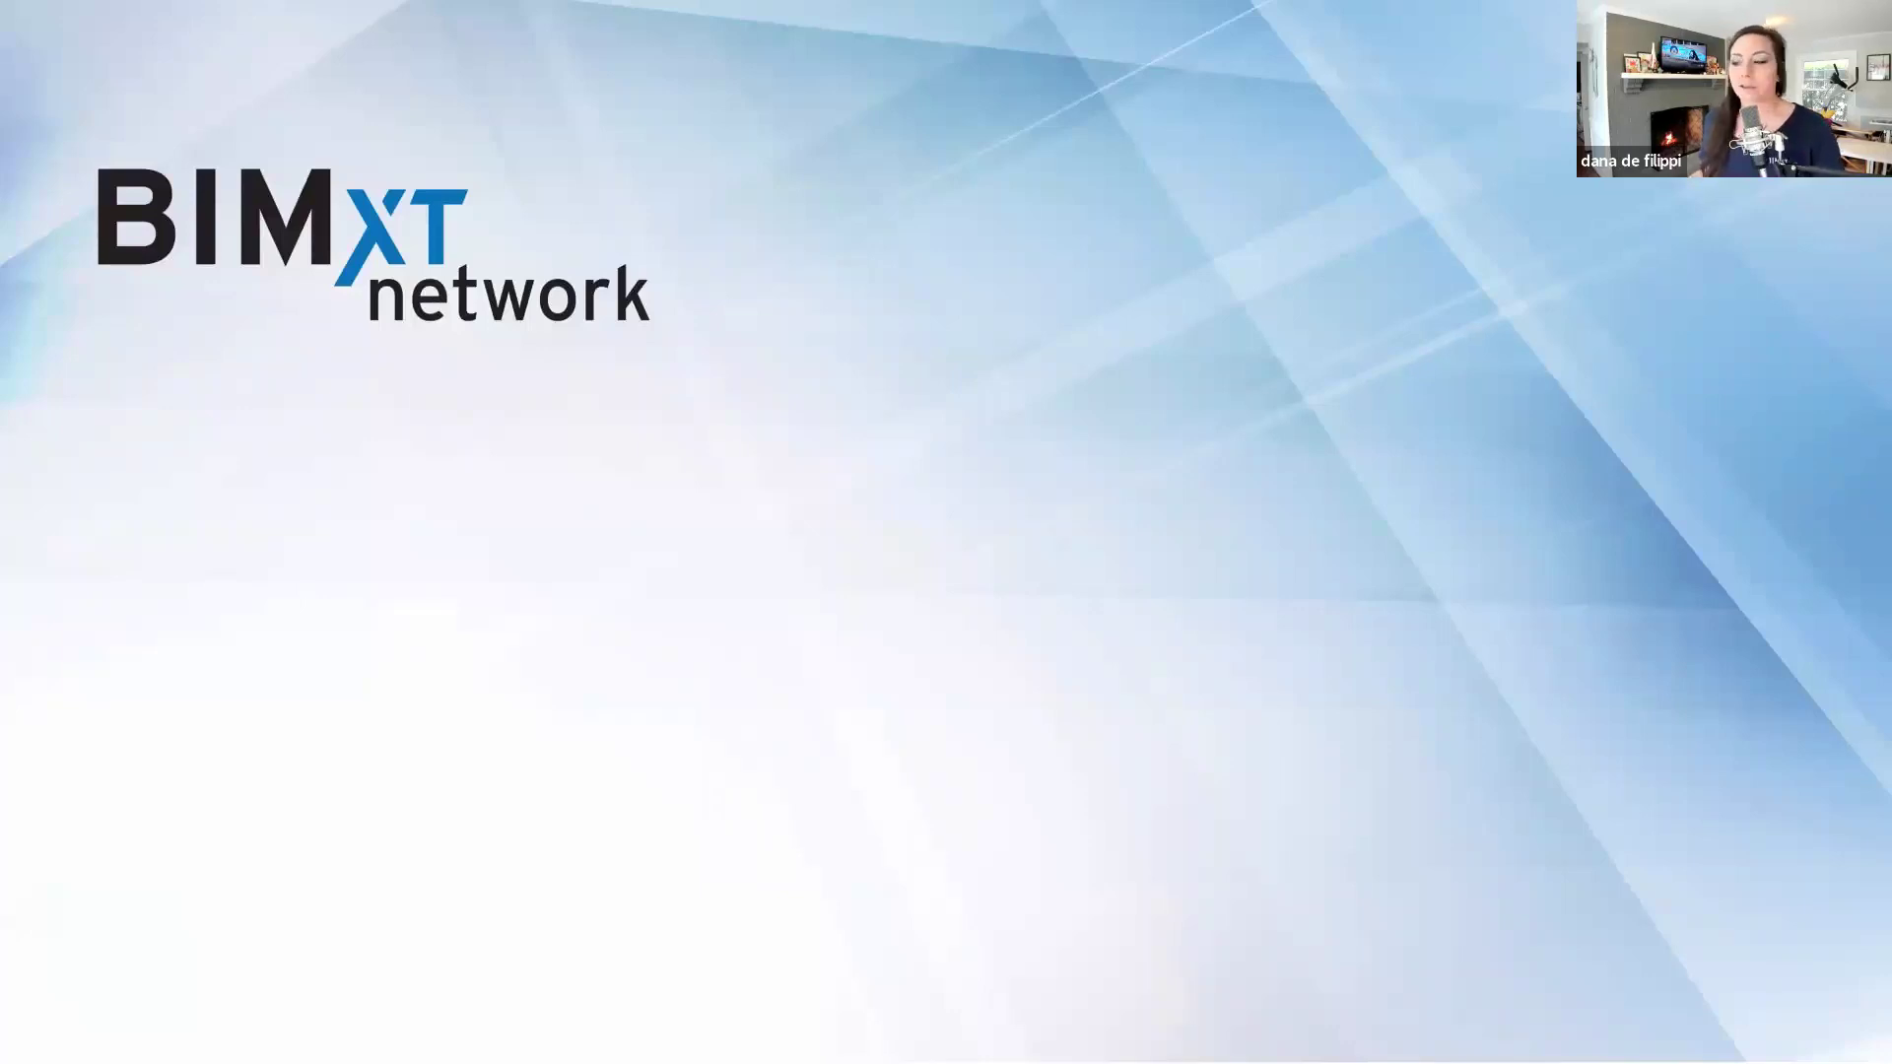
# Advance the slideshow through the Revit user group logos to the Advisory Board Members slide
pyautogui.click(1086, 240)
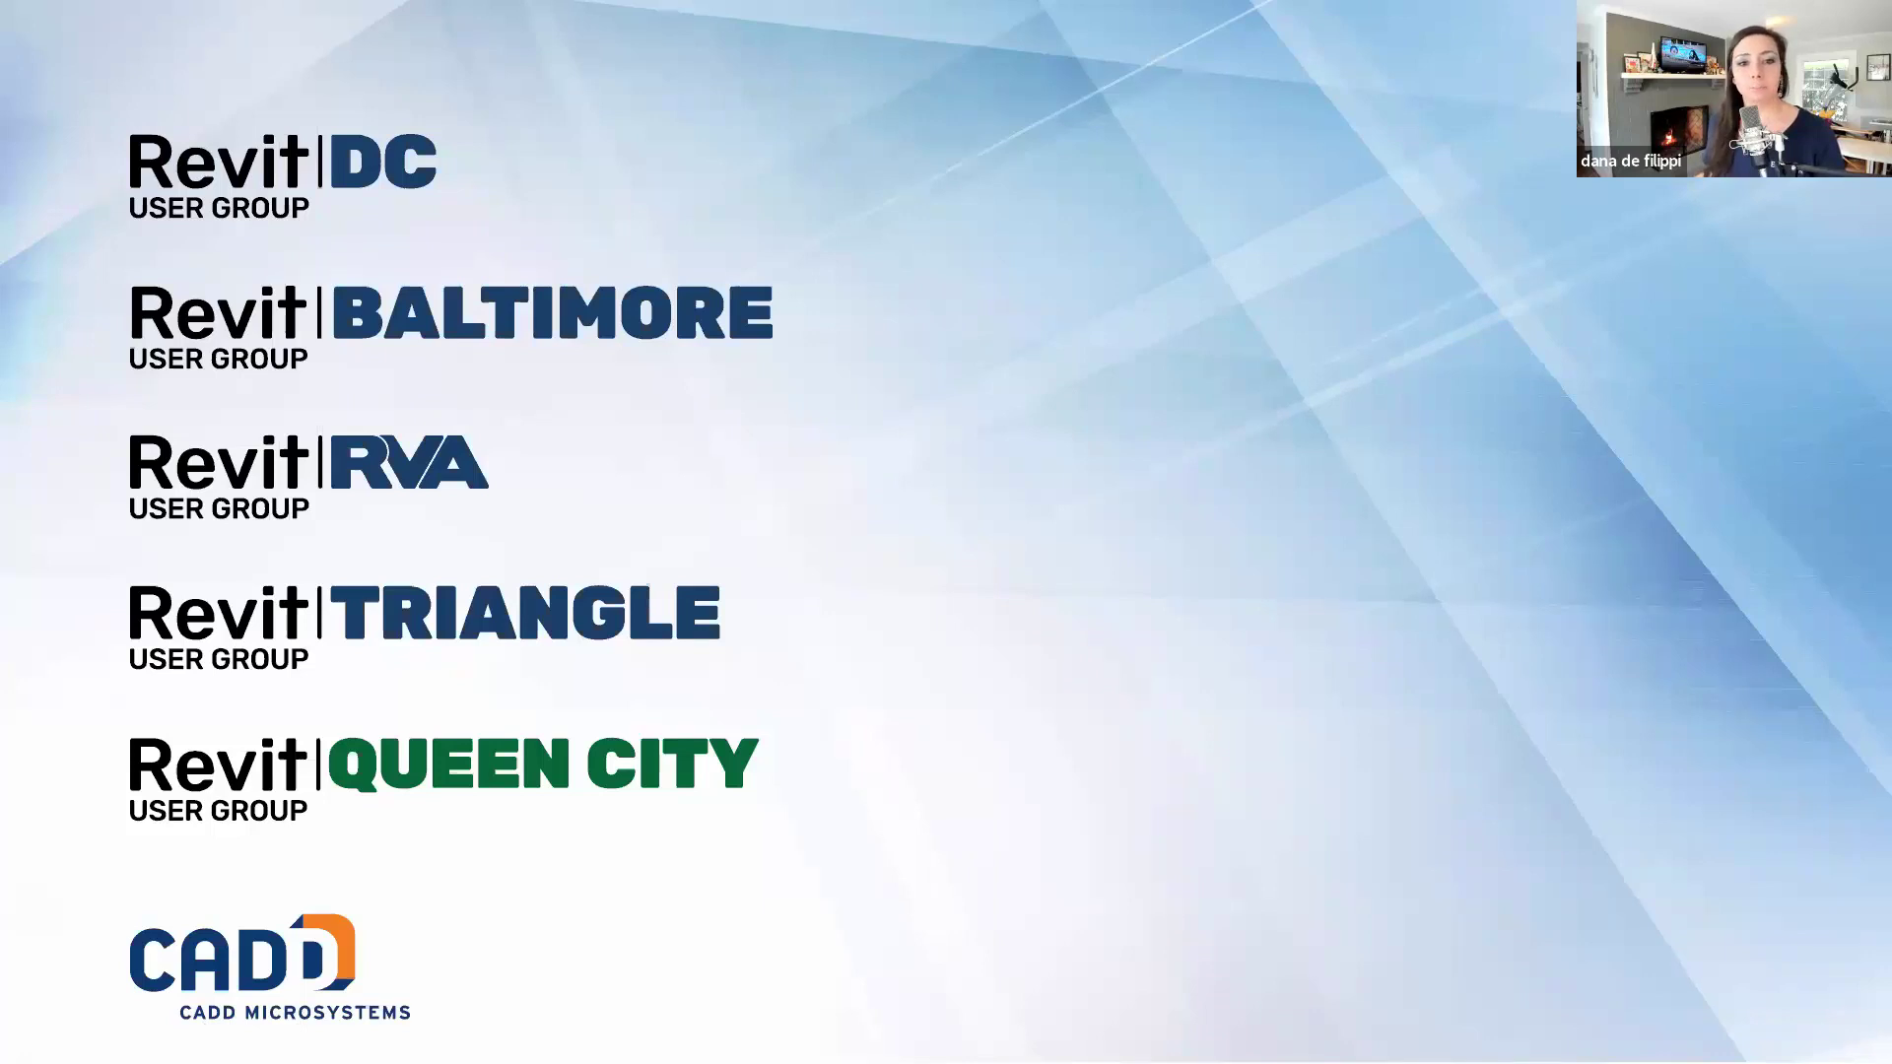
pyautogui.click(627, 322)
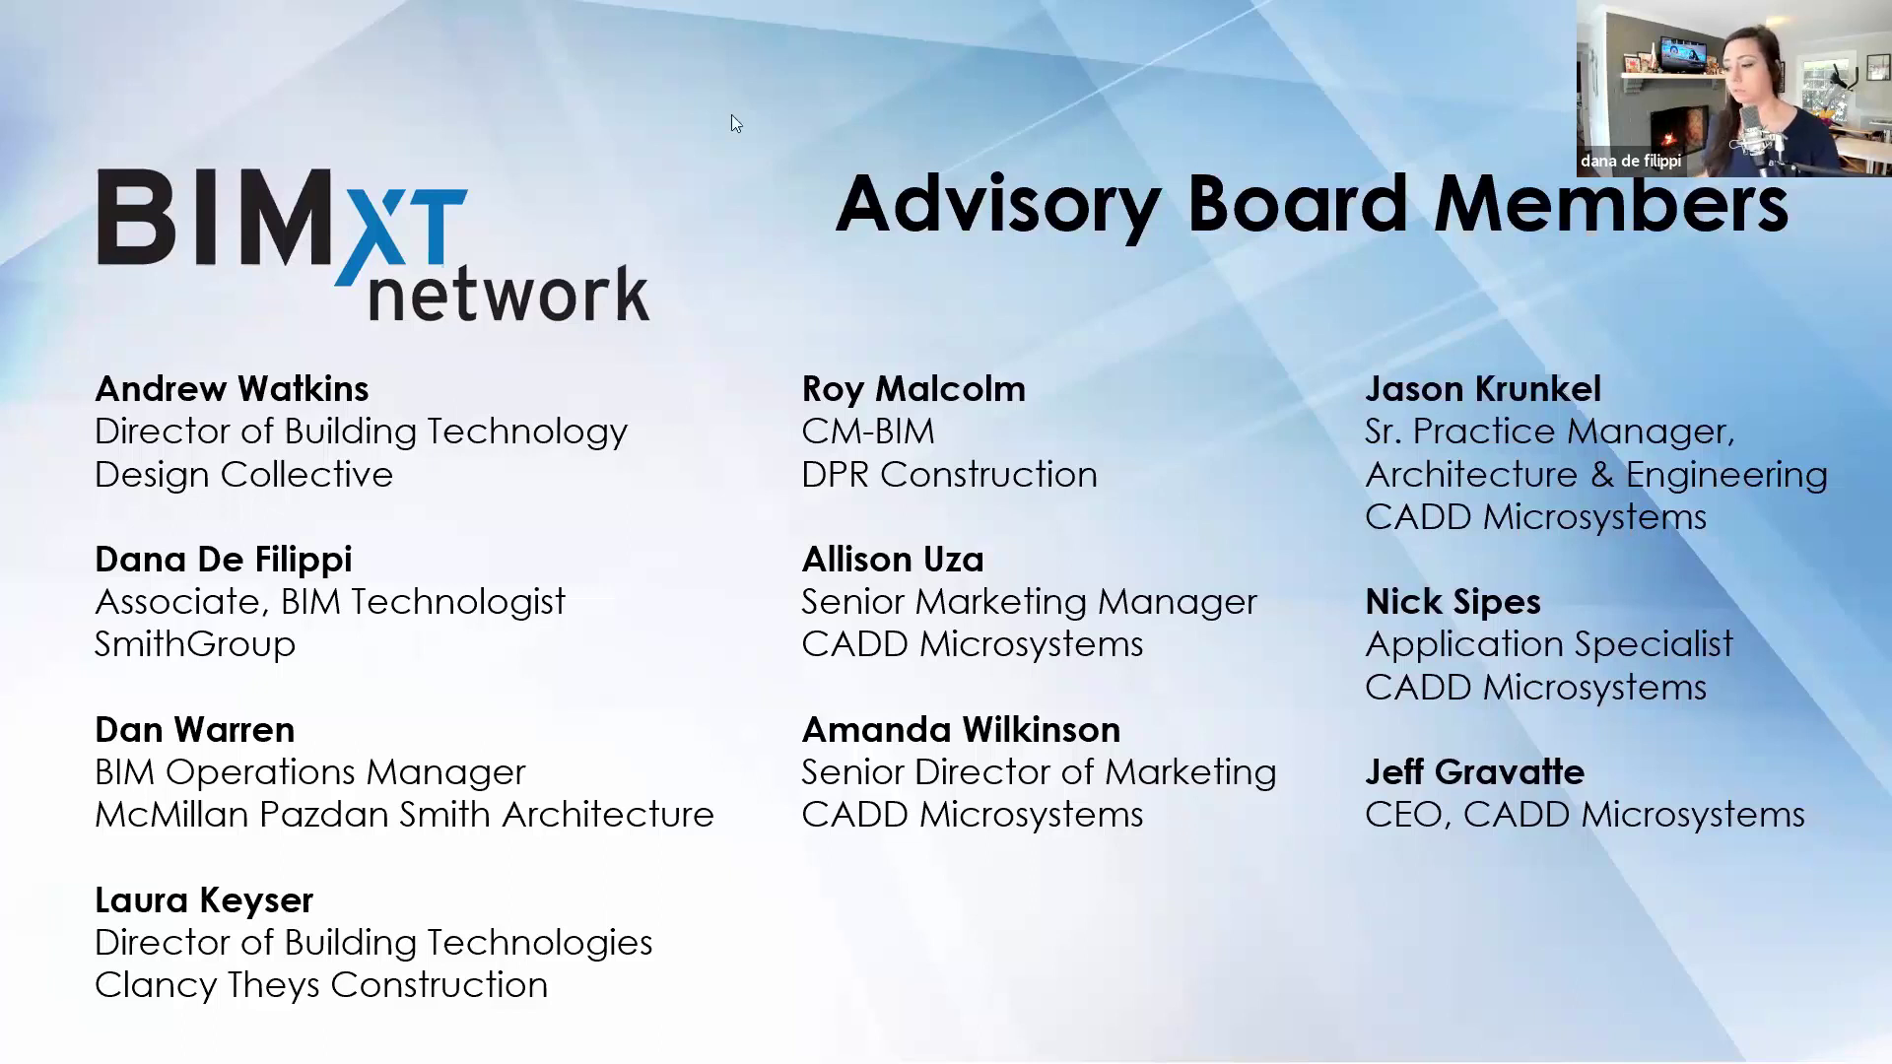
# Advance to the LinkedIn Group! slide showing the BIMxt Network group link
pyautogui.click(718, 250)
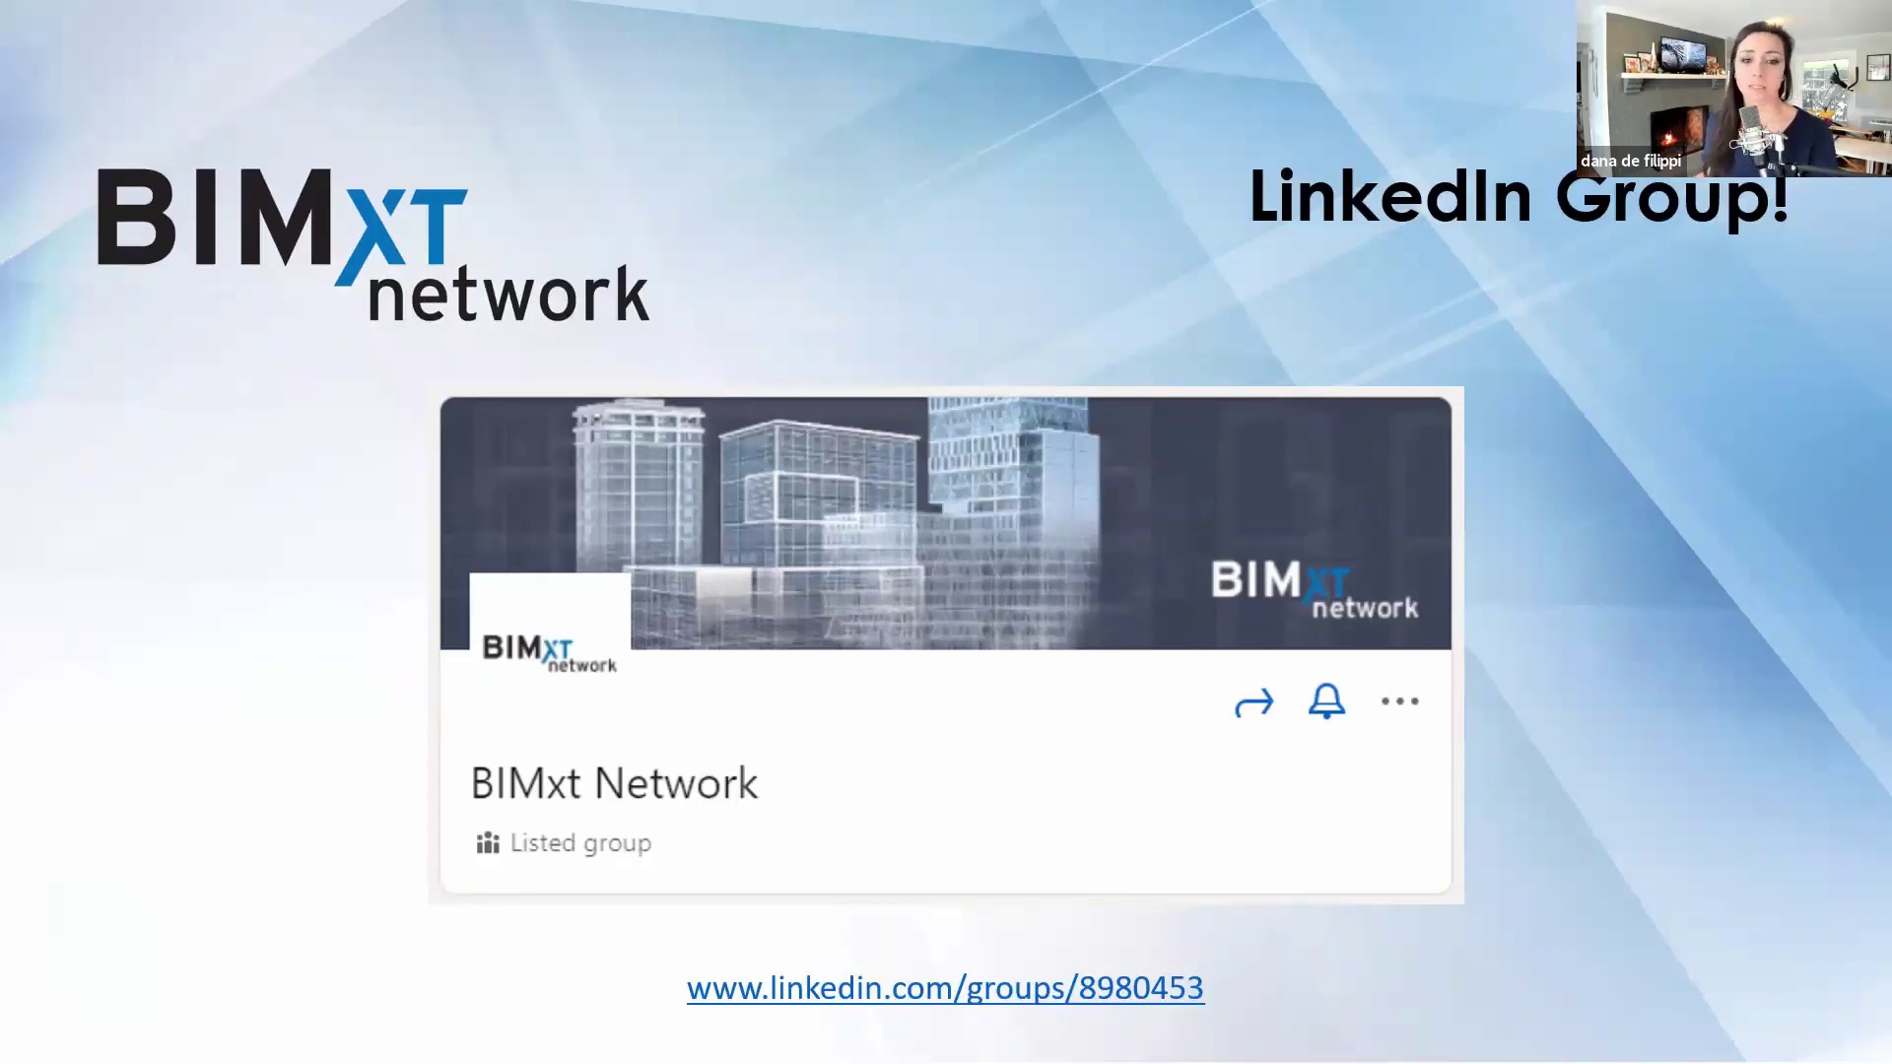
# Advance past the BIM 360 speakers slide to the survey participant WINNER! slide
pyautogui.click(160, 592)
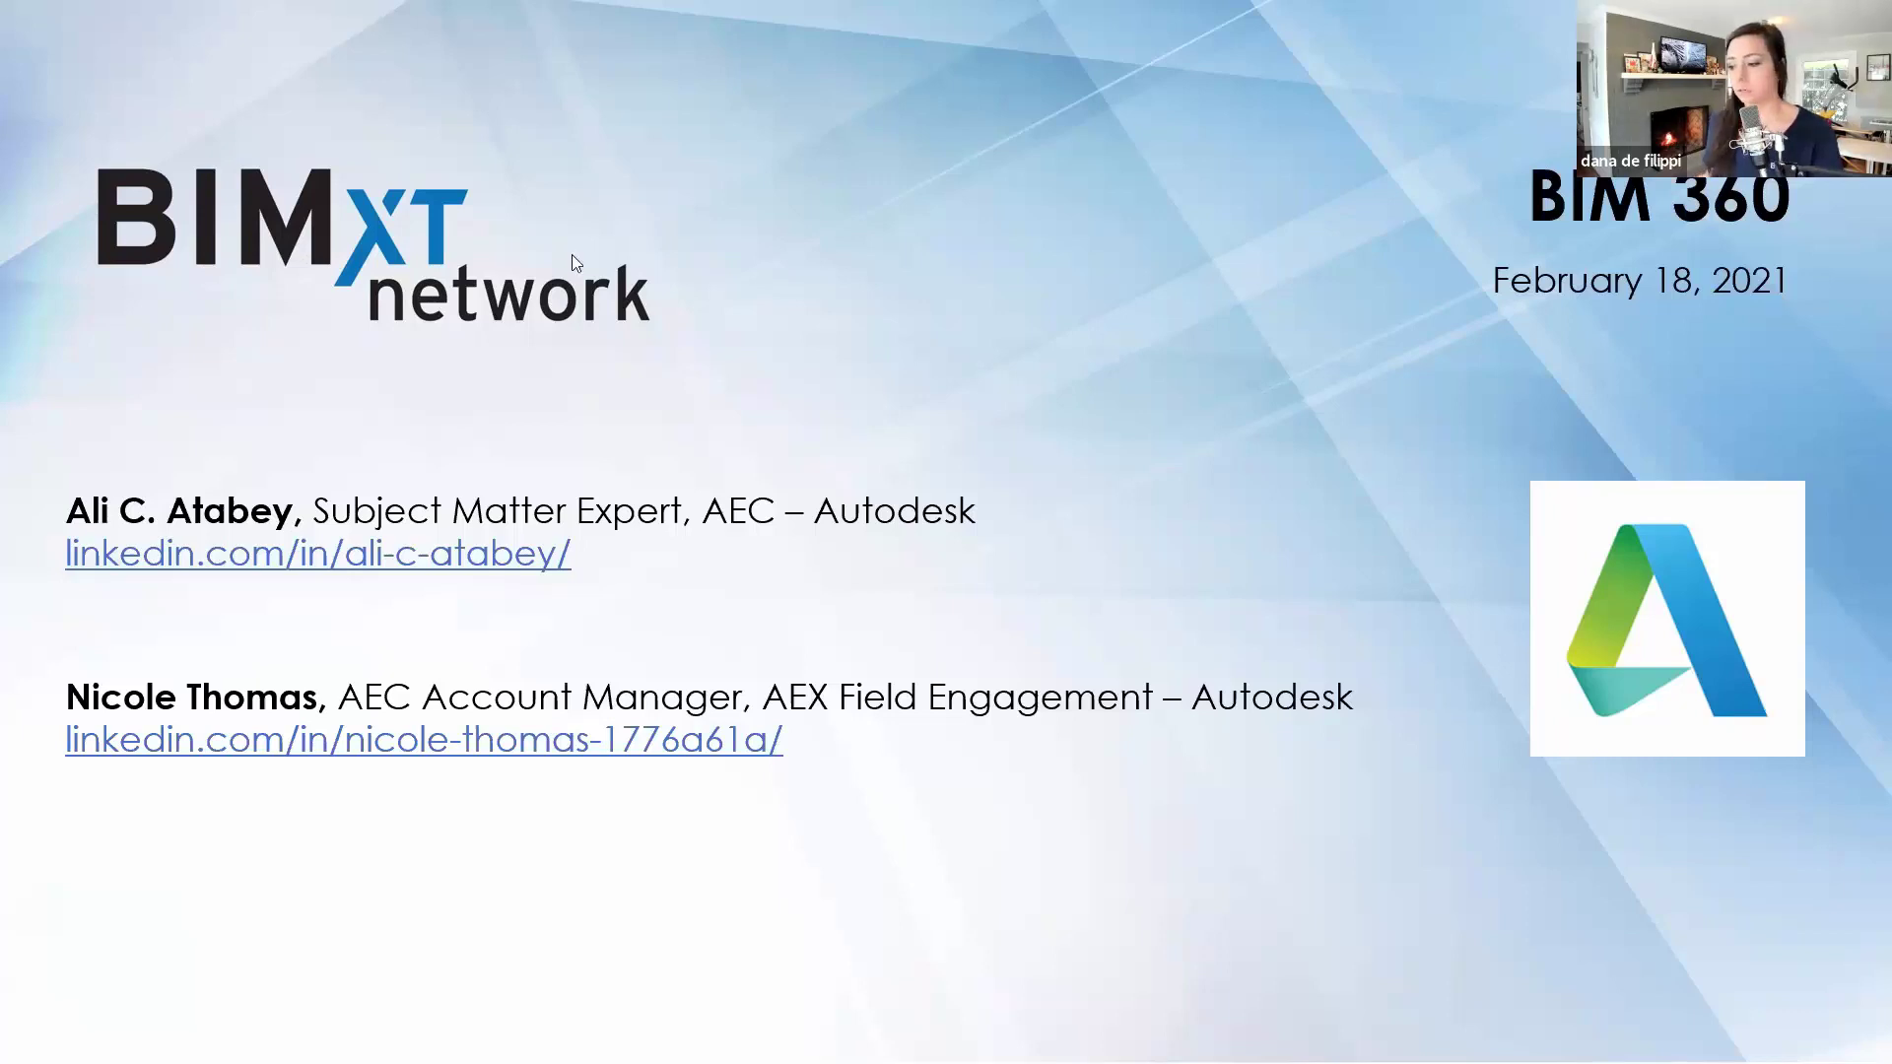
pyautogui.click(881, 281)
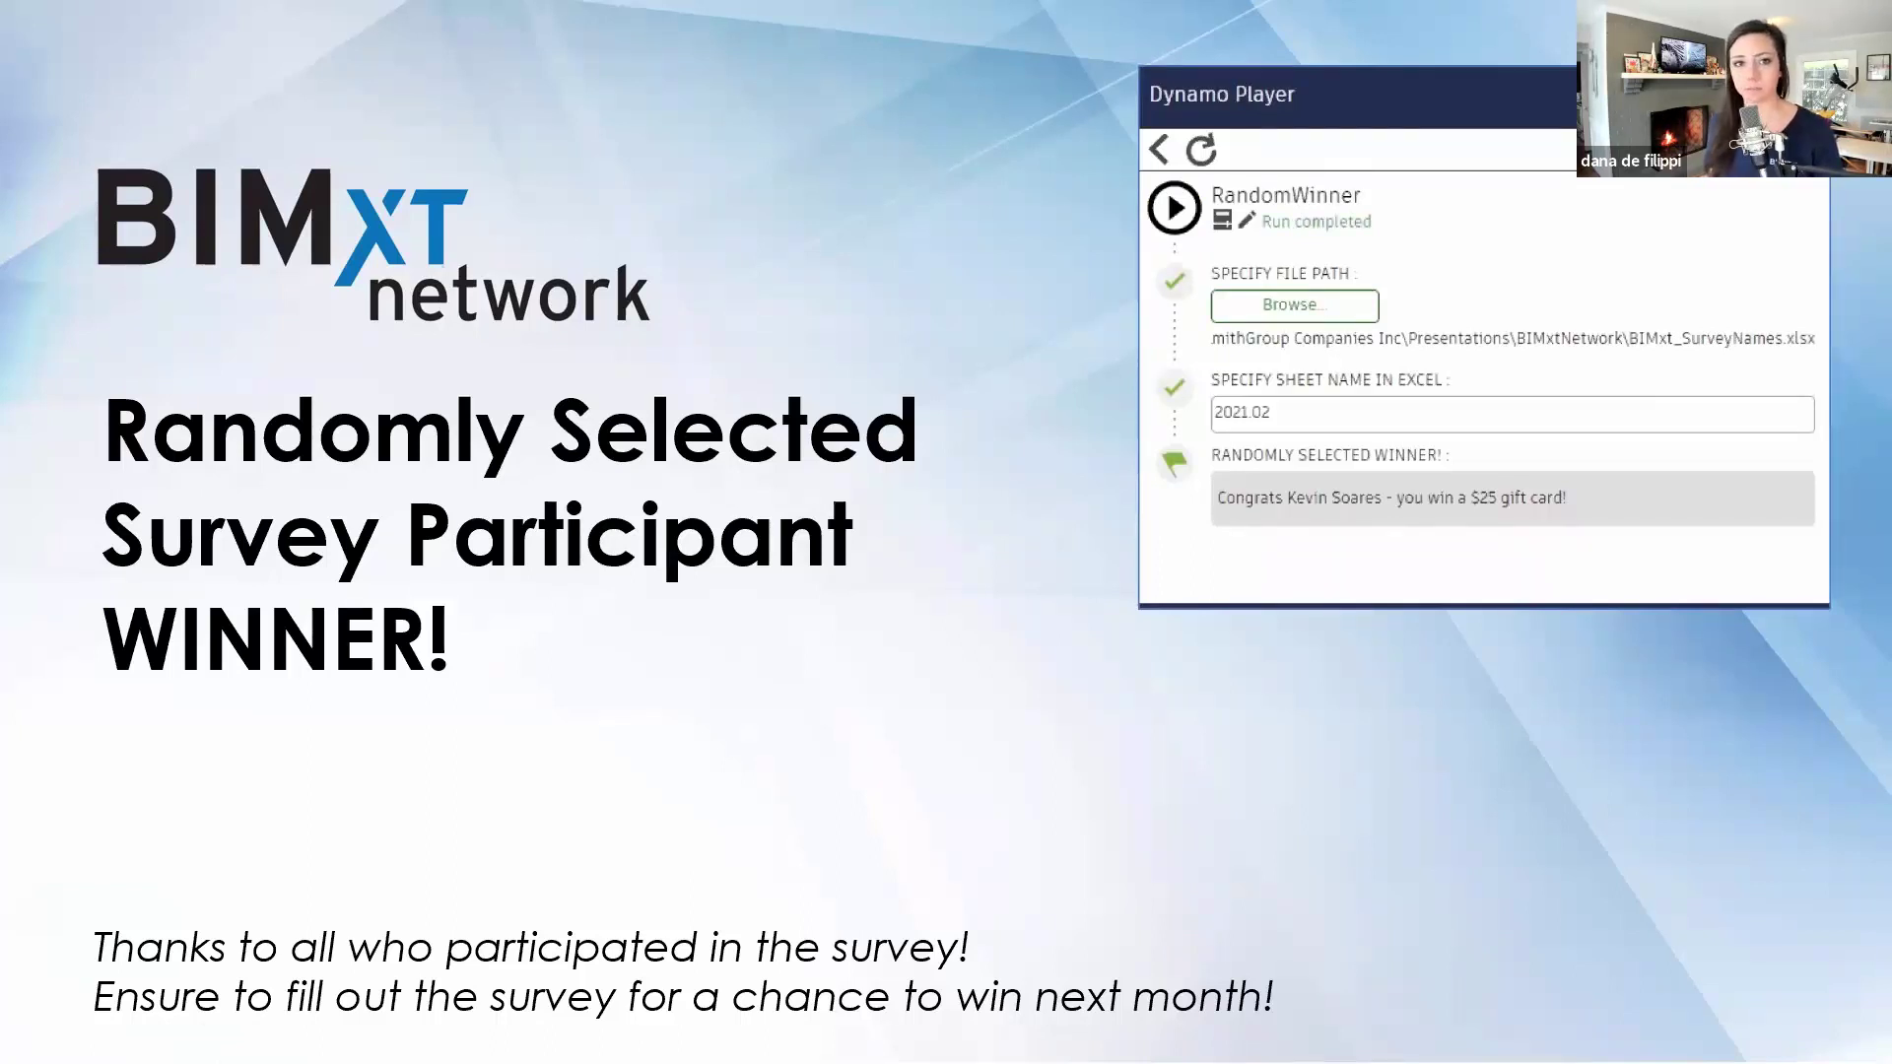
# Exit the full-screen slideshow, revealing the Autodesk Office Building Project Files folder
pyautogui.doubleClick(529, 727)
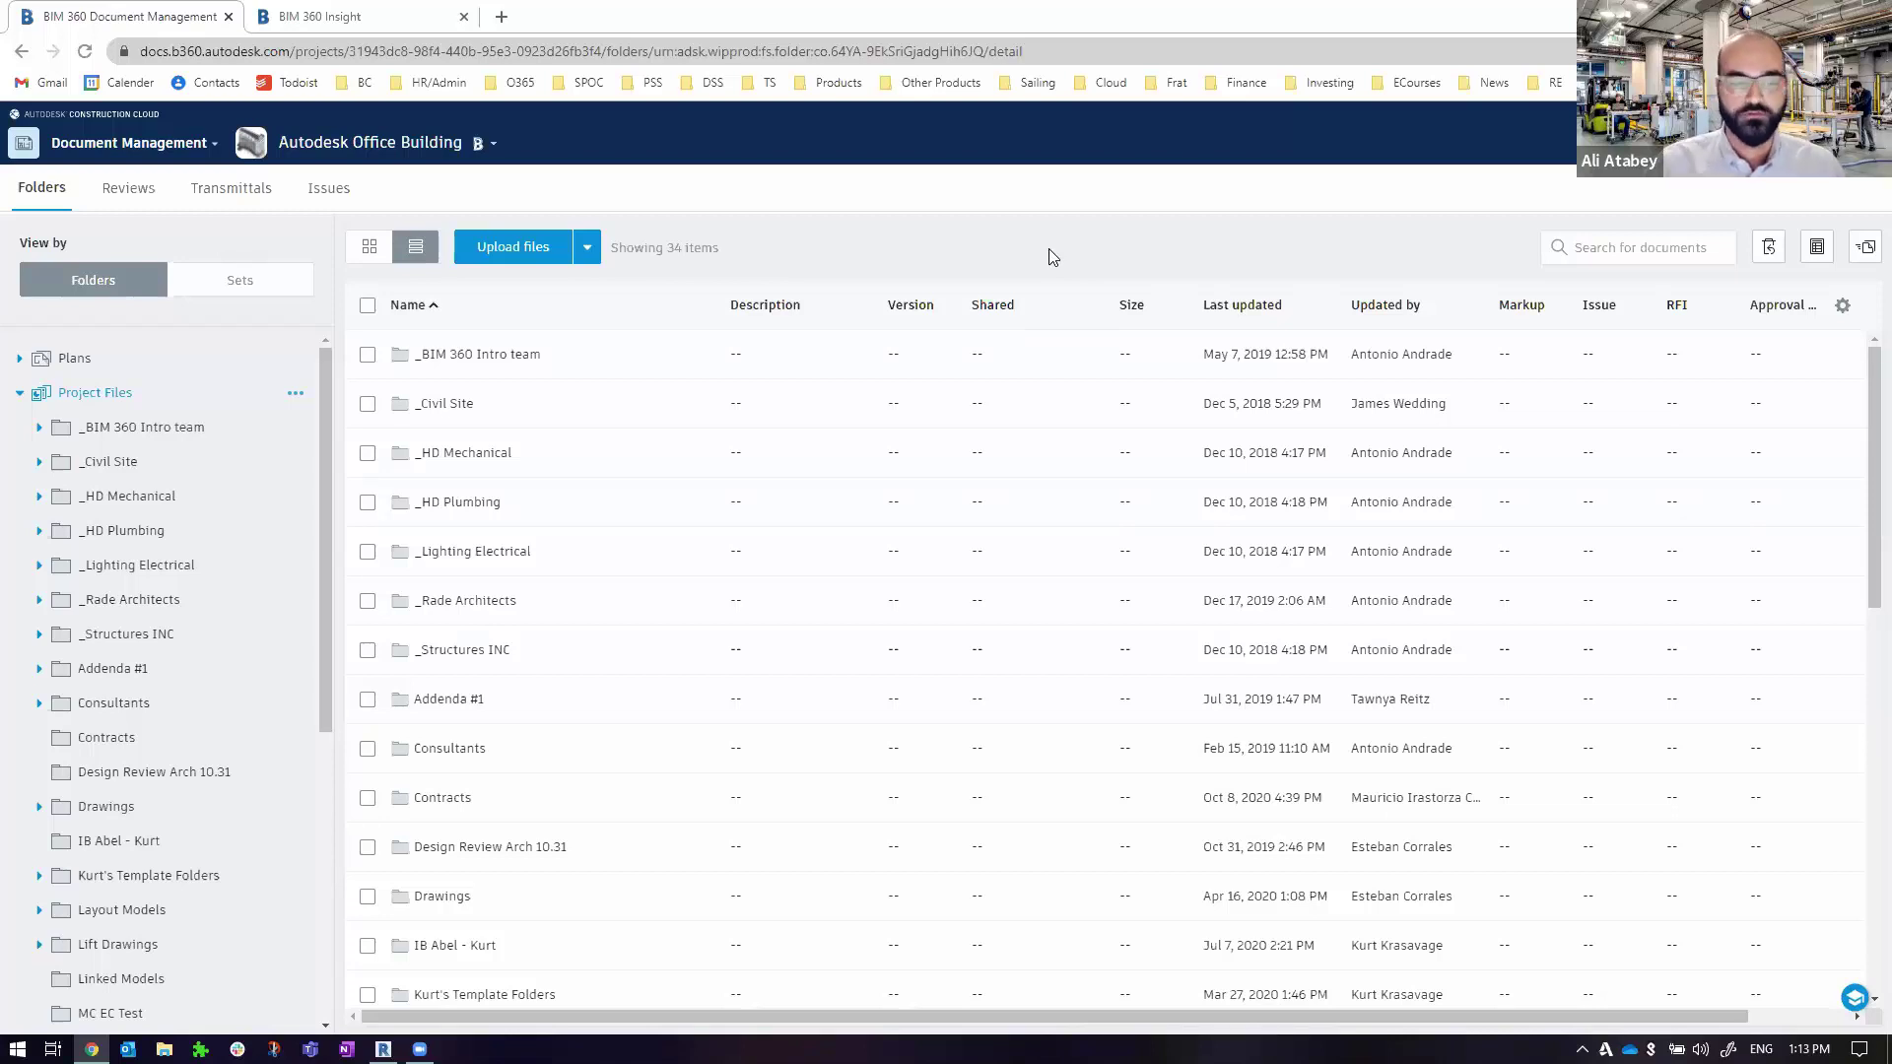
# Open _Rade Architects, then its _Rade Internal Model folder containing ADSK_Arch.rvt
pyautogui.click(138, 599)
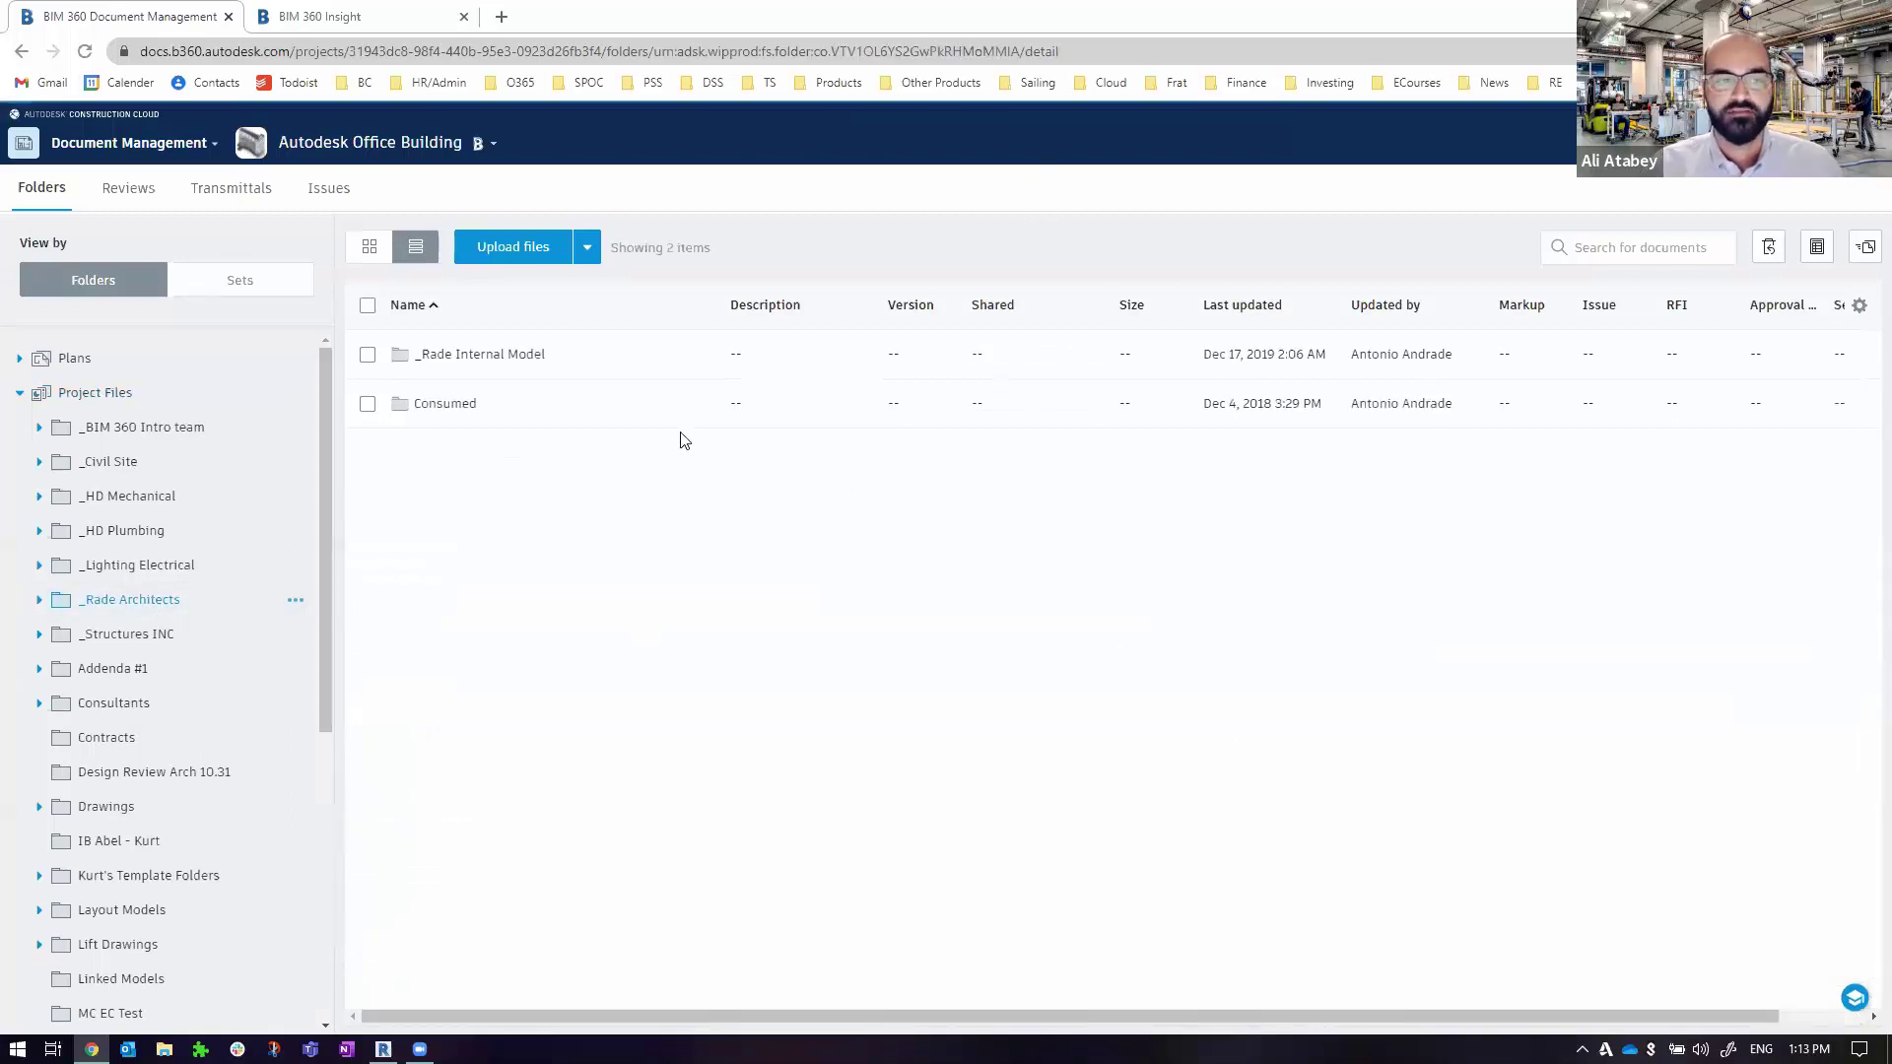
pyautogui.click(448, 355)
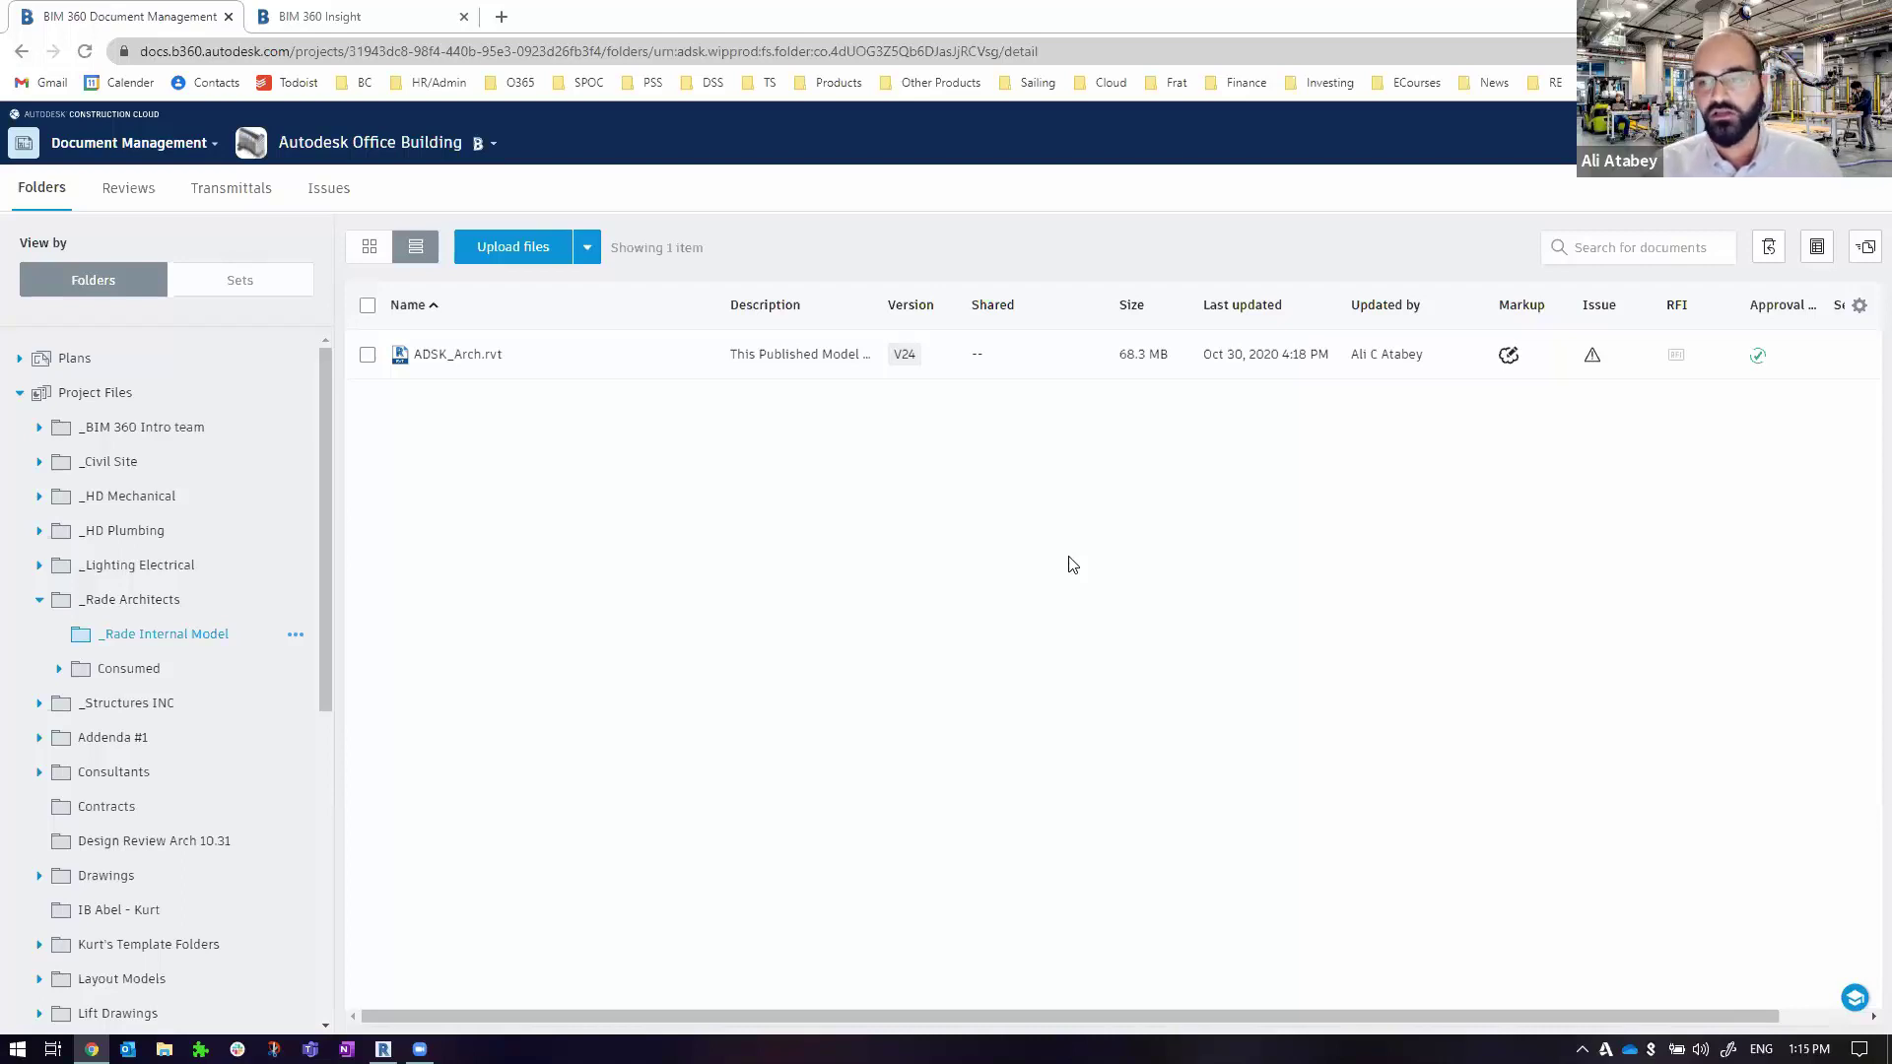
# Open ADSK_Arch.rvt V24 in the viewer to load its 3D coordination view
pyautogui.click(477, 357)
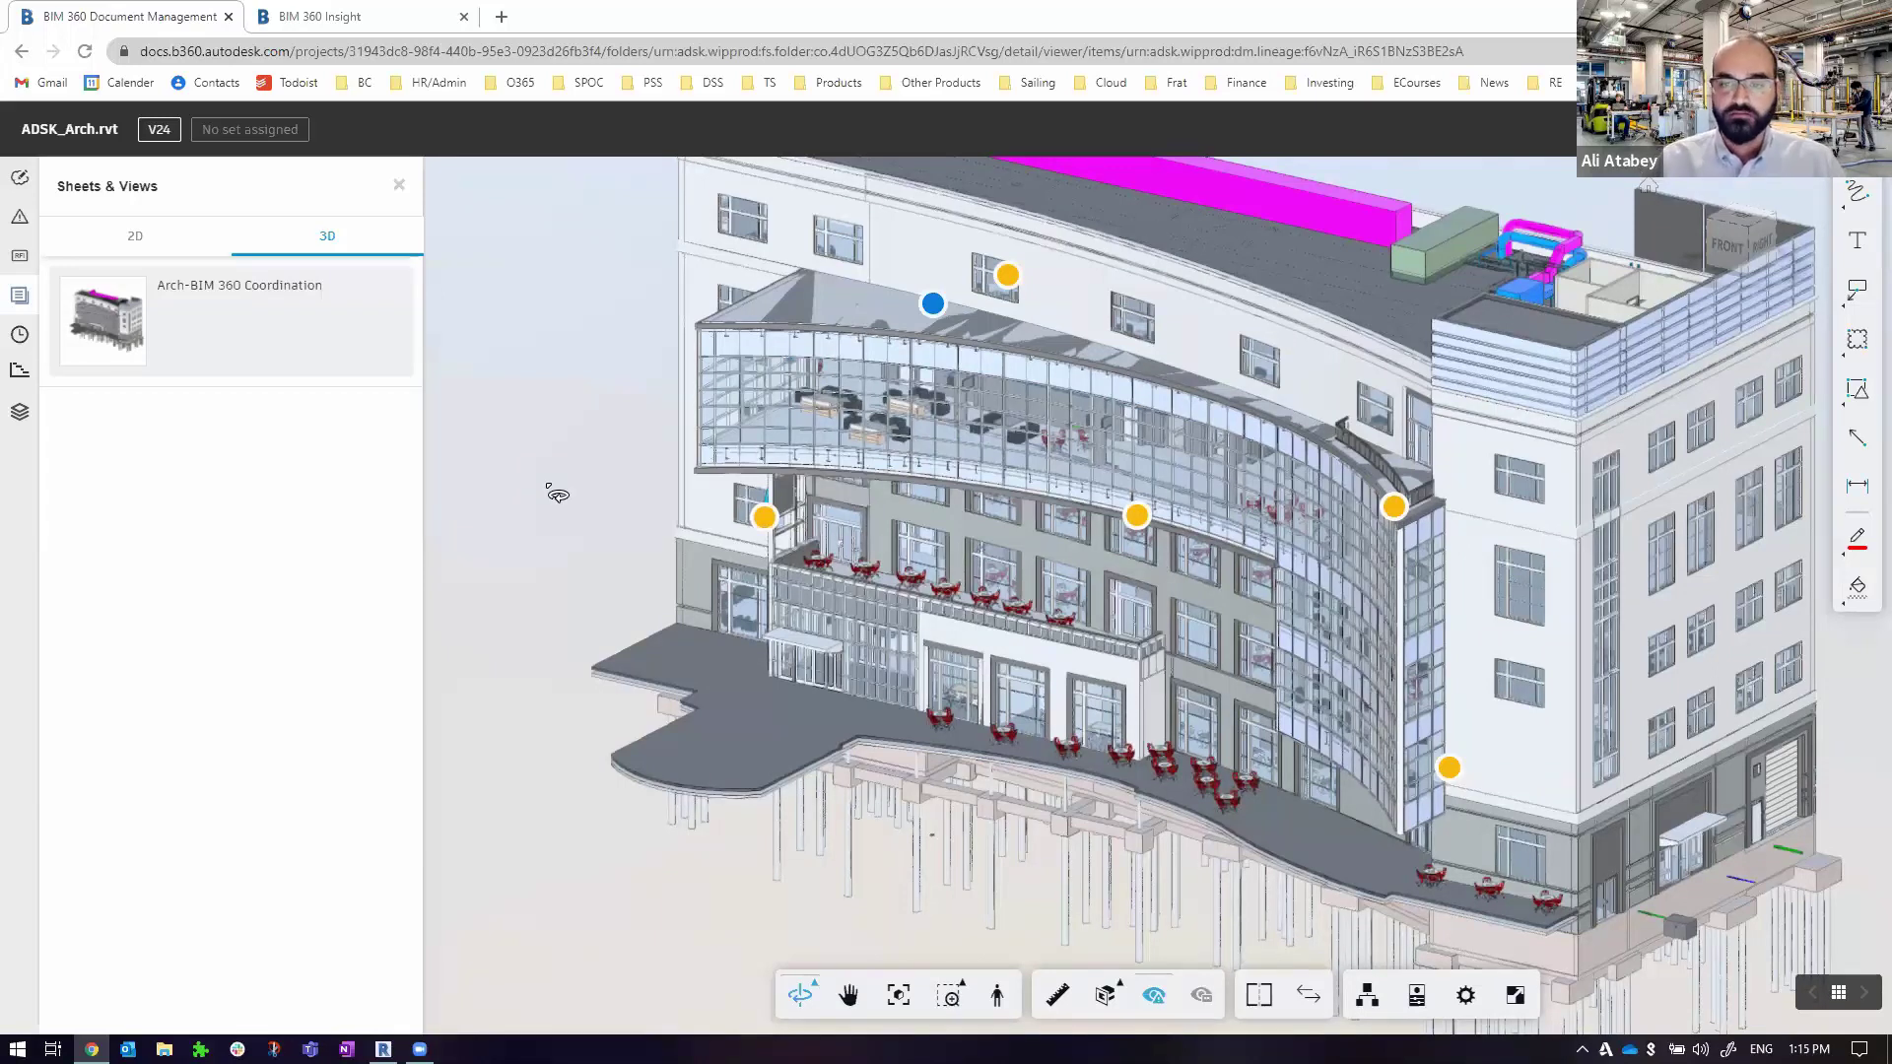
# Zoom and orbit to the building's right facade, then try a section plane cut
pyautogui.scroll(-1, 570, 490)
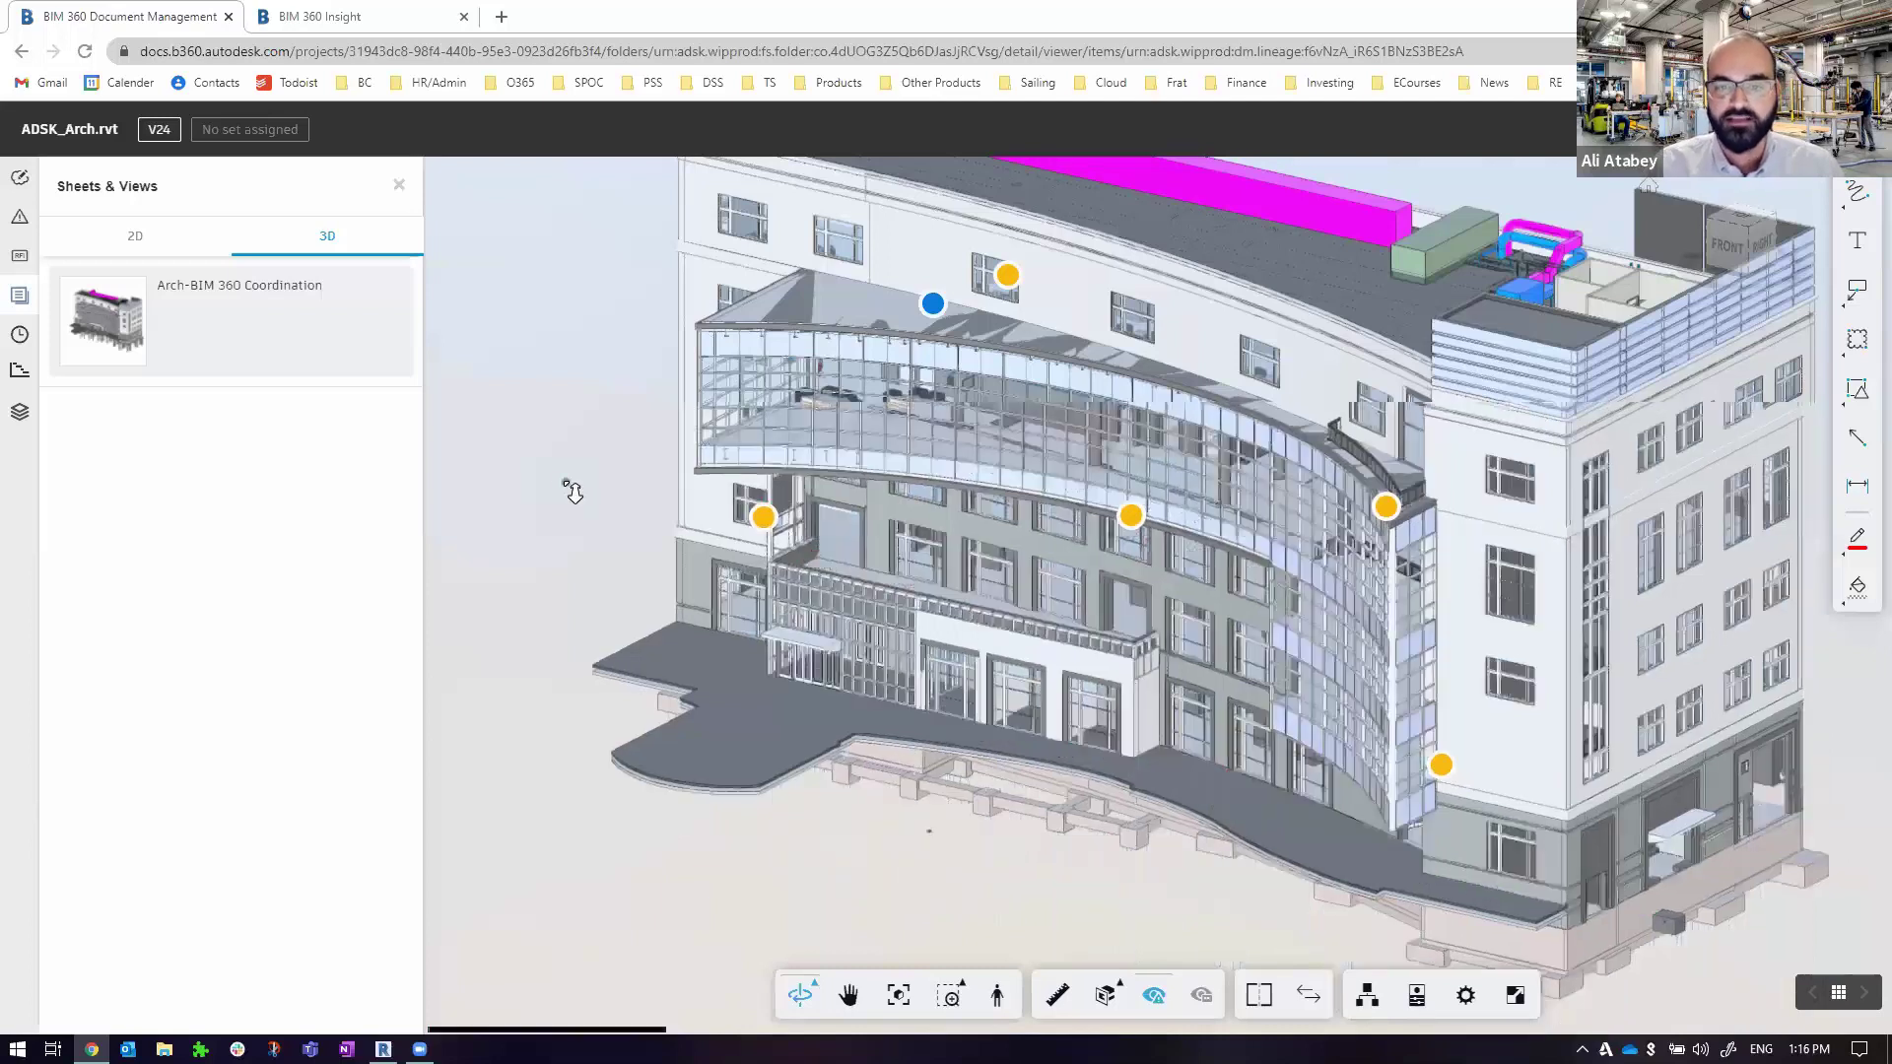
pyautogui.scroll(-2, 572, 490)
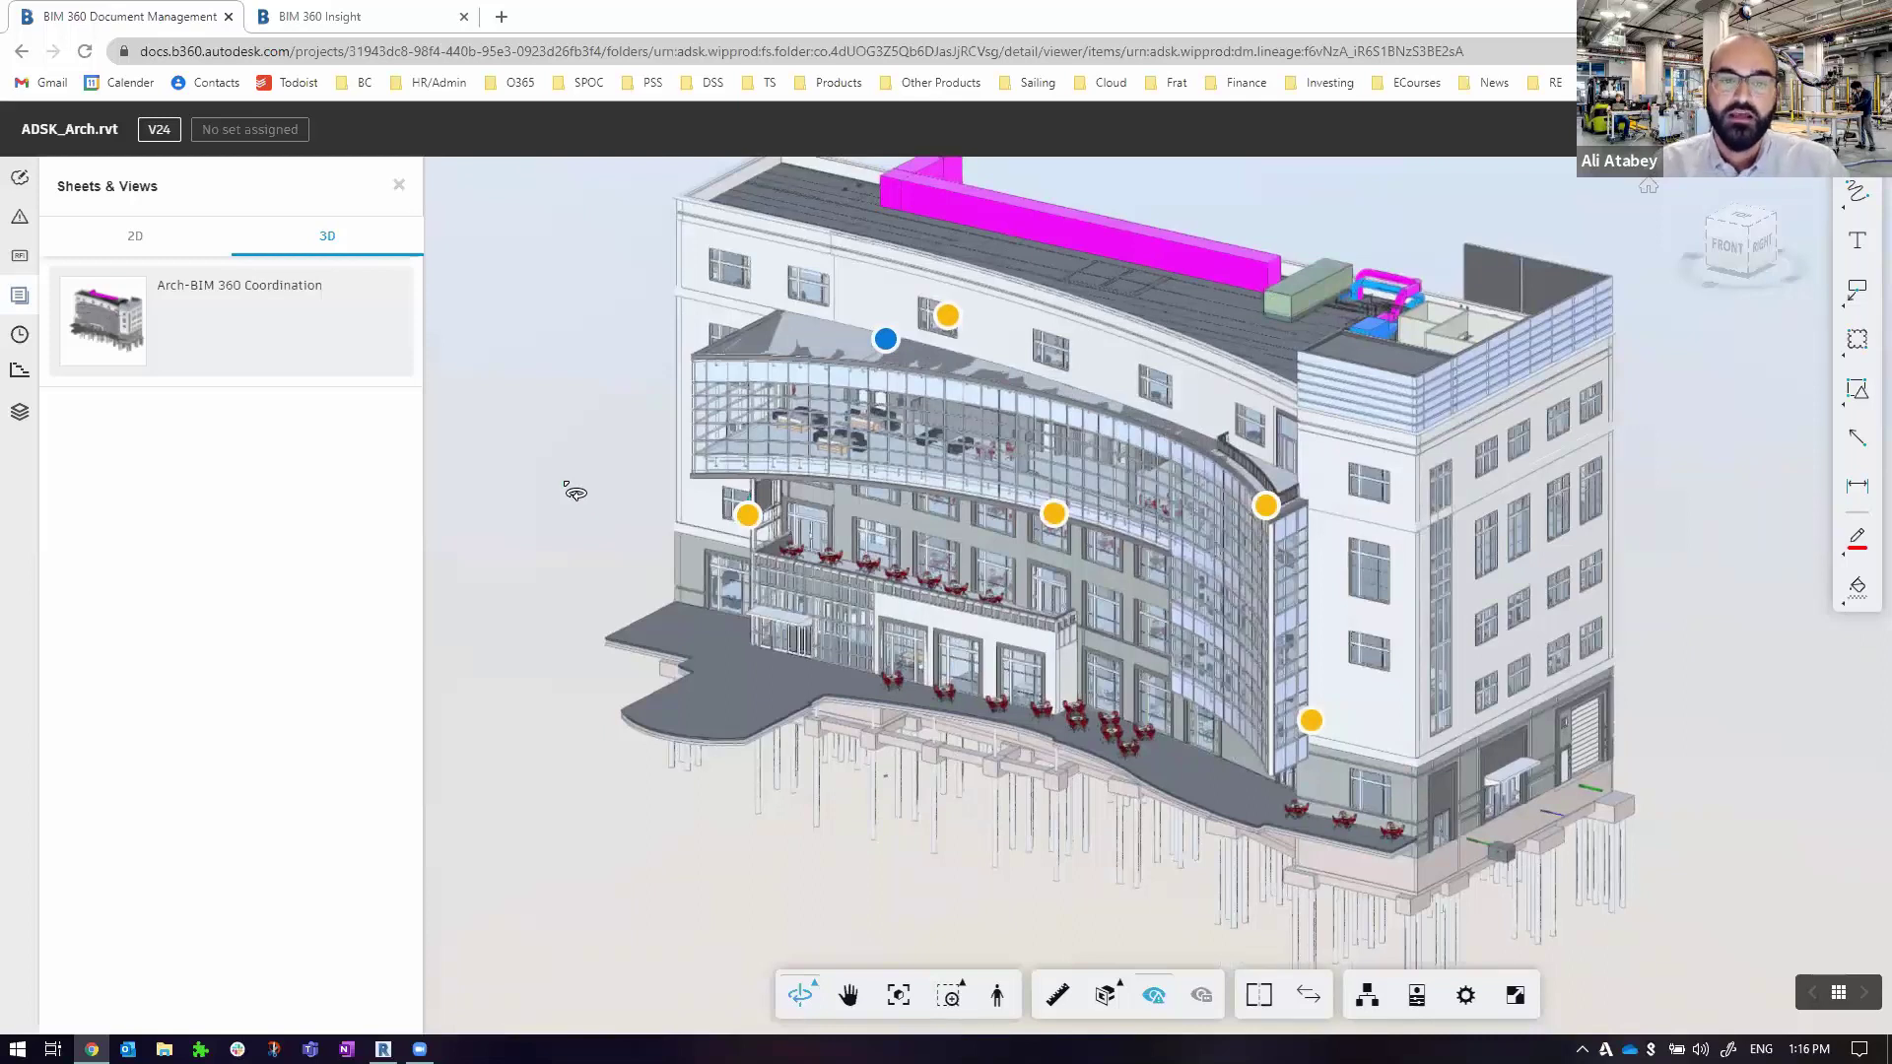
pyautogui.moveTo(1319, 613)
pyautogui.mouseDown()
pyautogui.moveTo(1499, 549)
pyautogui.moveTo(1611, 564)
pyautogui.mouseUp()
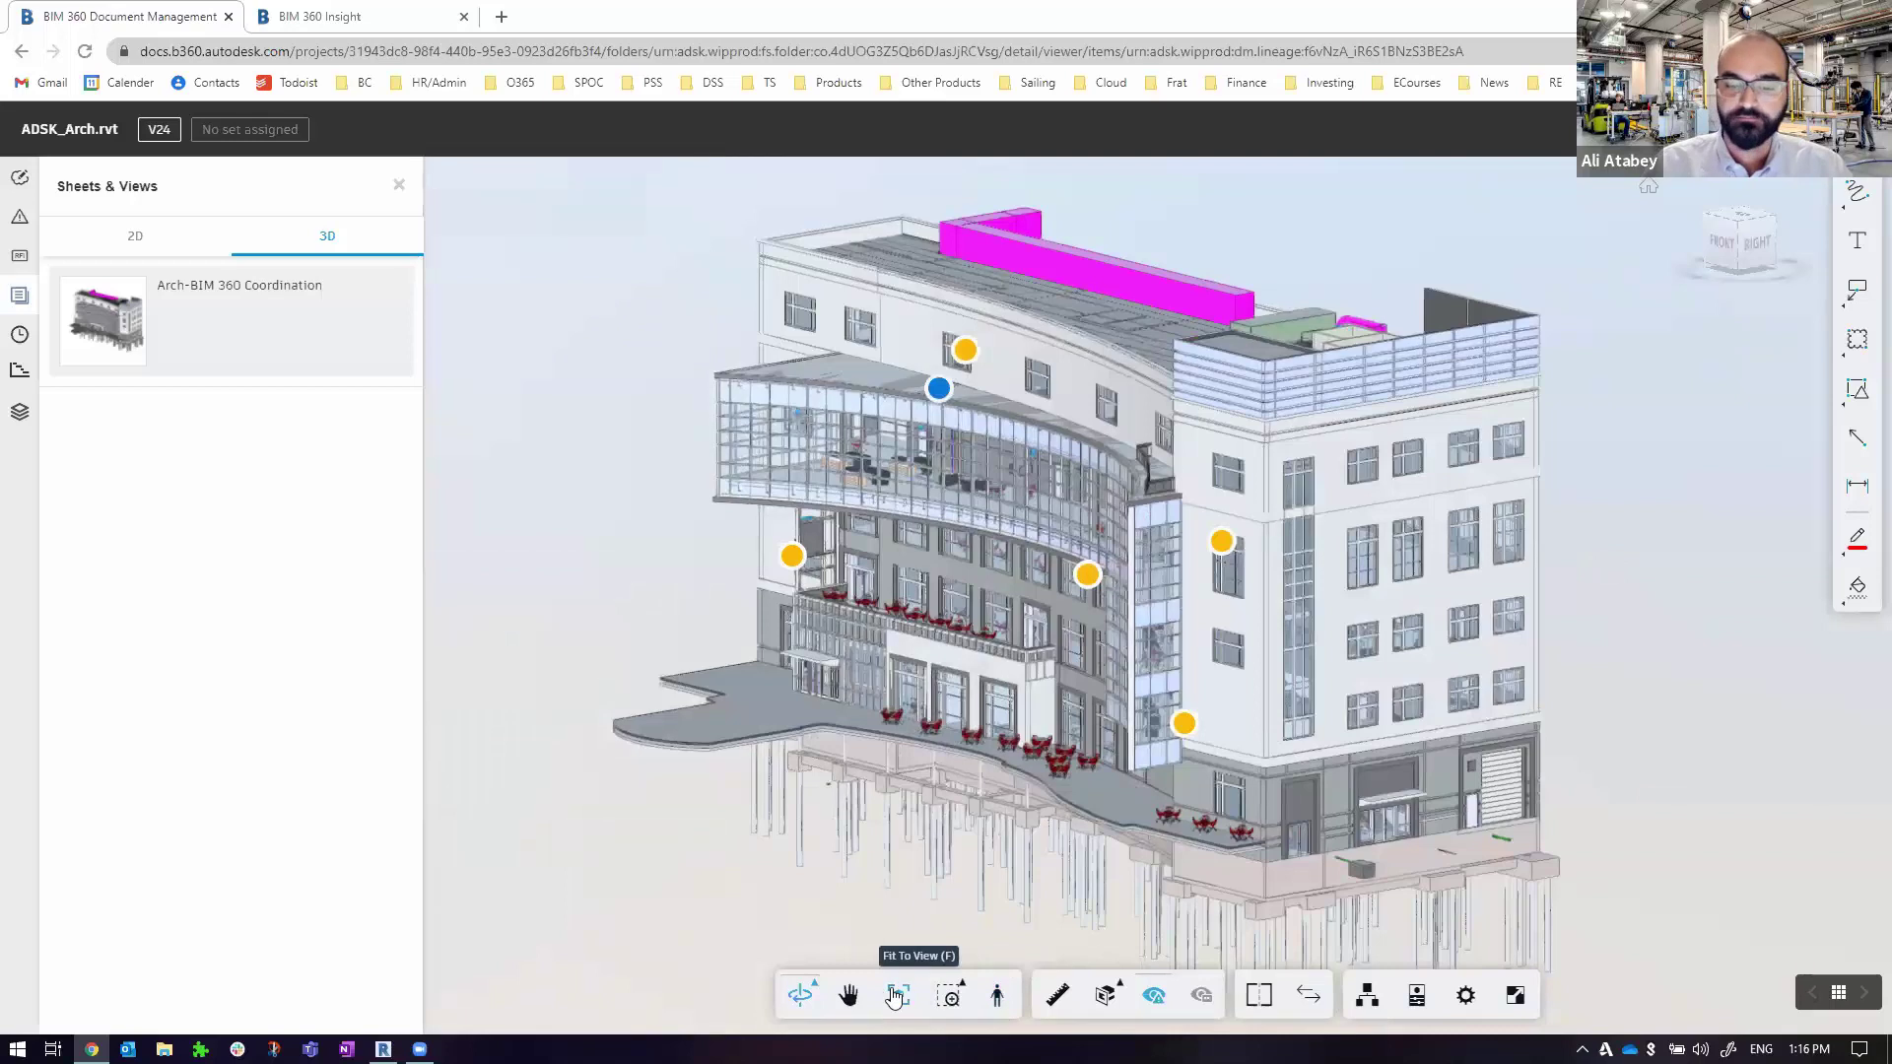
pyautogui.click(1109, 998)
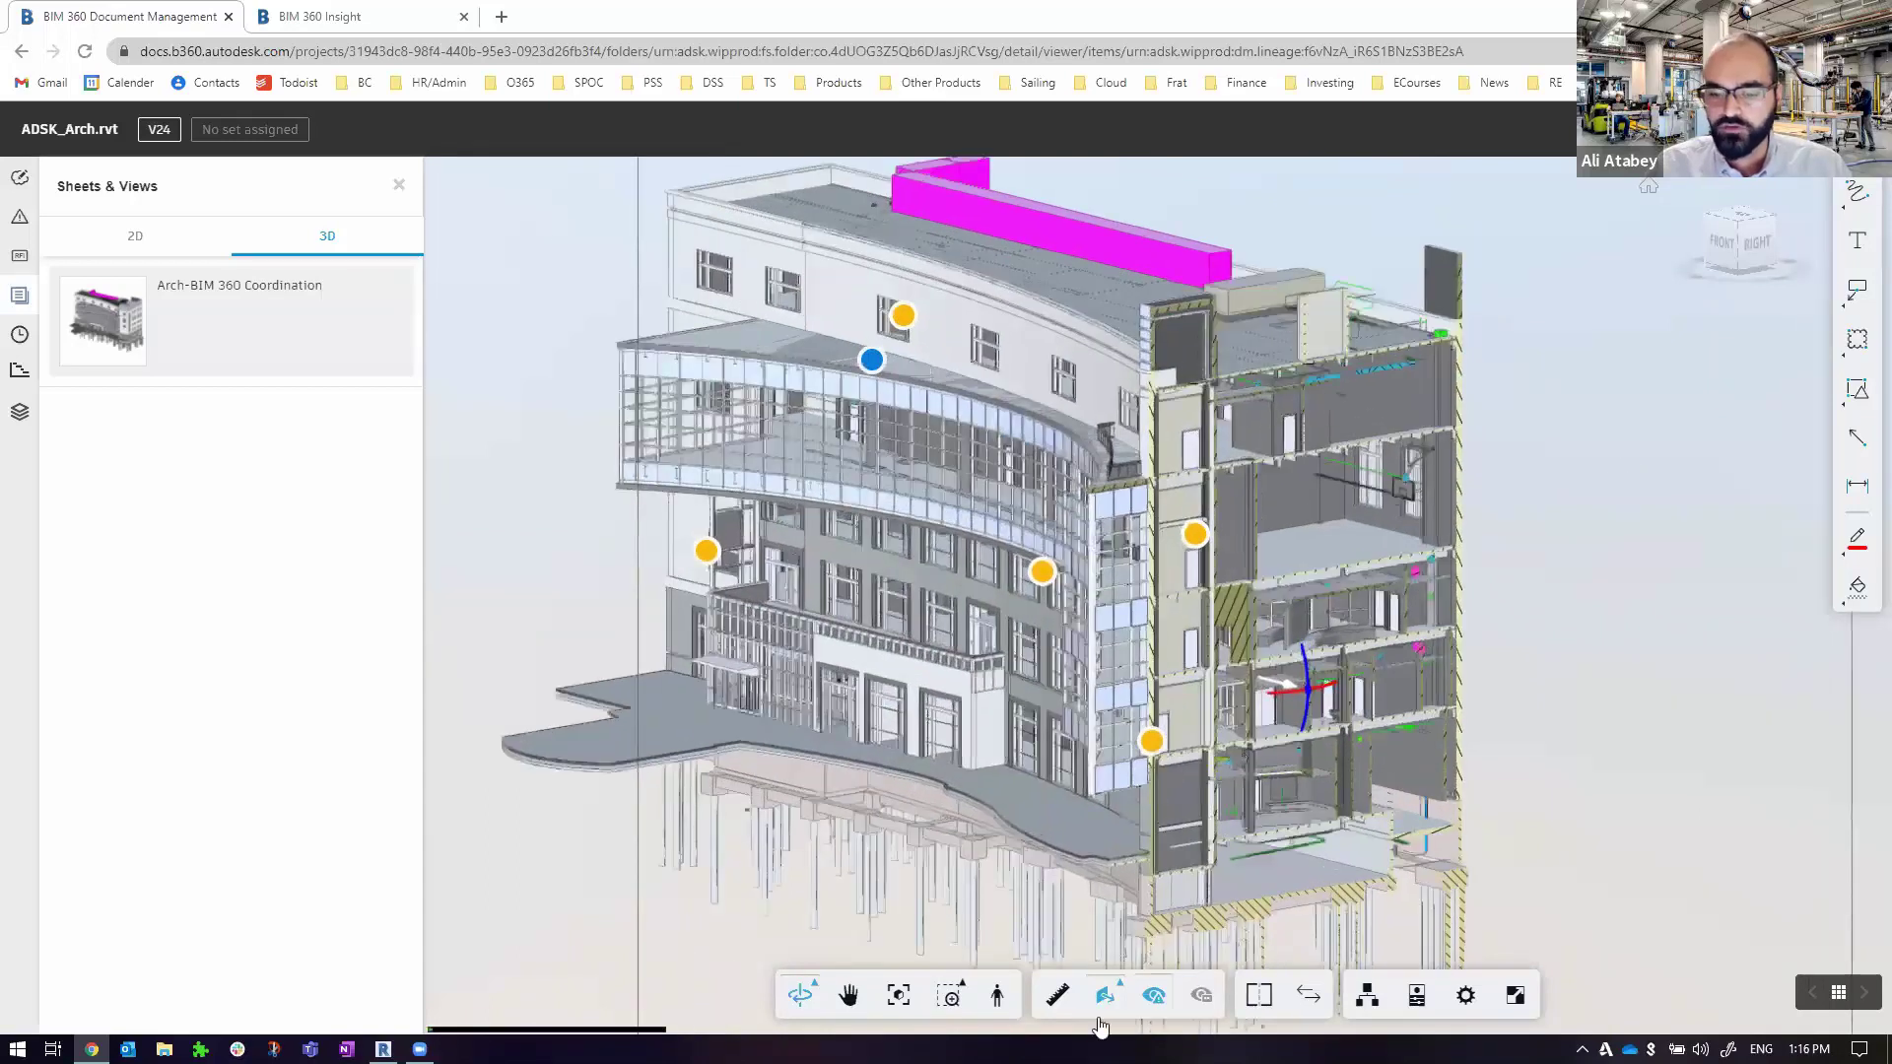
pyautogui.scroll(4, 1429, 608)
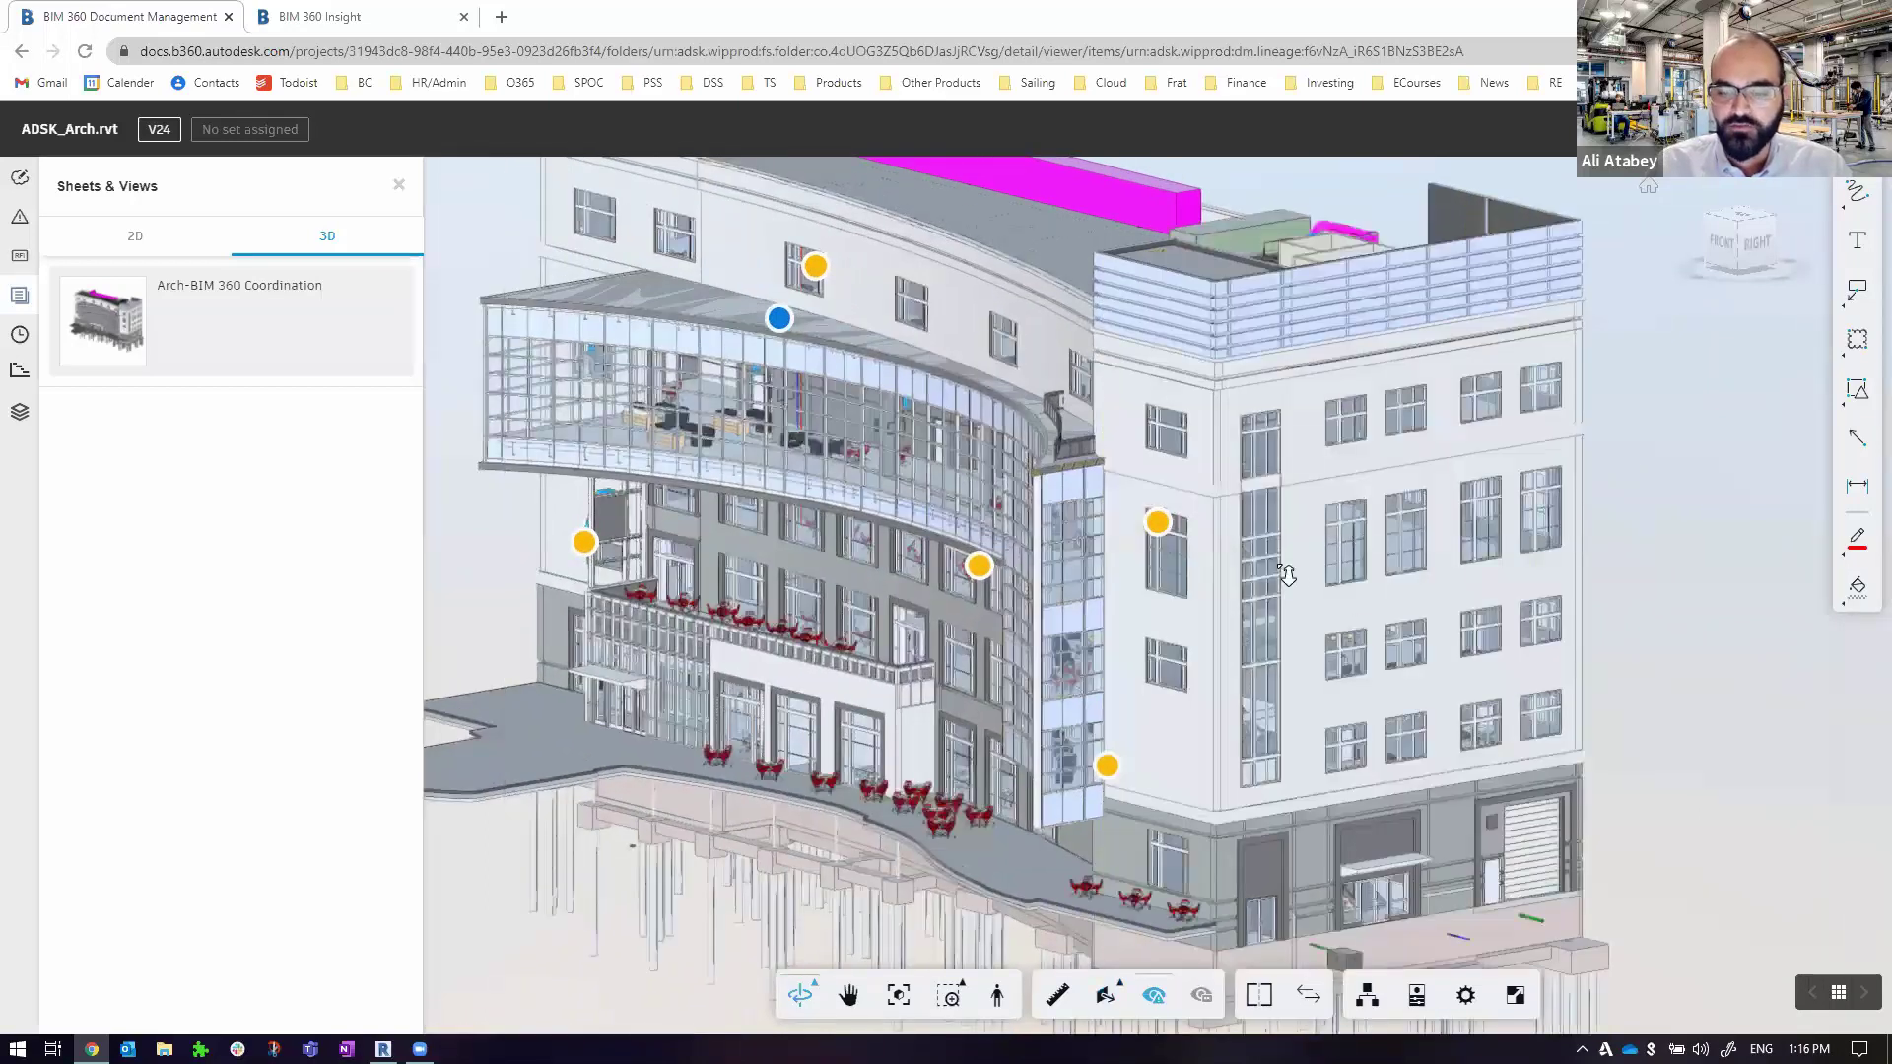
pyautogui.scroll(-4, 1241, 631)
pyautogui.scroll(3, 966, 658)
pyautogui.scroll(3, 1034, 723)
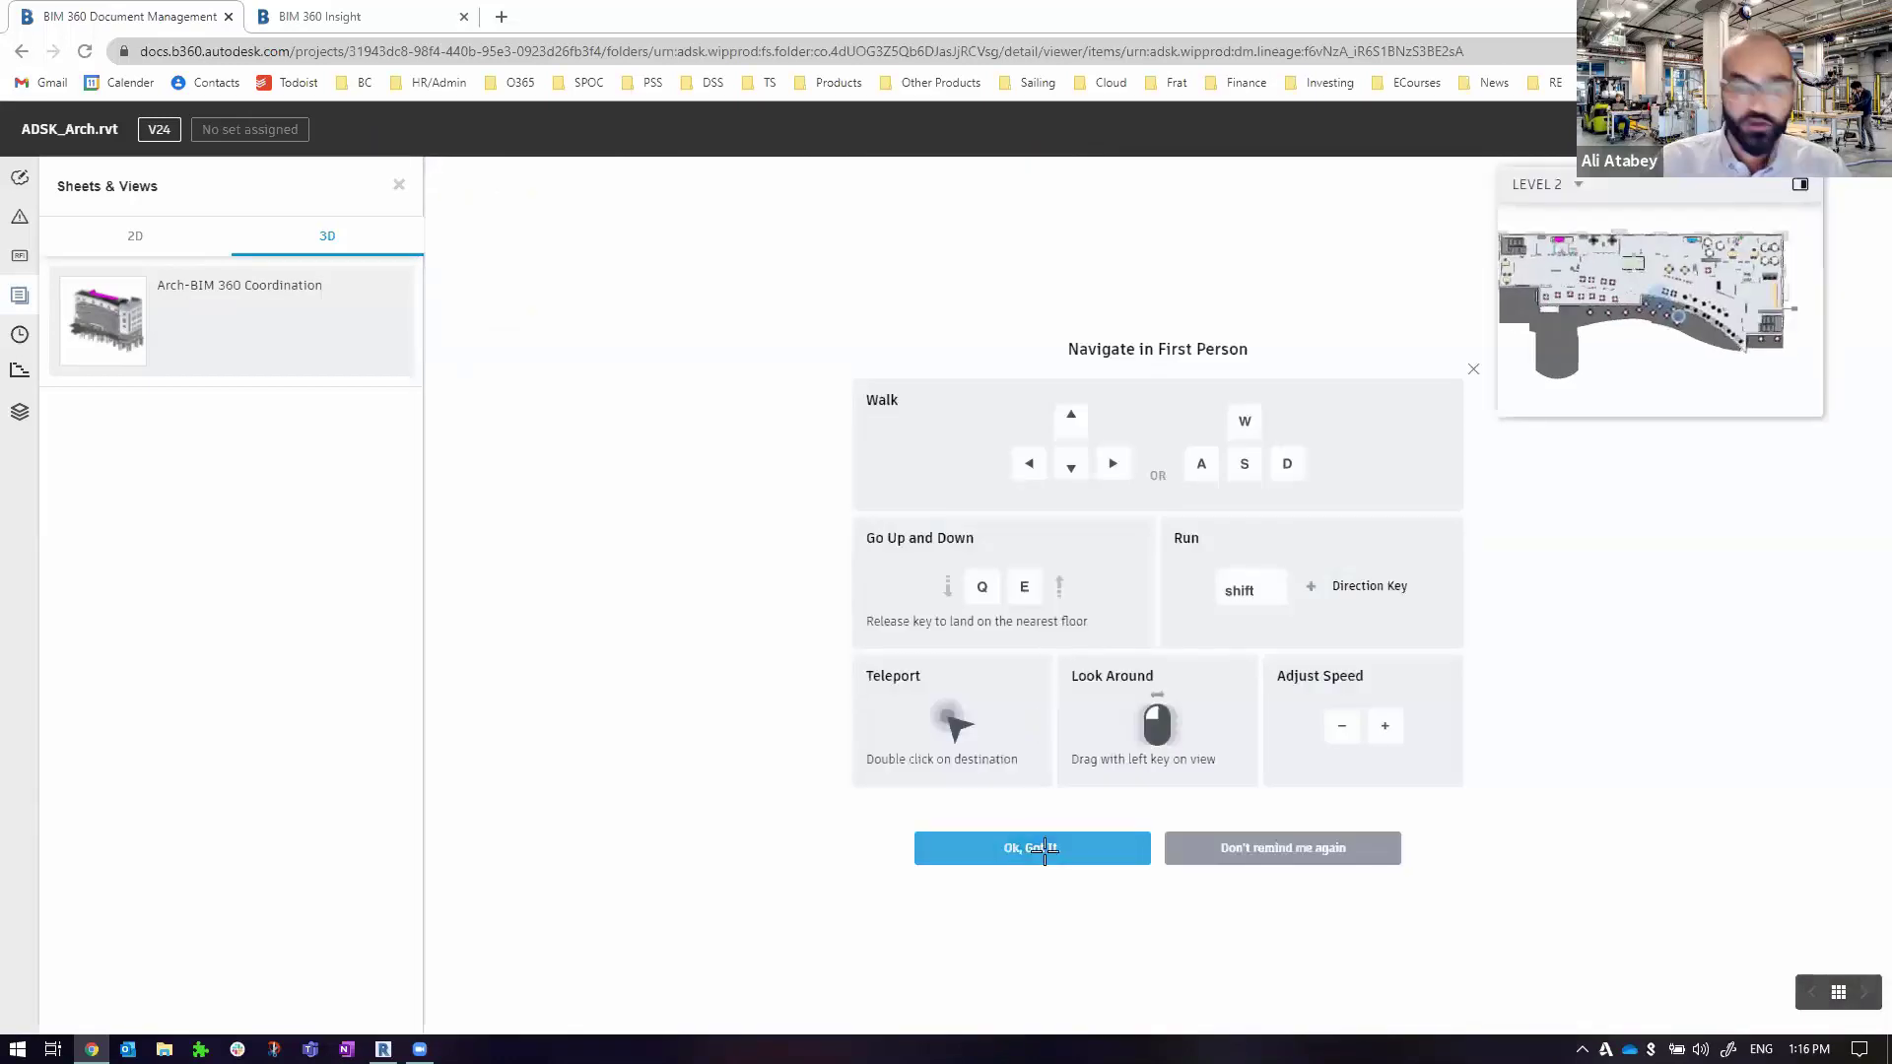
pyautogui.click(1047, 860)
pyautogui.scroll(3, 1222, 532)
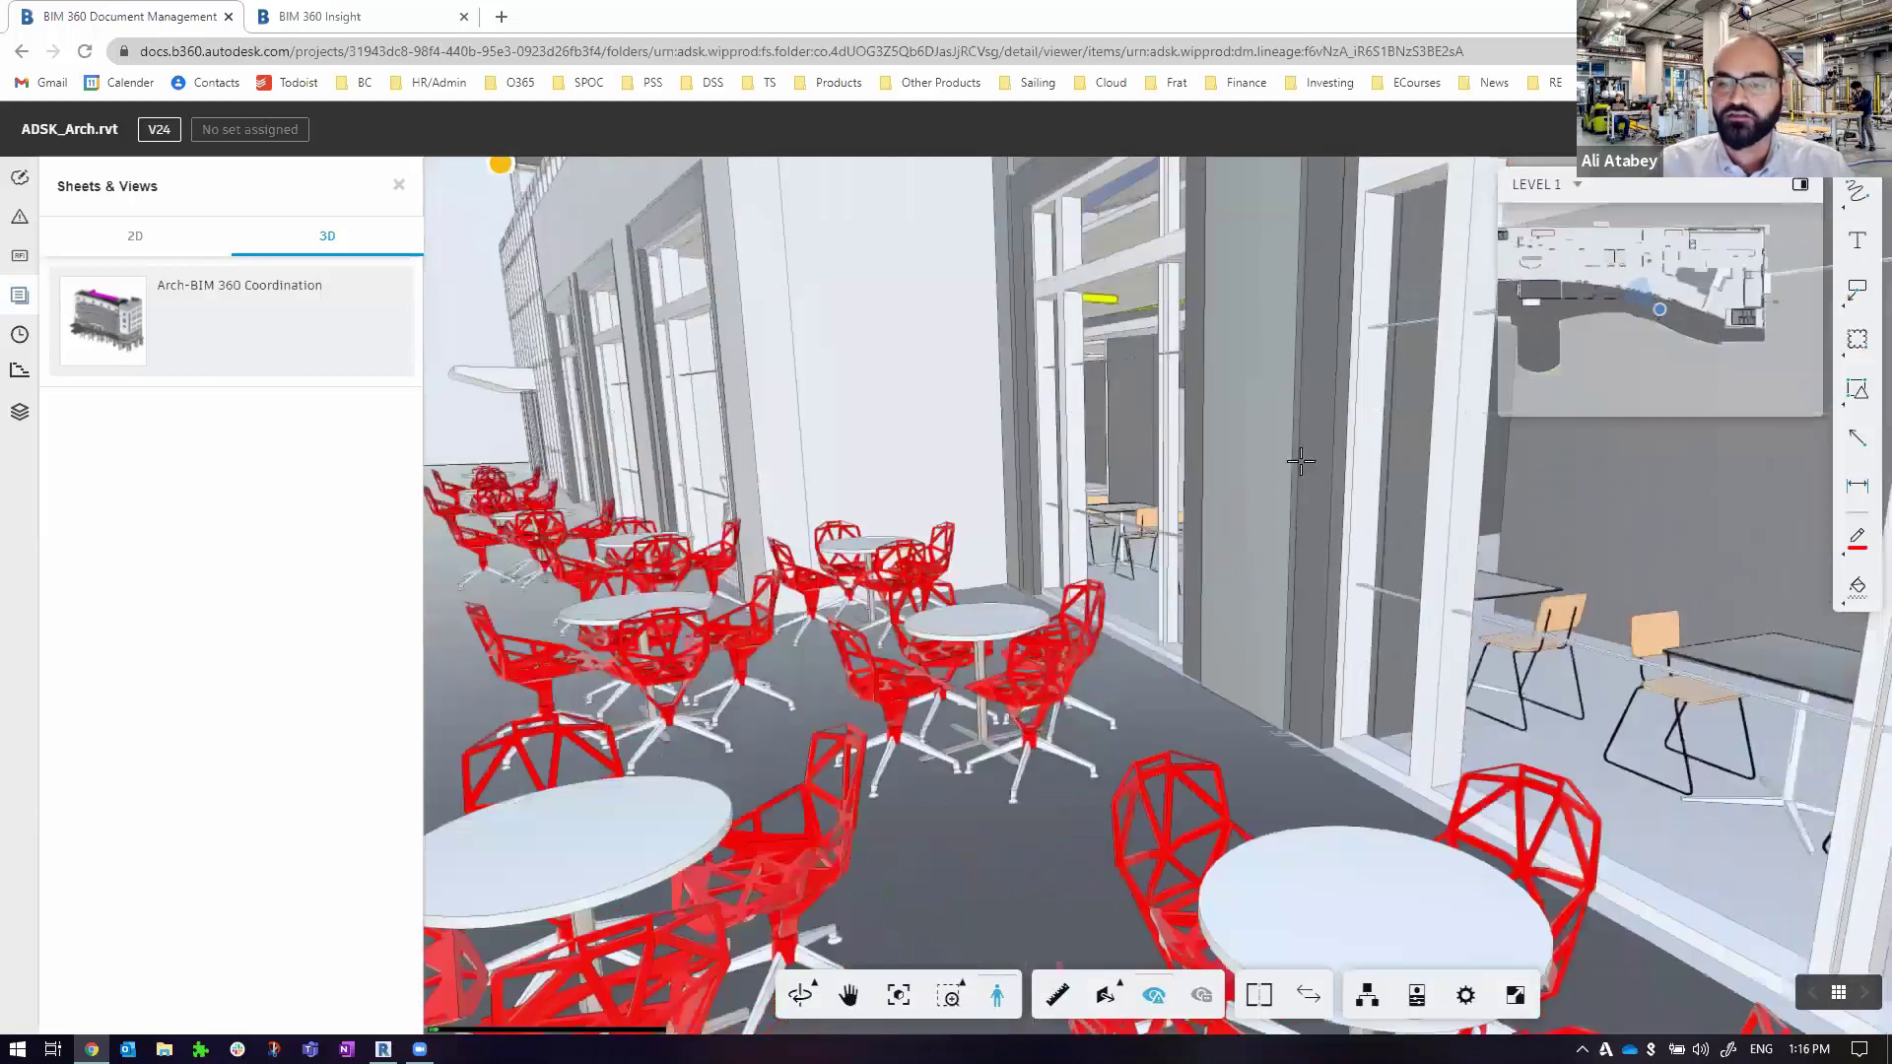
pyautogui.scroll(3, 1335, 426)
pyautogui.scroll(3, 1268, 422)
pyautogui.scroll(3, 1251, 439)
pyautogui.moveTo(1251, 439)
pyautogui.mouseDown()
pyautogui.moveTo(1019, 445)
pyautogui.moveTo(1092, 533)
pyautogui.mouseUp()
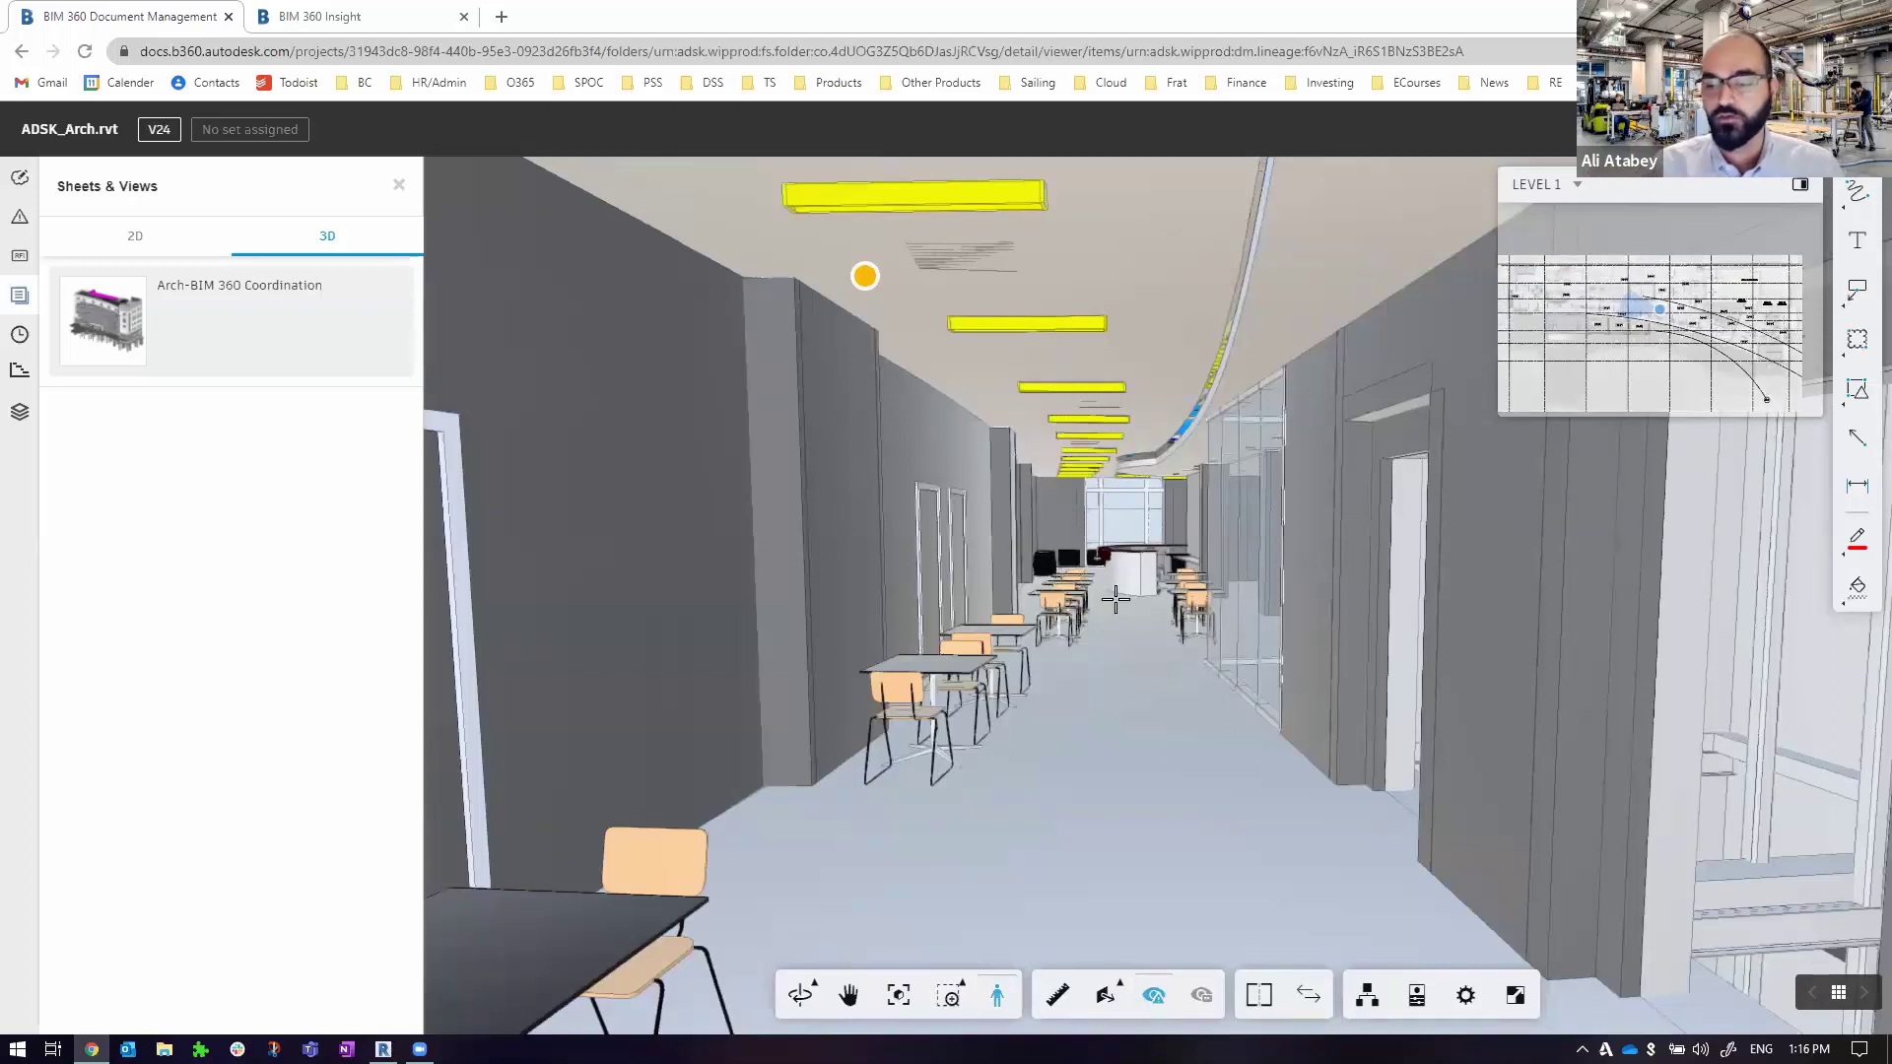
pyautogui.click(1416, 996)
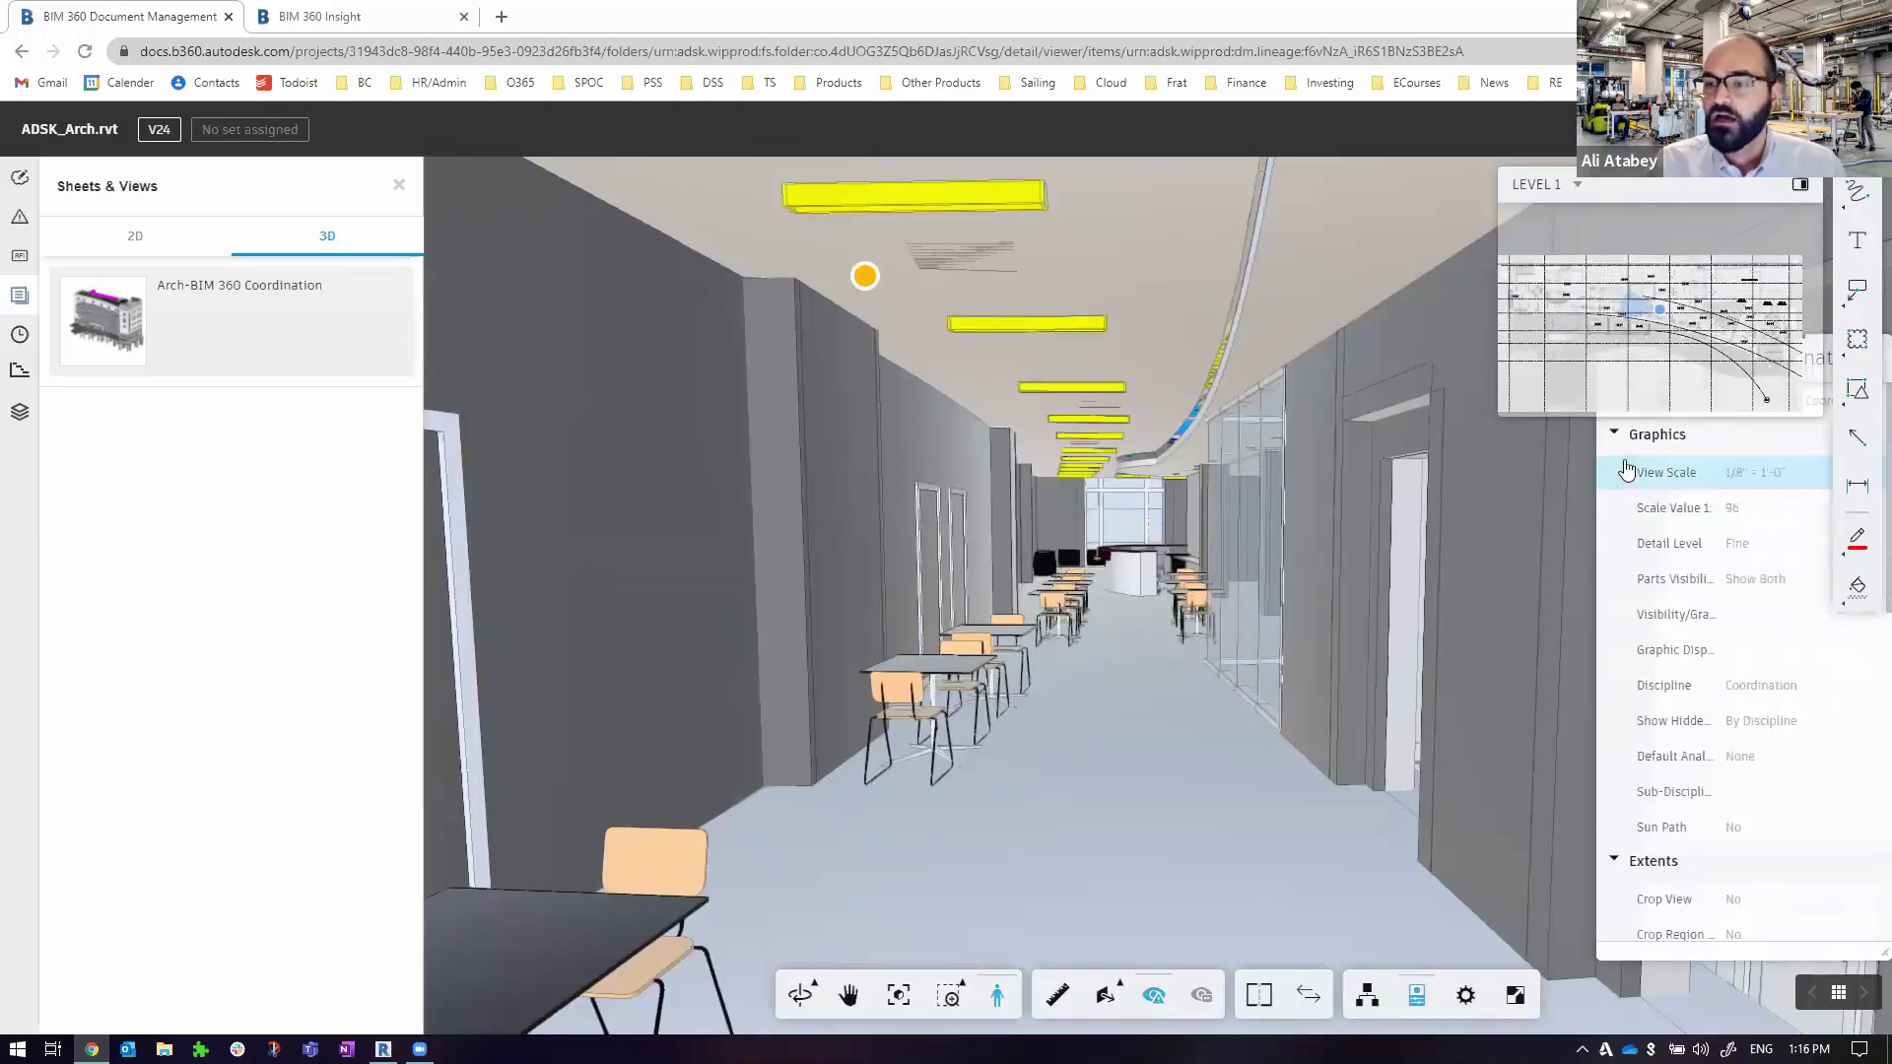
# Open the level list, move the Properties panel aside, and select a corridor wall
pyautogui.click(1658, 196)
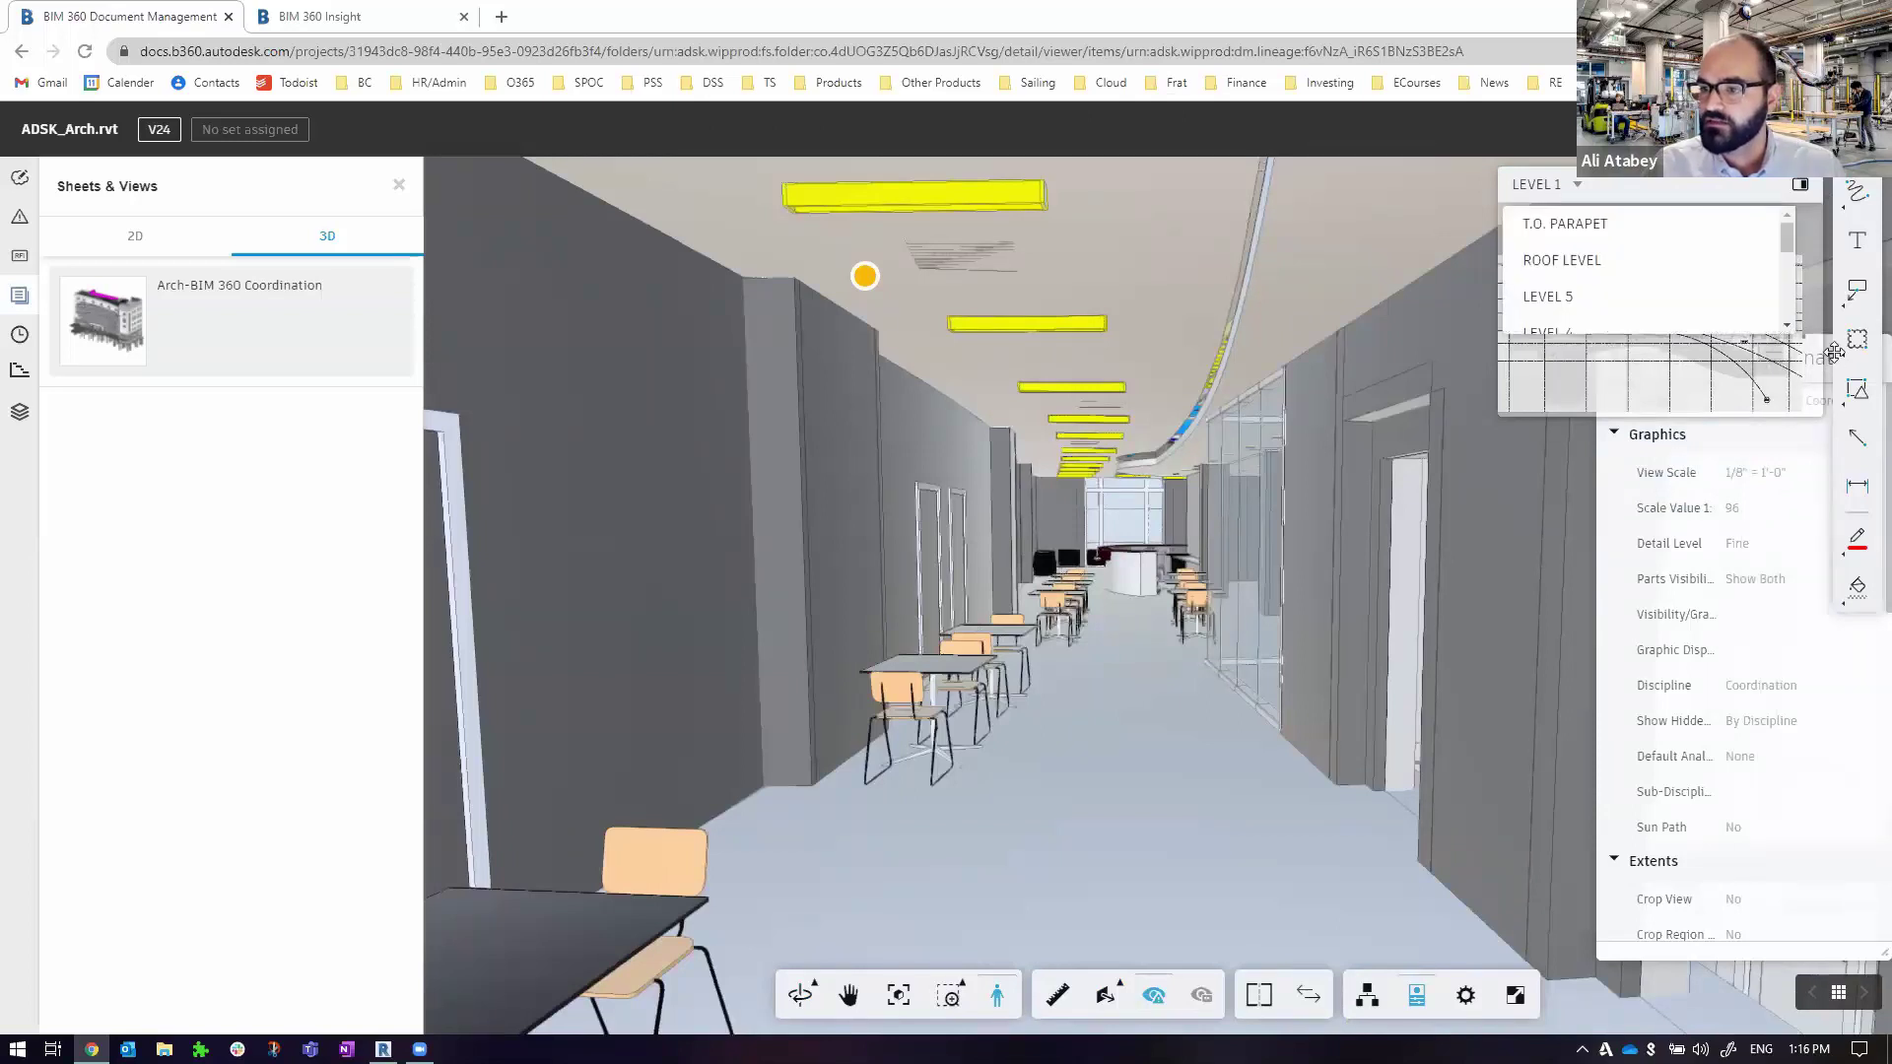
pyautogui.moveTo(1831, 349); pyautogui.dragTo(1434, 204)
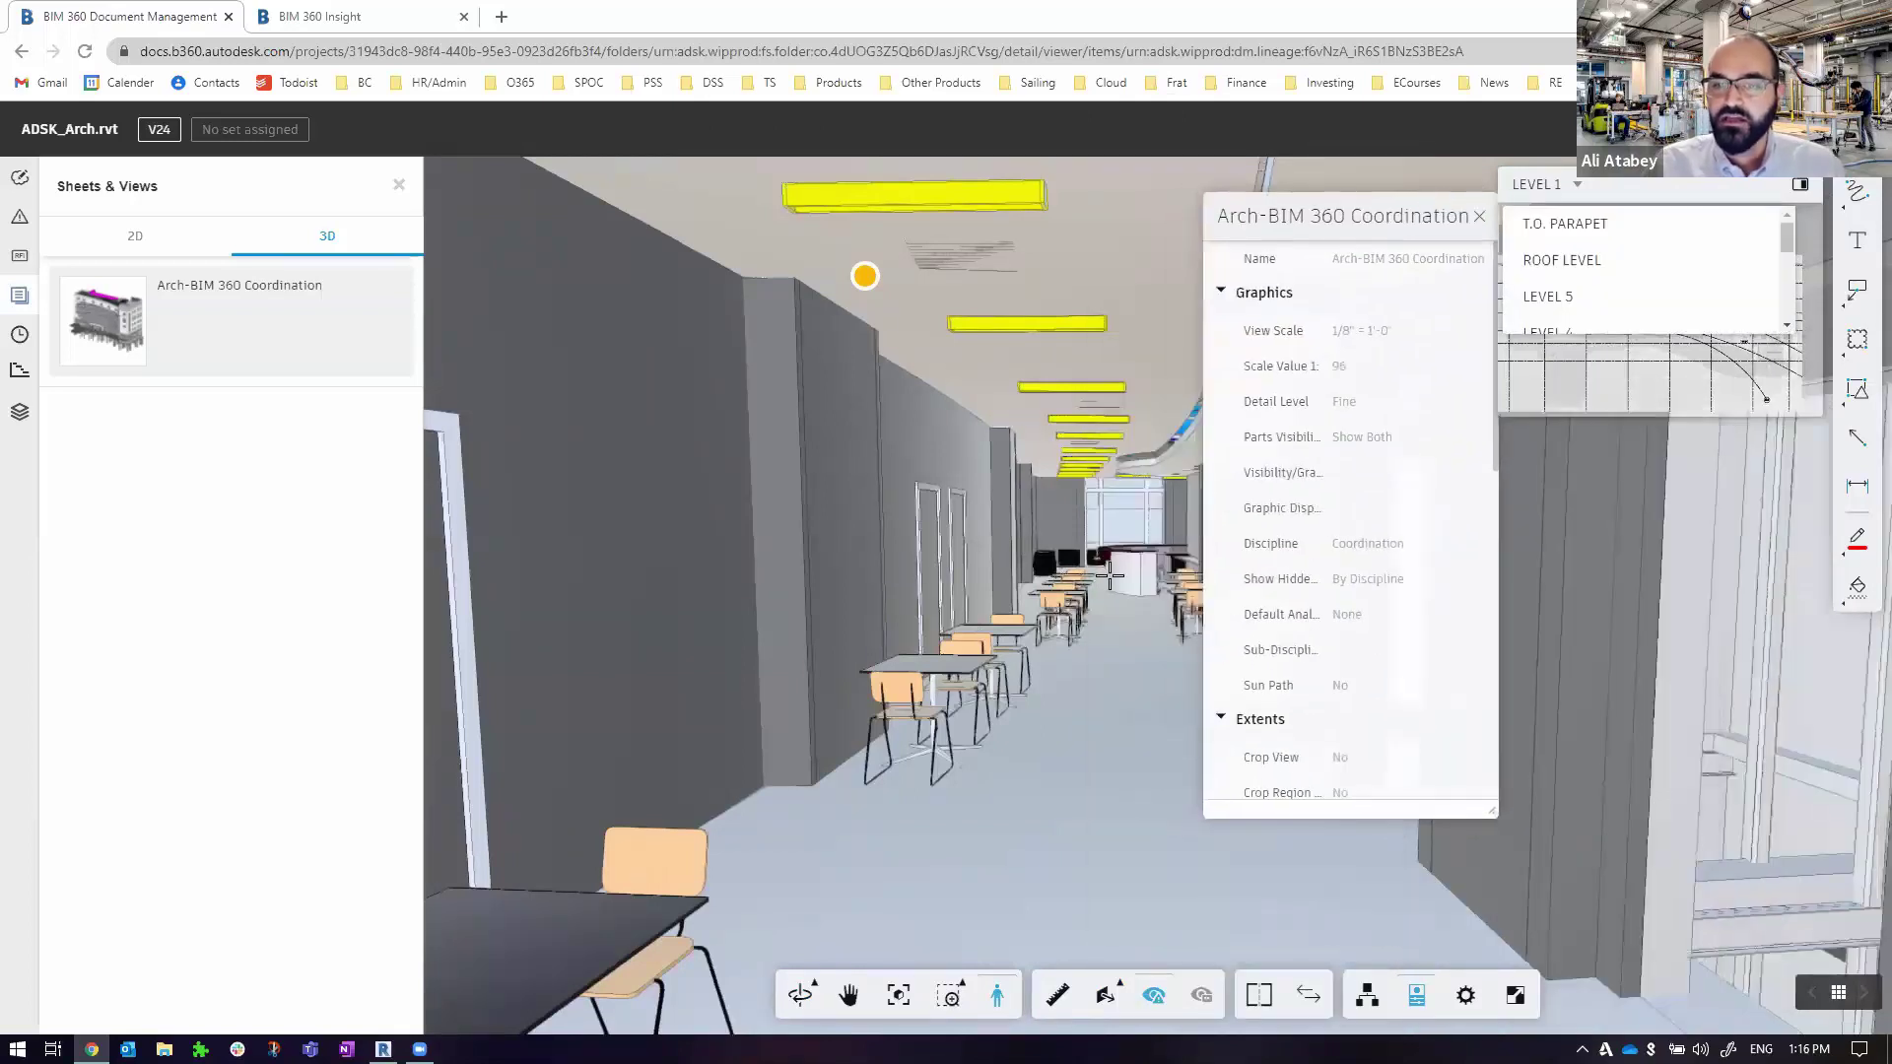
pyautogui.click(826, 587)
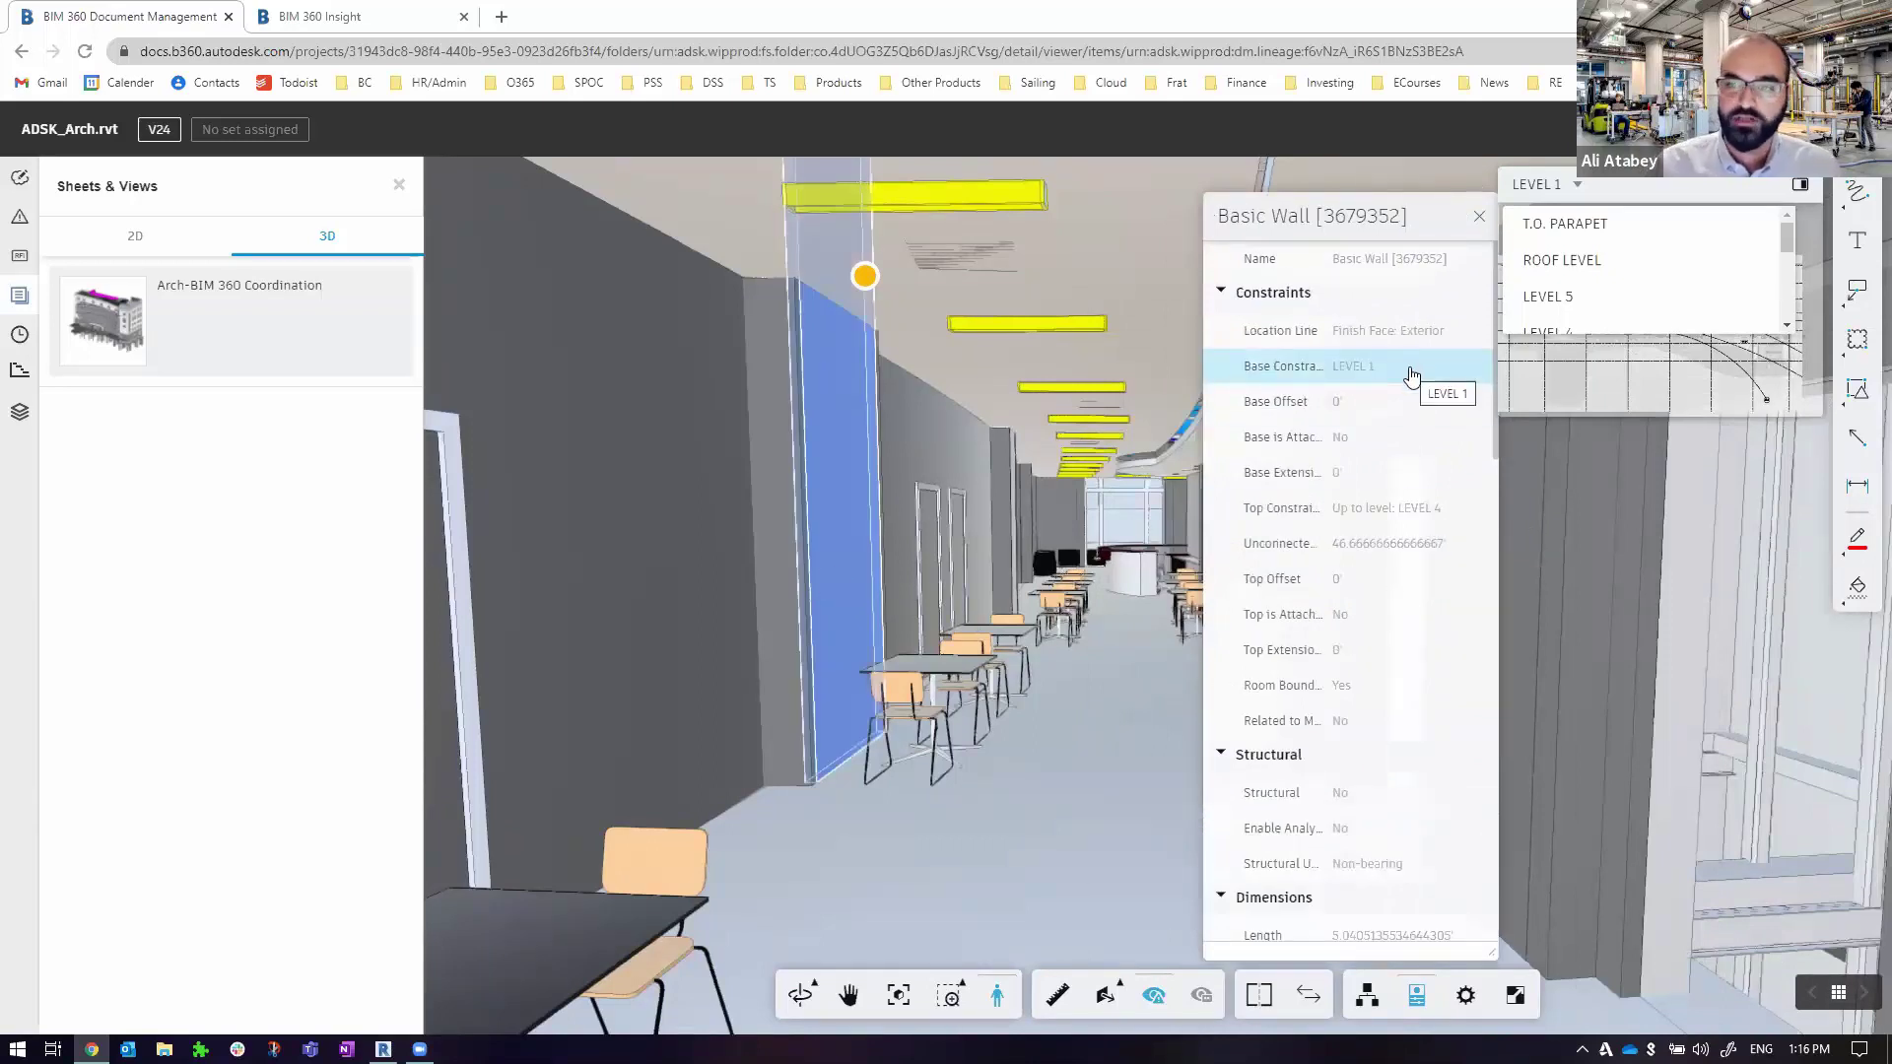
# Review the Basic Wall [3679352] properties, close the panel, and list the 2D sheets
pyautogui.scroll(-1, 1416, 463)
pyautogui.scroll(-2, 1416, 463)
pyautogui.scroll(-1, 1417, 464)
pyautogui.scroll(-1, 1416, 465)
pyautogui.scroll(-8, 1419, 464)
pyautogui.scroll(-2, 1419, 464)
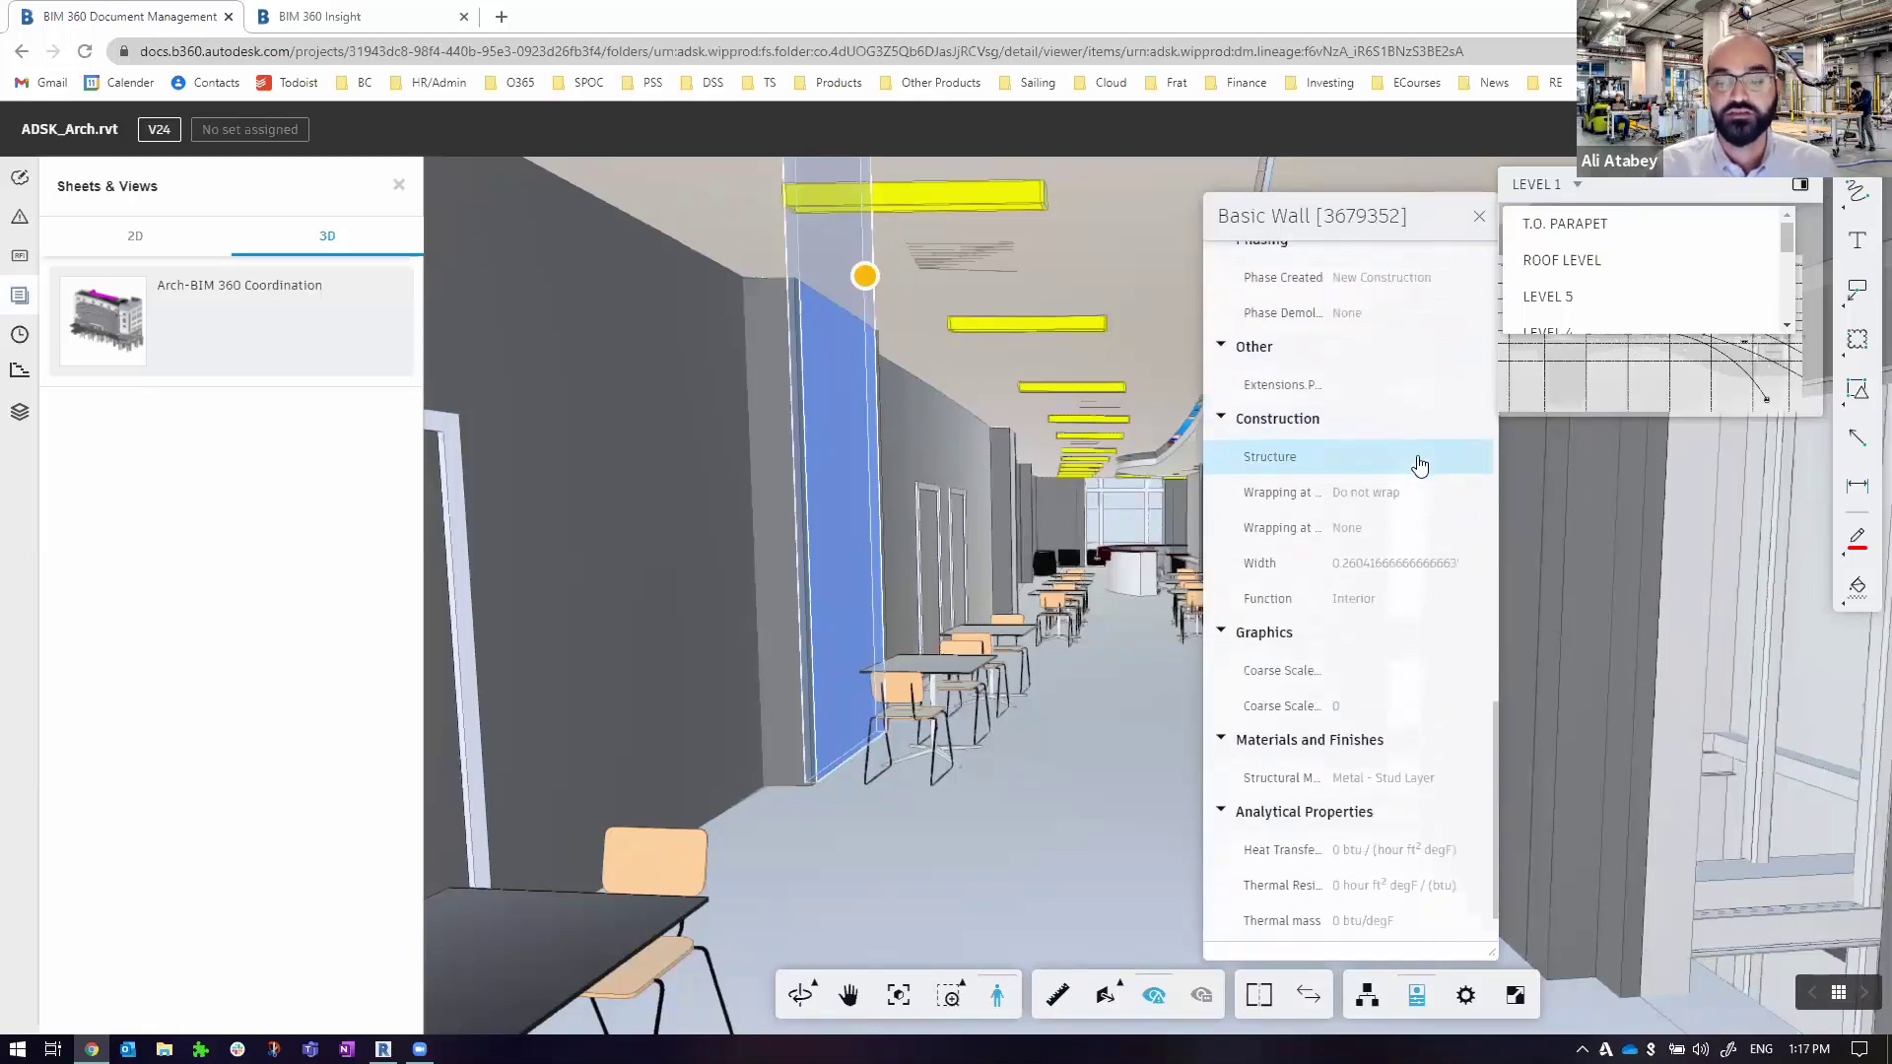
pyautogui.click(1479, 218)
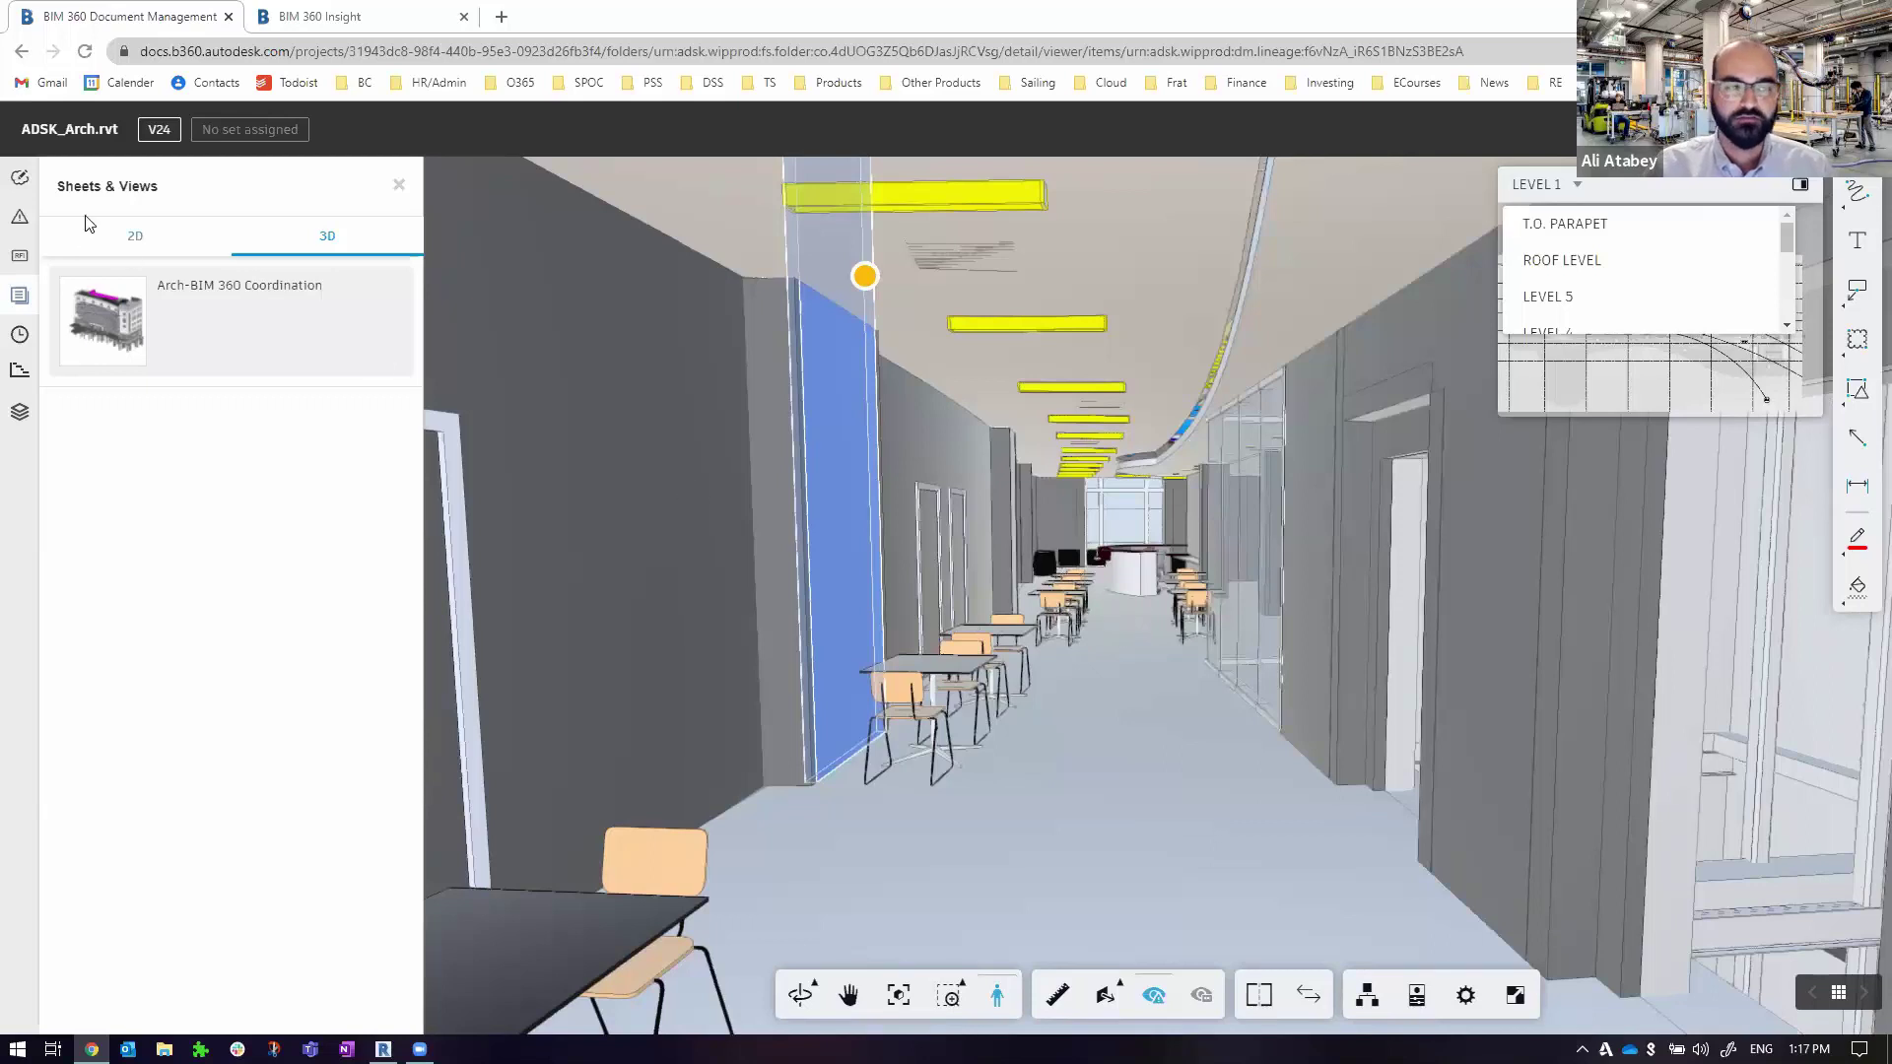
pyautogui.click(119, 238)
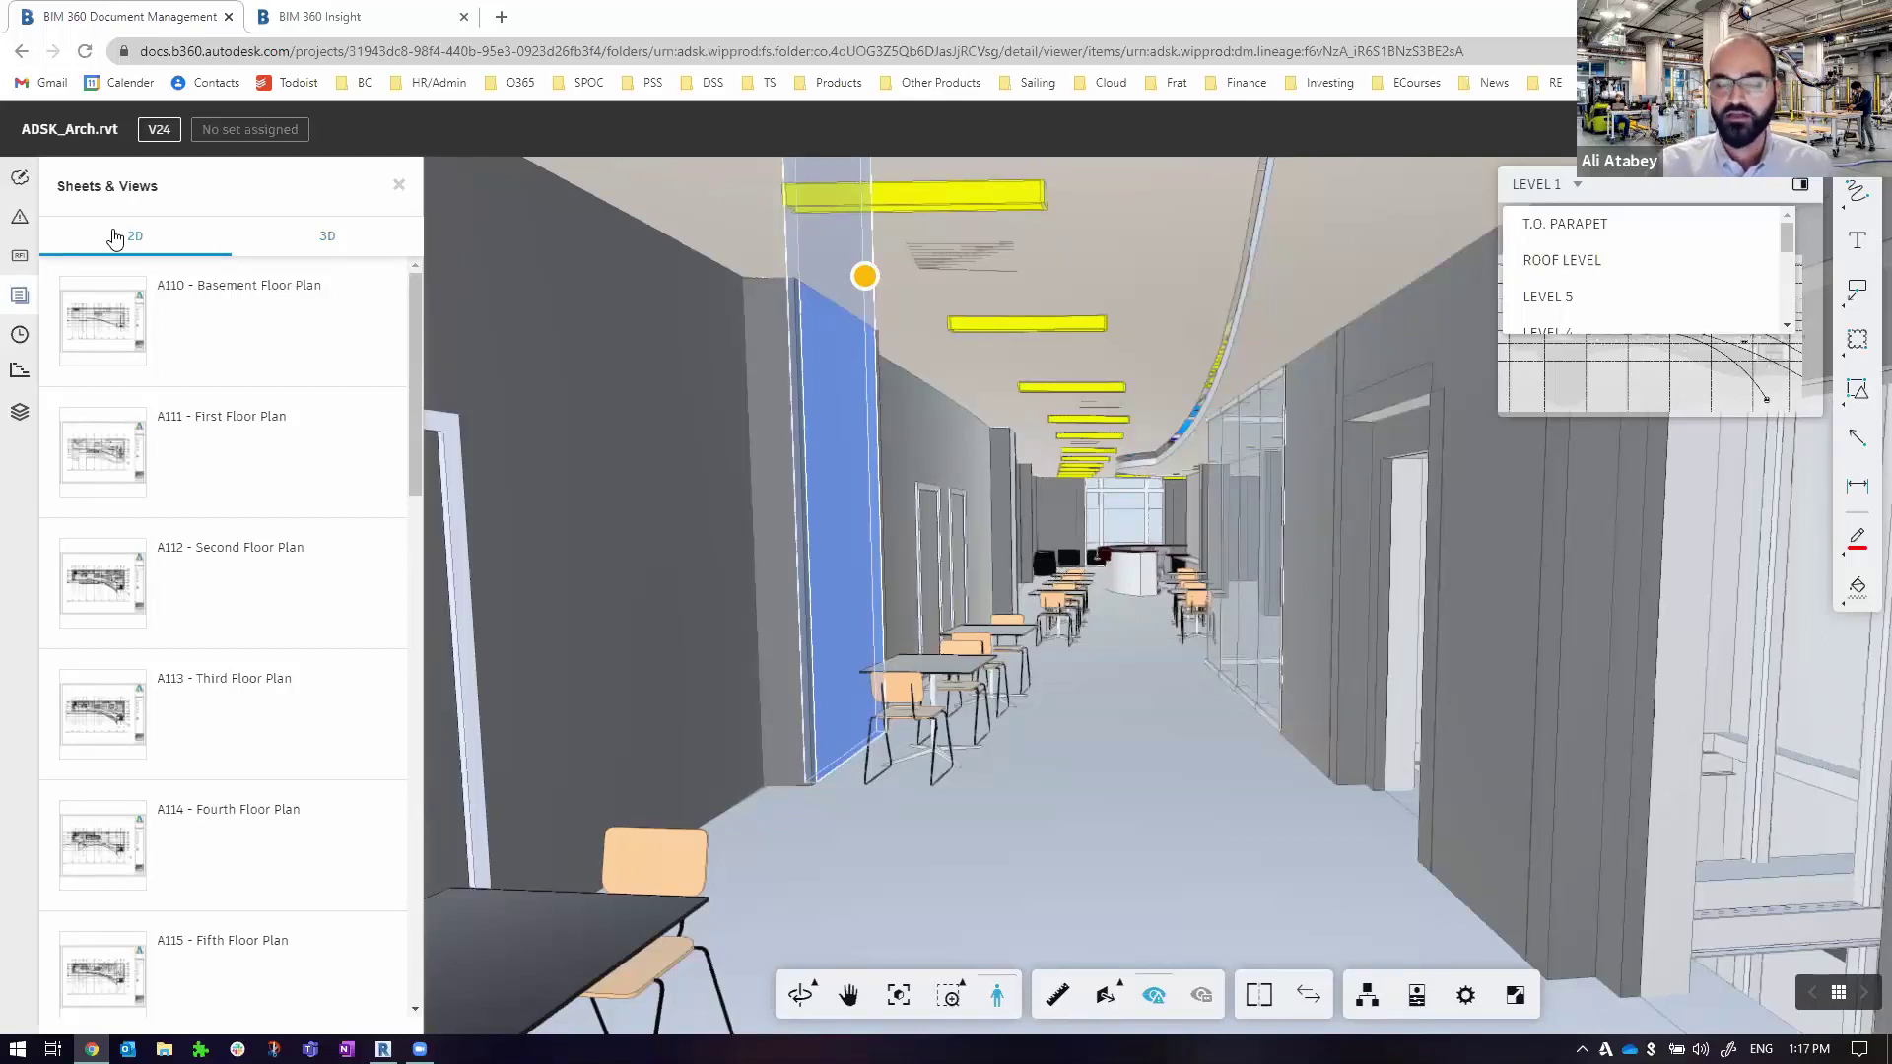
# Open sheet A110, then sheet A111 - First Floor Plan in the viewer
pyautogui.click(264, 348)
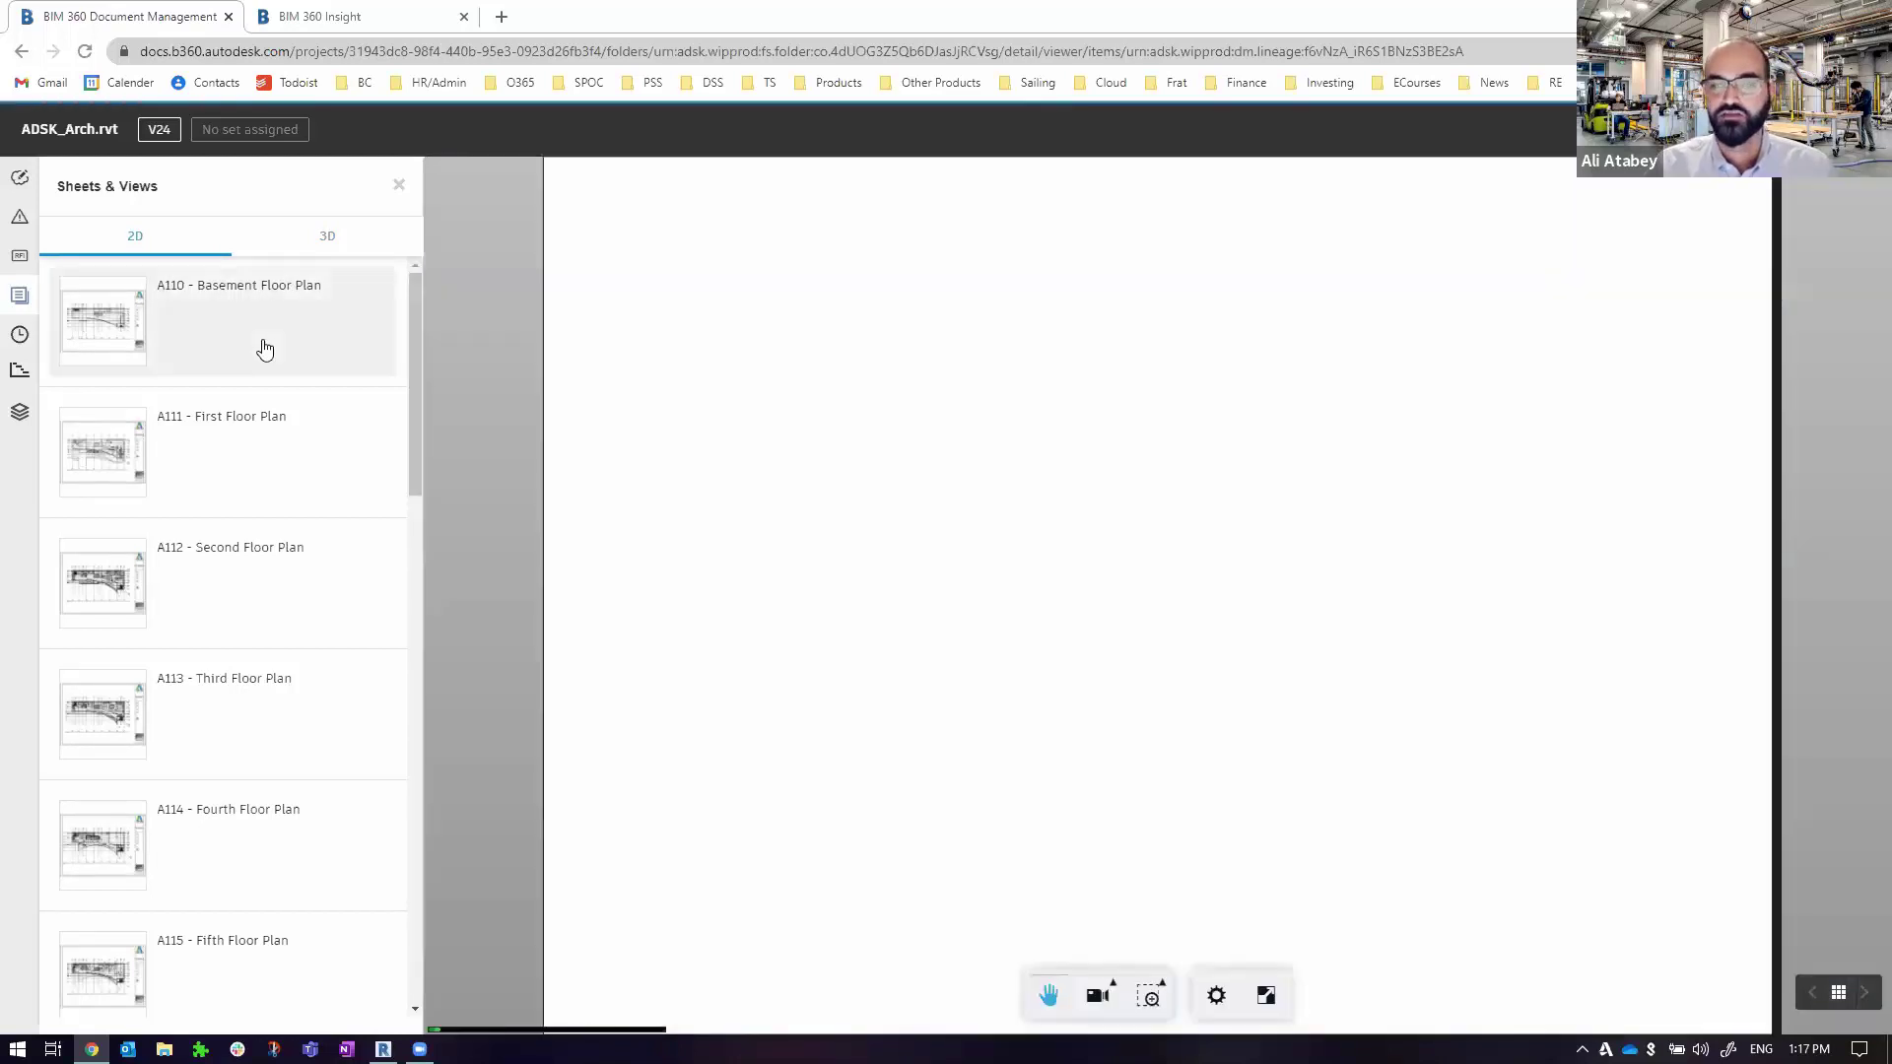
pyautogui.click(255, 436)
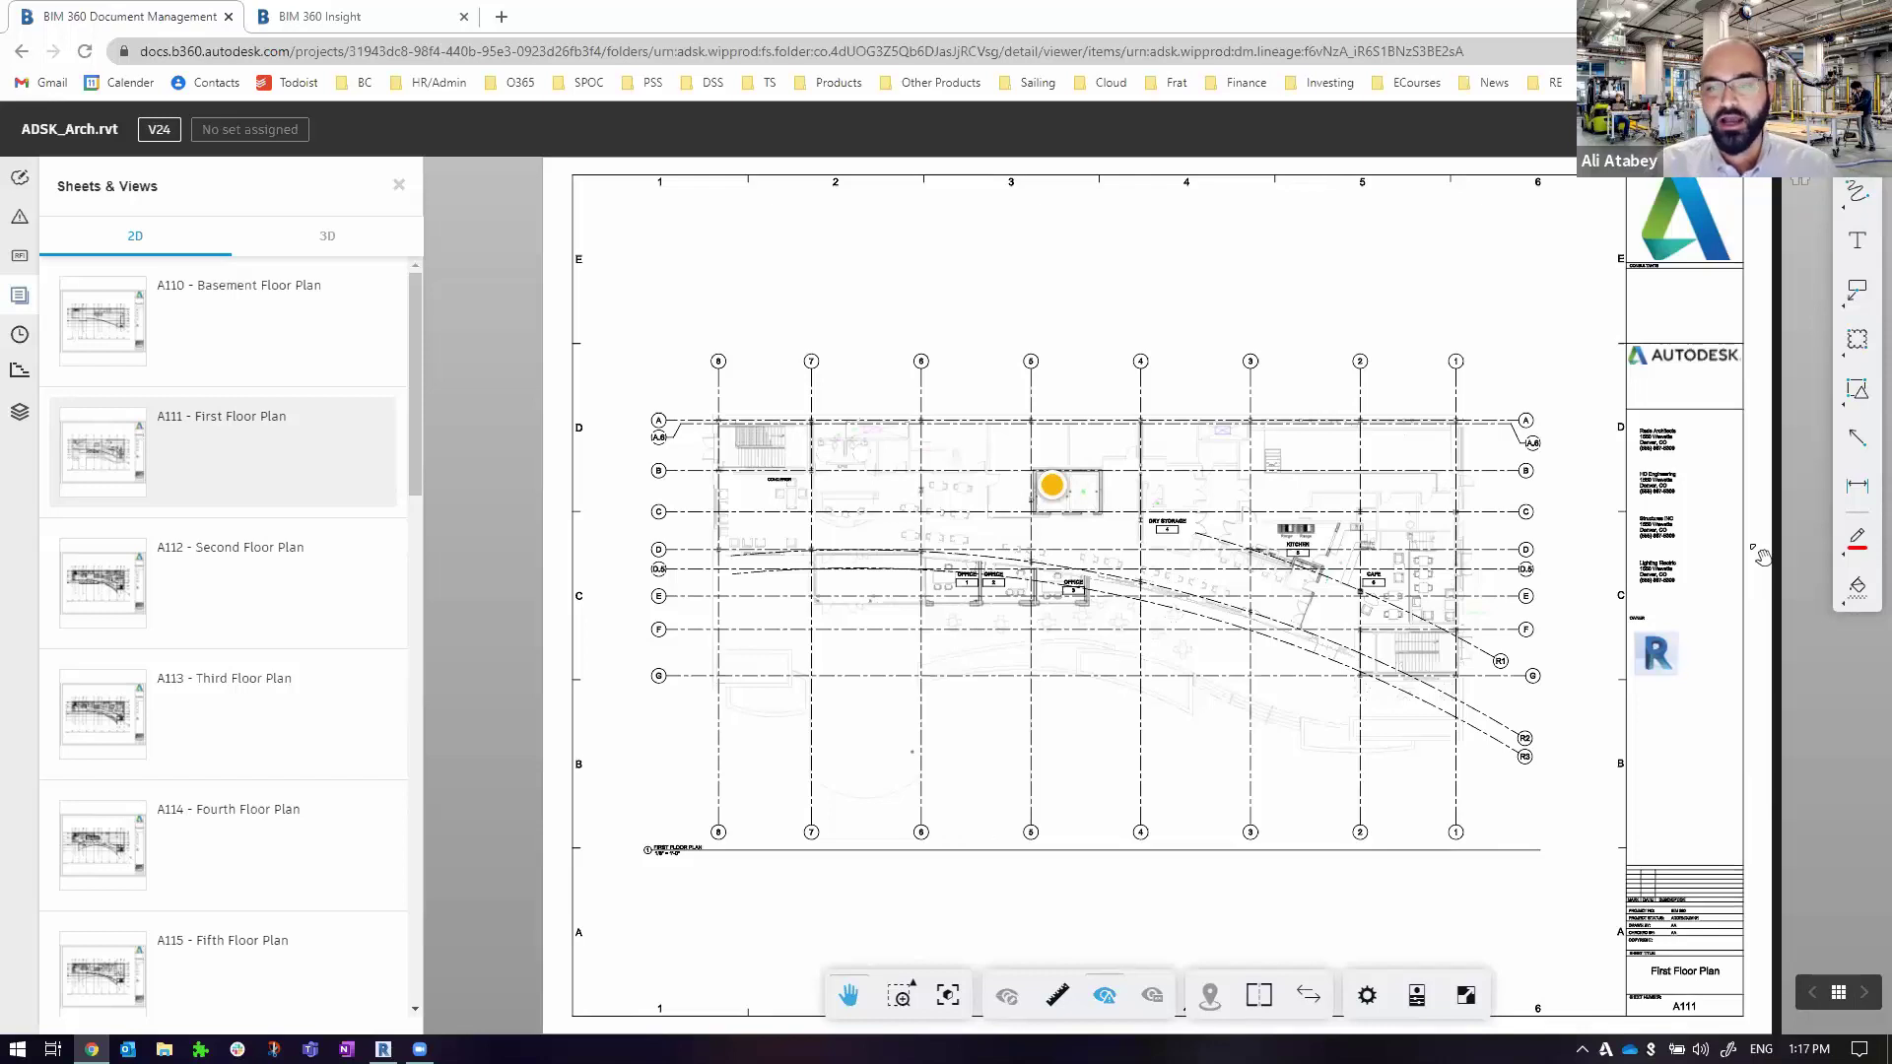
# Draw a red rectangle around the stair at grids 7–8 and add a Default Text callout
pyautogui.click(1857, 340)
pyautogui.moveTo(719, 405); pyautogui.dragTo(811, 507)
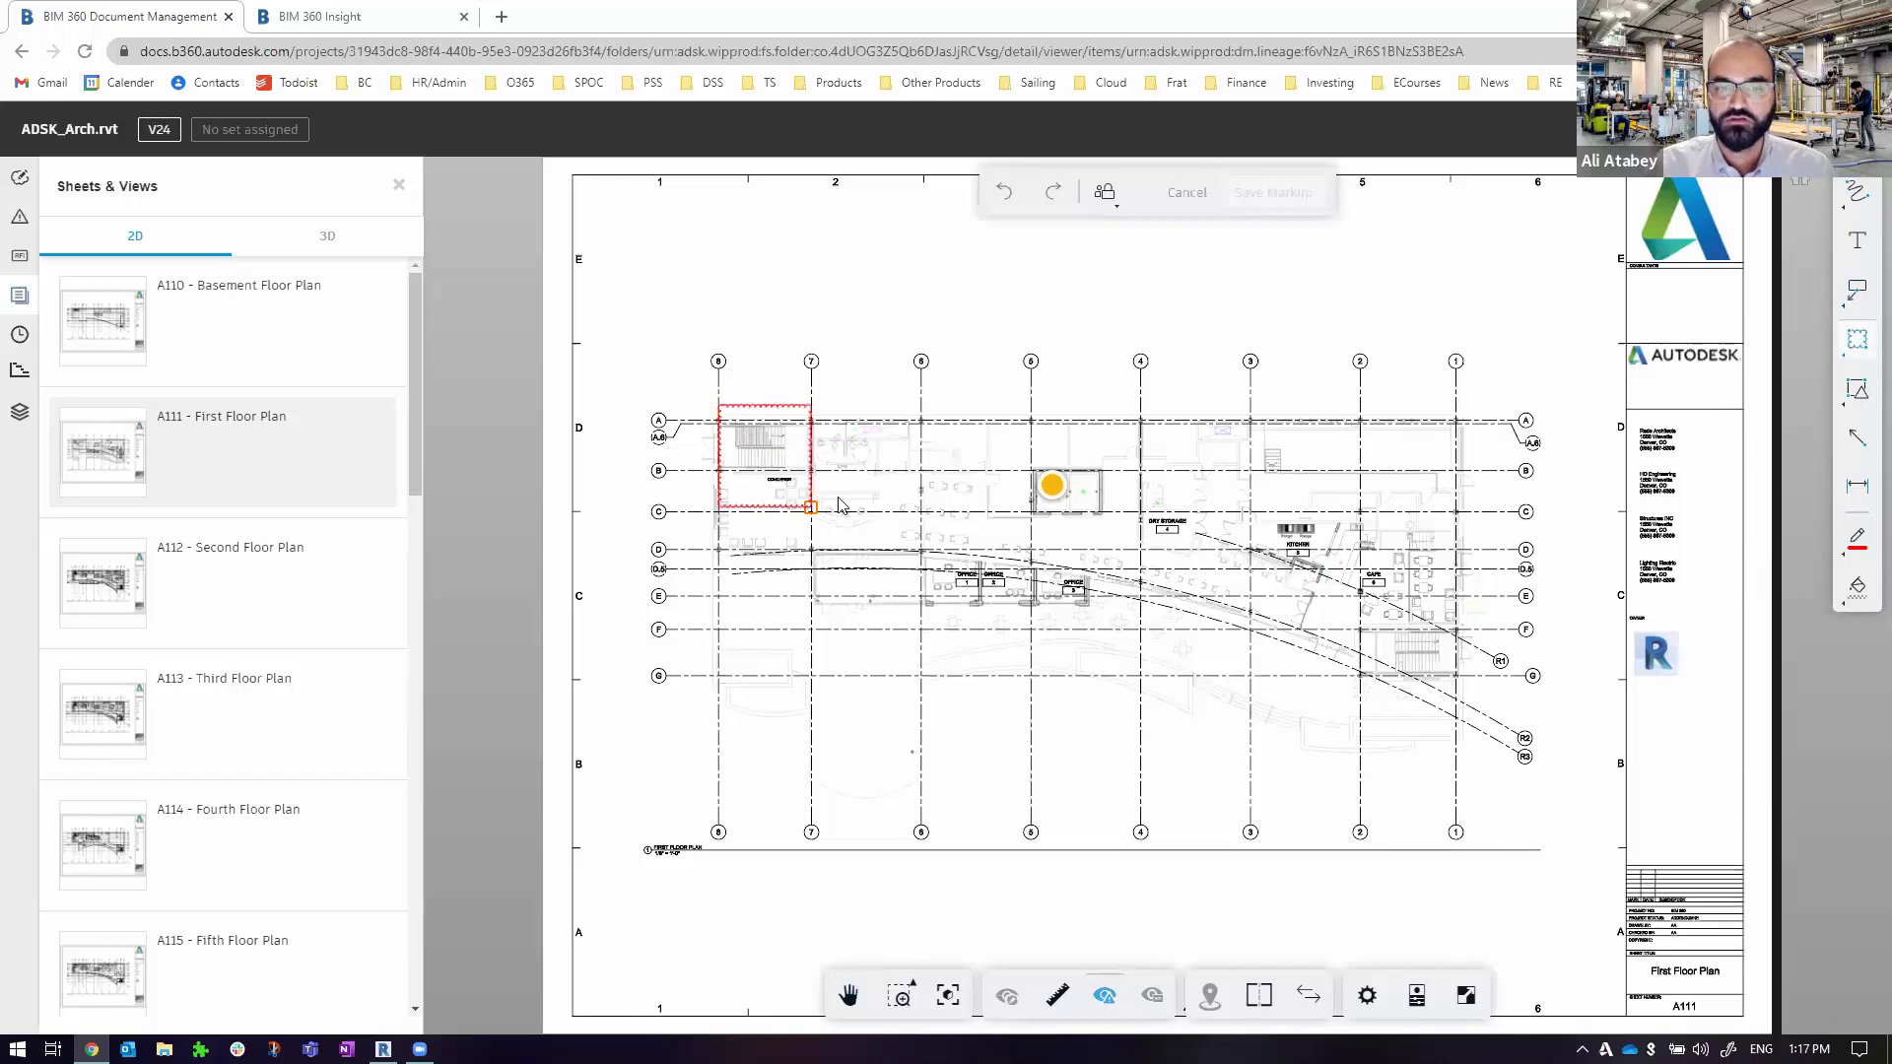
pyautogui.click(1858, 291)
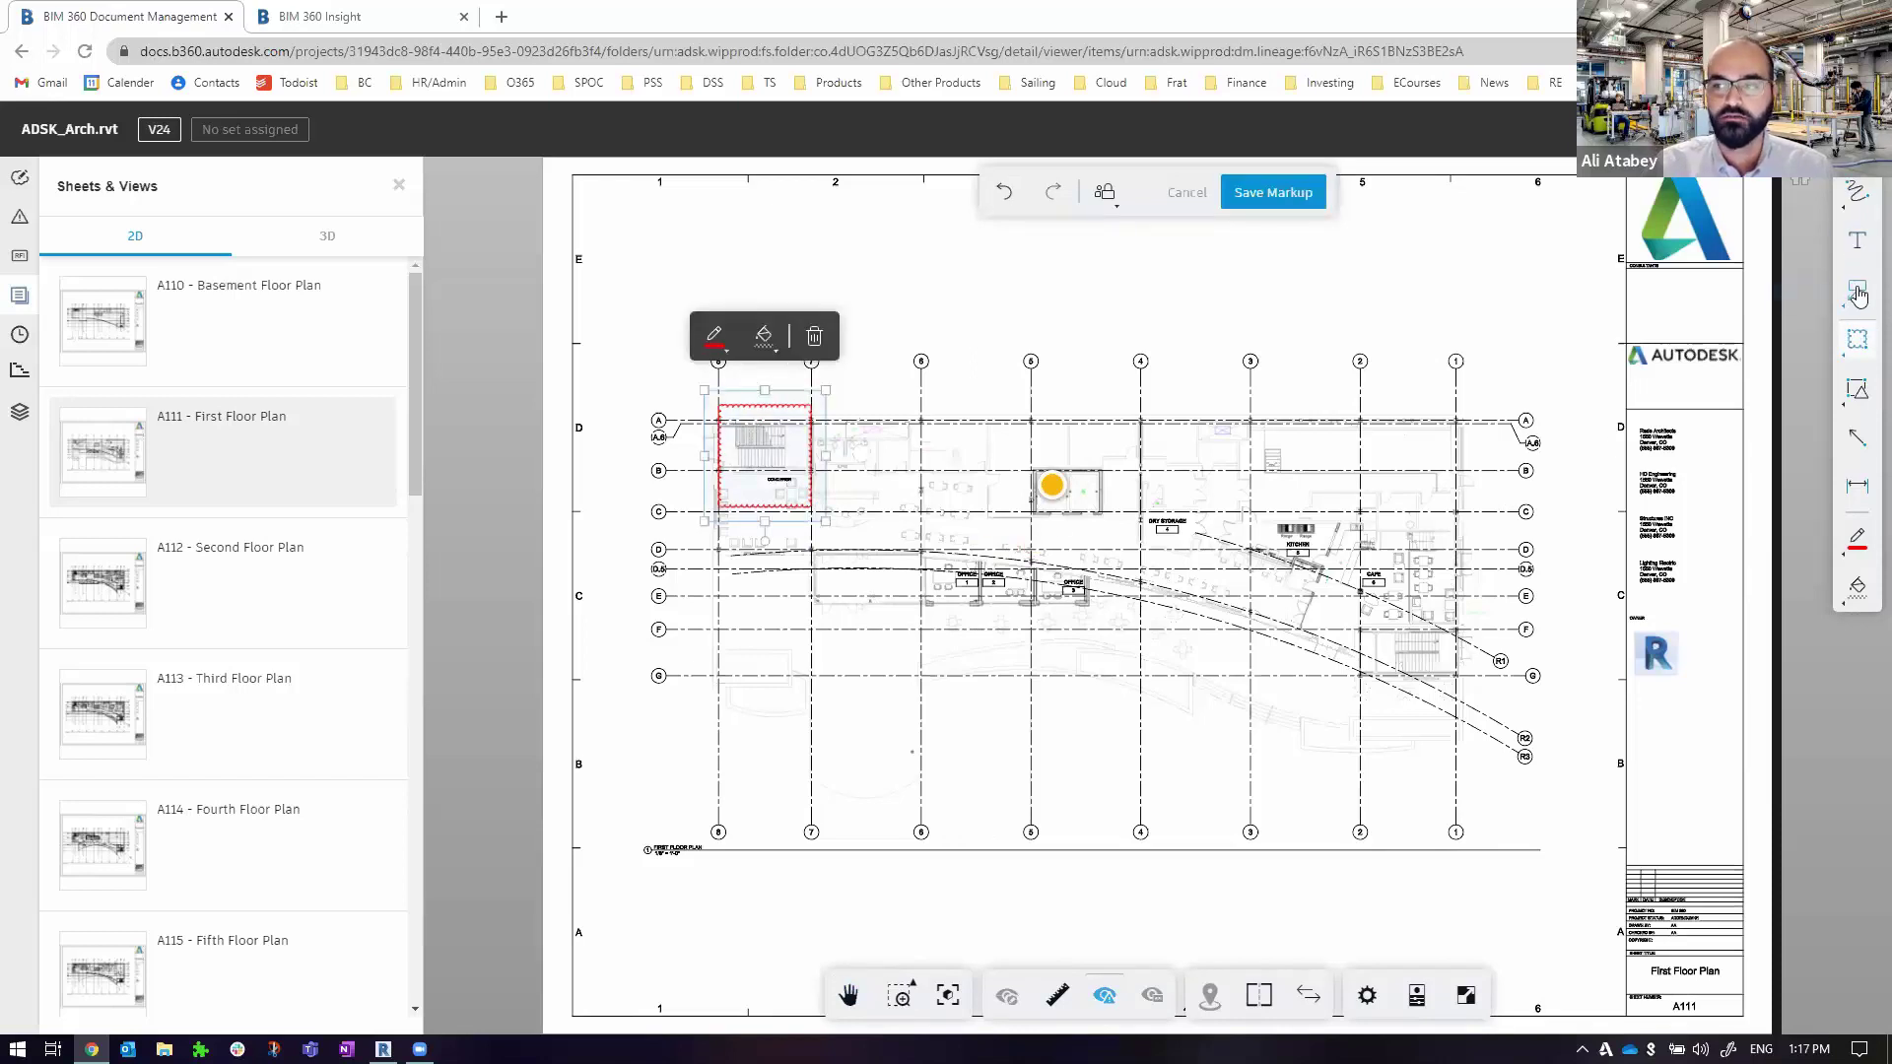
pyautogui.moveTo(917, 423); pyautogui.dragTo(976, 368)
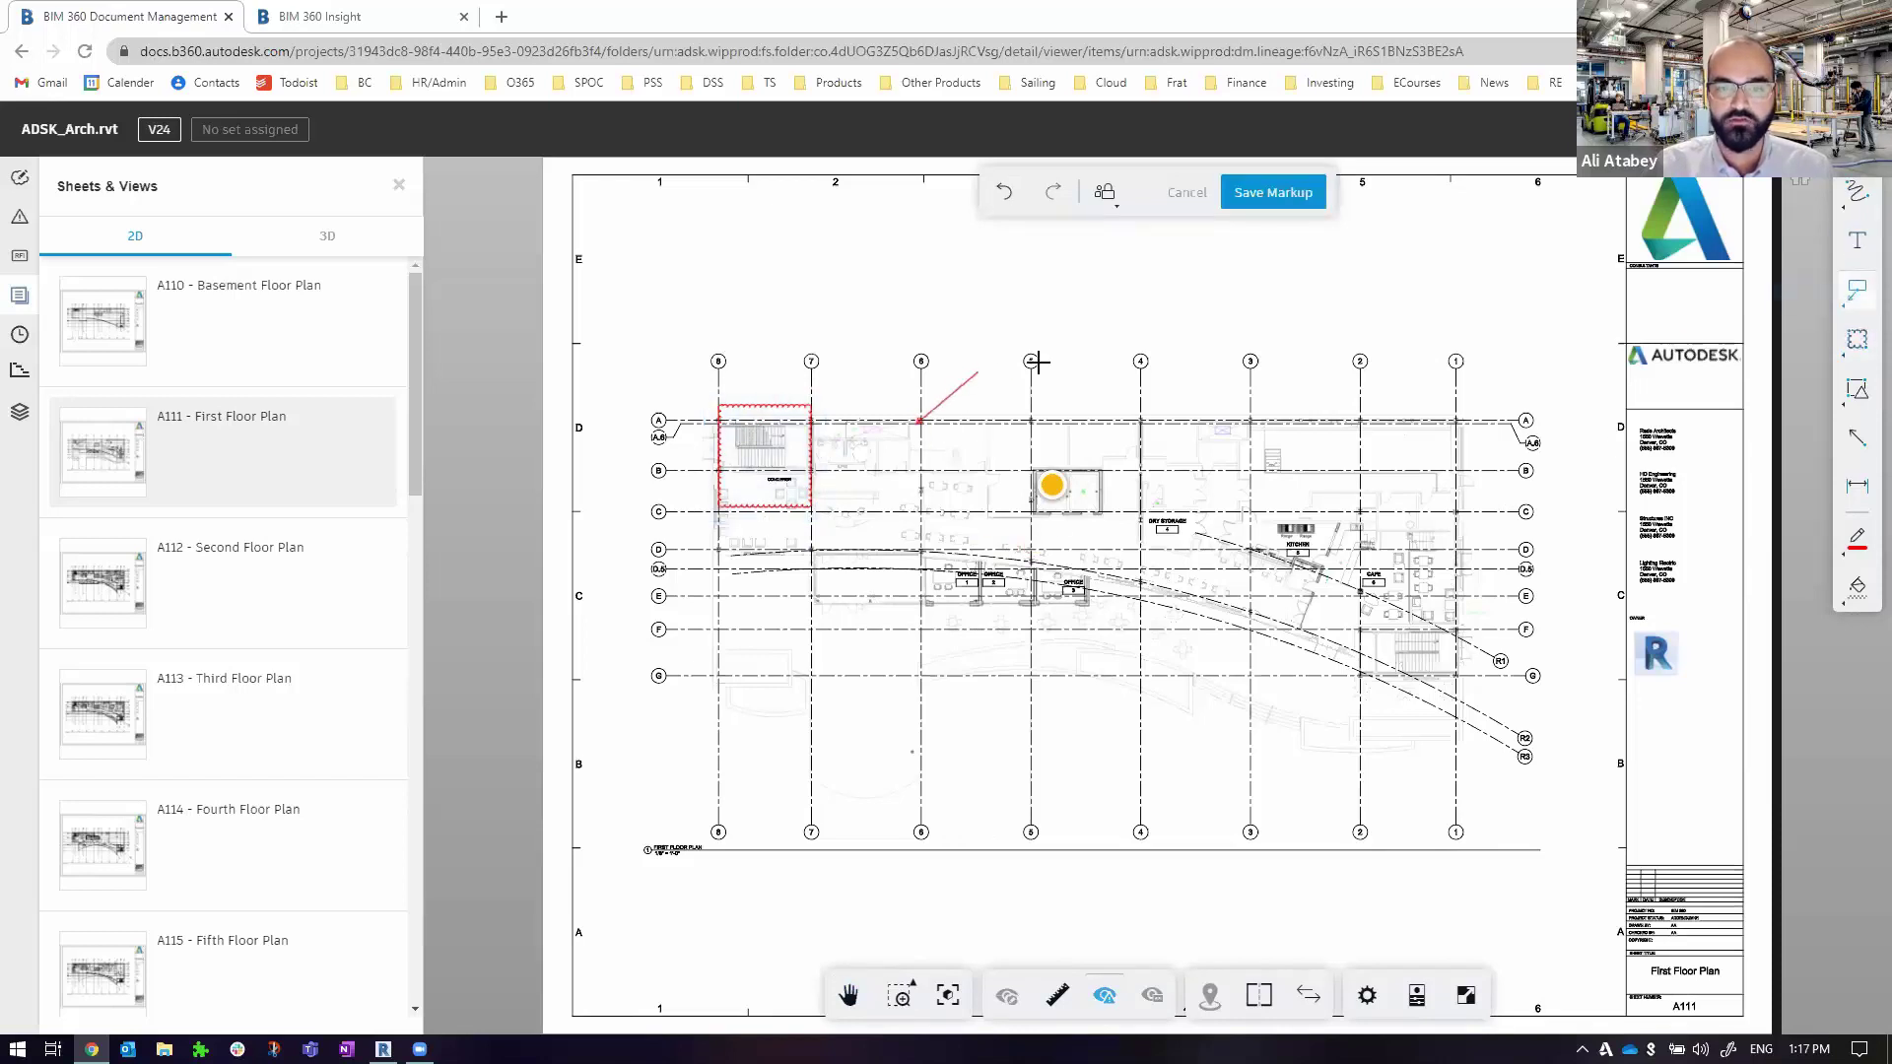
pyautogui.click(1064, 434)
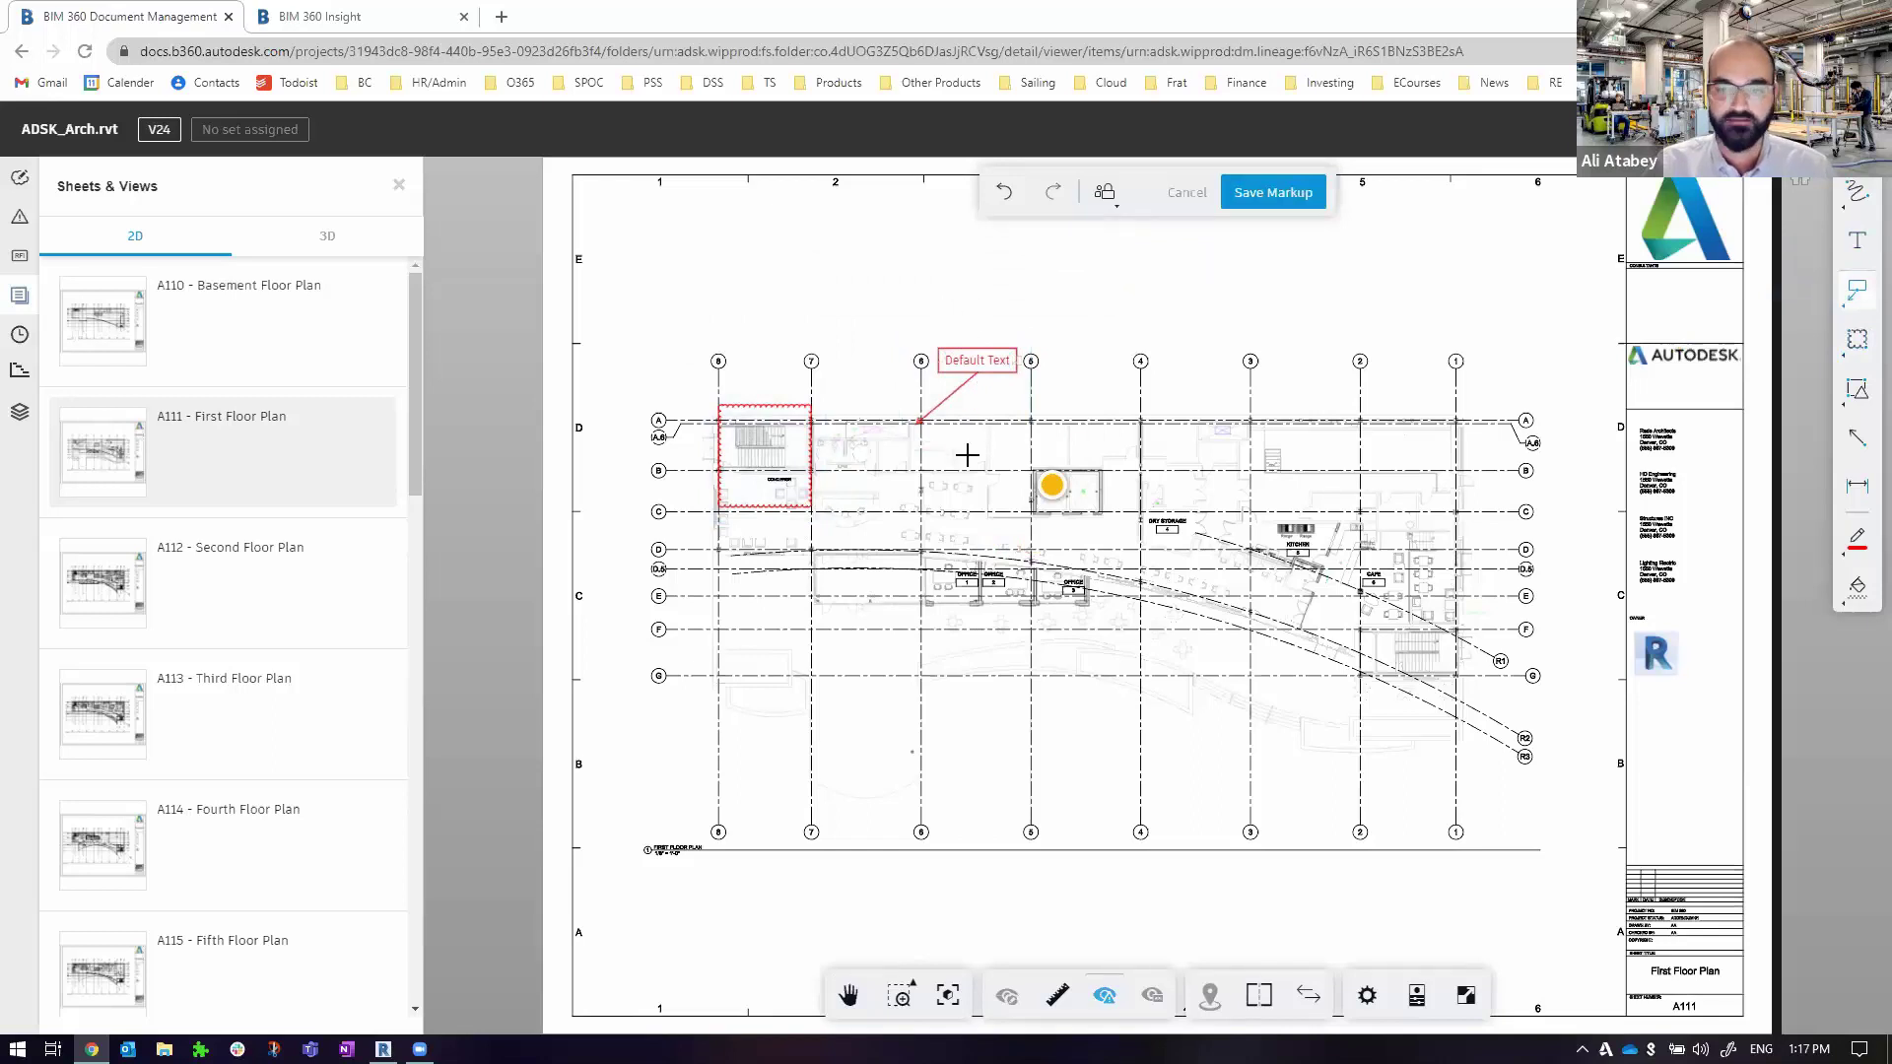
# Set the markups' visibility to Public and save them
pyautogui.scroll(1, 972, 454)
pyautogui.scroll(1, 973, 455)
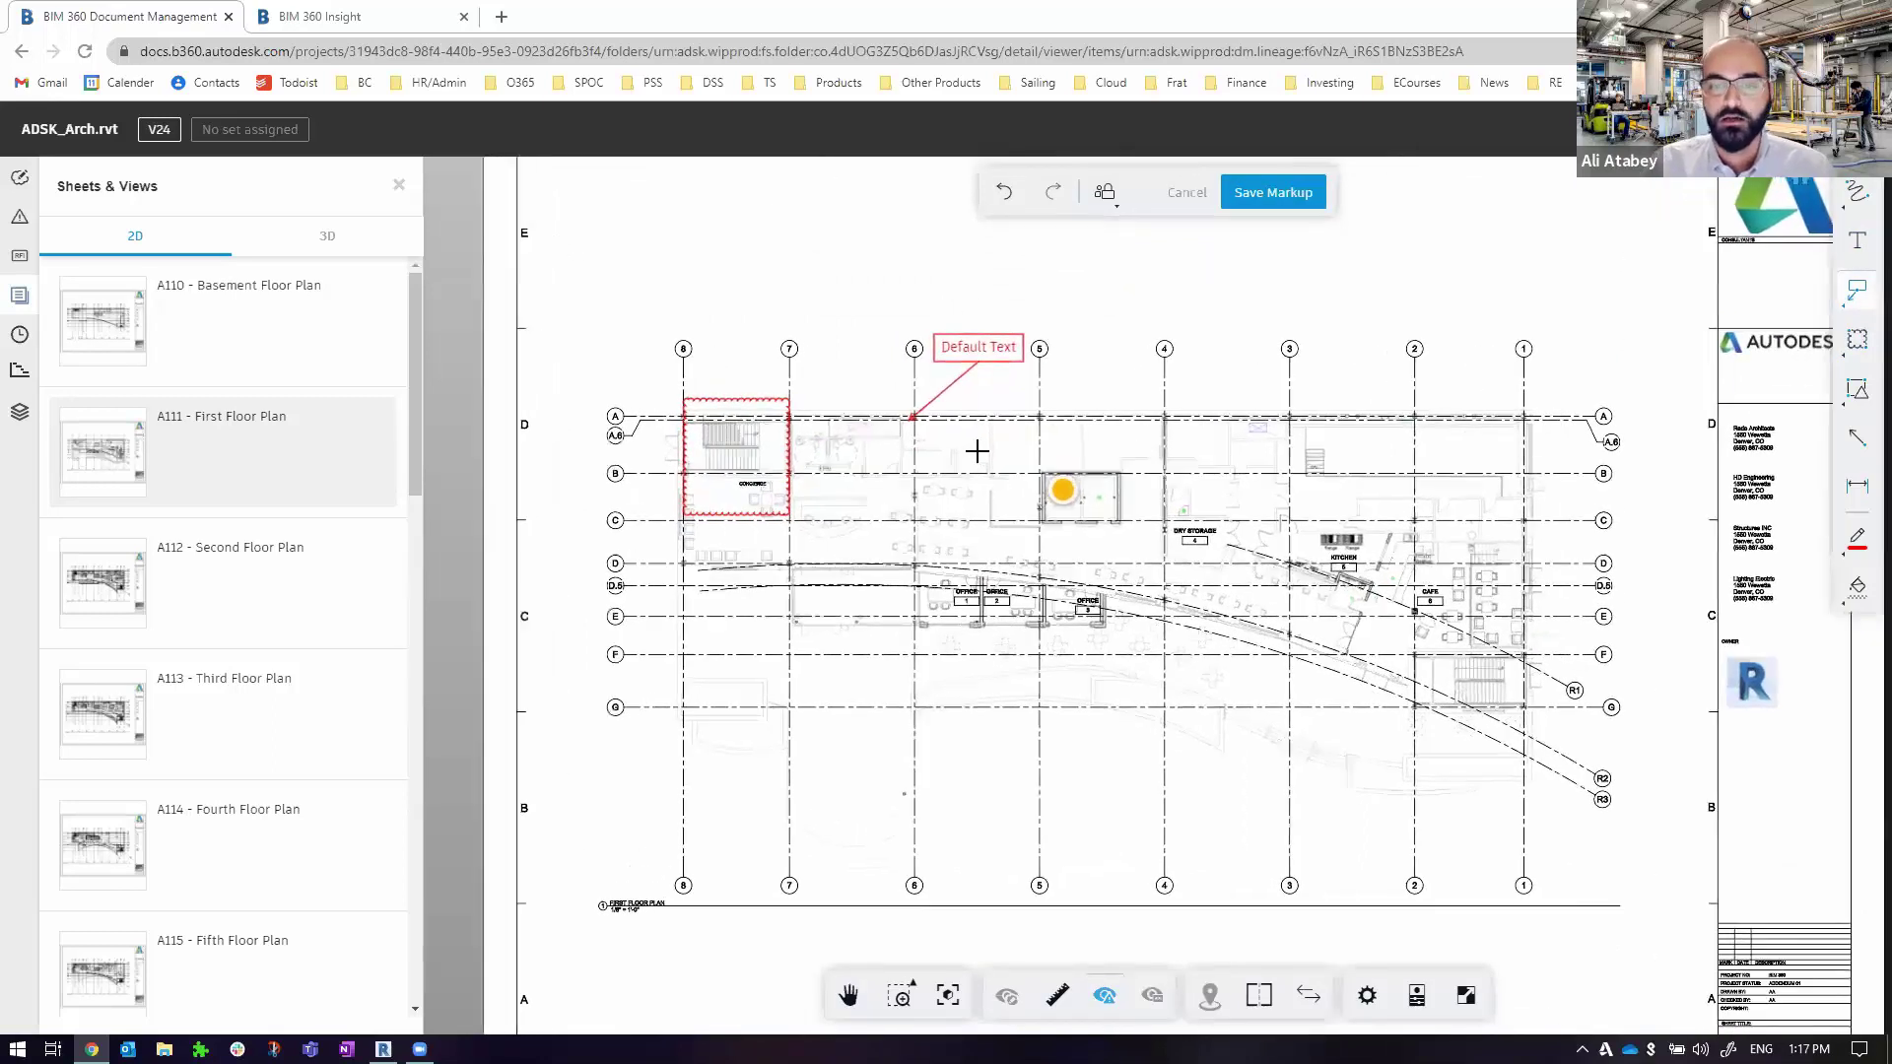
pyautogui.scroll(1, 973, 453)
pyautogui.scroll(1, 974, 453)
pyautogui.scroll(2, 977, 452)
pyautogui.scroll(1, 977, 451)
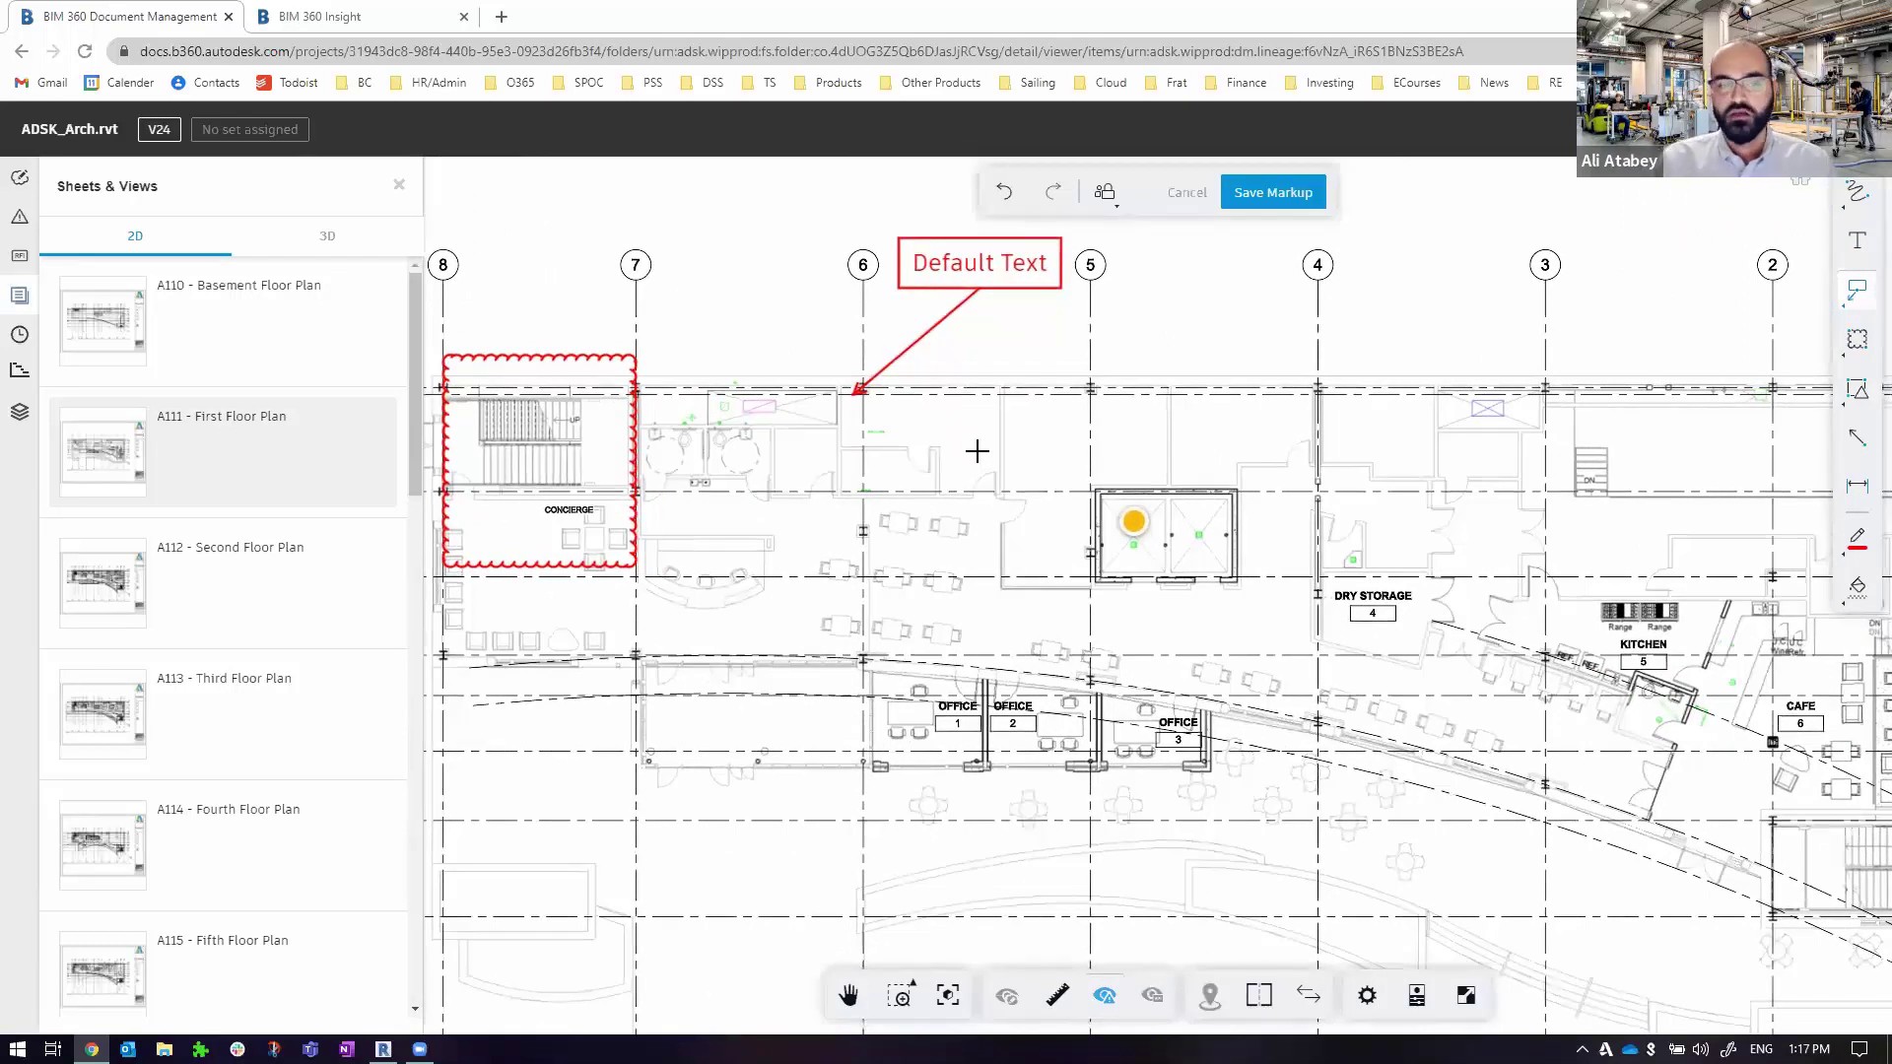
pyautogui.click(1105, 196)
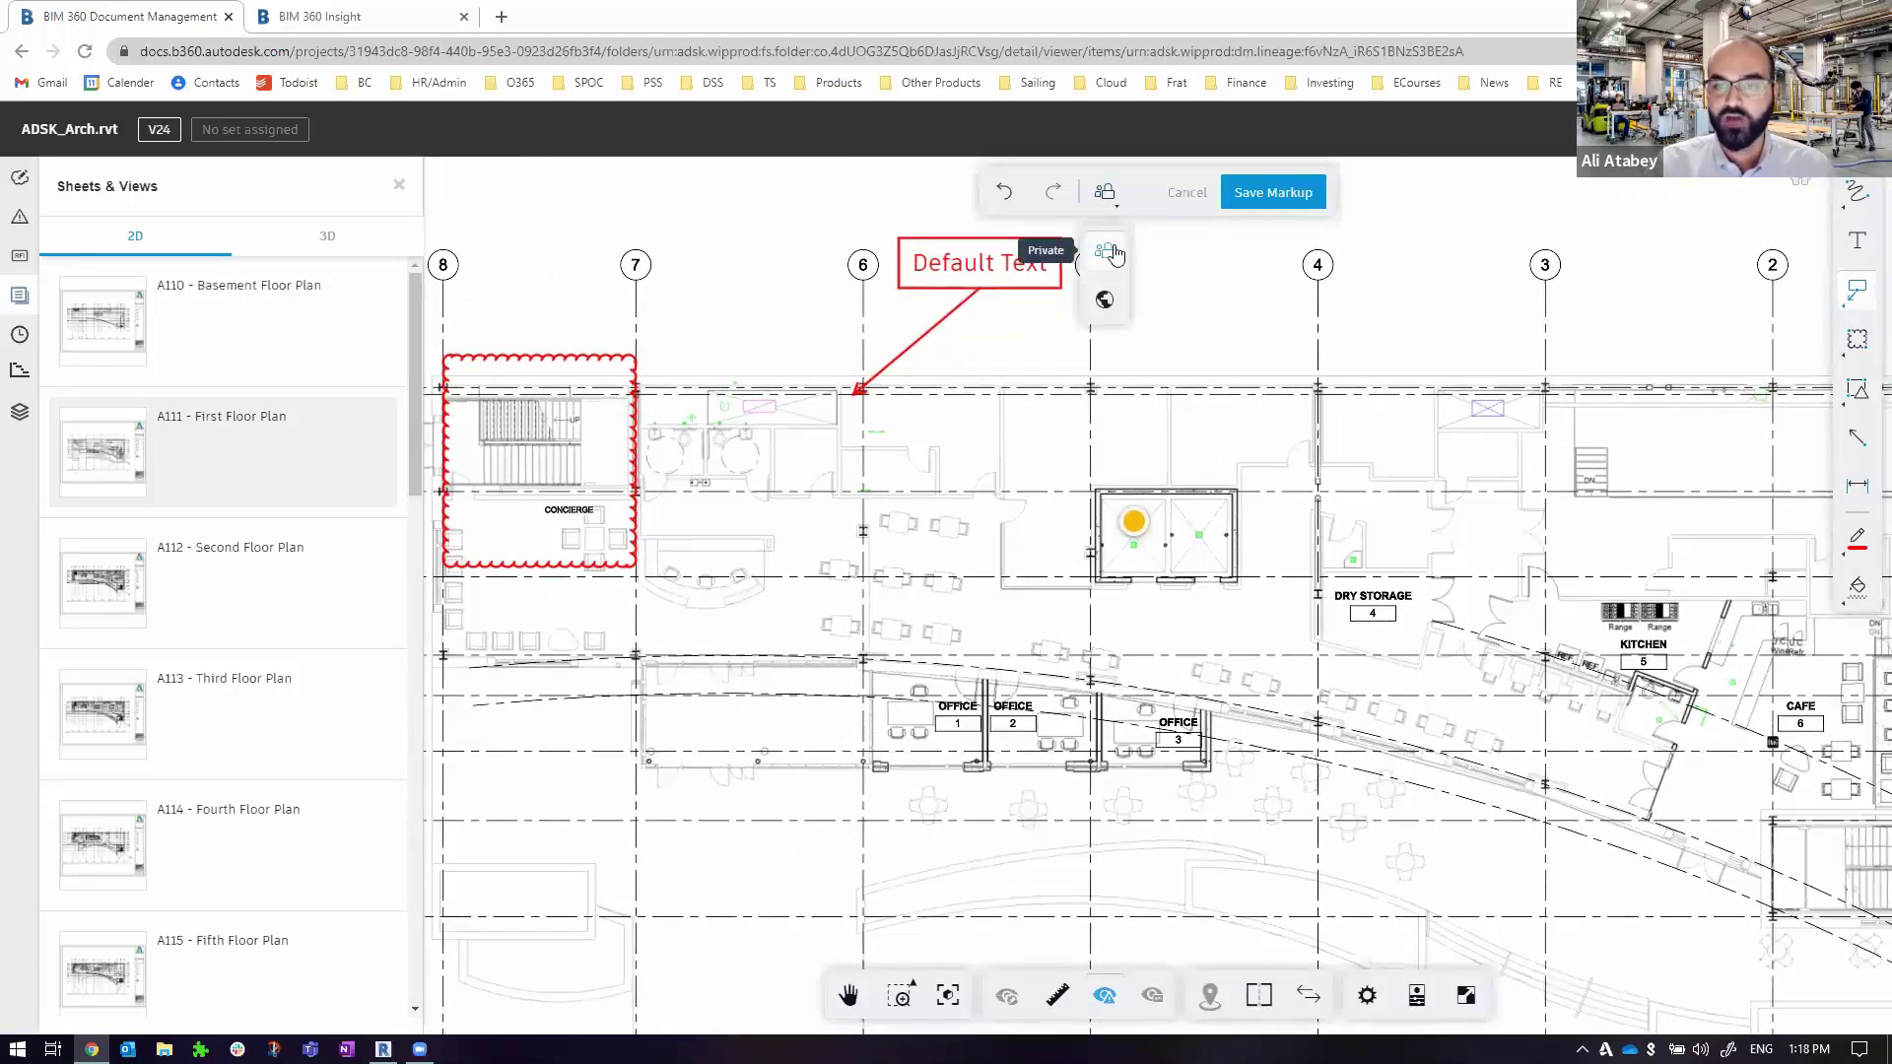
pyautogui.click(1105, 299)
pyautogui.click(1273, 193)
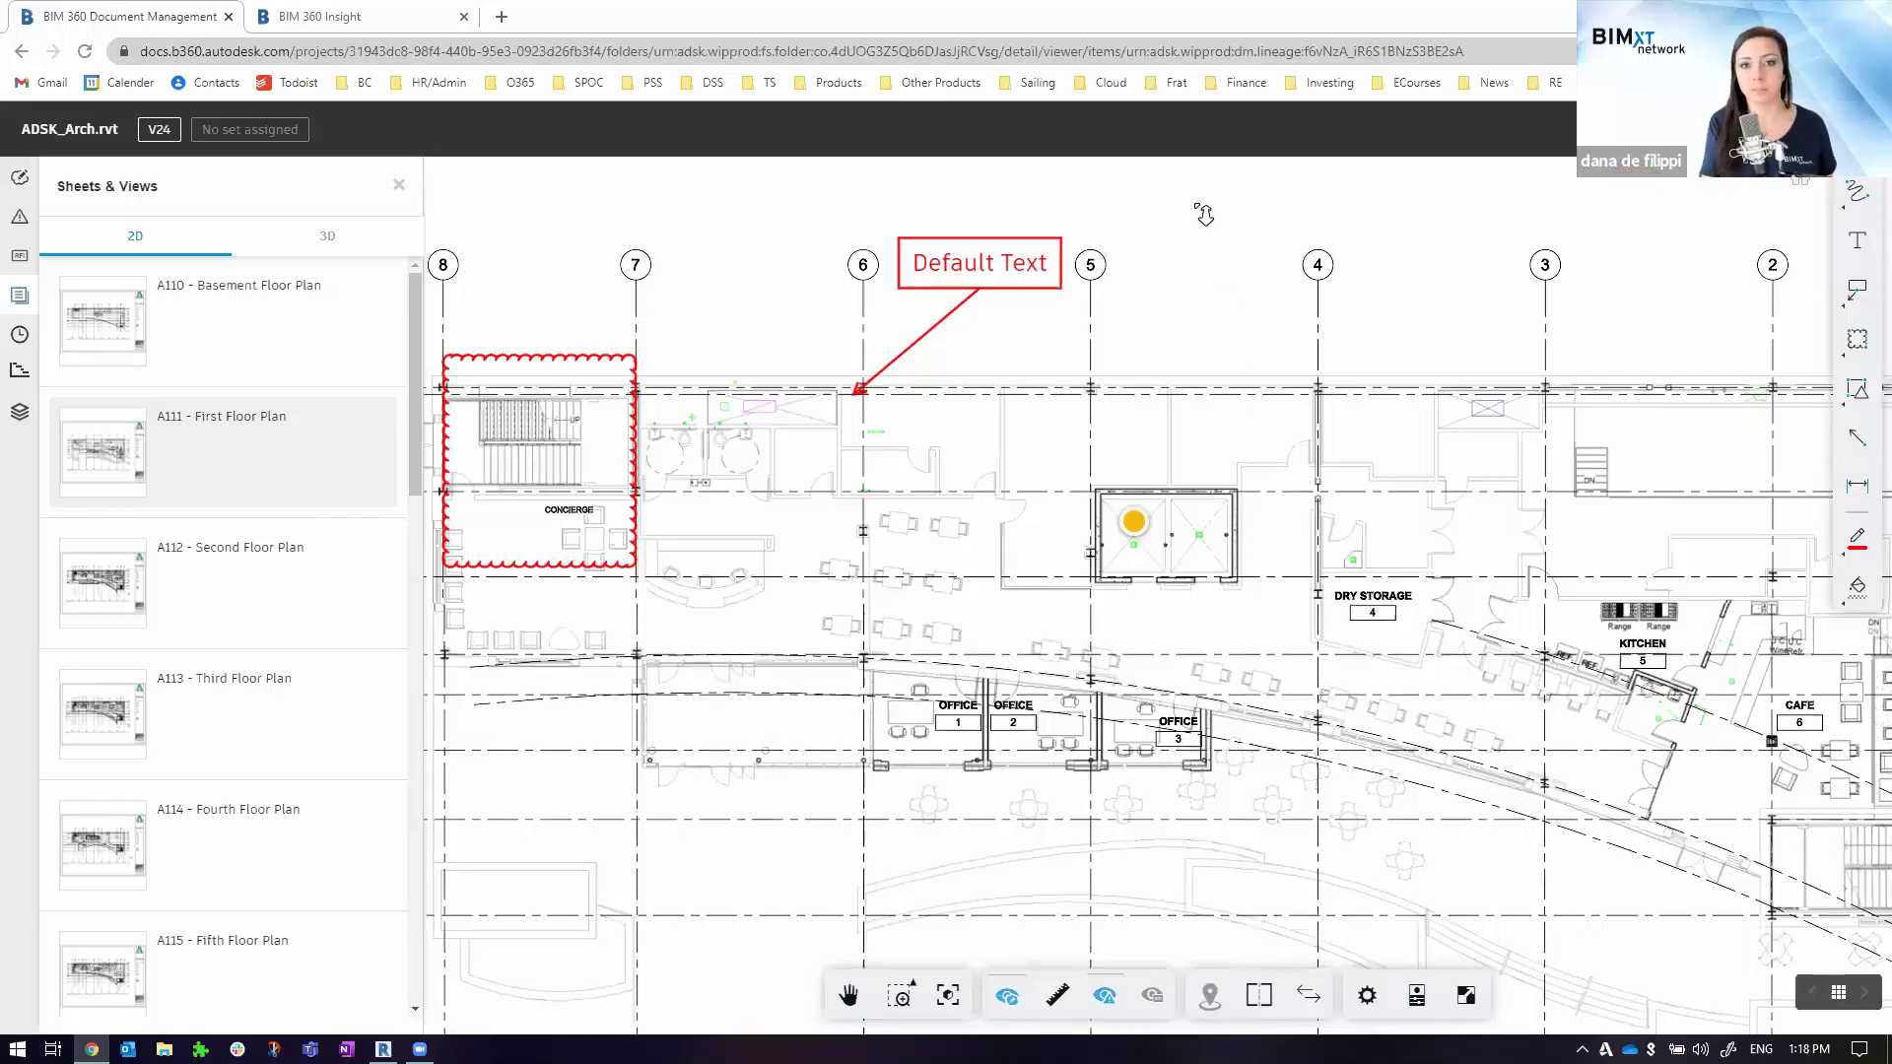
# Scroll down sheet A111 First Floor Plan to review its red cloud and Default Text callout markups
pyautogui.scroll(-3, 1204, 214)
pyautogui.scroll(-1, 1204, 214)
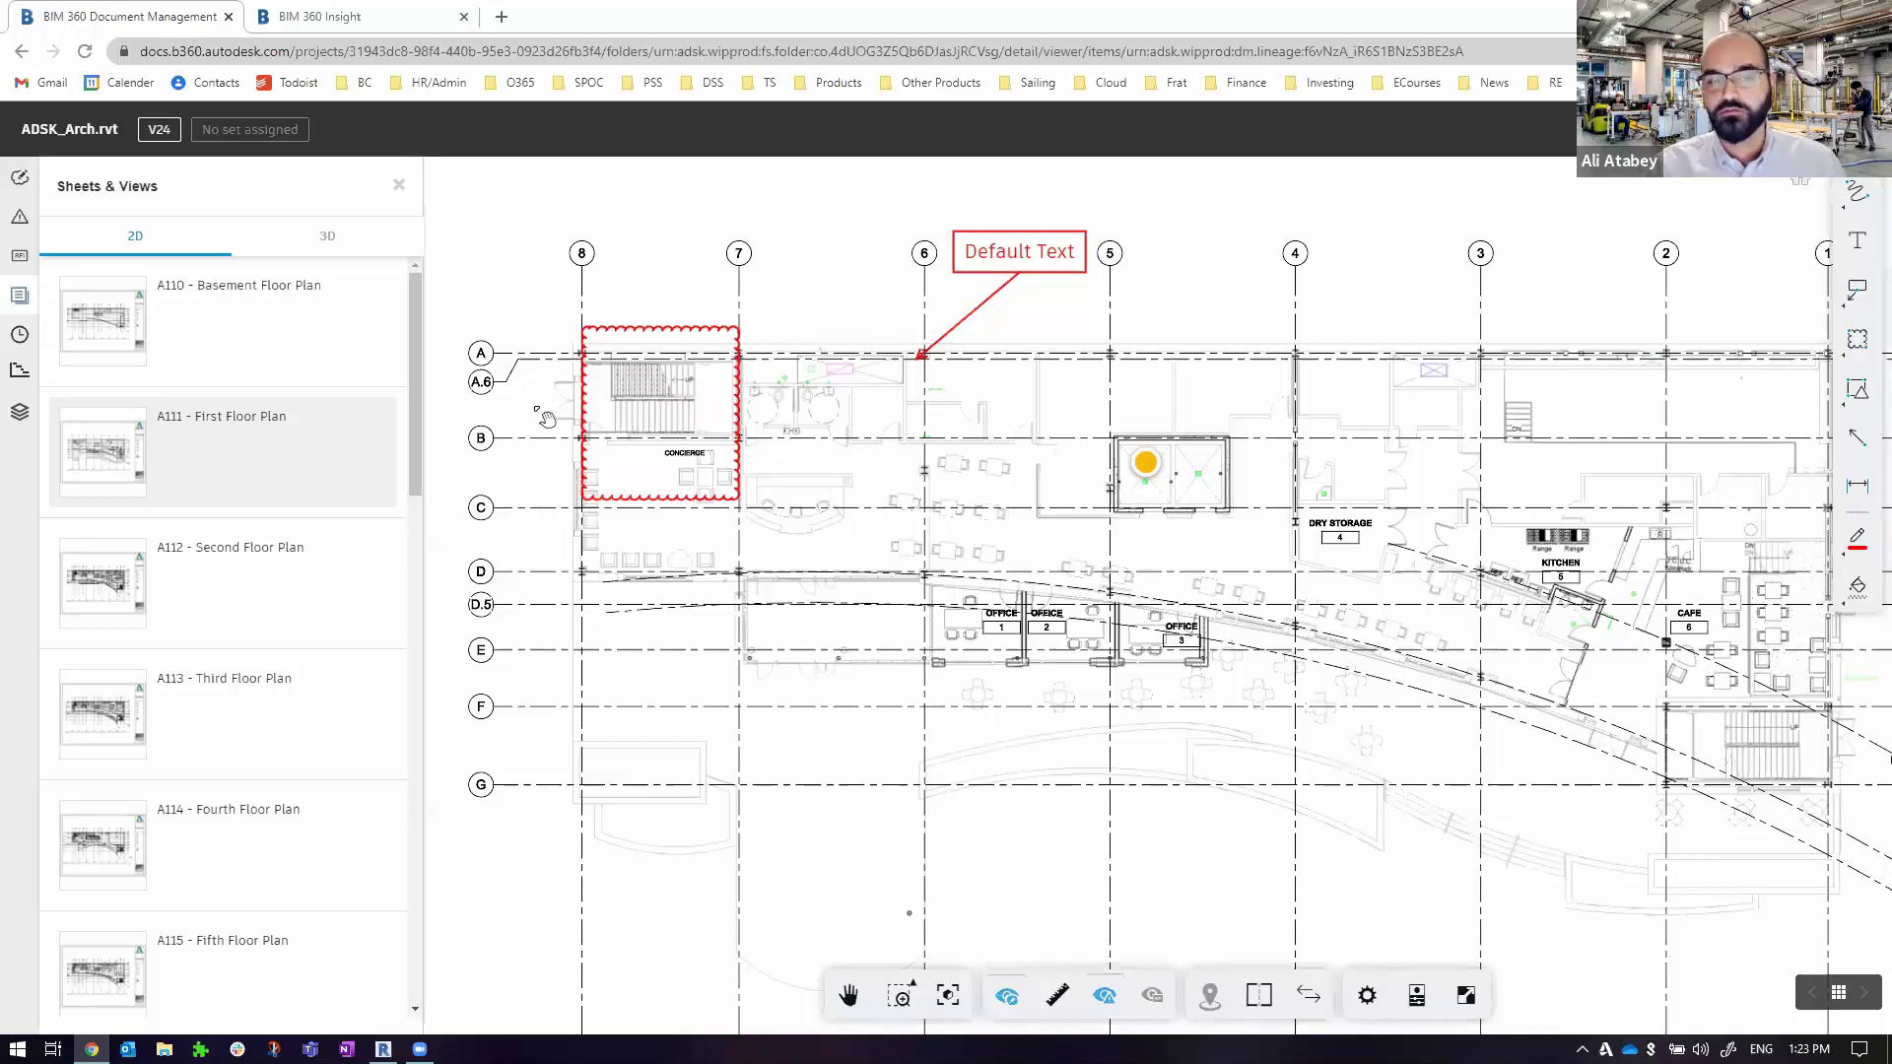
# Inspect the Default Text callout markup and leave it unchanged
pyautogui.click(1072, 261)
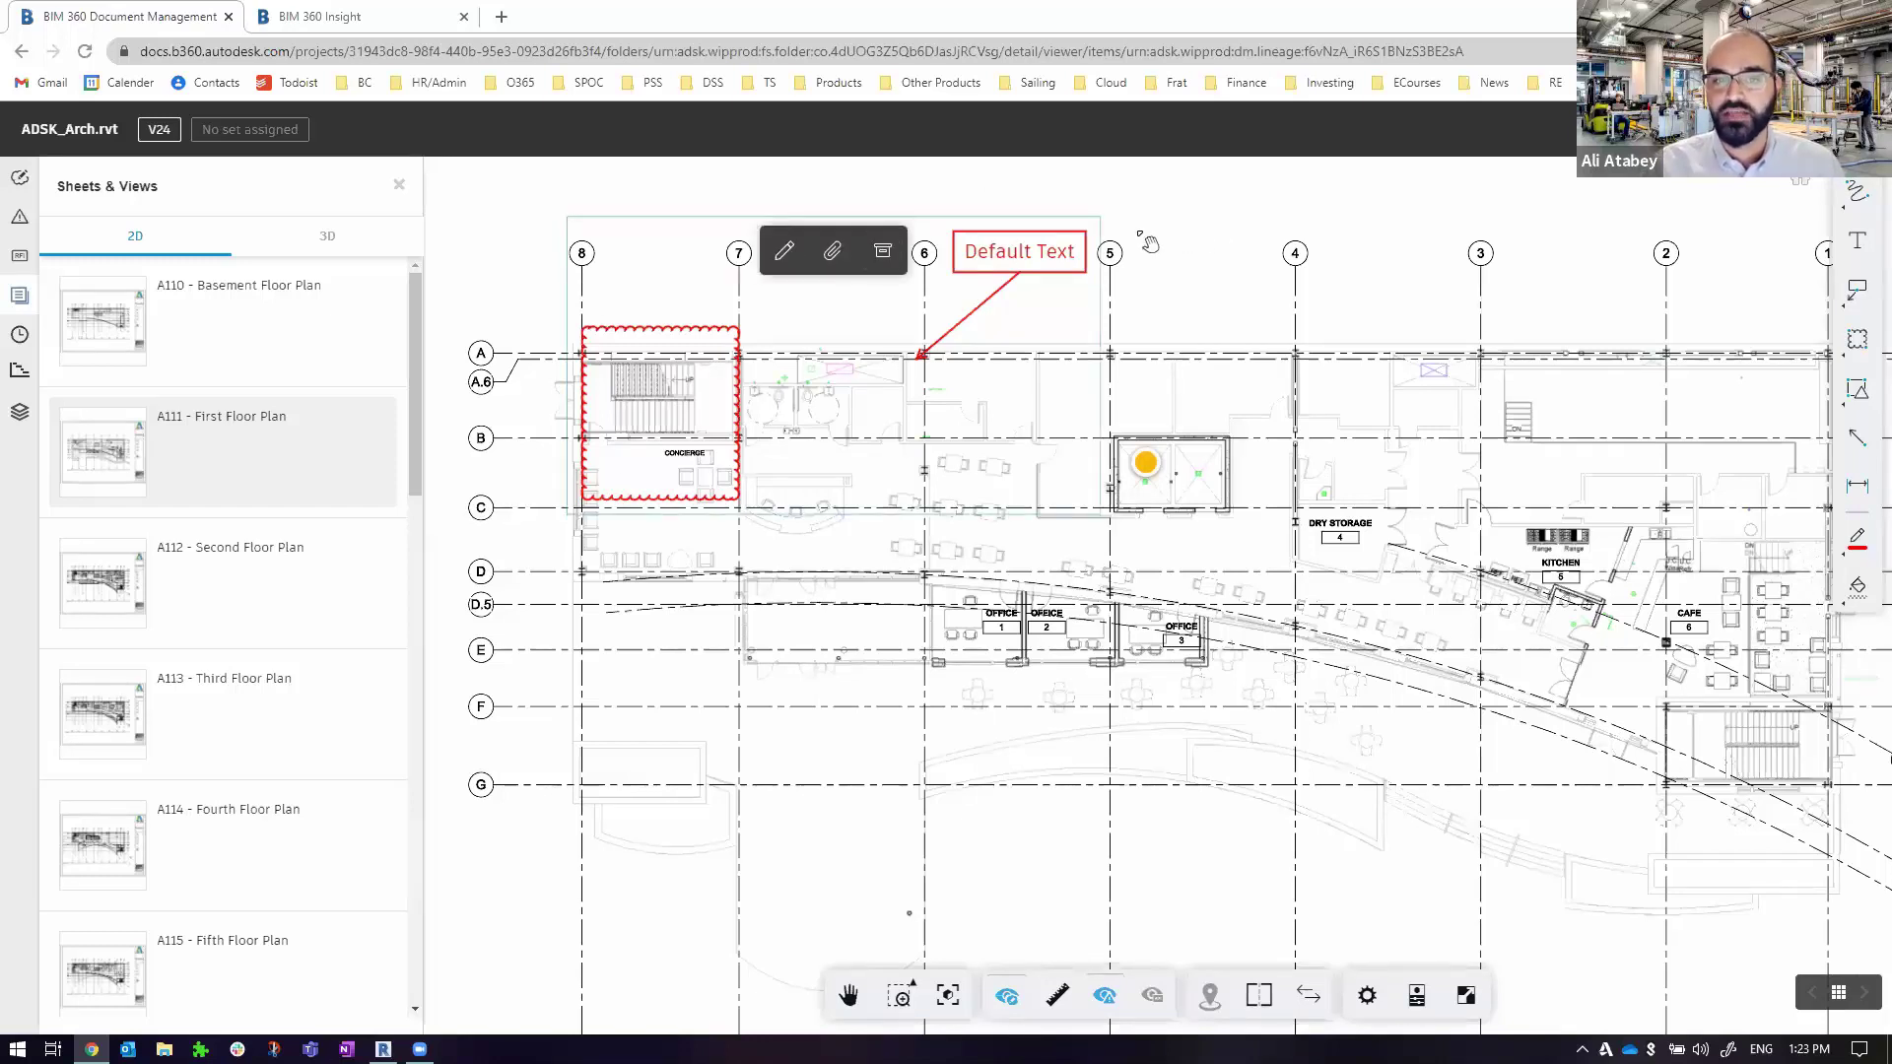
pyautogui.click(772, 253)
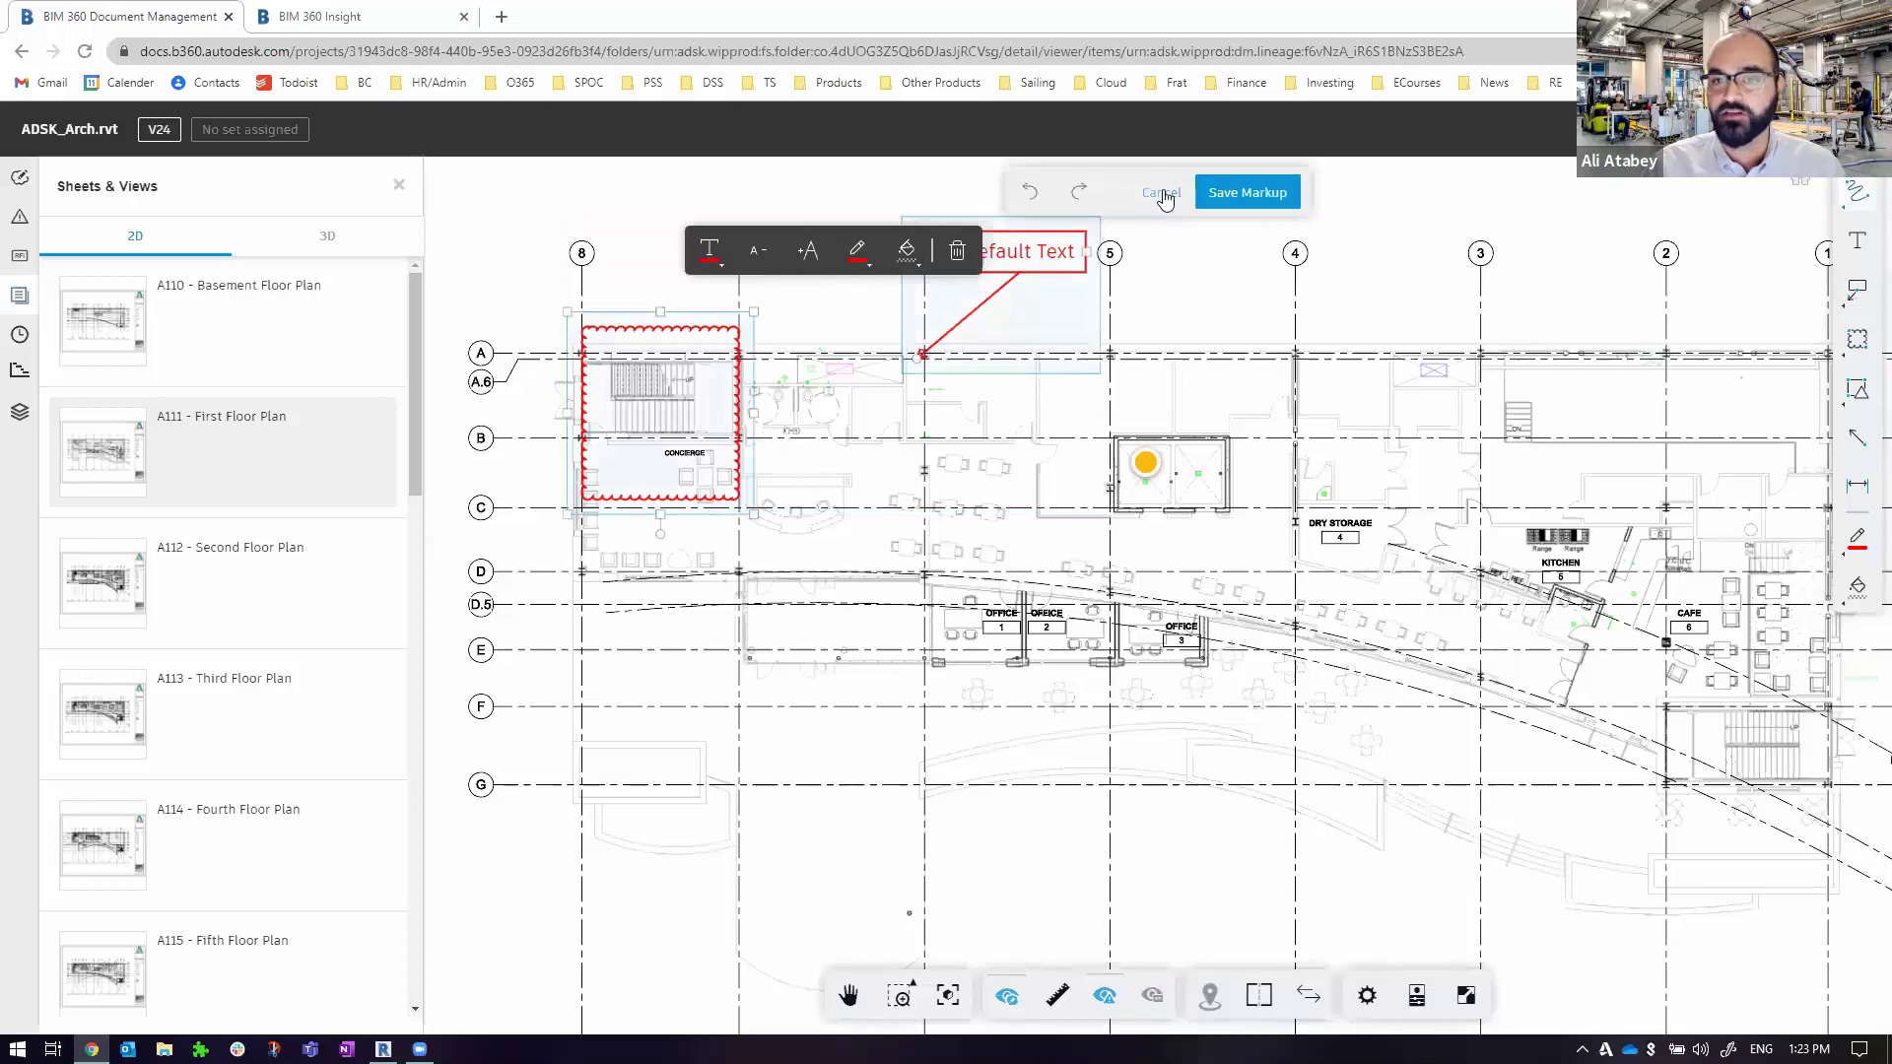
pyautogui.click(1162, 192)
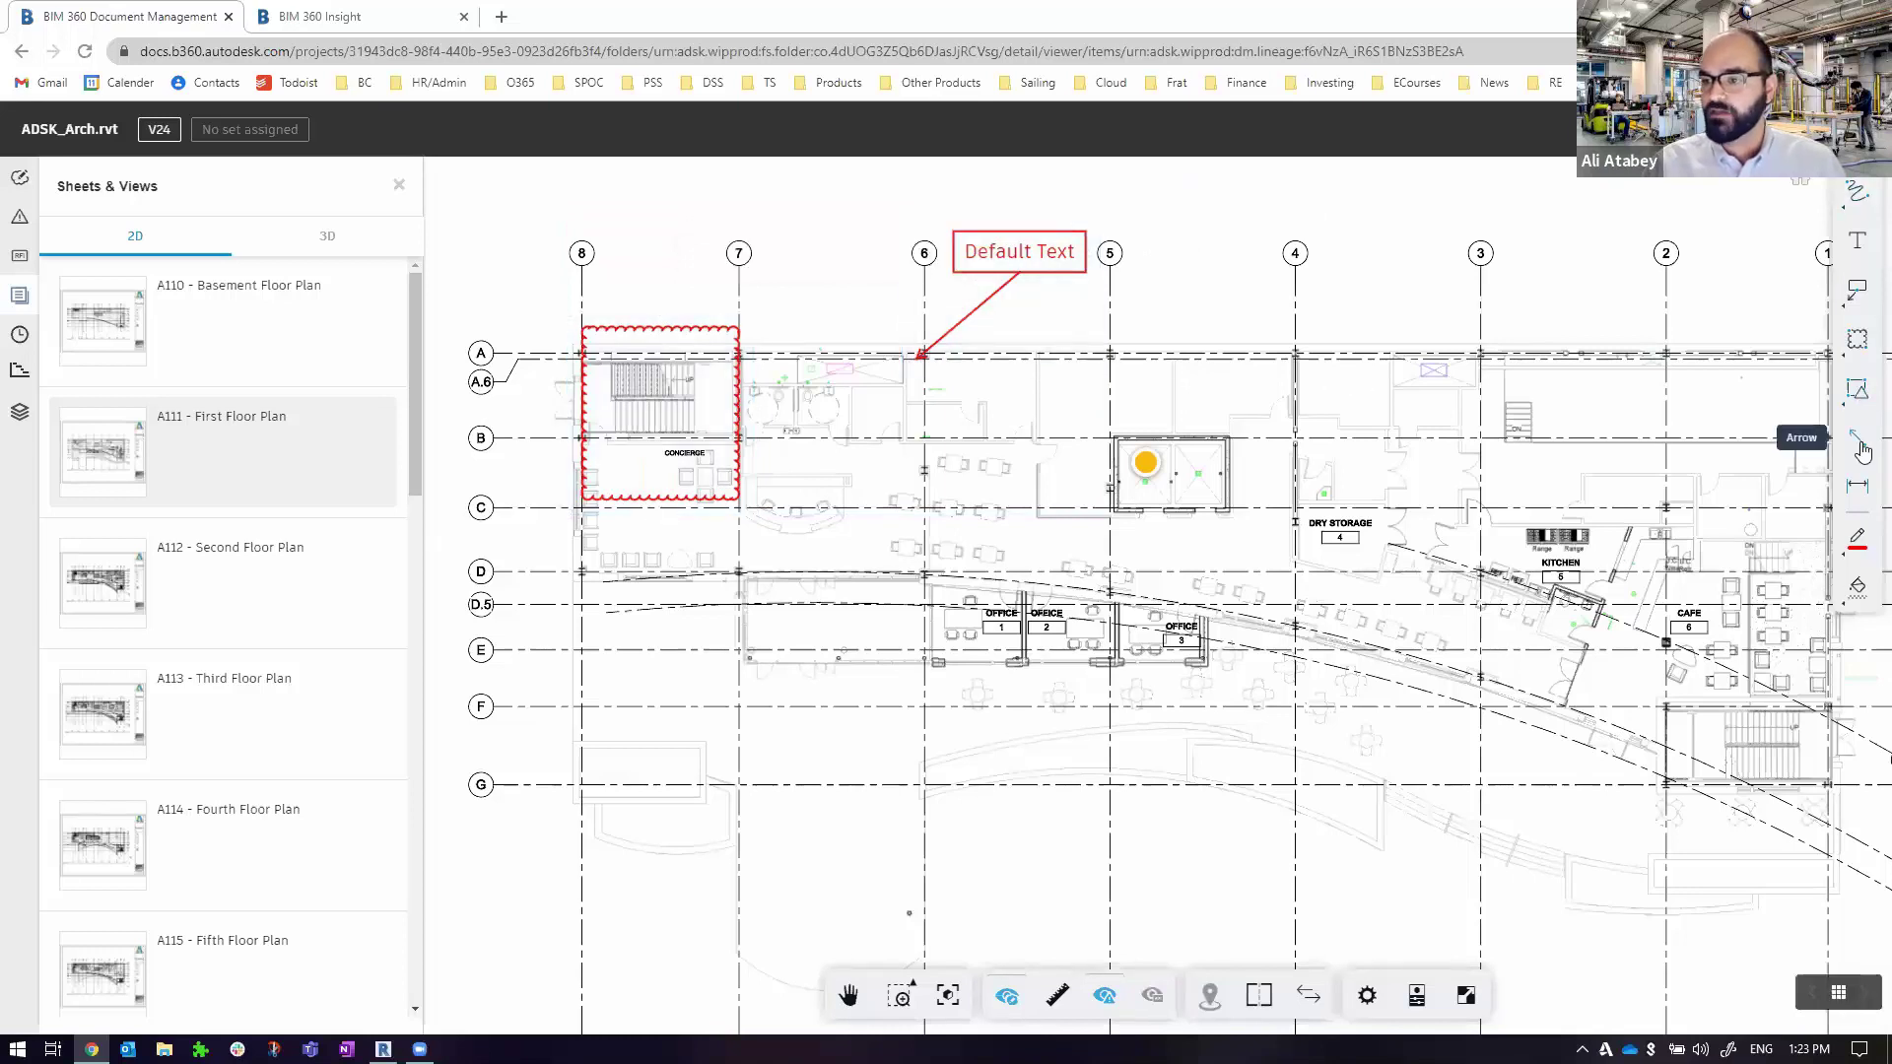
# Draw a red rectangle markup around the pinned room, save it as Public, and reselect it
pyautogui.click(1852, 399)
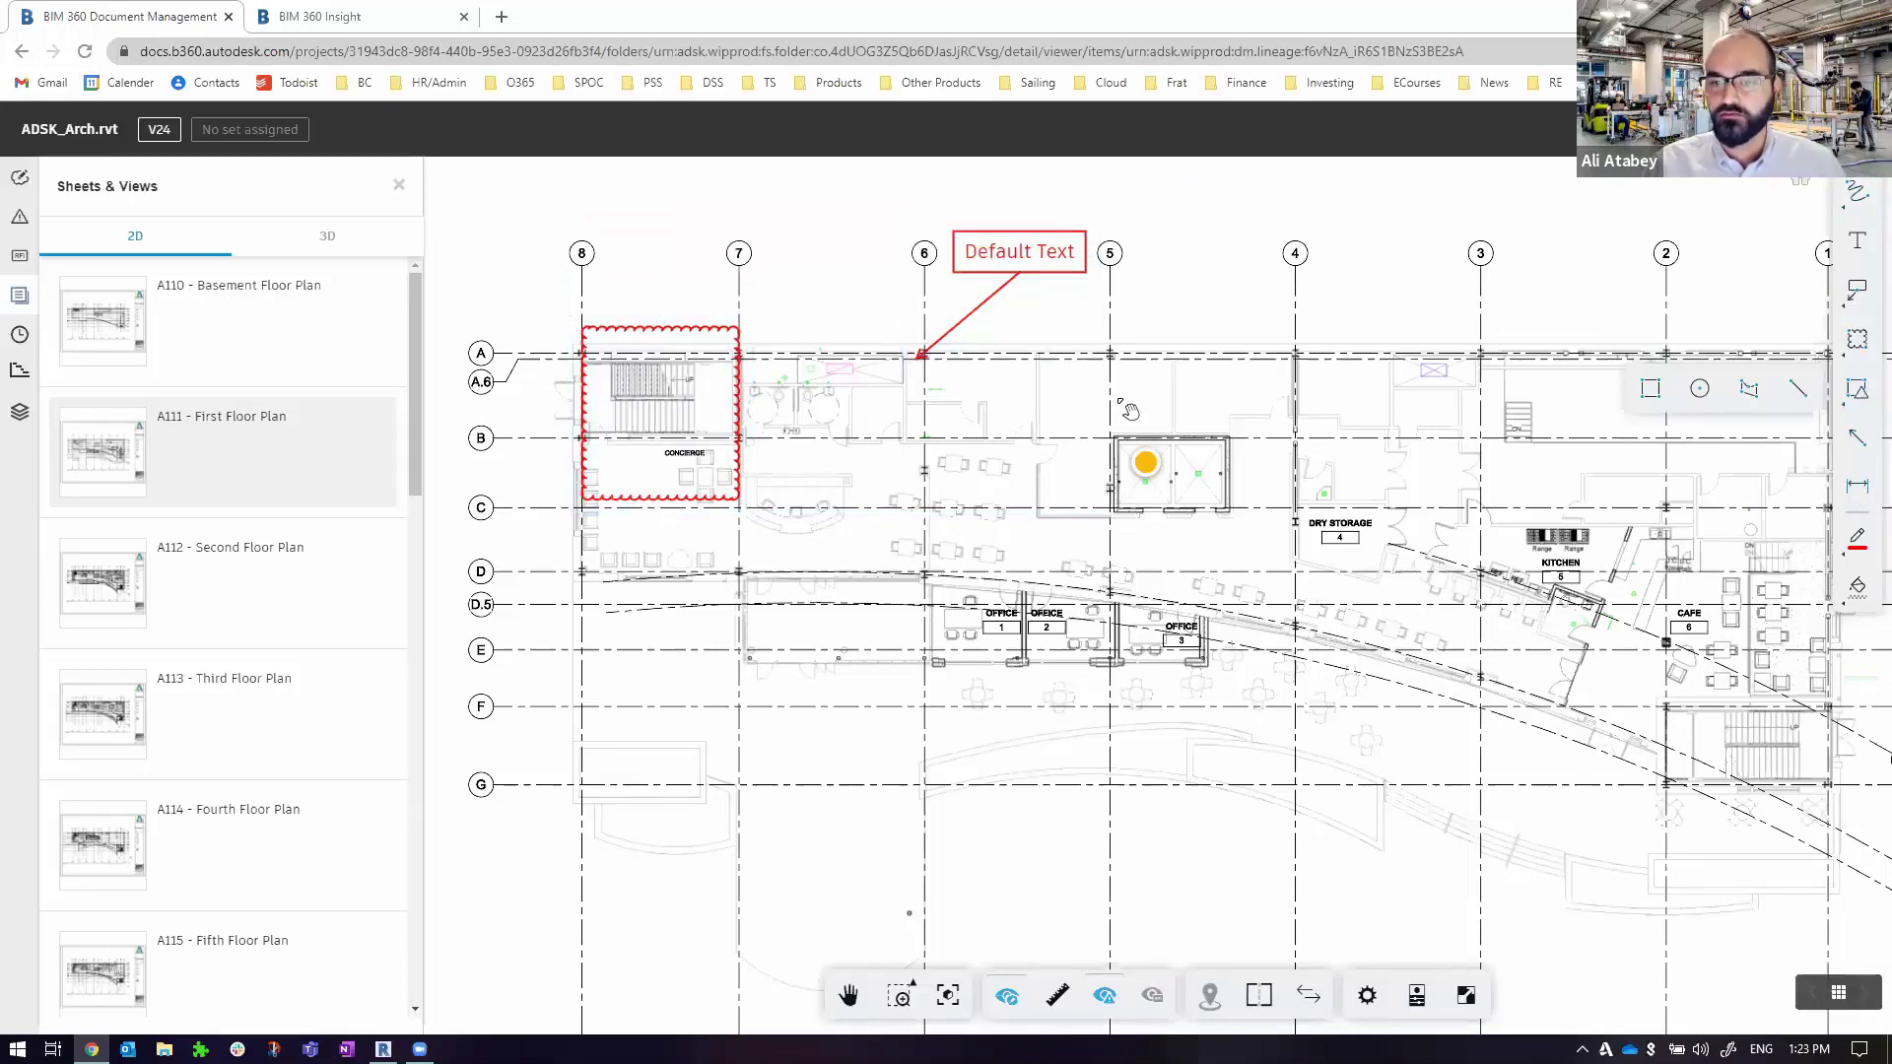
pyautogui.click(1651, 388)
pyautogui.moveTo(1122, 414); pyautogui.dragTo(1292, 559)
pyautogui.click(1103, 191)
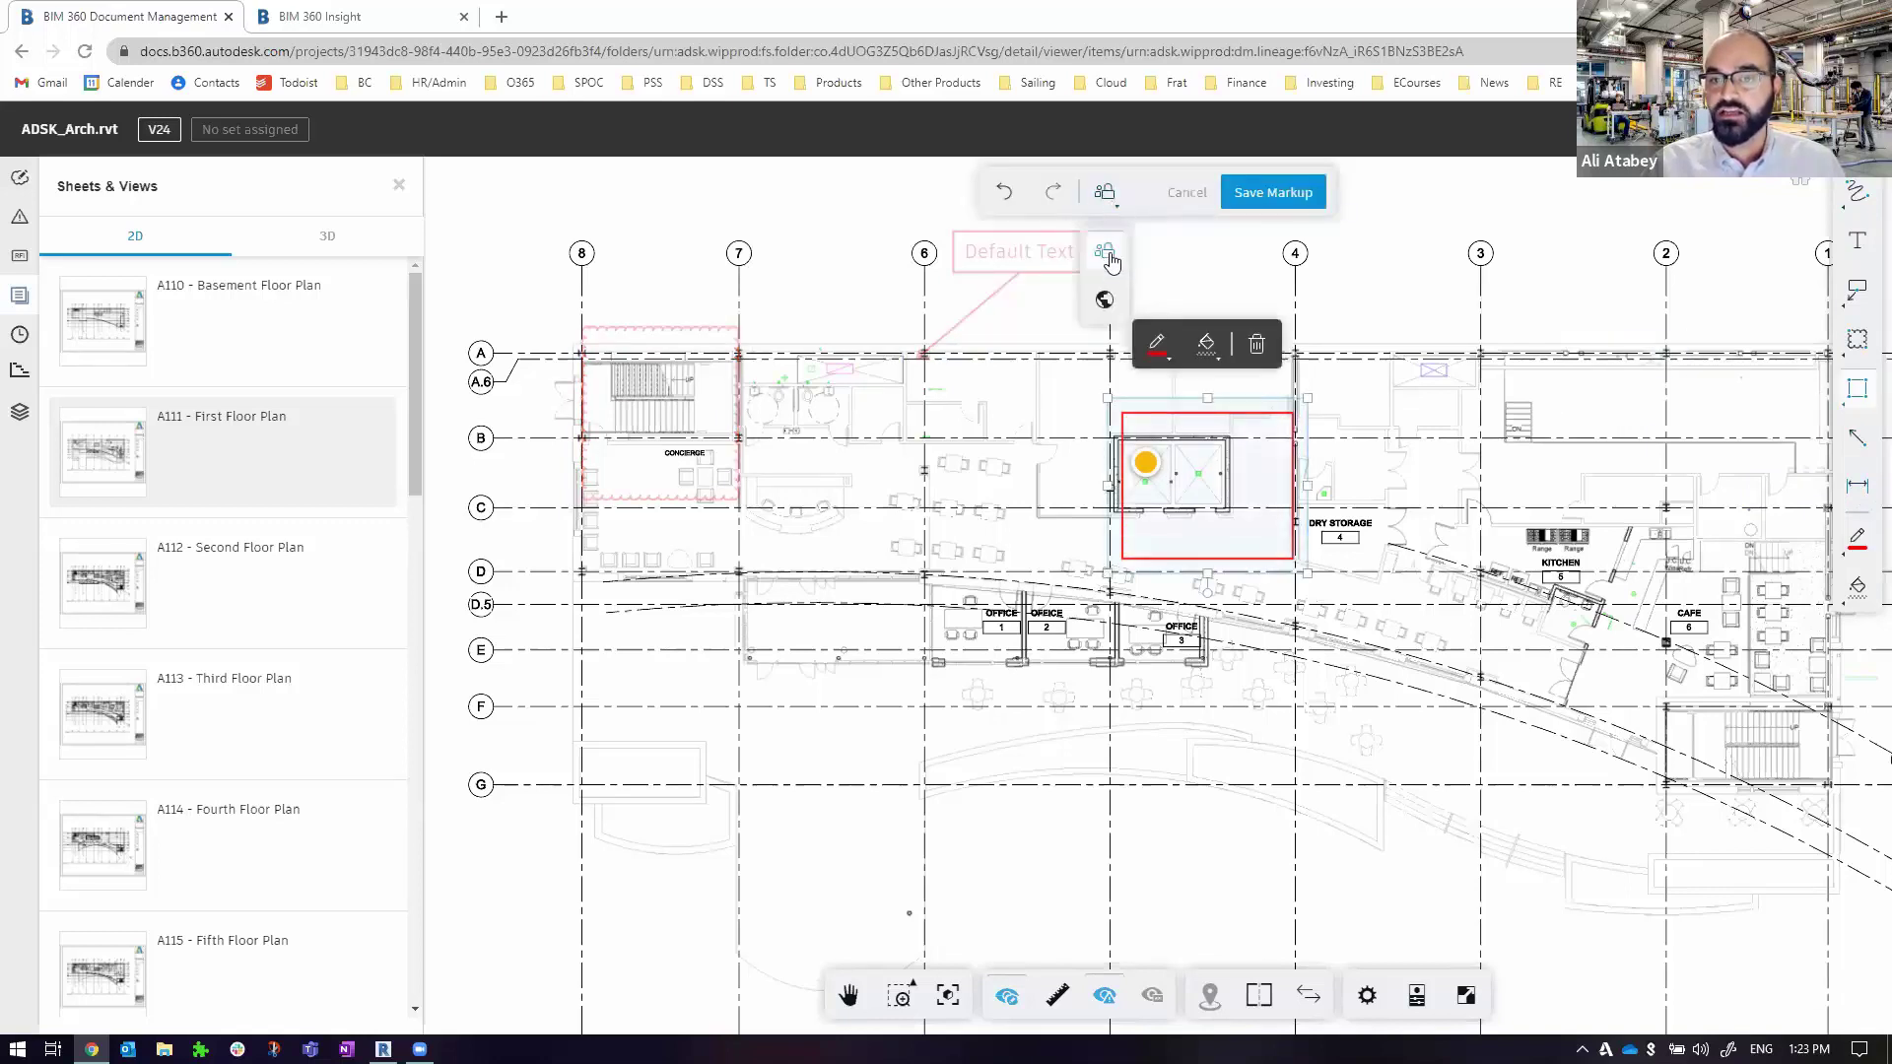
pyautogui.click(1106, 301)
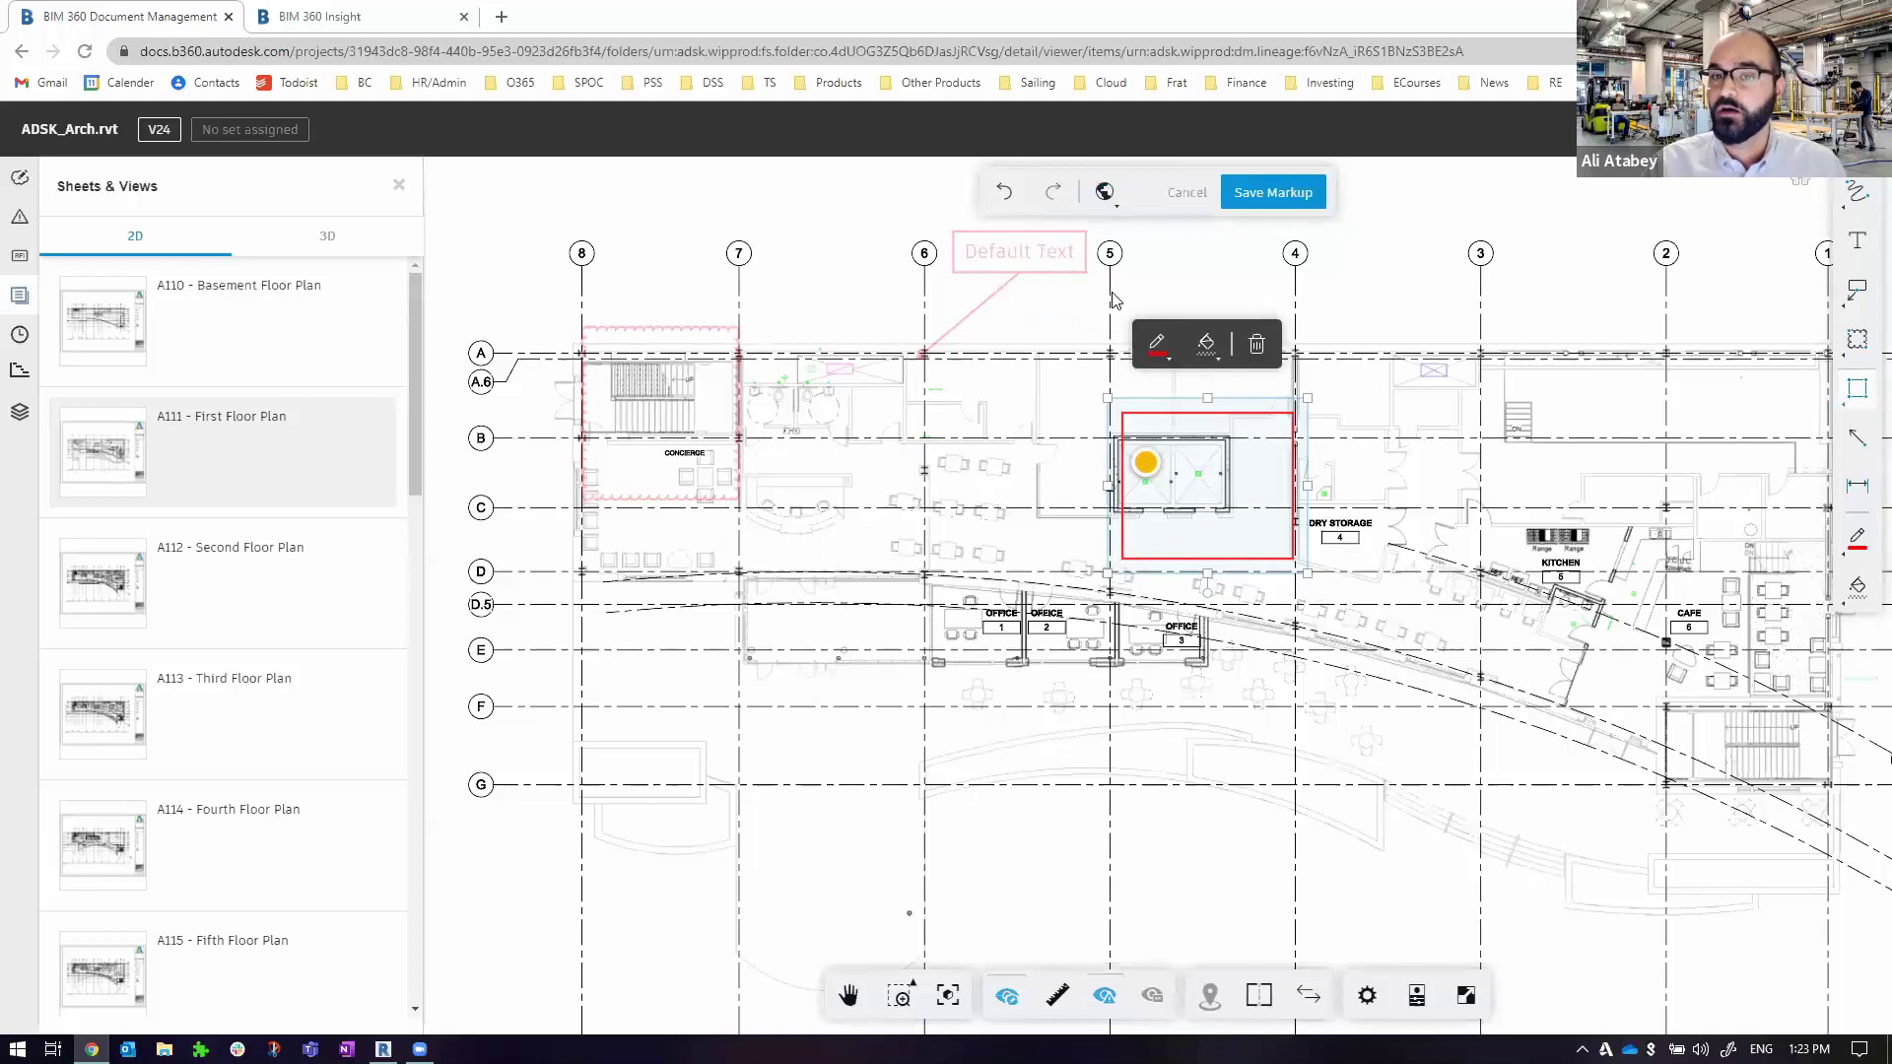
pyautogui.click(1273, 191)
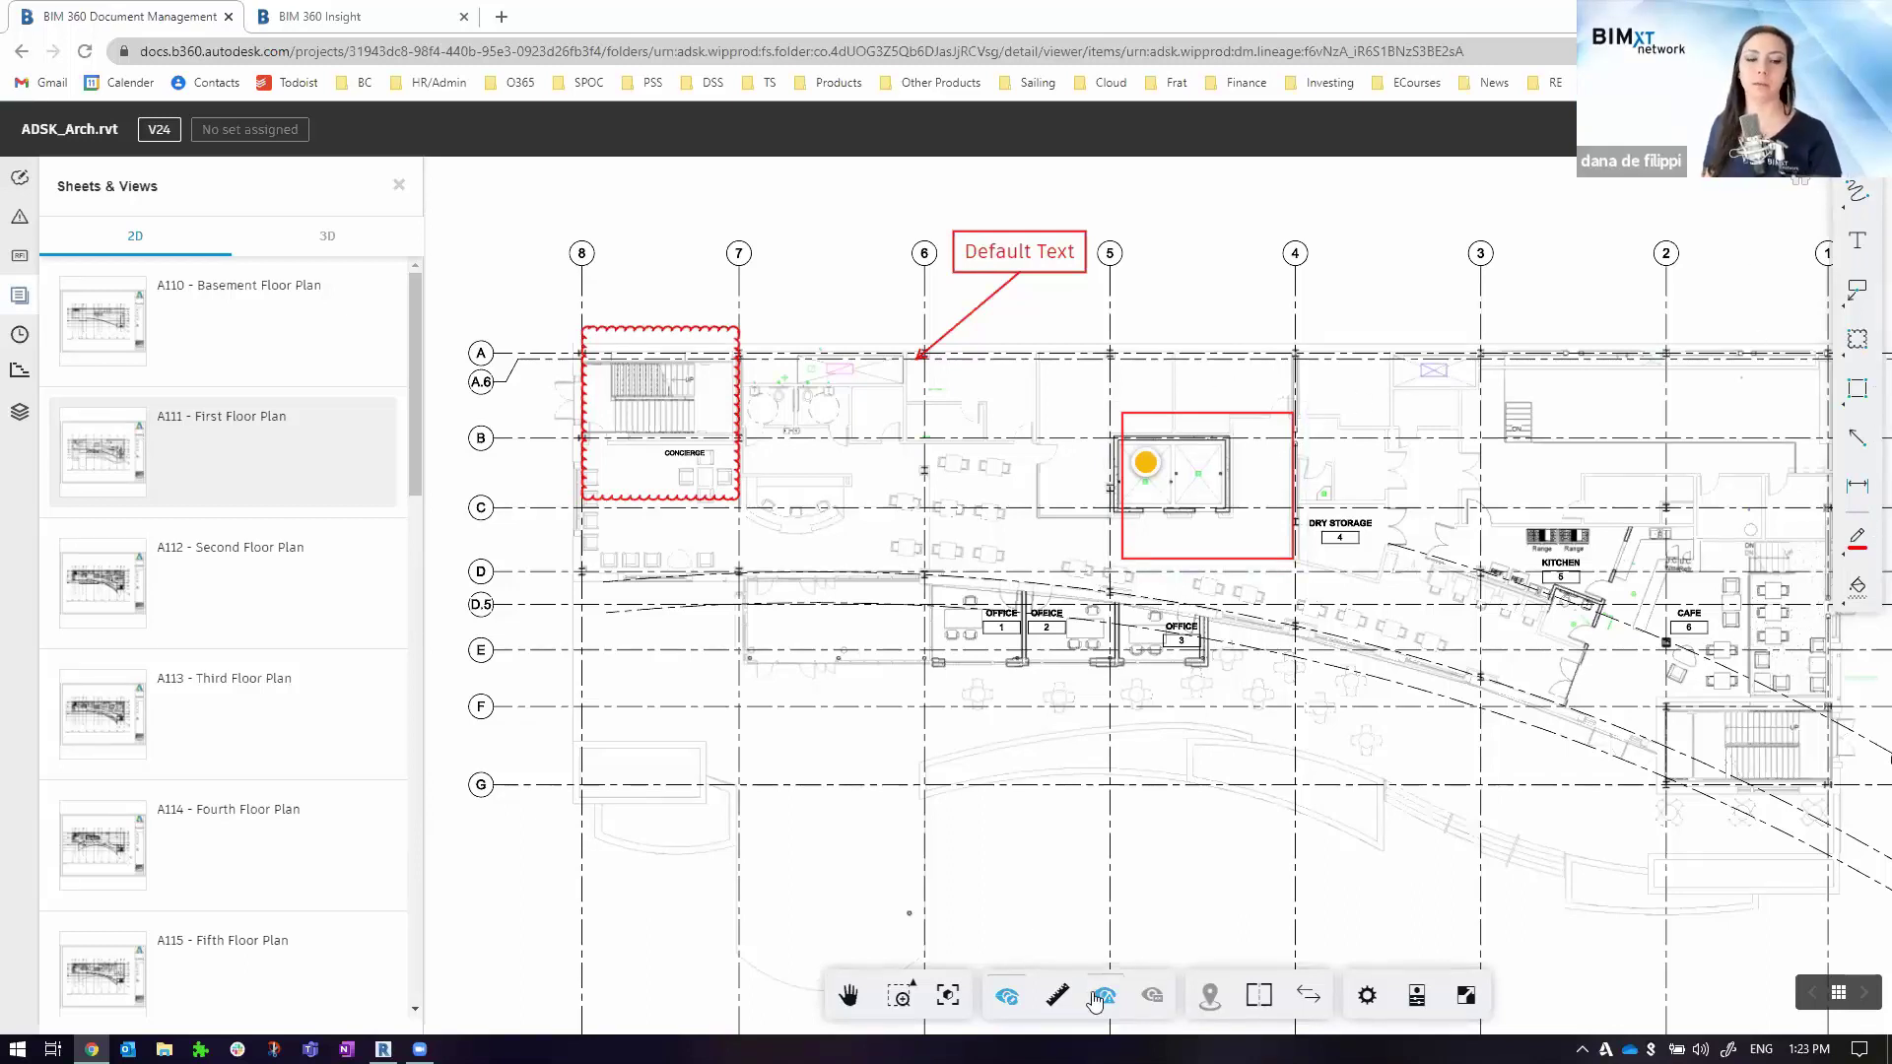
pyautogui.click(1003, 998)
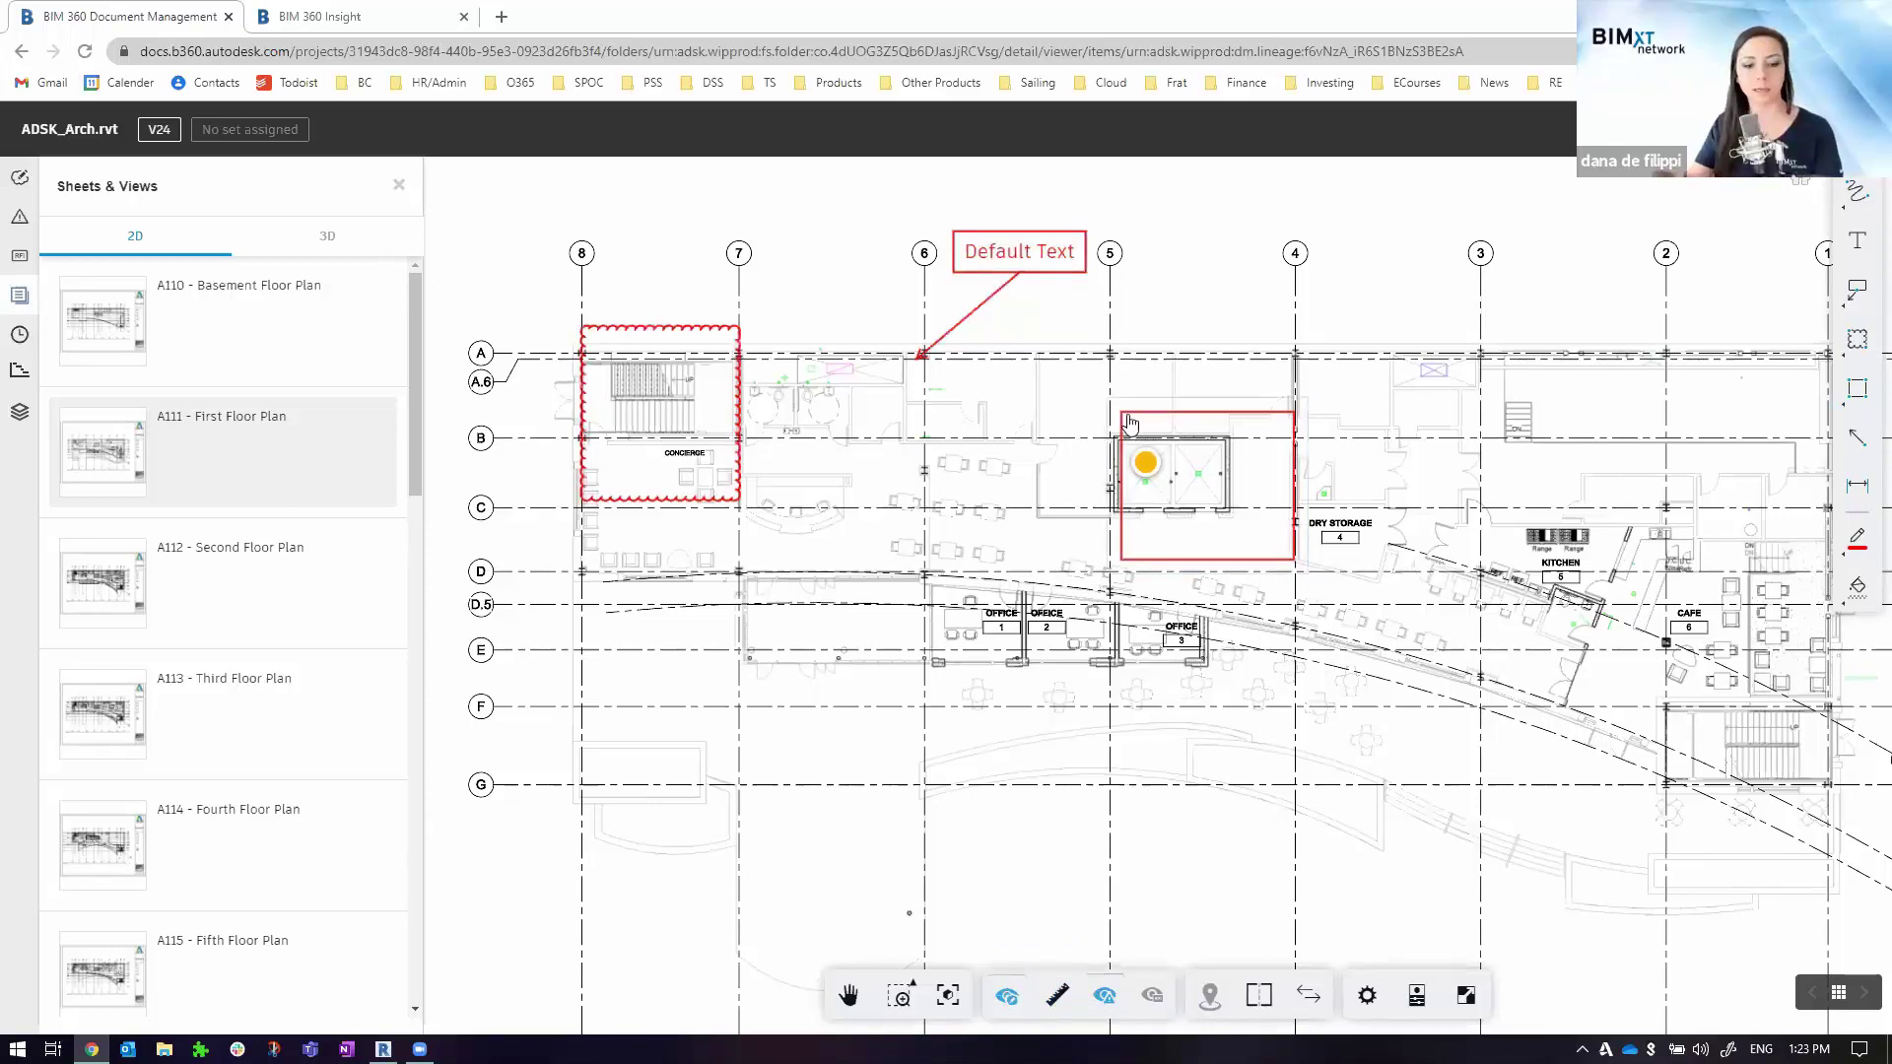
pyautogui.click(1121, 433)
# Archive the newest rectangle markup from the Markups list
pyautogui.click(20, 178)
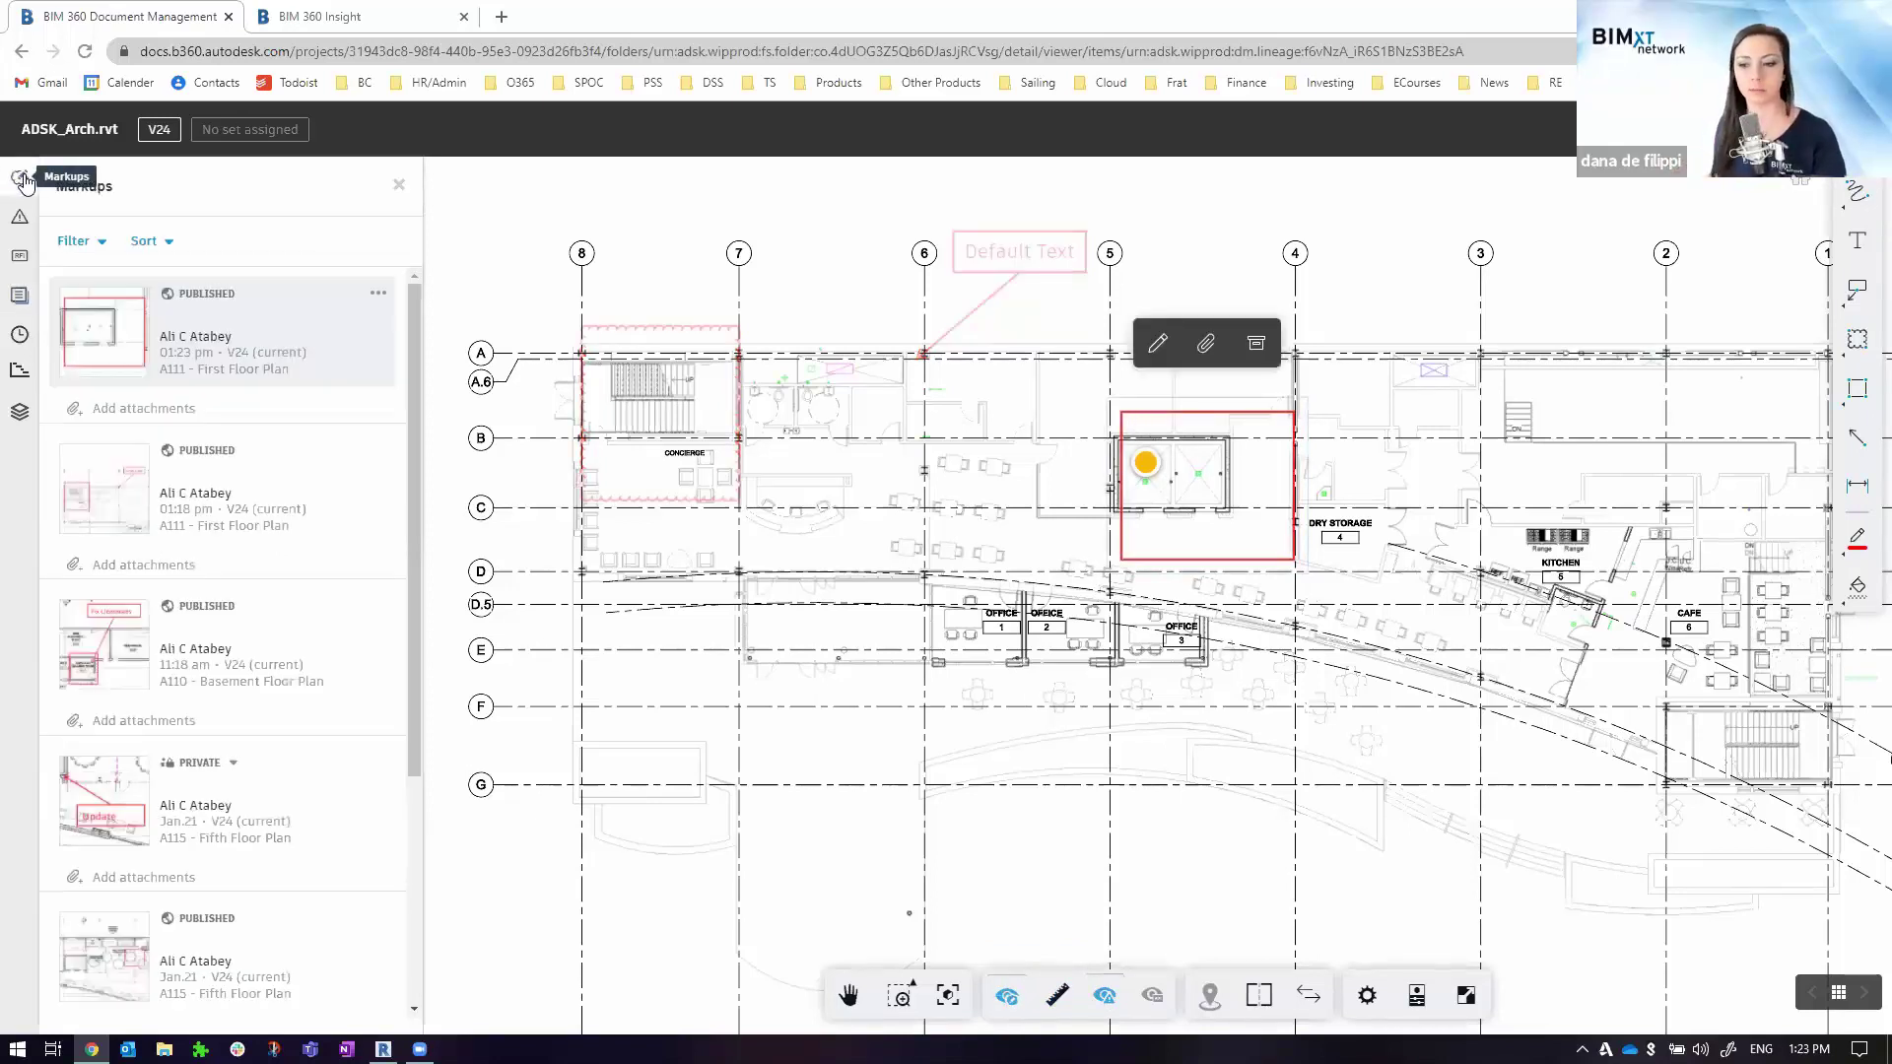
pyautogui.click(377, 294)
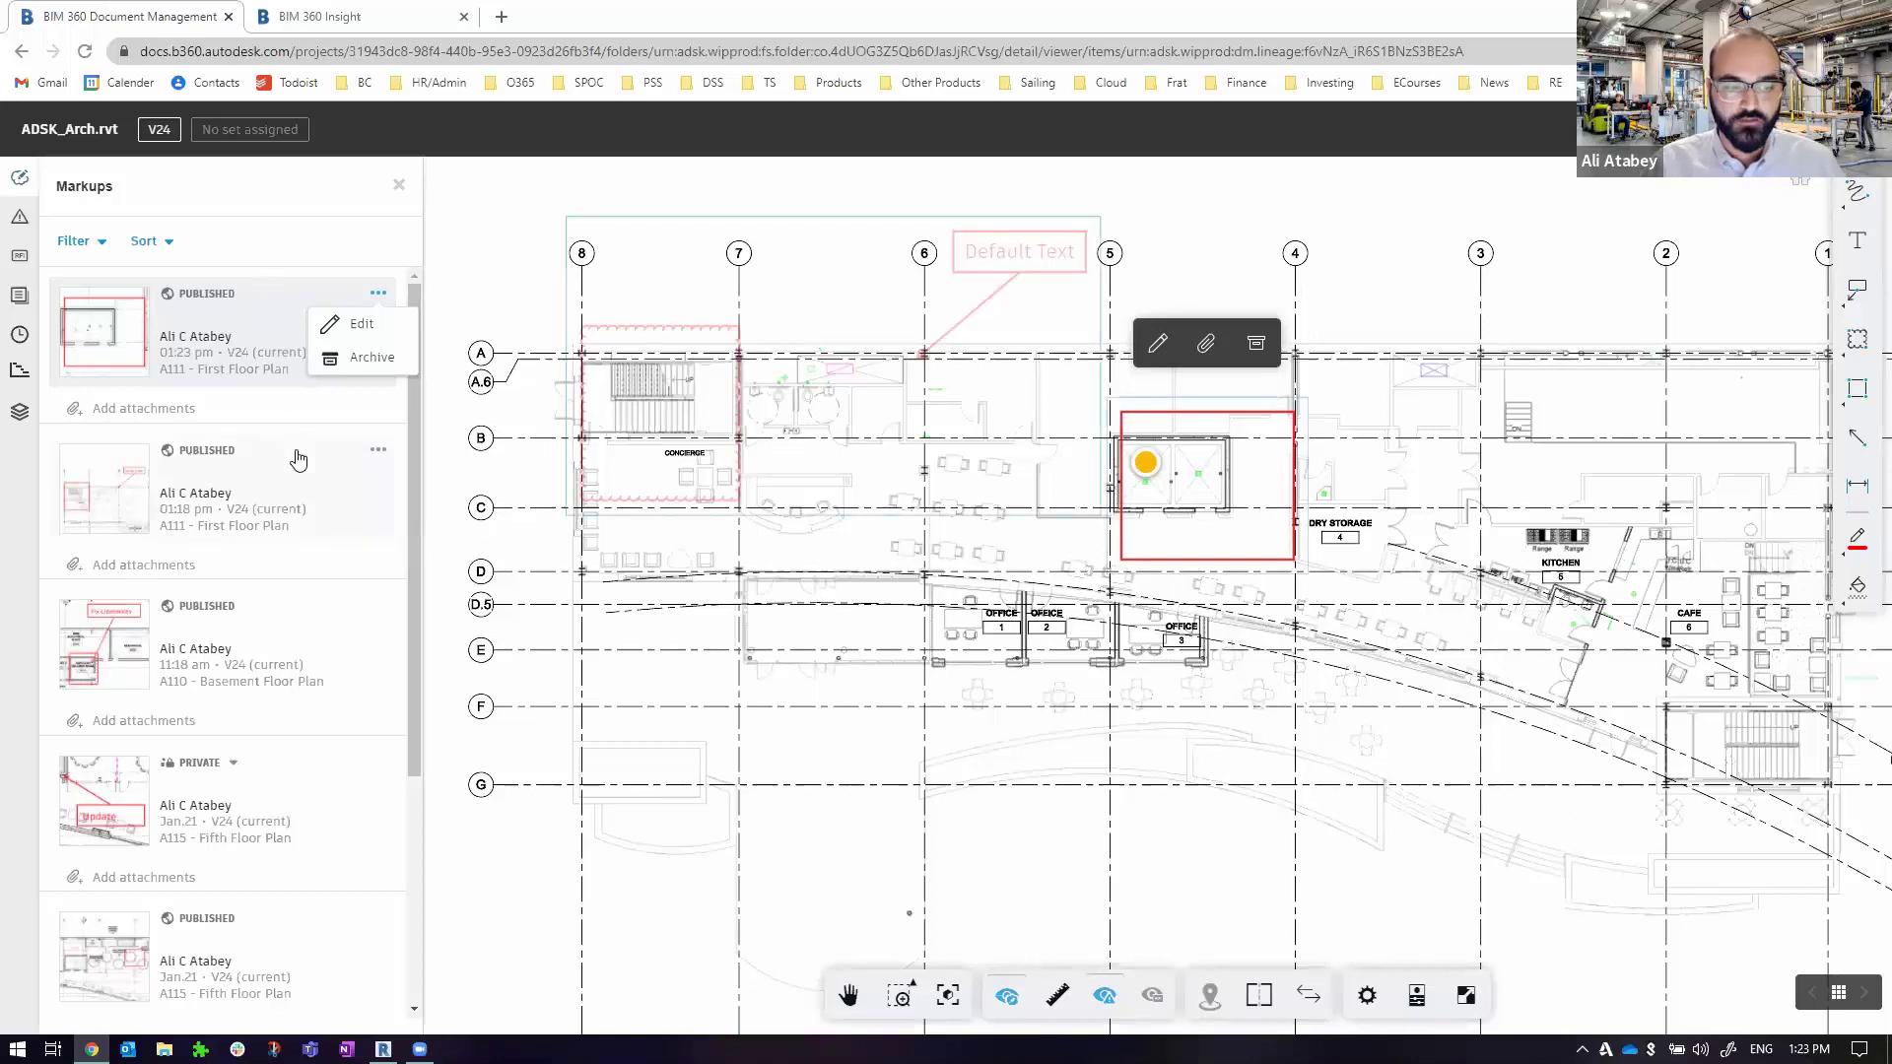
pyautogui.scroll(-4, 308, 926)
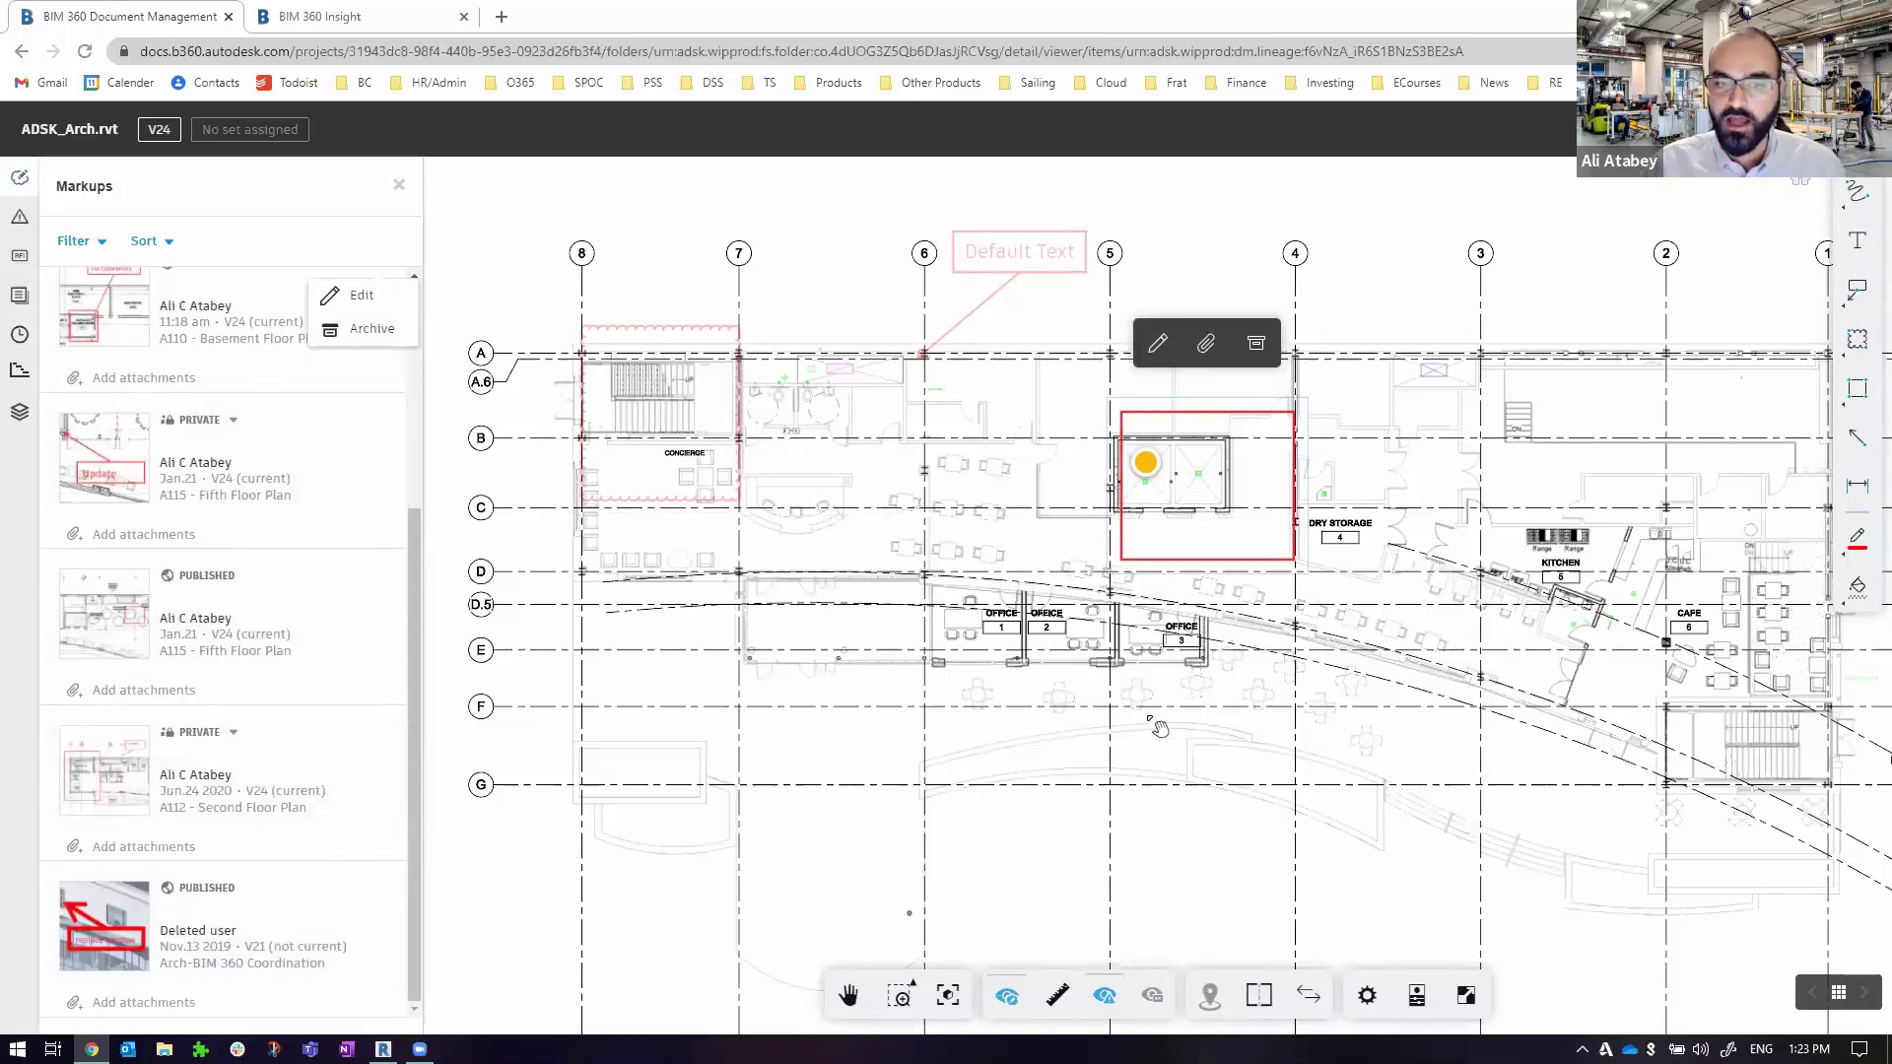
pyautogui.moveTo(222, 629)
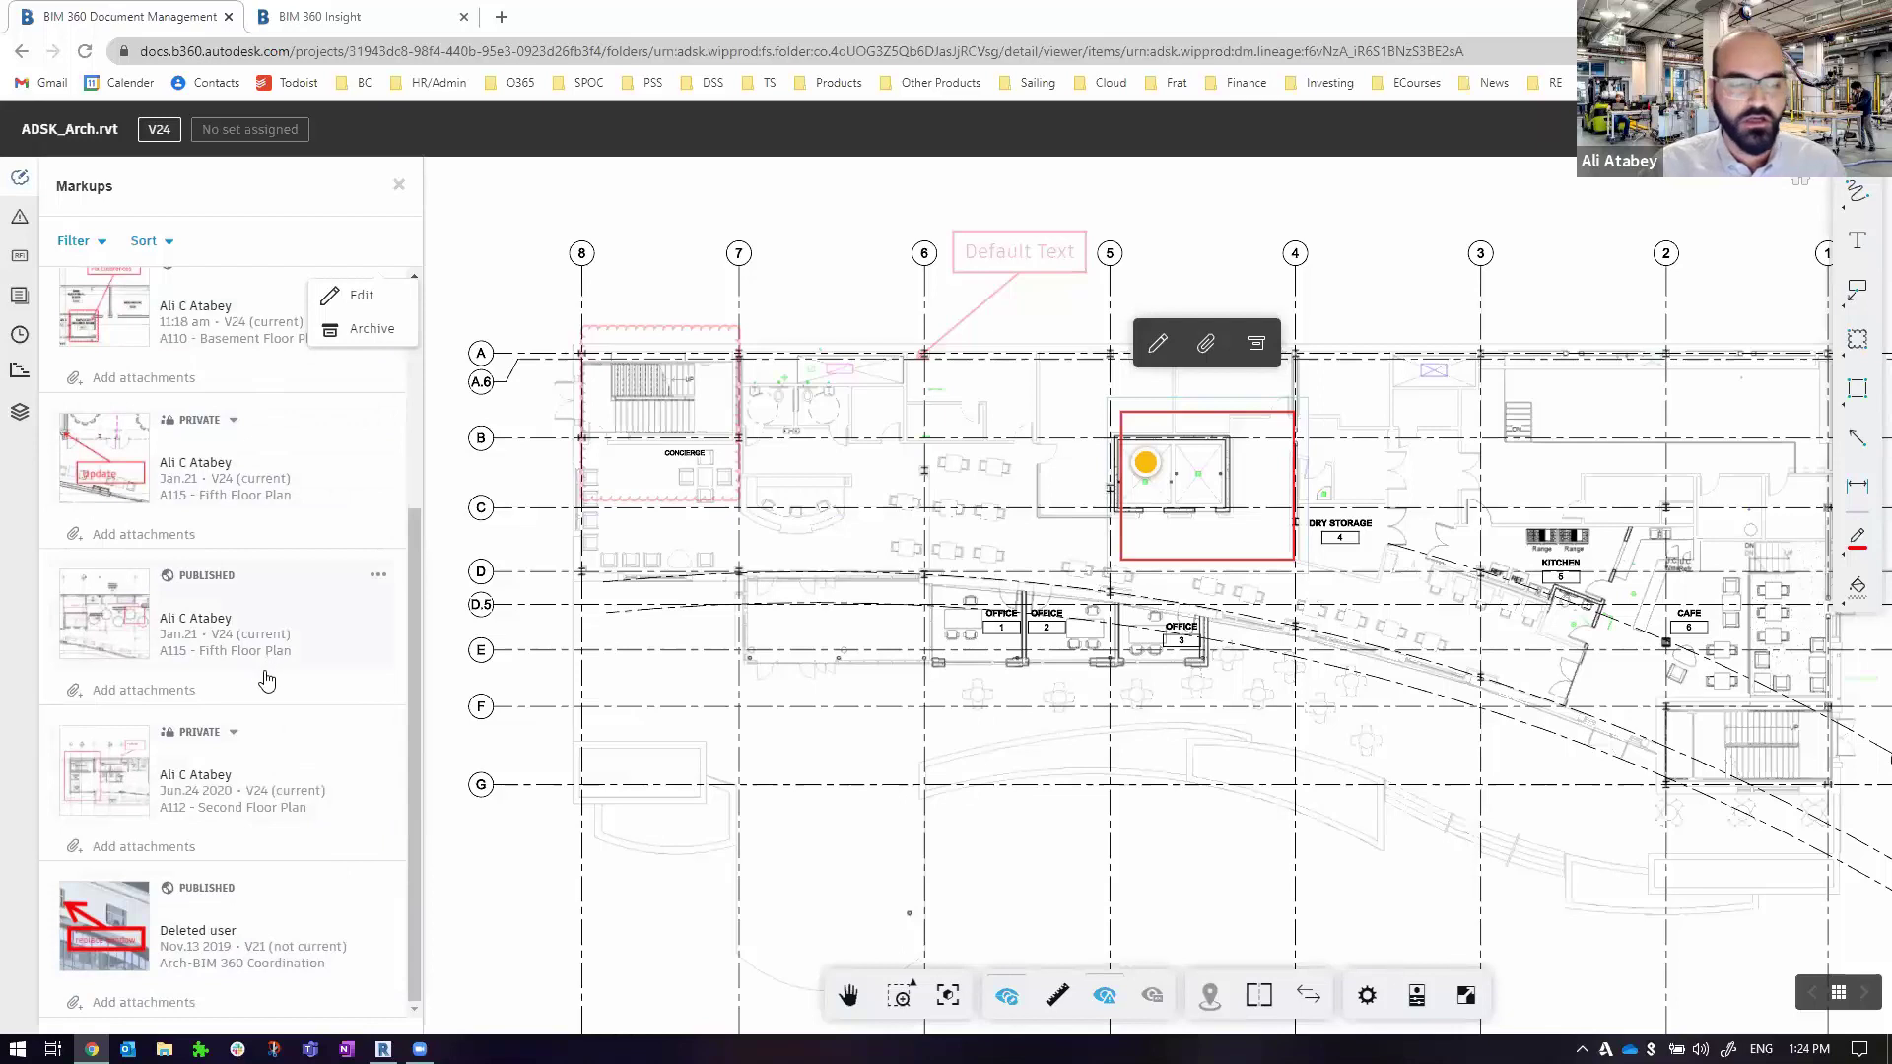
pyautogui.scroll(4, 266, 678)
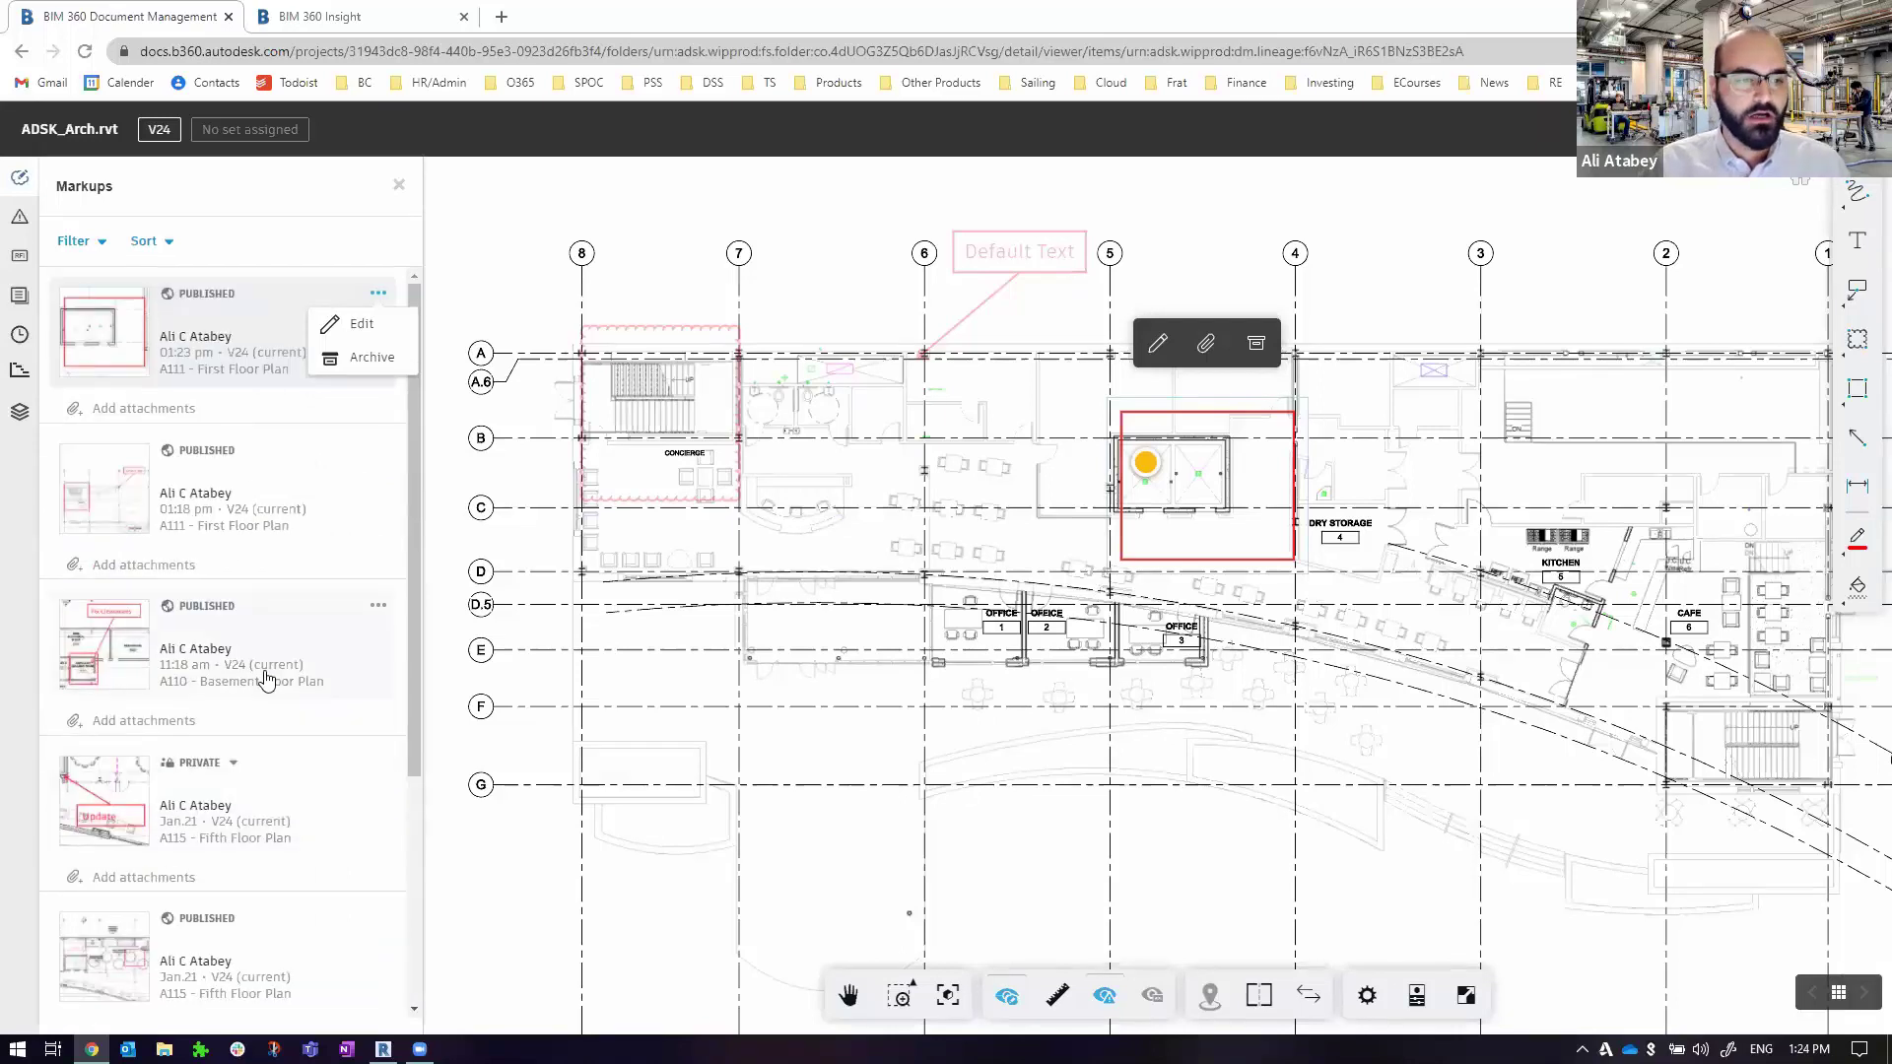
pyautogui.click(360, 365)
pyautogui.click(1202, 618)
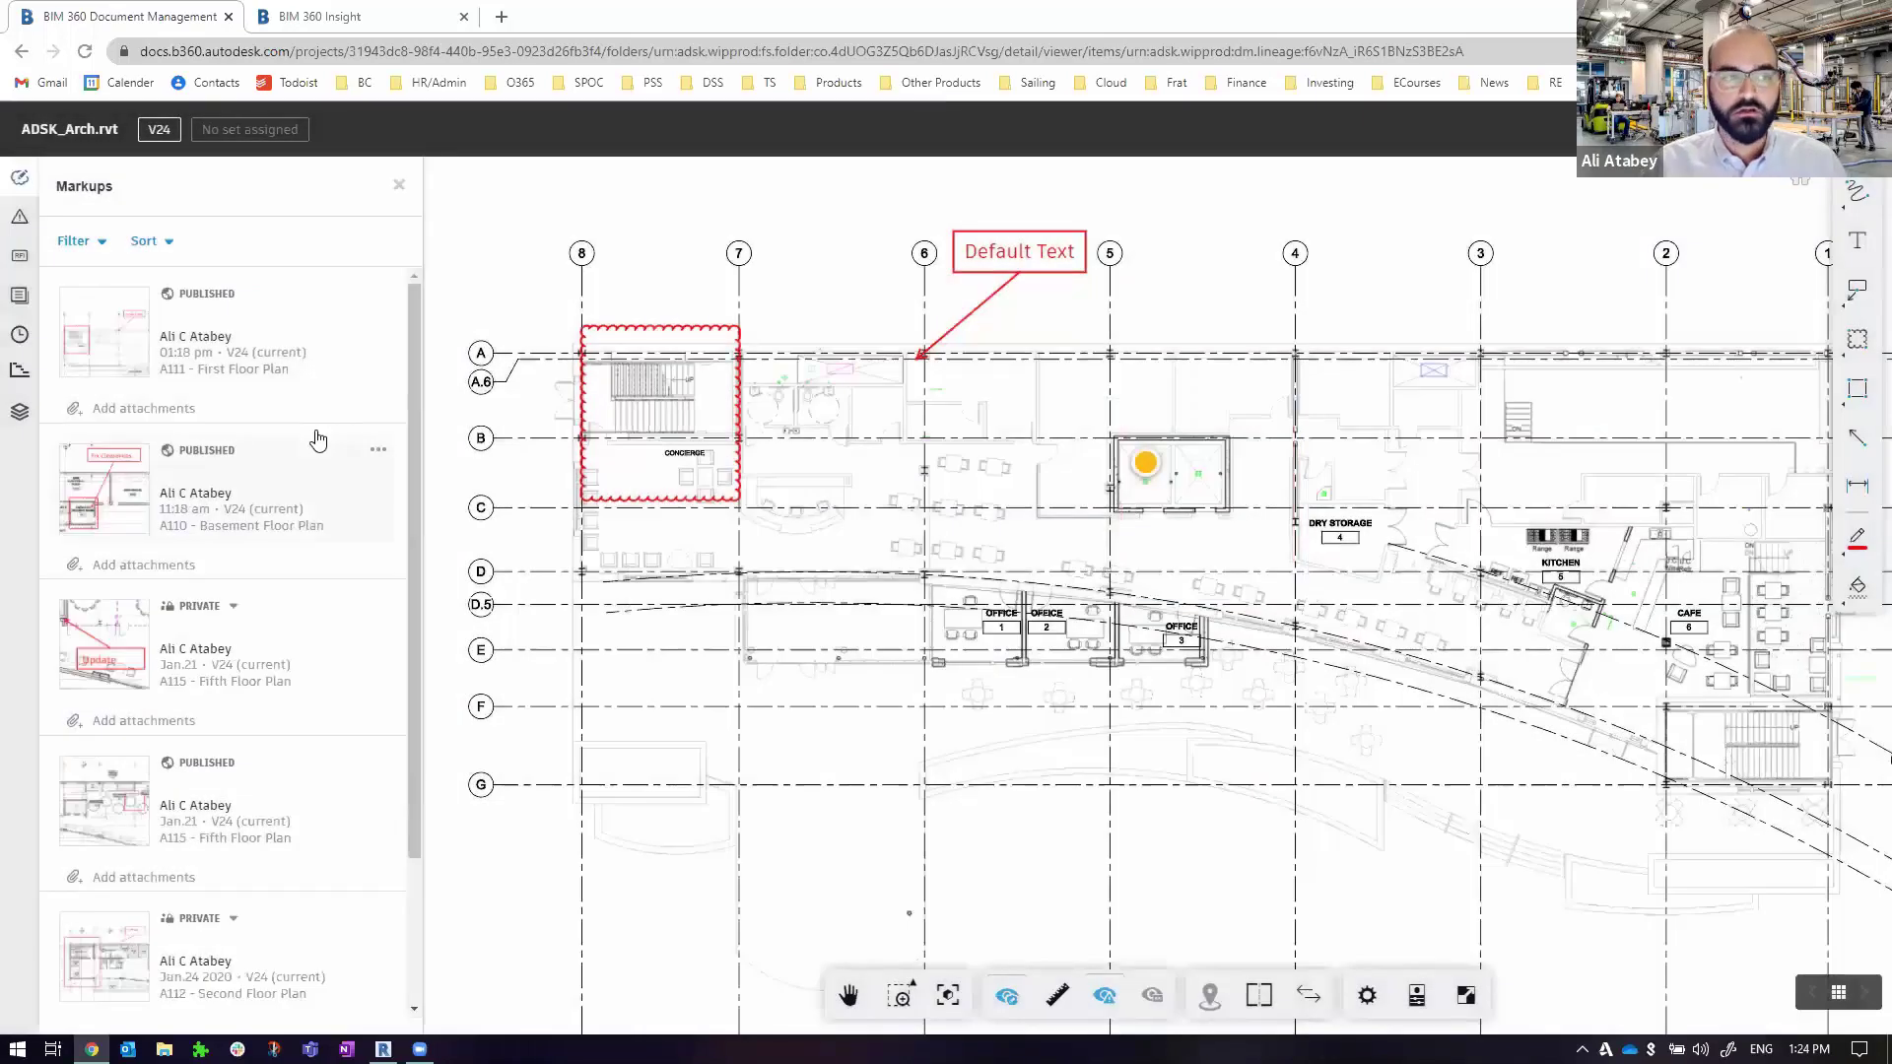
# Toggle the Show archived option in the markup filter and apply it
pyautogui.click(104, 249)
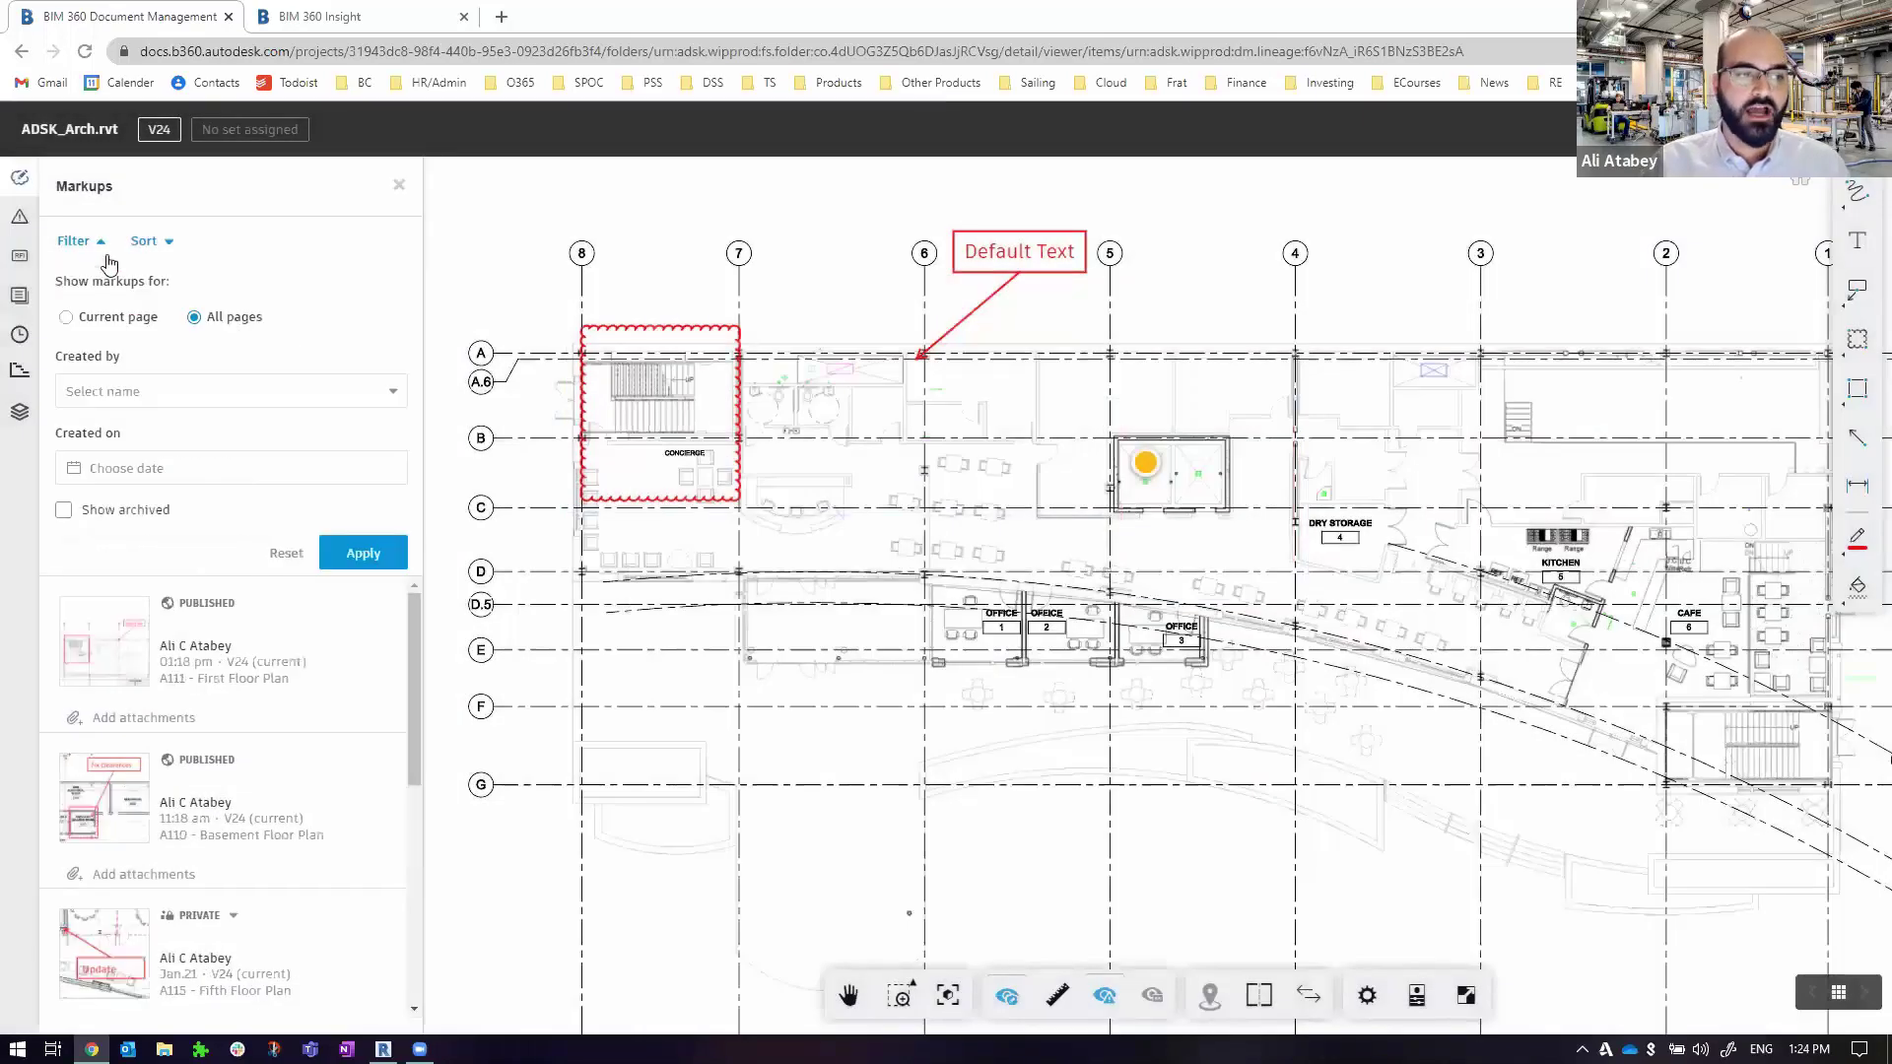
pyautogui.click(111, 510)
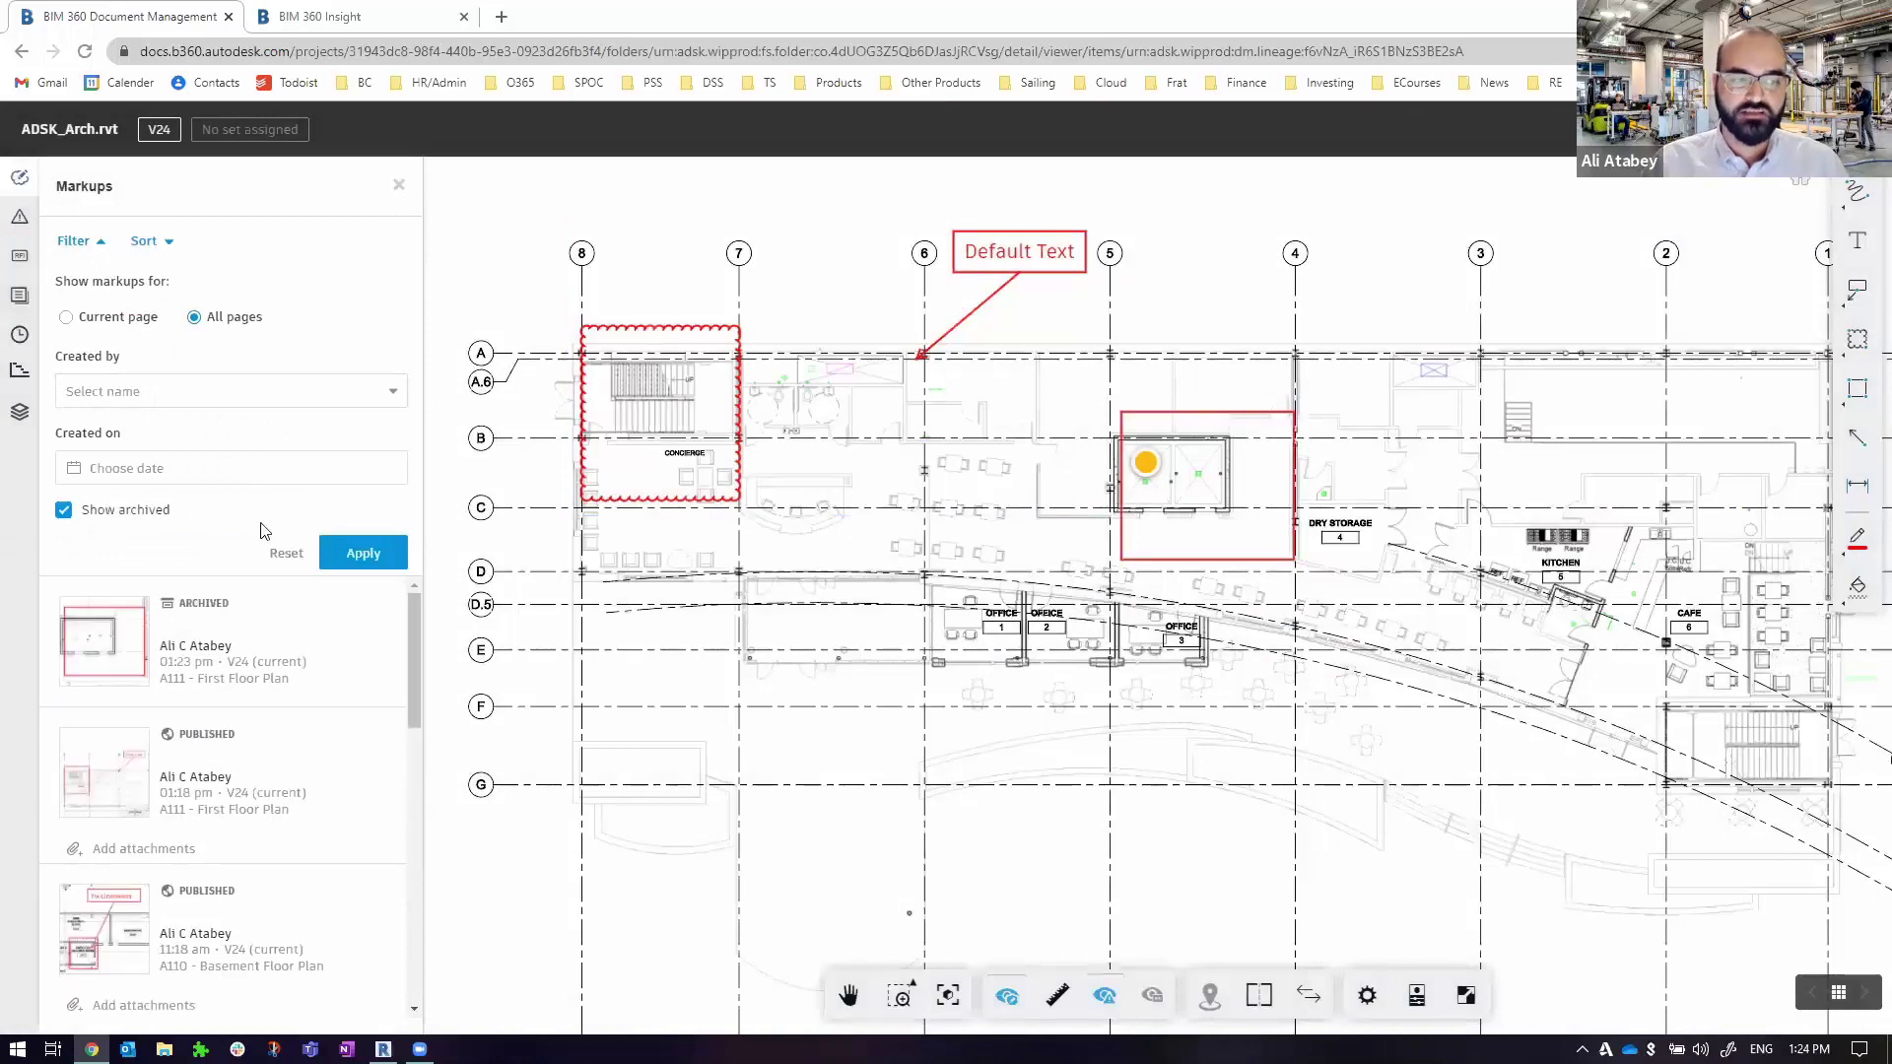
pyautogui.click(148, 513)
pyautogui.click(363, 552)
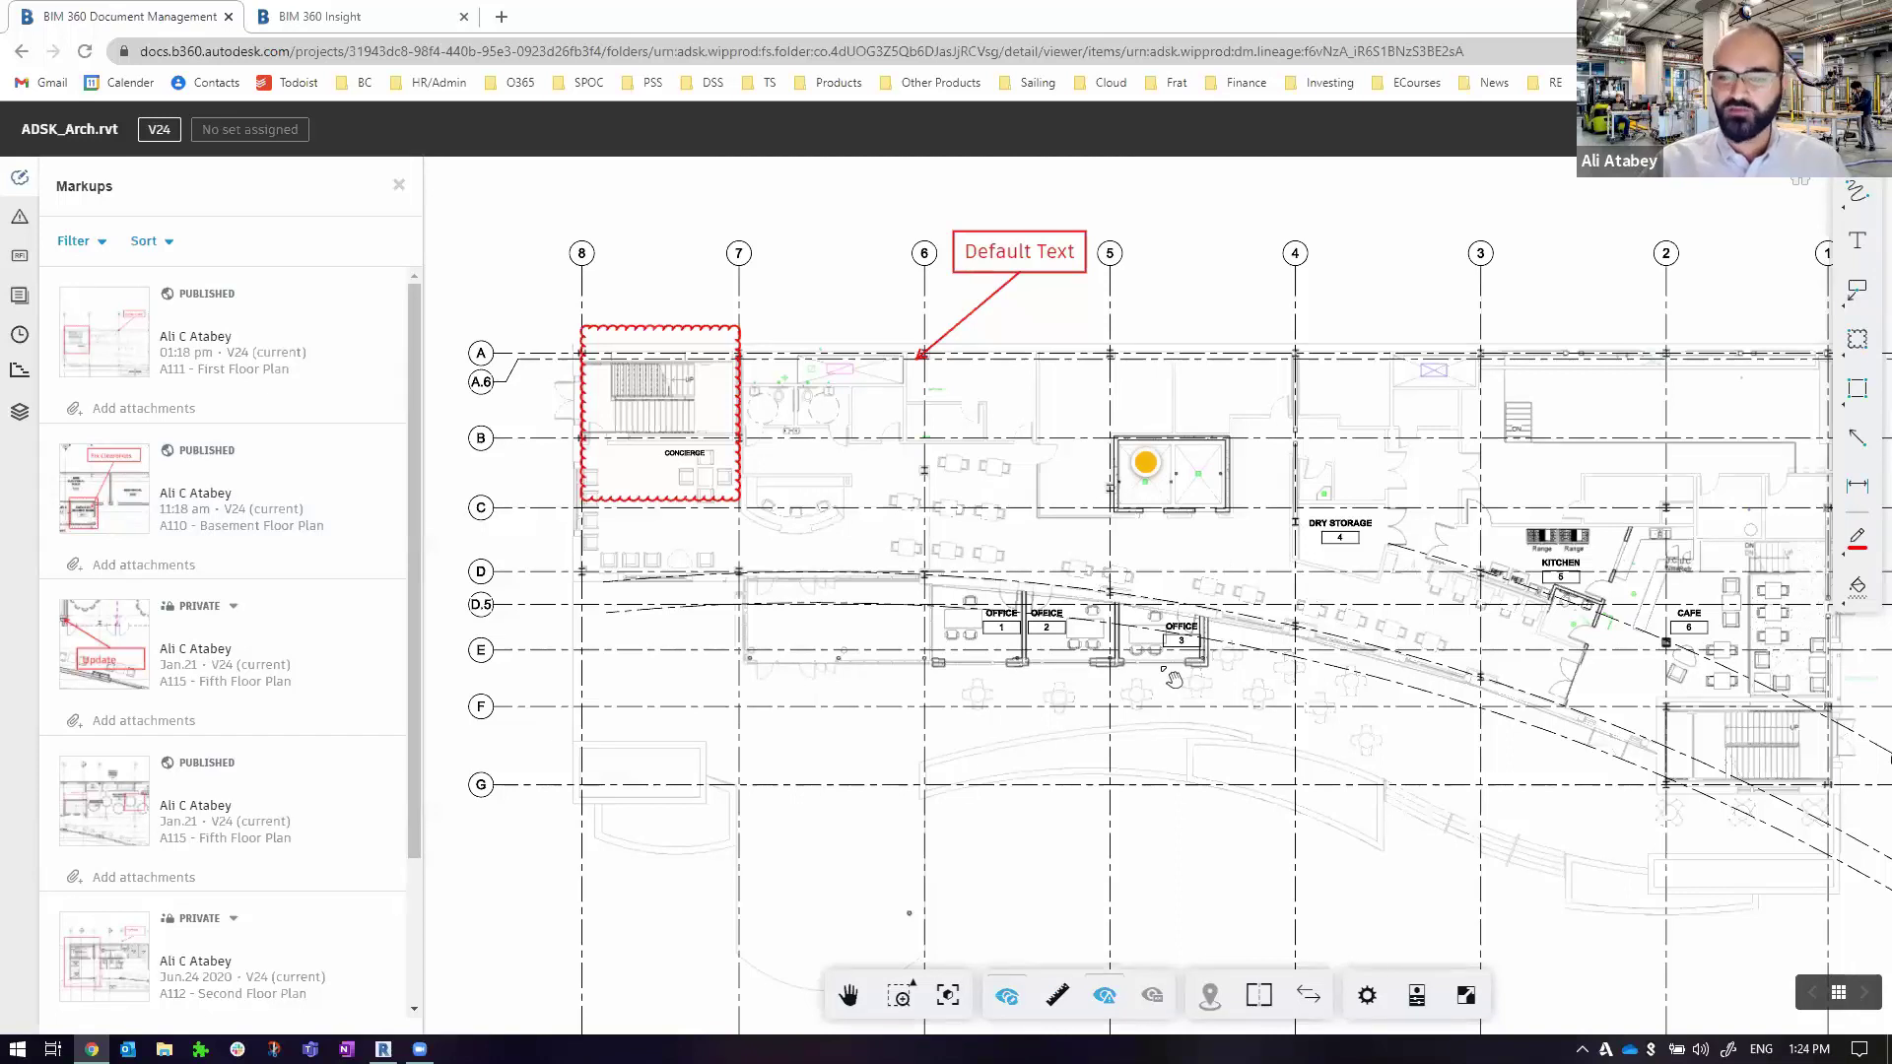
# Hide the markups and issue pins on sheet A111, then show the markups again
pyautogui.click(1004, 997)
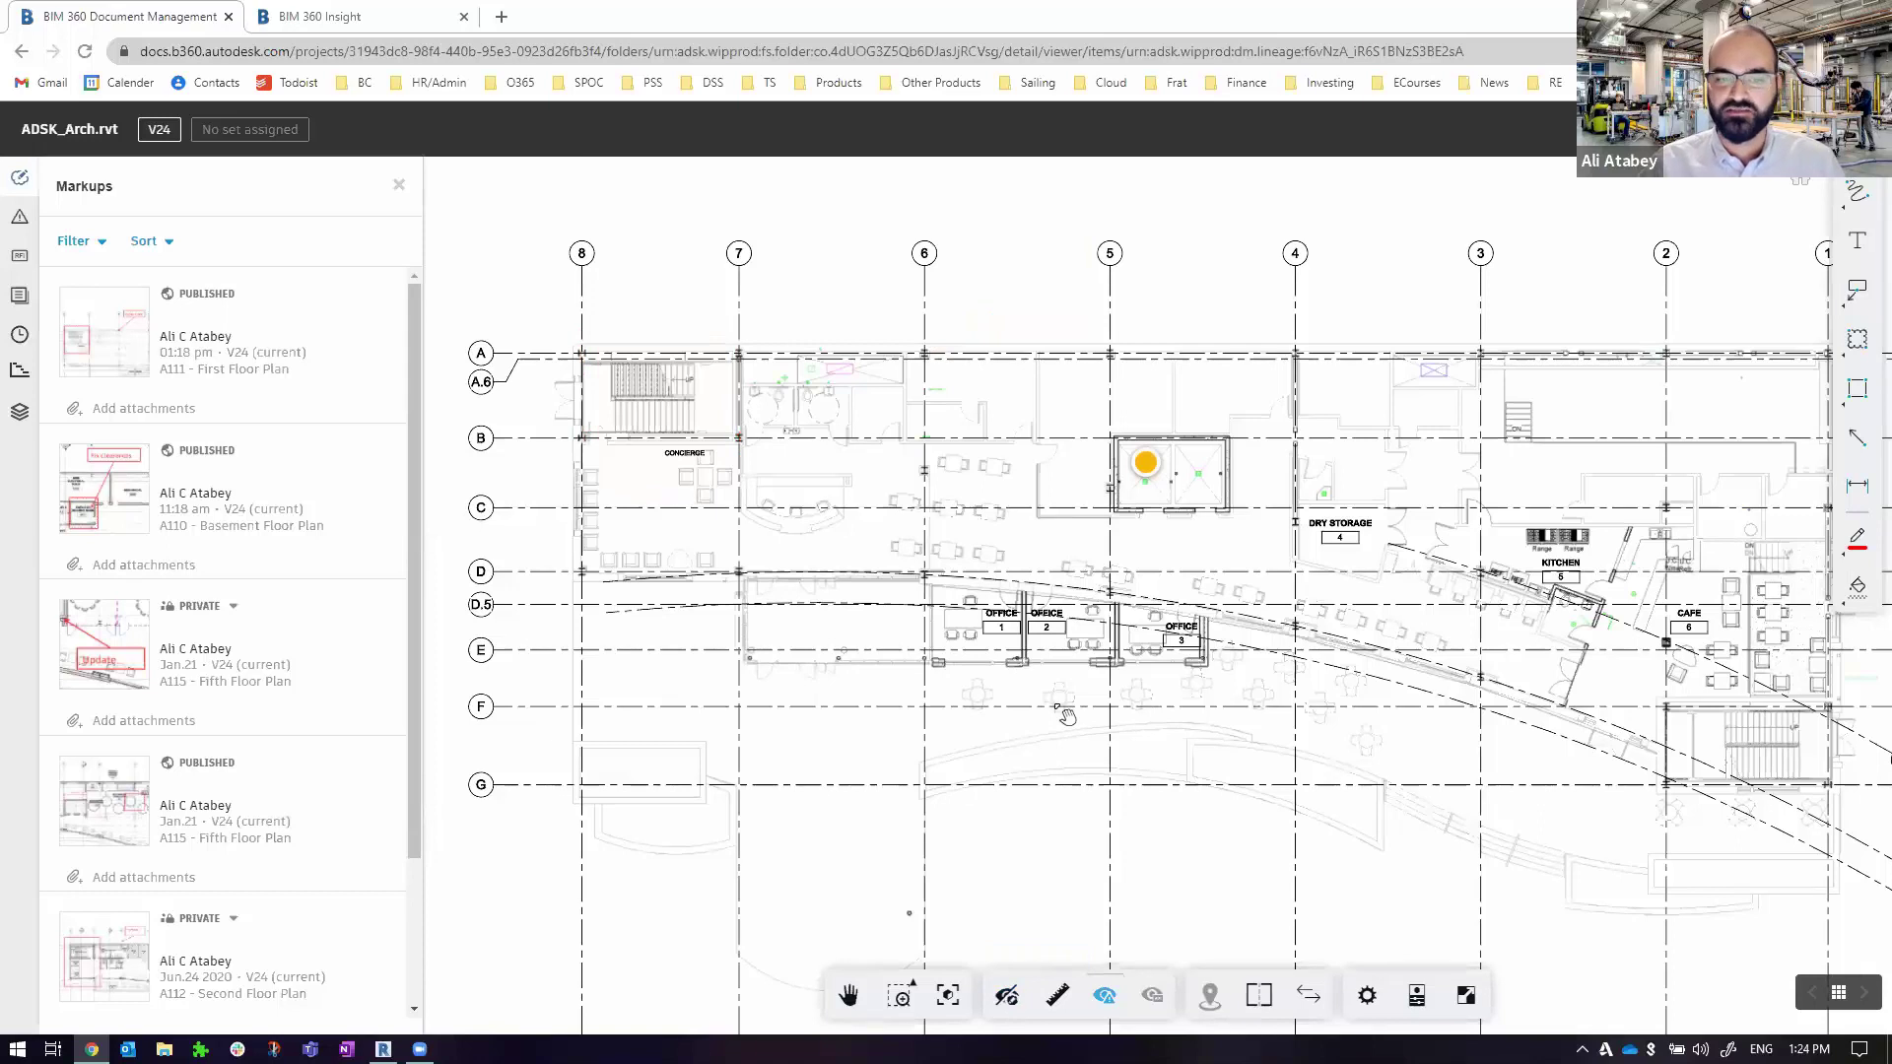
pyautogui.click(1104, 995)
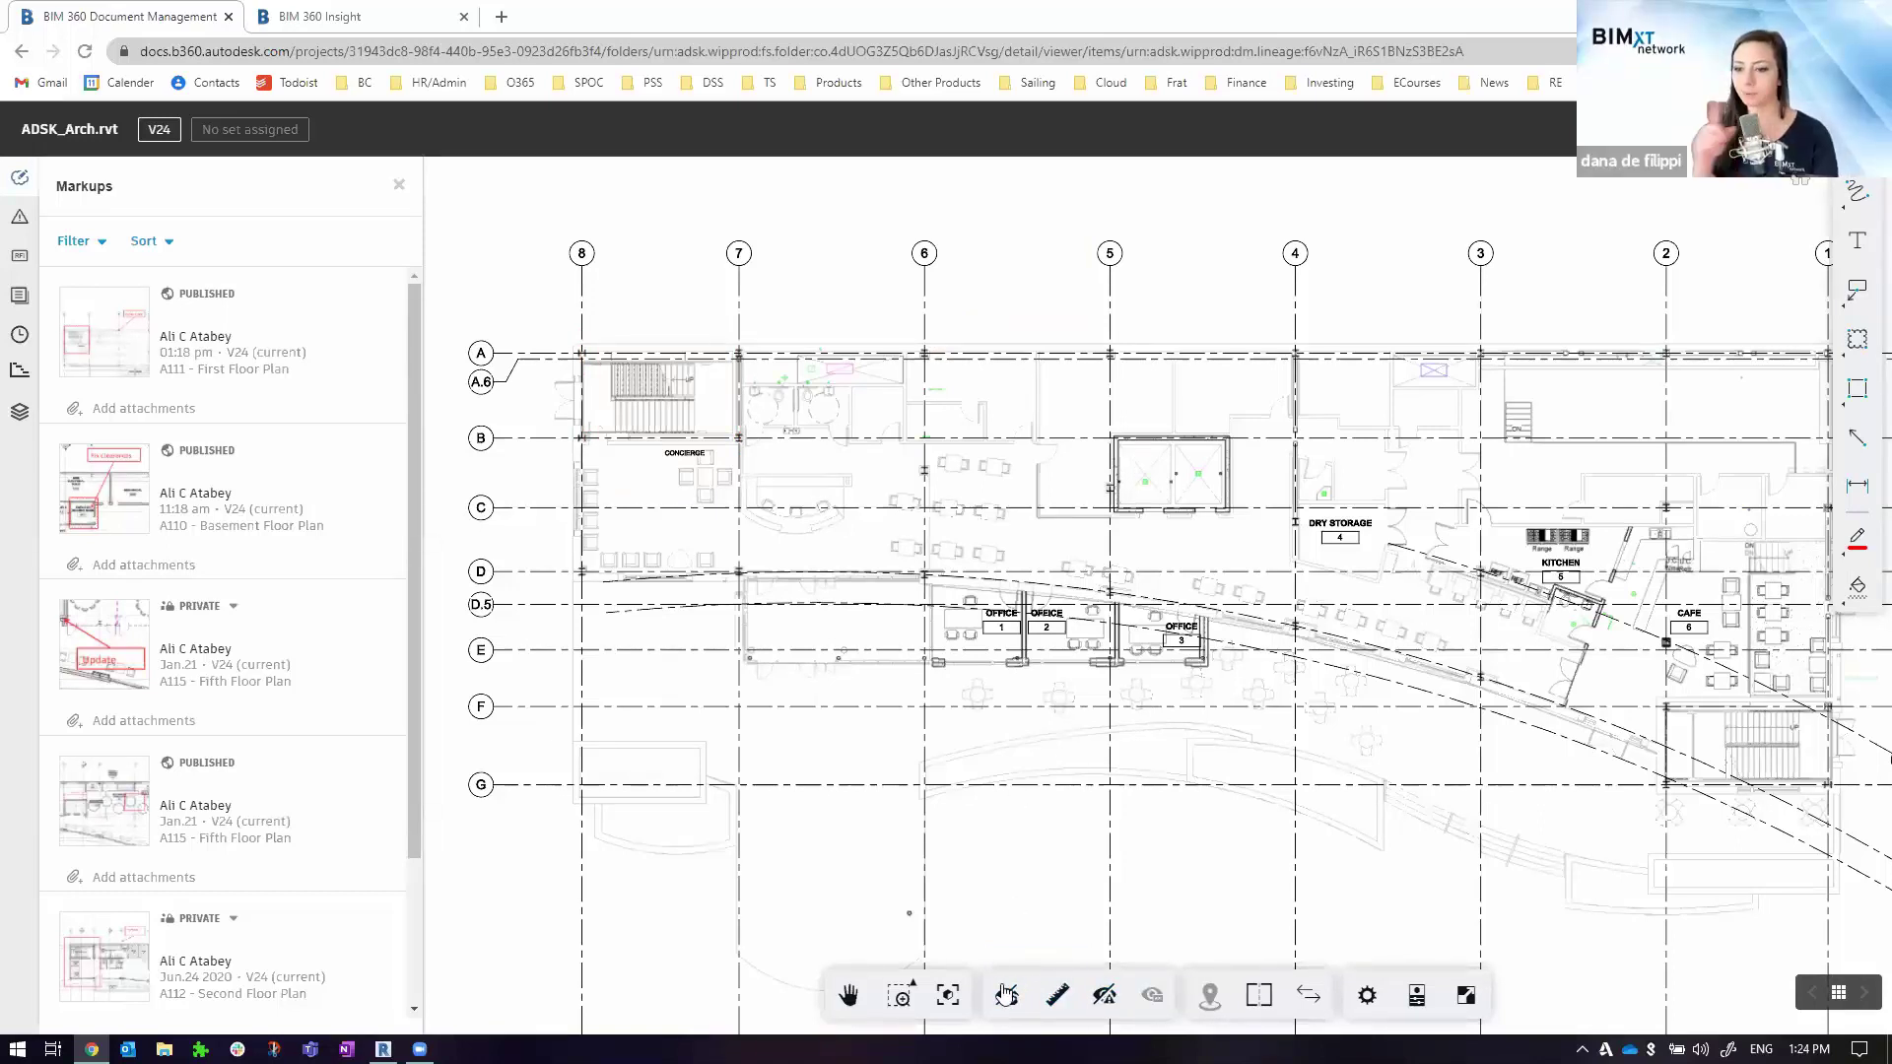
pyautogui.click(1006, 996)
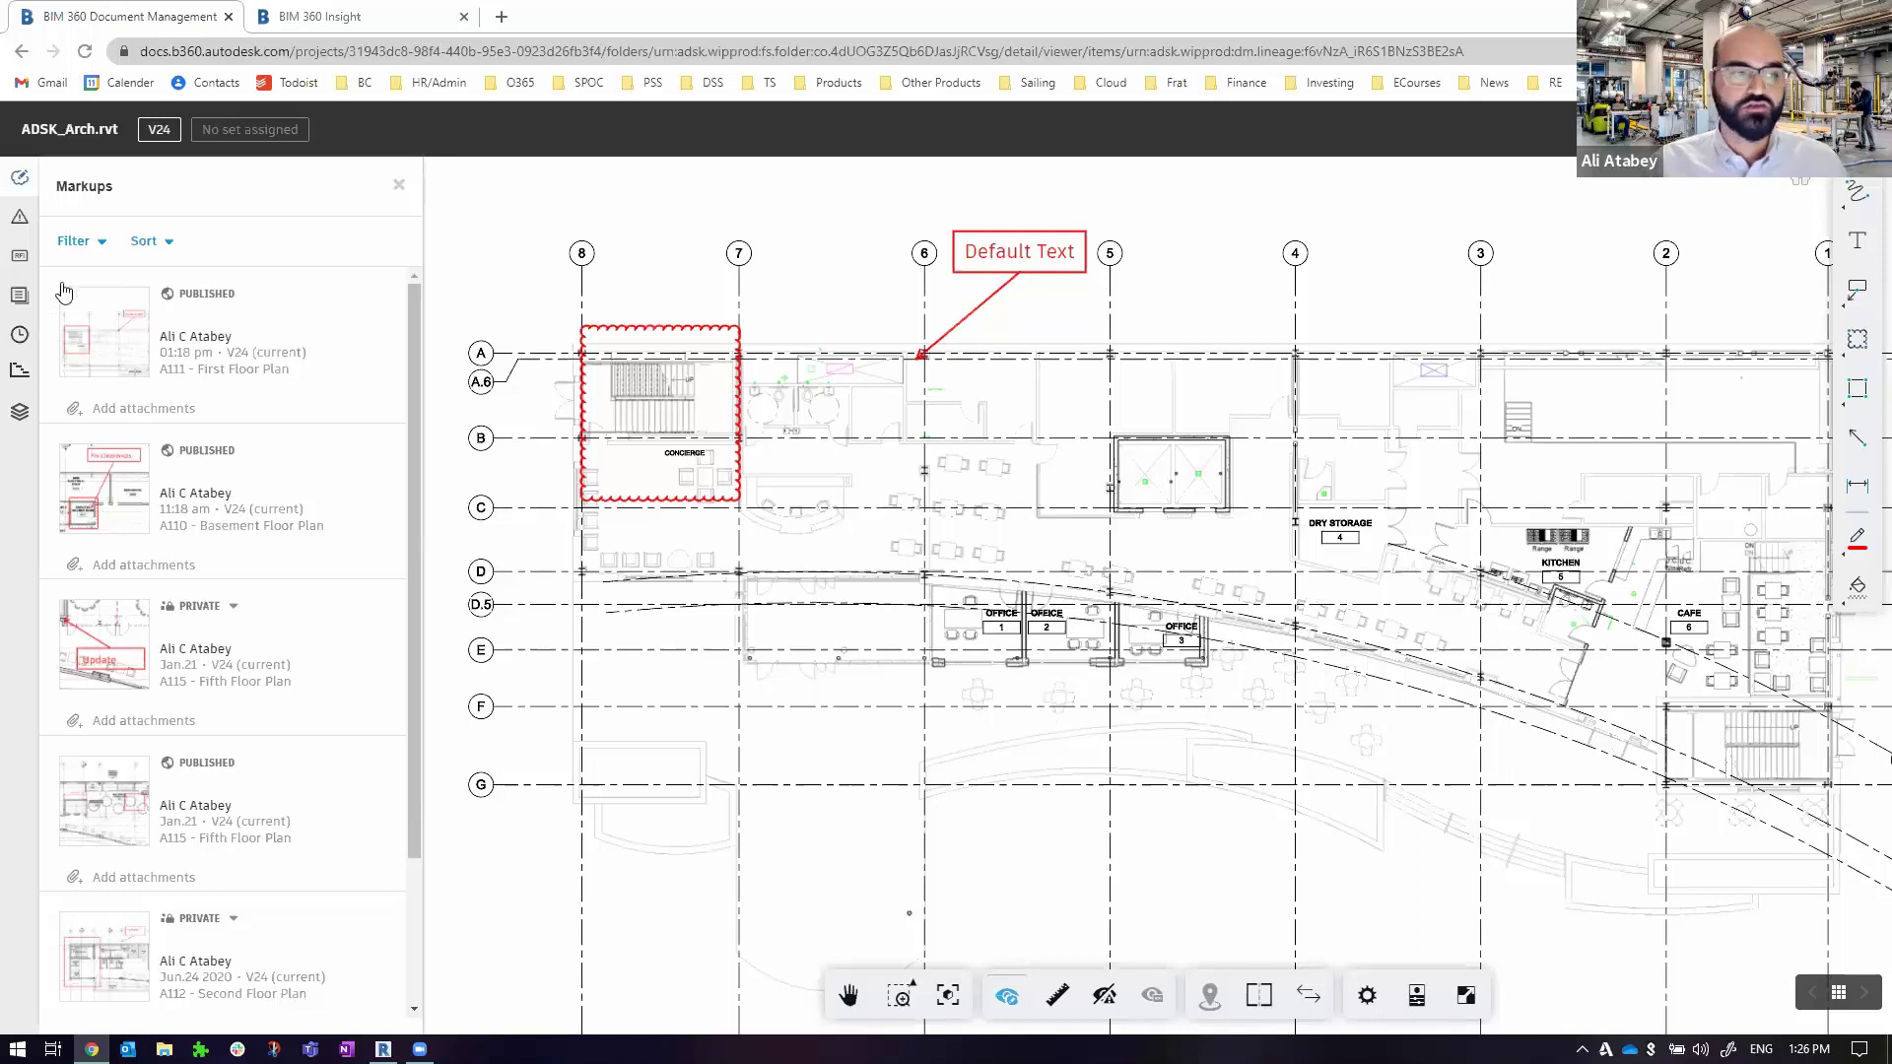
# Start a new issue from the Issues panel and pin it between gridlines 5 and 6
pyautogui.click(19, 218)
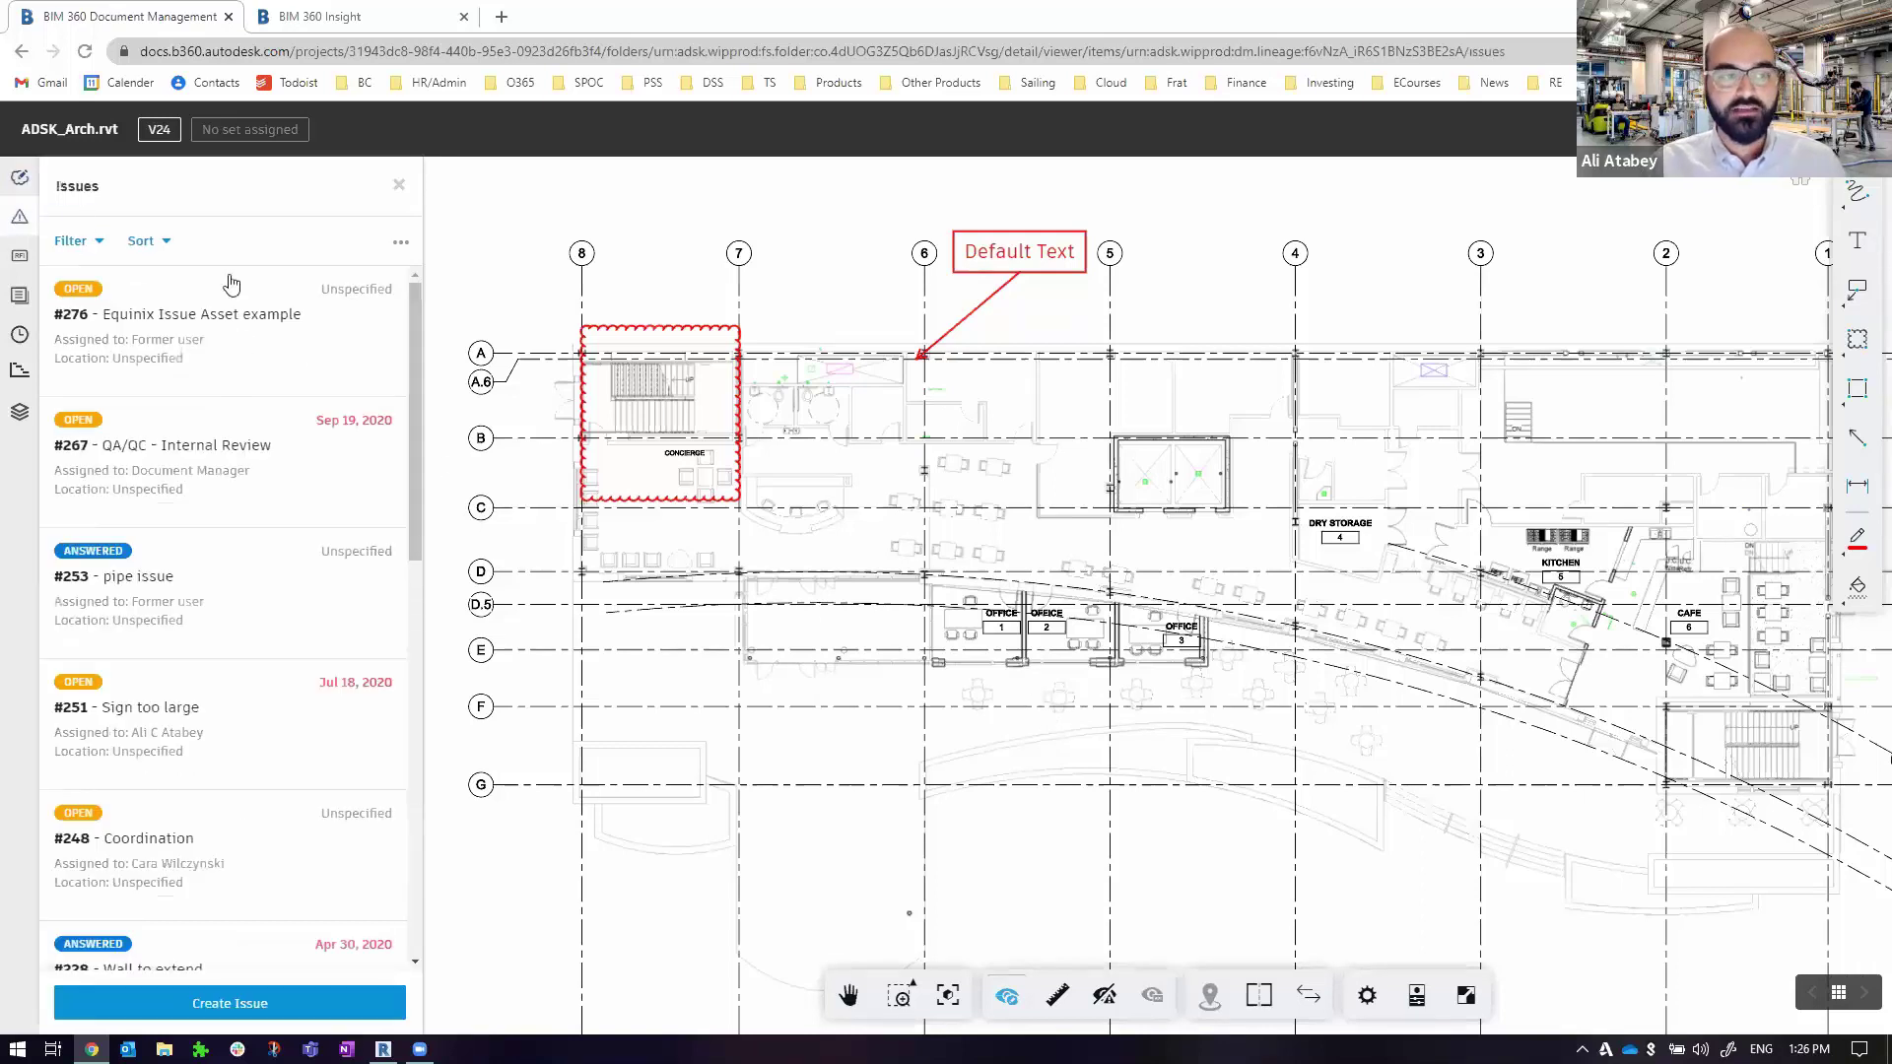
pyautogui.click(261, 1003)
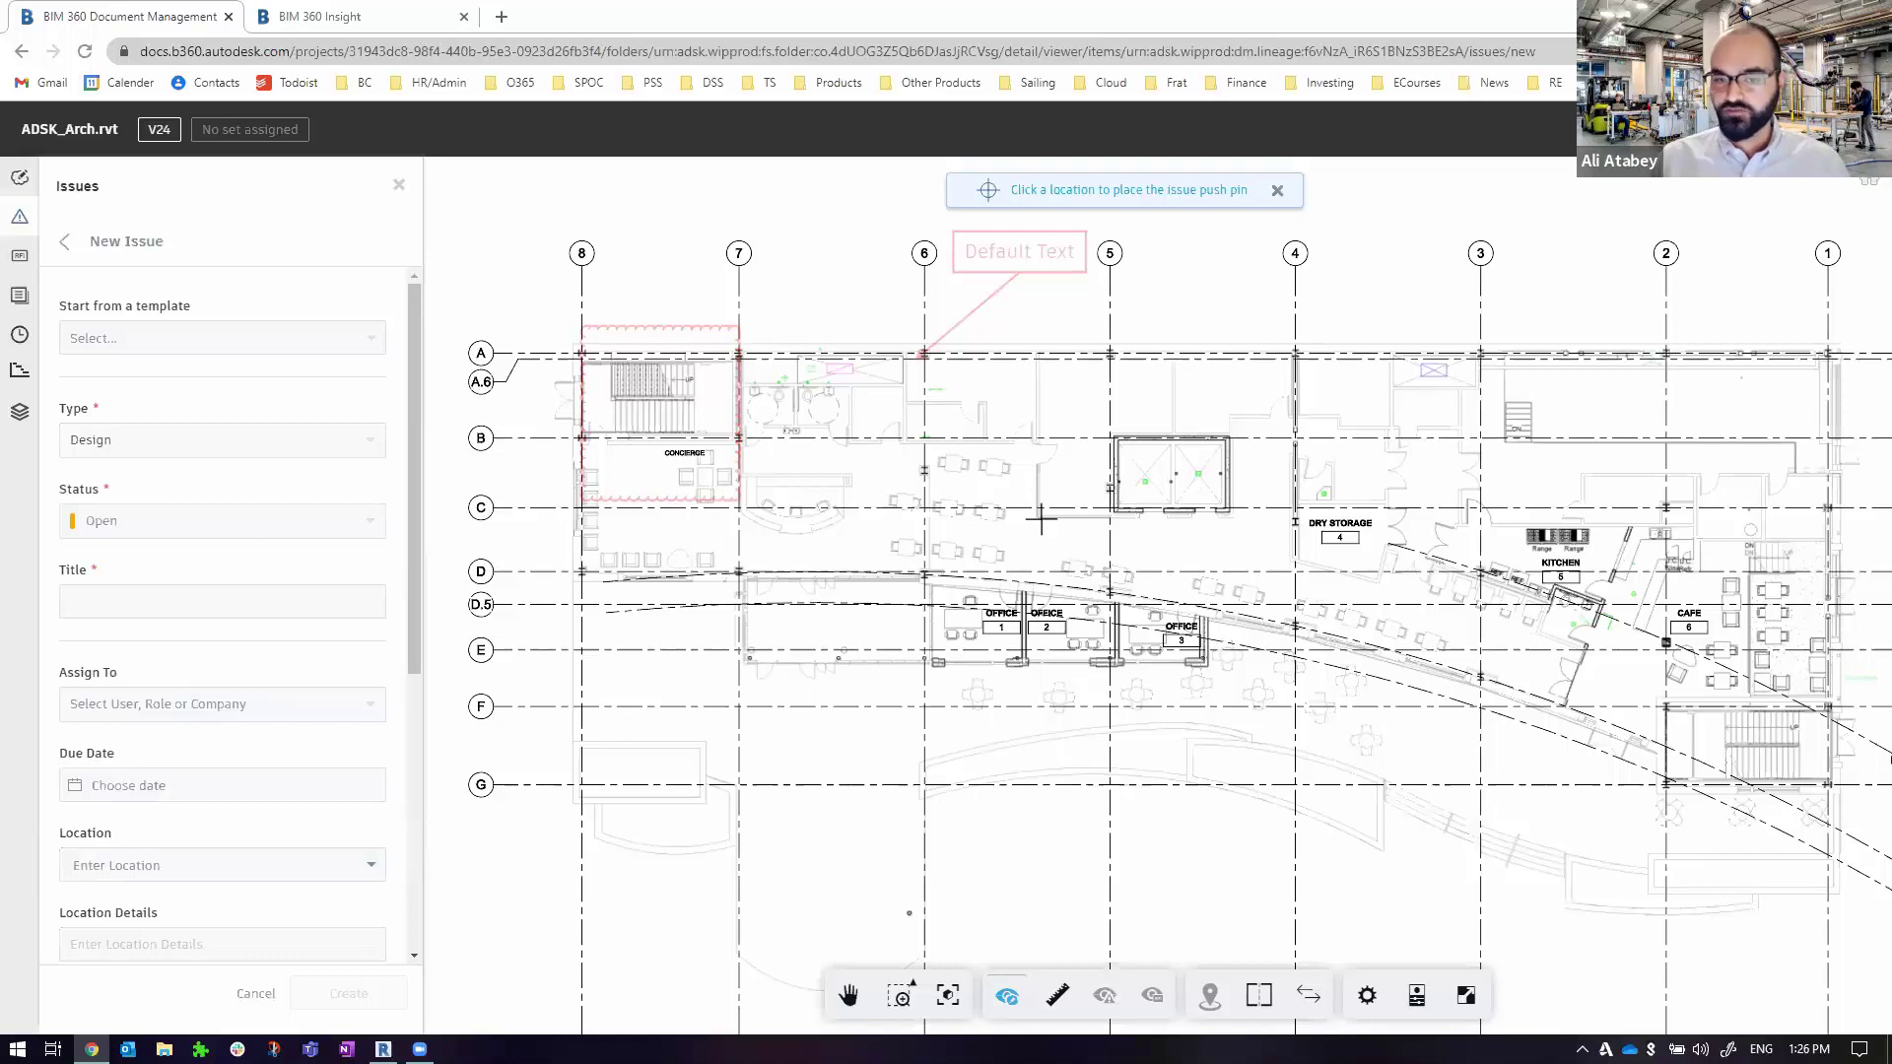
pyautogui.click(1020, 442)
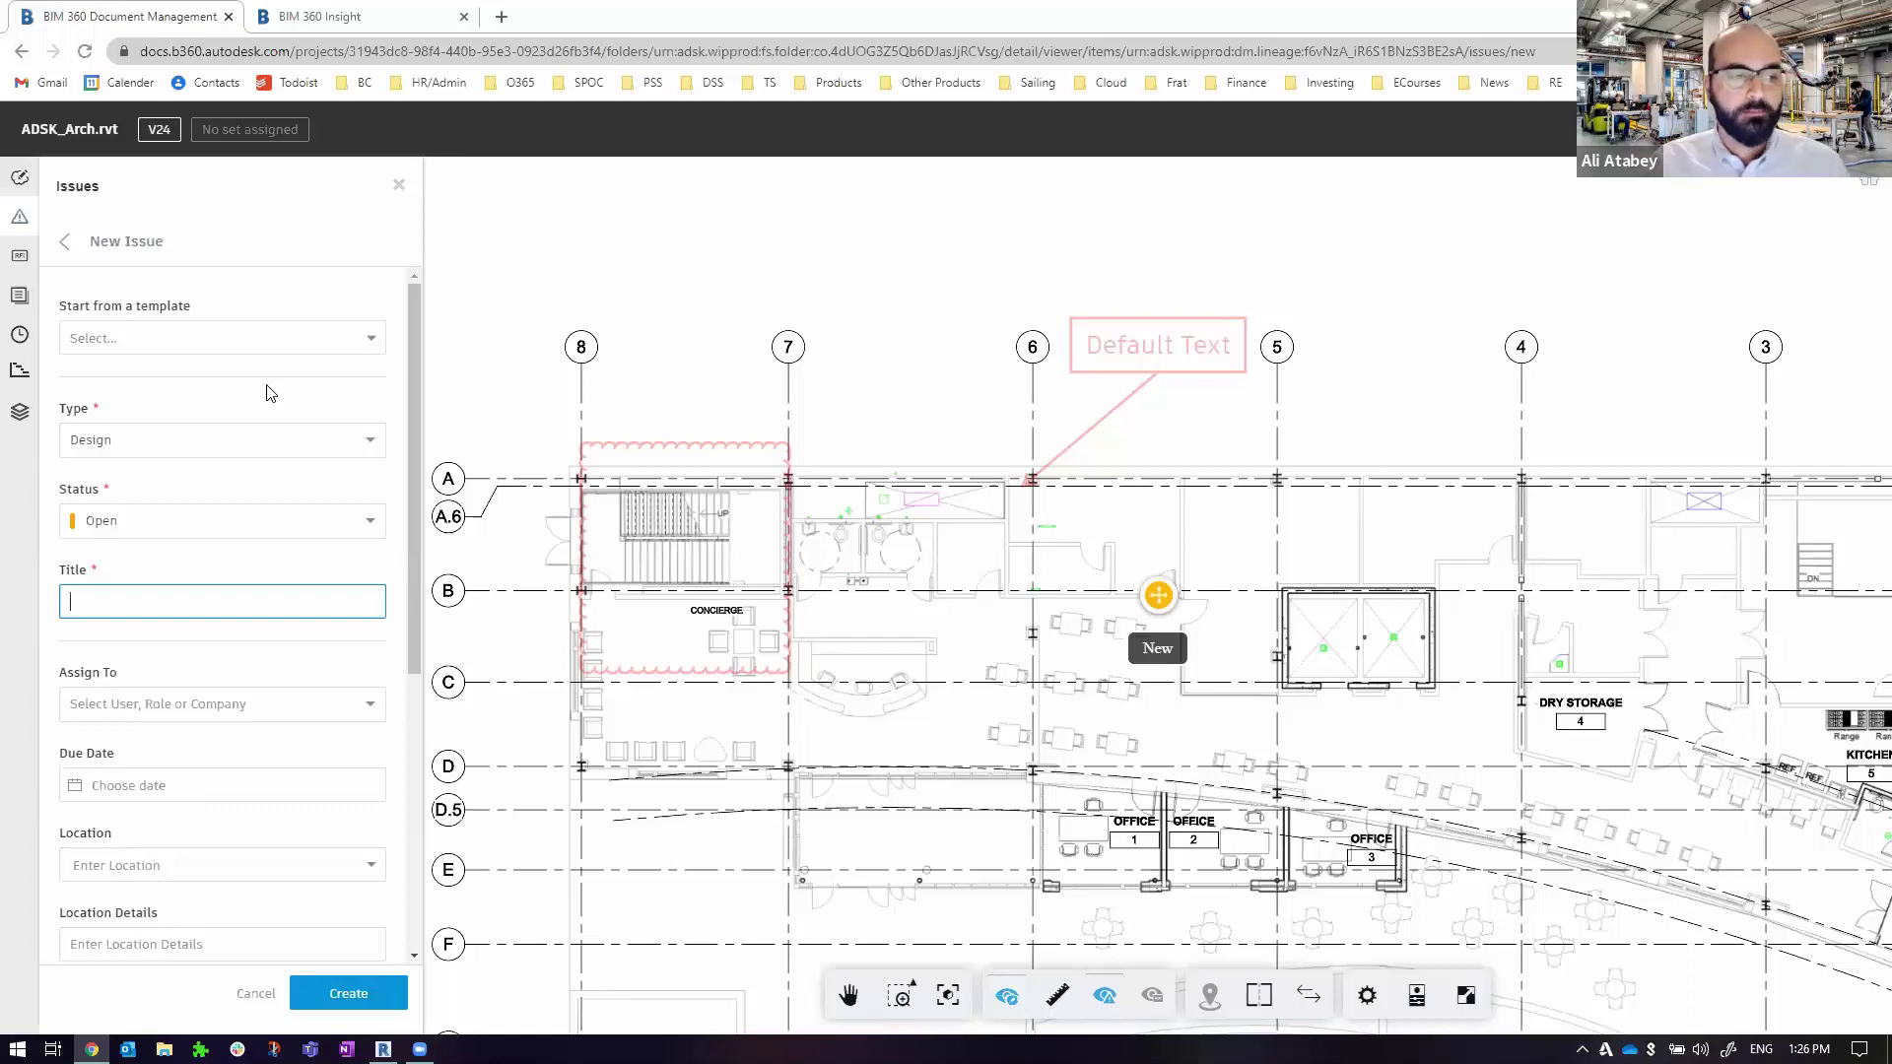
# Keep the issue type Design and enter the title 'Clearances', fixing its spelling
pyautogui.click(307, 442)
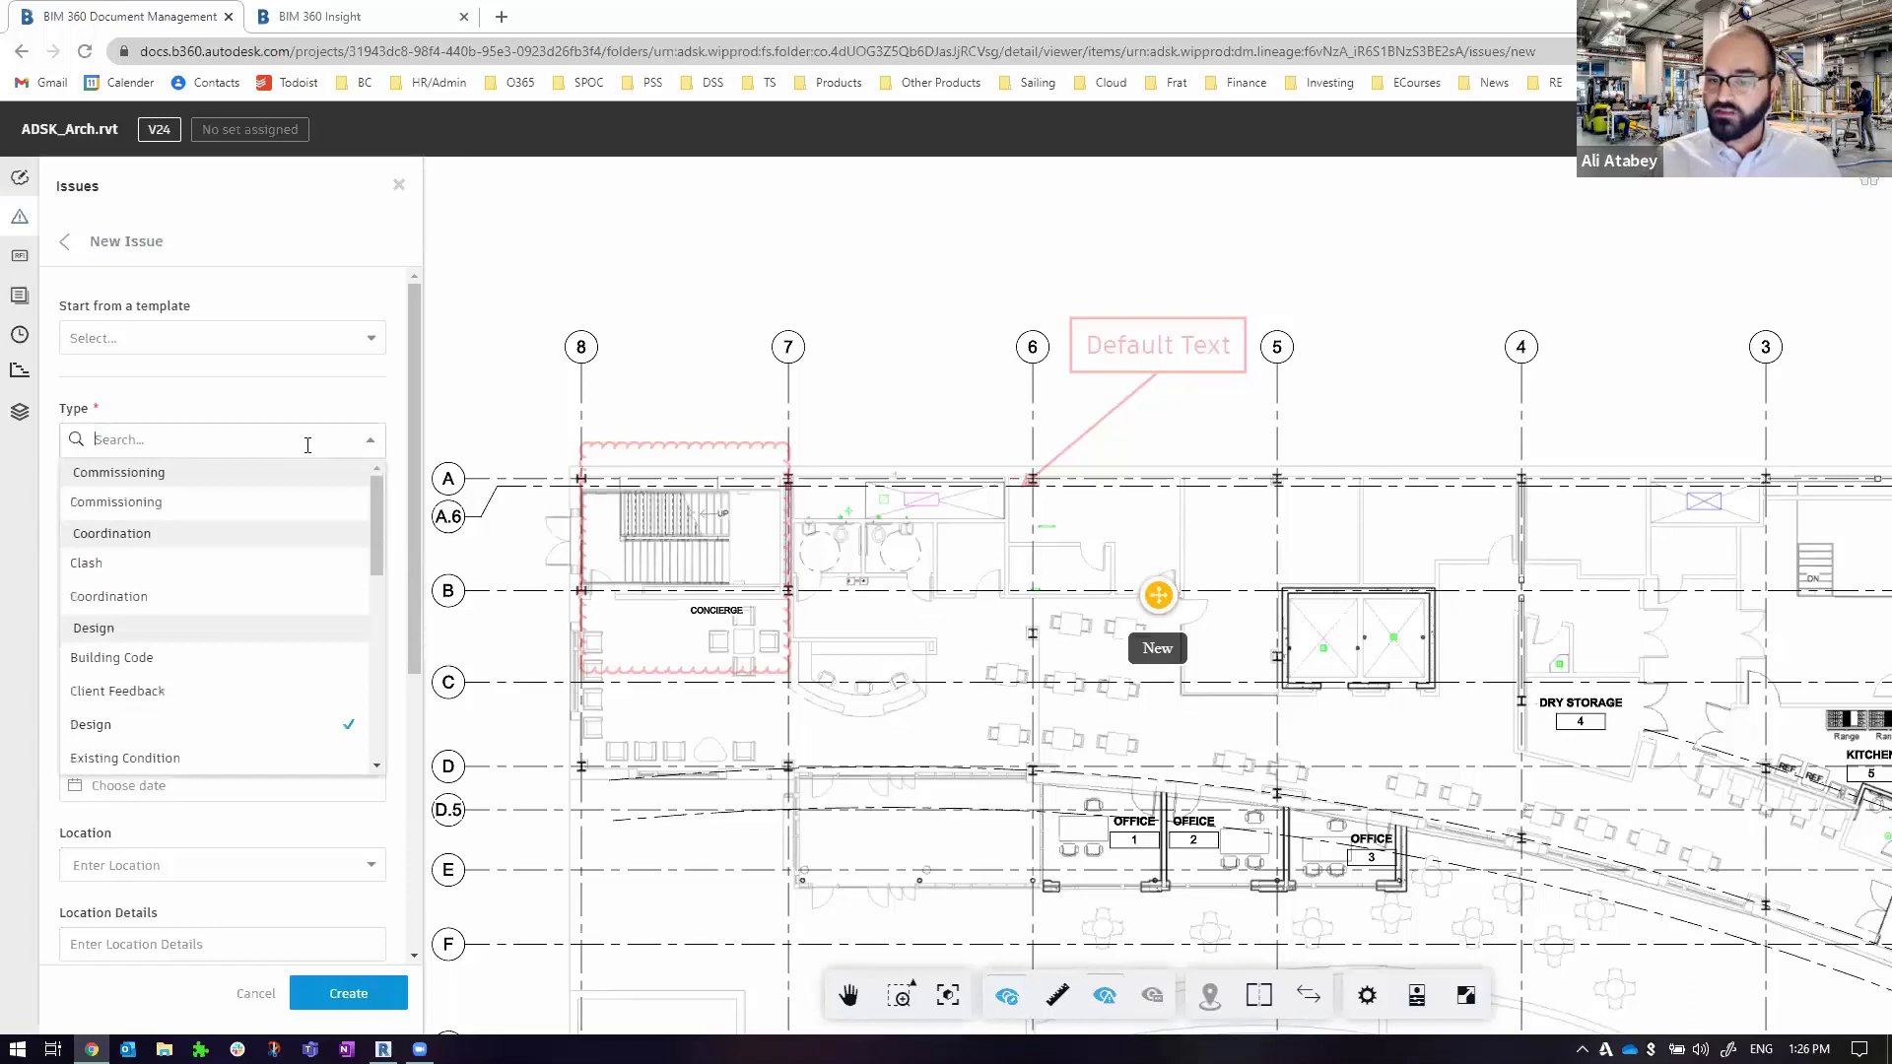
pyautogui.click(357, 394)
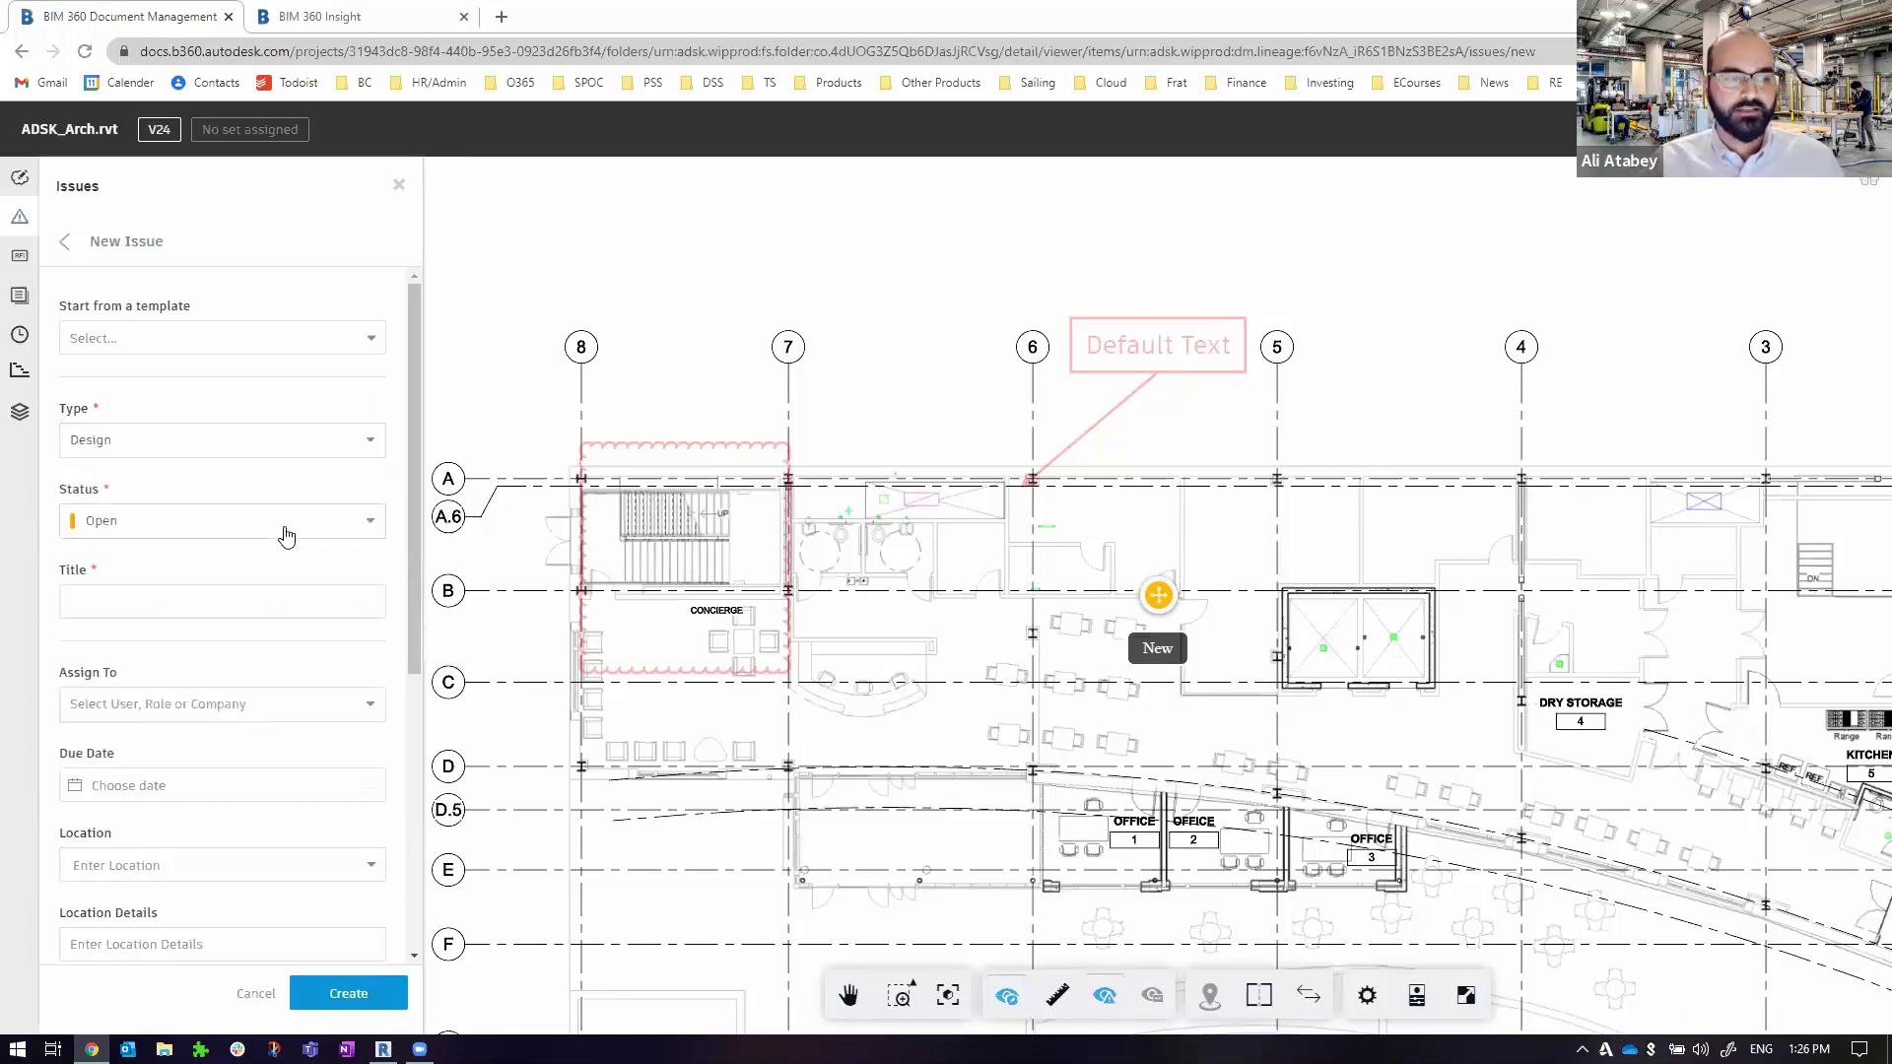
pyautogui.click(286, 595)
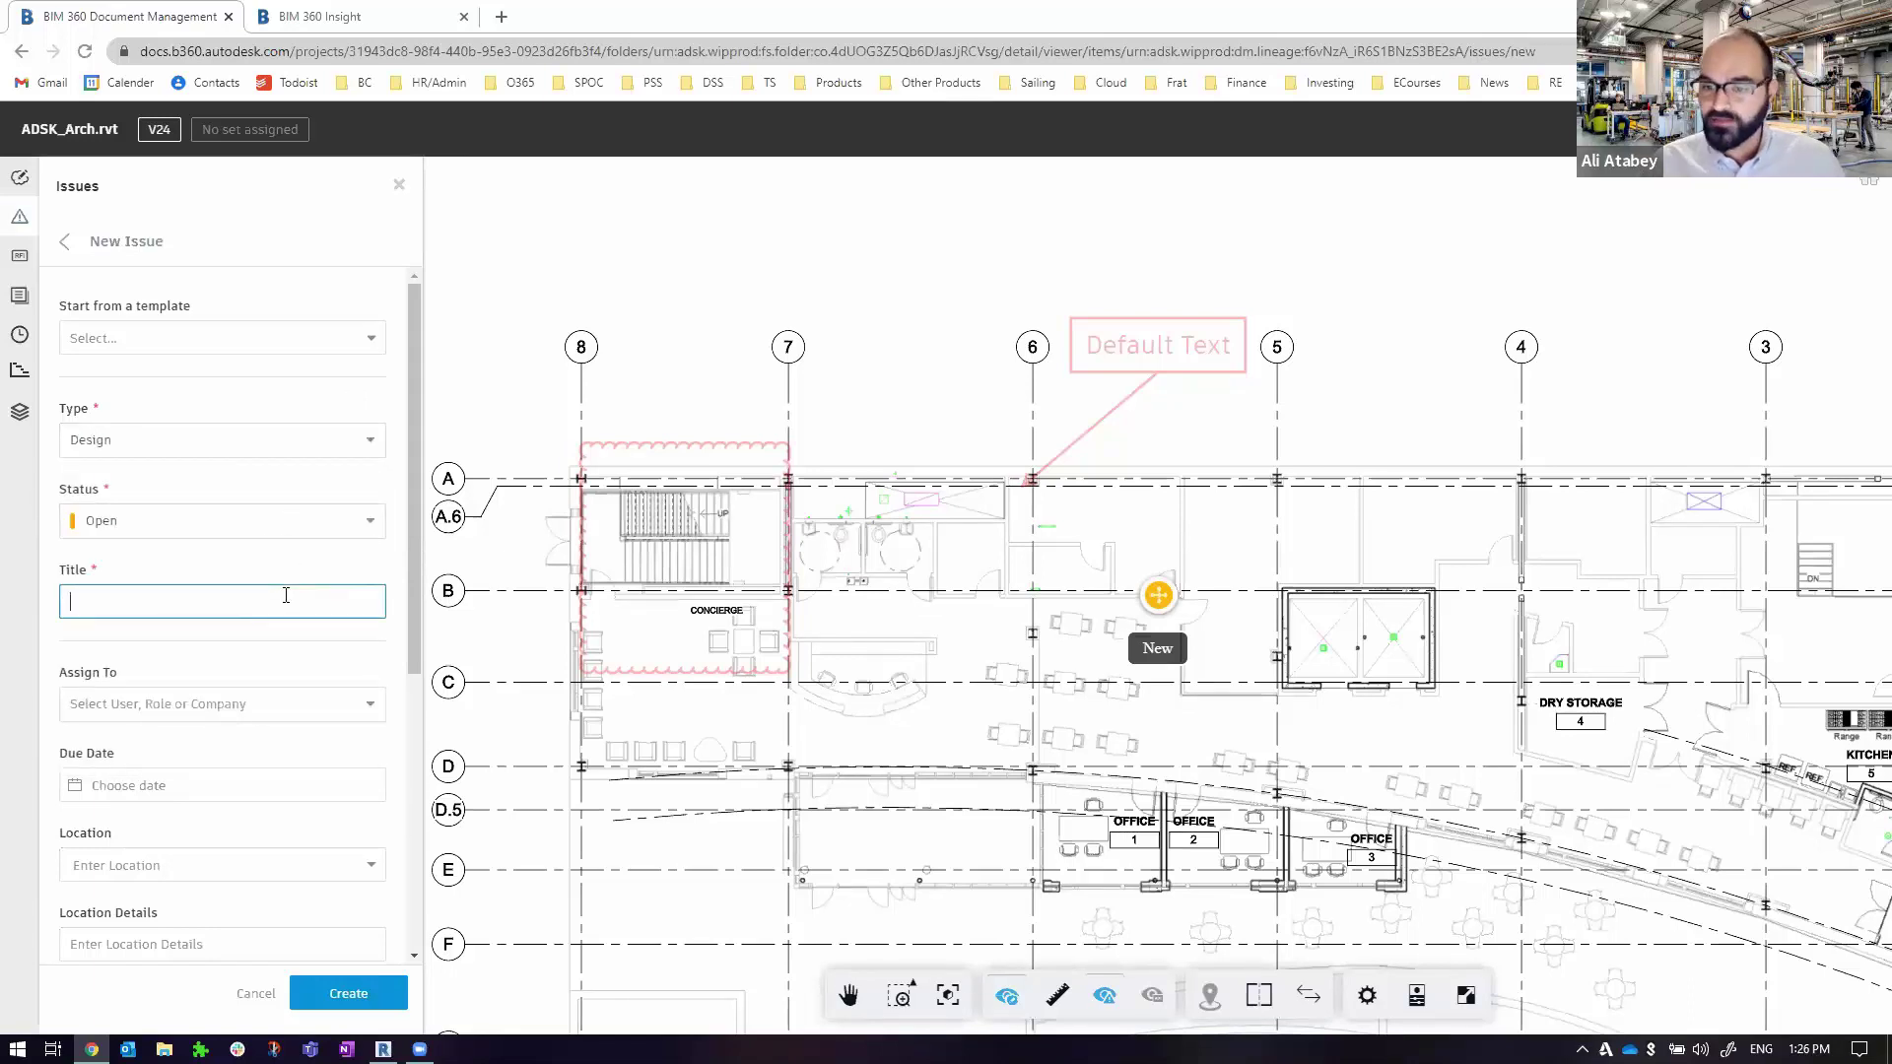
pyautogui.scroll(-3, 286, 596)
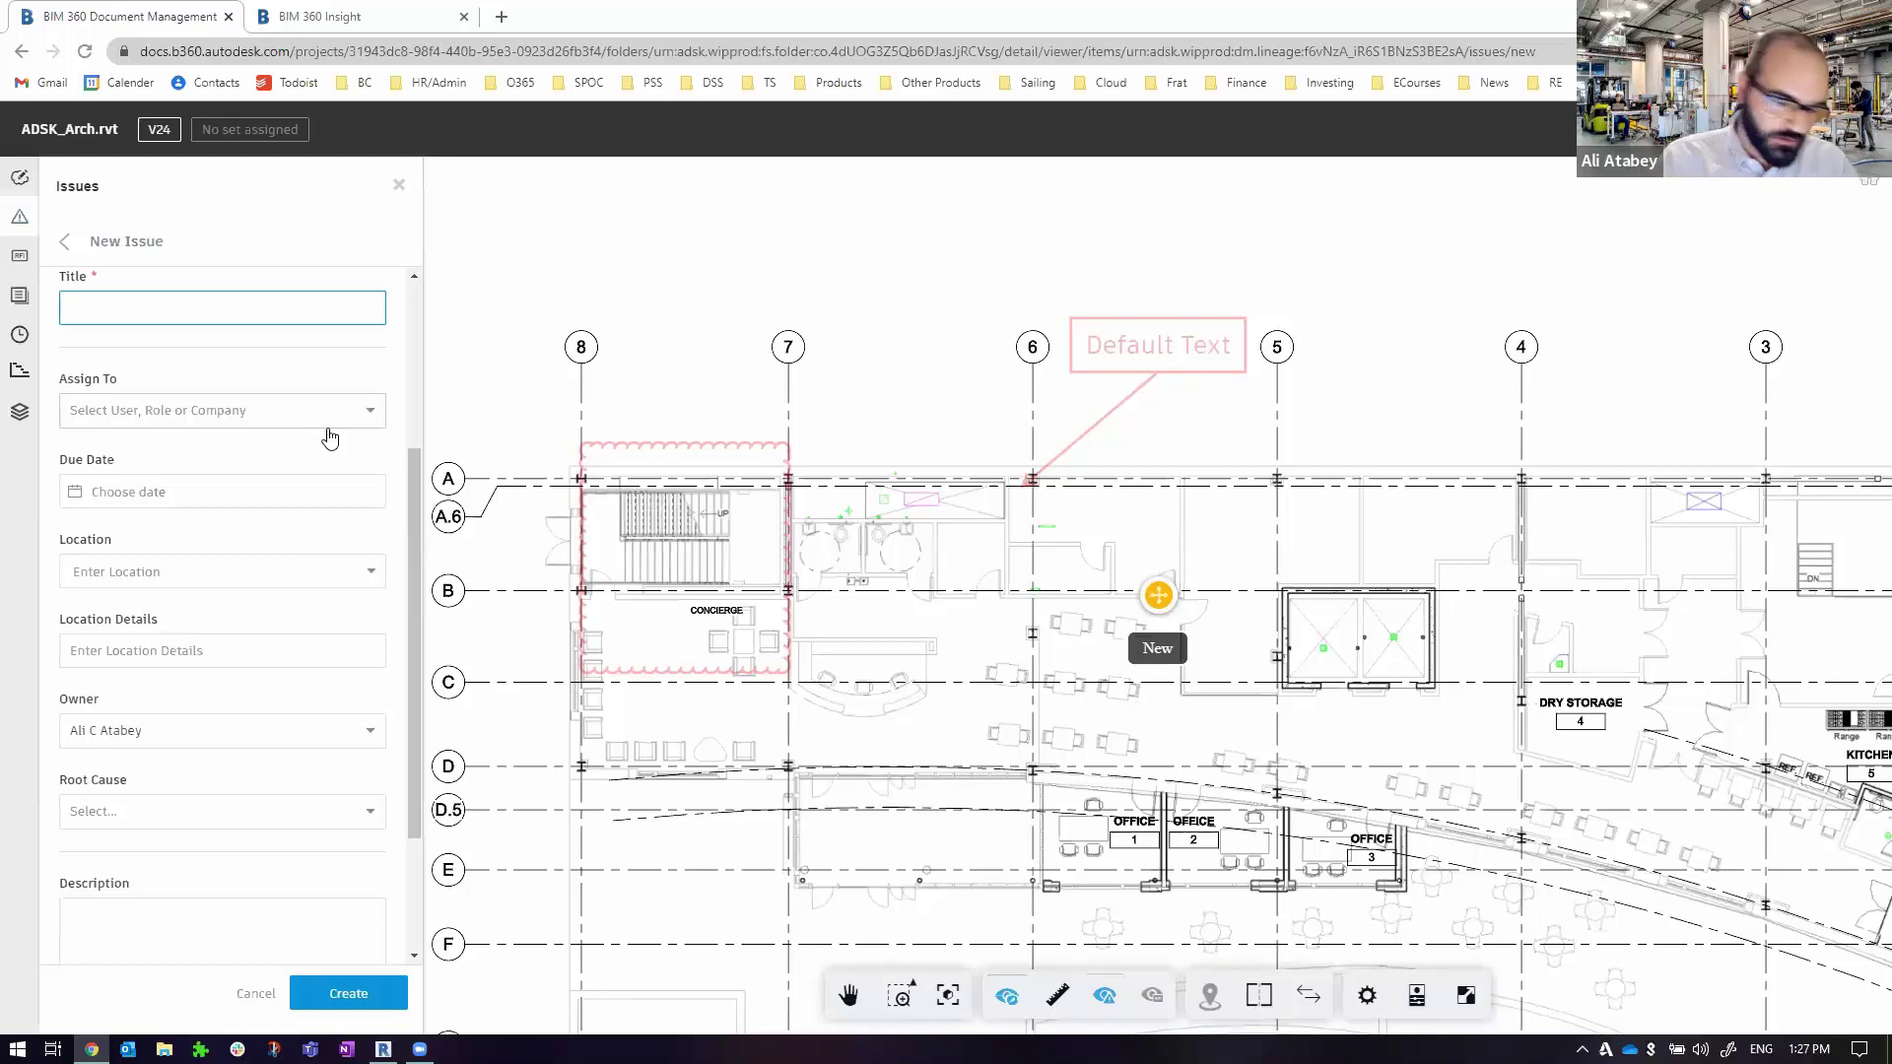
pyautogui.write('Clea')
pyautogui.press('BackSpace')
pyautogui.press('BackSpace')
pyautogui.write('earences')
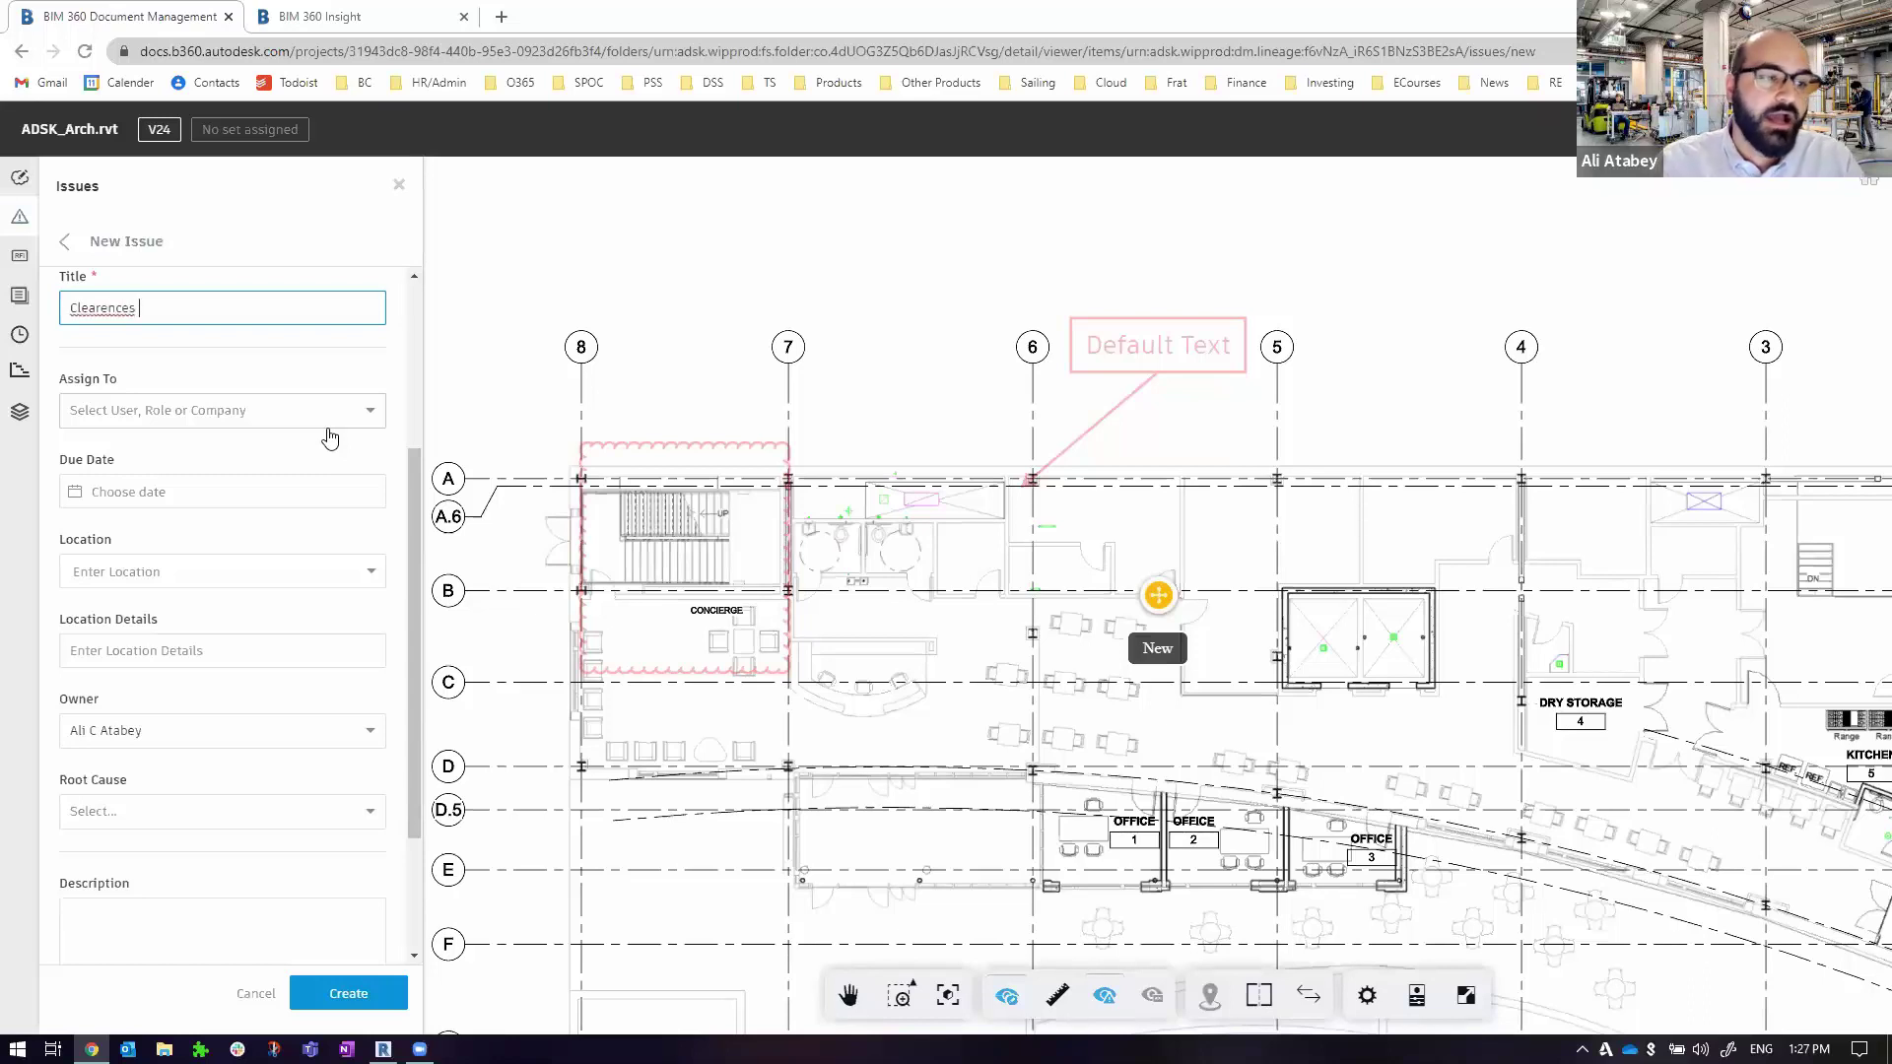
pyautogui.rightClick(116, 289)
pyautogui.rightClick(98, 313)
pyautogui.click(129, 331)
# Assign the issue to the team member found by search, leaving the due date unset
pyautogui.click(233, 408)
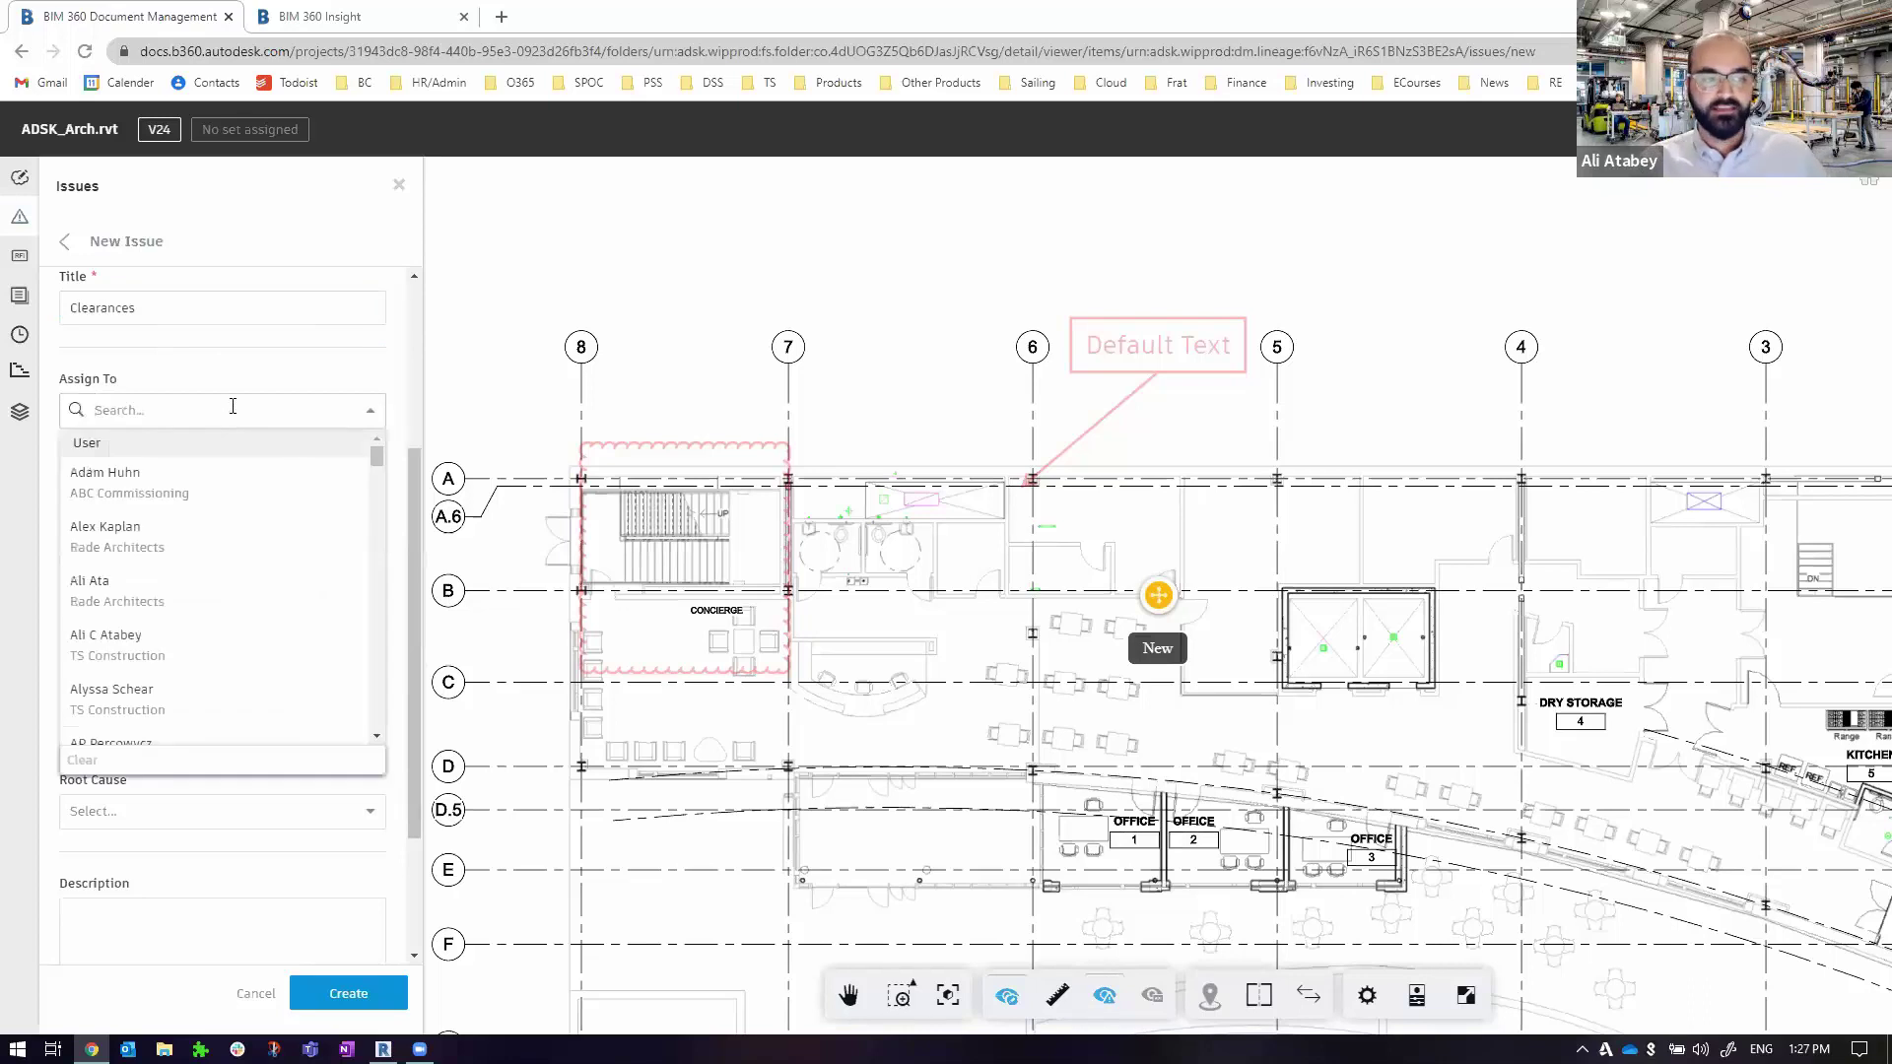
pyautogui.write('stel')
pyautogui.press('BackSpace')
pyautogui.write('p')
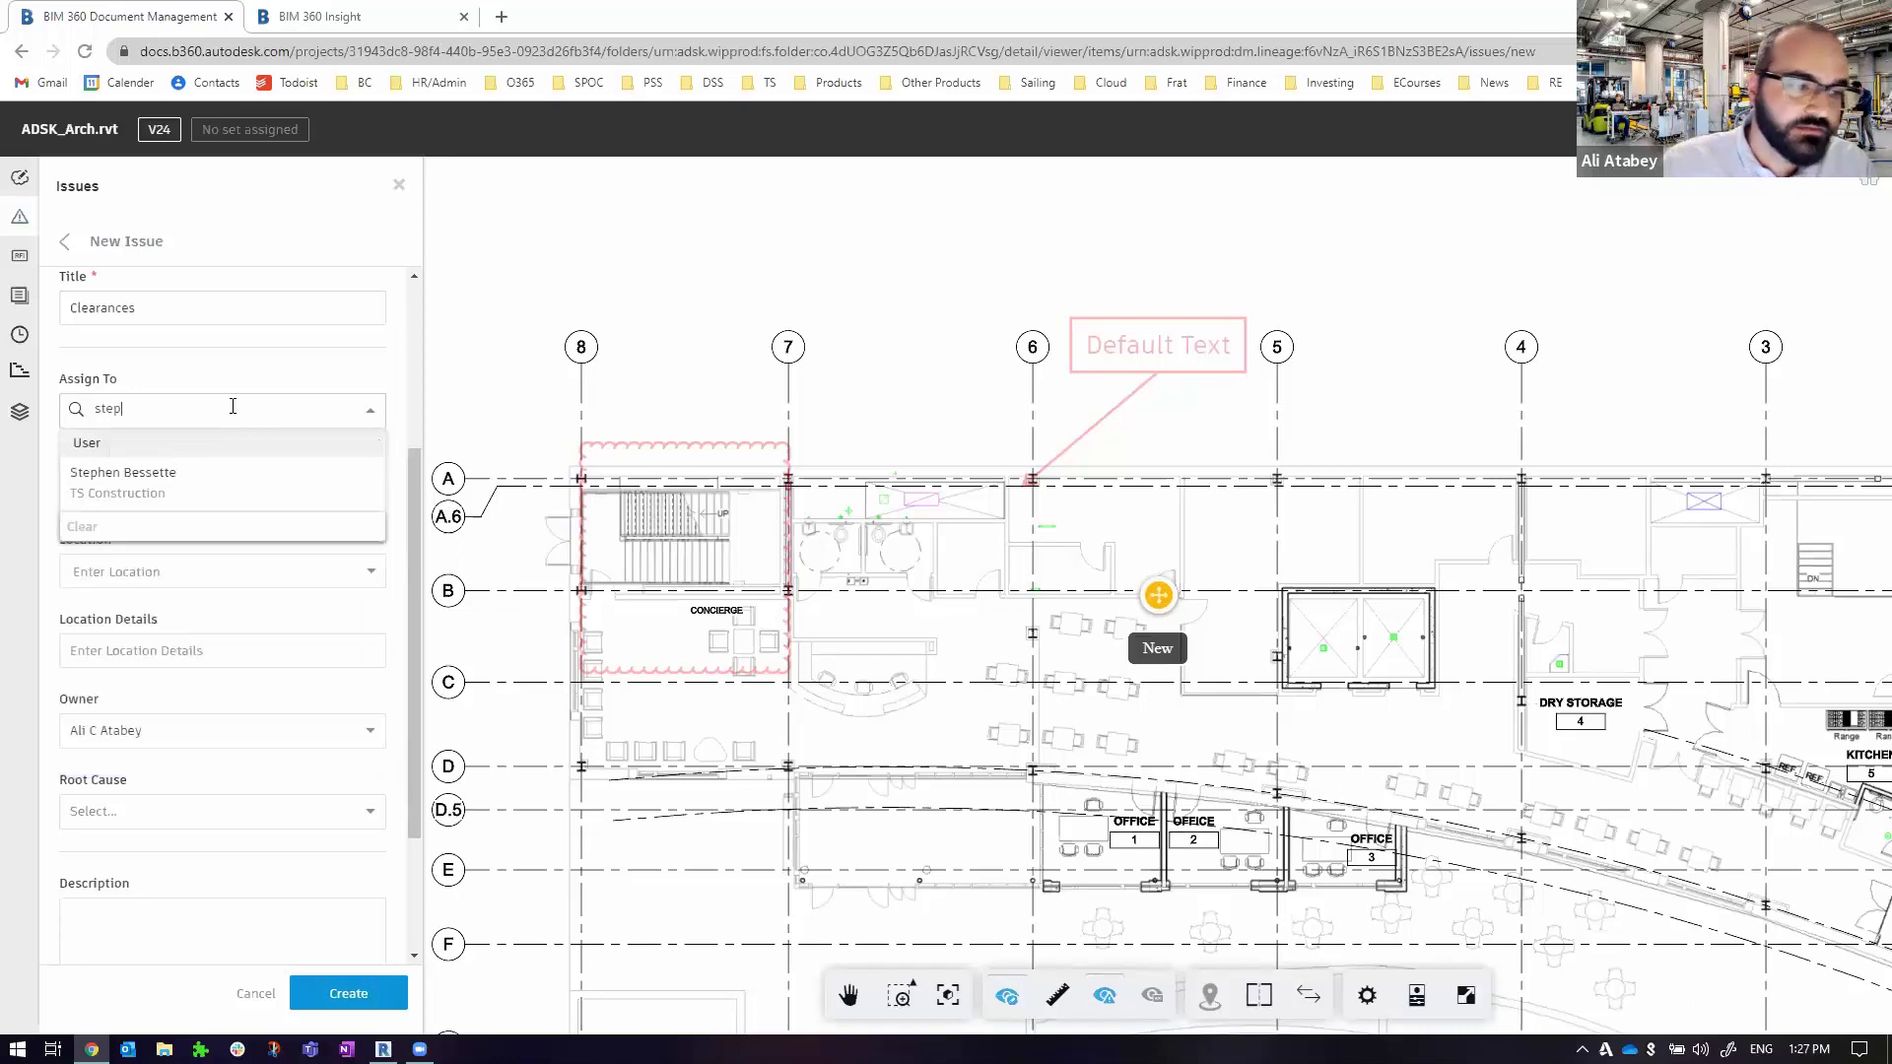
pyautogui.click(245, 474)
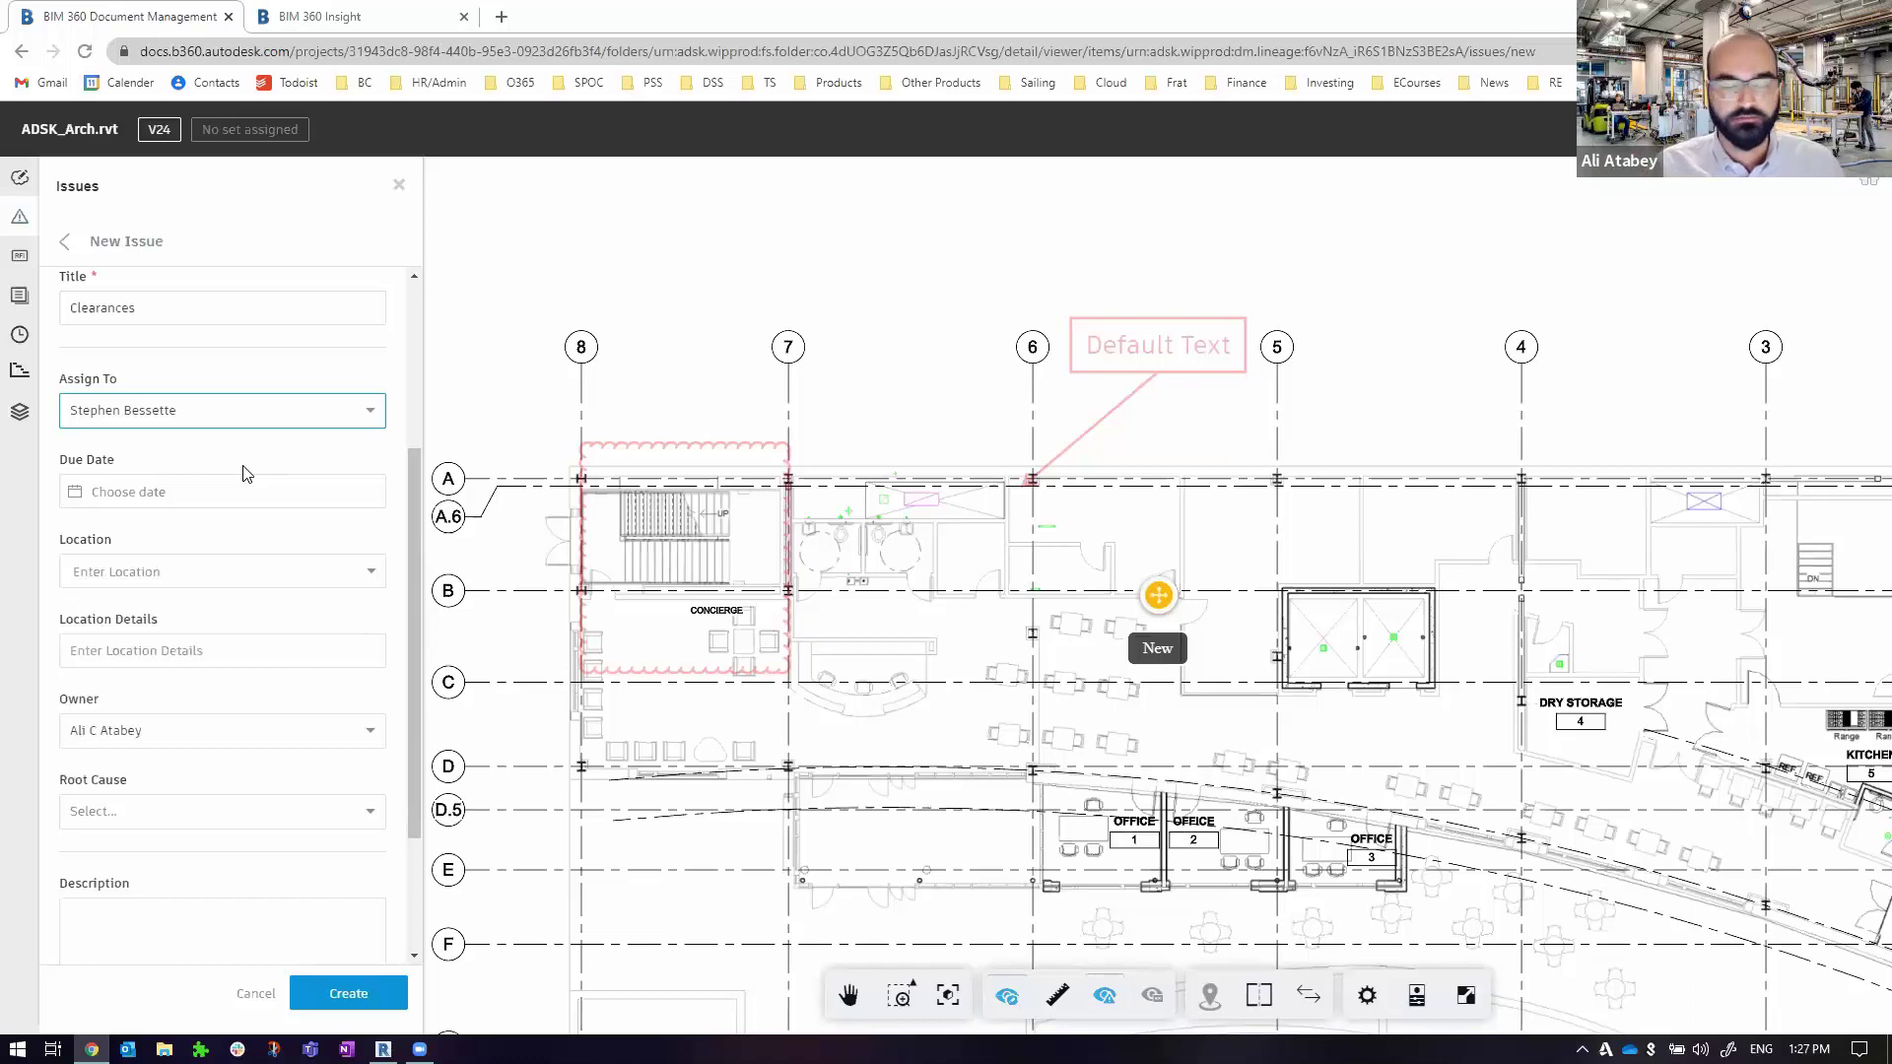
pyautogui.click(260, 503)
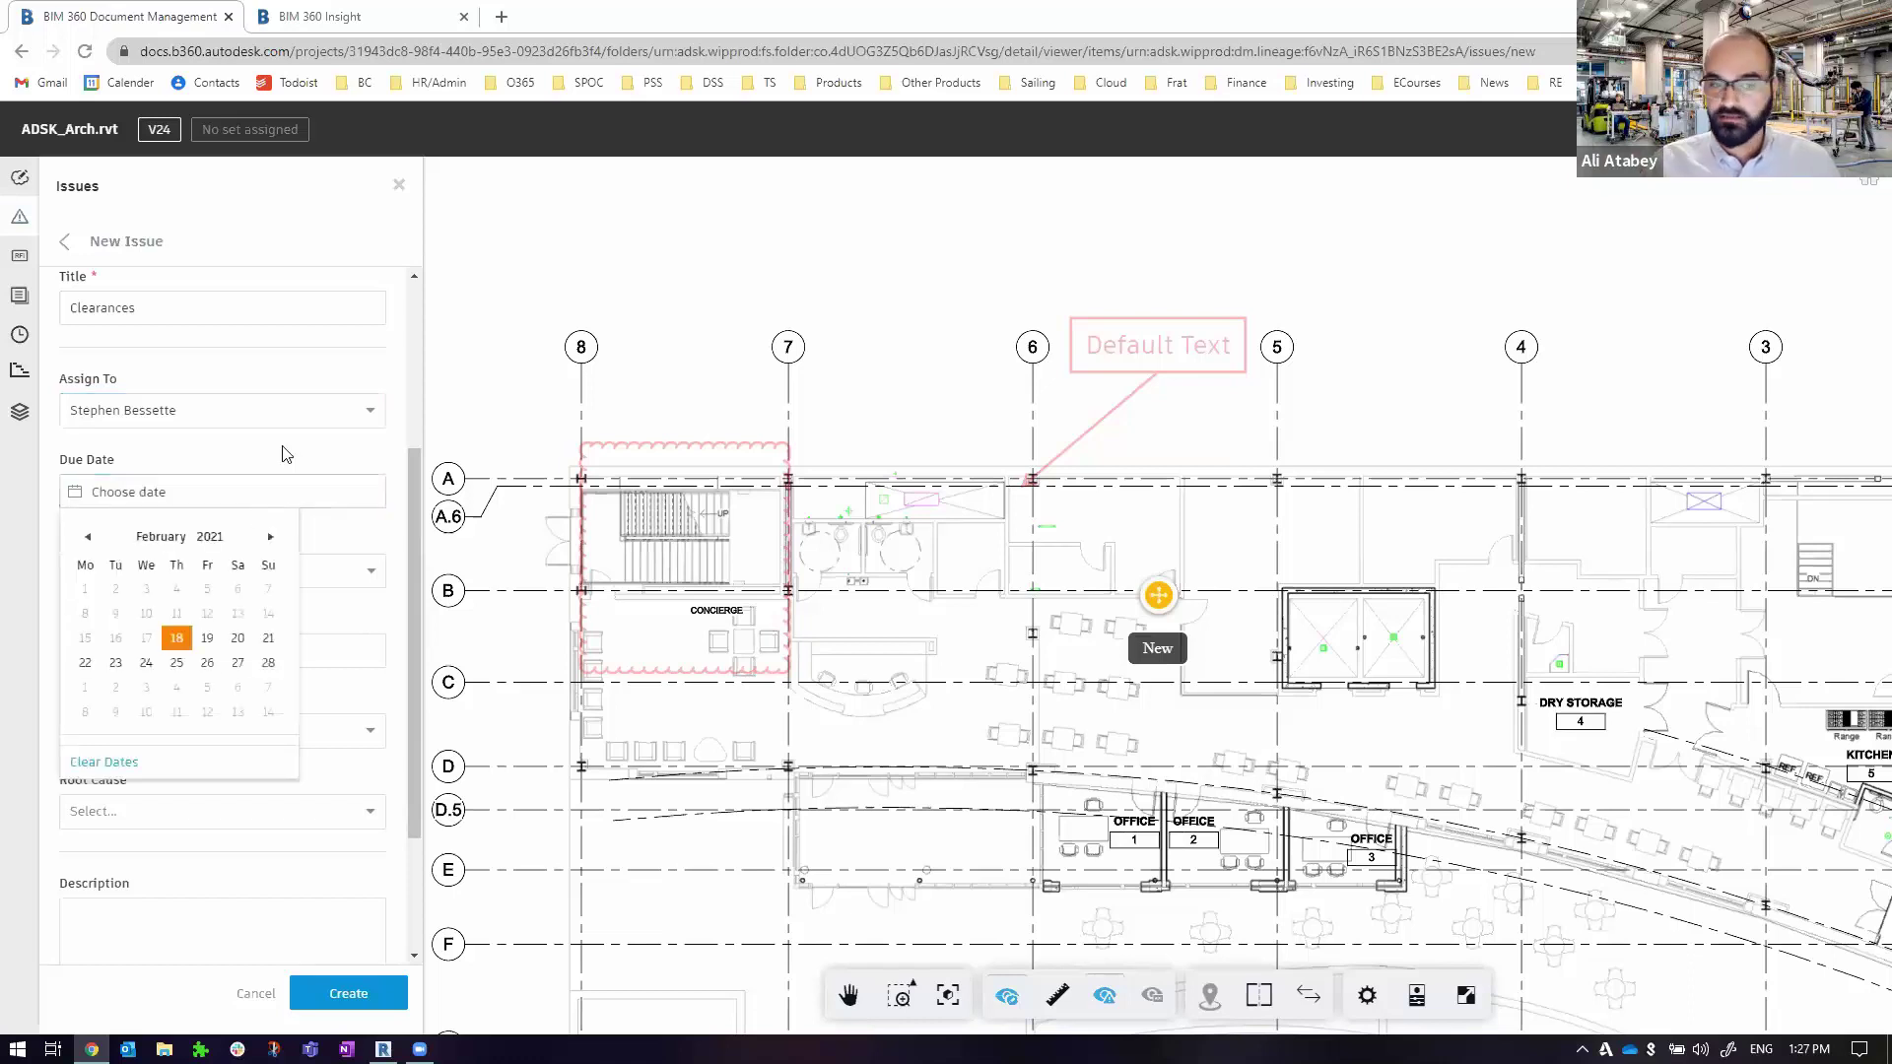
pyautogui.click(283, 450)
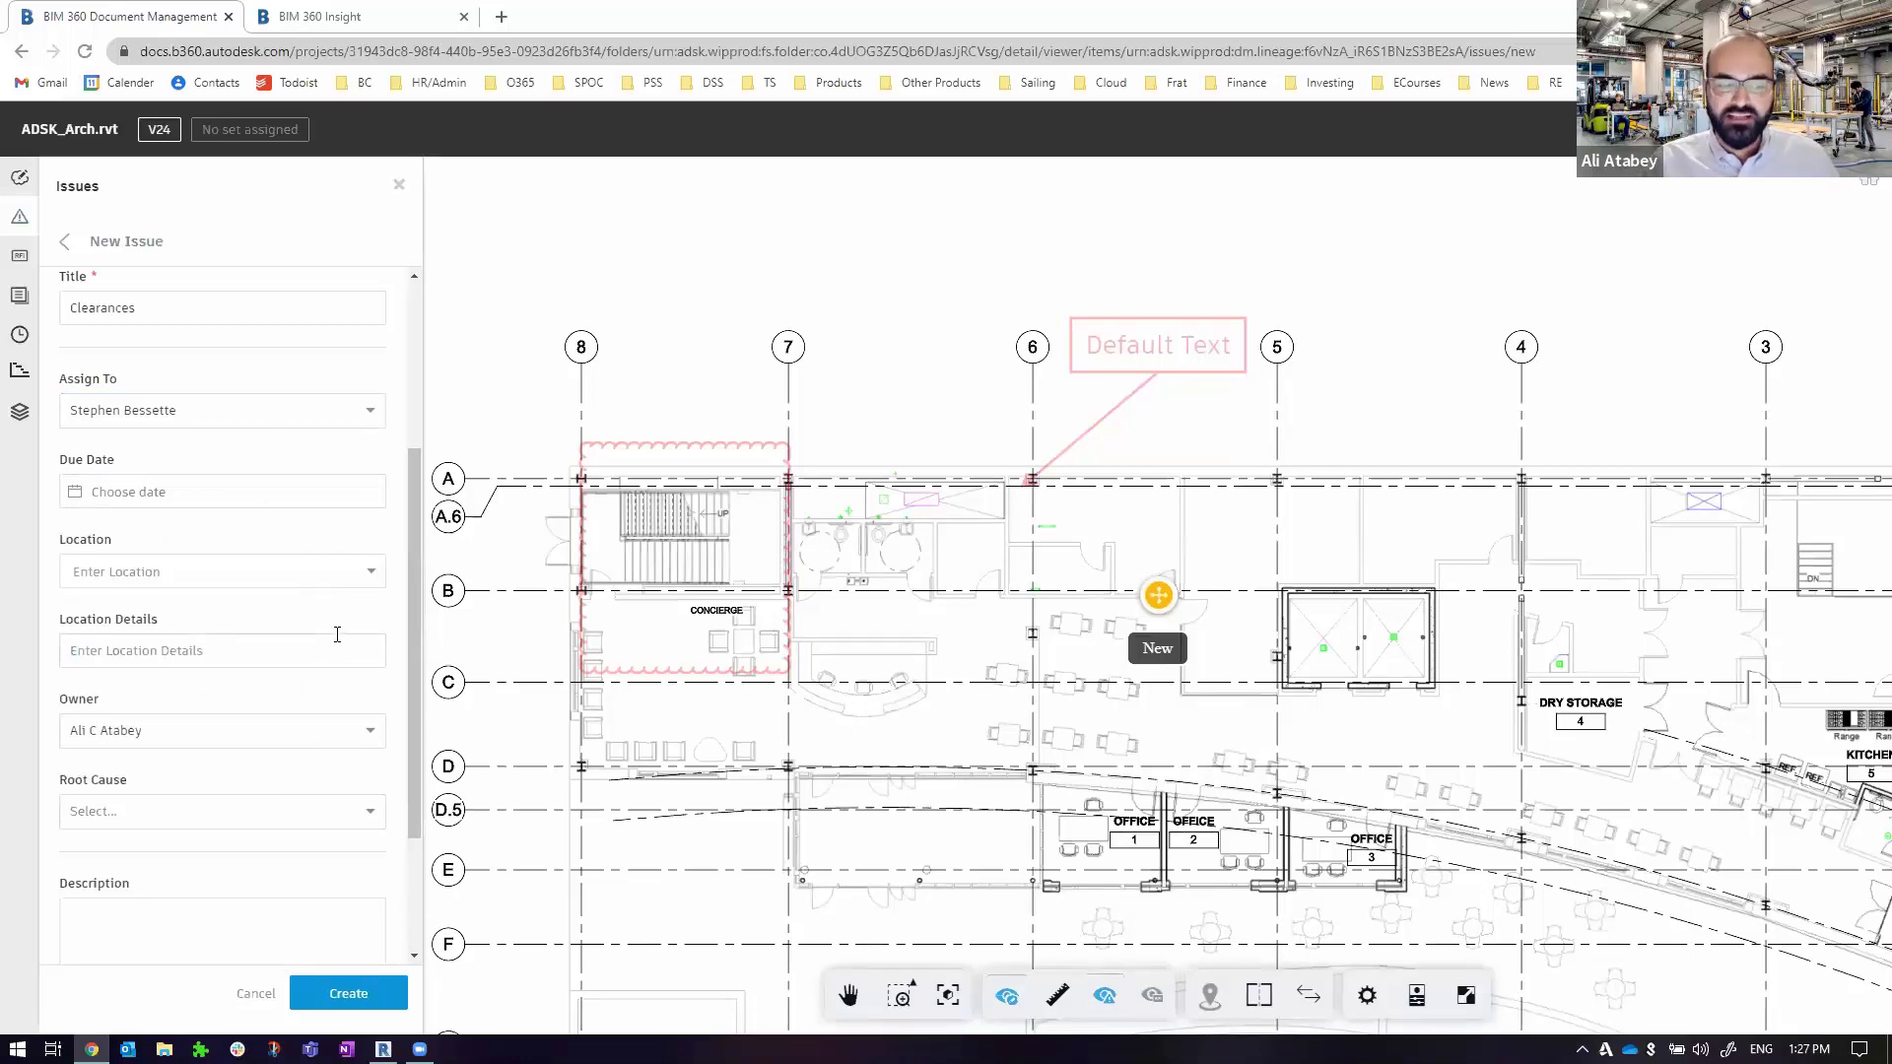
# Create the issue and open the details of issue #293
pyautogui.scroll(-1, 337, 634)
pyautogui.scroll(-1, 285, 749)
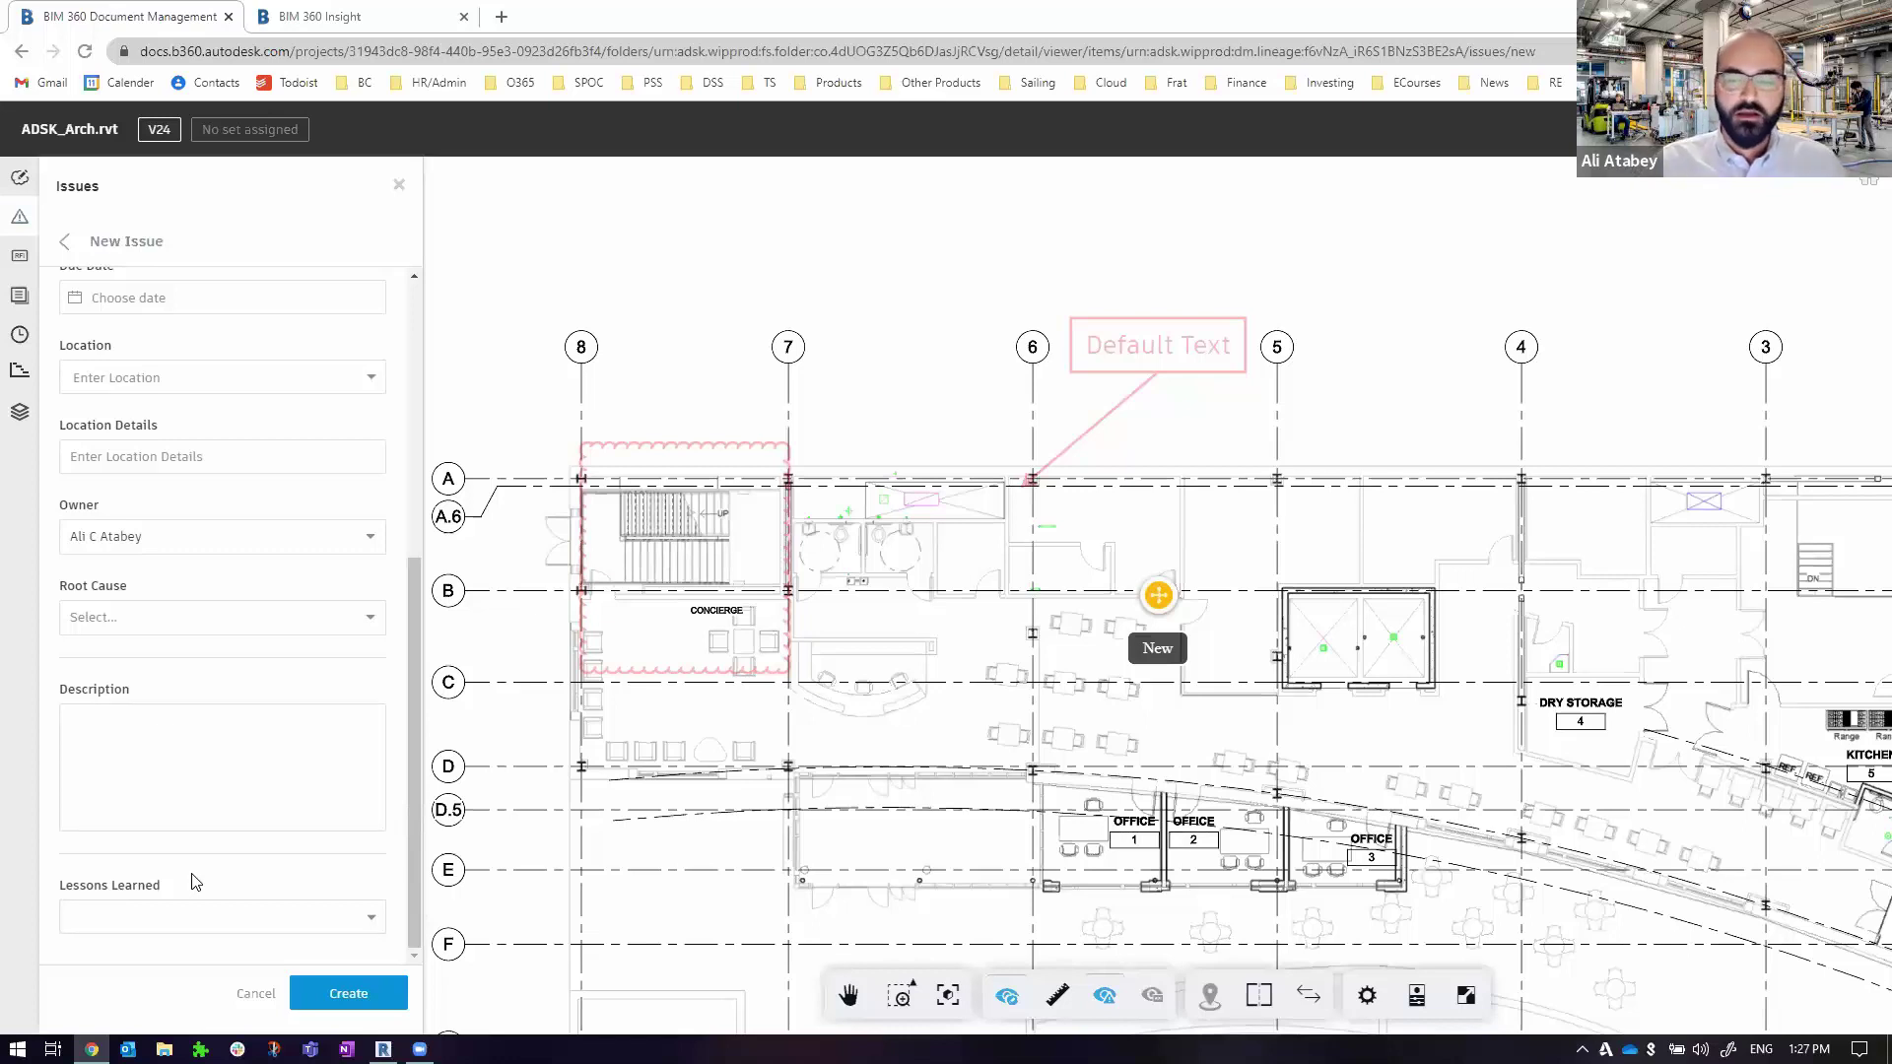
pyautogui.click(301, 992)
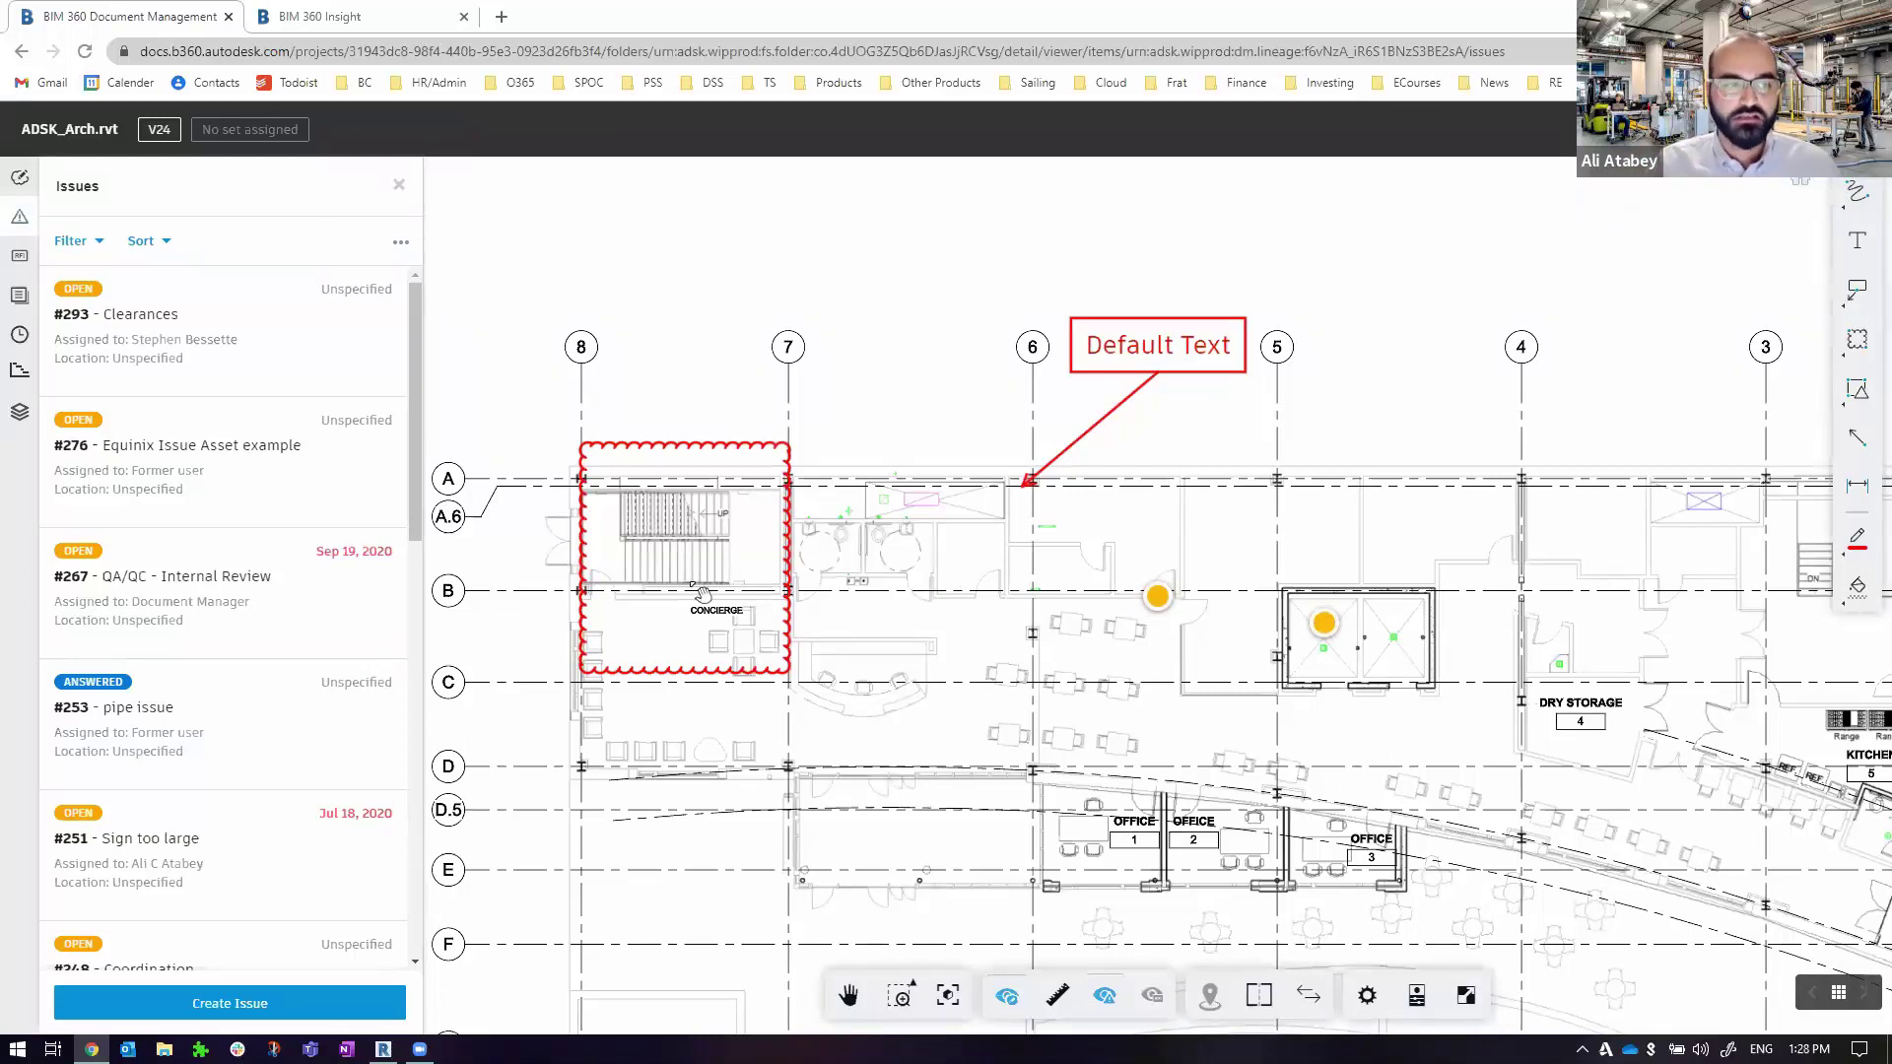
pyautogui.click(218, 339)
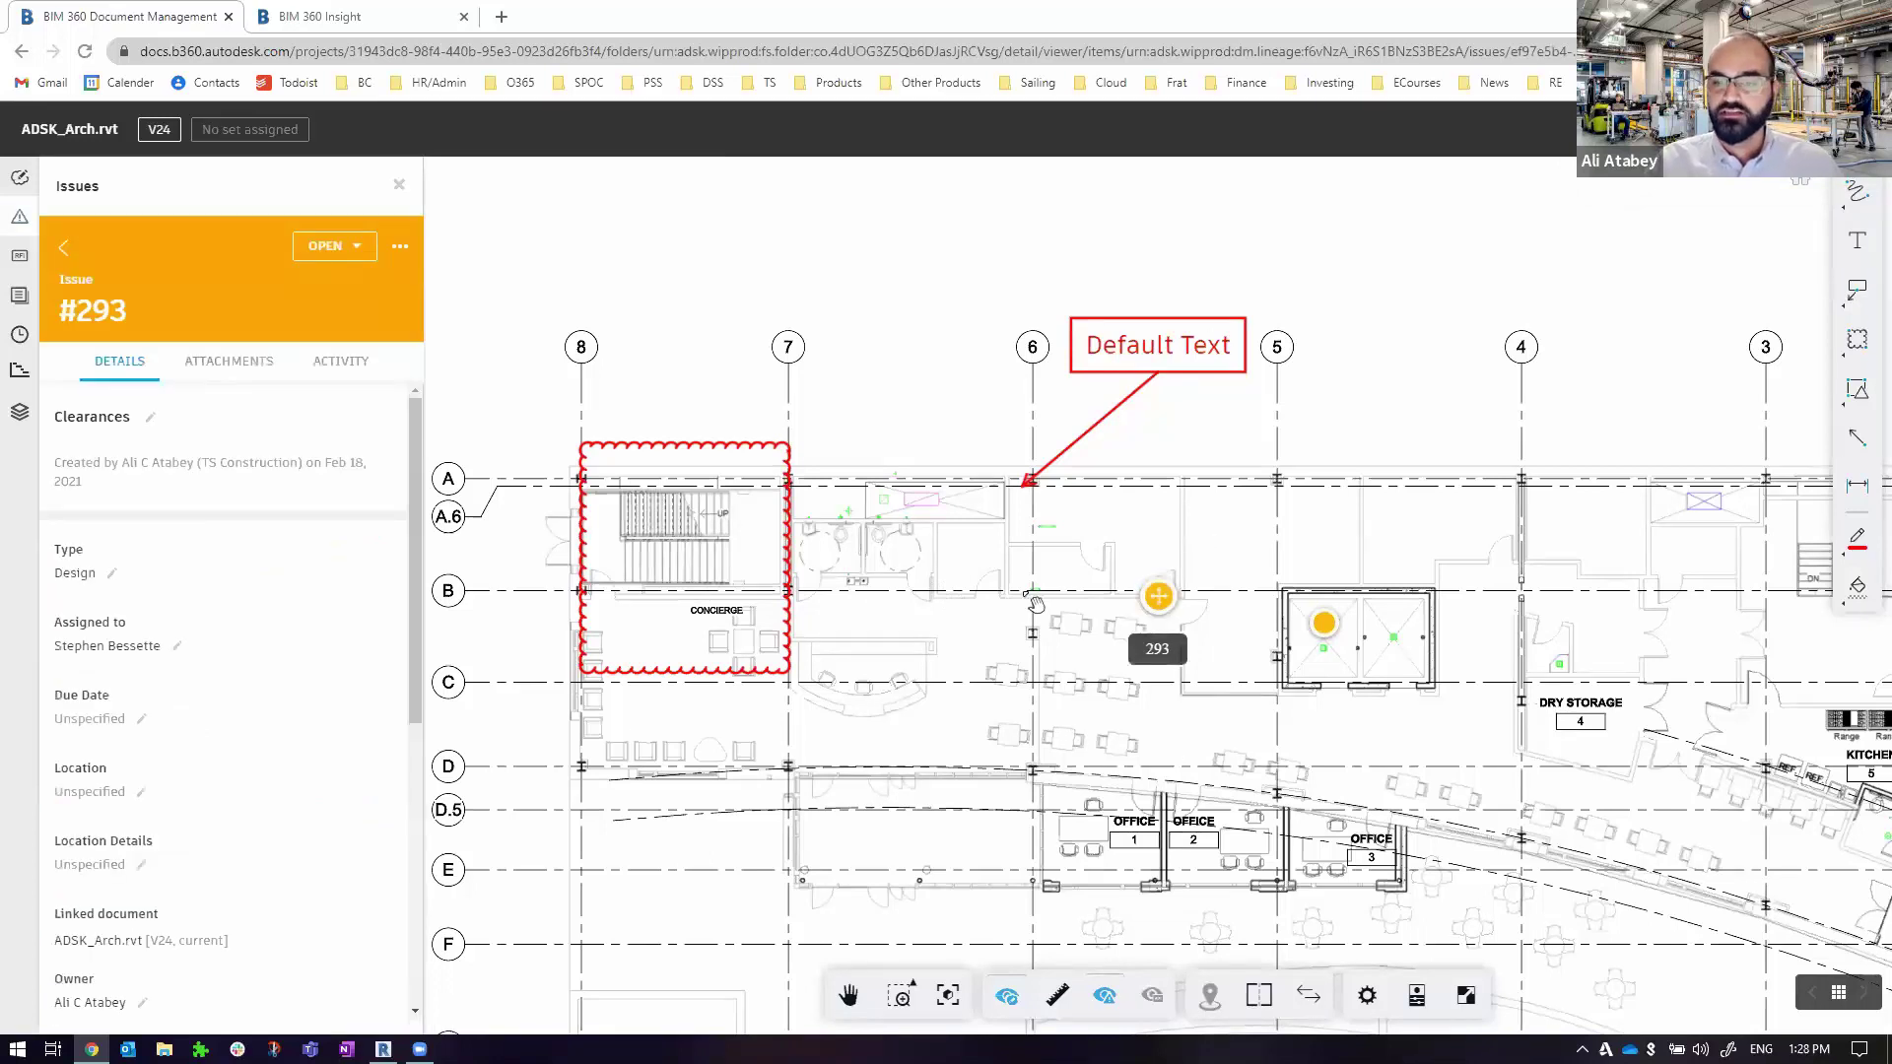
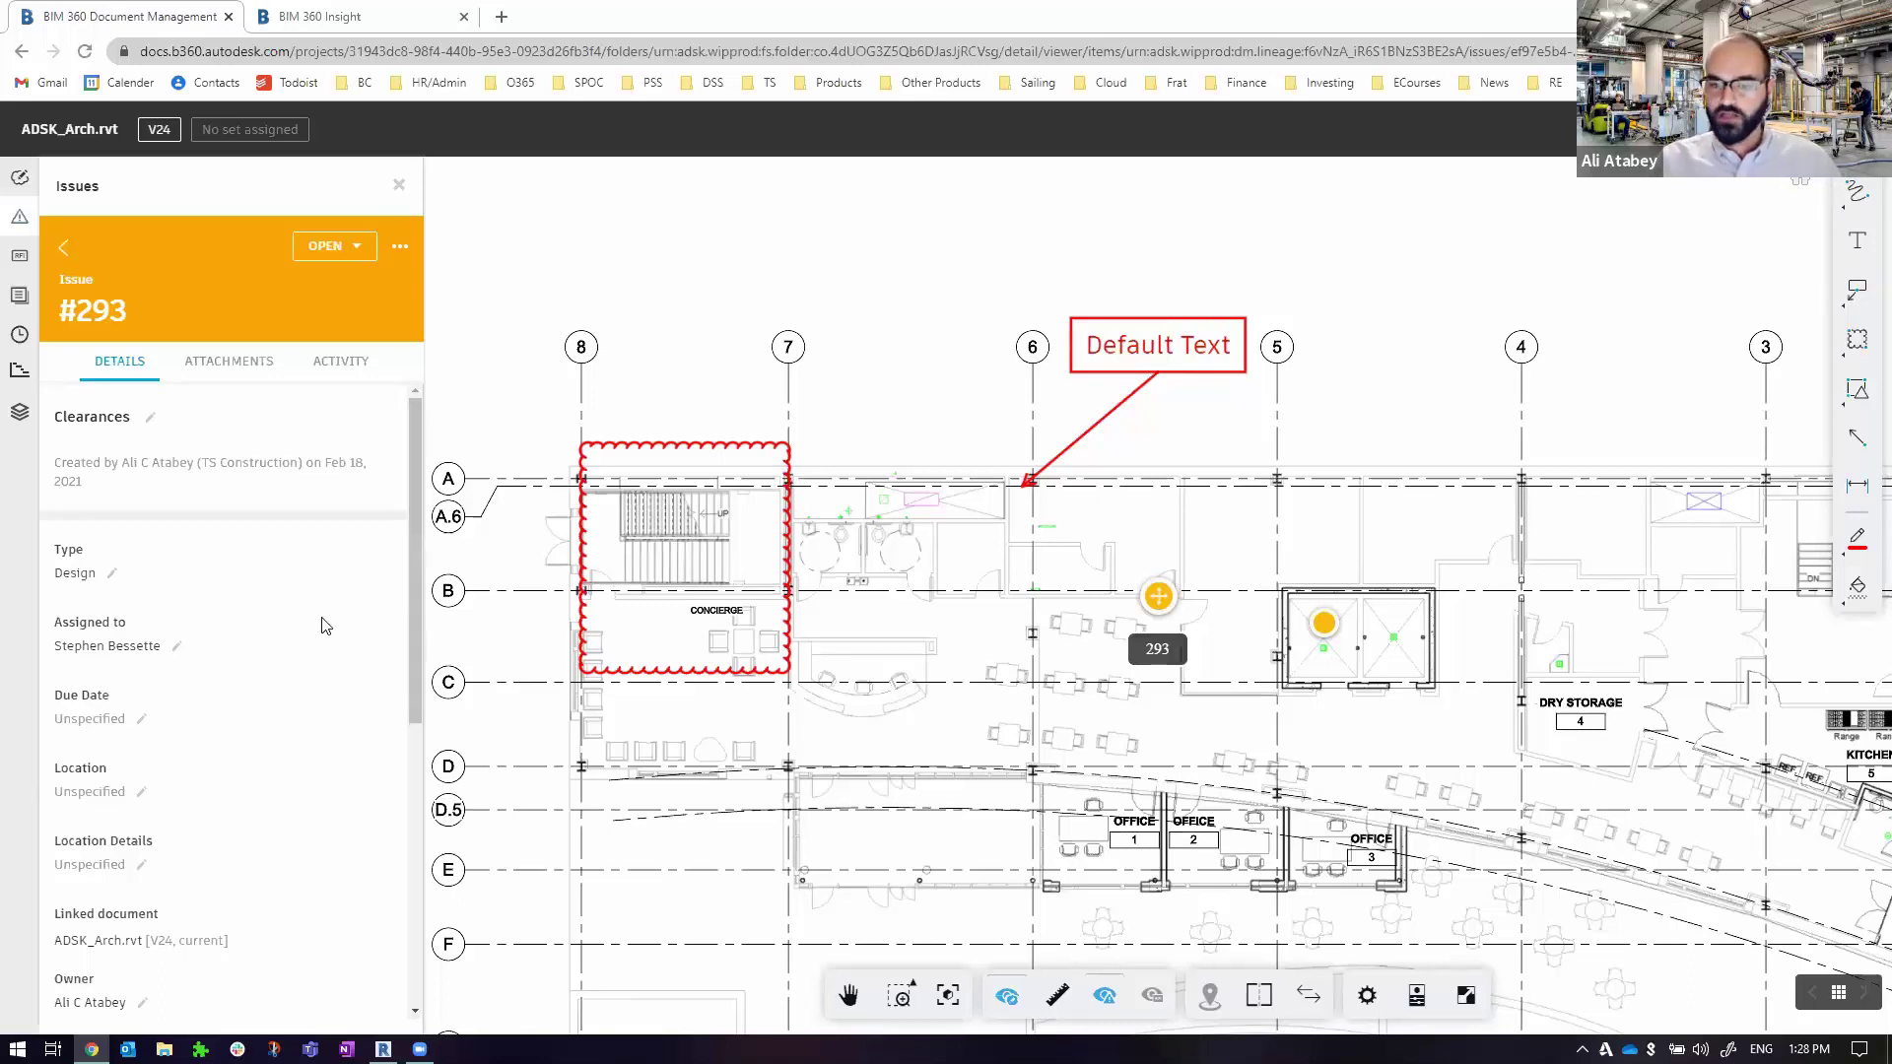
# Check issue #293's Attachments, then show its Activity history
pyautogui.click(221, 364)
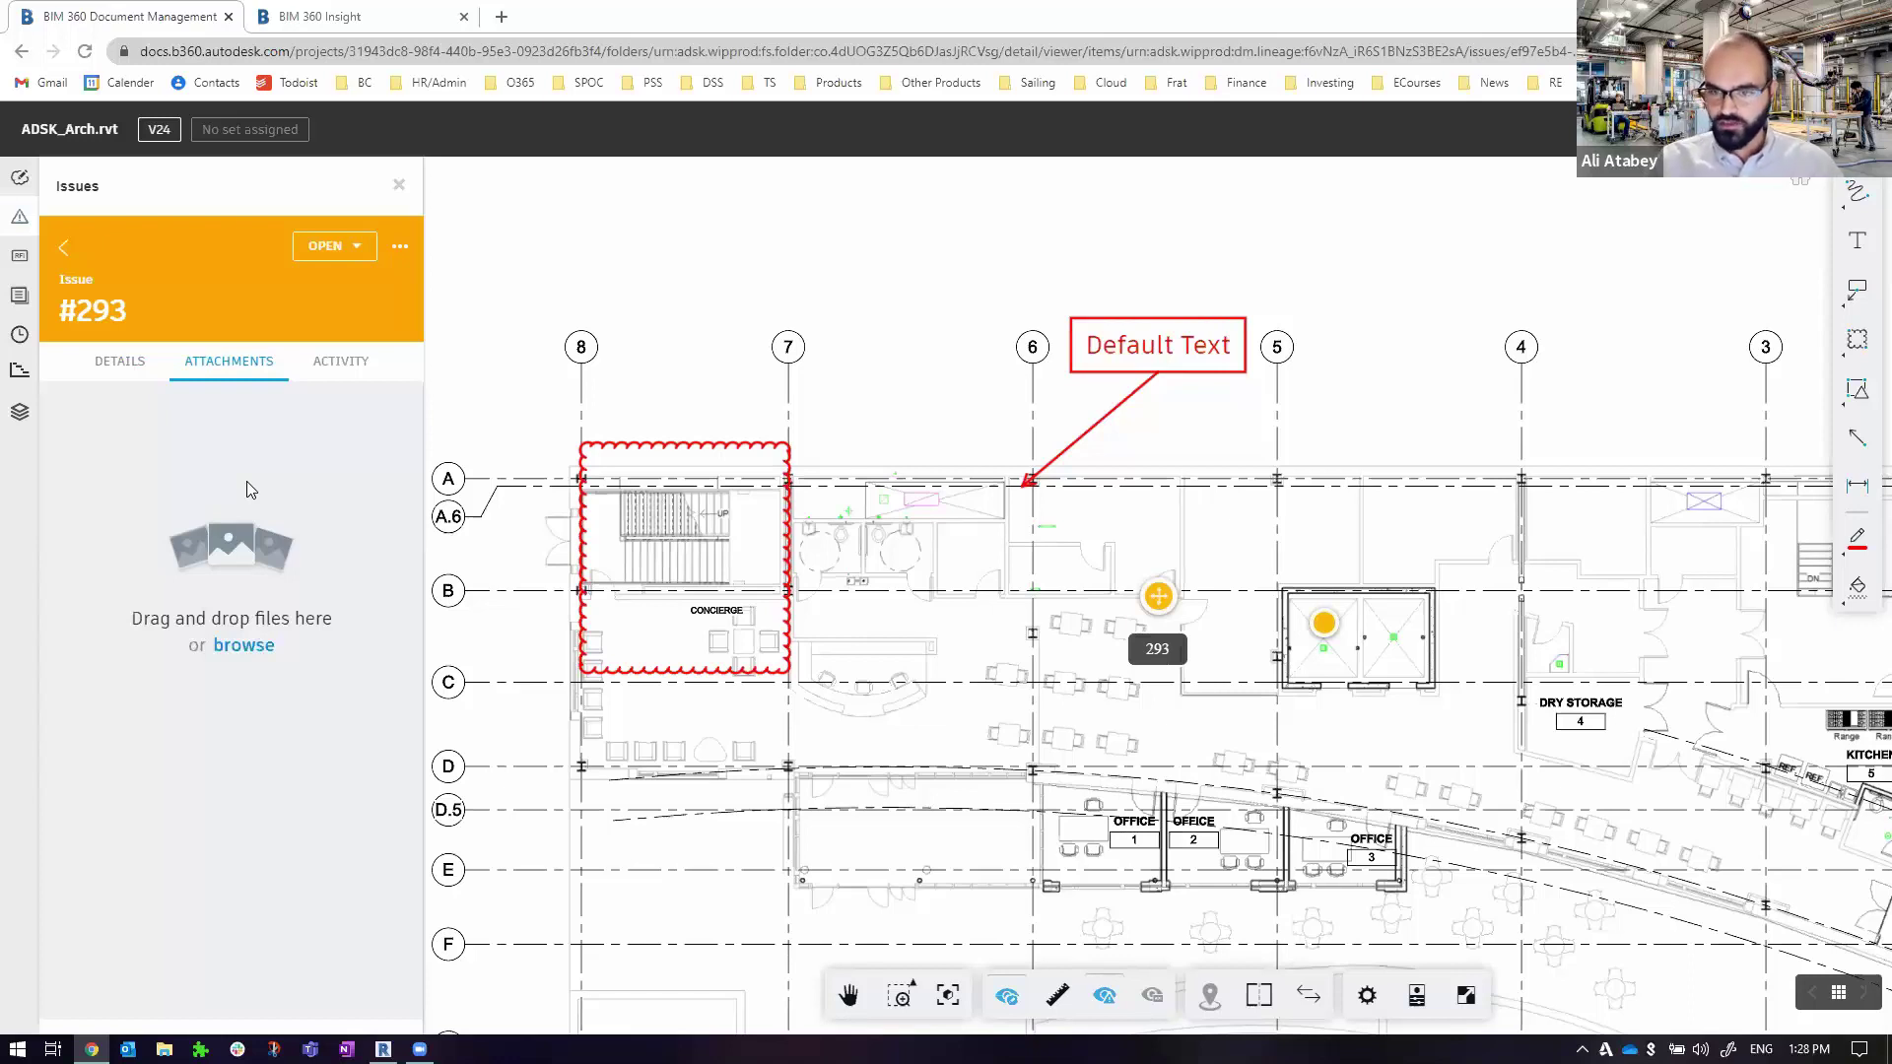
pyautogui.click(326, 373)
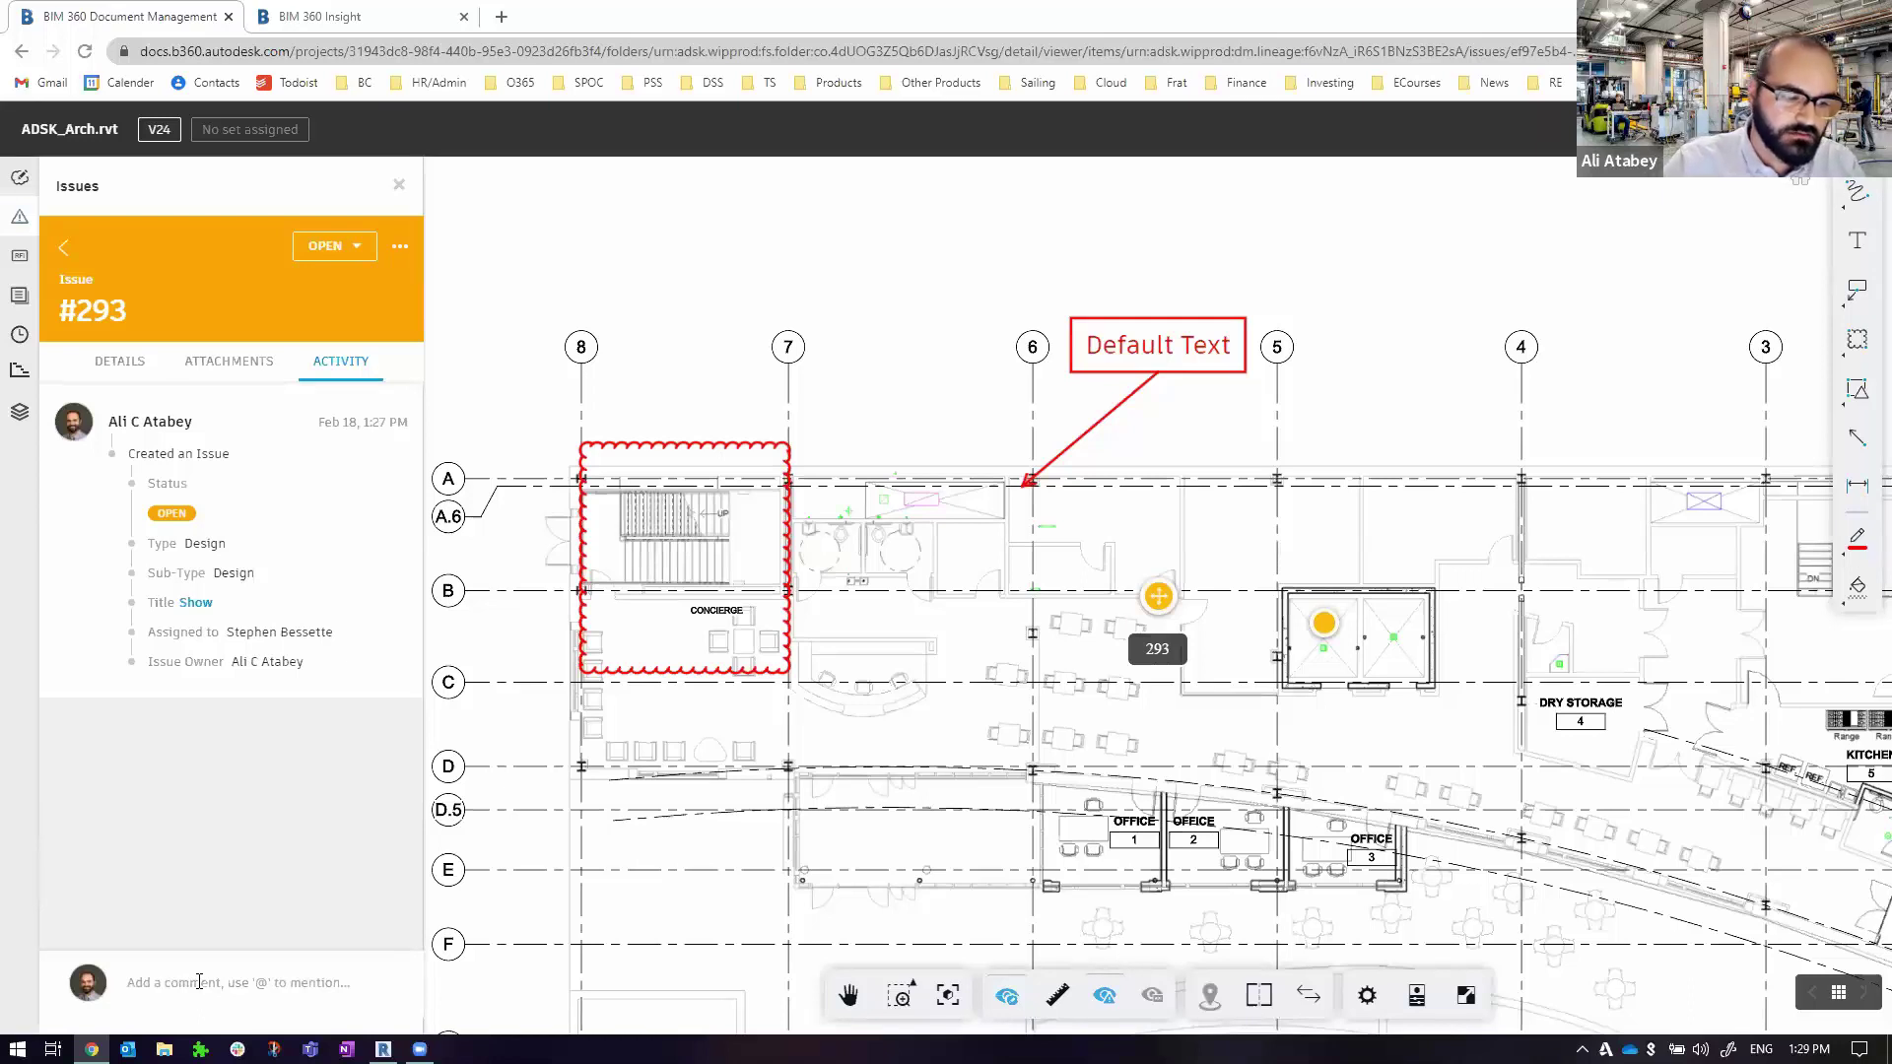
# Post a 'test' comment on issue #293 that @-mentions the issue's assignee
pyautogui.click(199, 981)
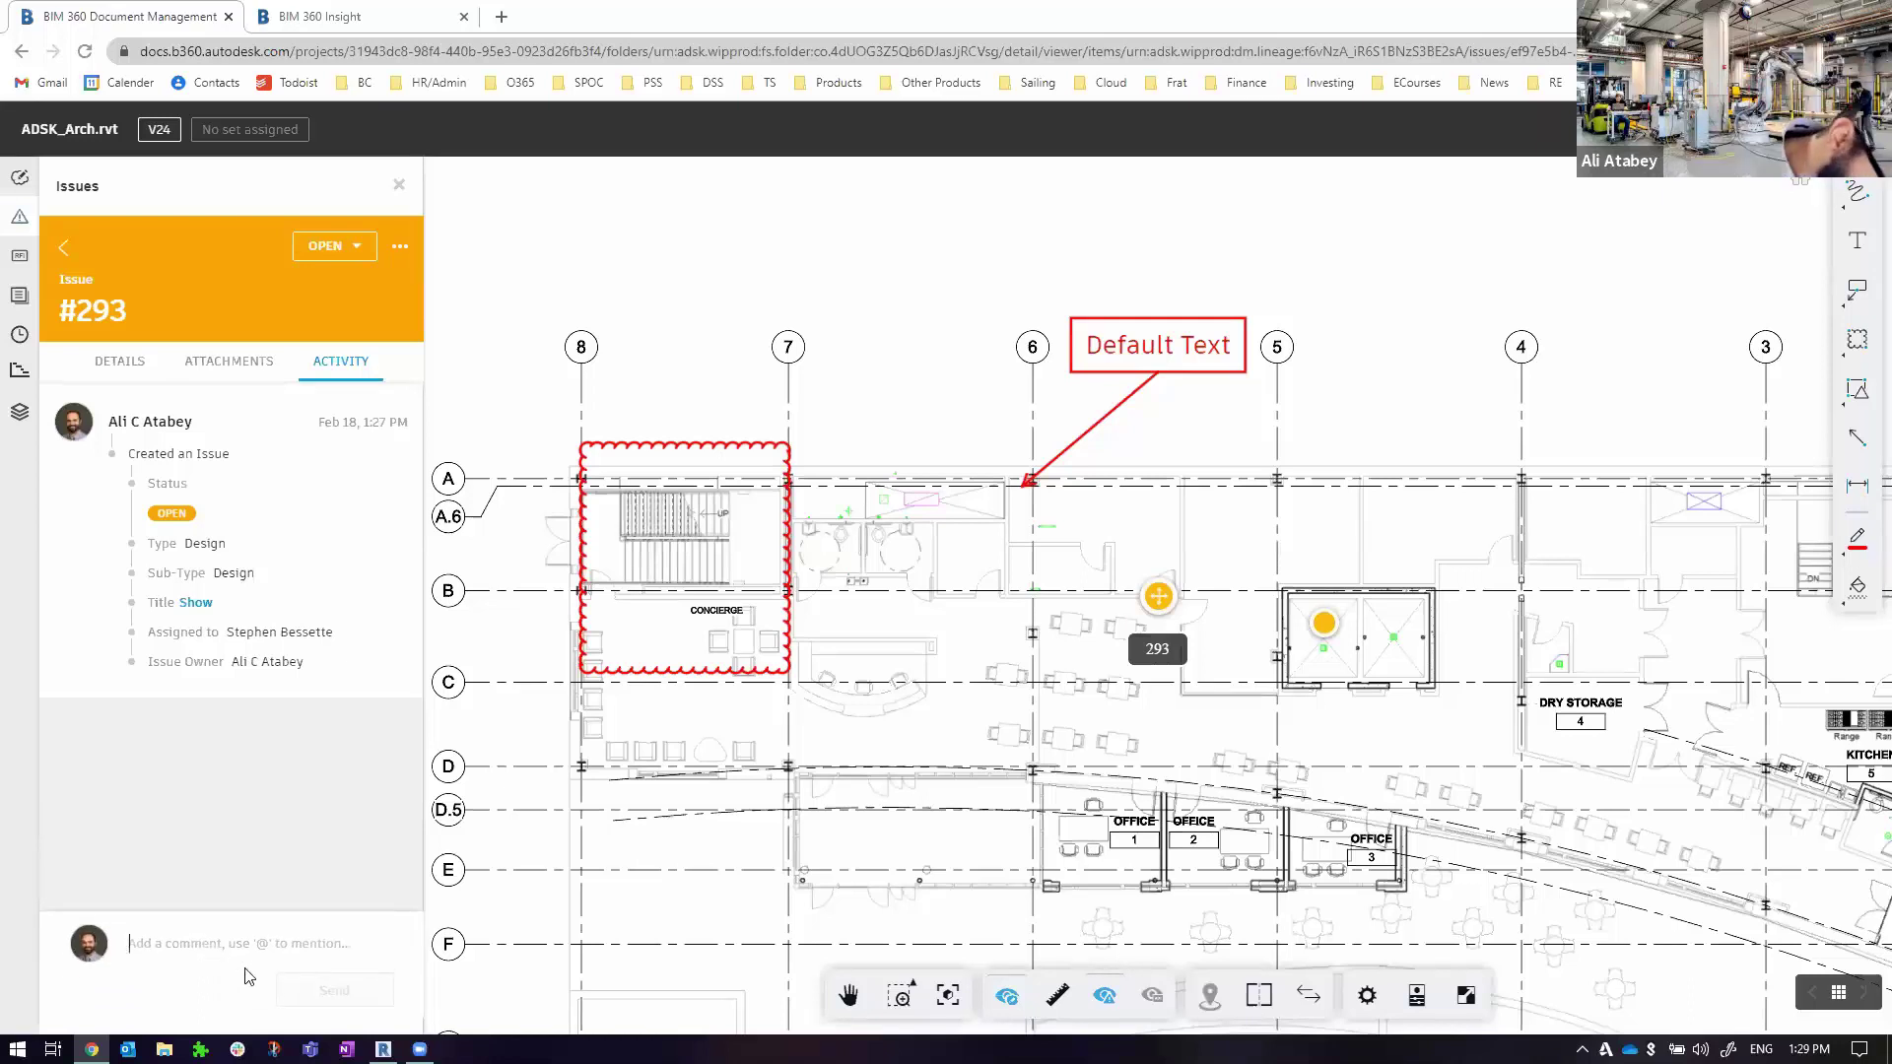
pyautogui.write('@ste')
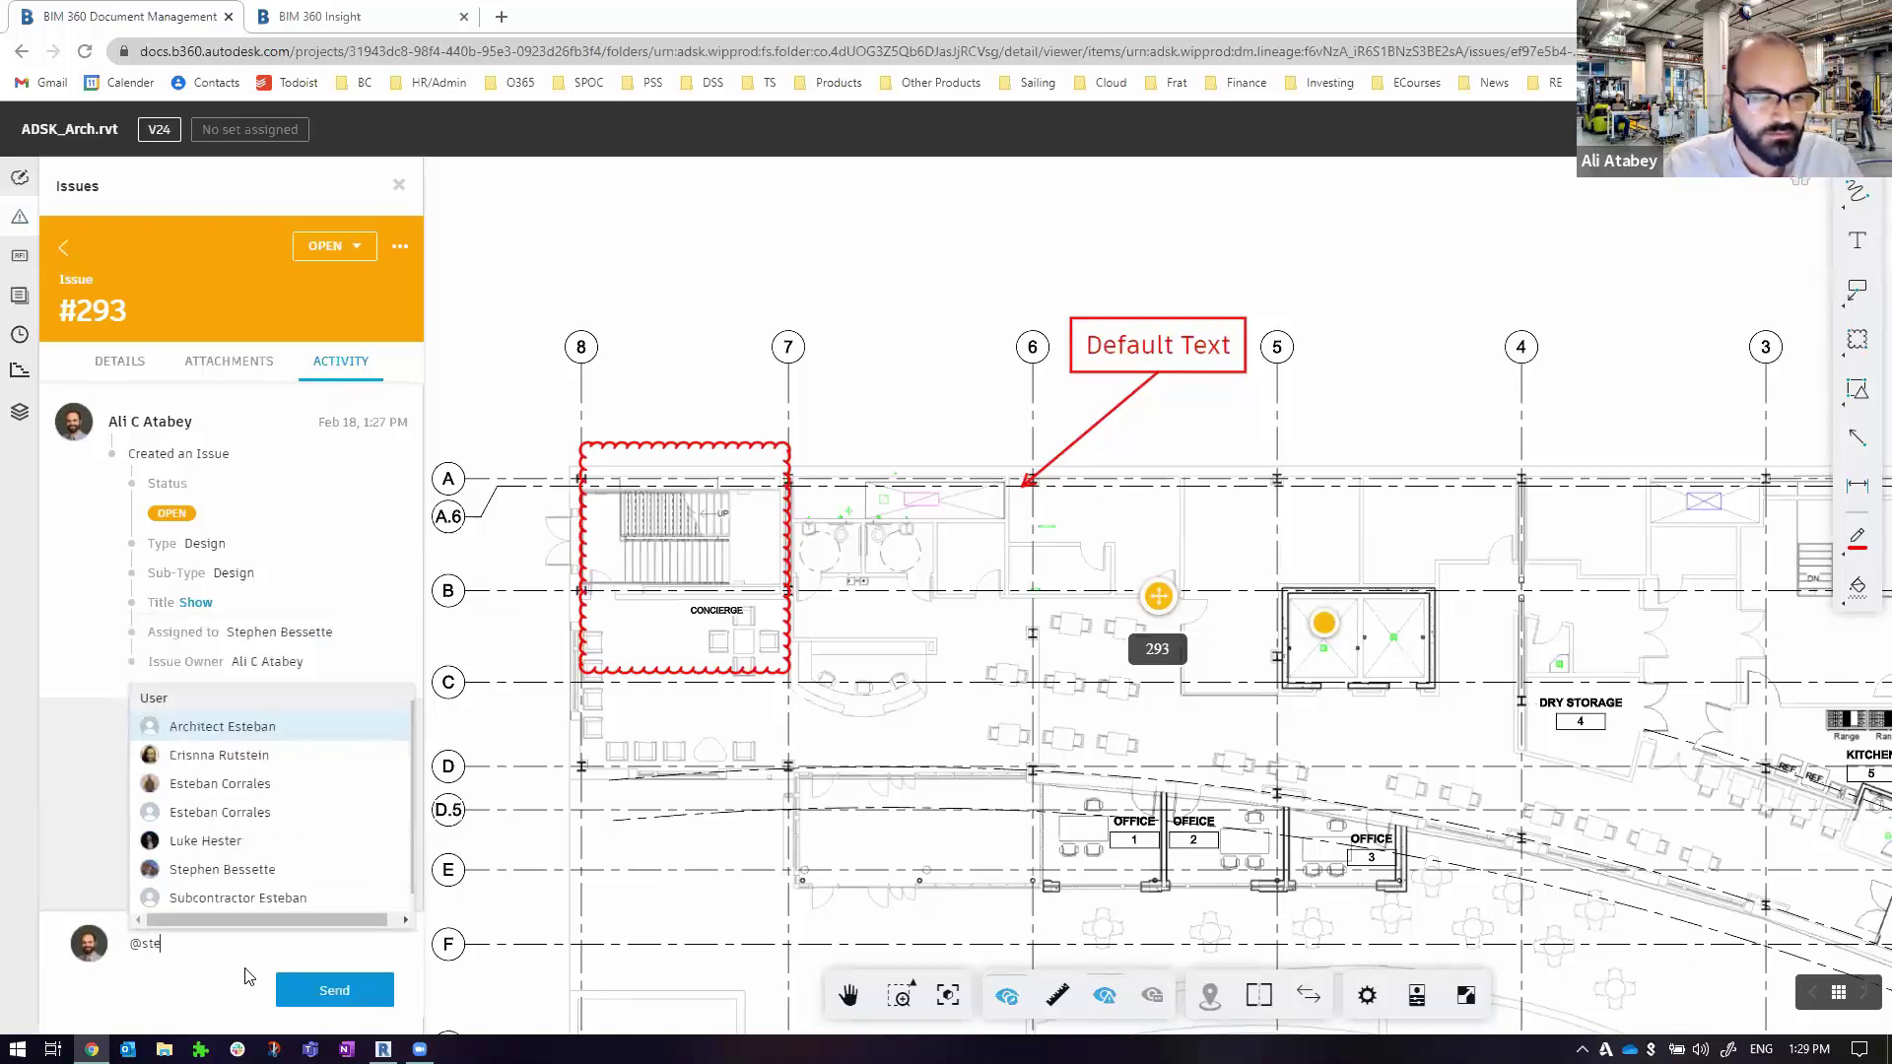
pyautogui.press('Down')
pyautogui.press('Down')
pyautogui.press('Down')
pyautogui.press('Down')
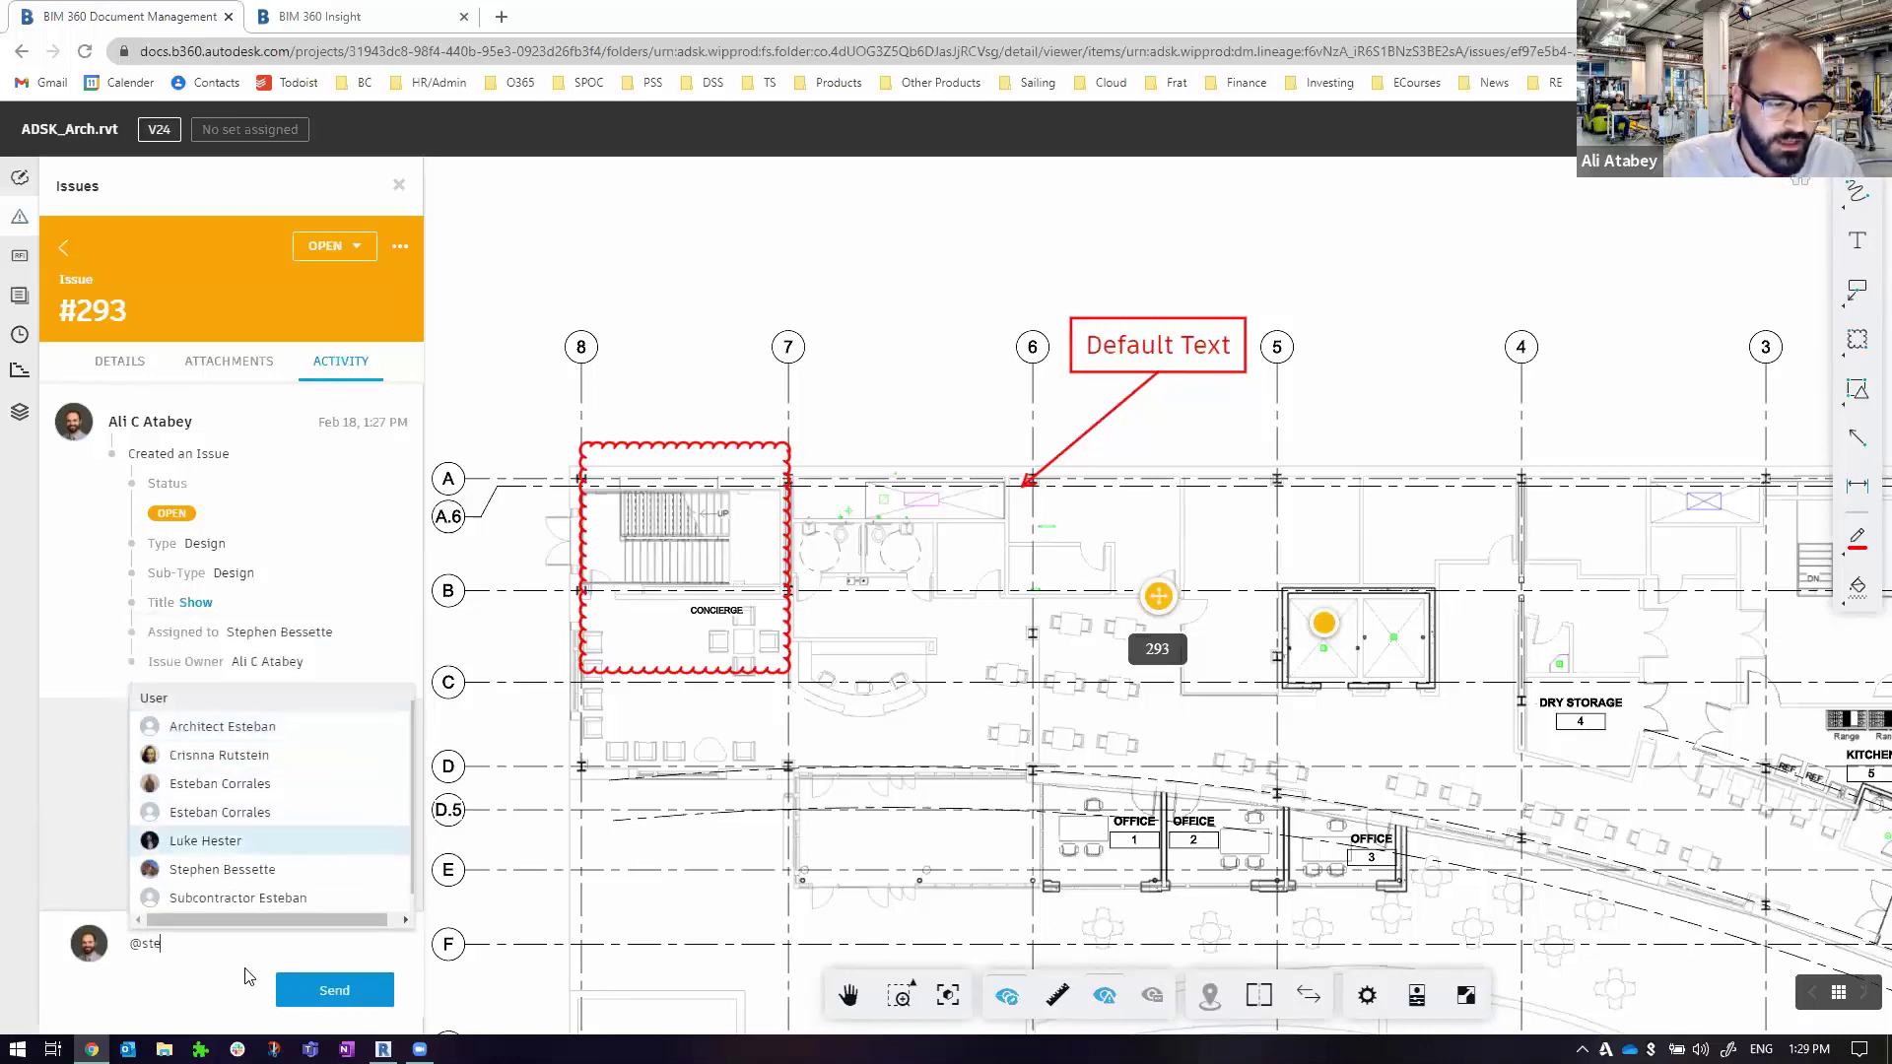
pyautogui.press('Down')
pyautogui.press('Return')
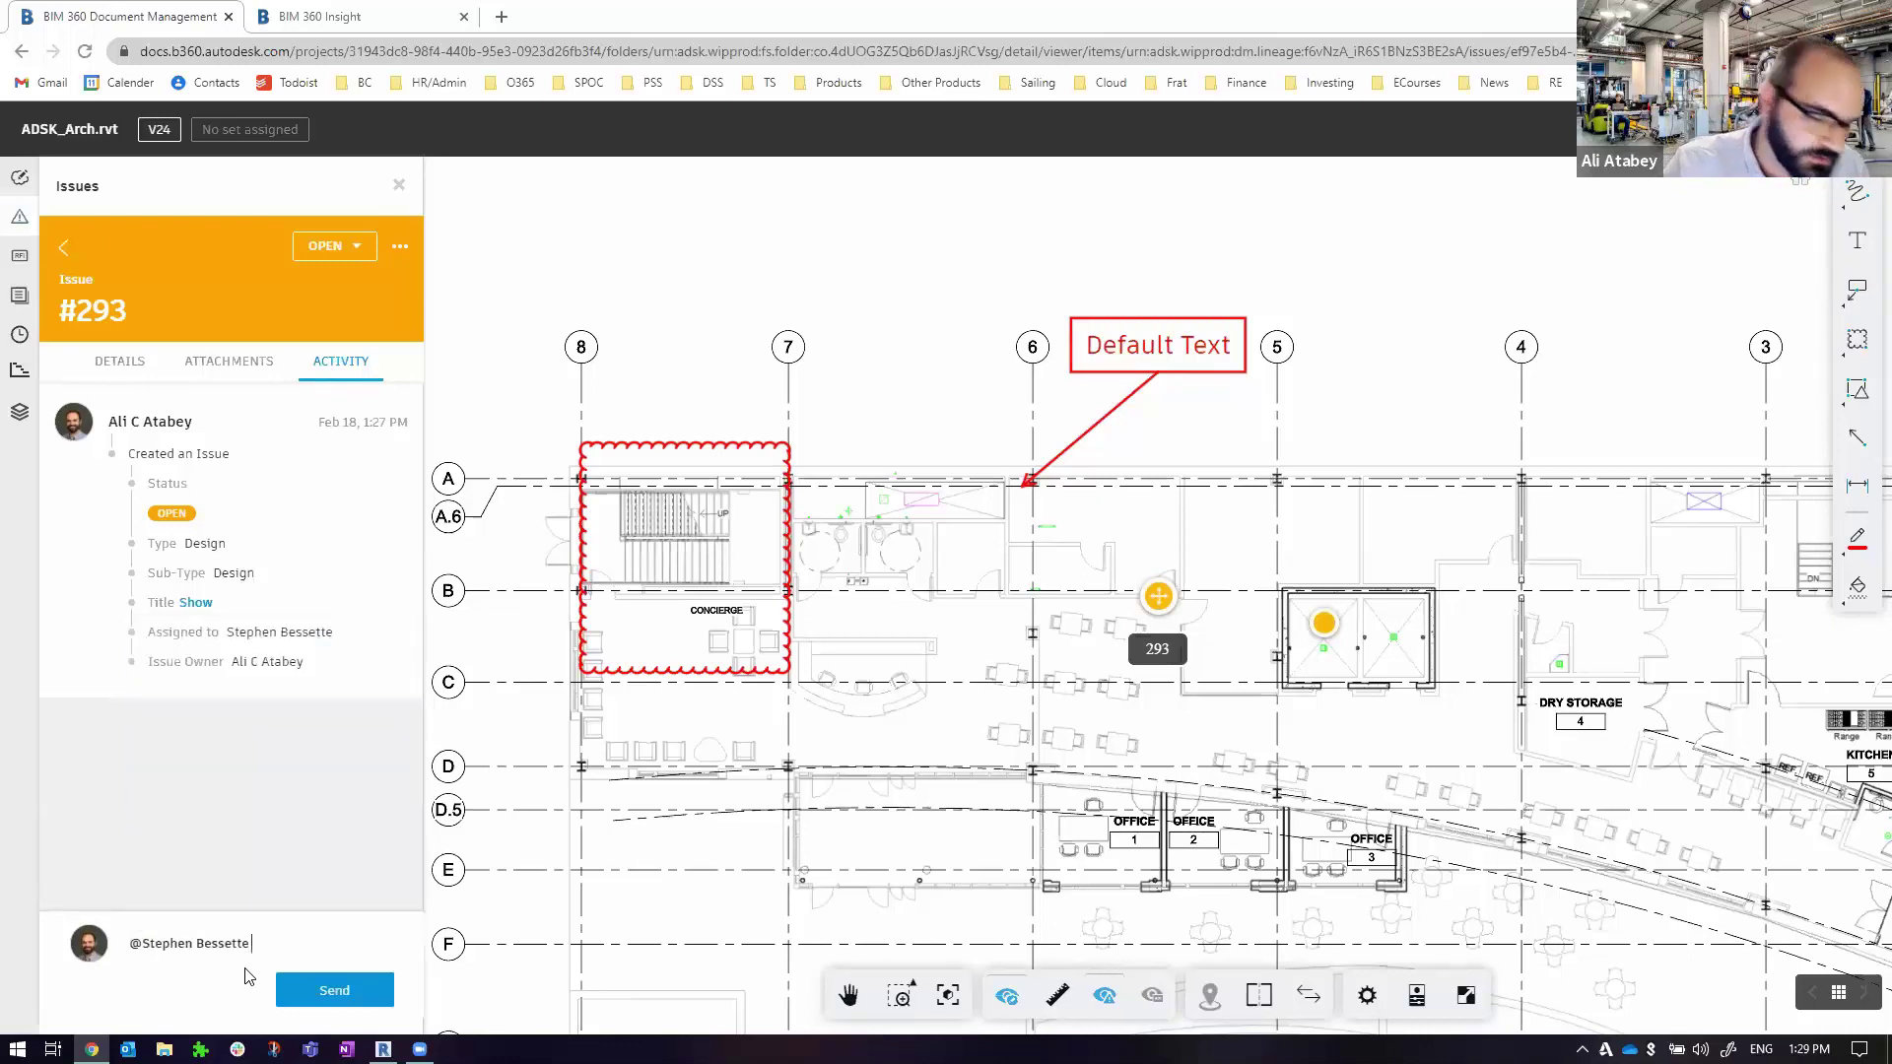
pyautogui.write('test')
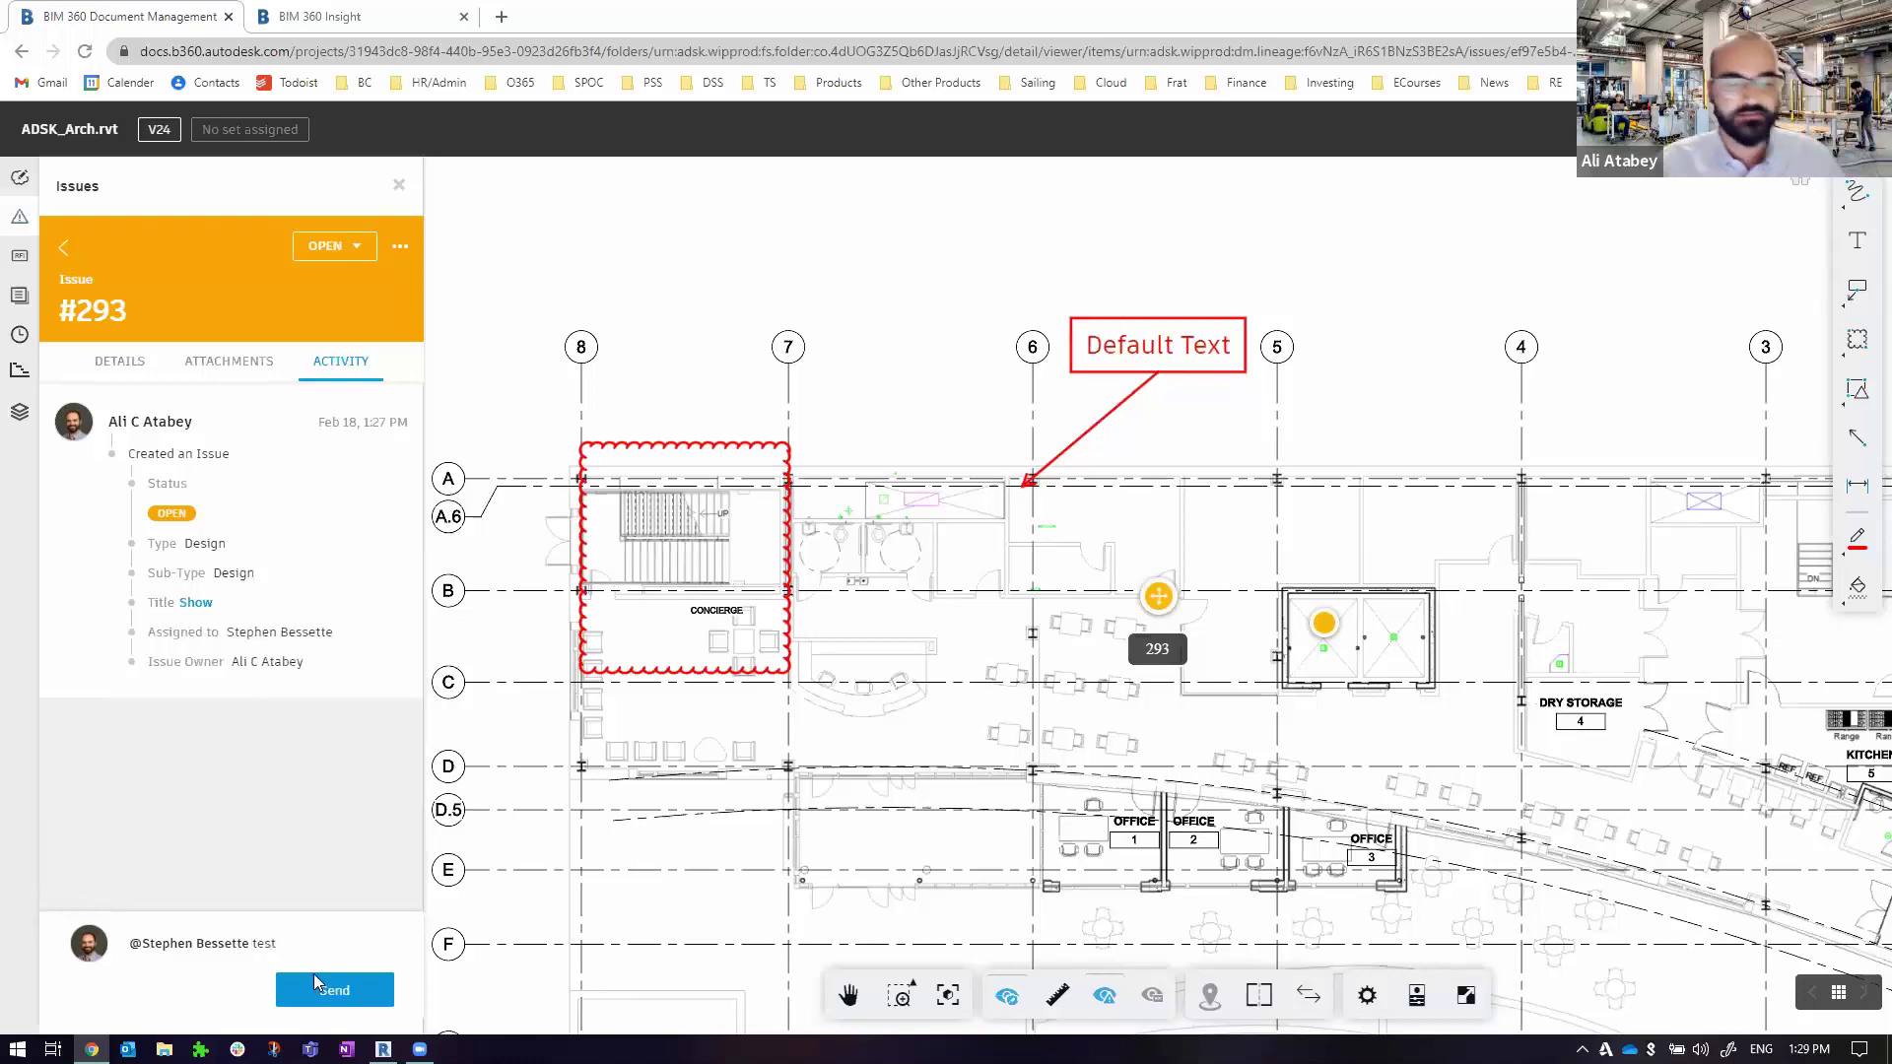
pyautogui.click(313, 976)
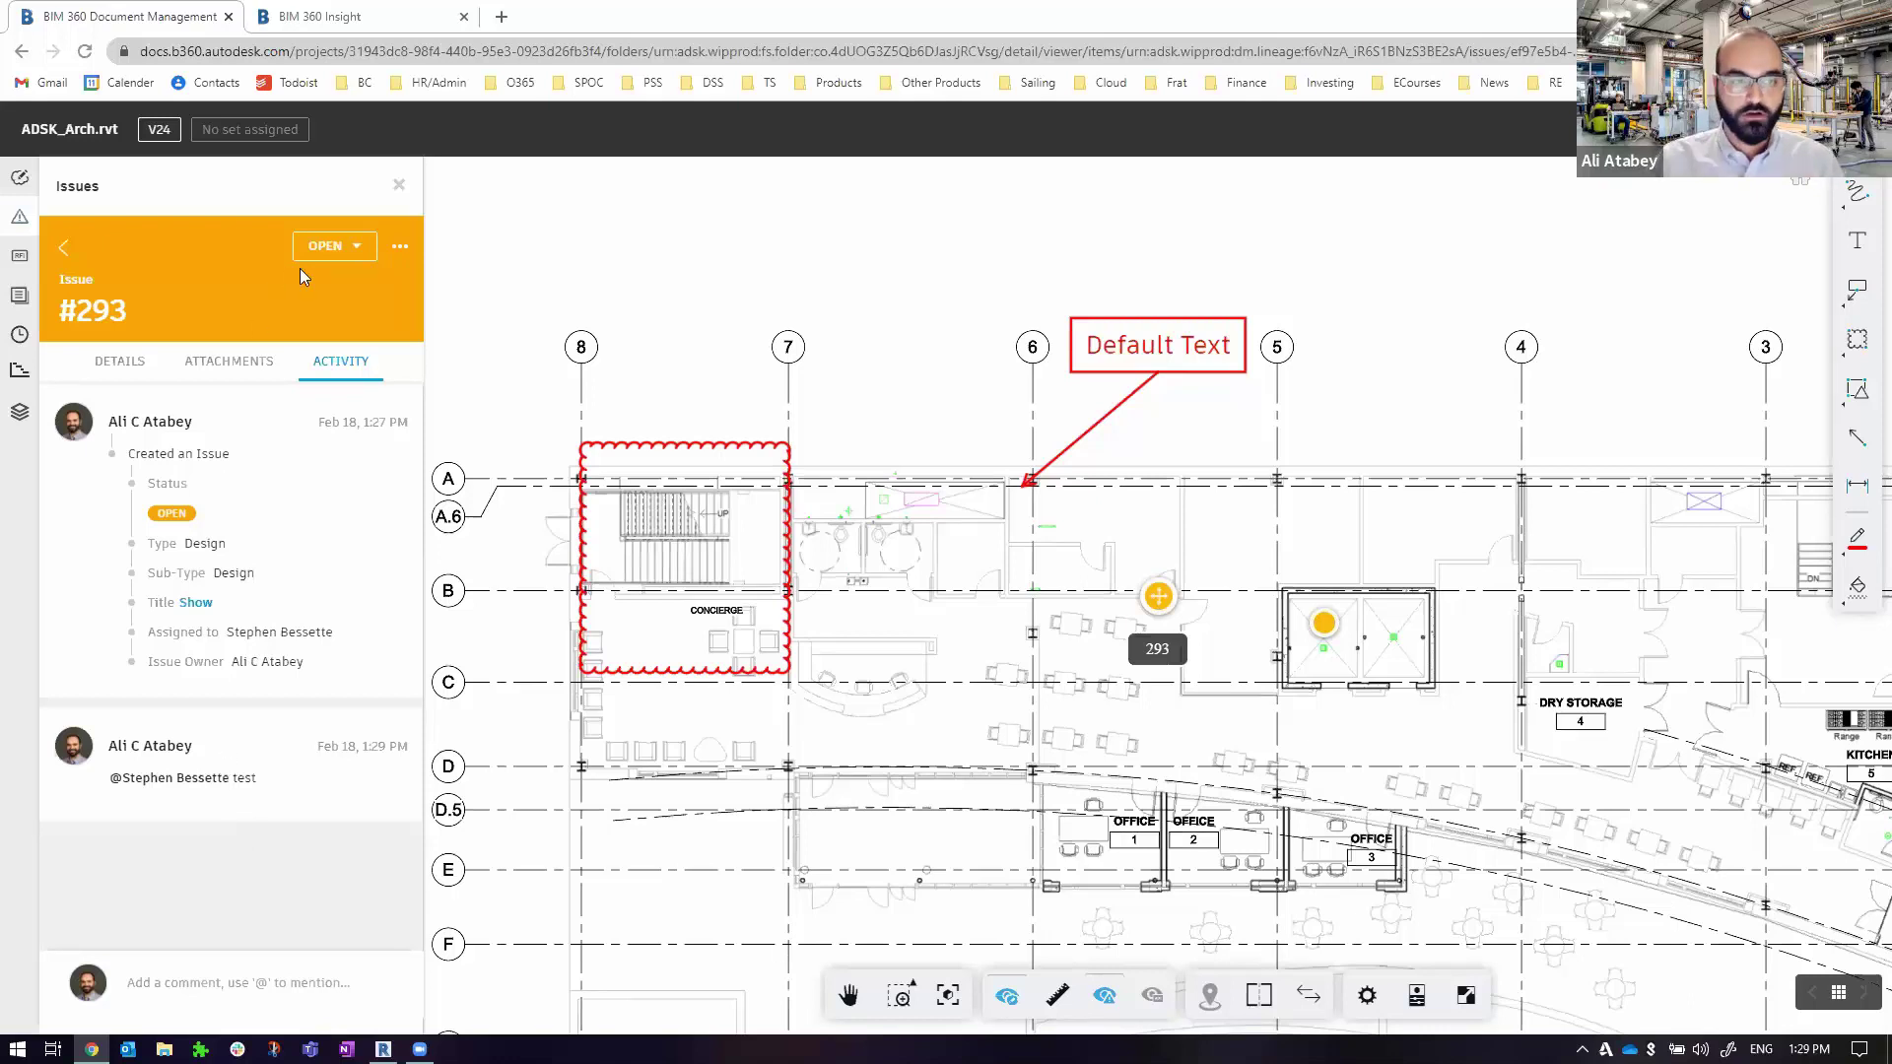
pyautogui.click(331, 248)
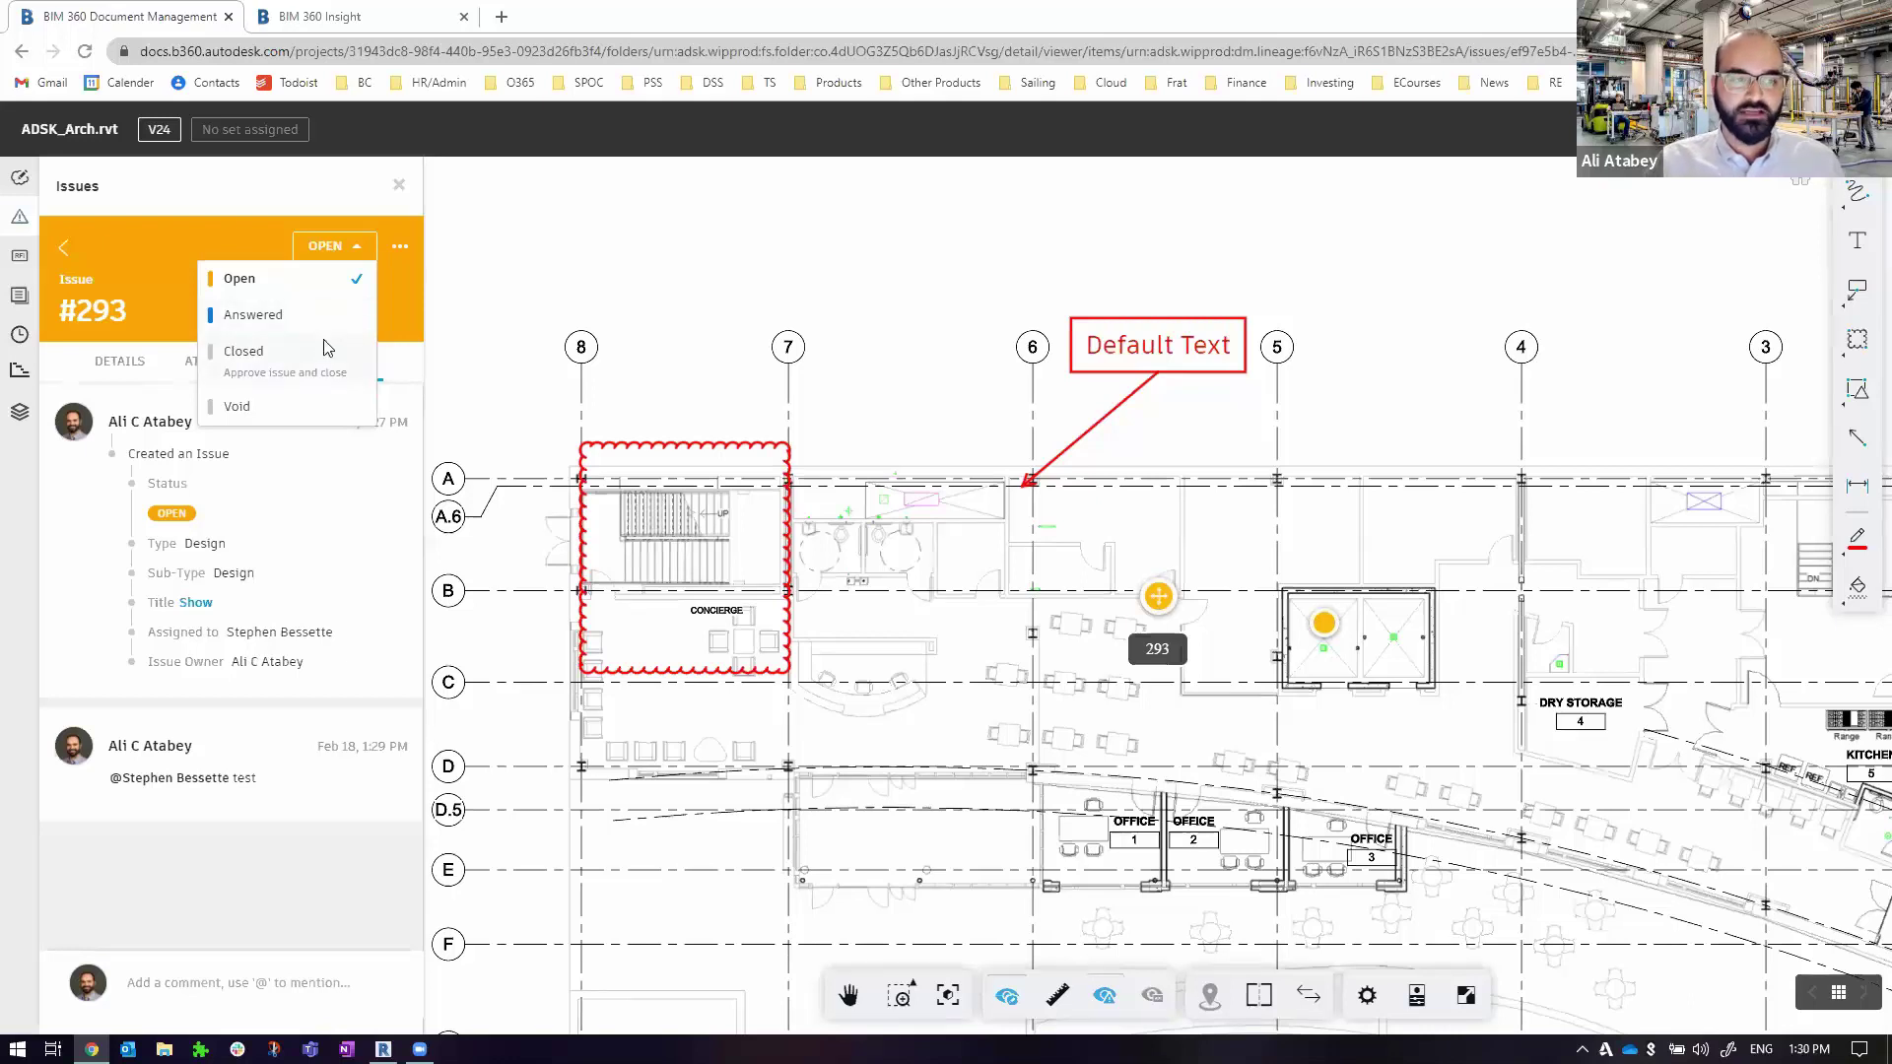
# Set issue #293's status to Closed, confirm with Done, and return to the Issues list
pyautogui.click(327, 347)
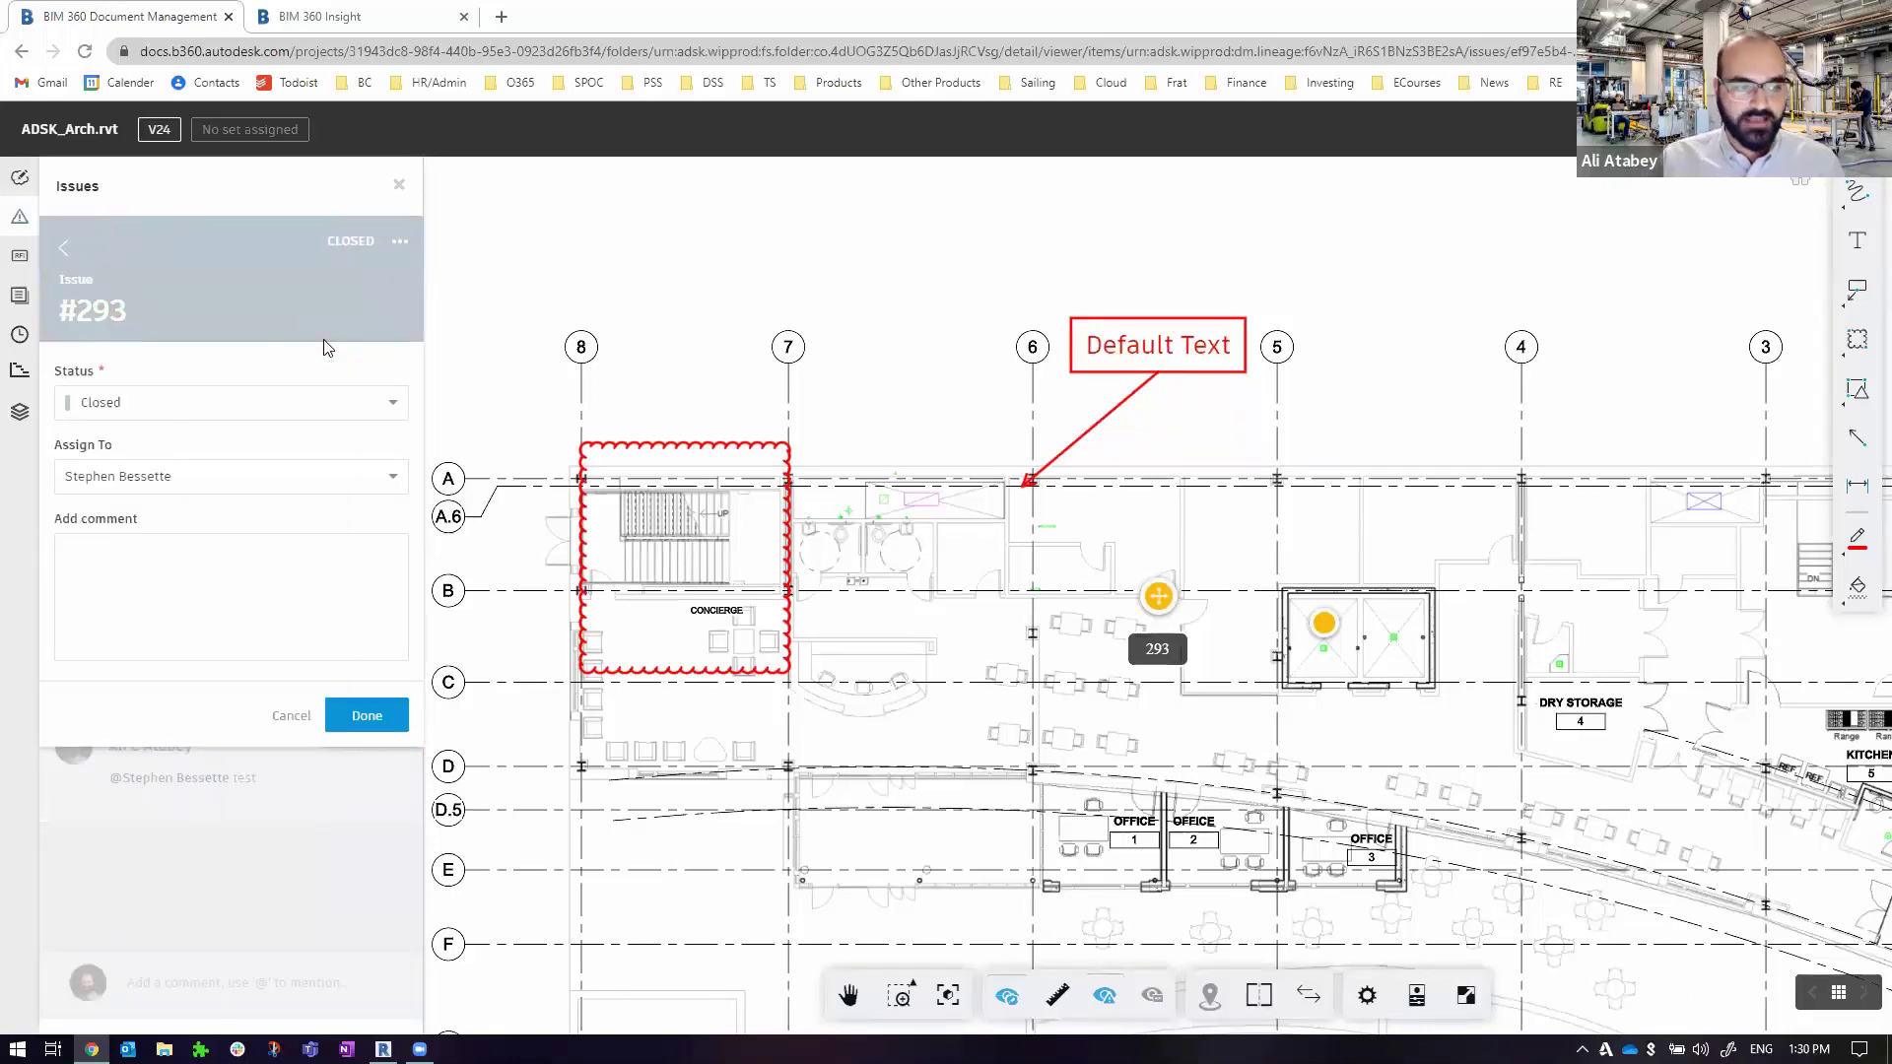
pyautogui.click(316, 552)
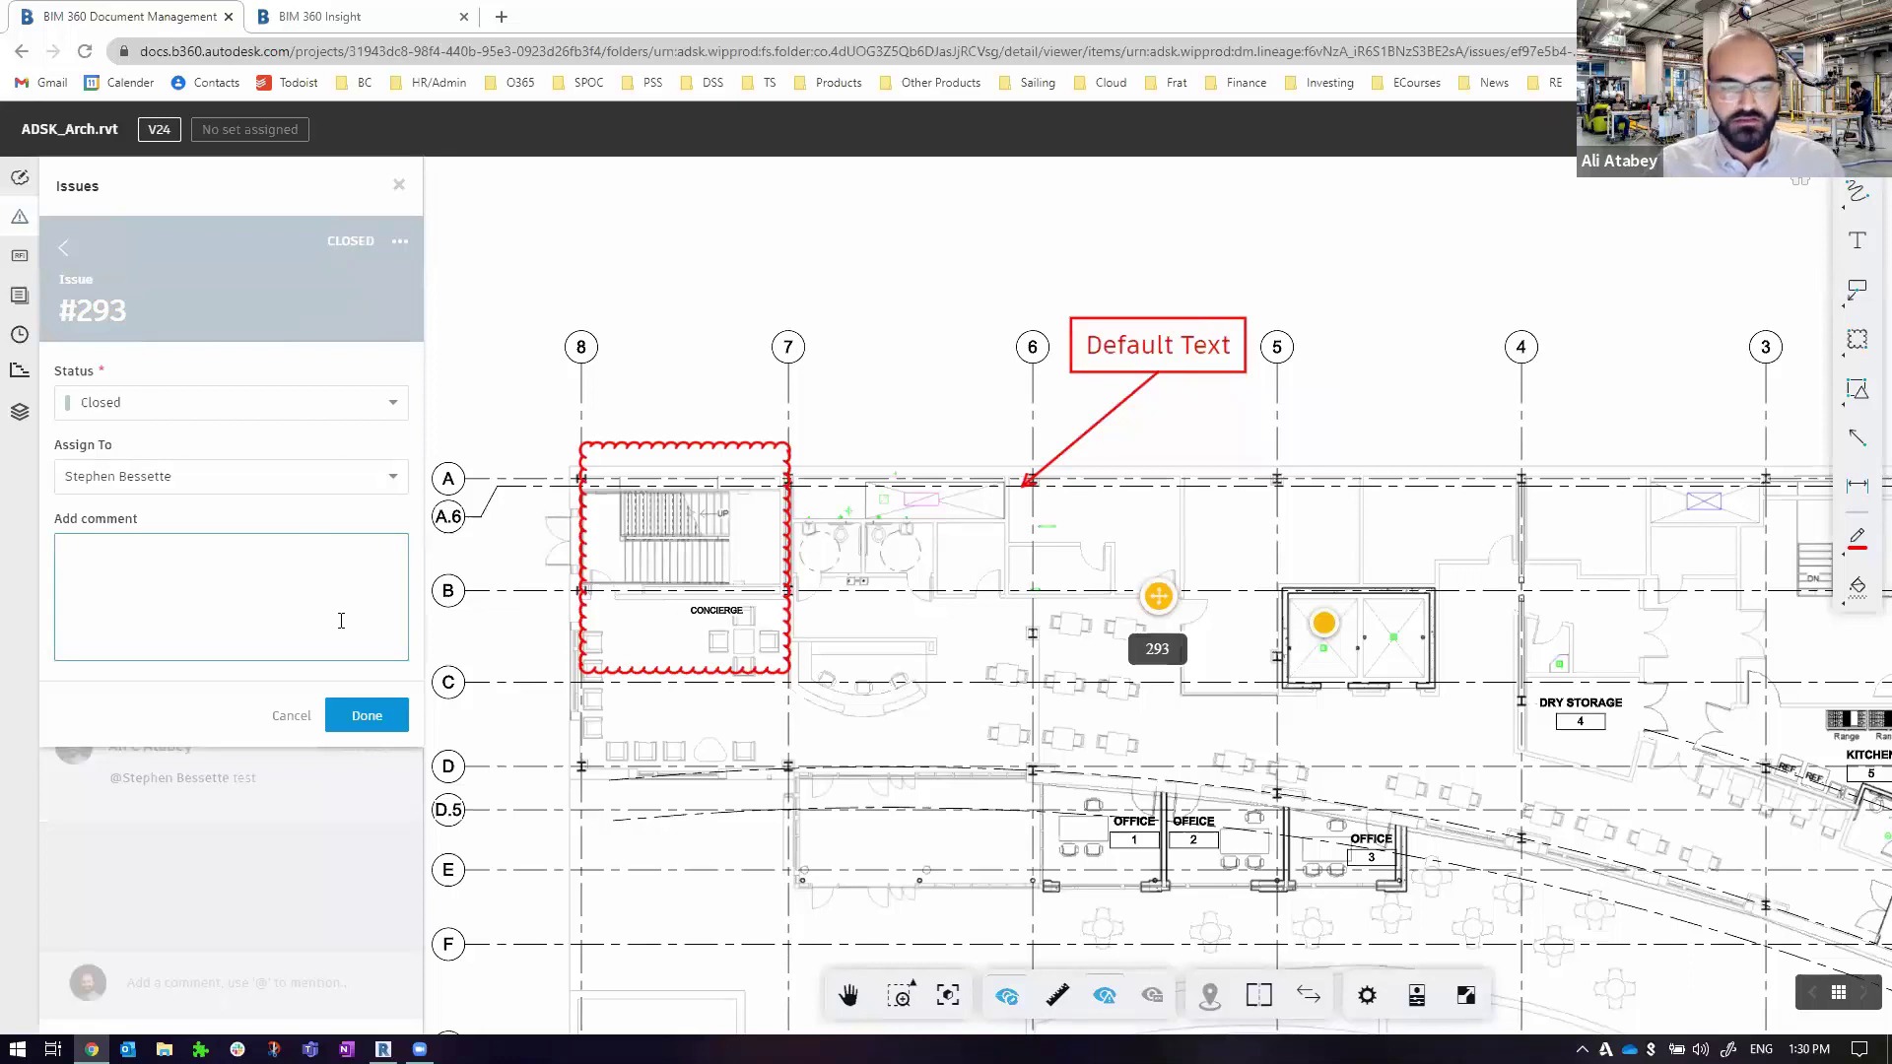
pyautogui.click(367, 716)
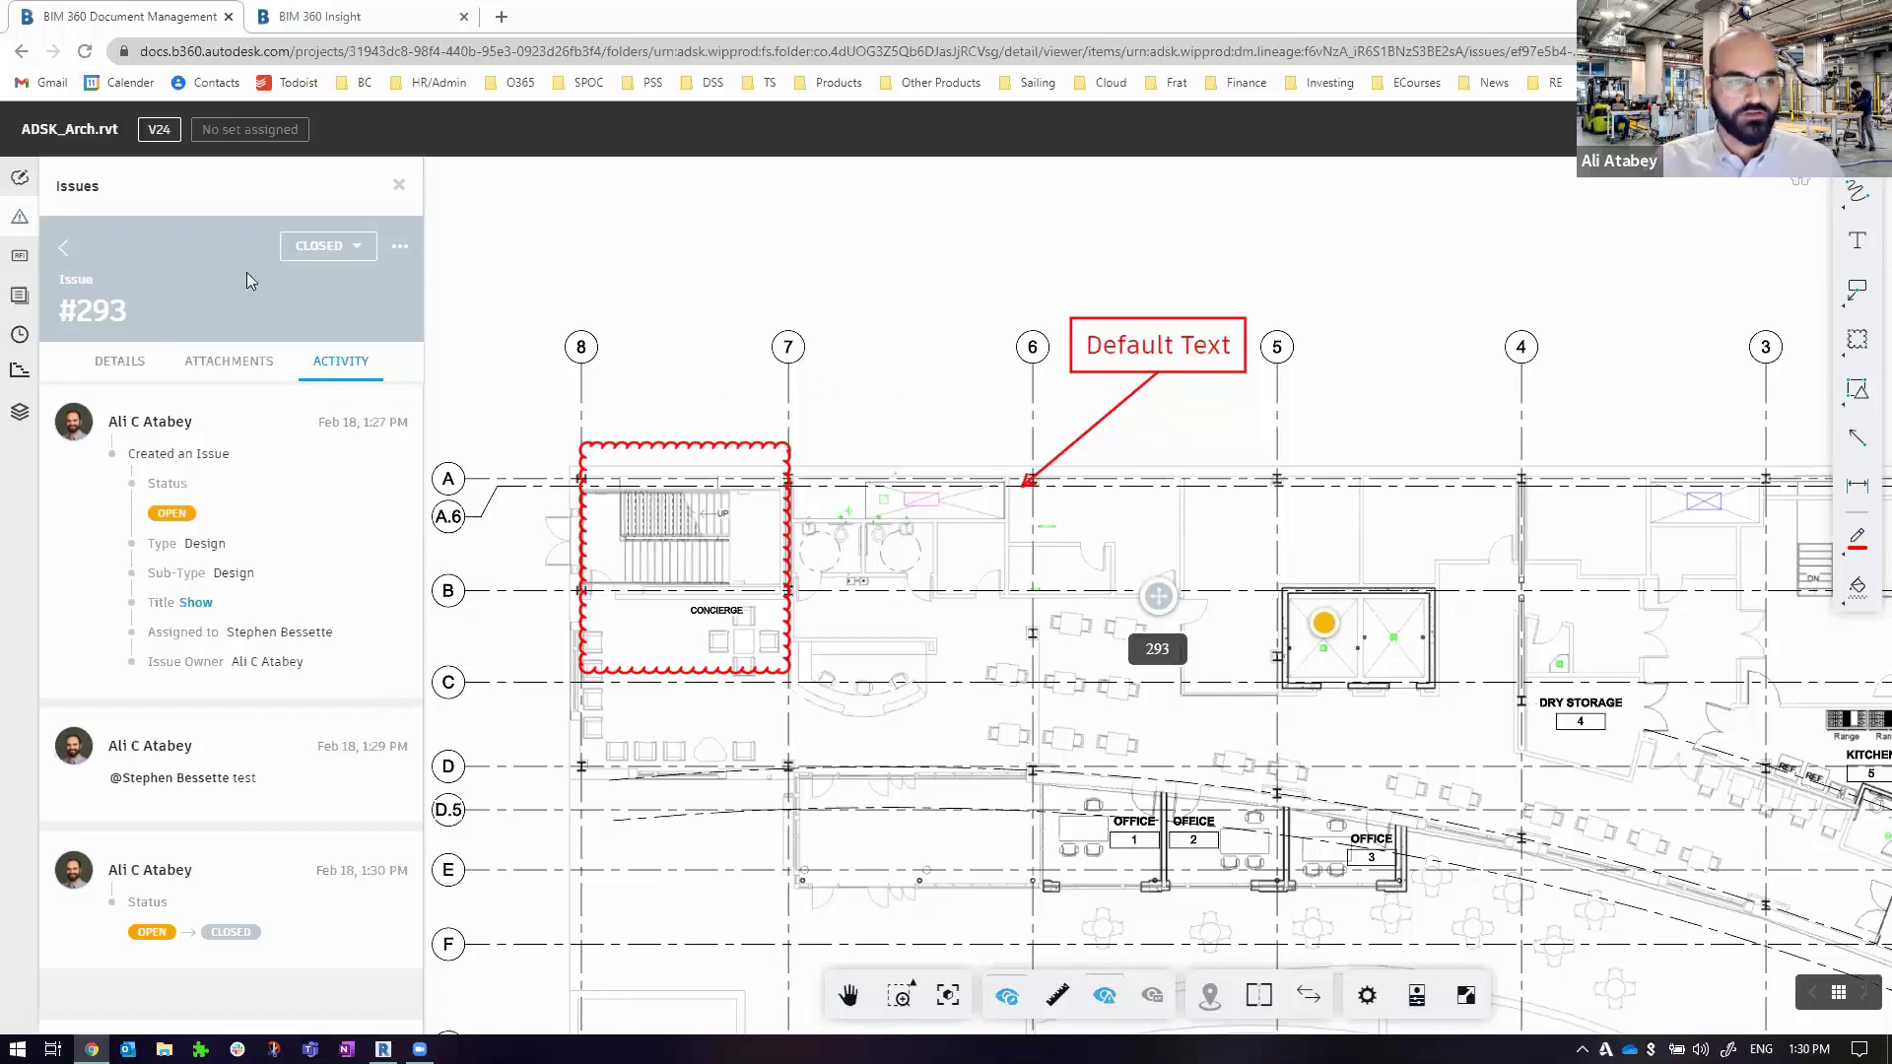
pyautogui.click(59, 246)
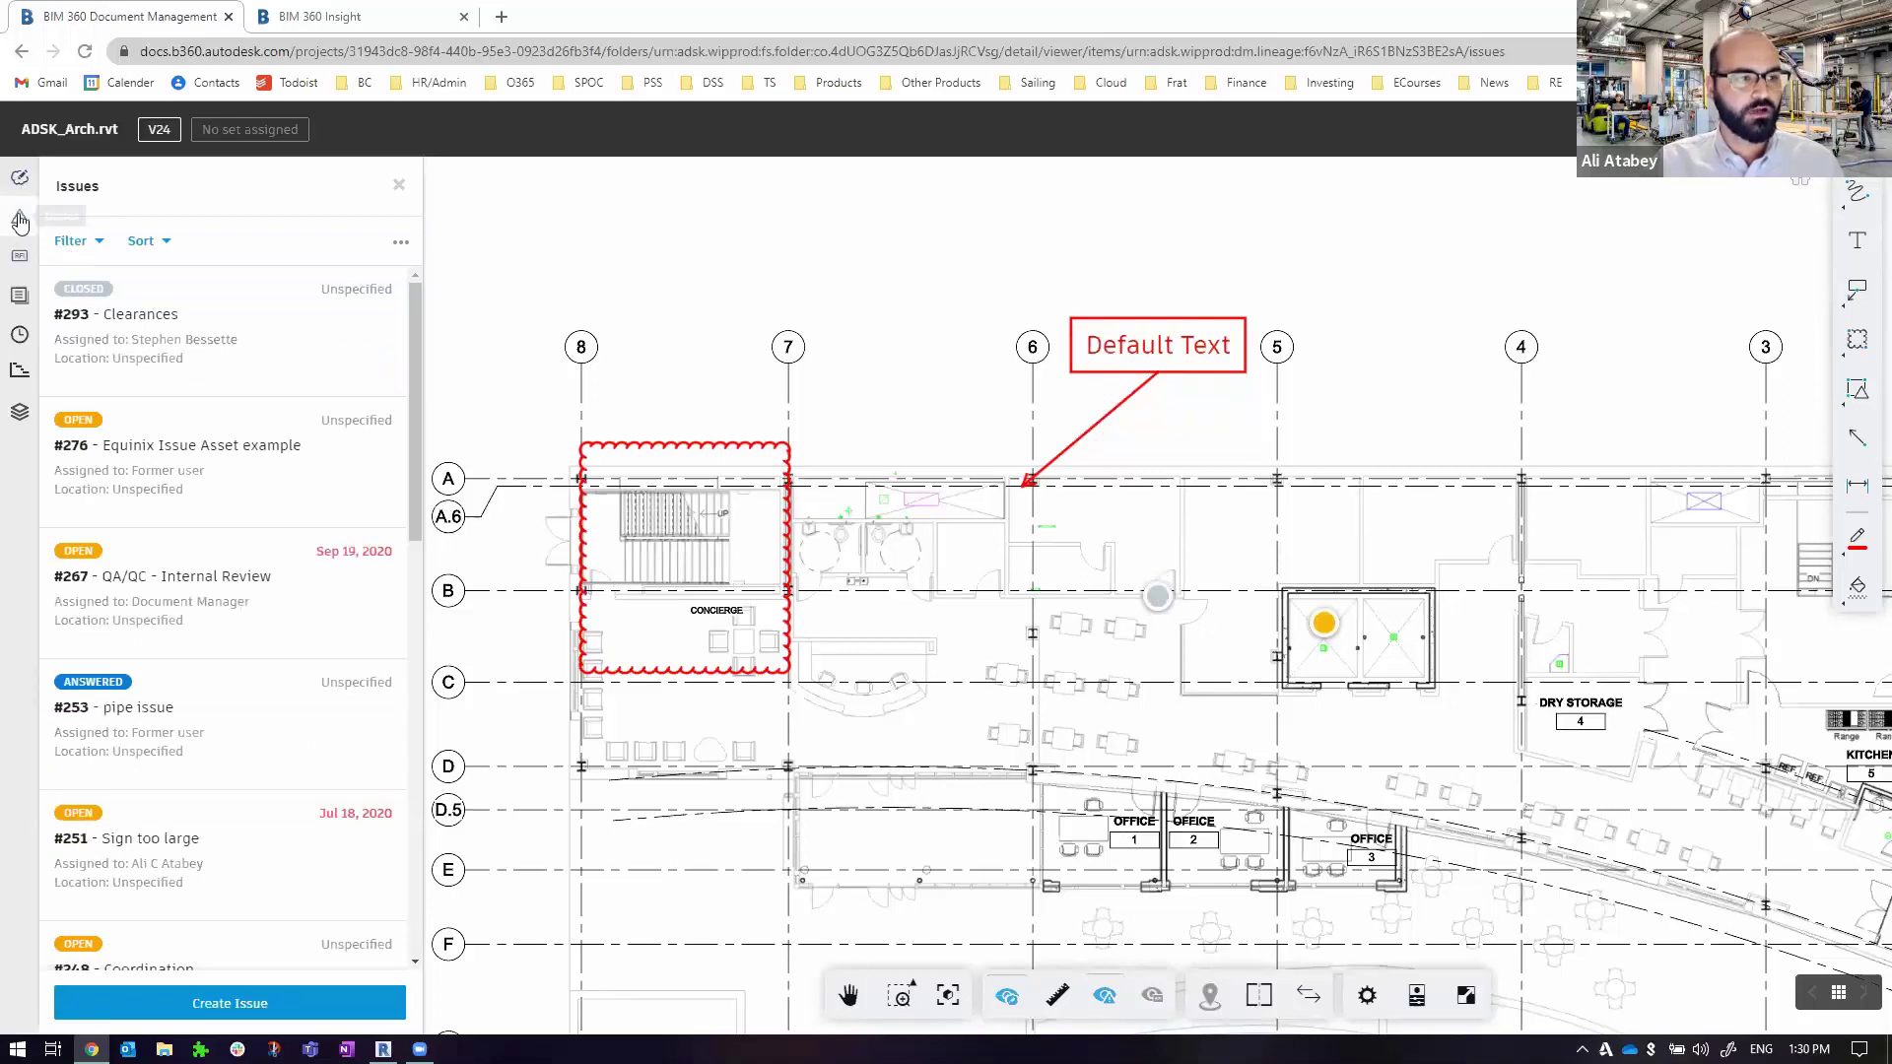
# Open sheet A112 - Second Floor Plan from the Sheets & Views 2D list
pyautogui.click(20, 300)
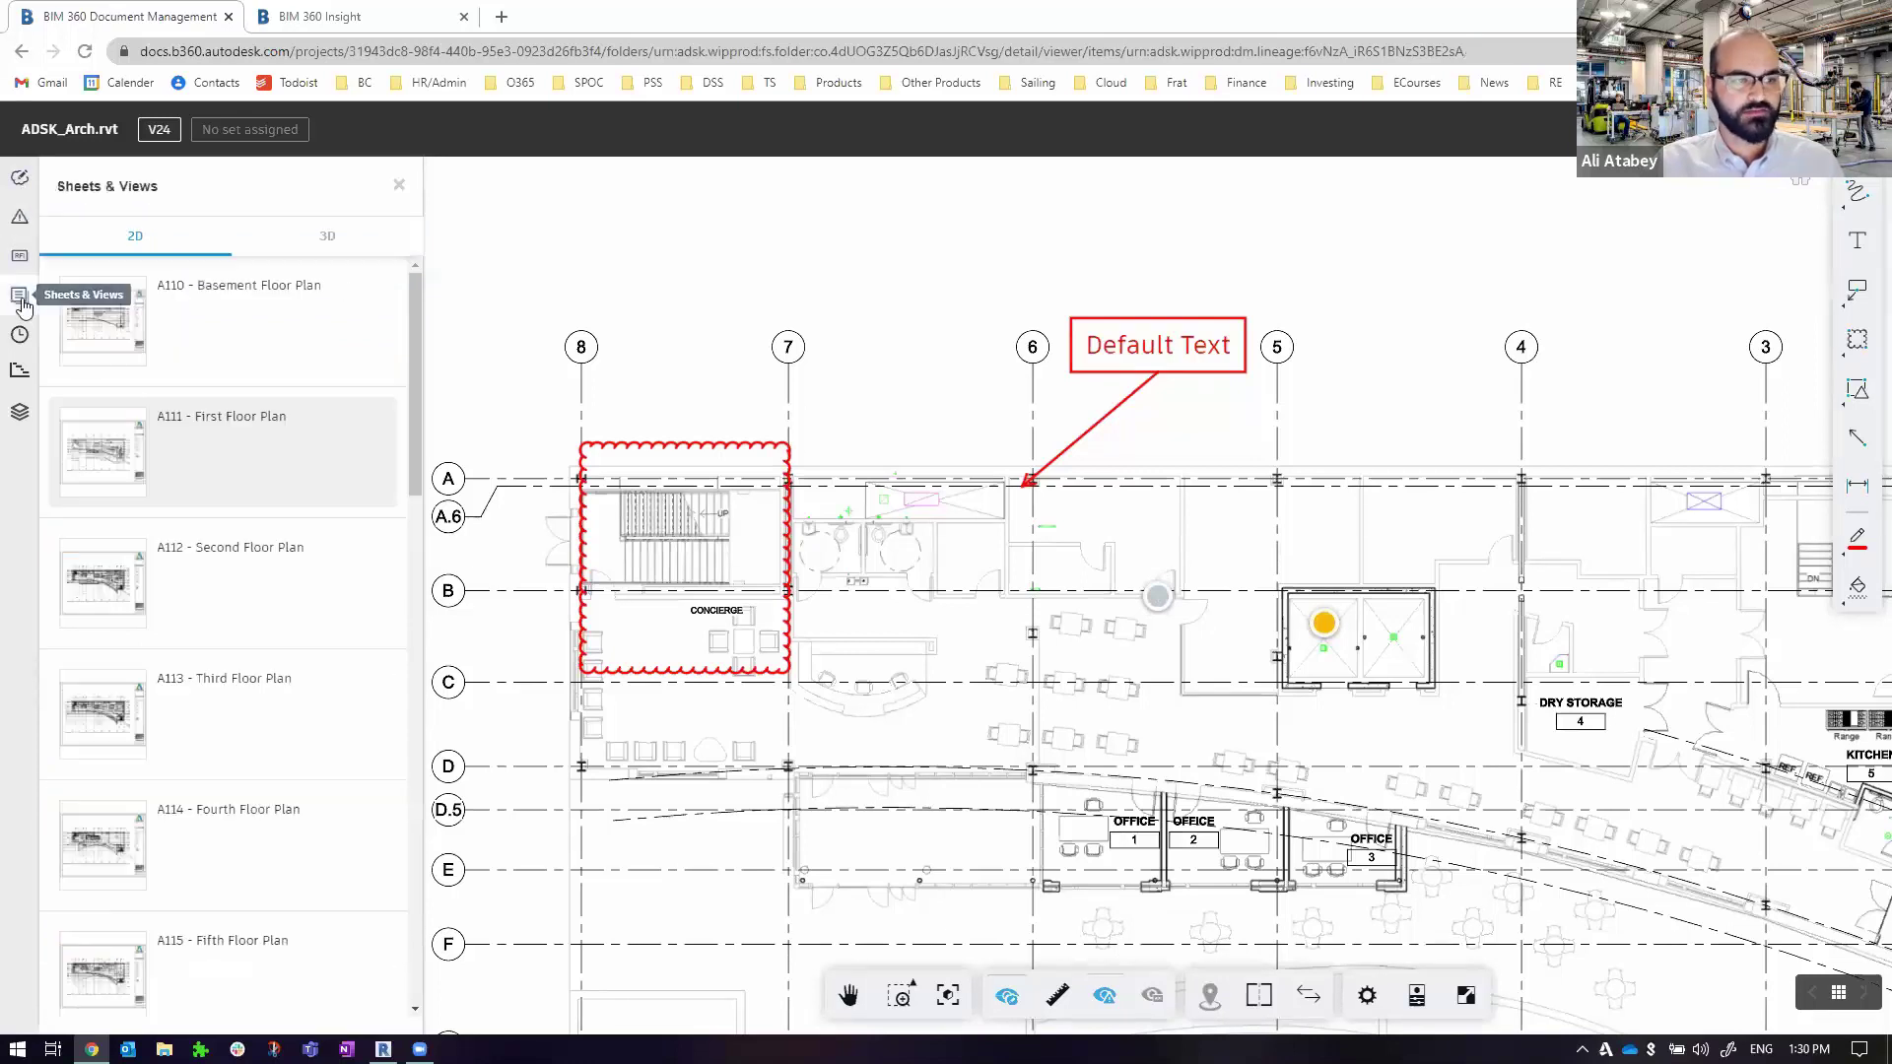
pyautogui.click(259, 583)
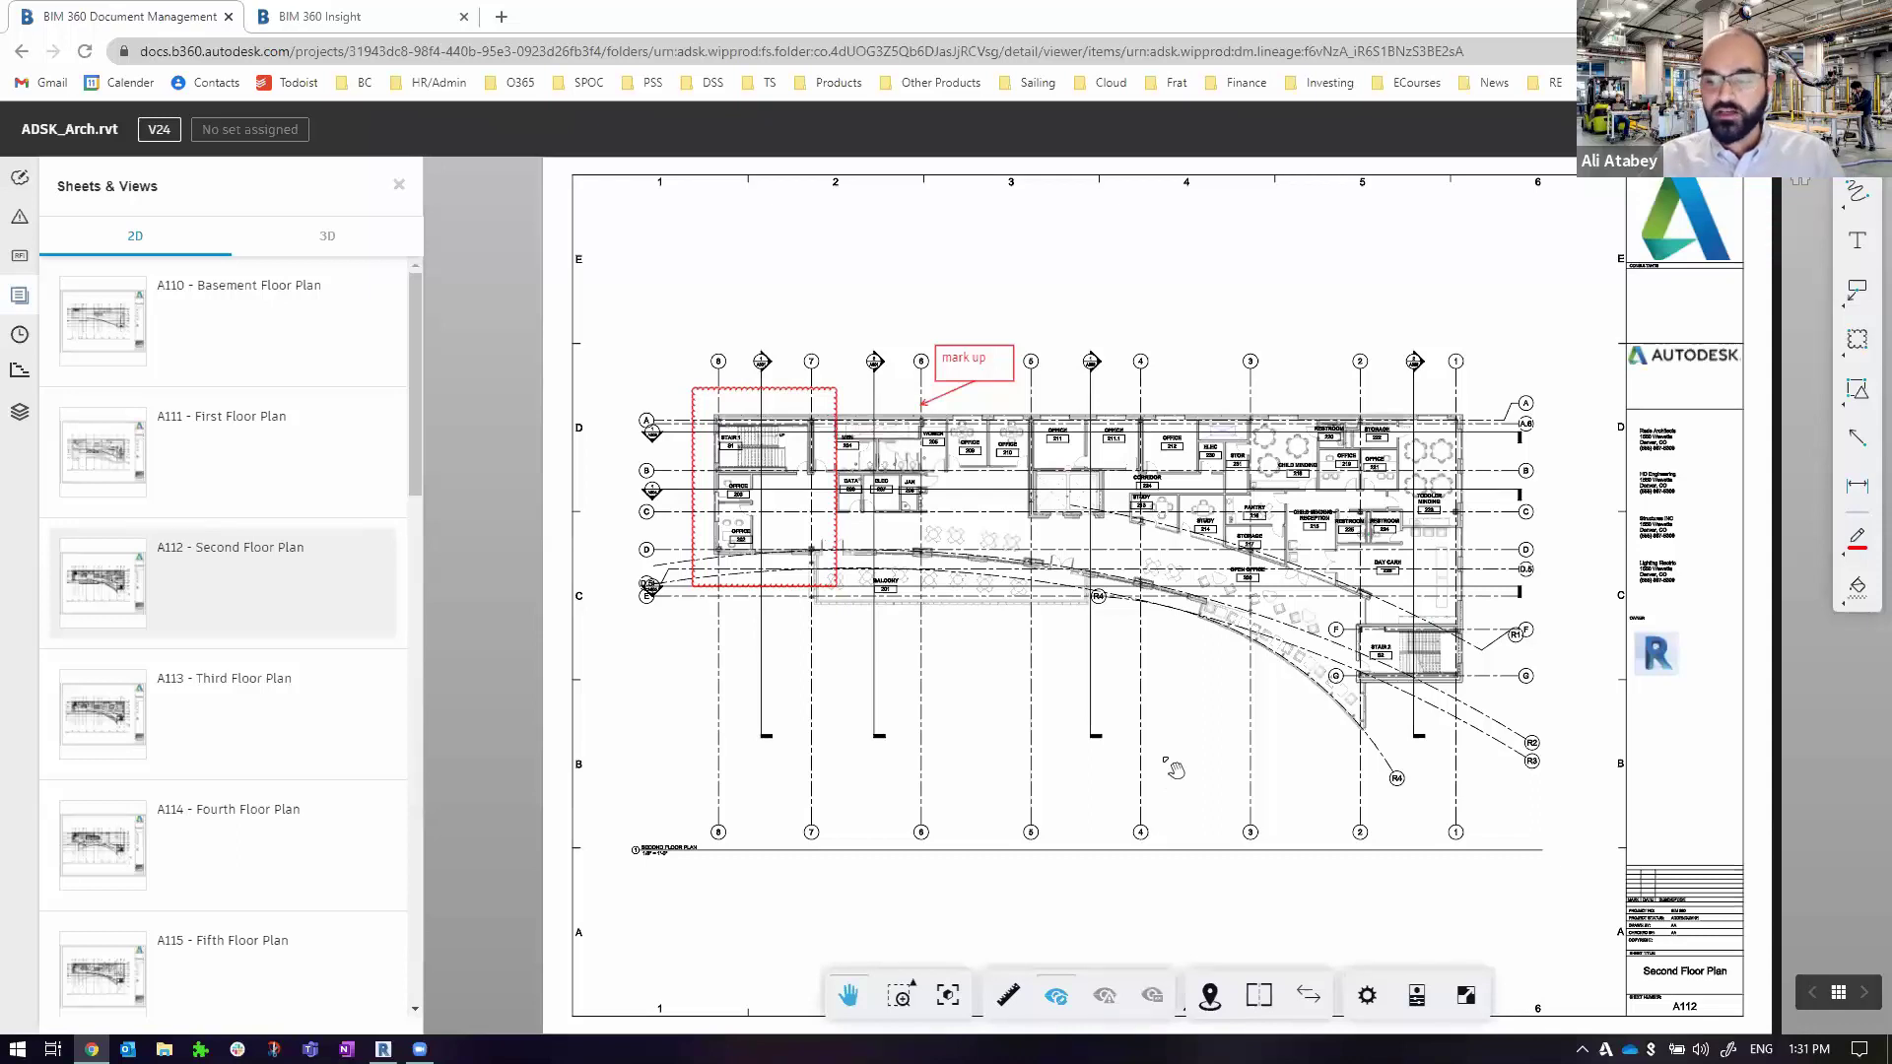
pyautogui.click(1208, 997)
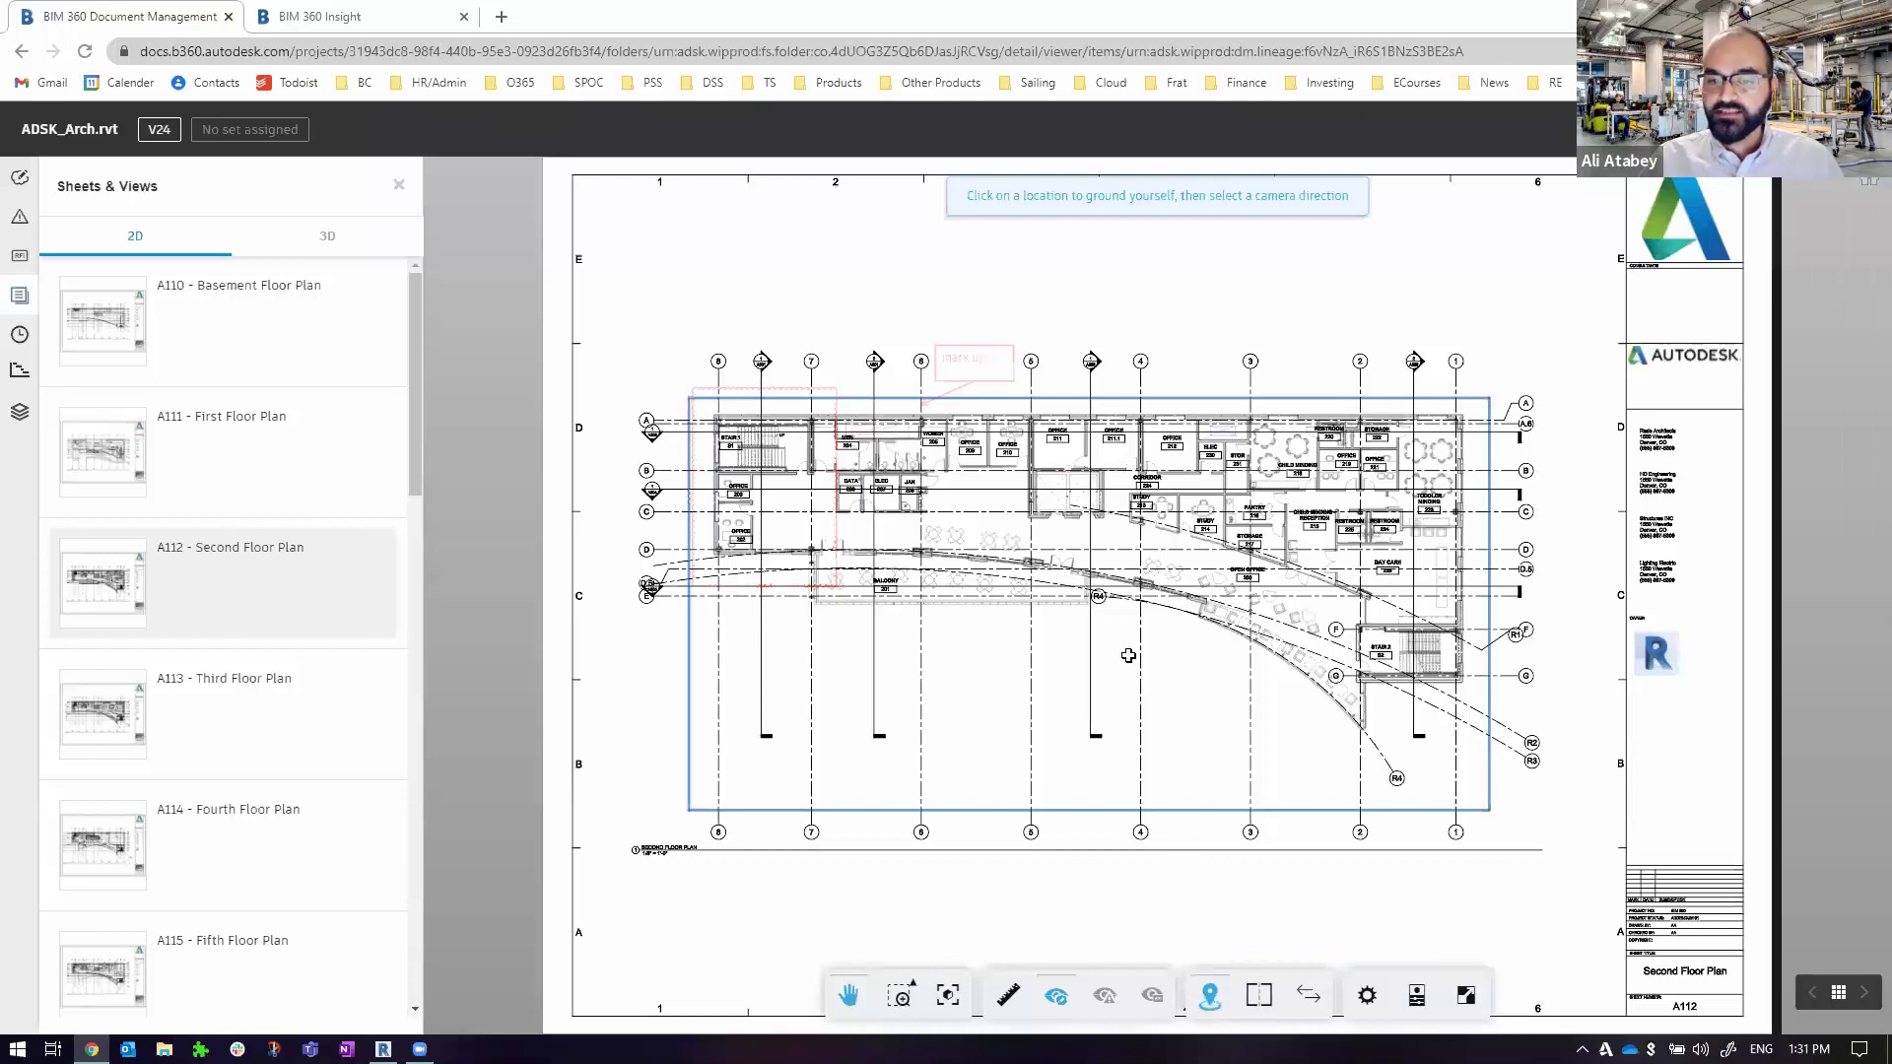
pyautogui.click(1109, 534)
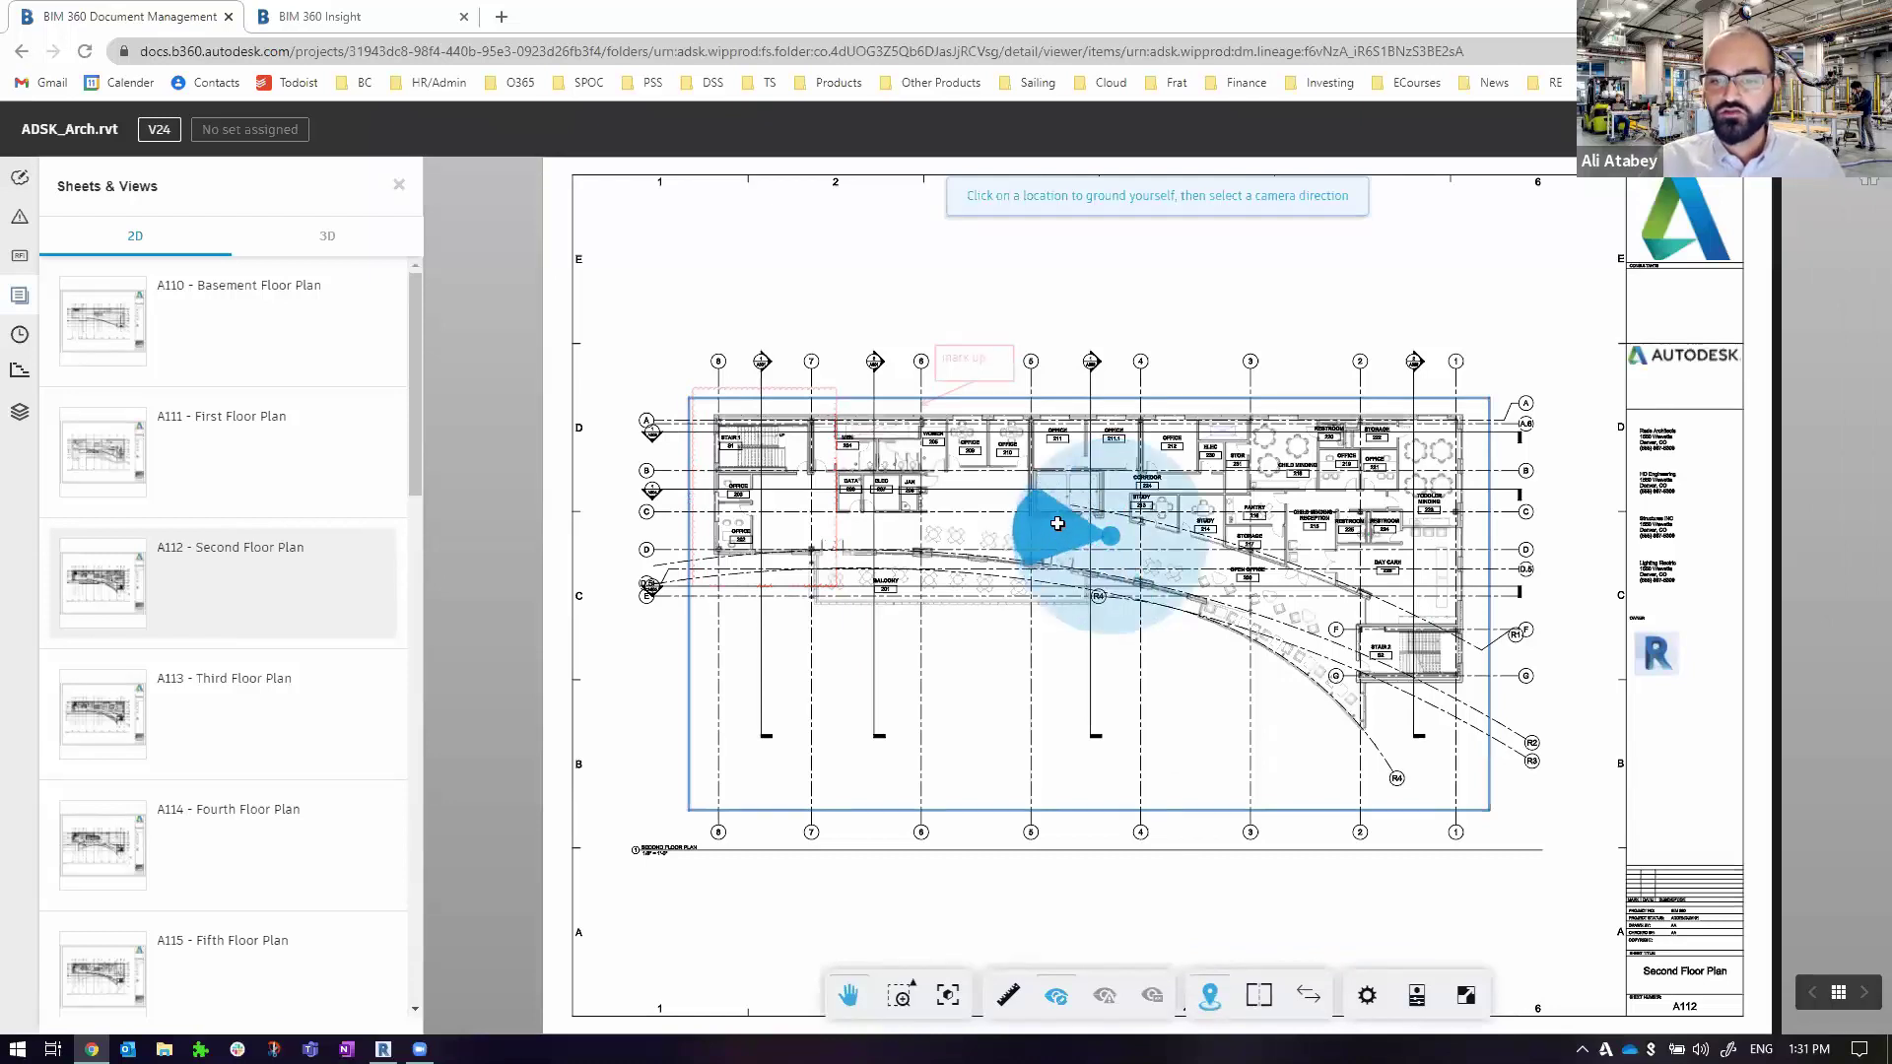
pyautogui.click(1163, 561)
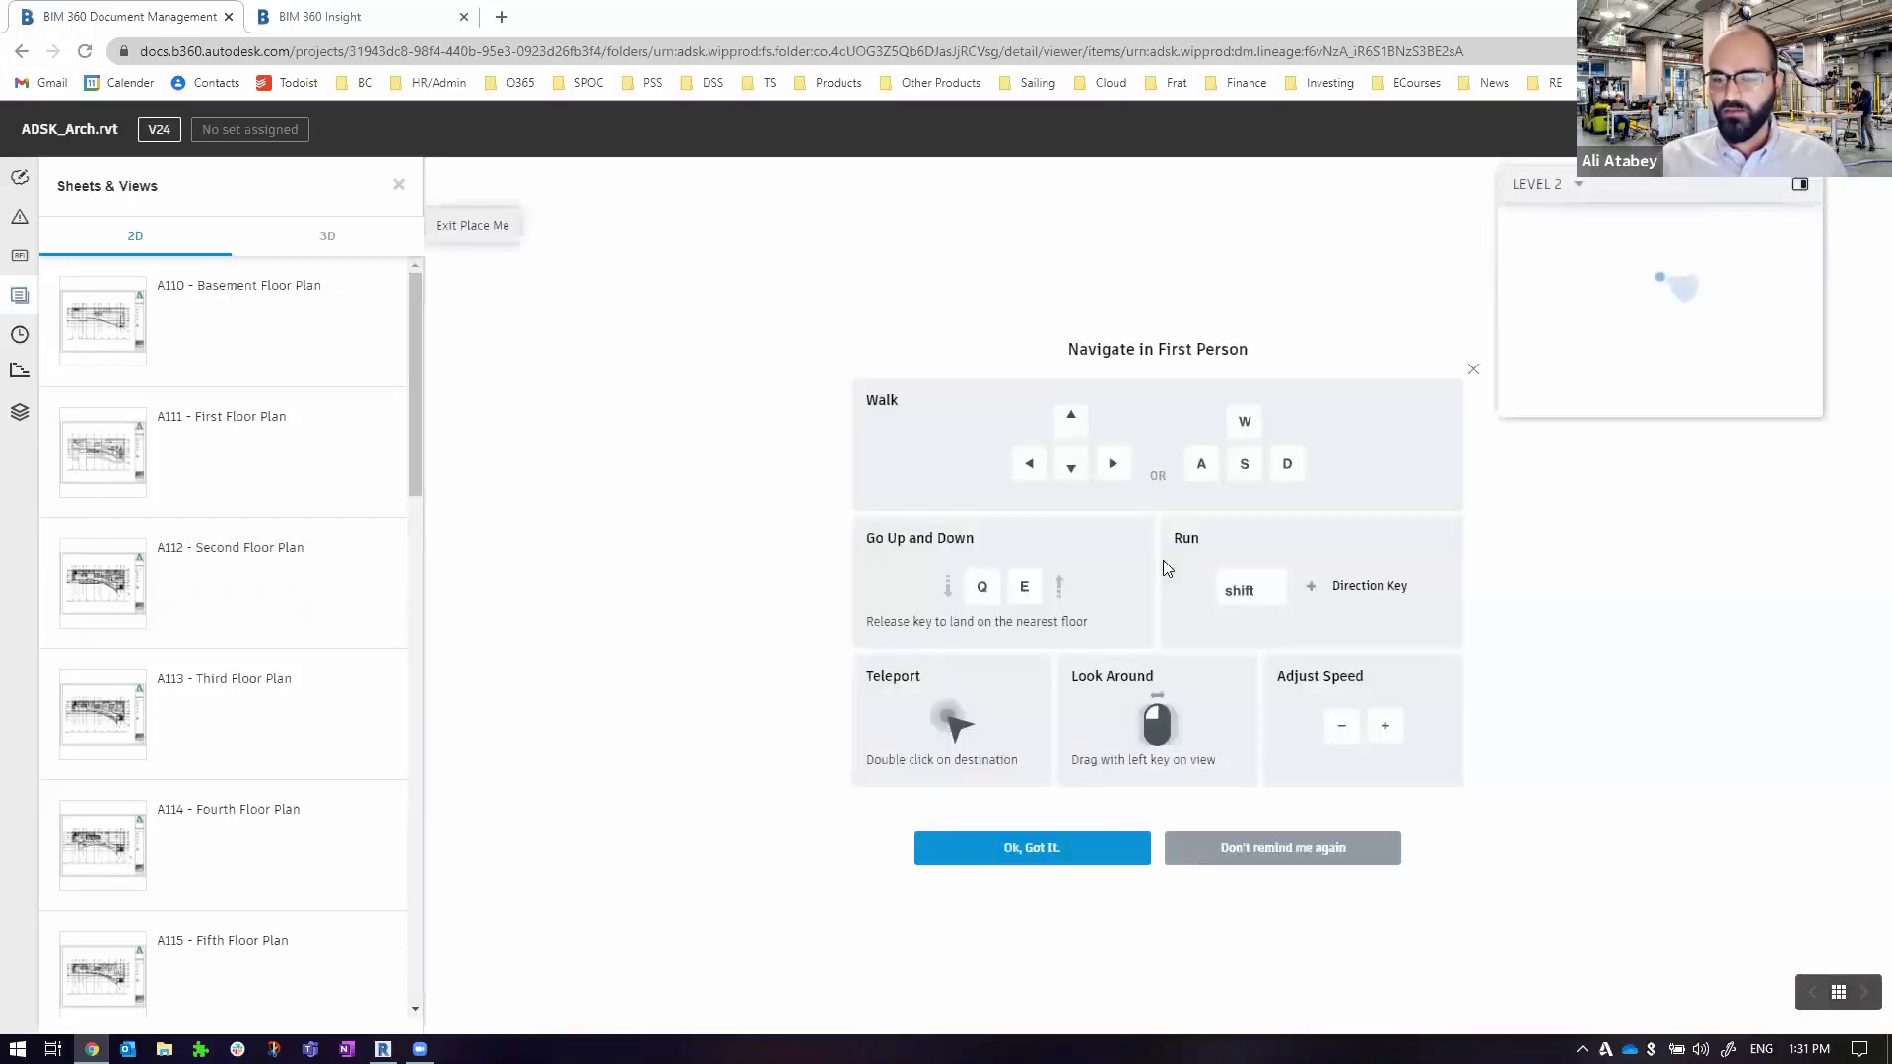
pyautogui.click(1071, 851)
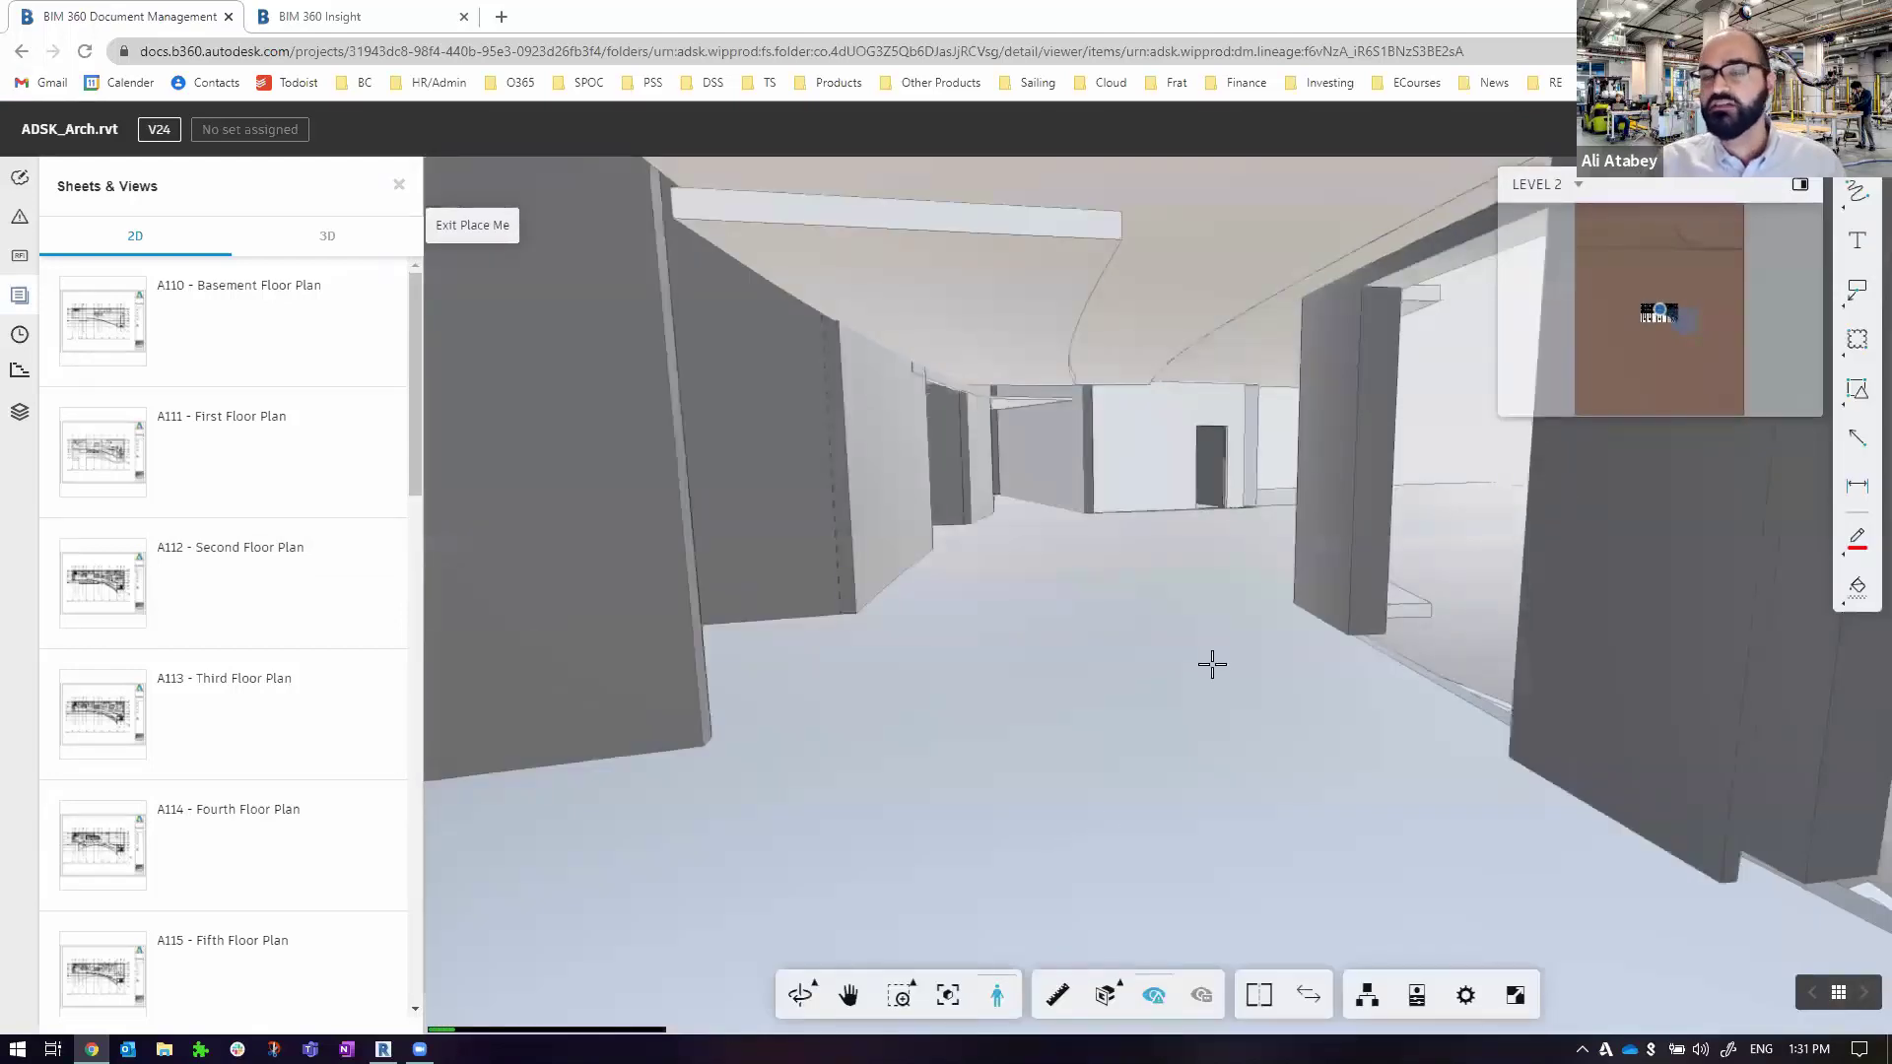
pyautogui.moveTo(1069, 545); pyautogui.dragTo(1675, 542)
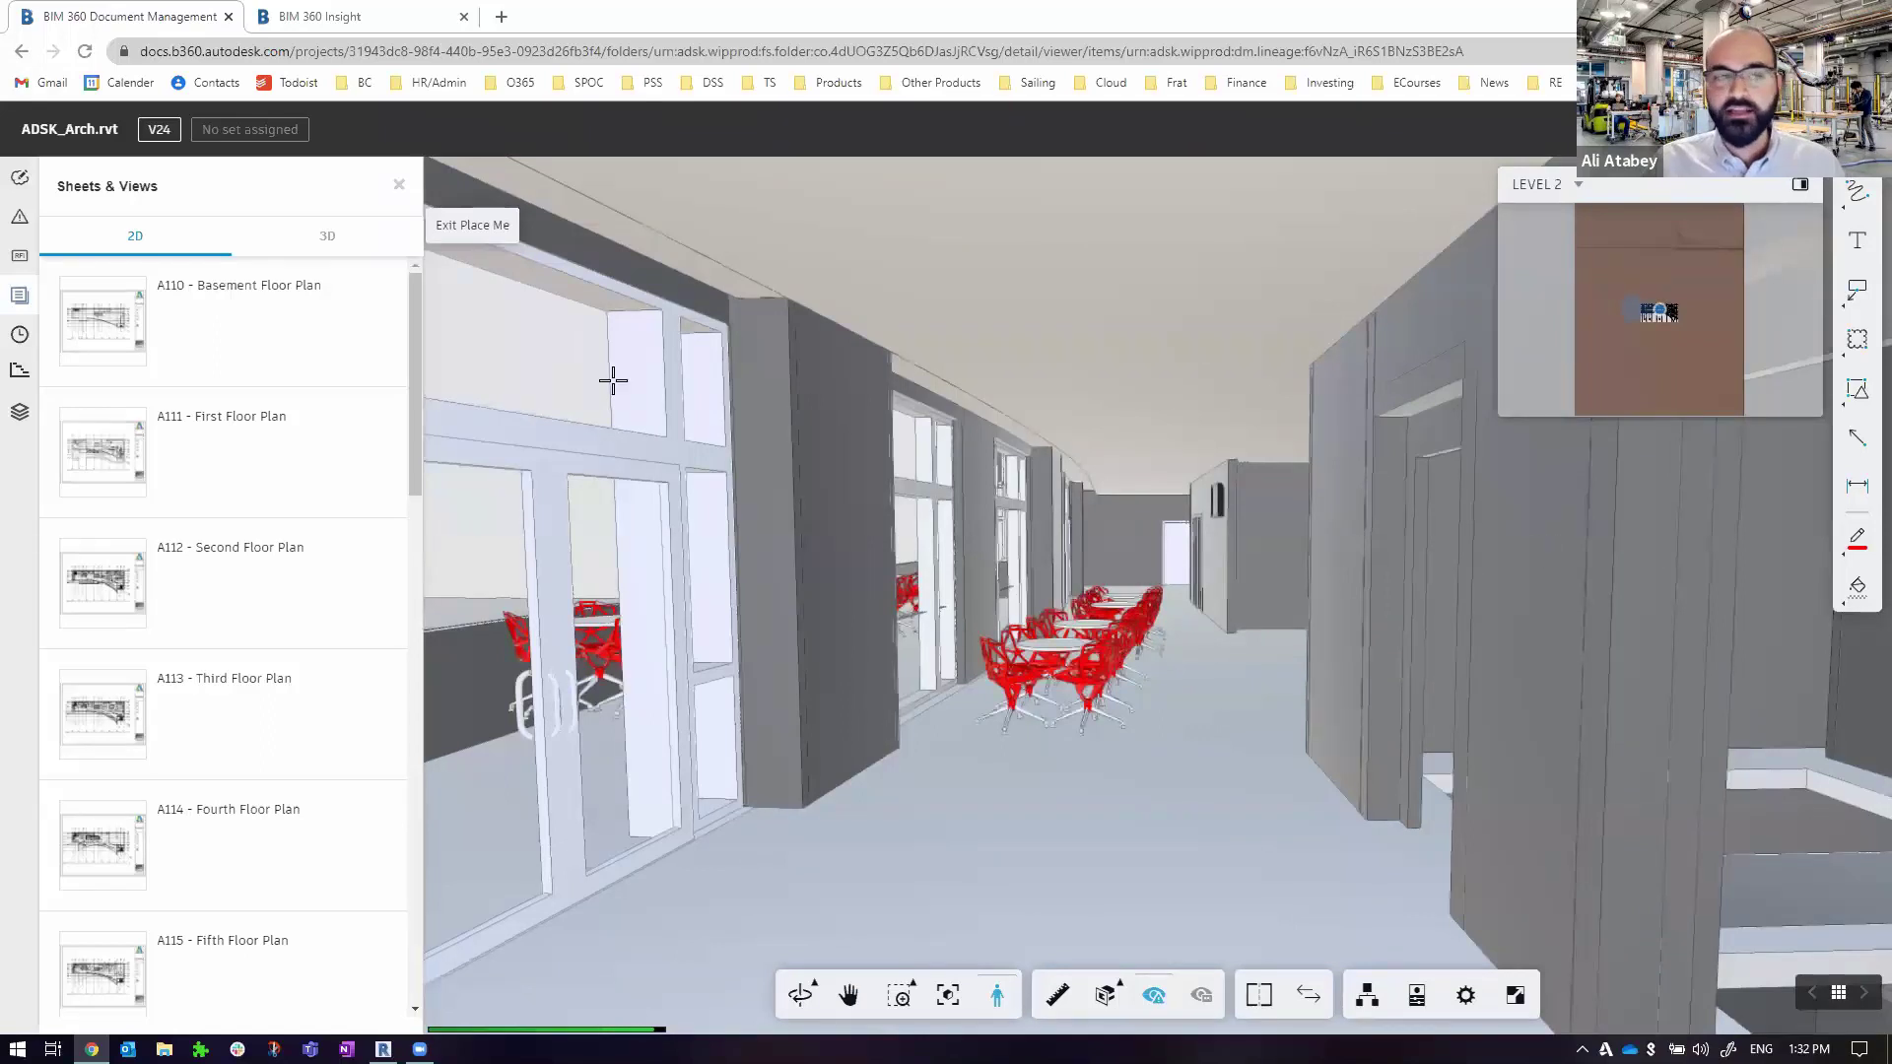
pyautogui.click(466, 246)
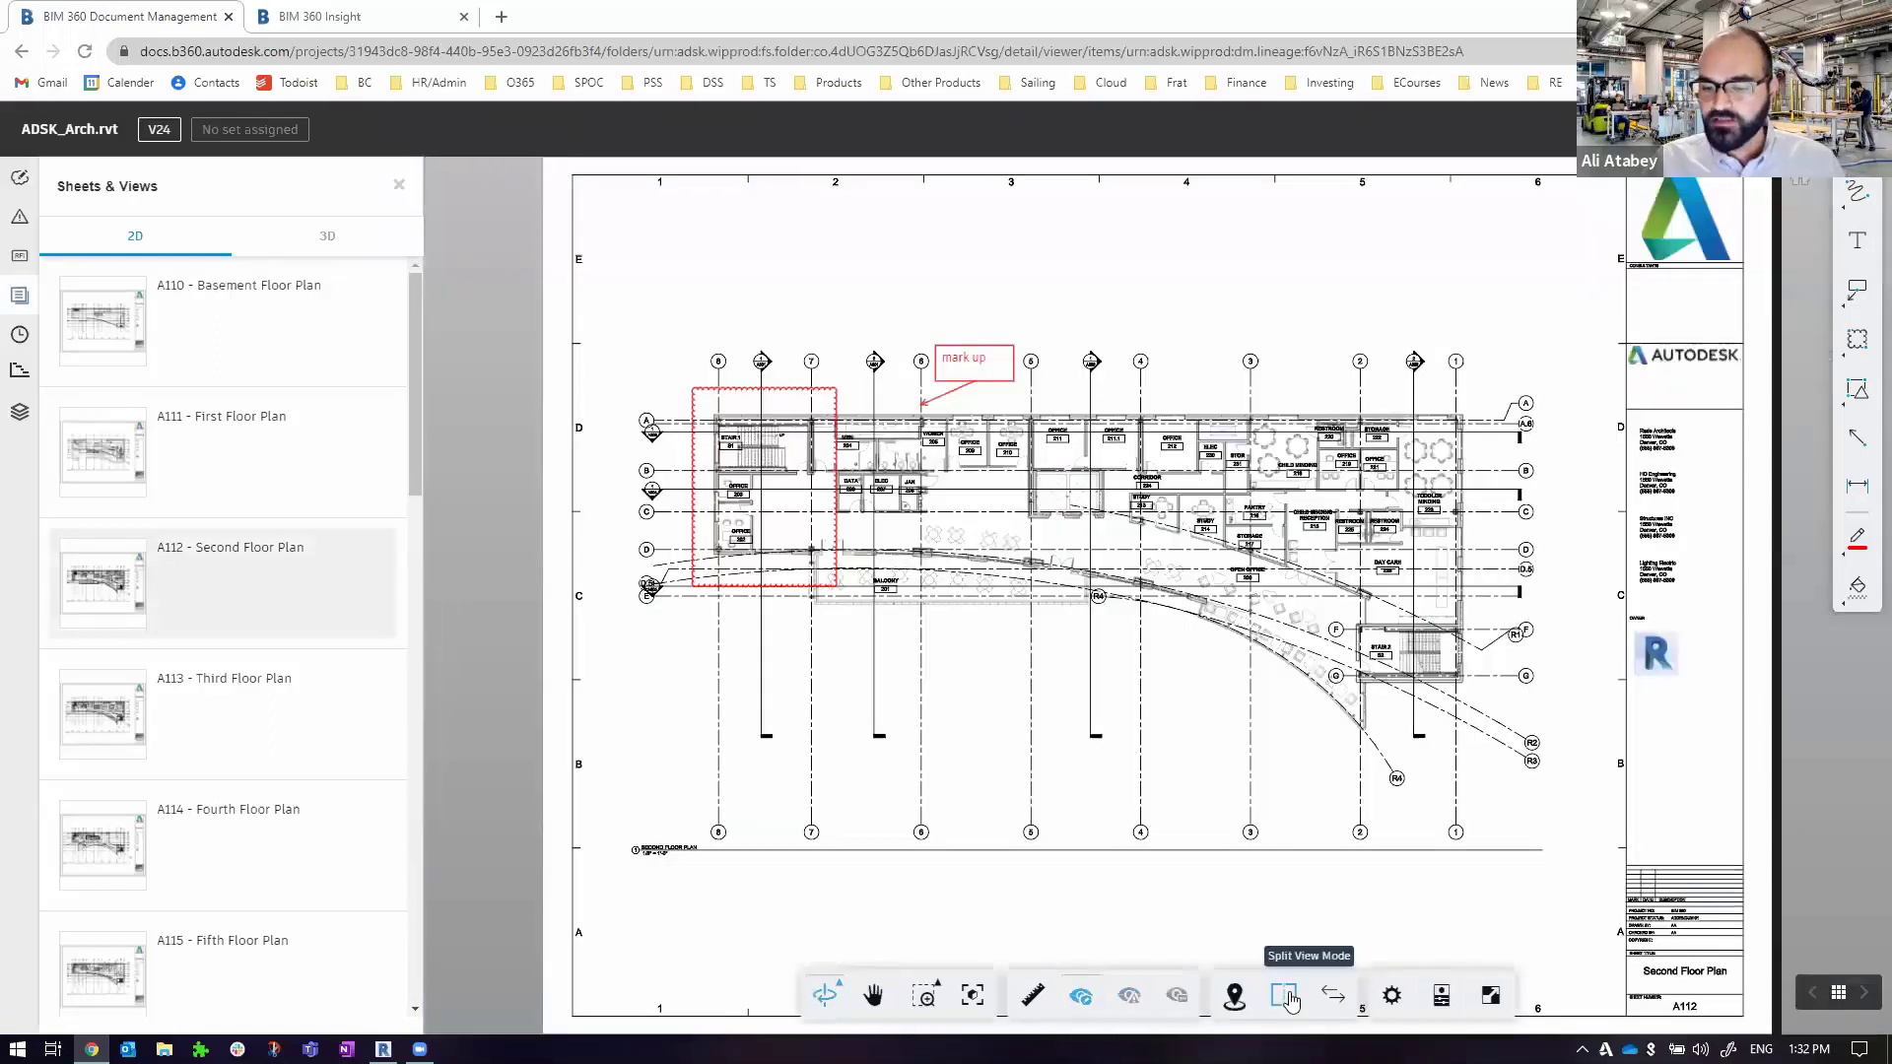
# Briefly view the sheet beside the 3D model, then exit to the _Rade Internal Model folder
pyautogui.click(1286, 998)
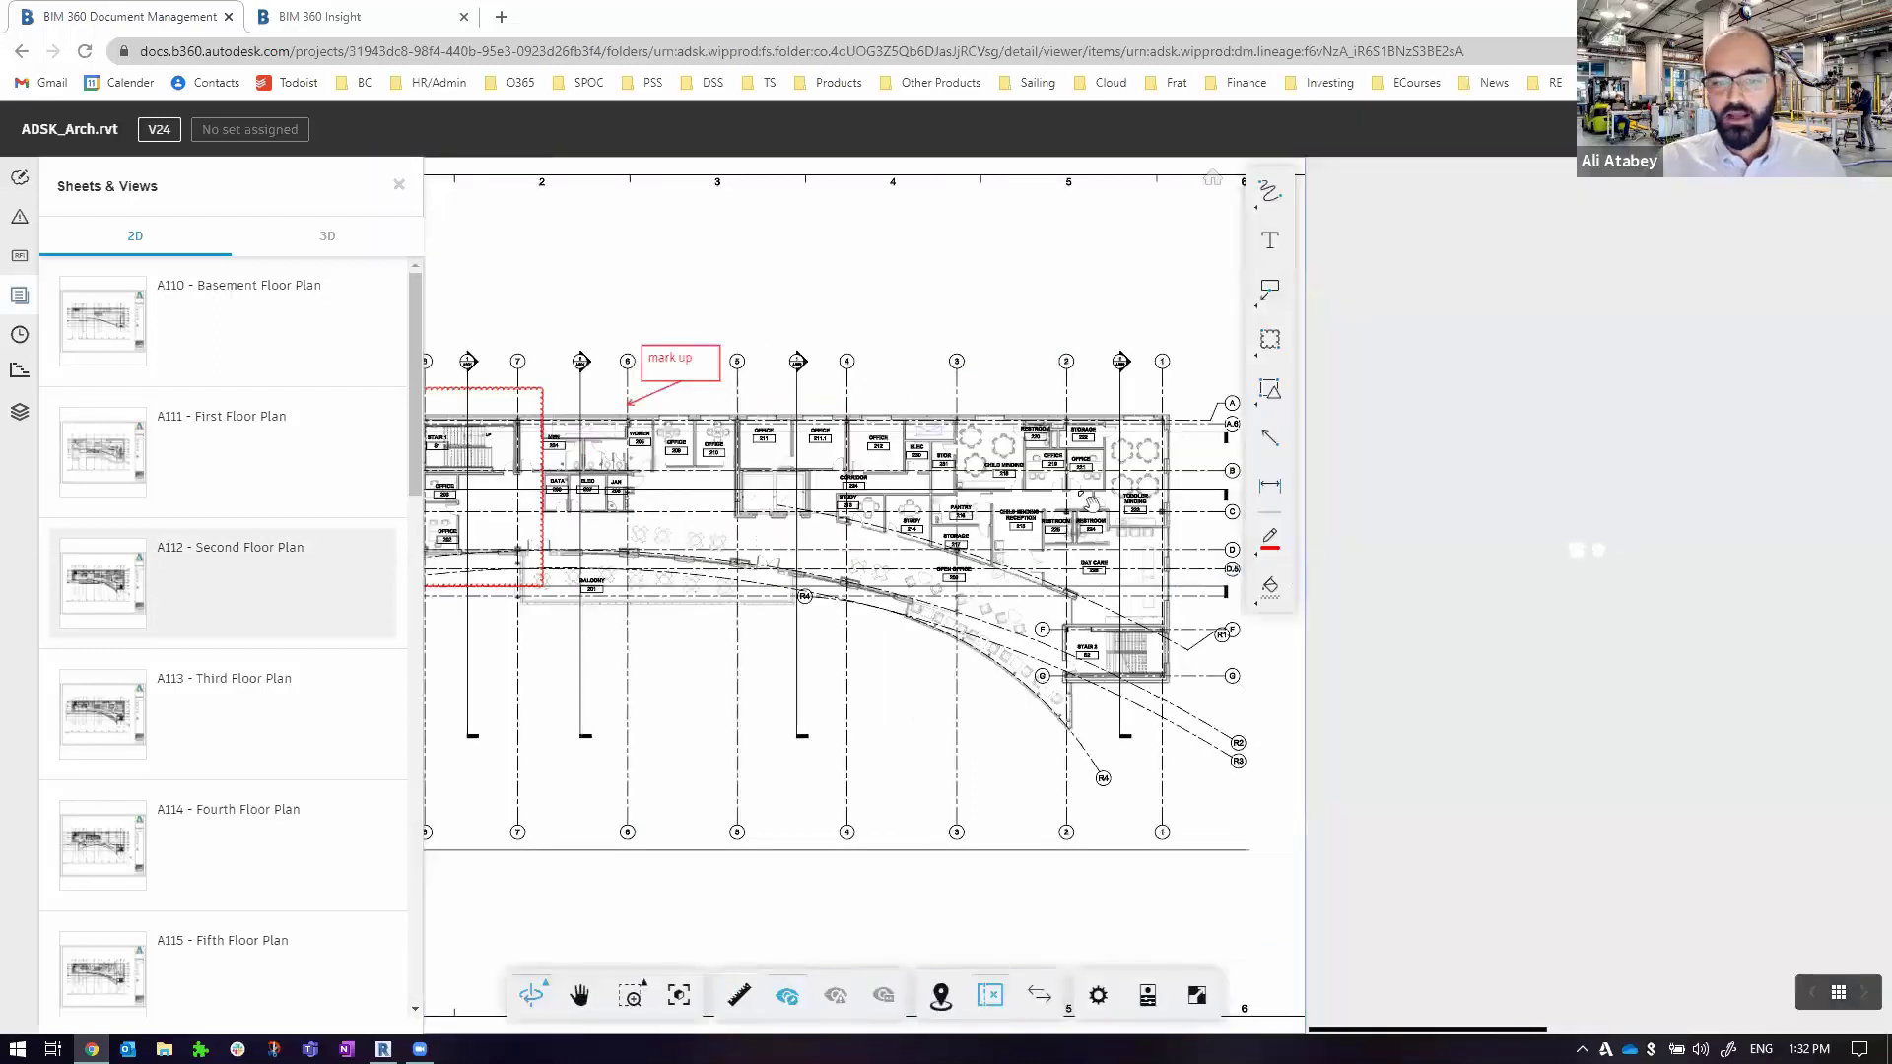
pyautogui.click(399, 190)
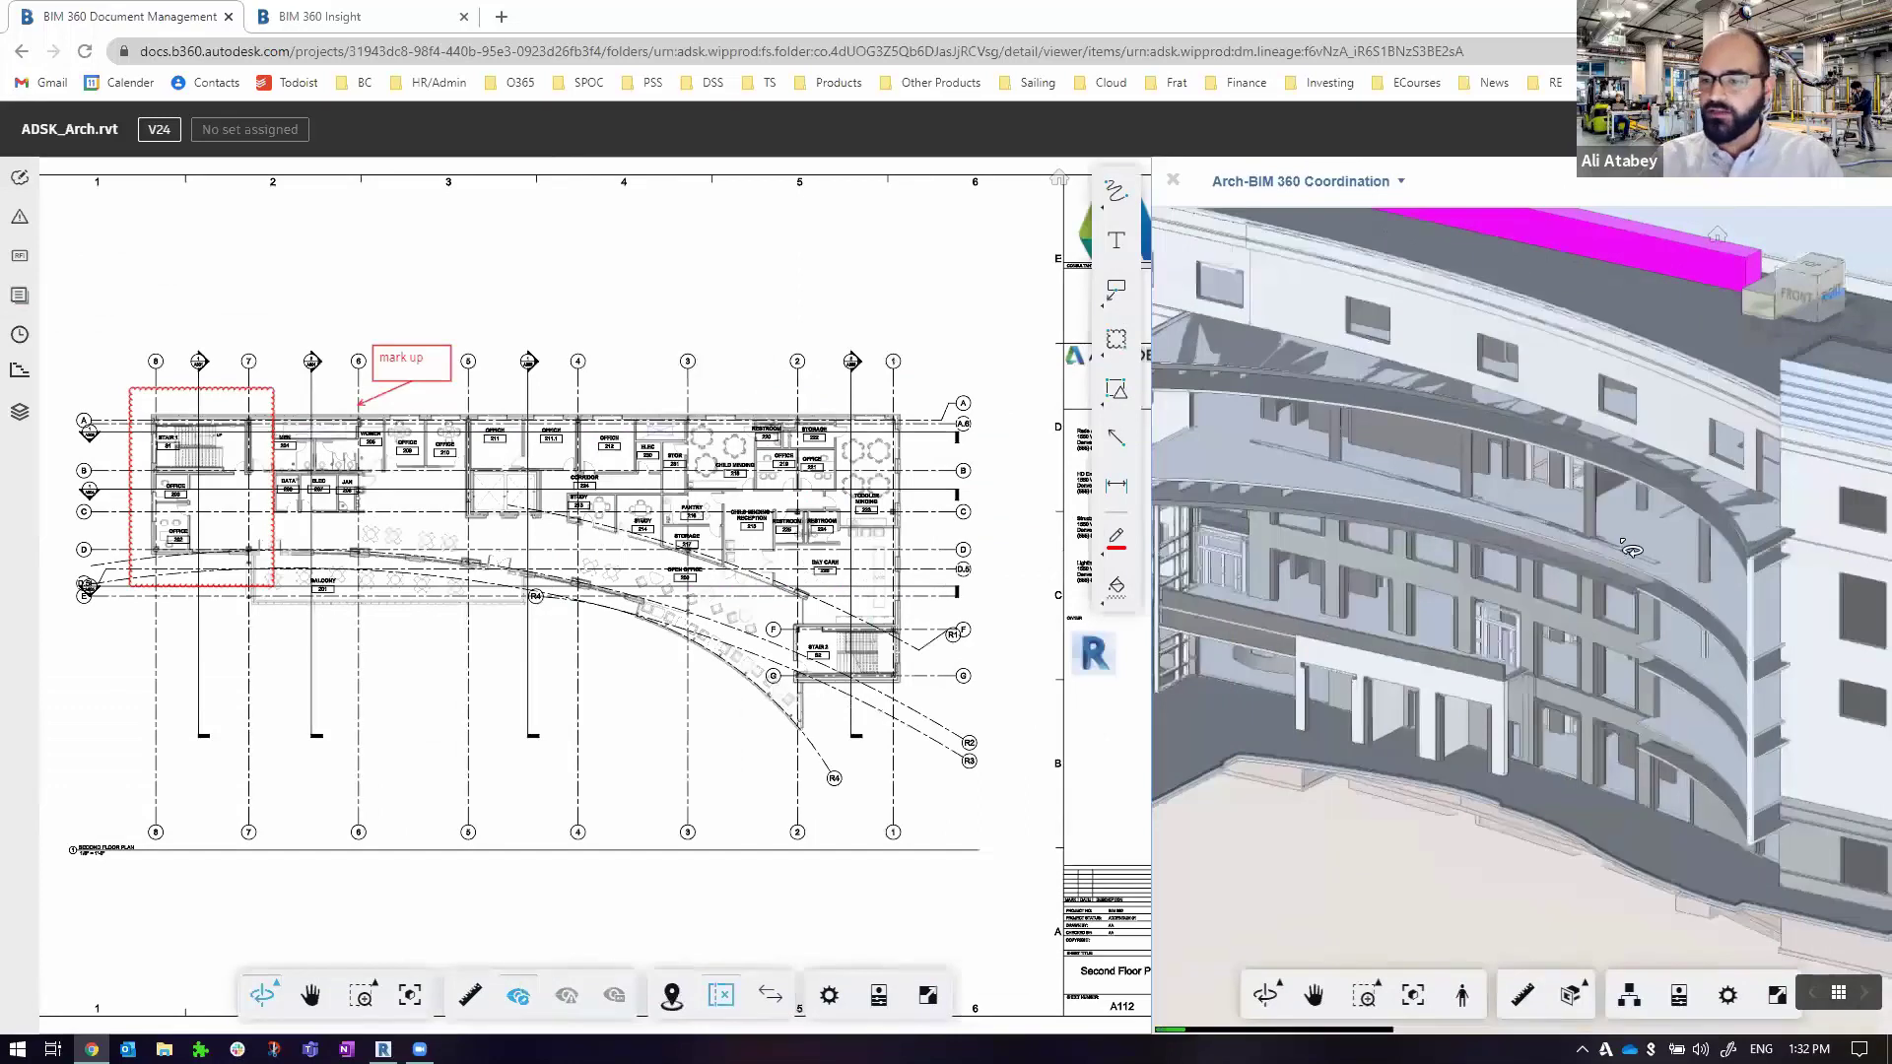
pyautogui.moveTo(1617, 573); pyautogui.dragTo(1537, 577)
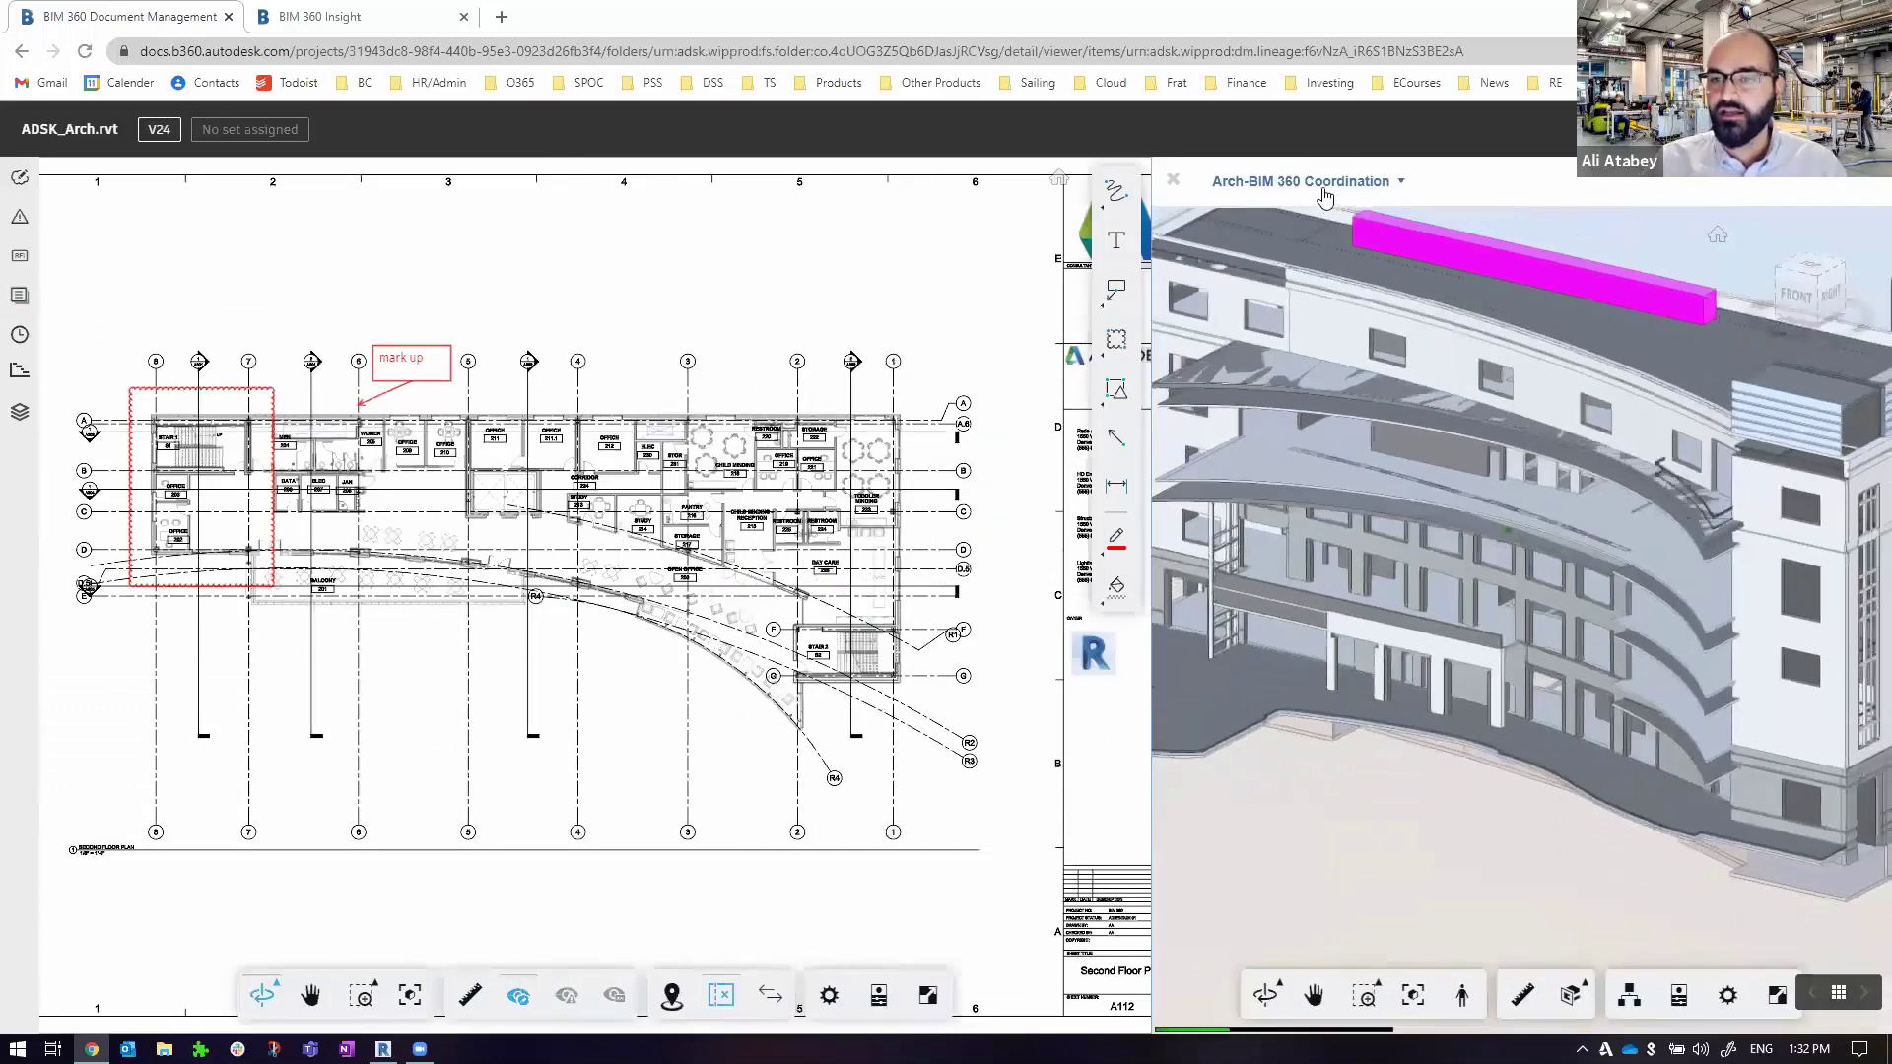
pyautogui.click(1329, 183)
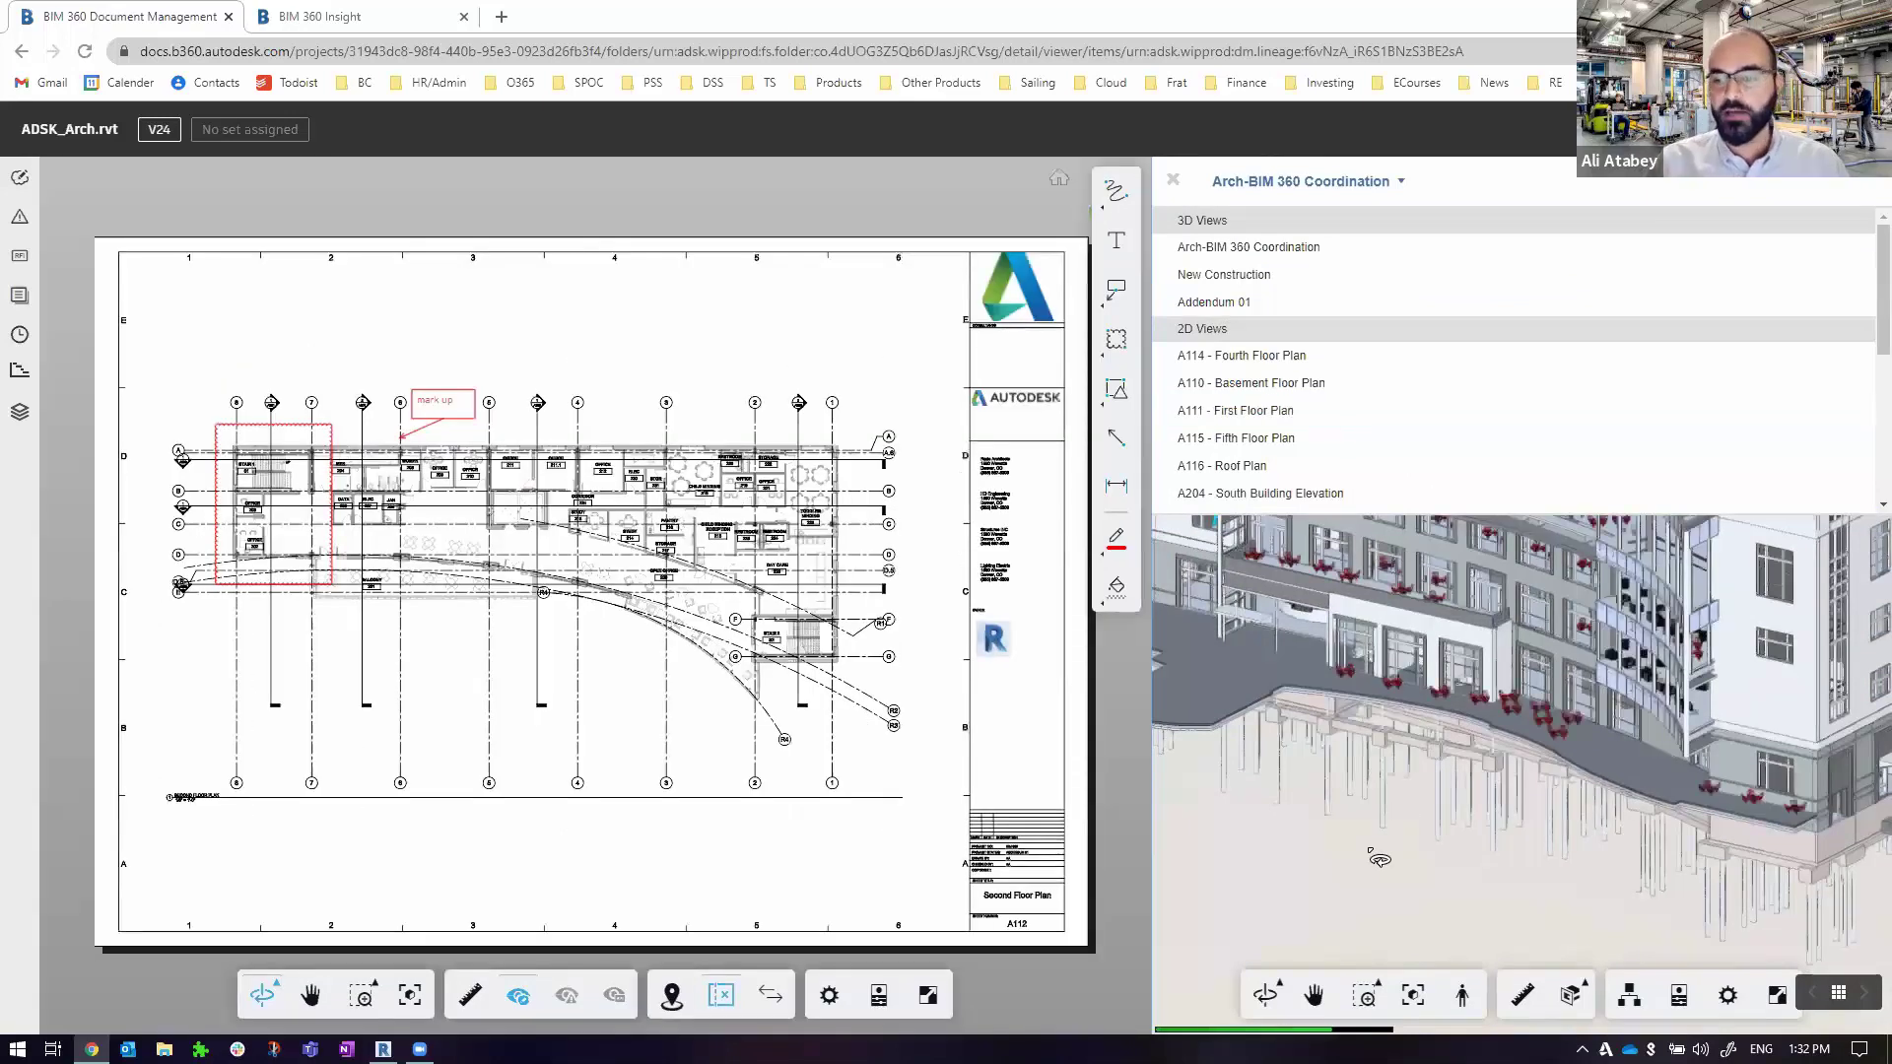
pyautogui.click(1172, 179)
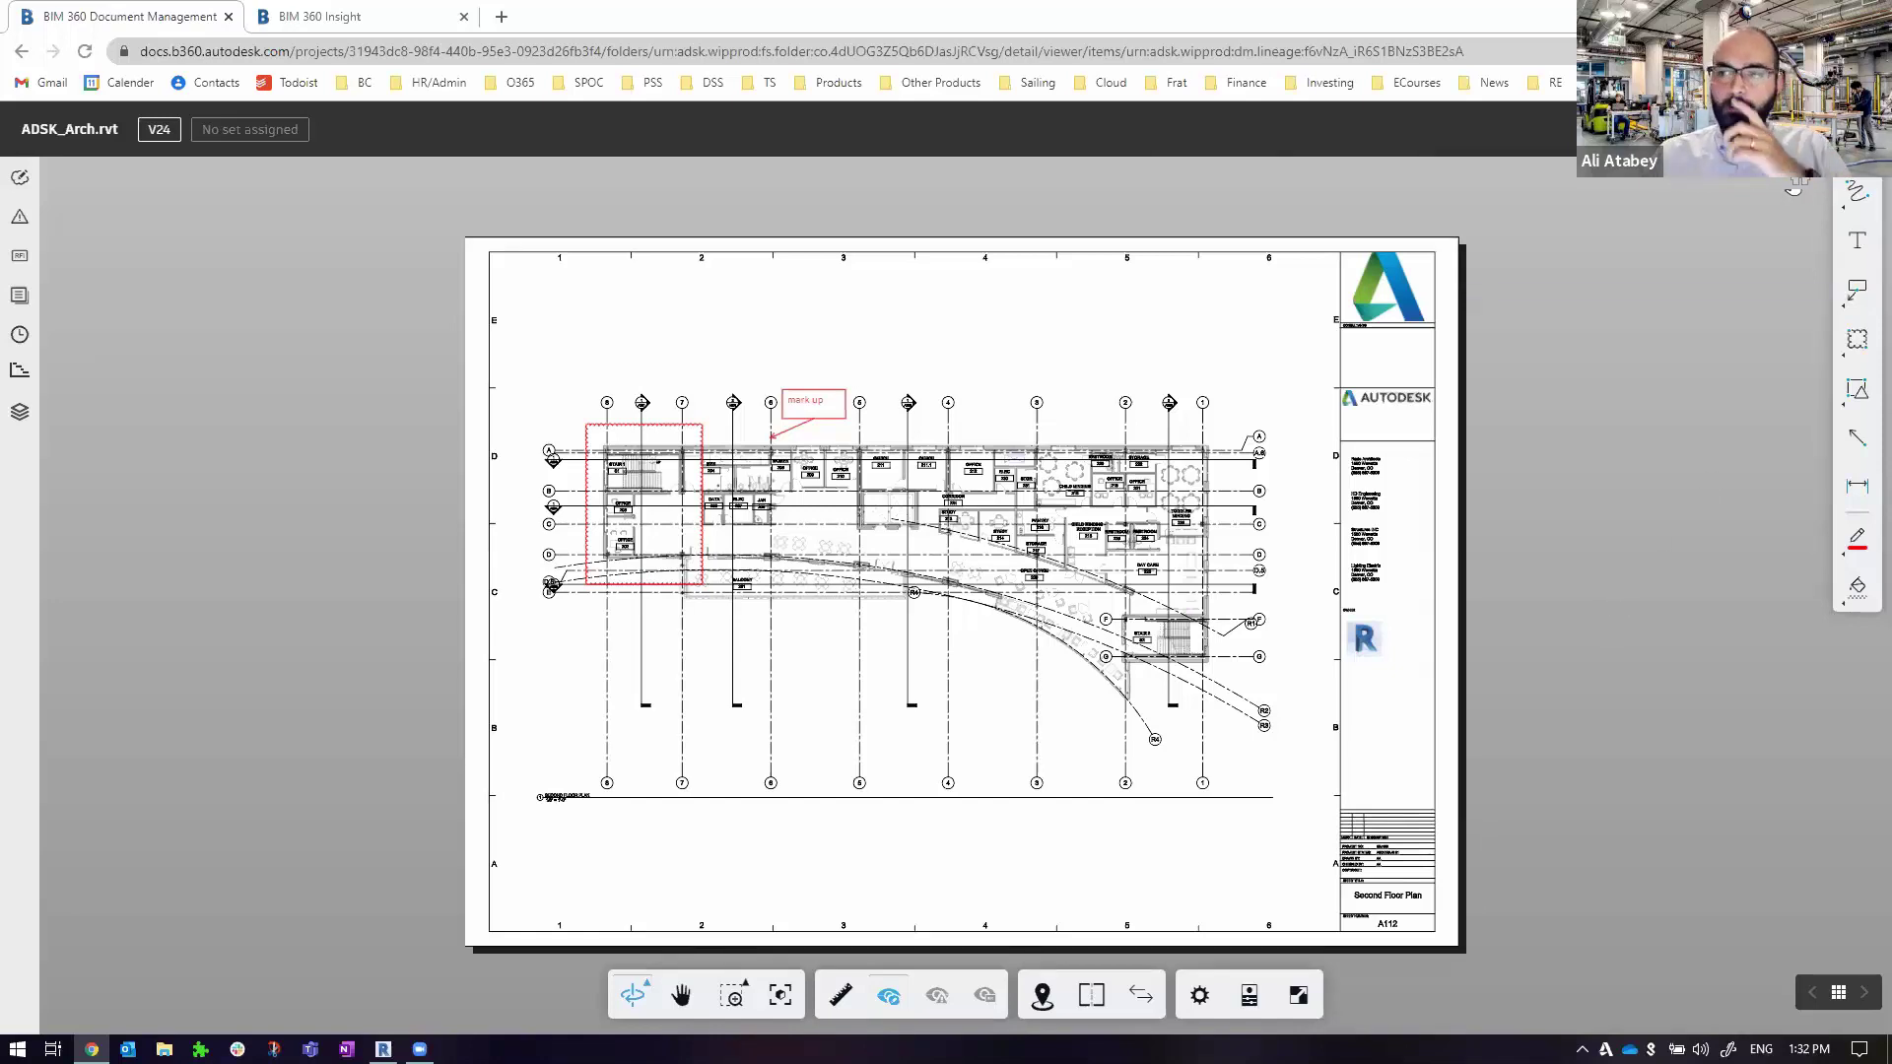
pyautogui.click(1865, 129)
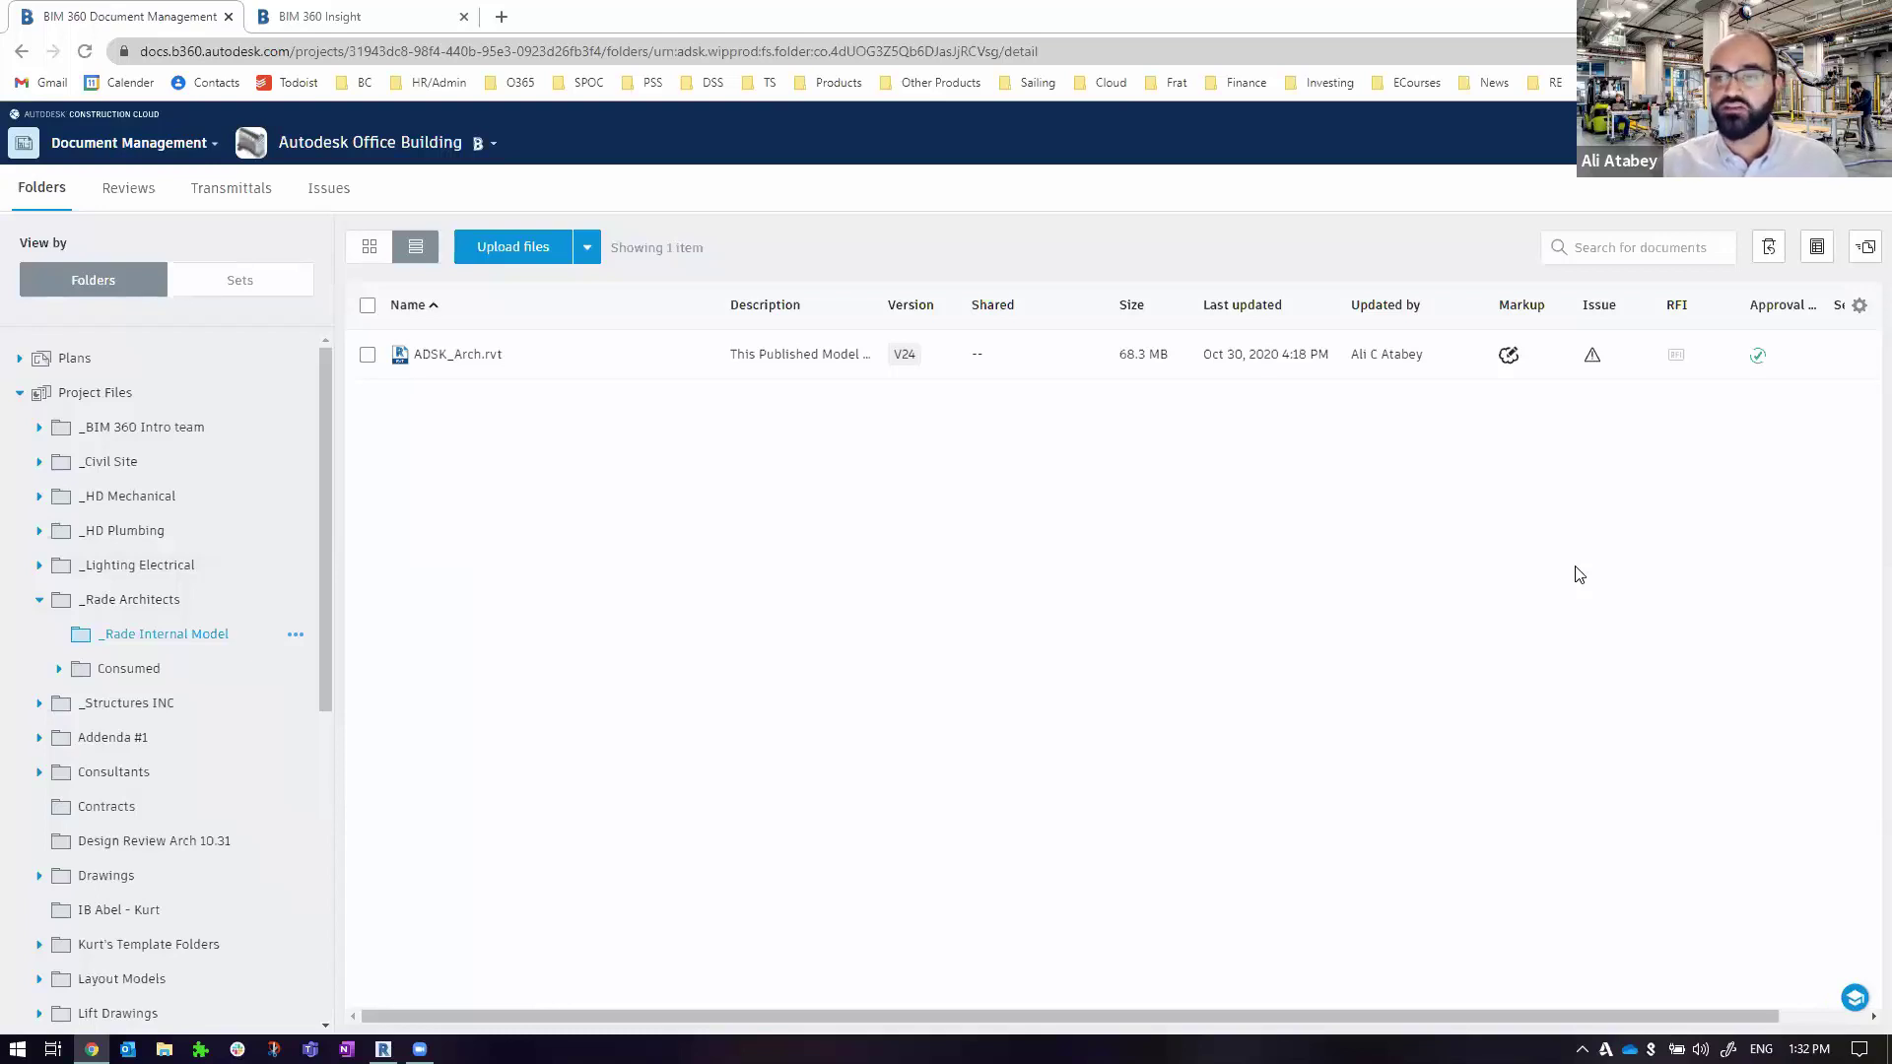
# Select ADSK_Arch.rvt versions V24 and V2 for comparison instead of V23
pyautogui.click(900, 356)
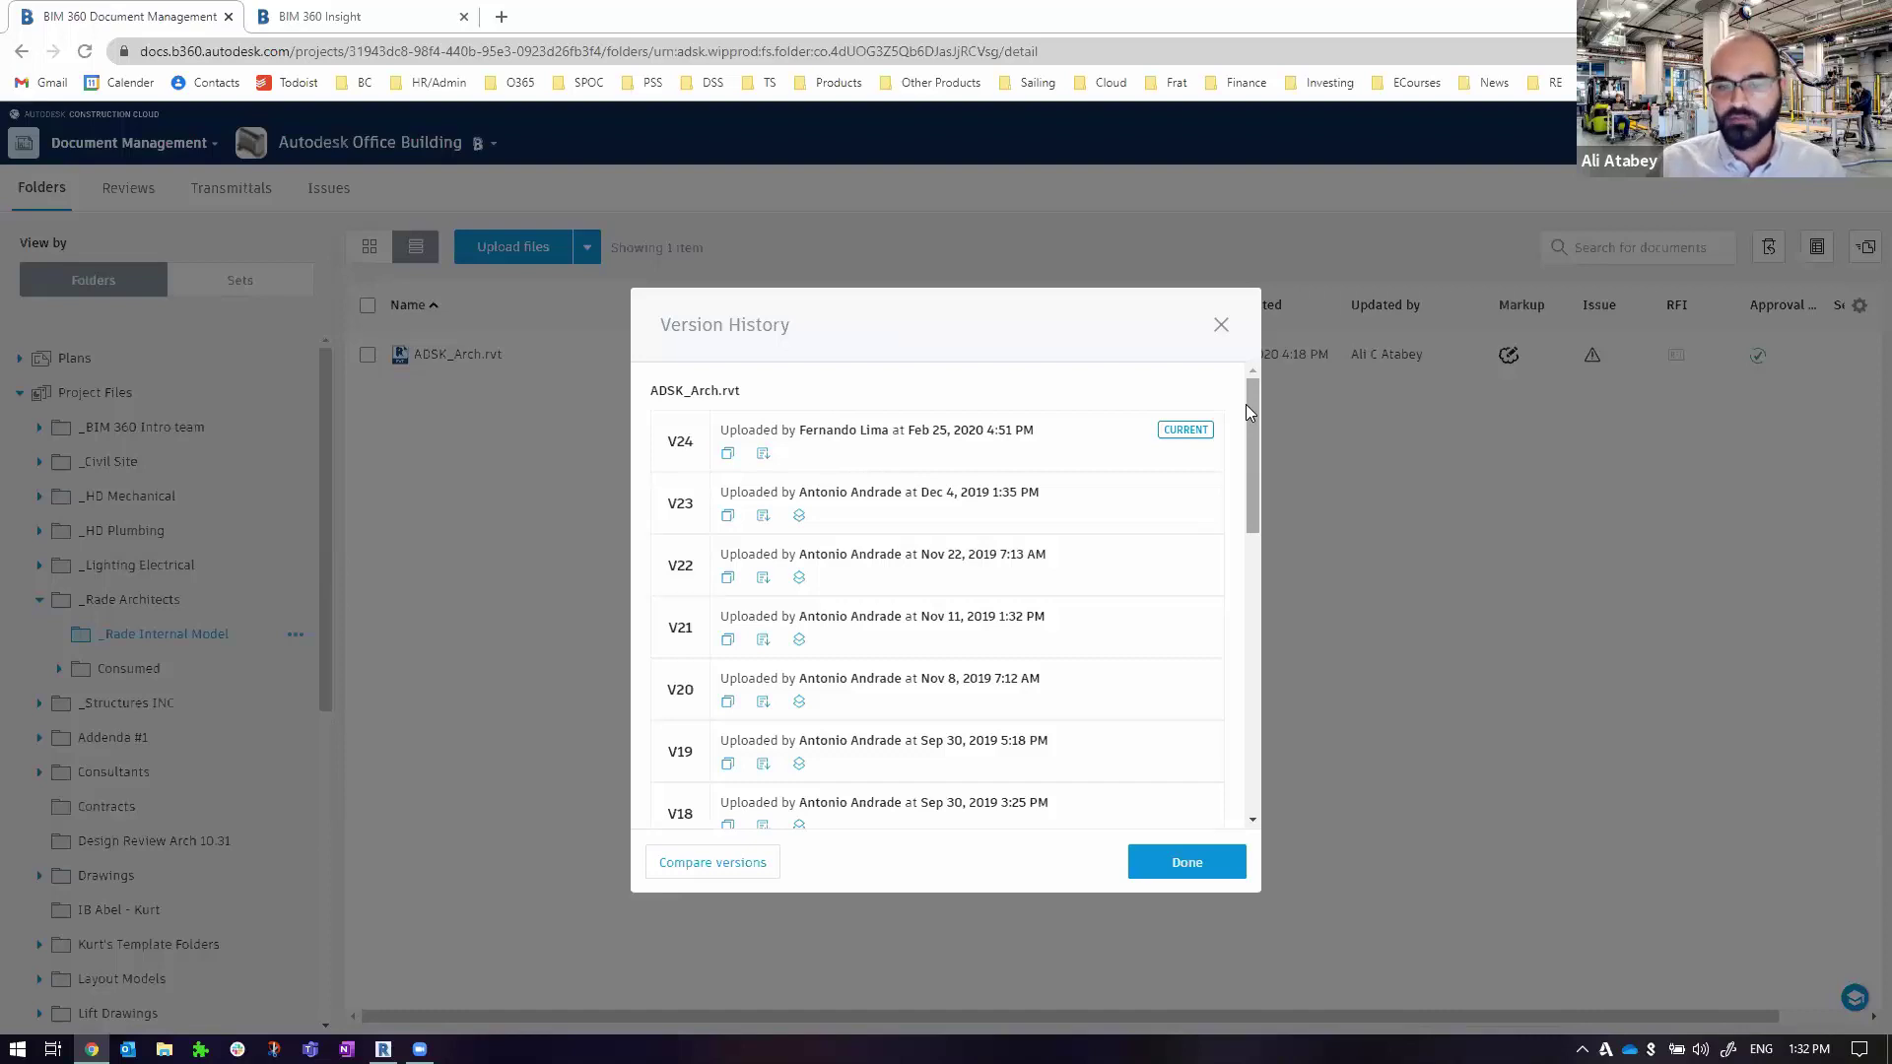
pyautogui.click(754, 865)
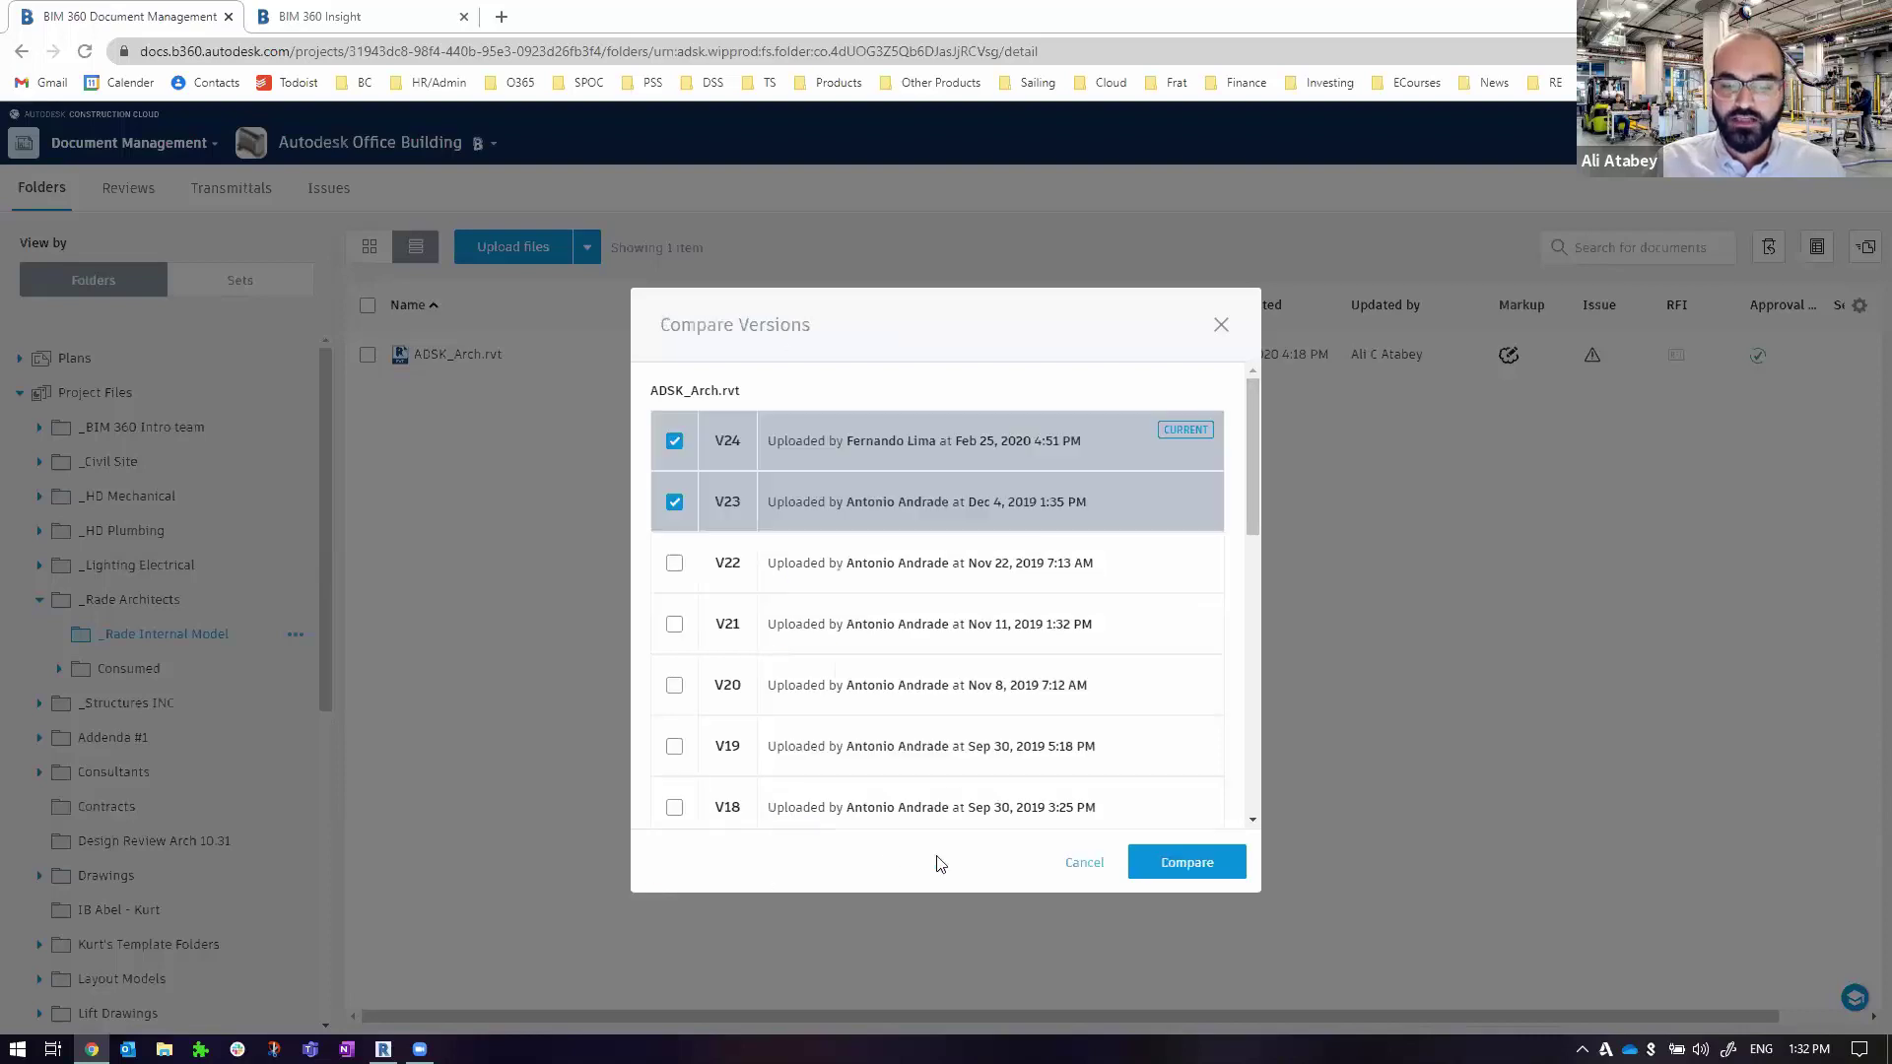
pyautogui.click(961, 512)
pyautogui.moveTo(1251, 415); pyautogui.dragTo(1255, 743)
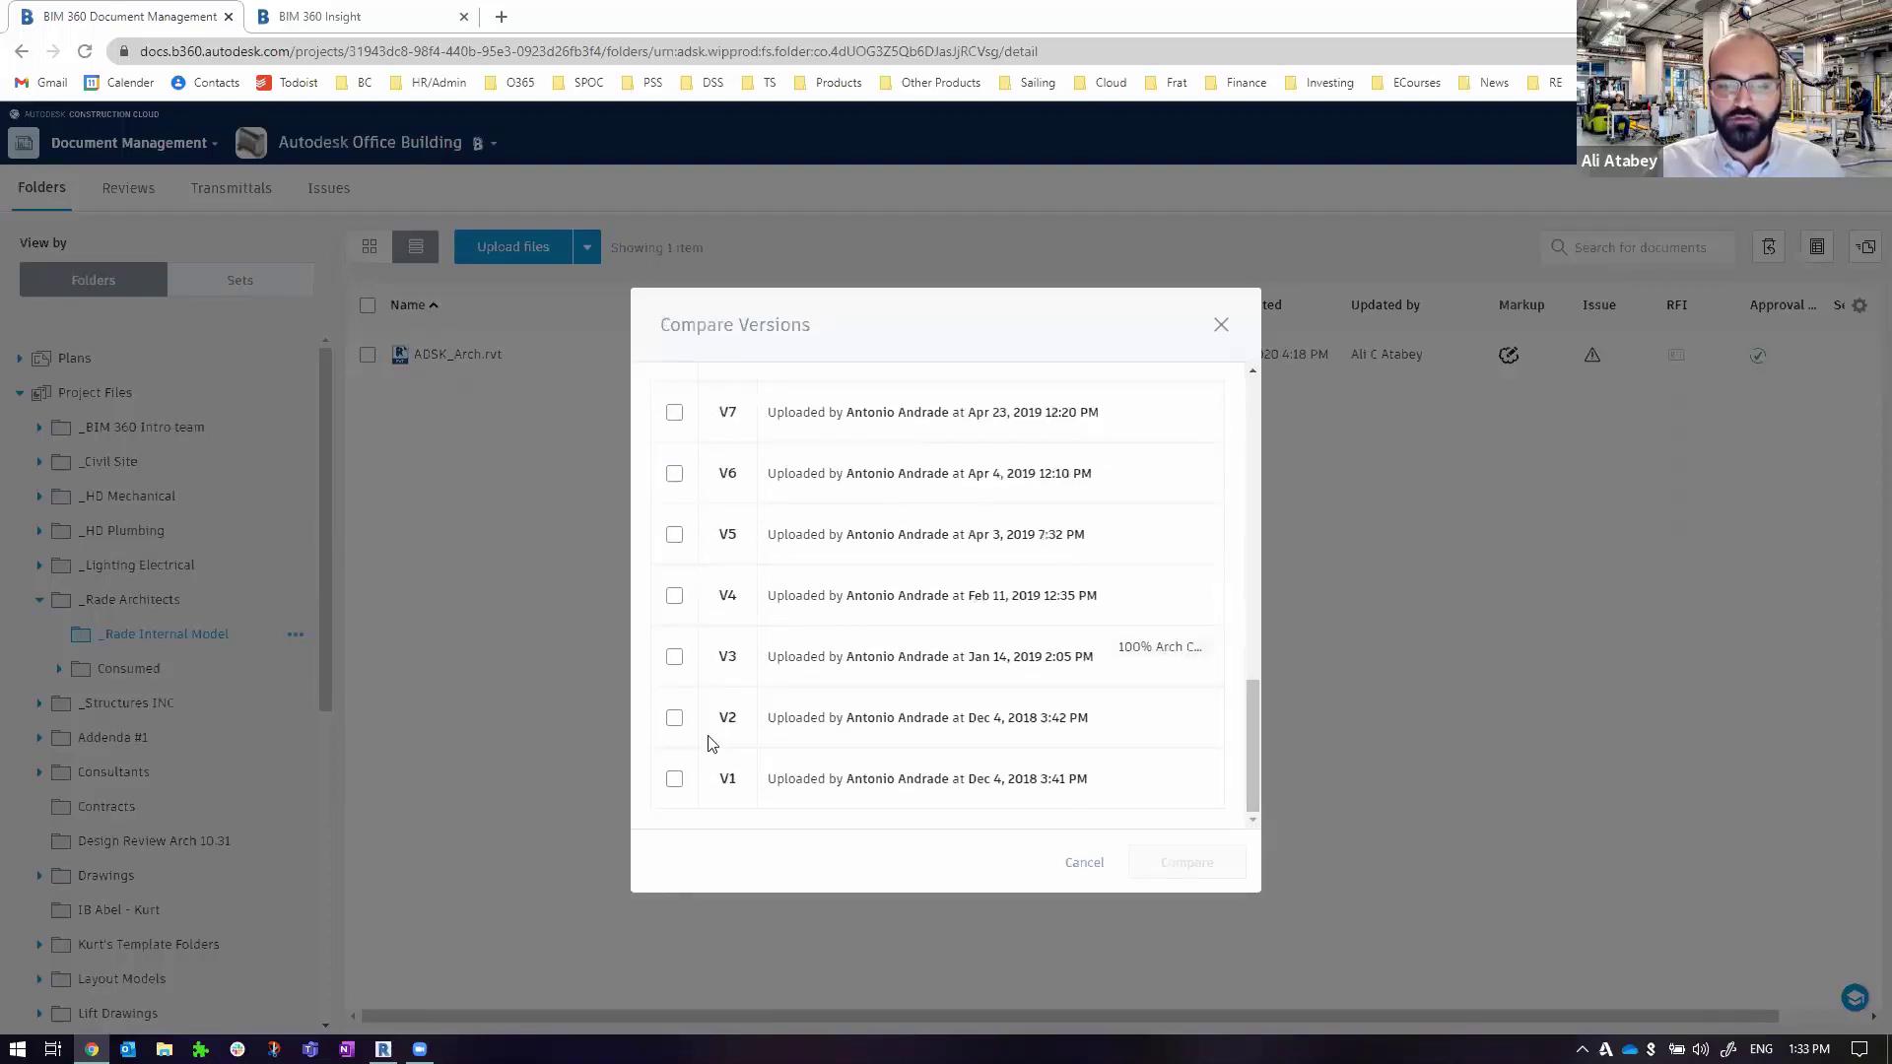
pyautogui.click(674, 717)
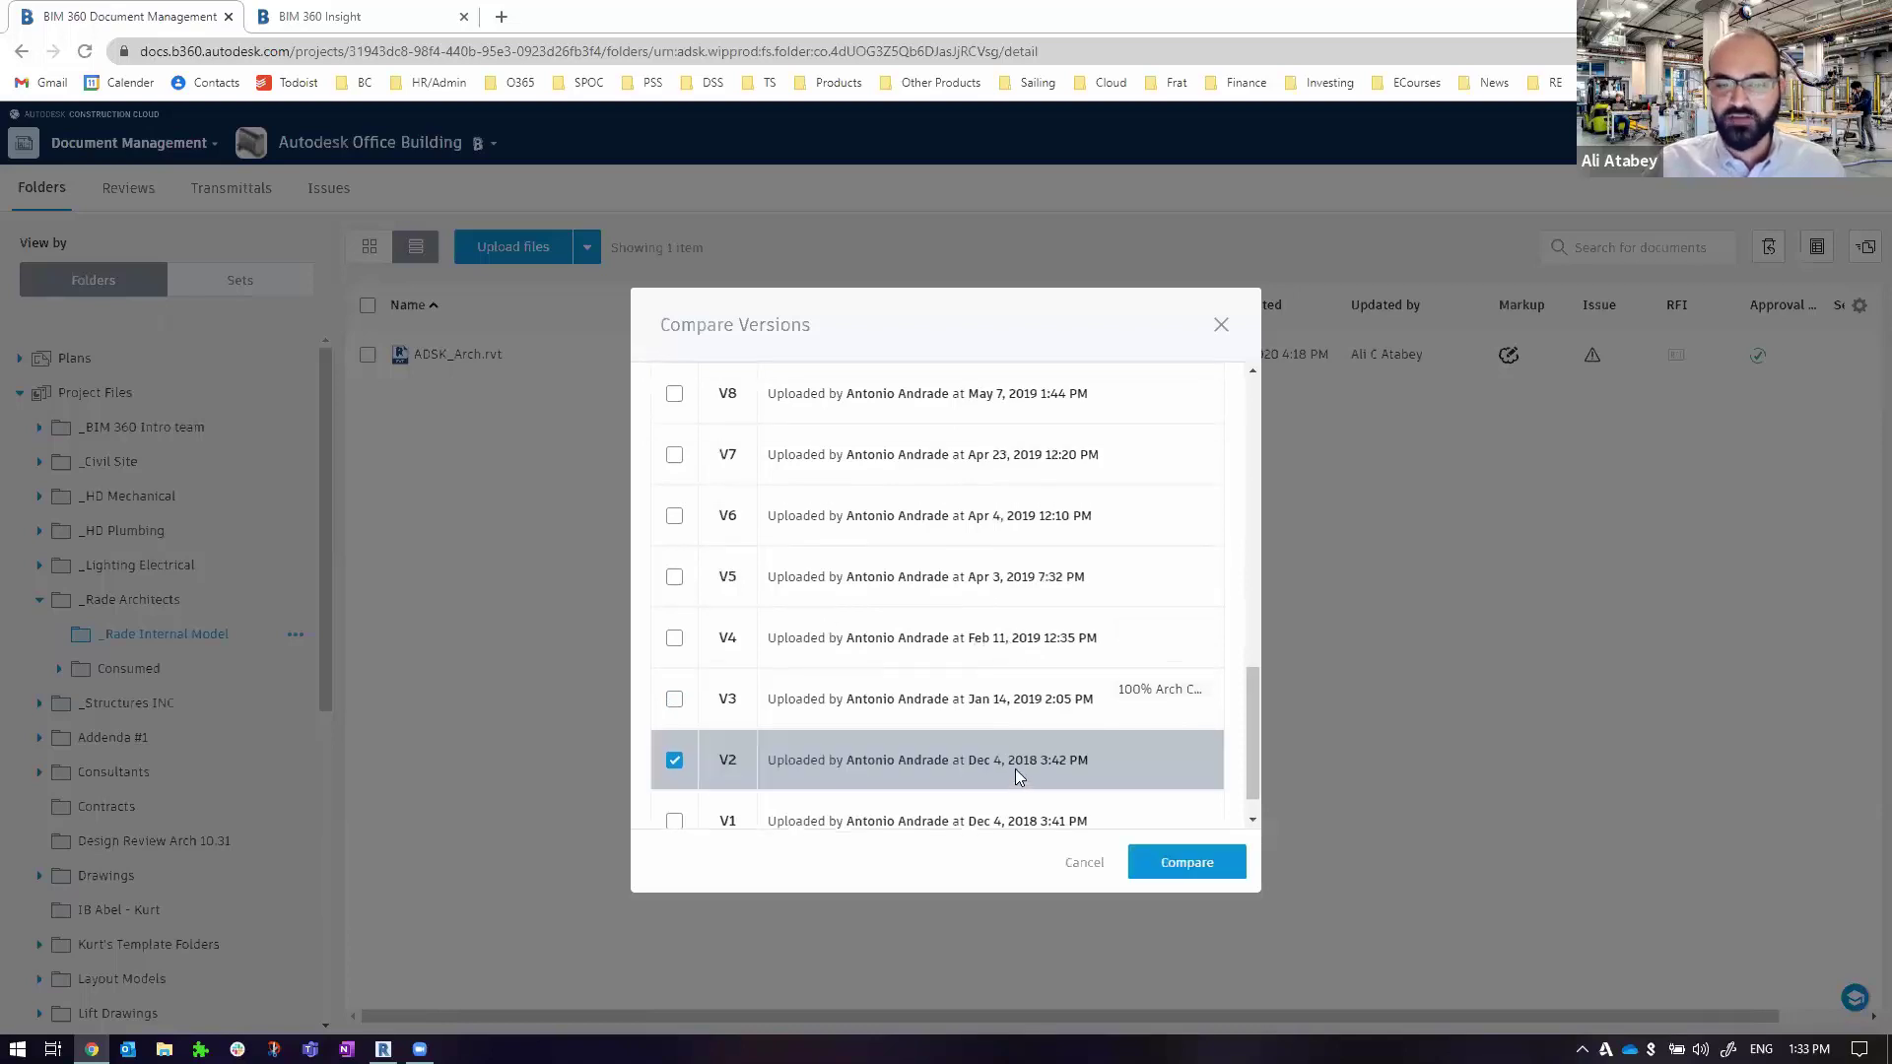
pyautogui.scroll(7, 1015, 774)
pyautogui.scroll(4, 1015, 773)
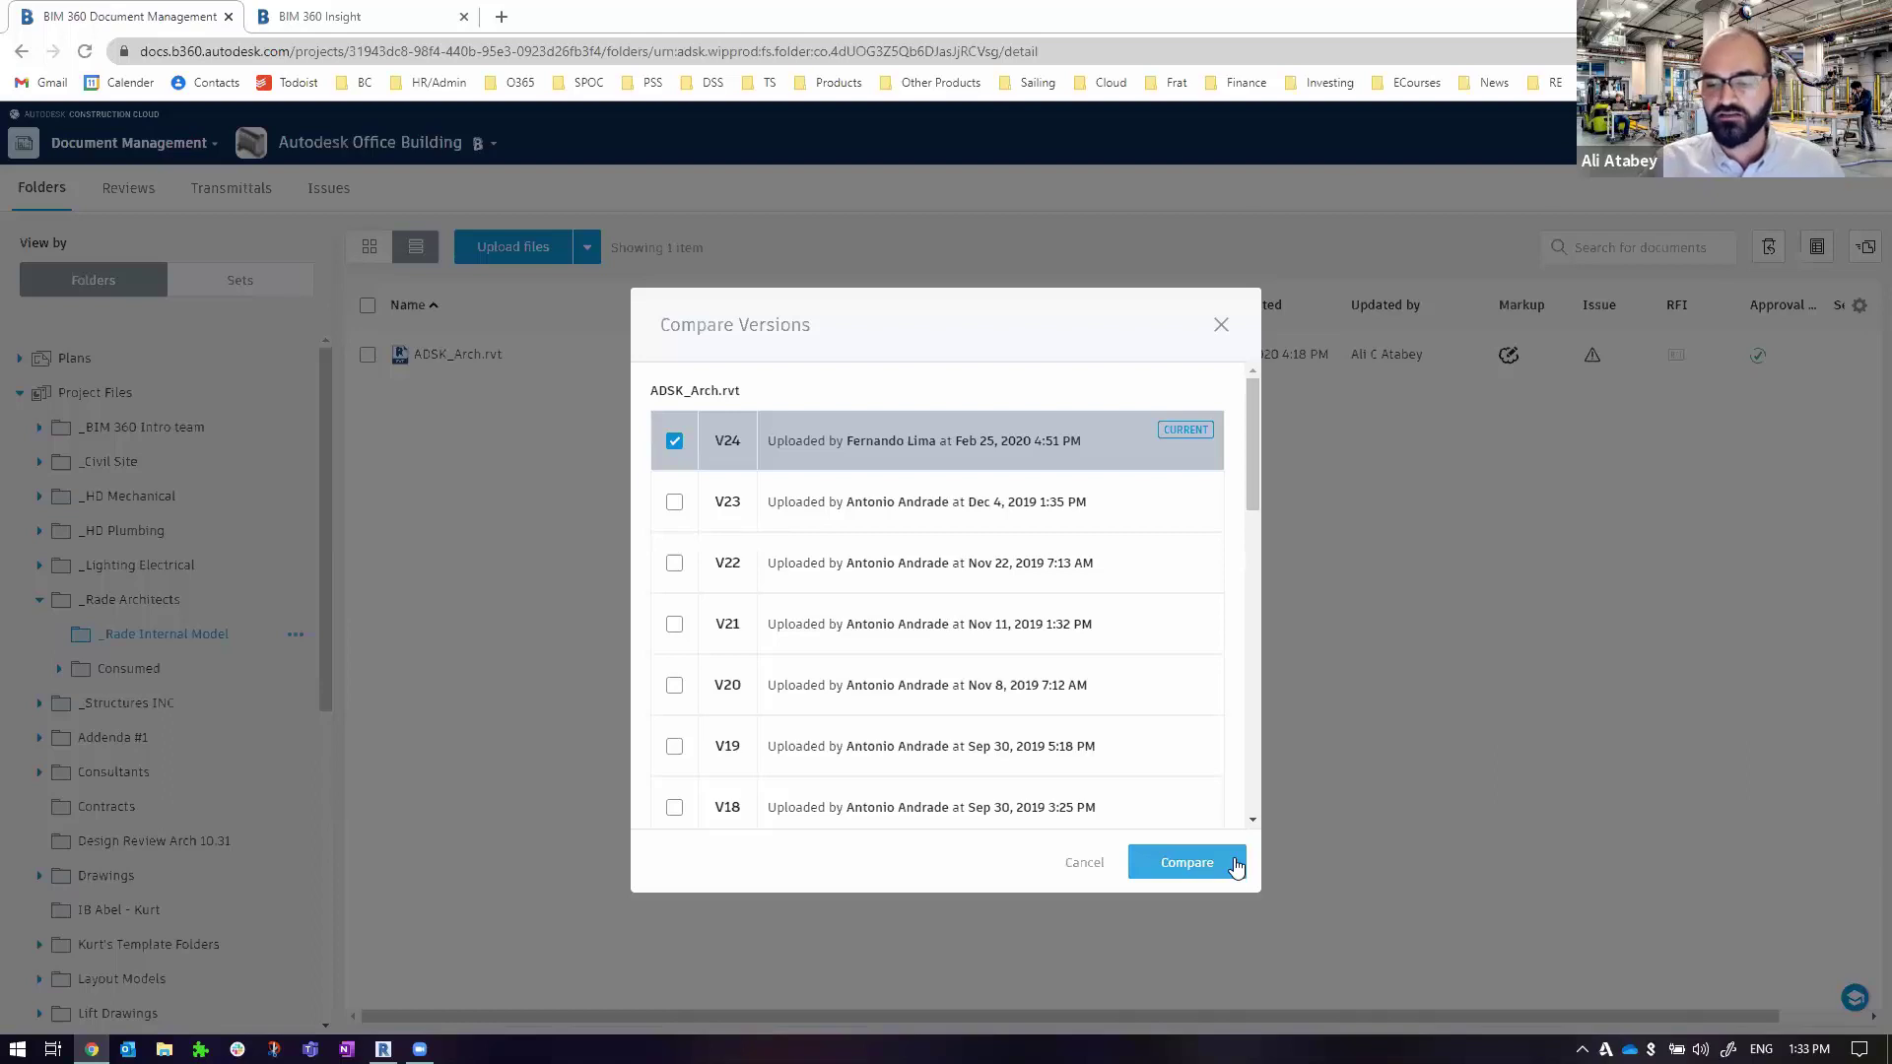
pyautogui.click(1236, 863)
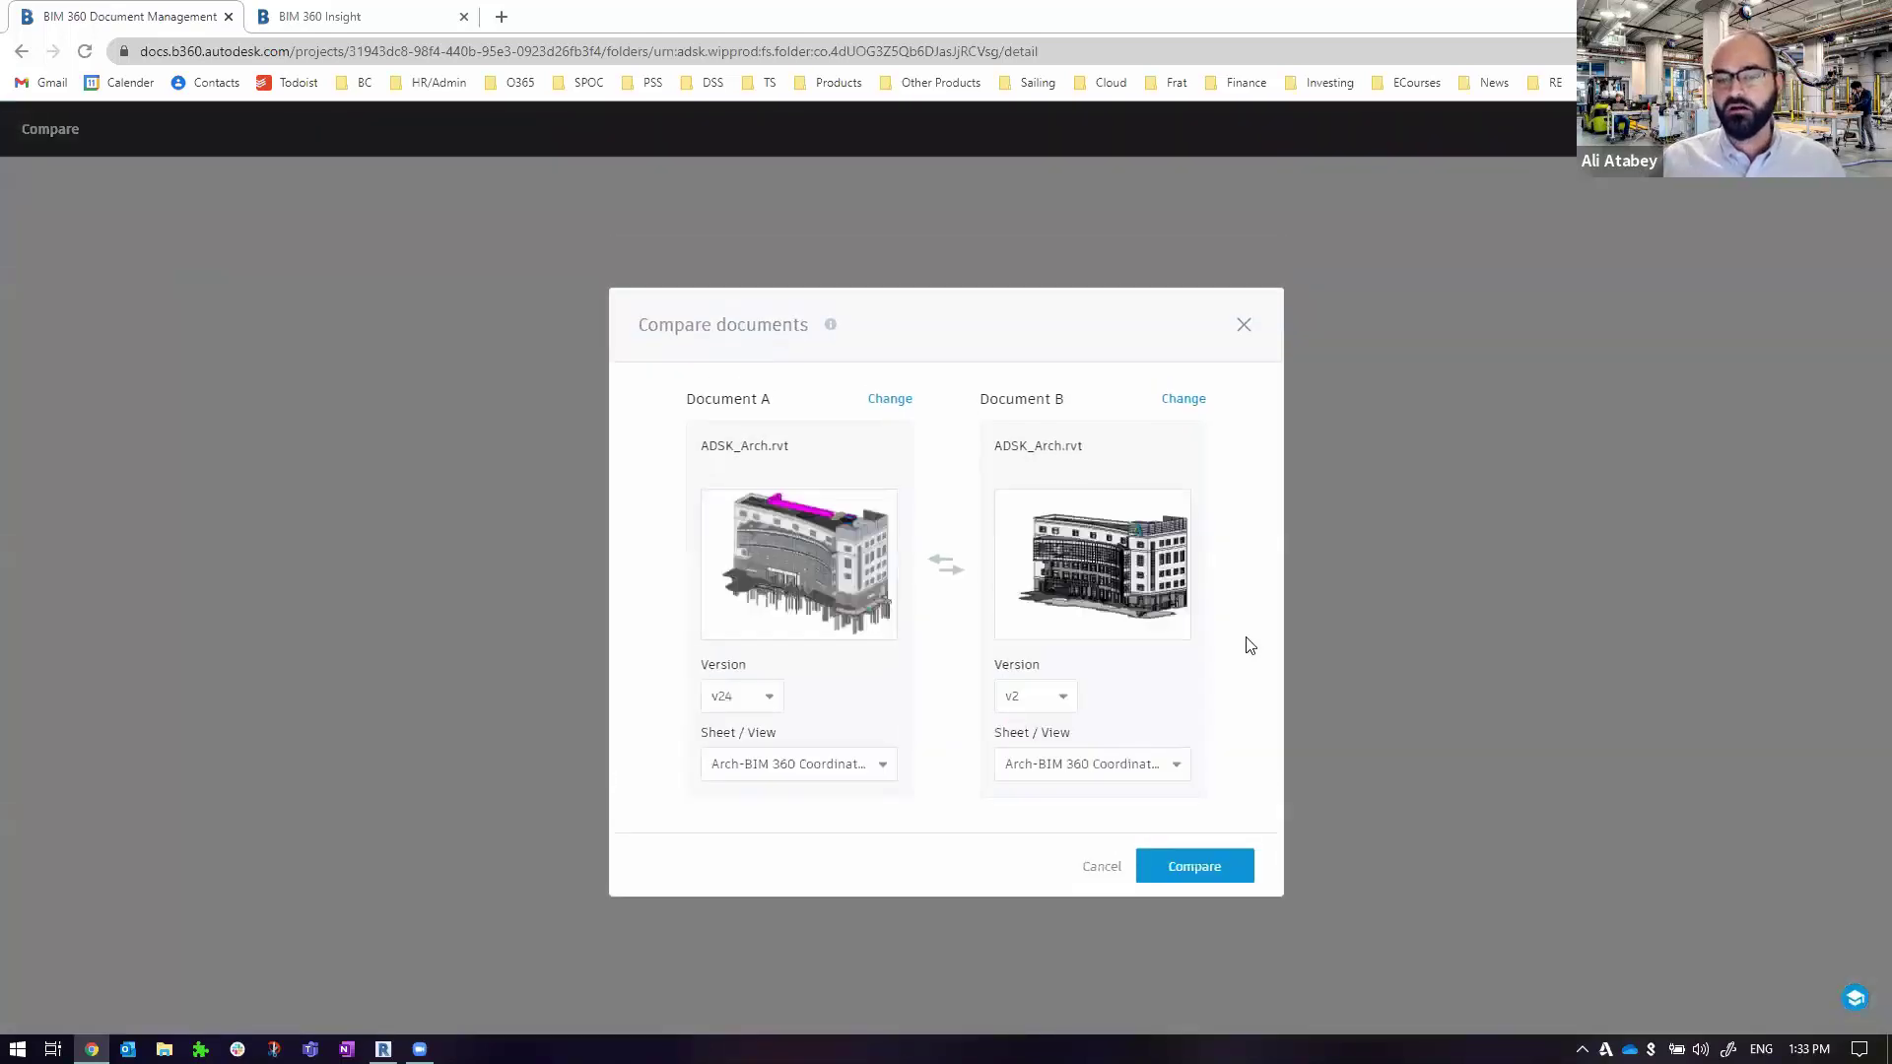
# Run the v2 vs. v24 comparison and hide Added and Removed elements
pyautogui.click(1218, 885)
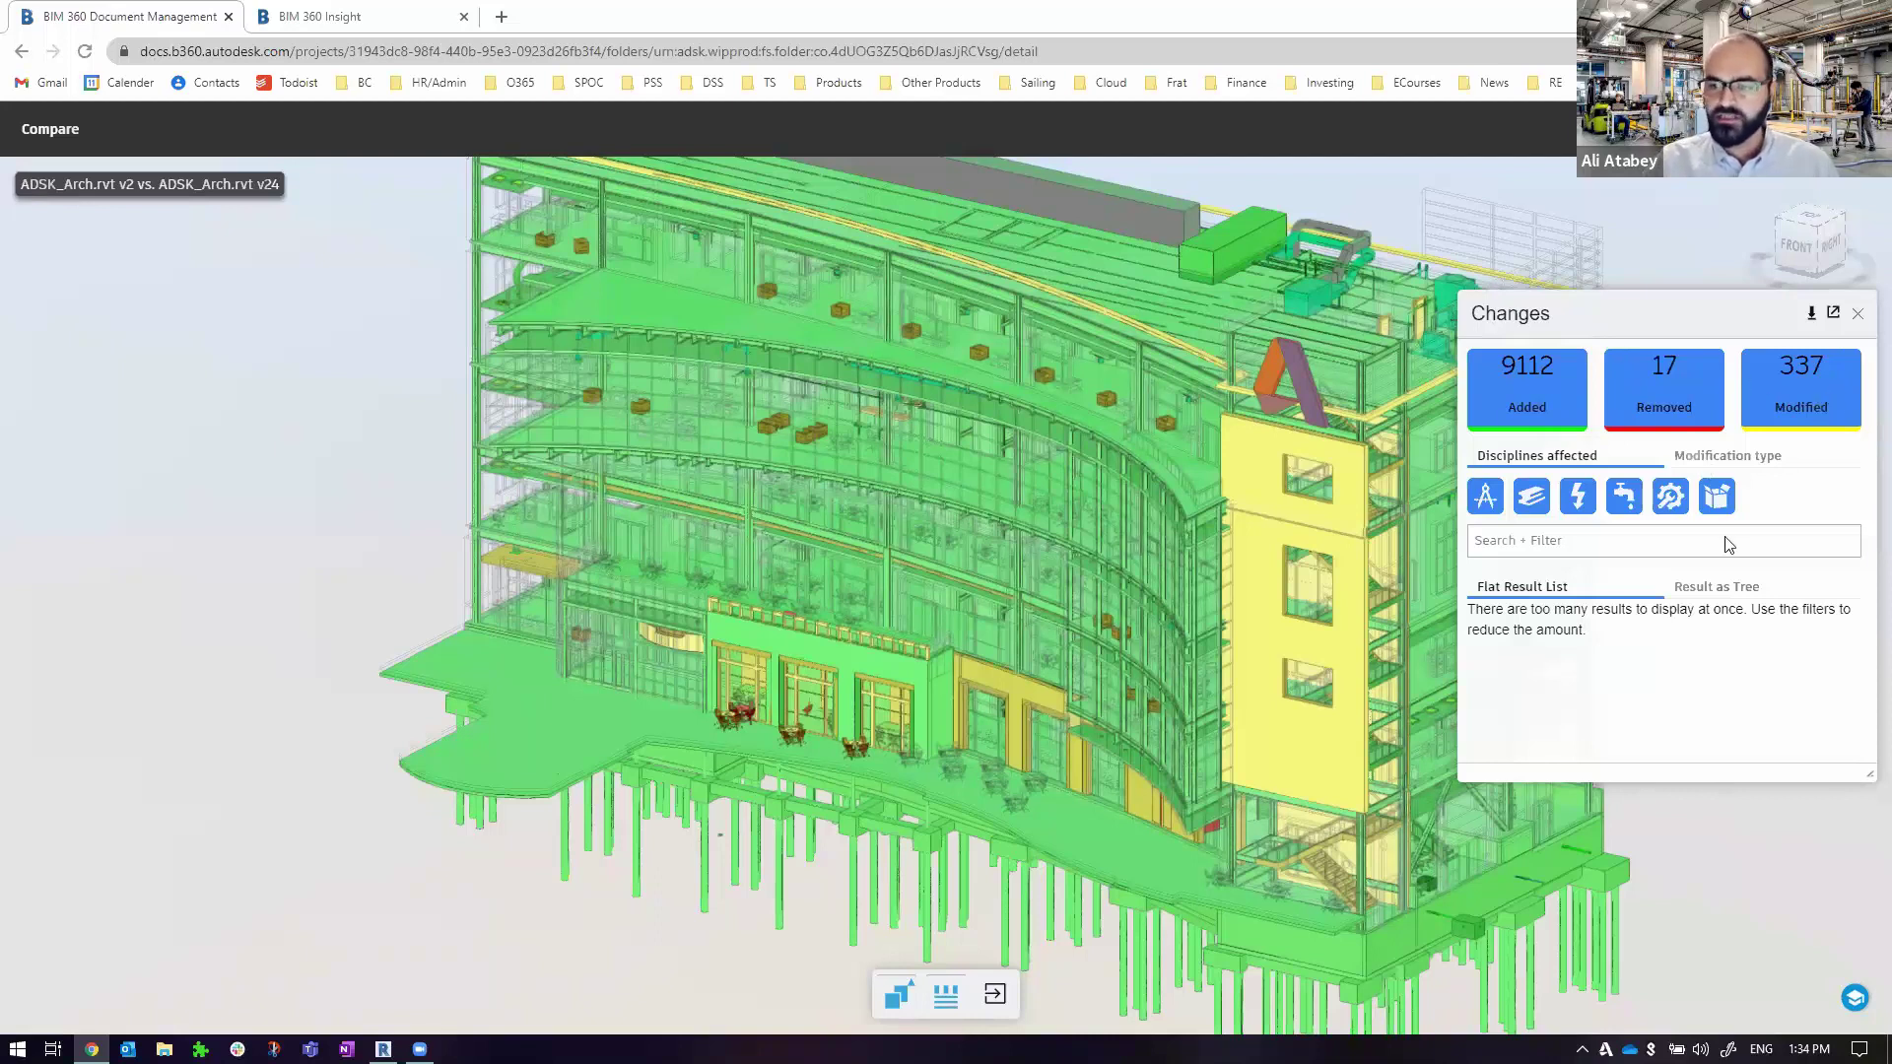
pyautogui.click(1530, 419)
pyautogui.click(1628, 404)
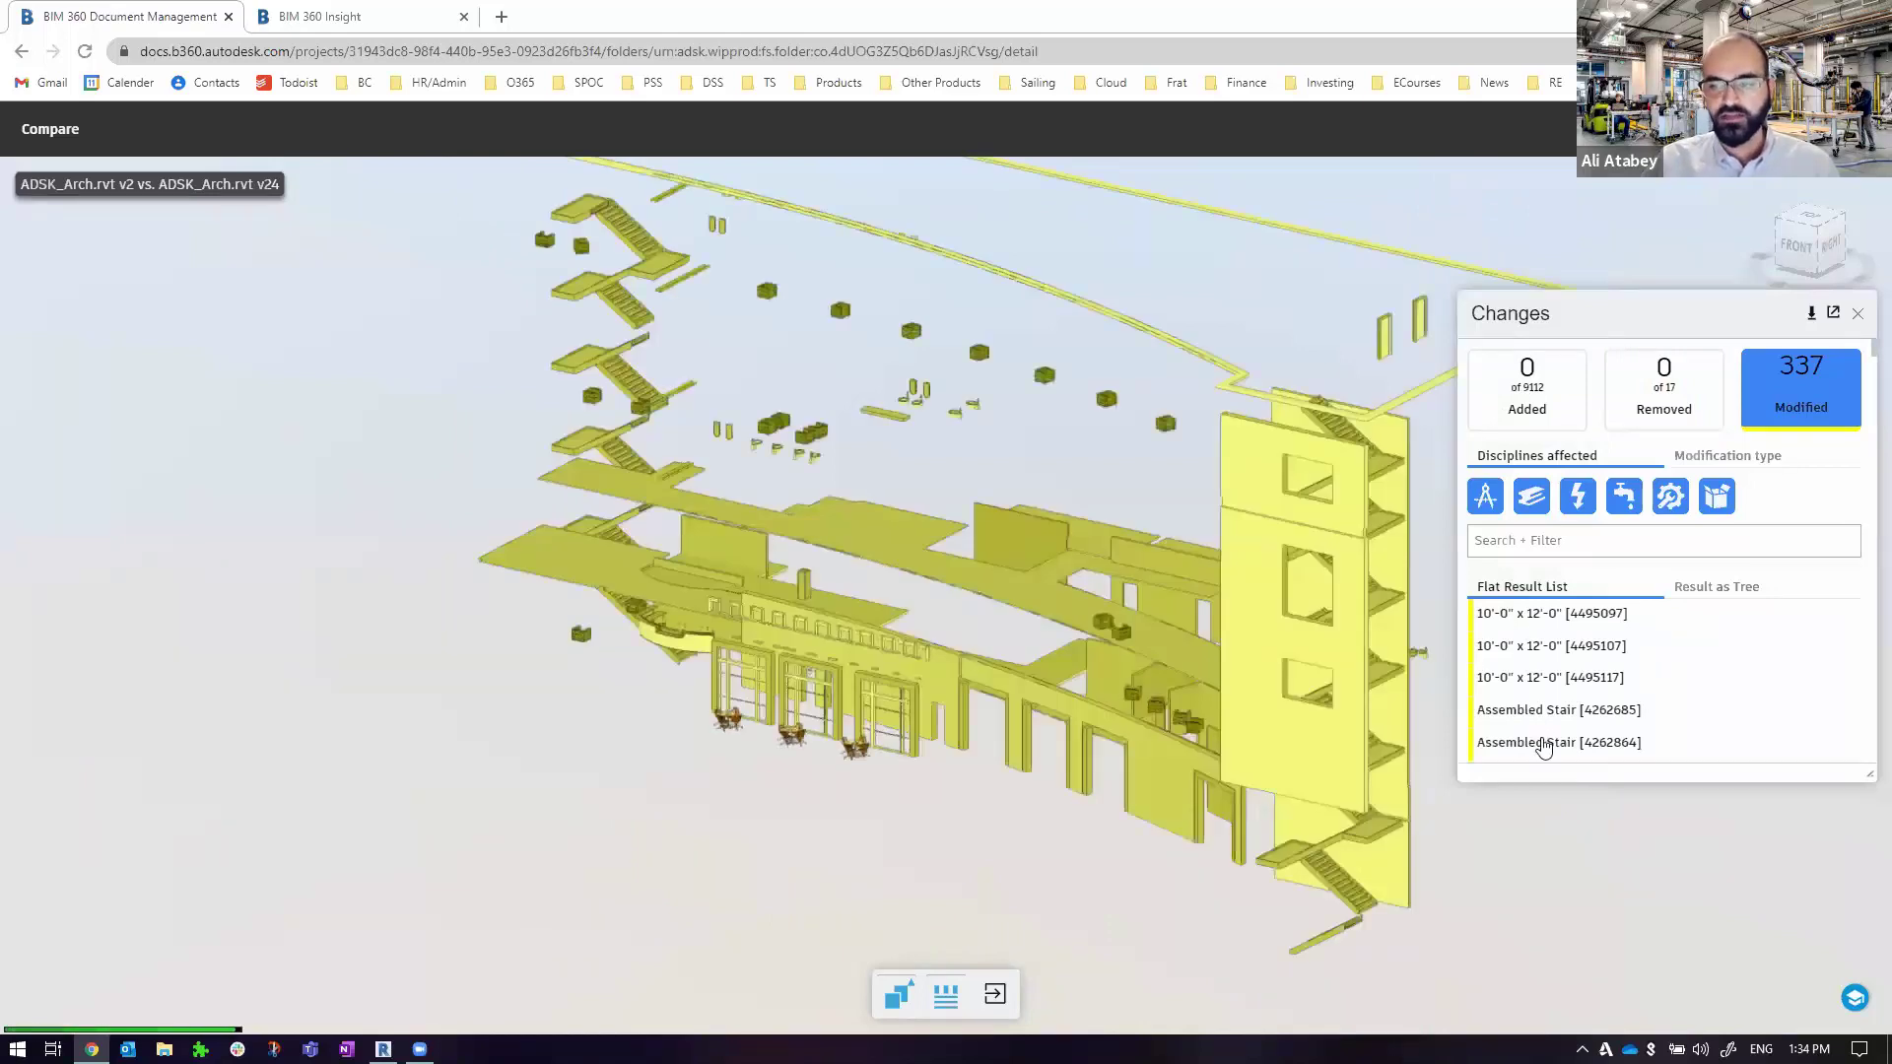
# Filter the changes to Walls and review Basic Wall [1430950]'s change details
pyautogui.click(1545, 542)
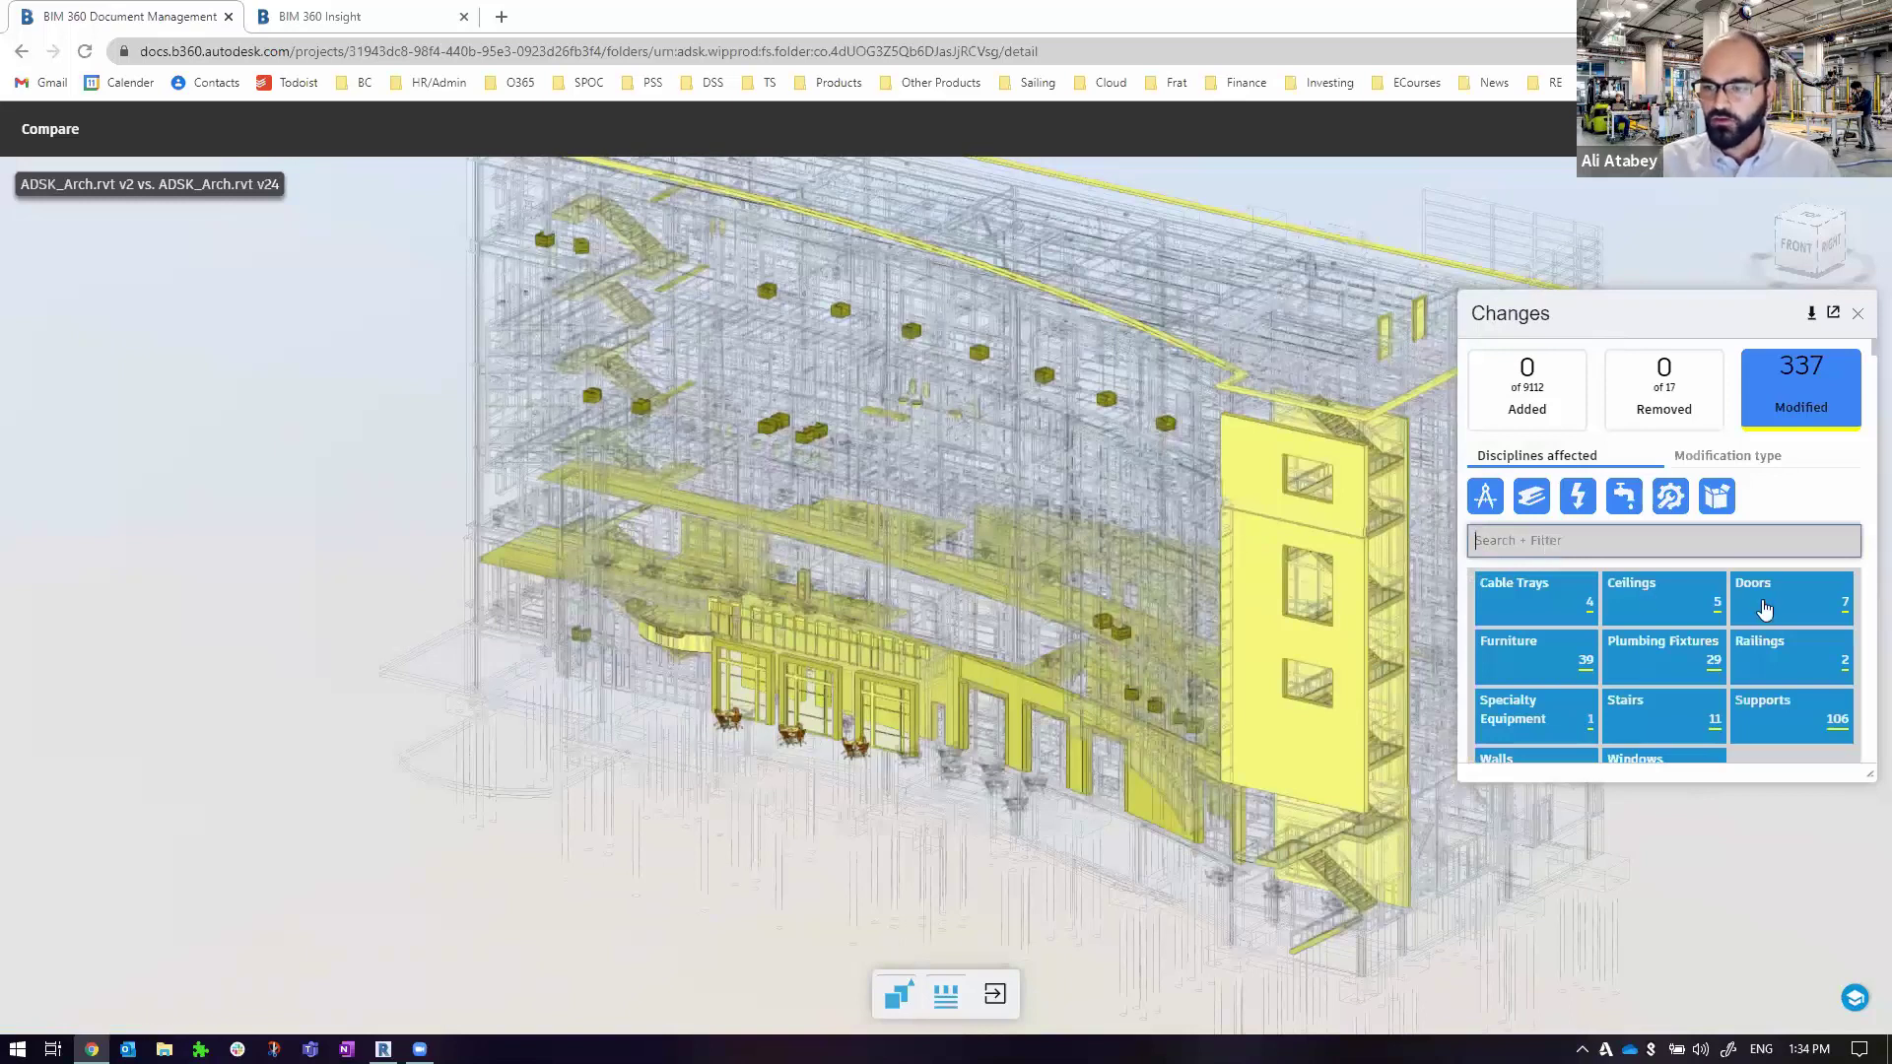
pyautogui.scroll(-2, 1597, 587)
pyautogui.click(1542, 572)
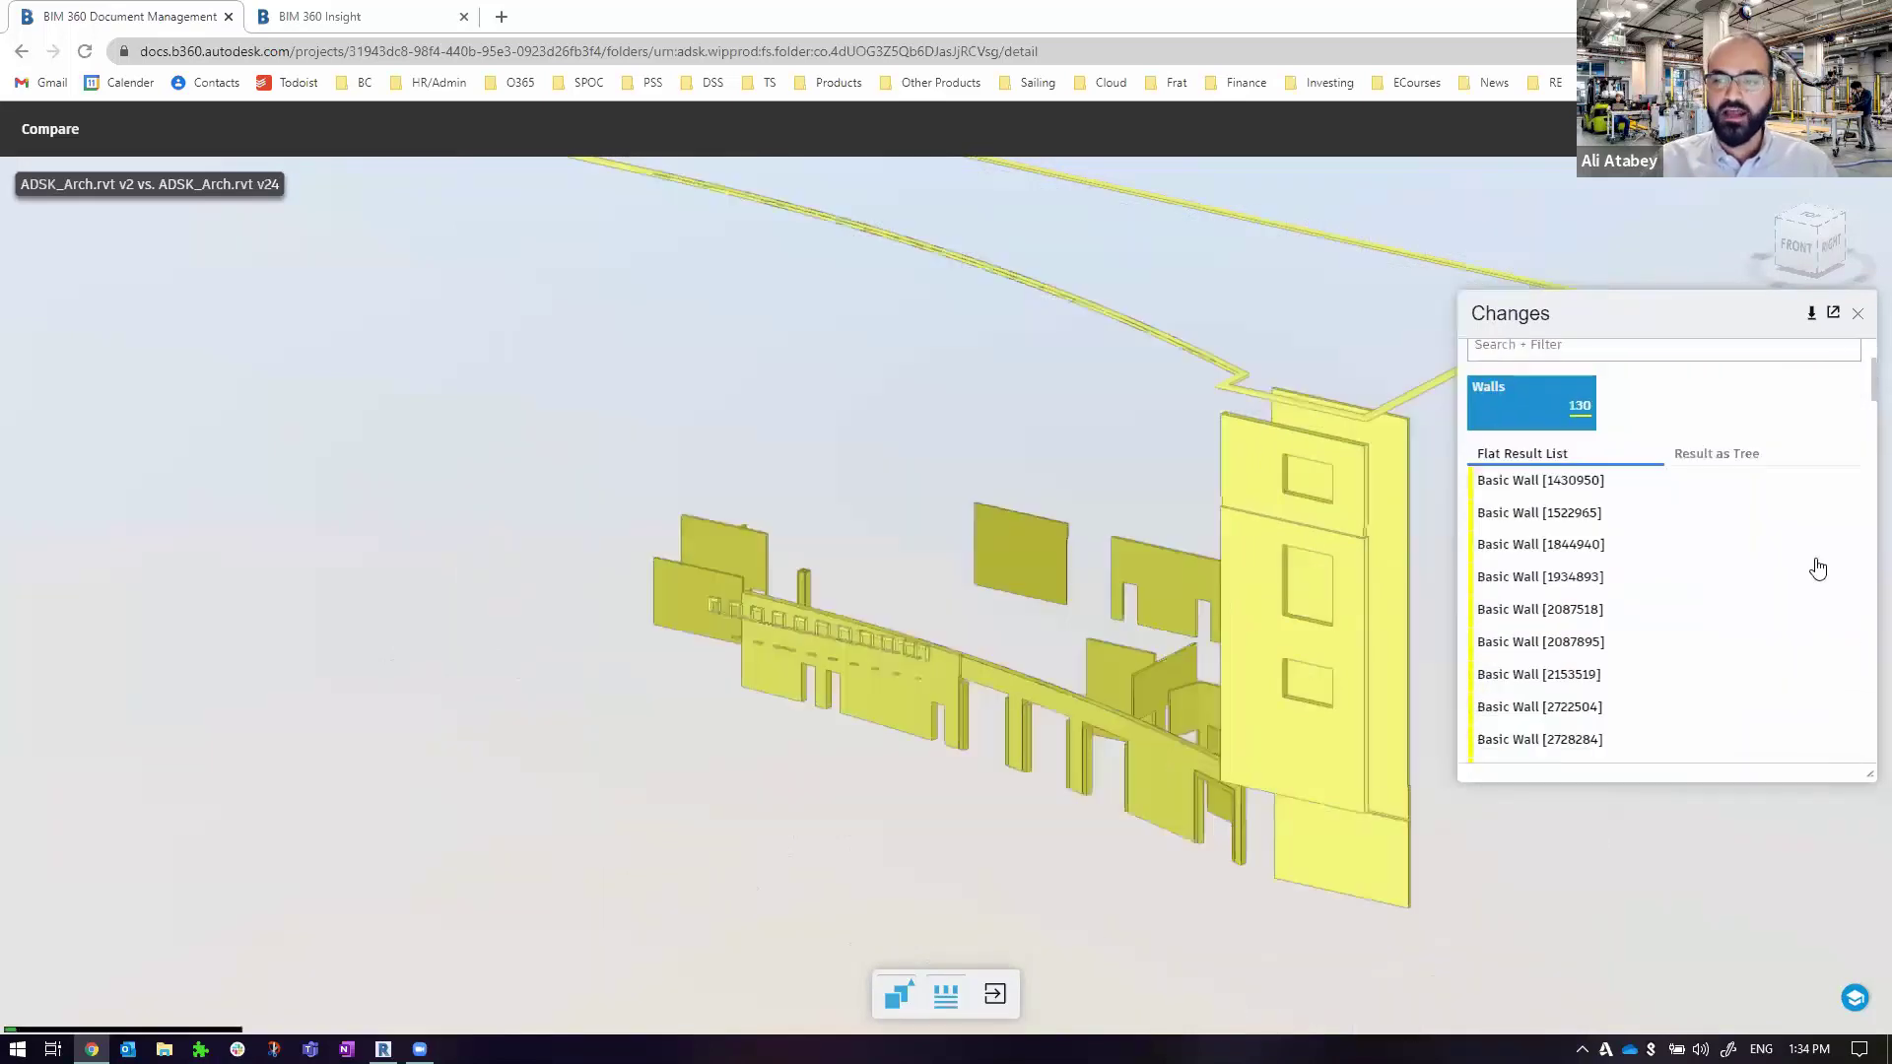
pyautogui.click(1562, 482)
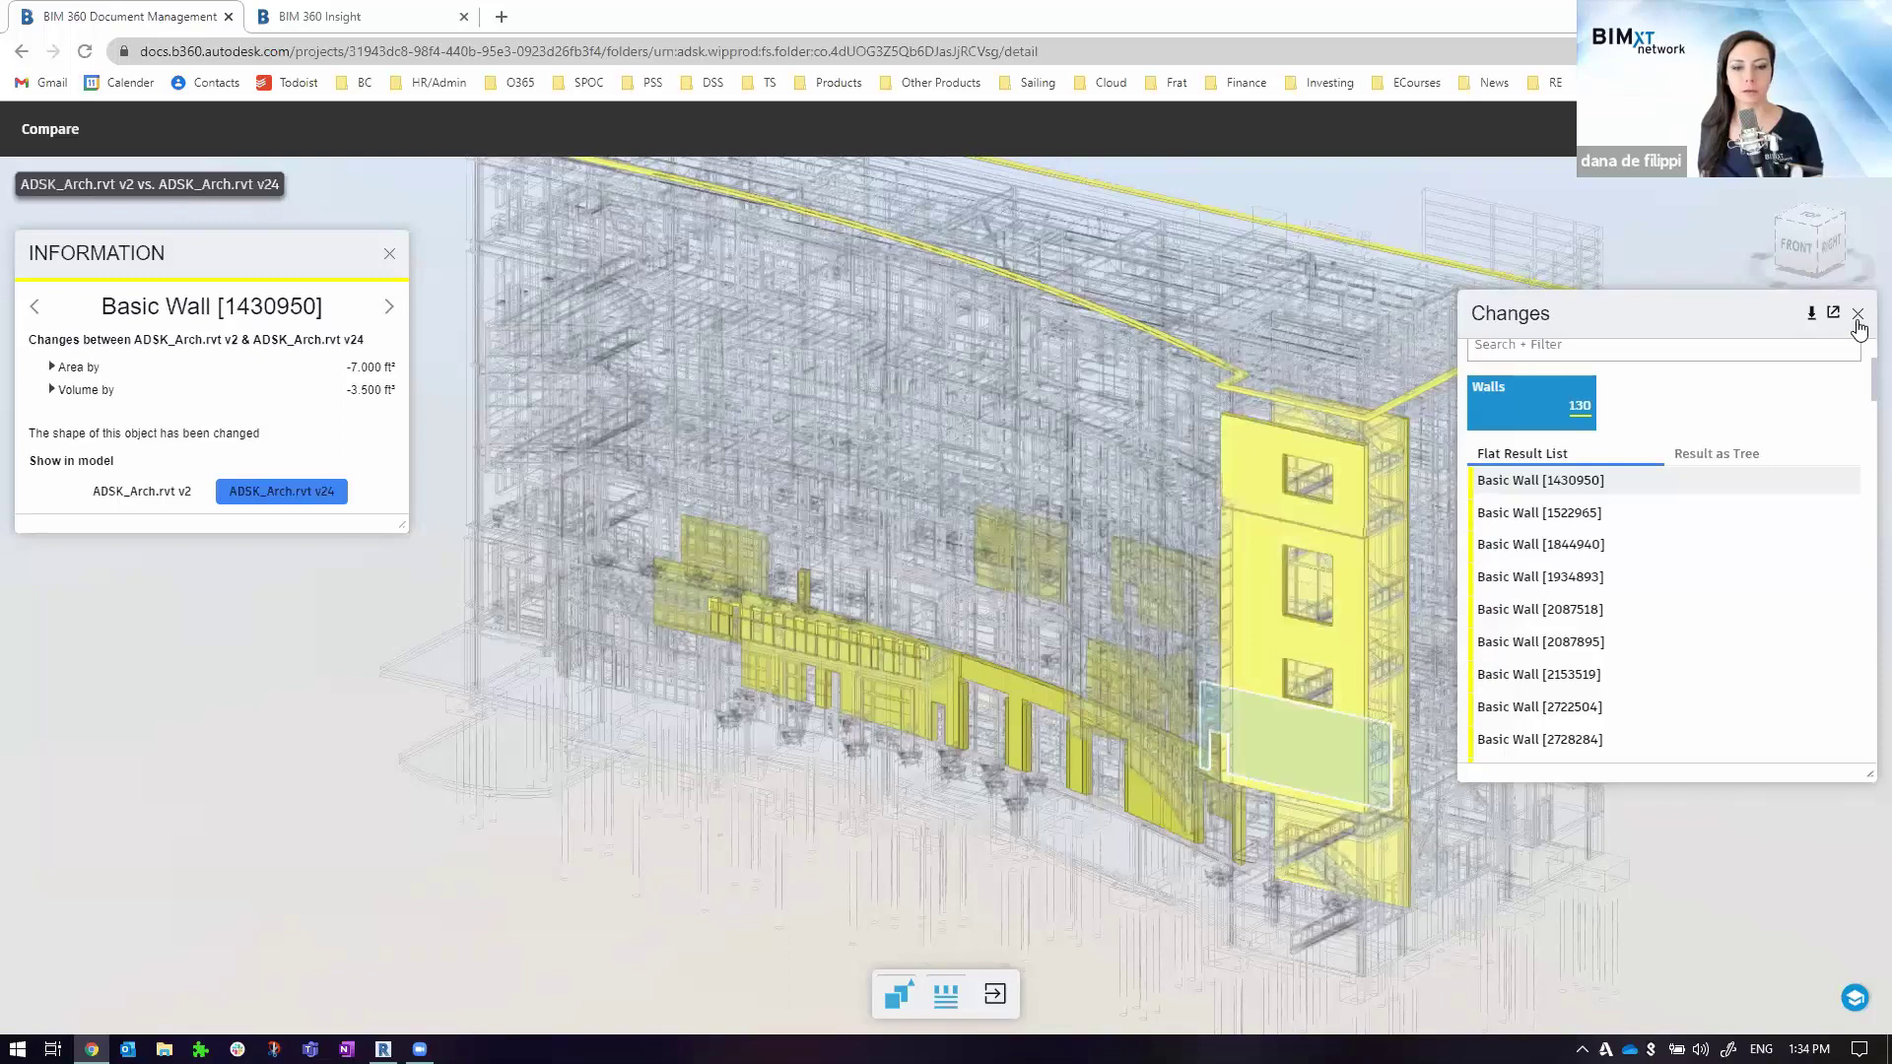
pyautogui.click(389, 258)
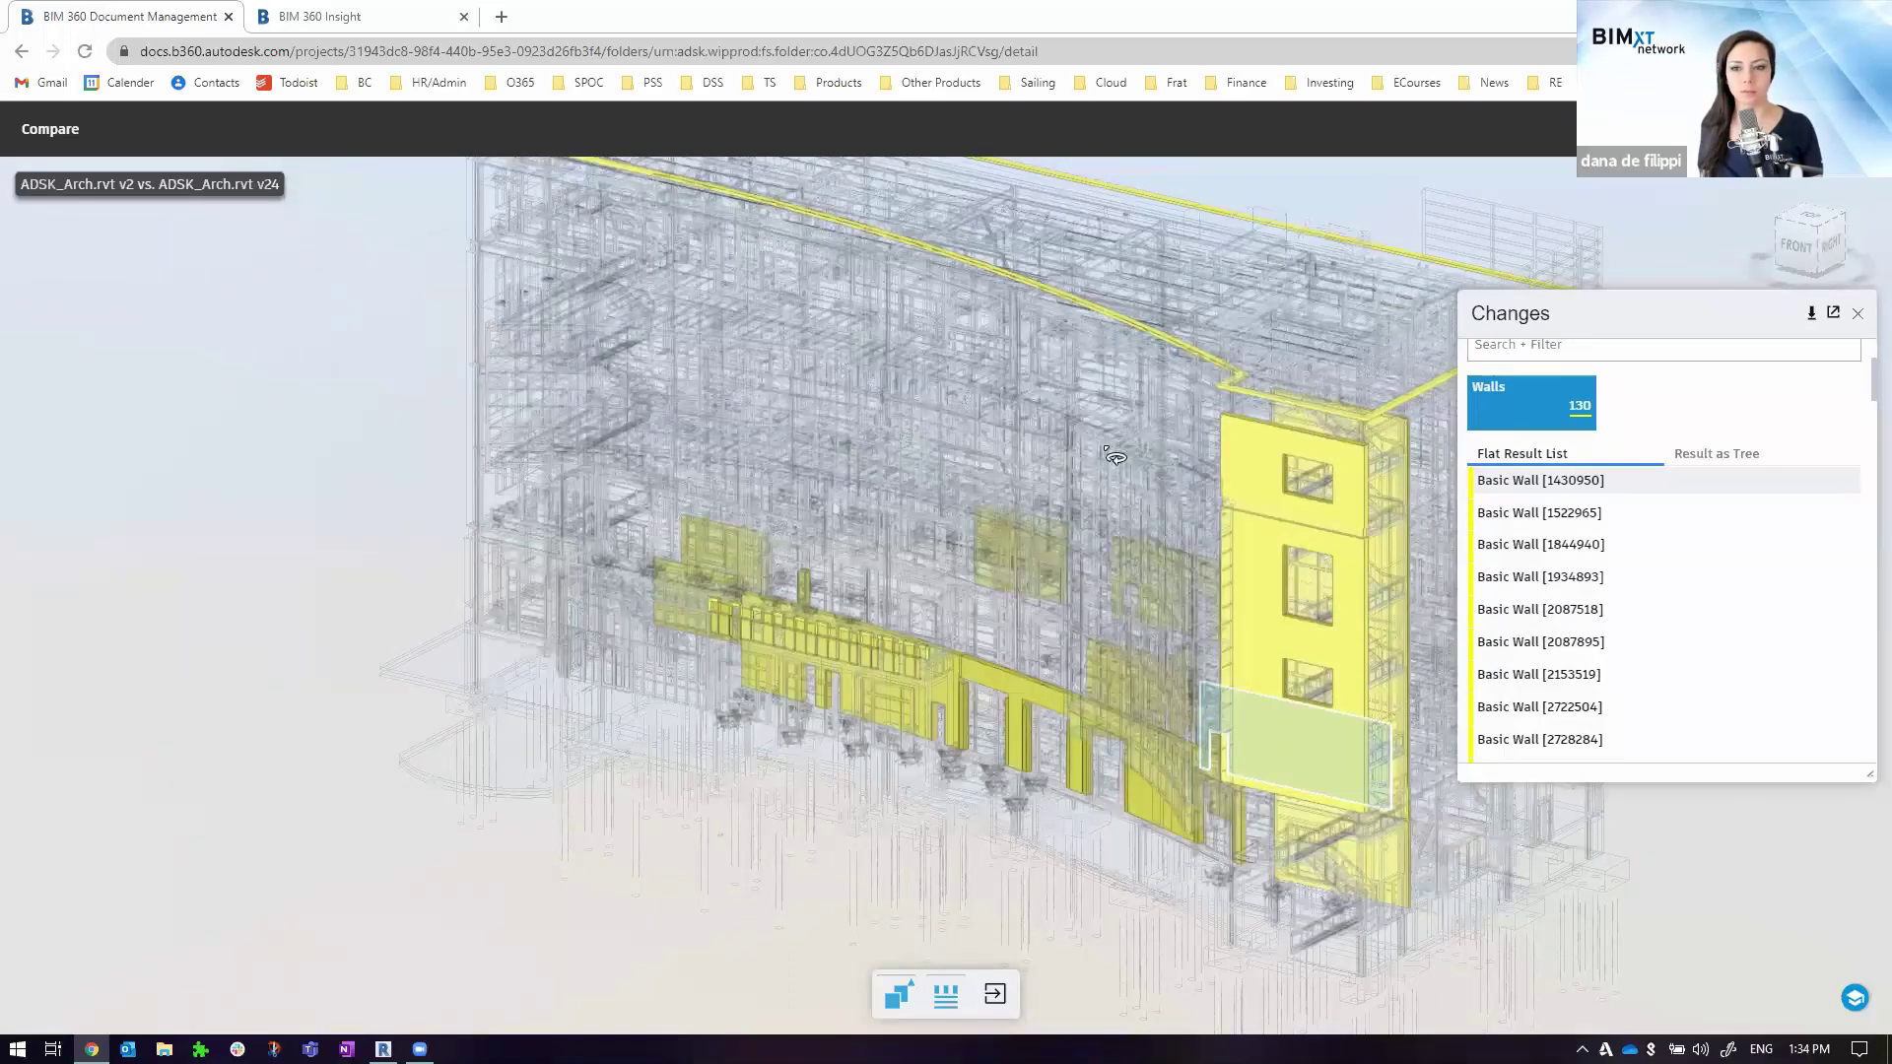
pyautogui.click(1858, 313)
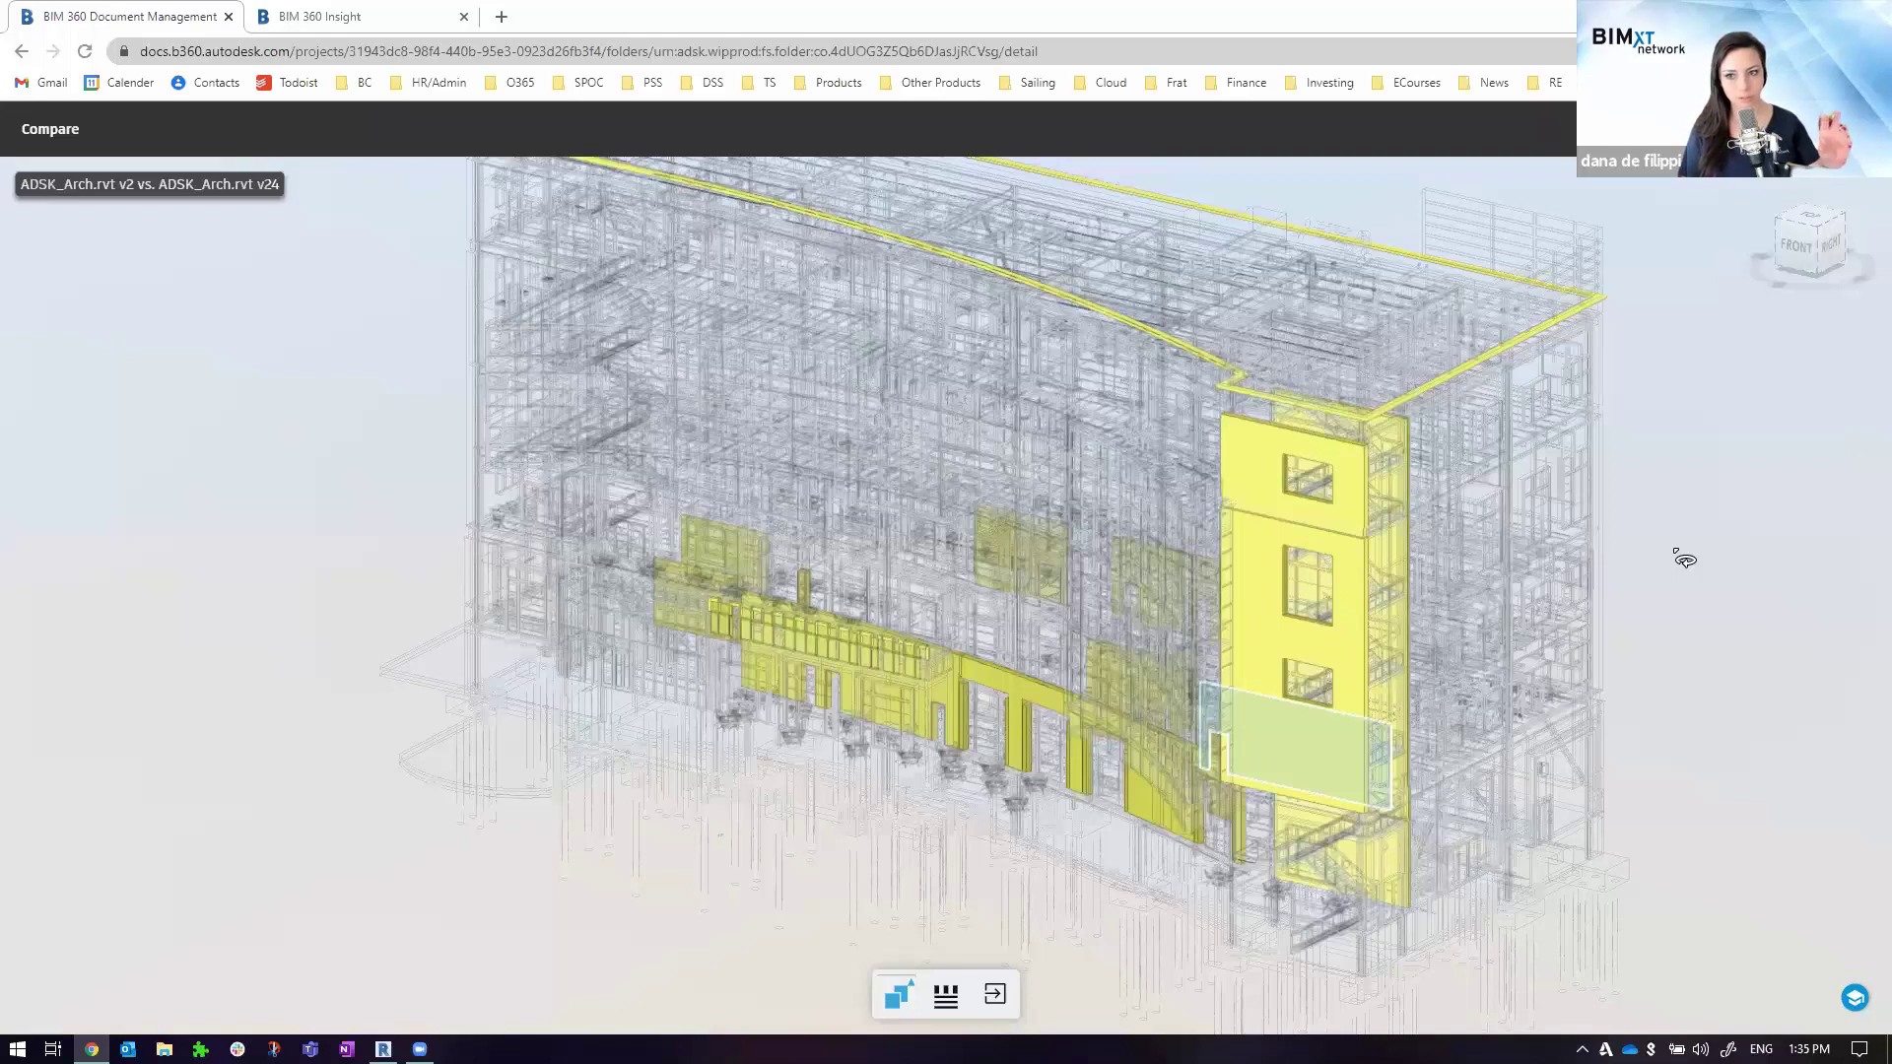
pyautogui.click(945, 996)
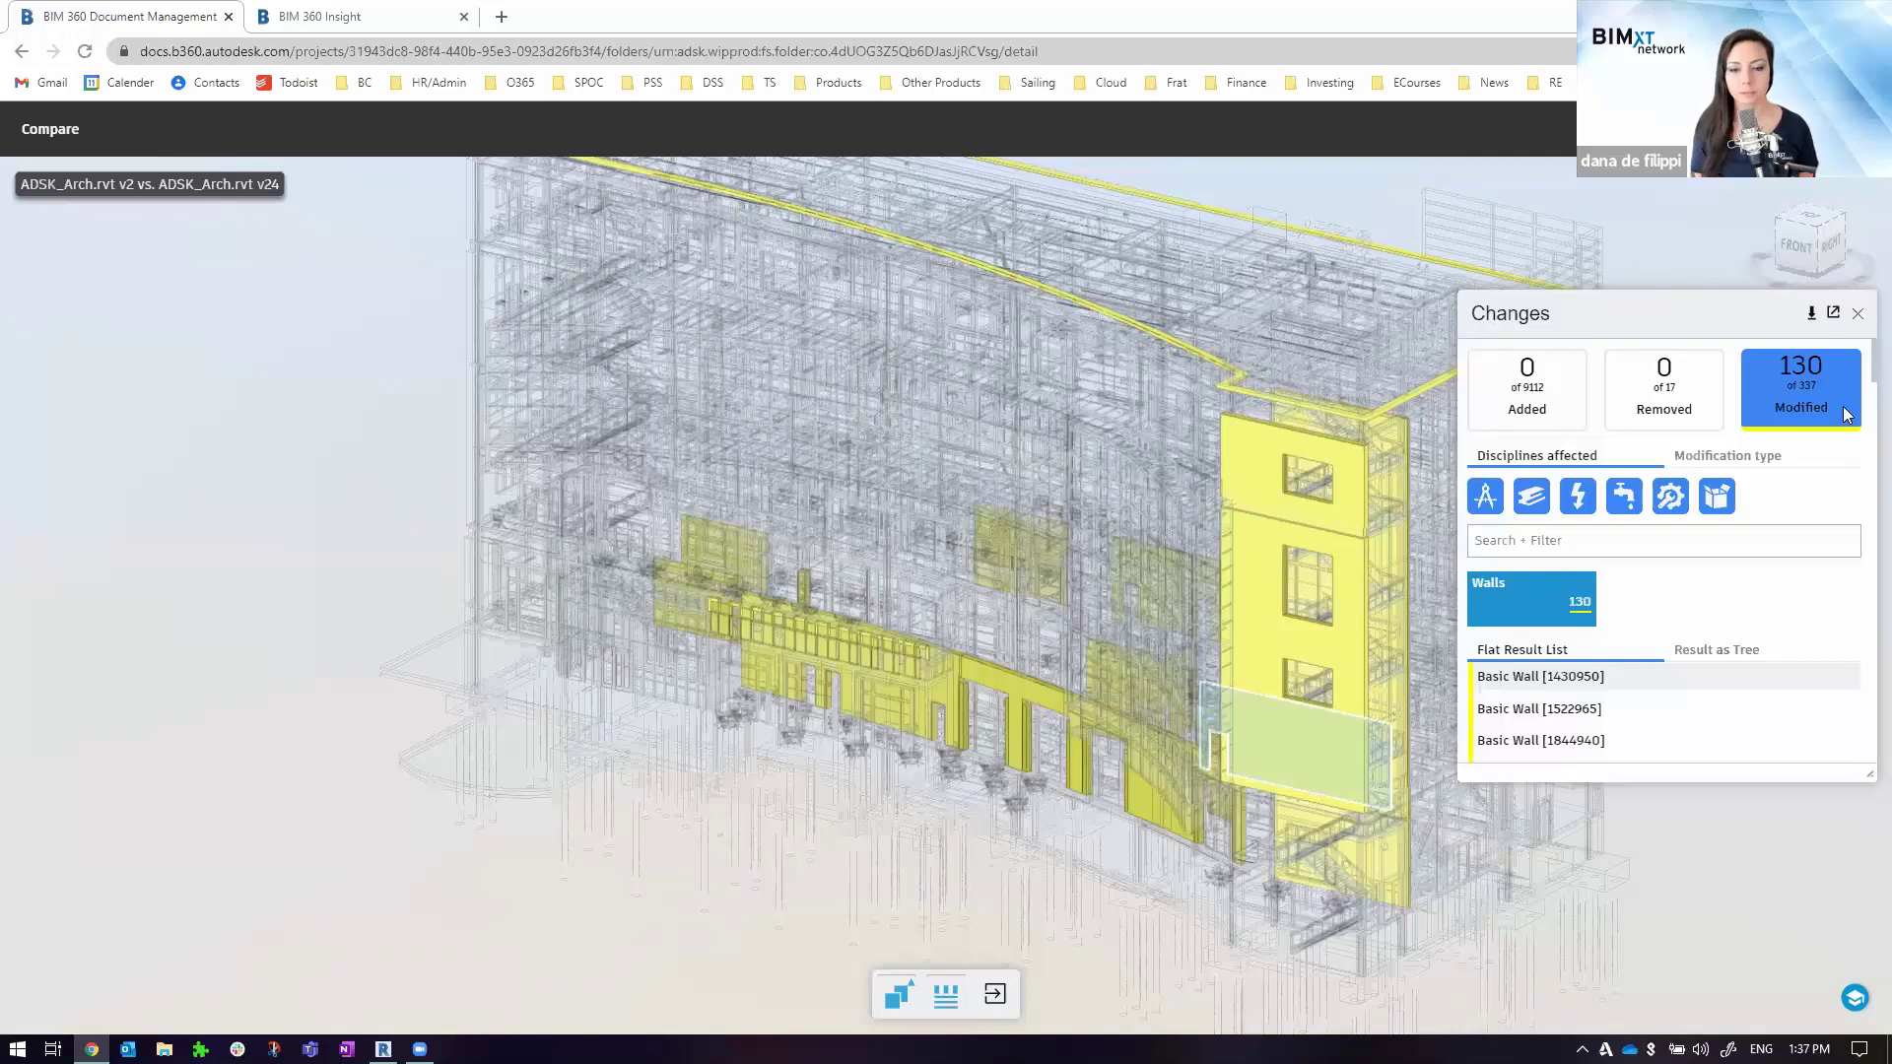
# Review wall changes by modification type, toggling one type off and on, then close the Changes panel
pyautogui.click(1819, 469)
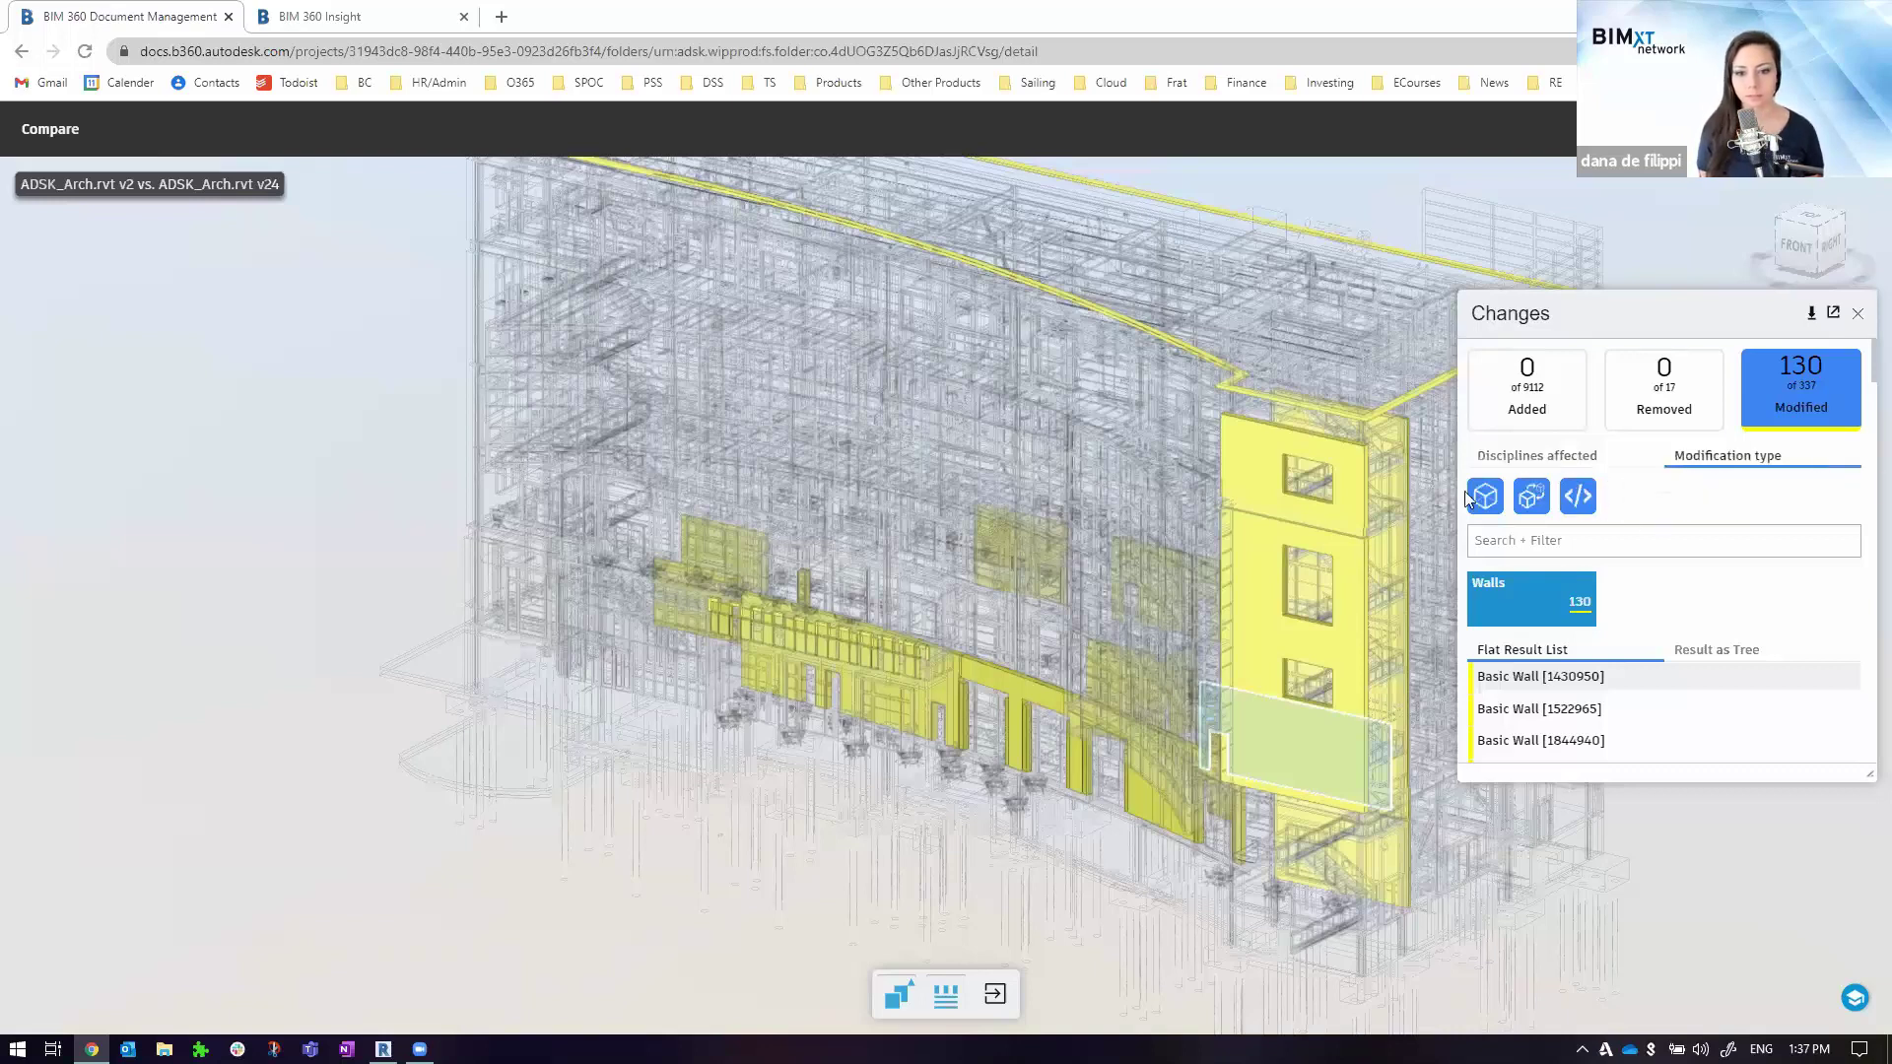
pyautogui.click(1540, 501)
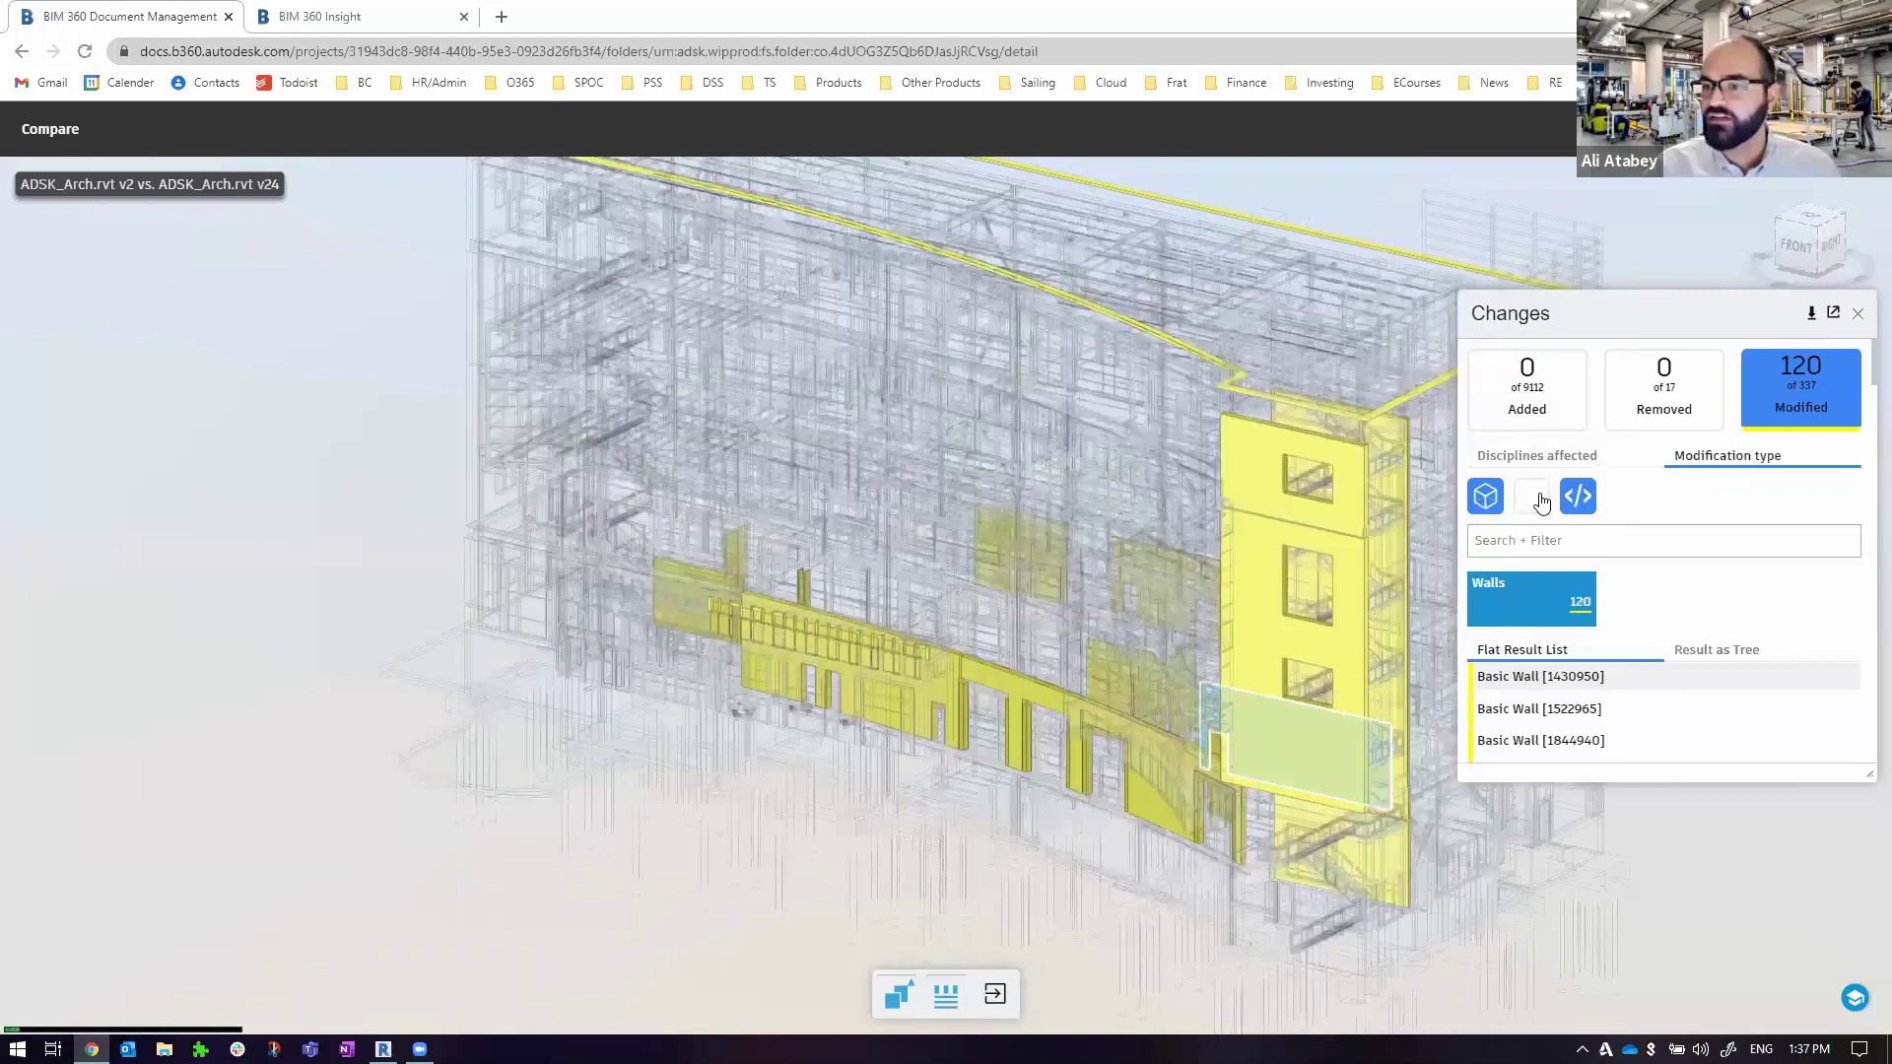
pyautogui.click(1542, 502)
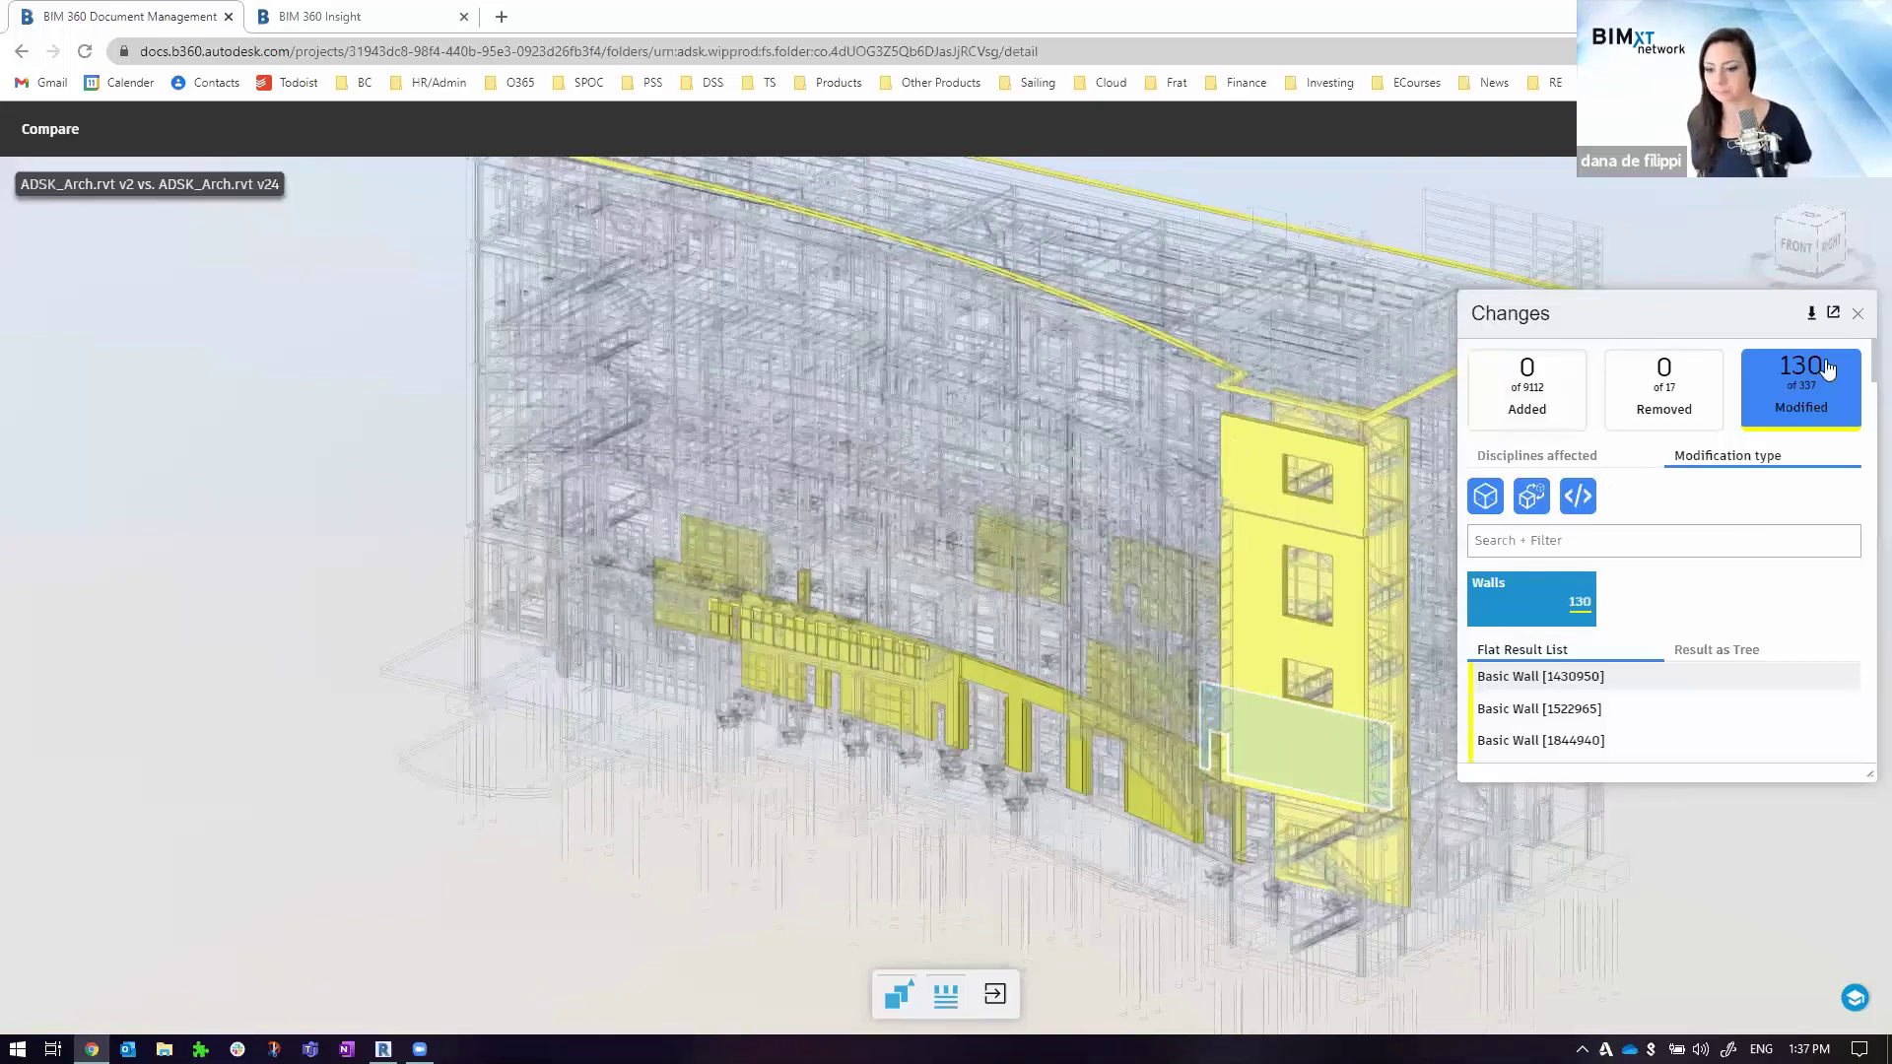
pyautogui.click(1858, 317)
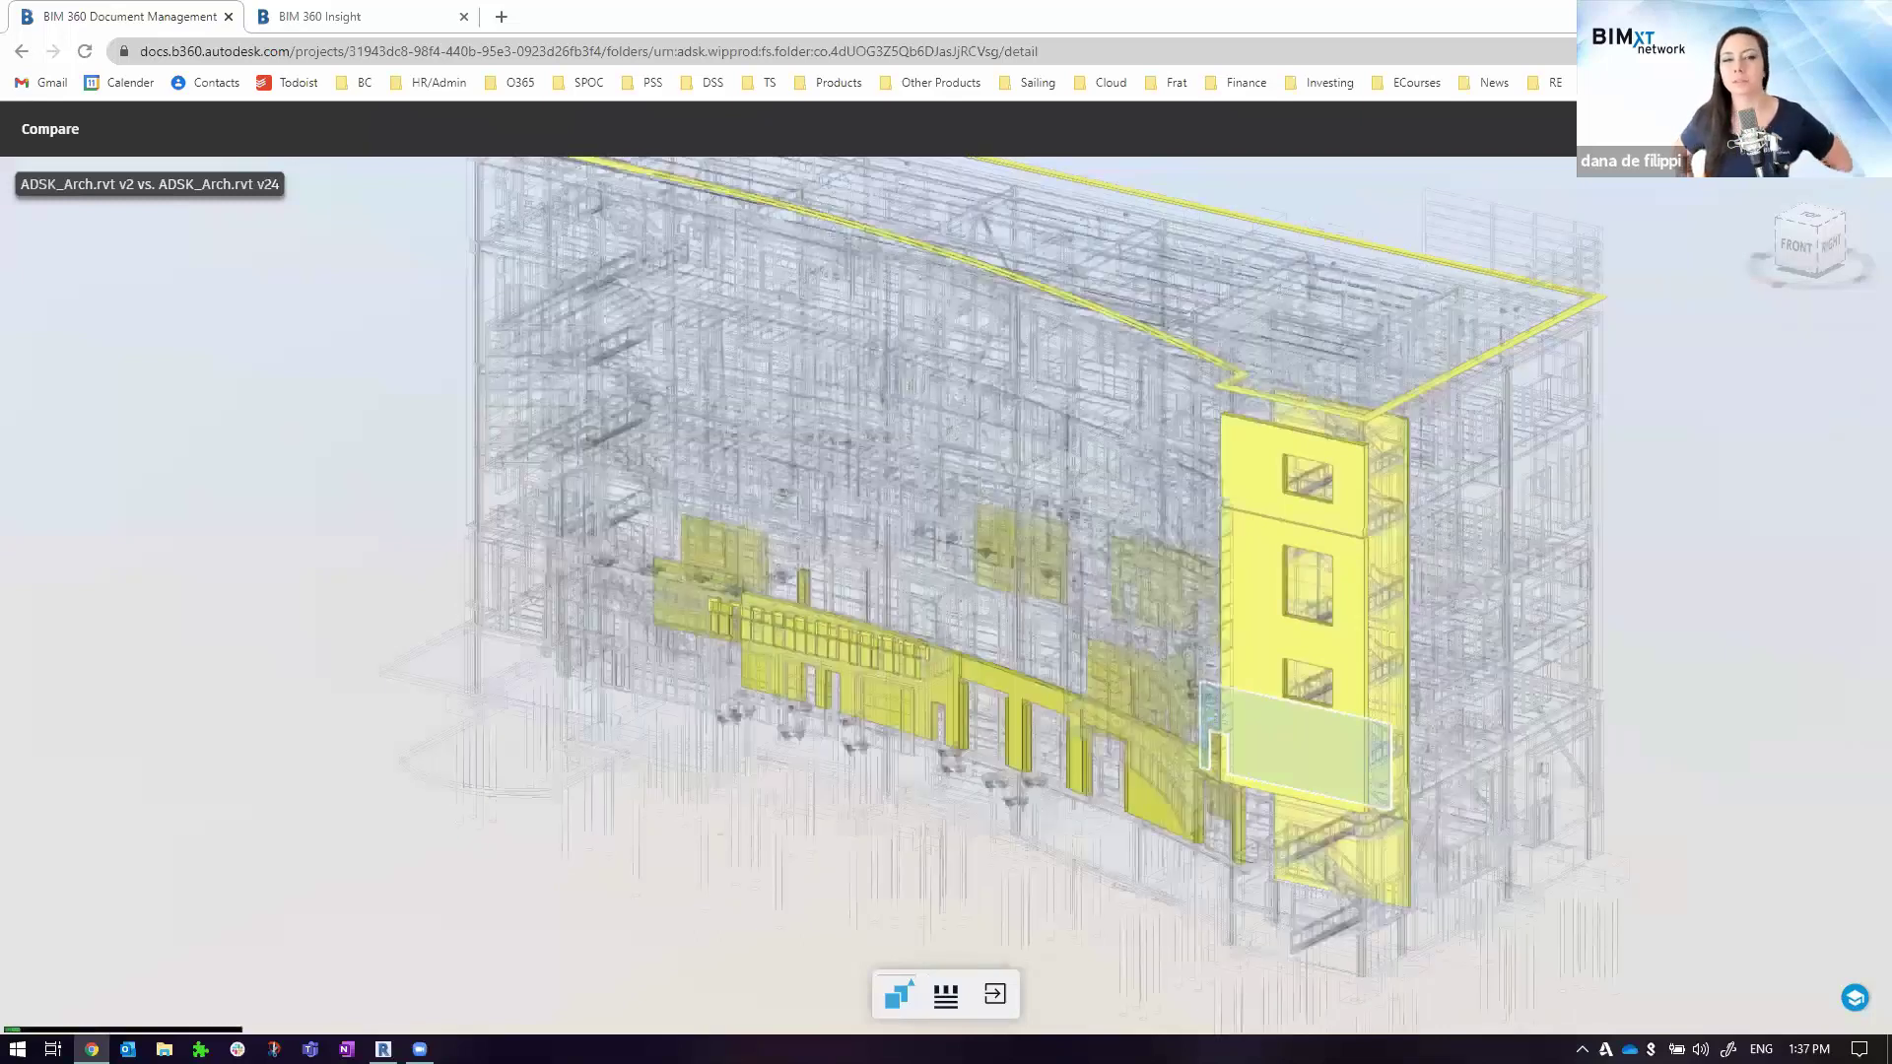
pyautogui.click(1848, 143)
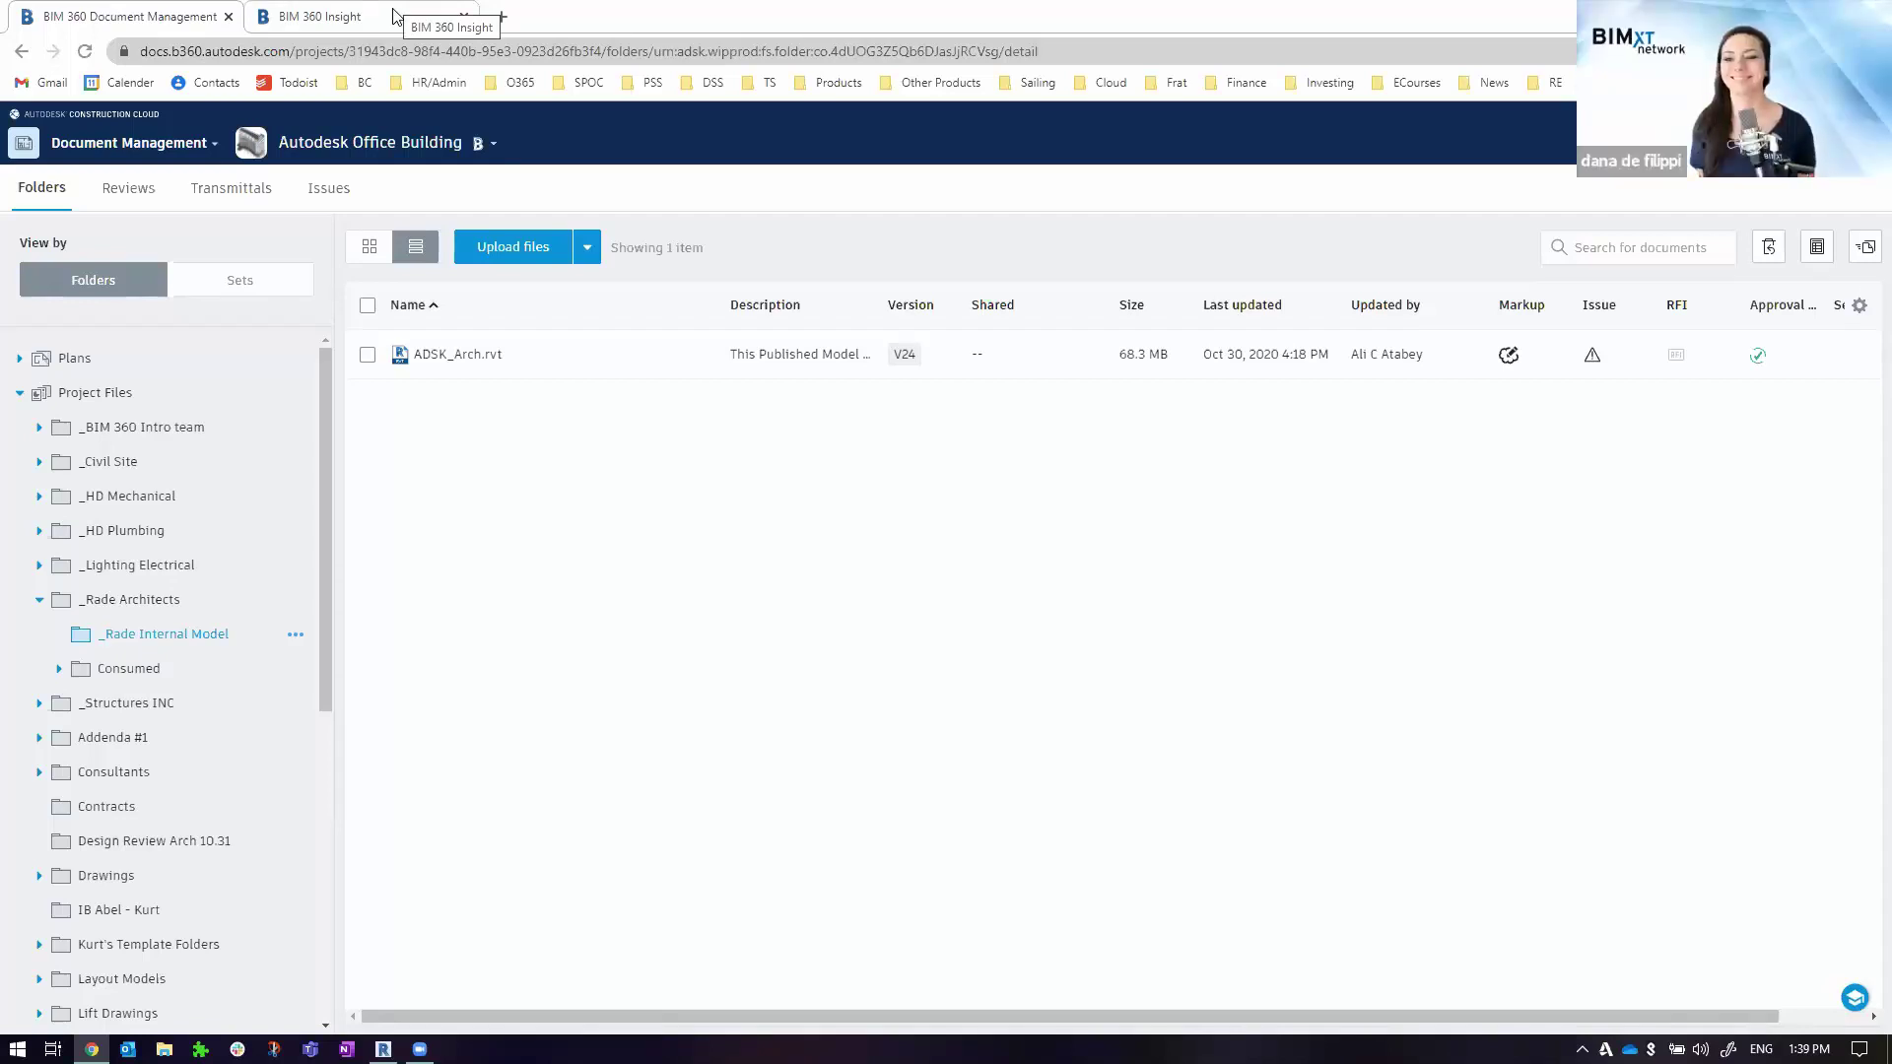
# Switch to the BIM 360 Insight tab showing the Autodesk Office Building My Dashboard
pyautogui.click(394, 16)
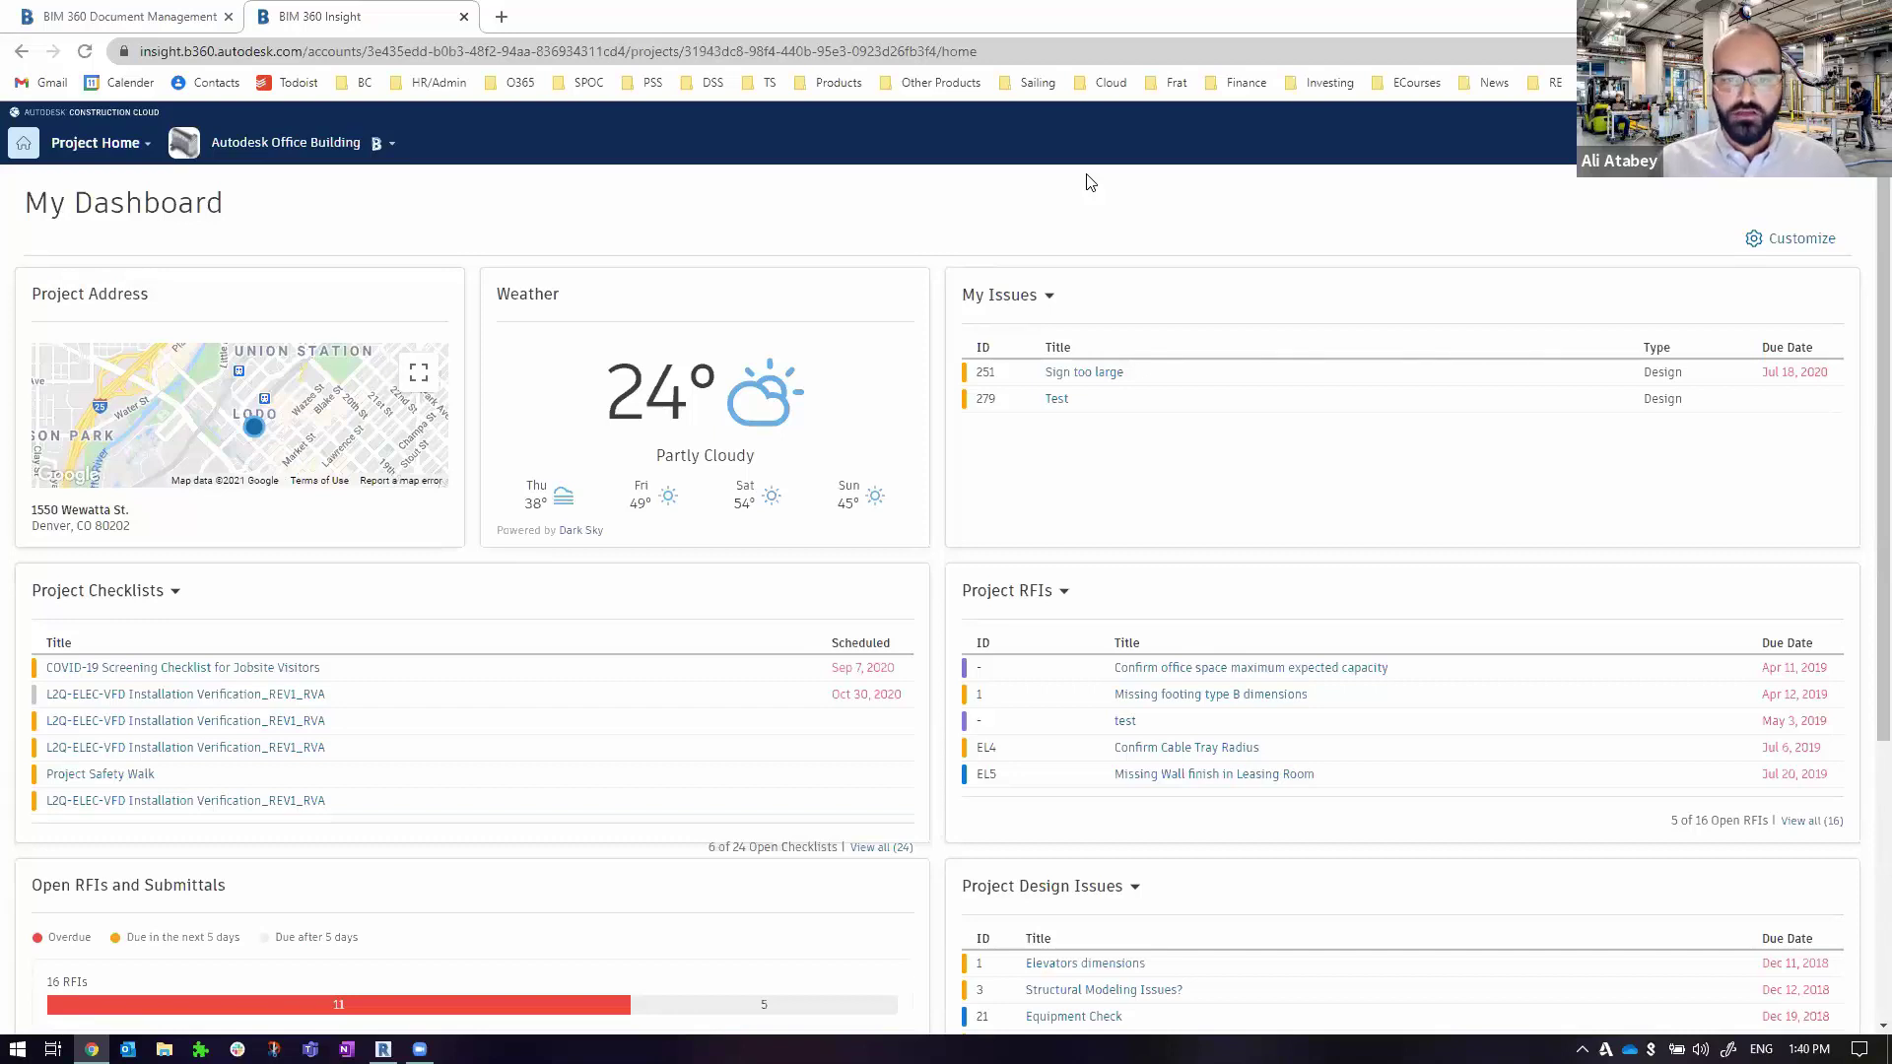
pyautogui.moveTo(1179, 497)
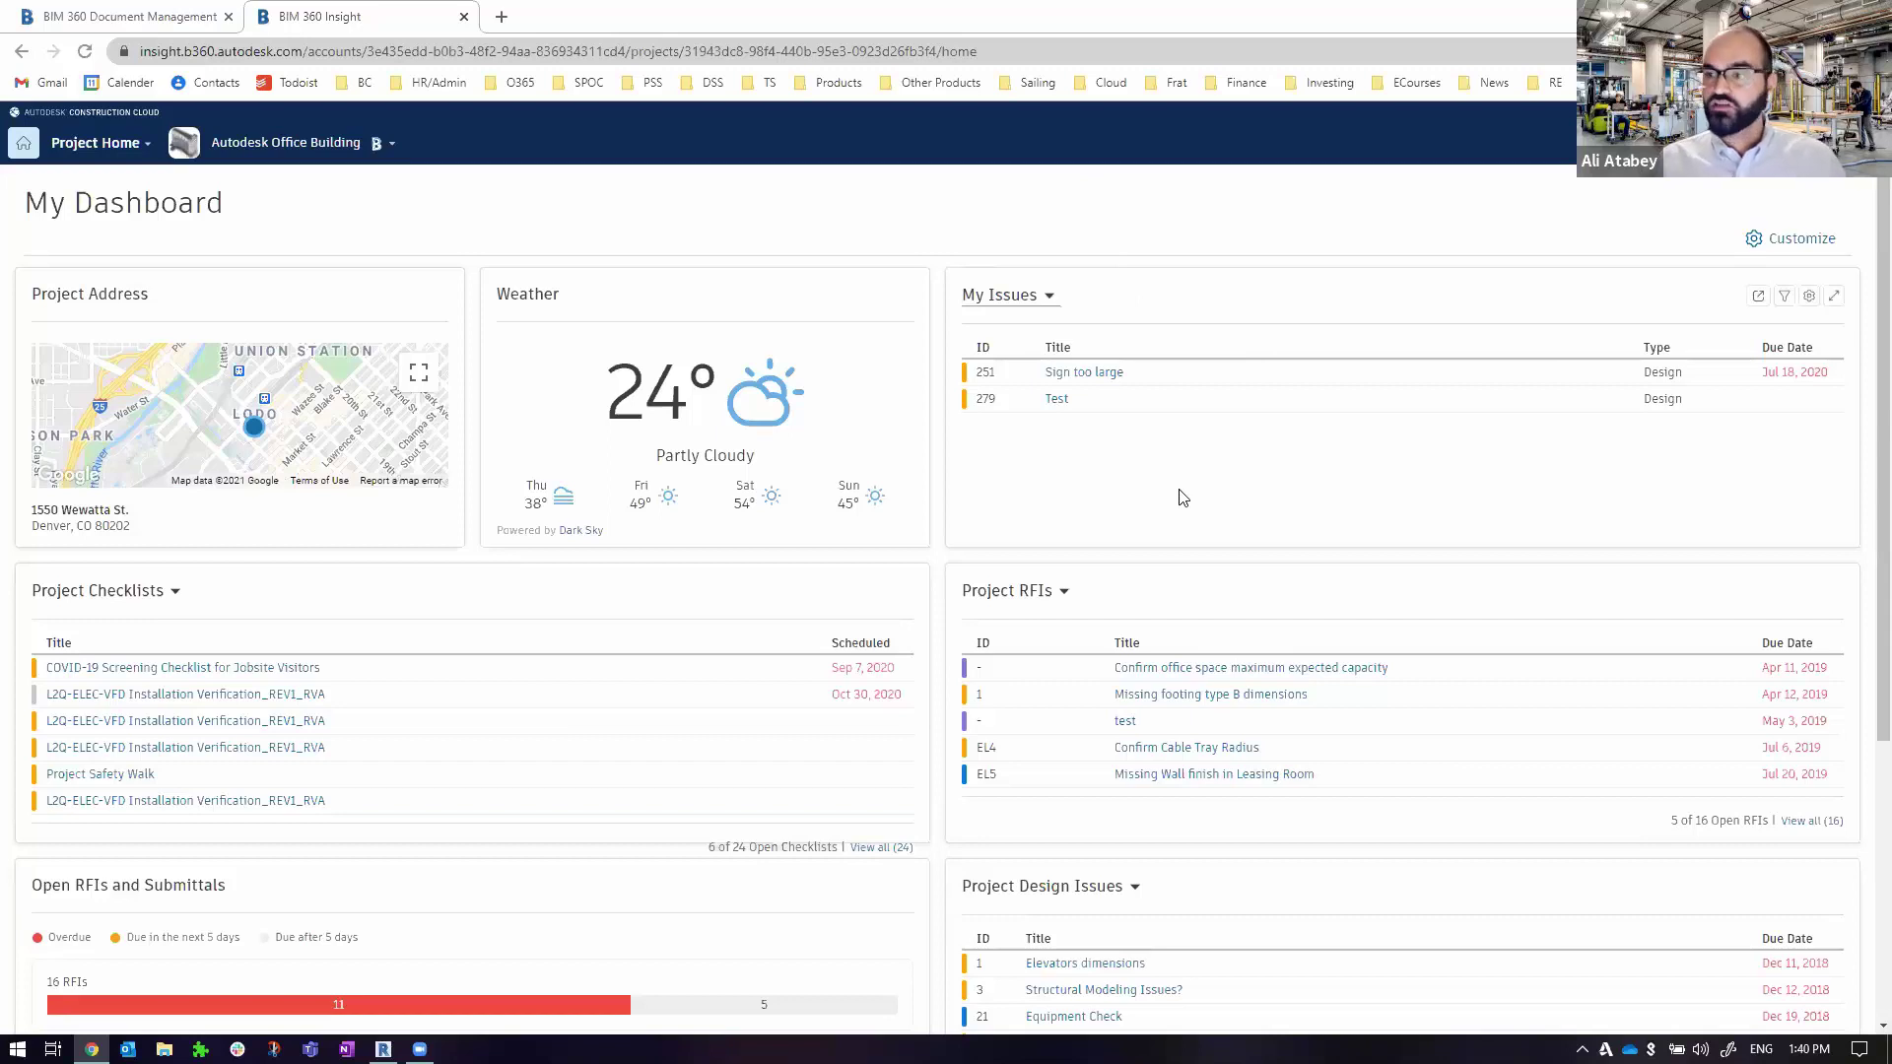
# Set the issues card to My Company's Issues, then expand and collapse the card
pyautogui.click(1038, 297)
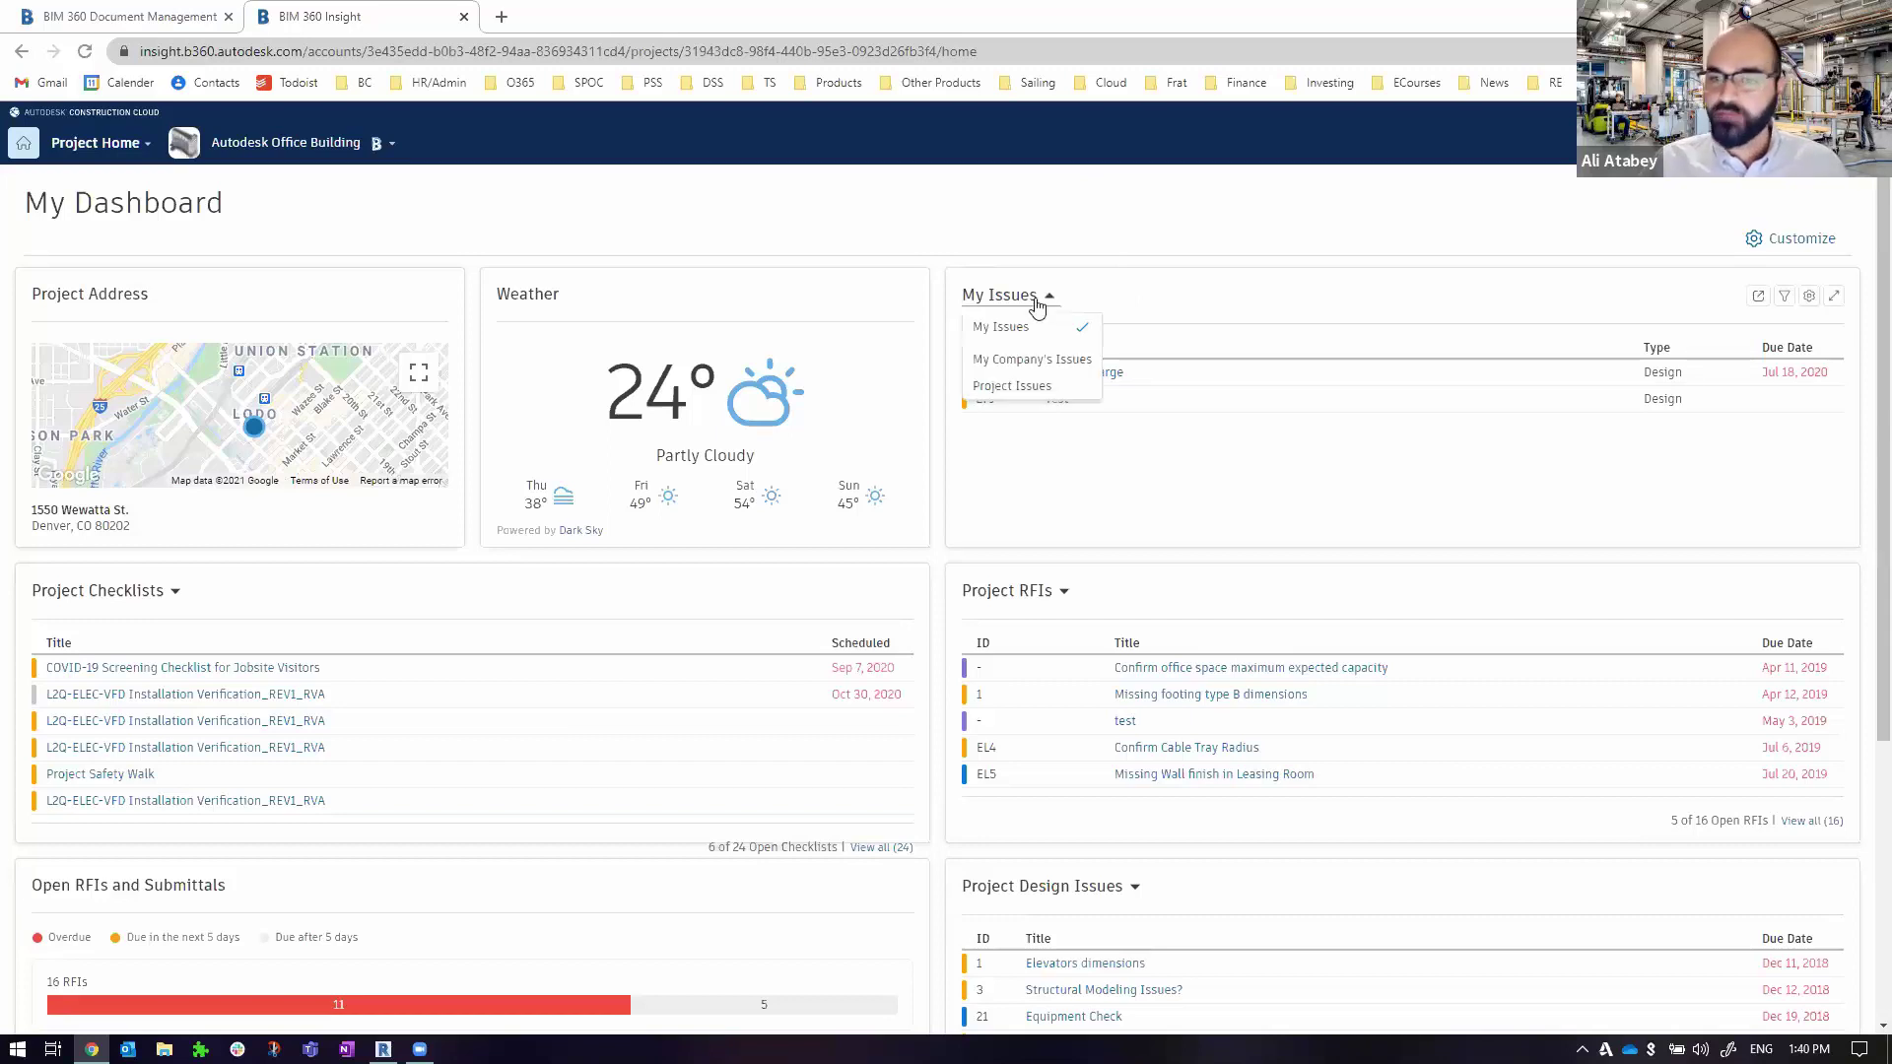
pyautogui.click(1060, 360)
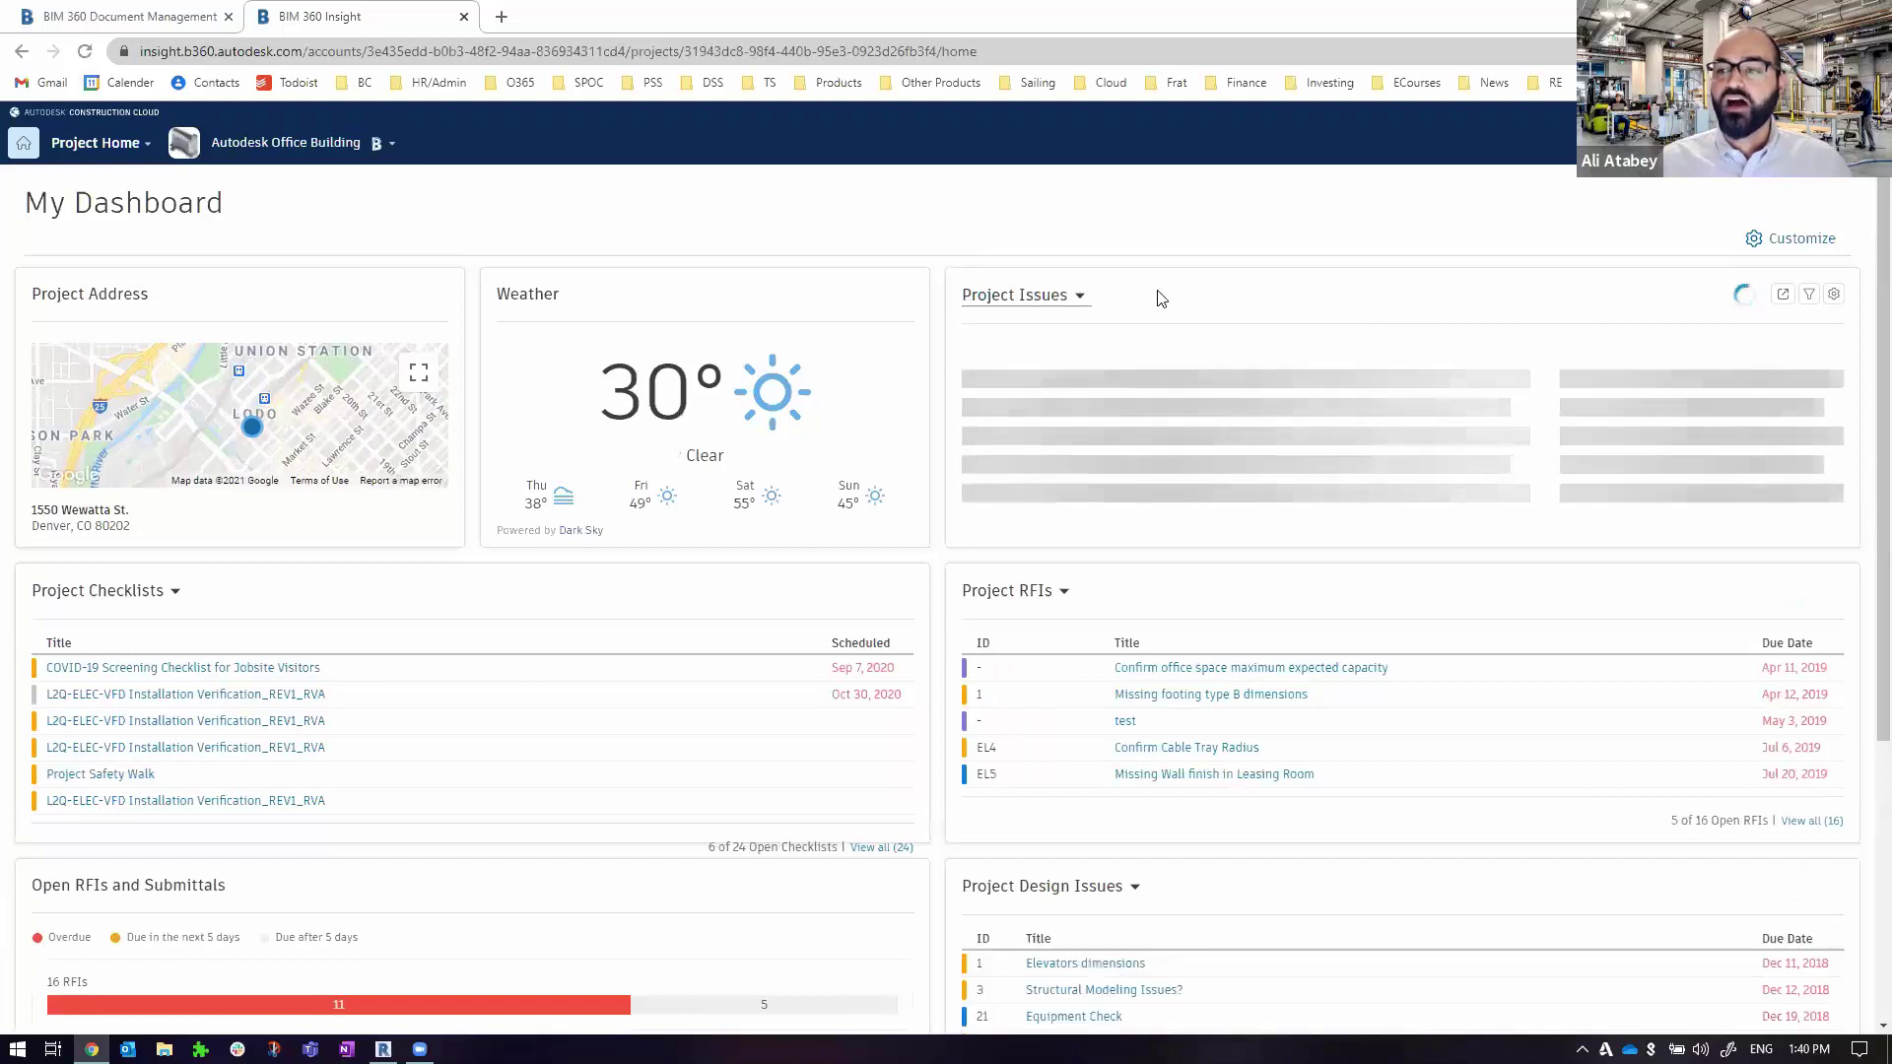
pyautogui.click(1033, 297)
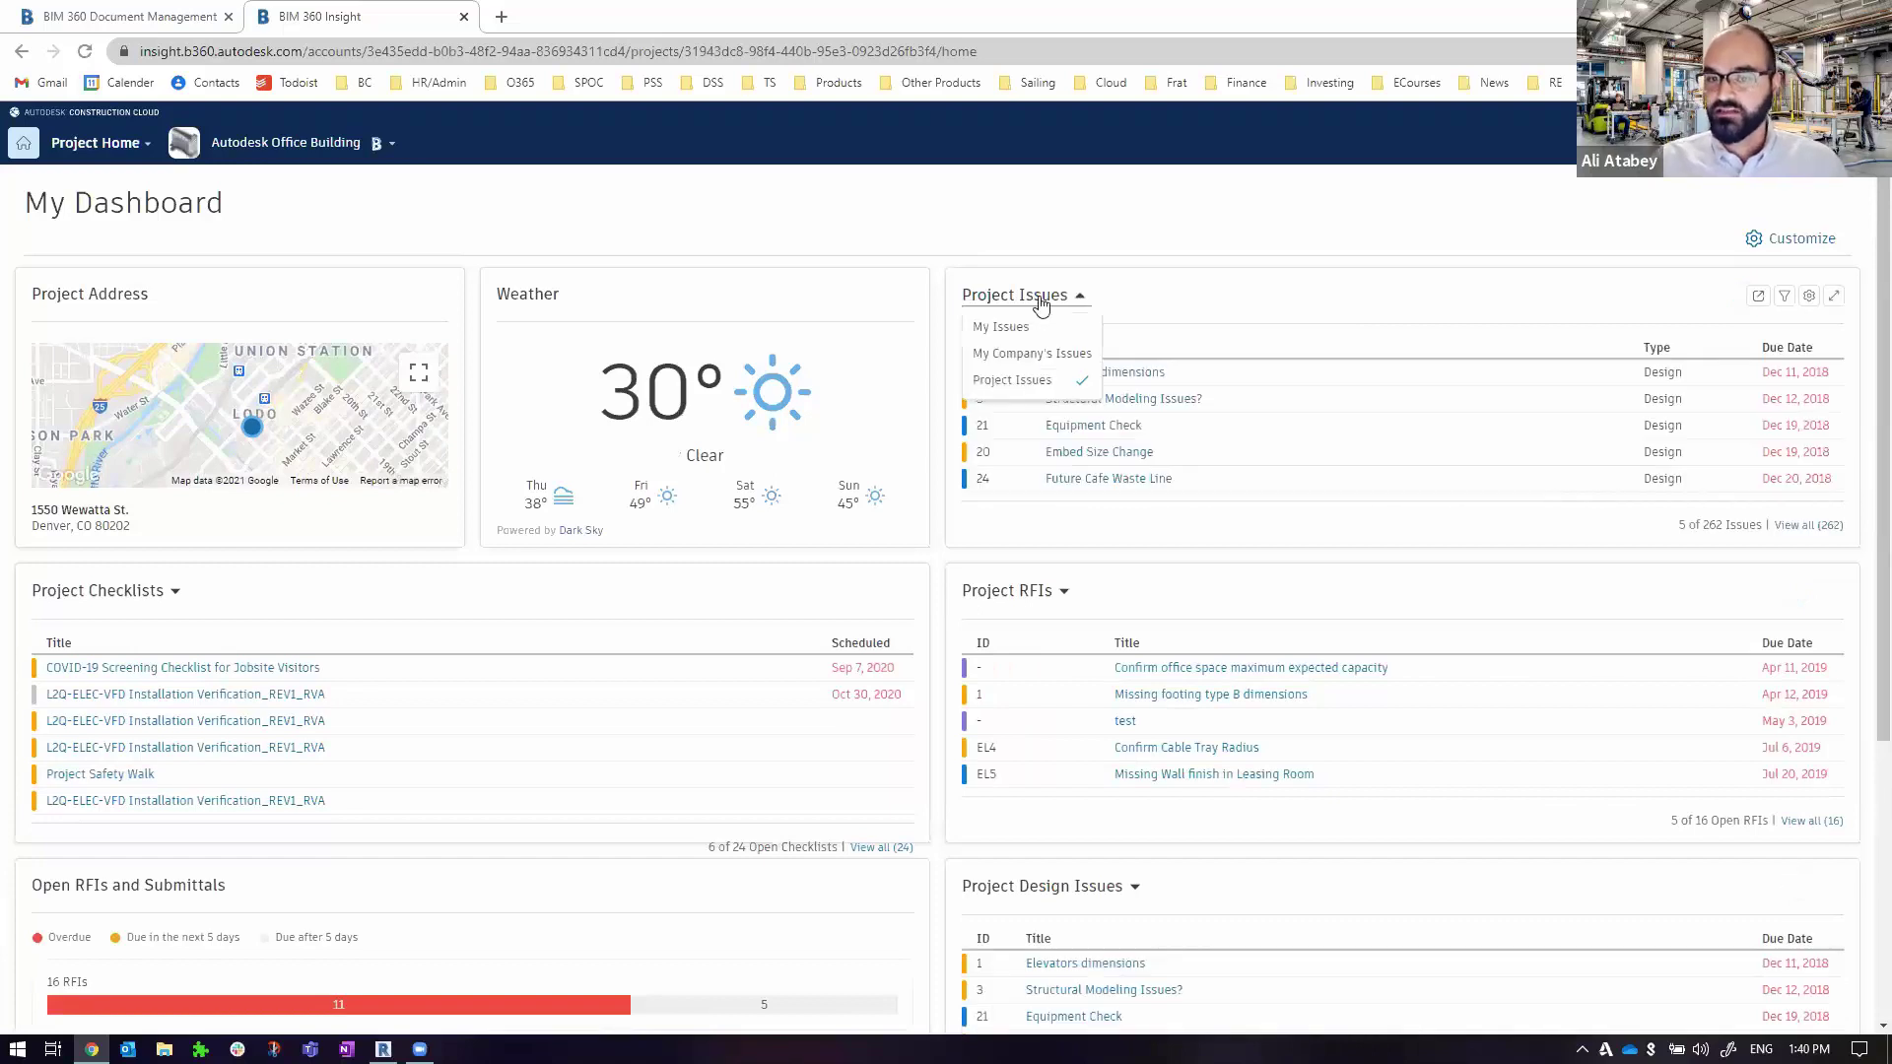
pyautogui.click(1047, 354)
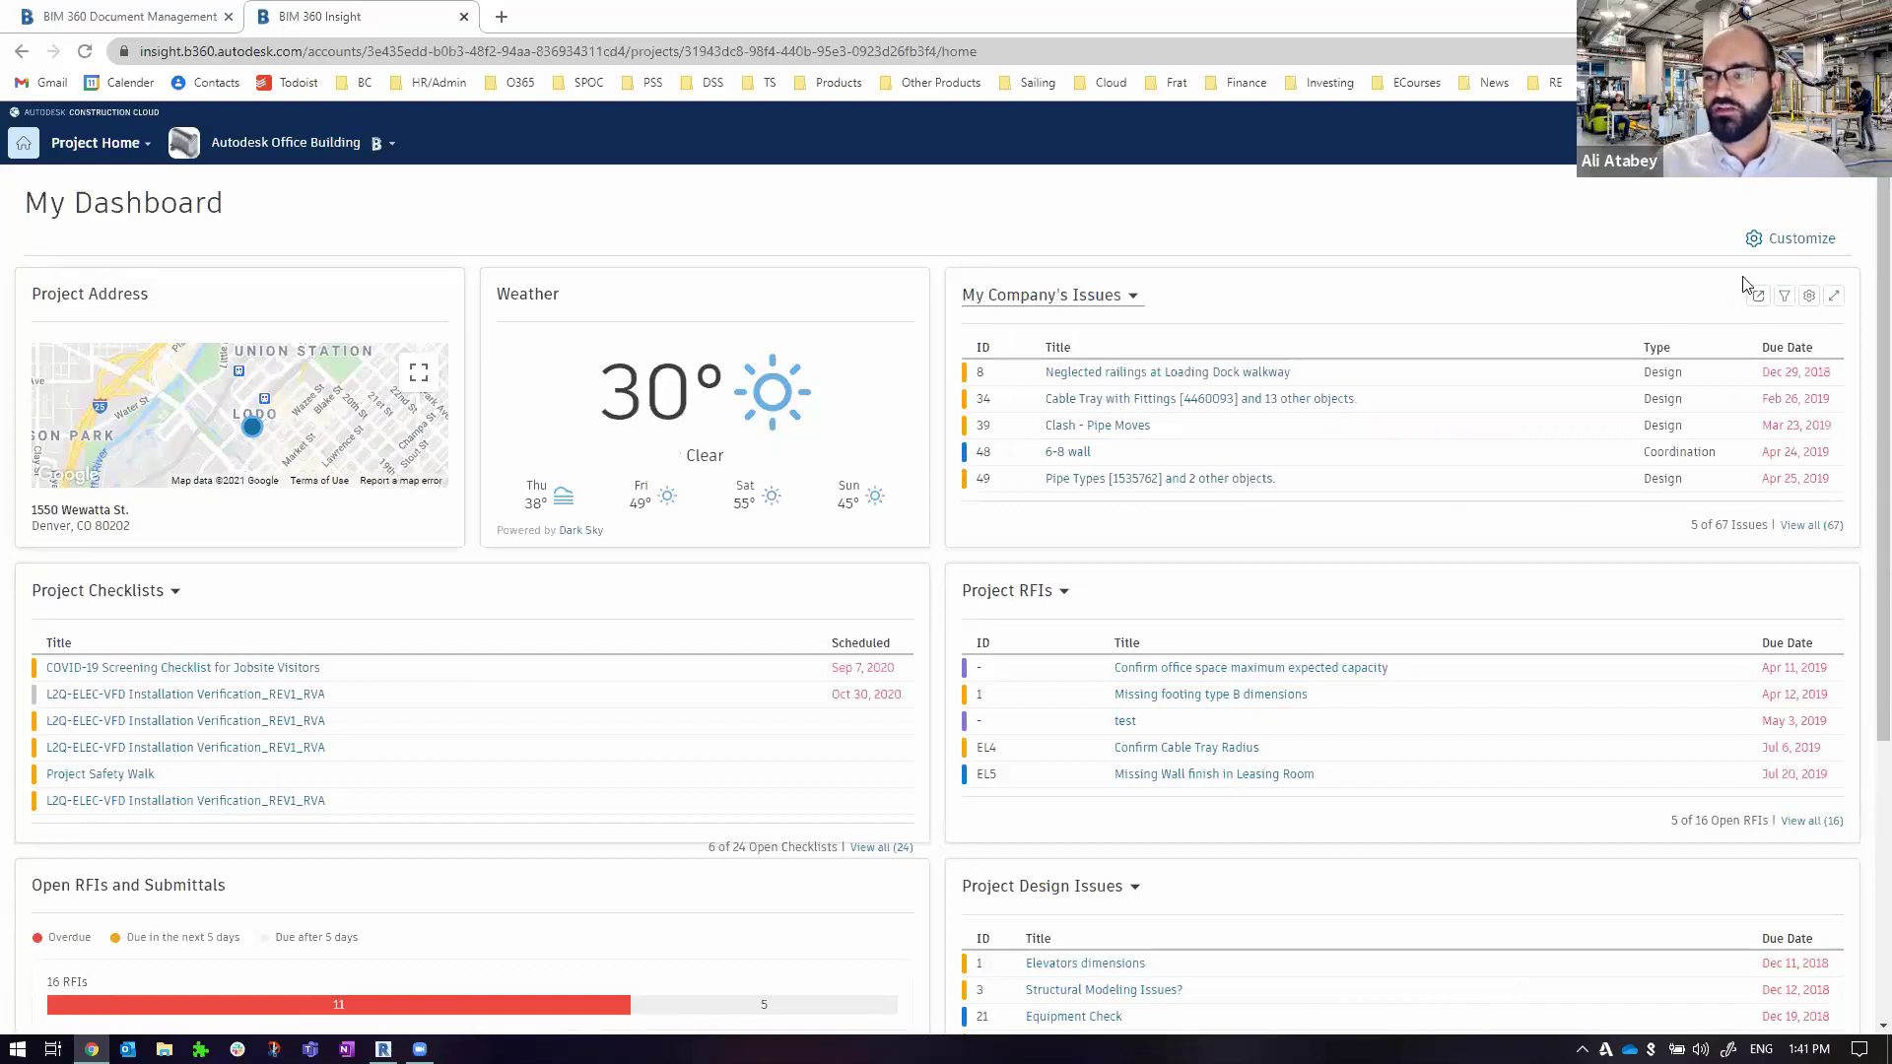
pyautogui.click(1833, 296)
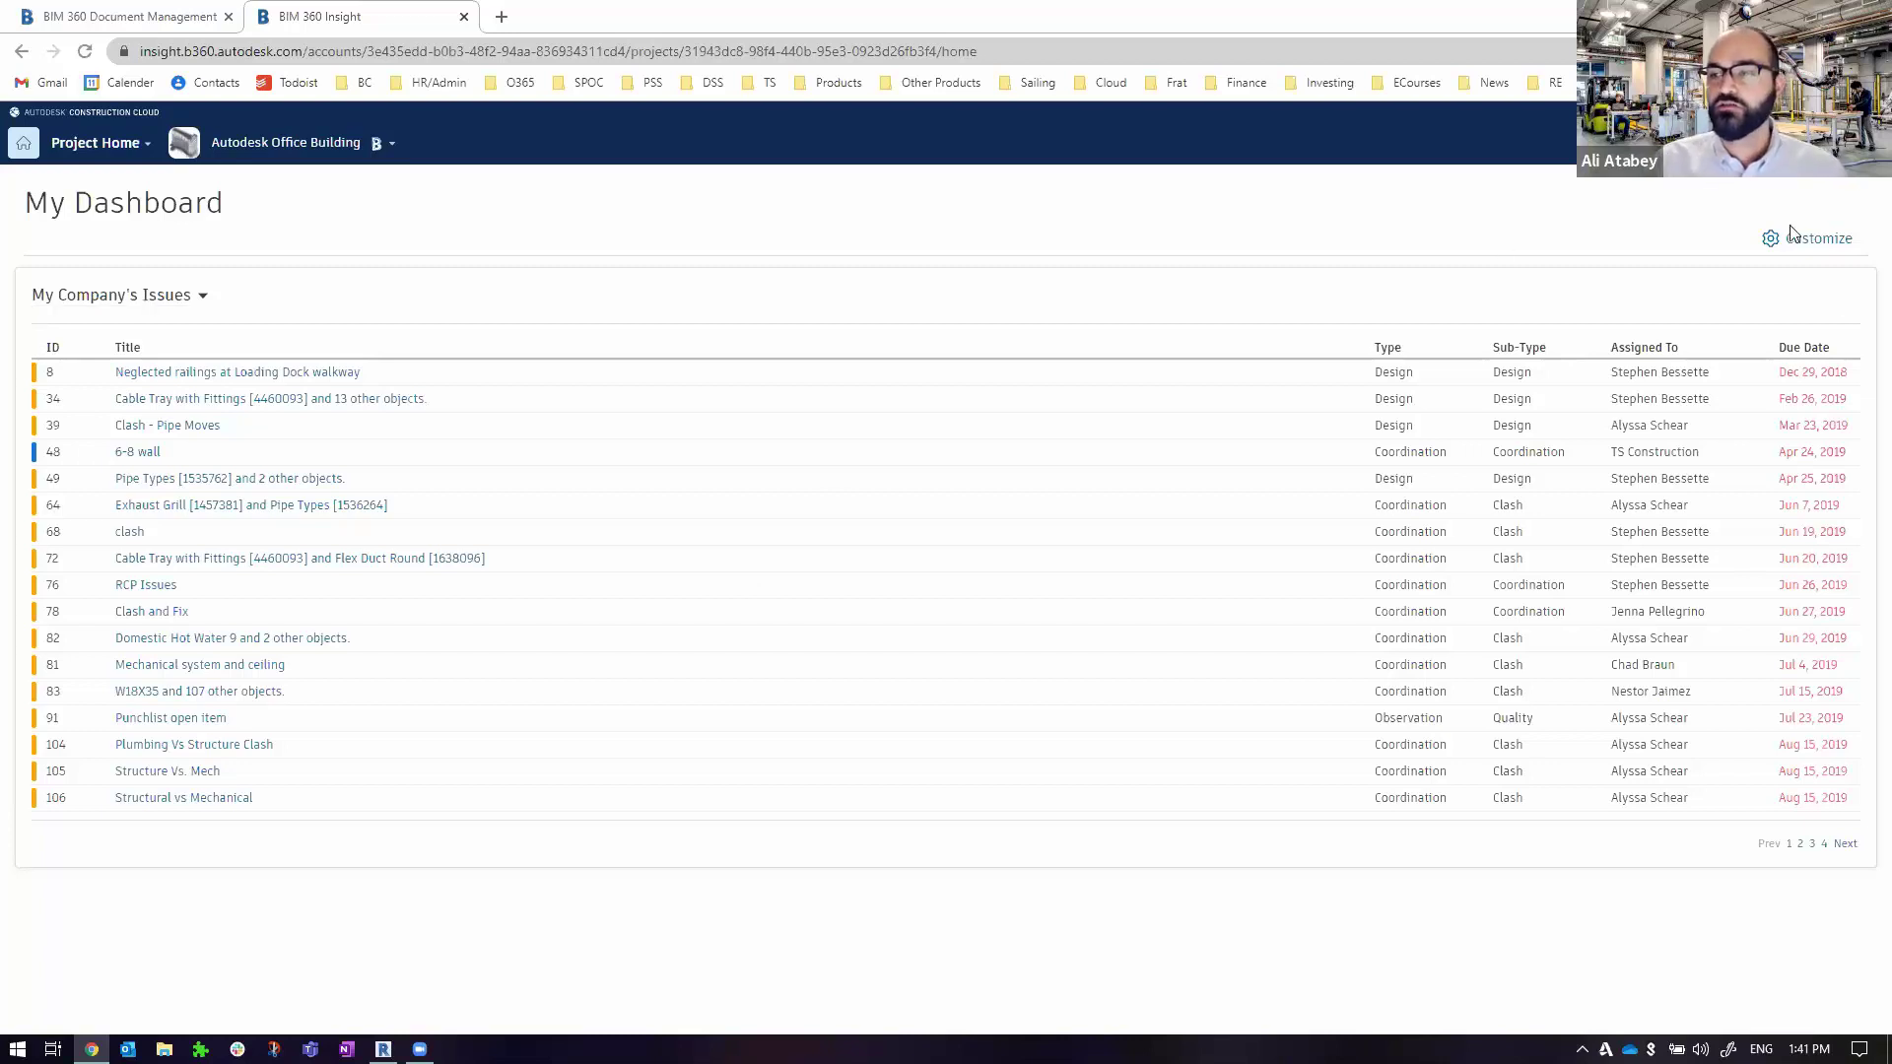
pyautogui.click(1851, 296)
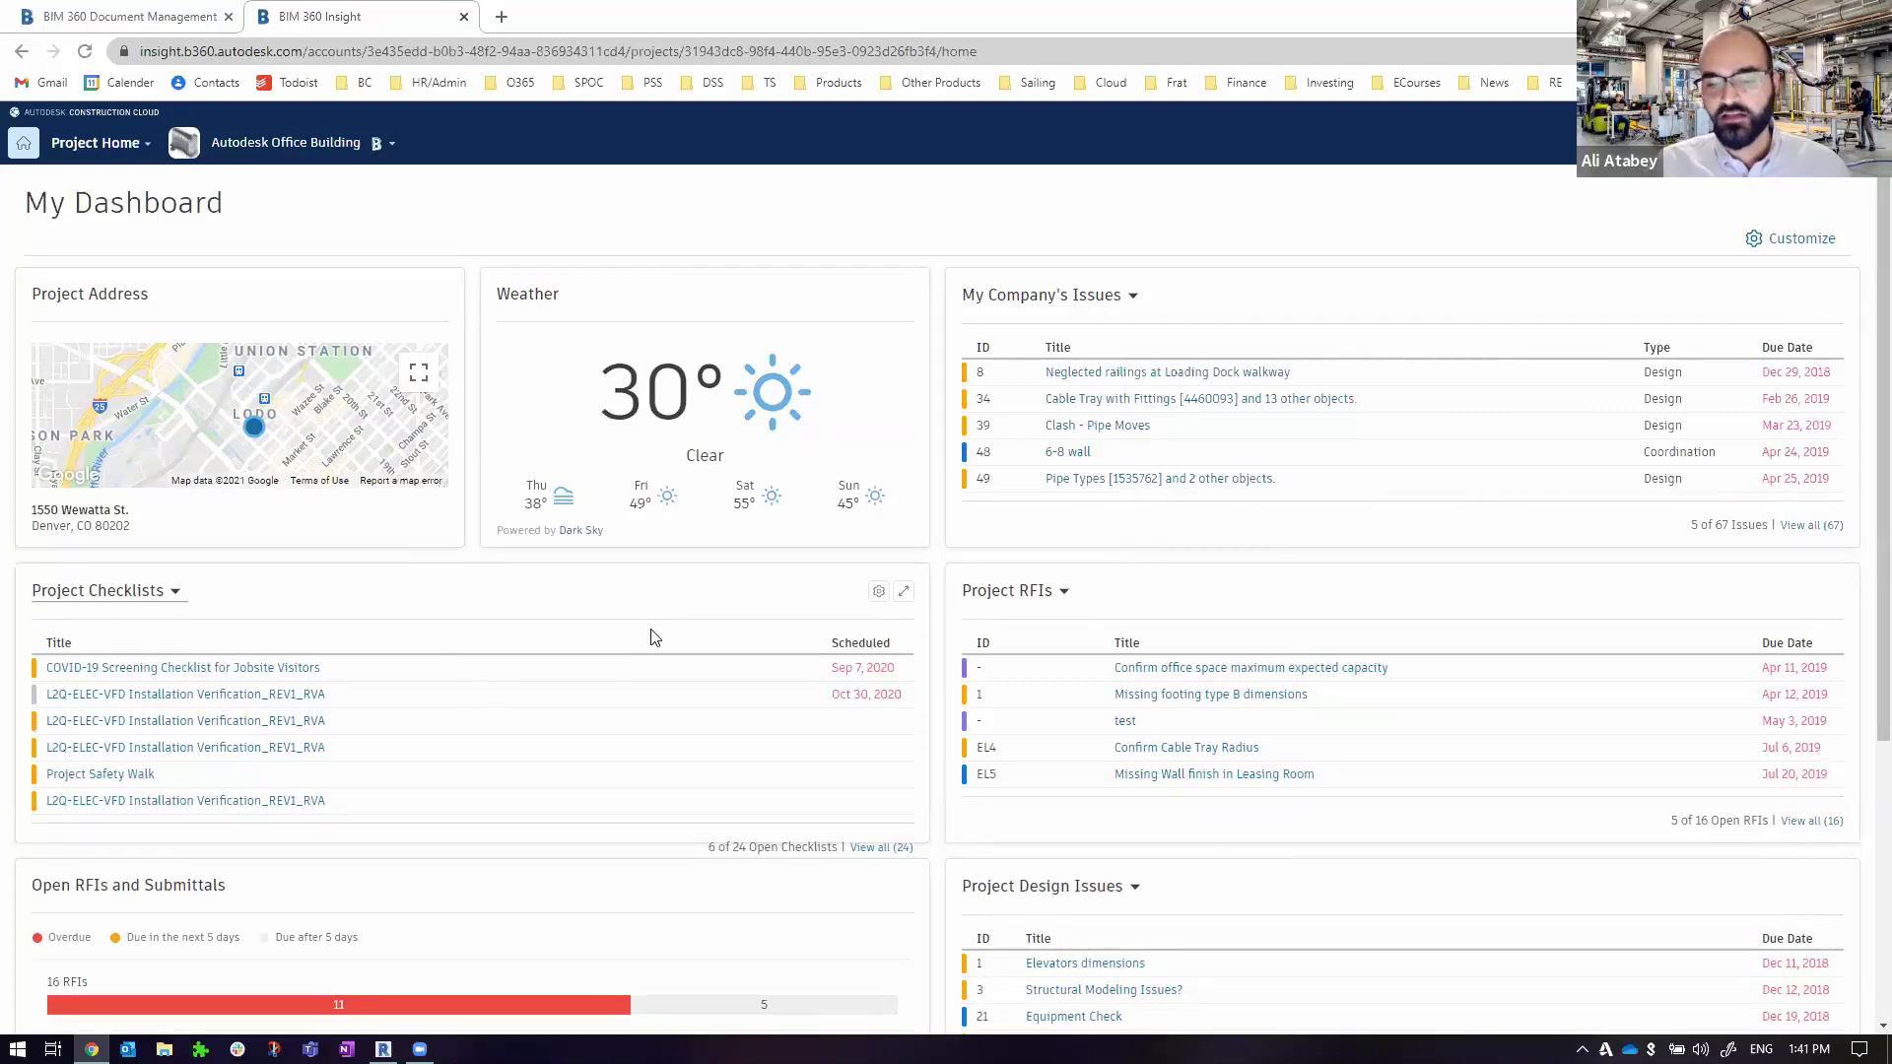
pyautogui.scroll(-4, 730, 605)
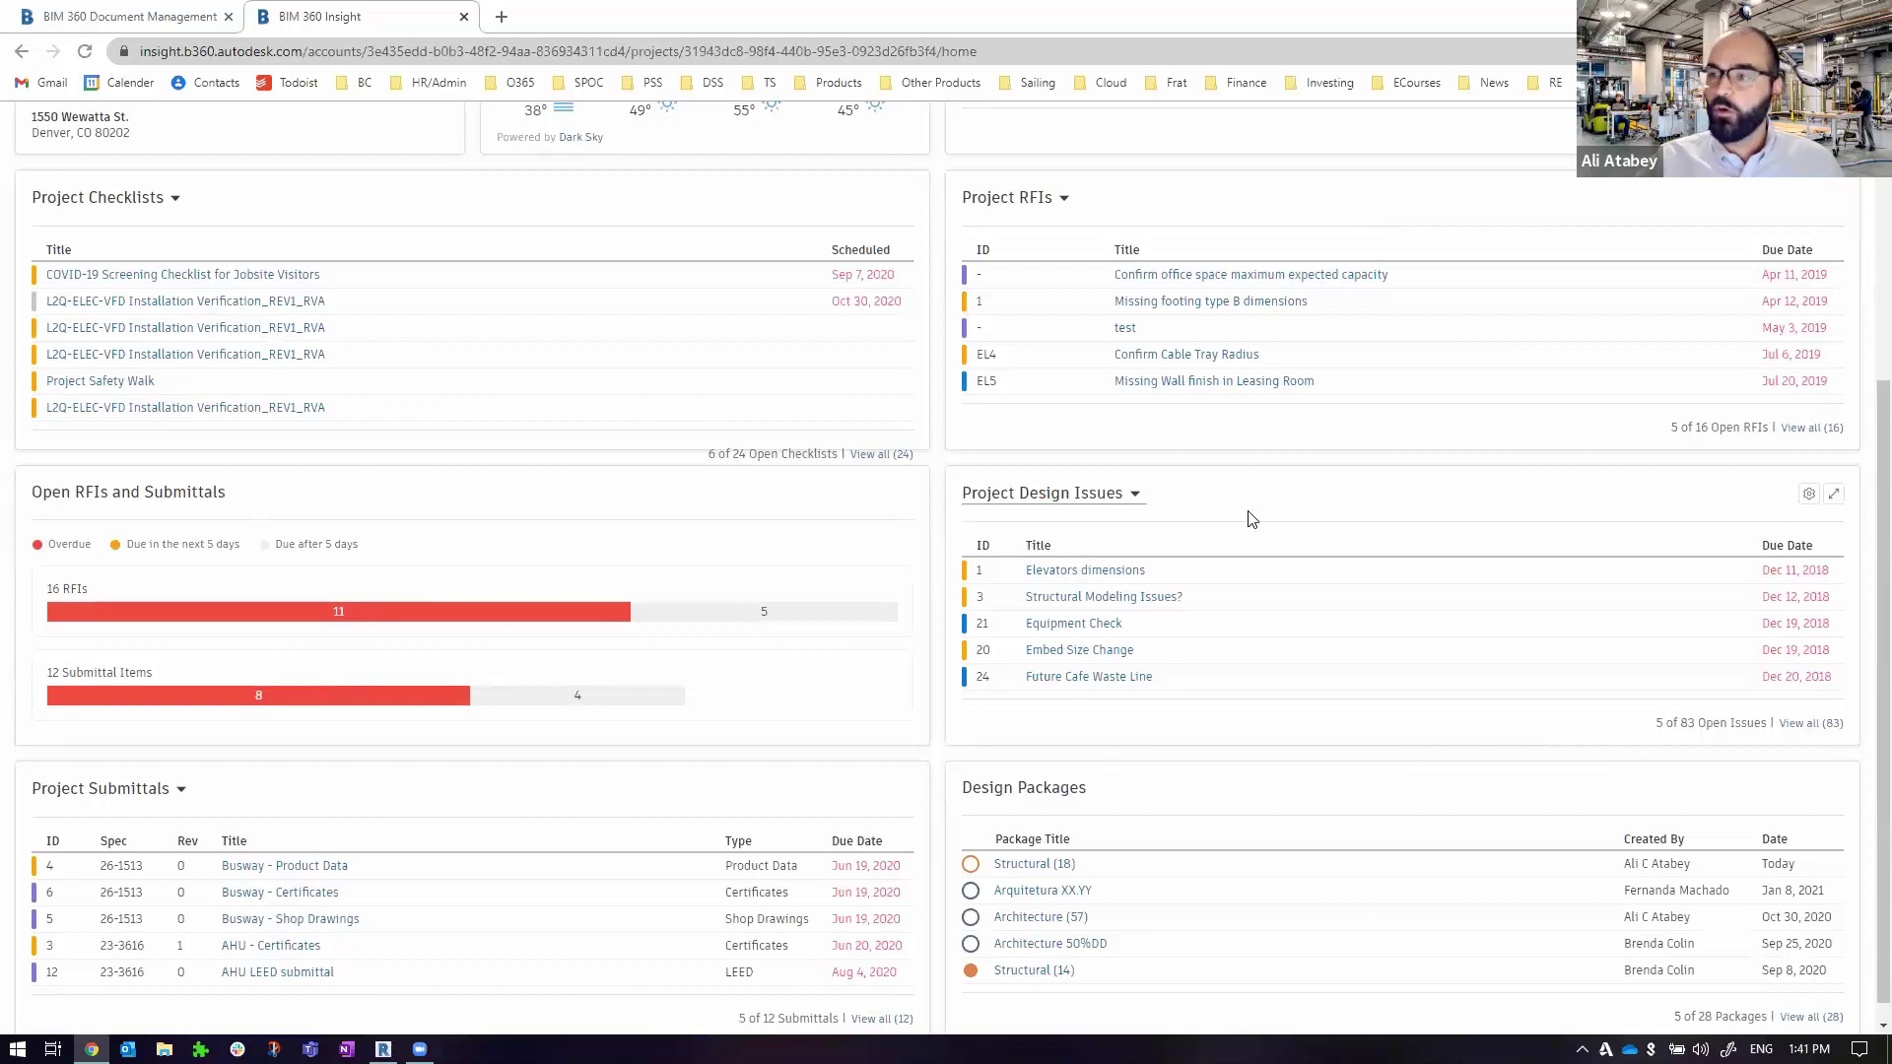
pyautogui.click(1133, 498)
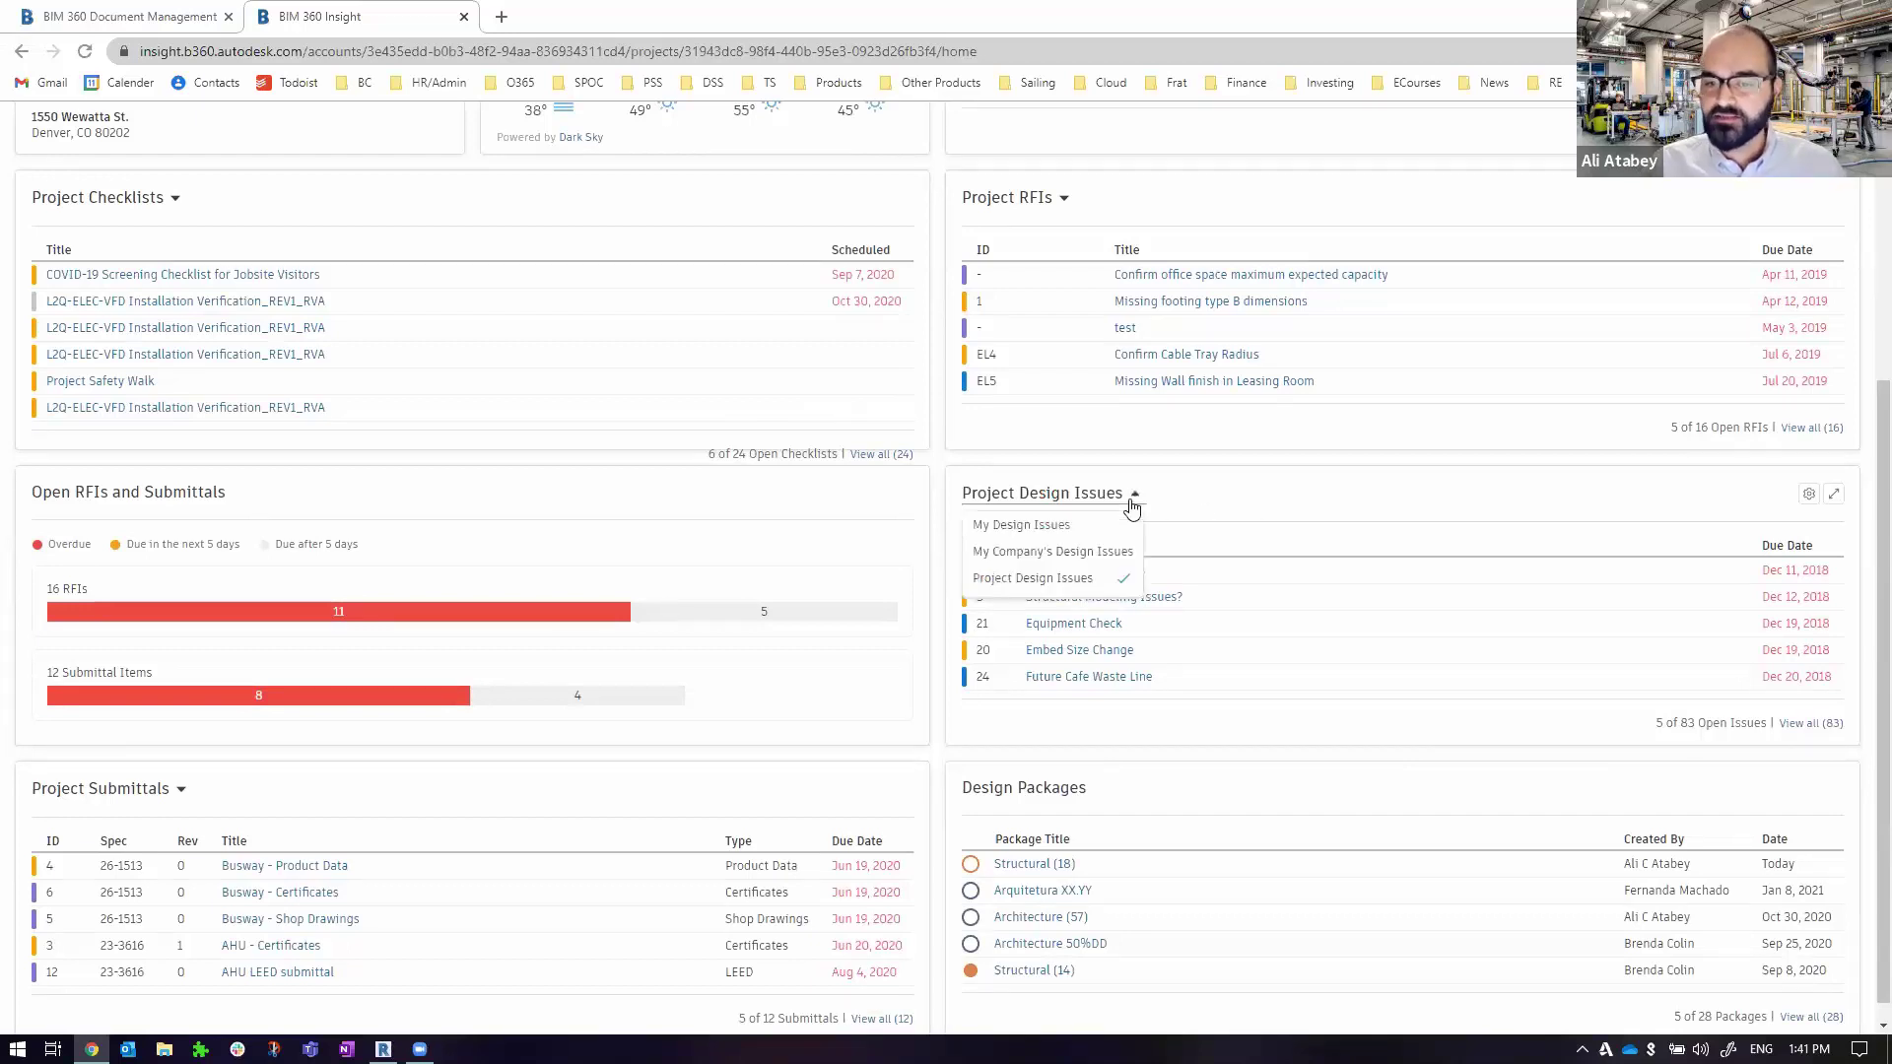
pyautogui.click(1302, 504)
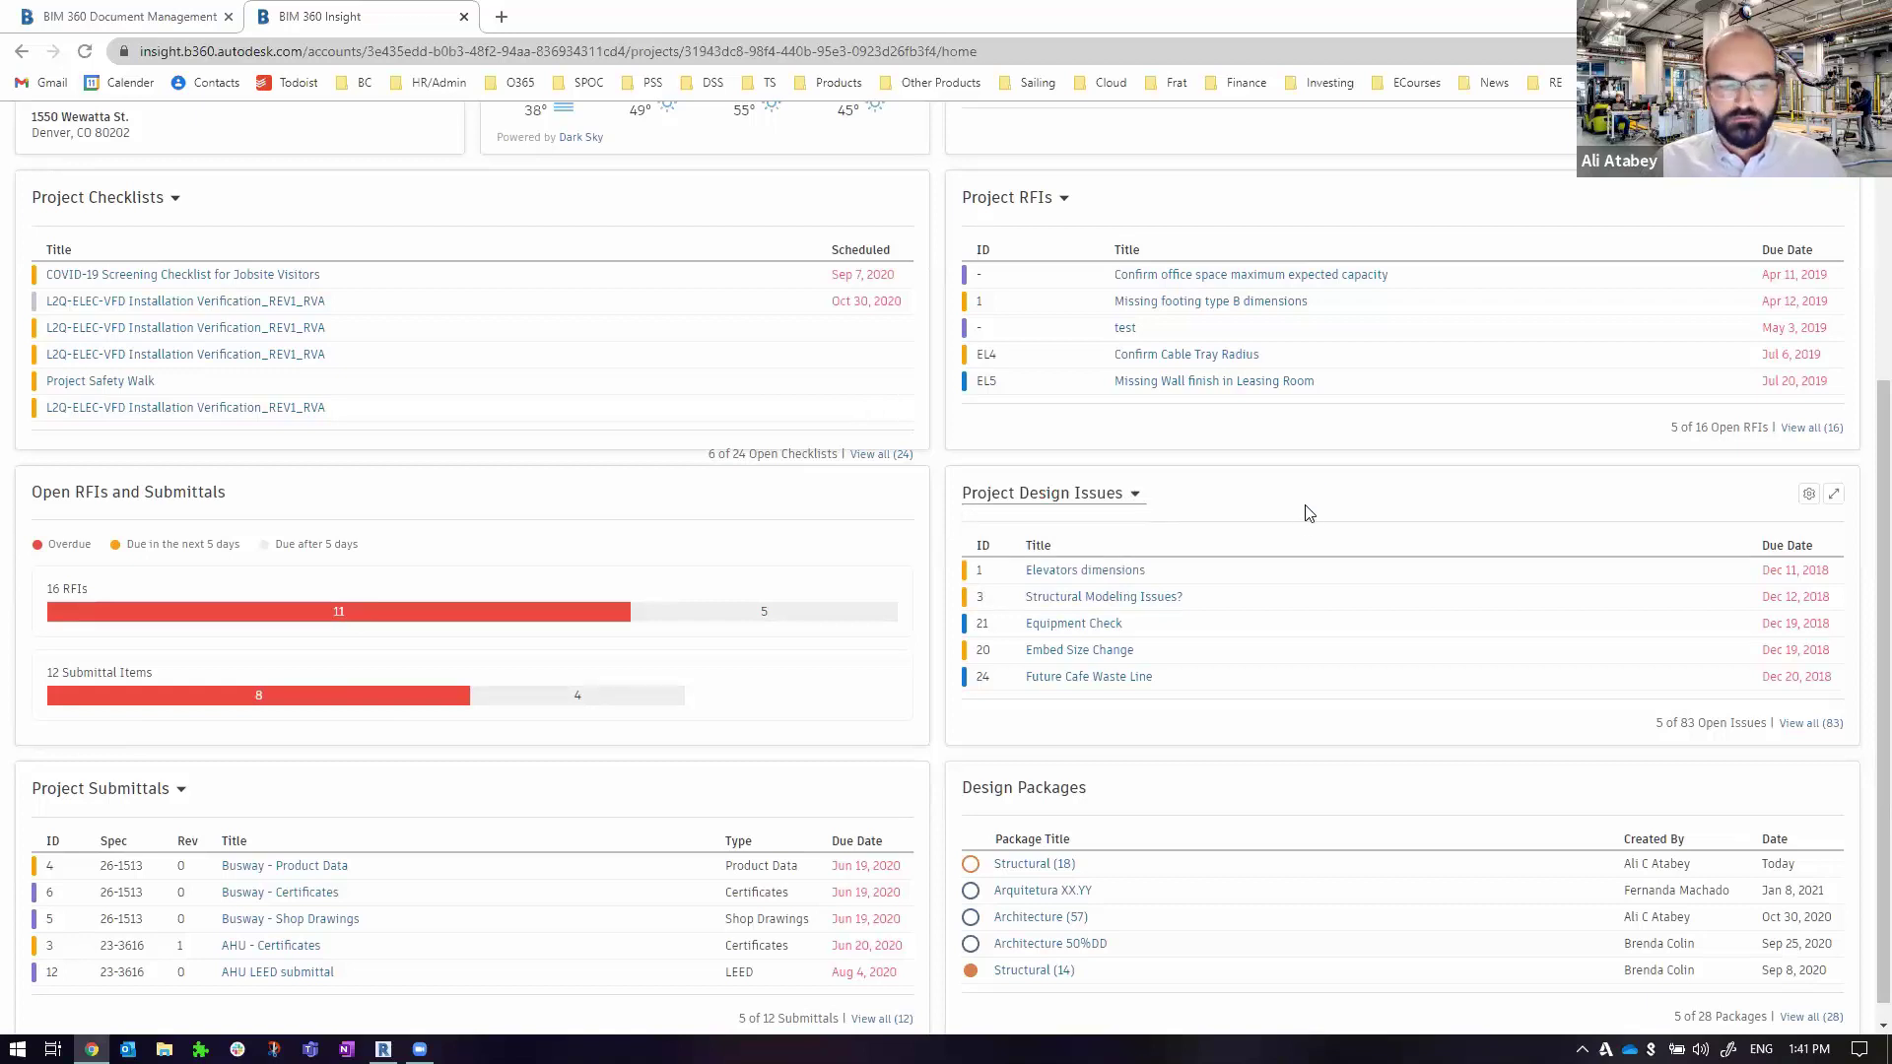
pyautogui.scroll(4, 1308, 512)
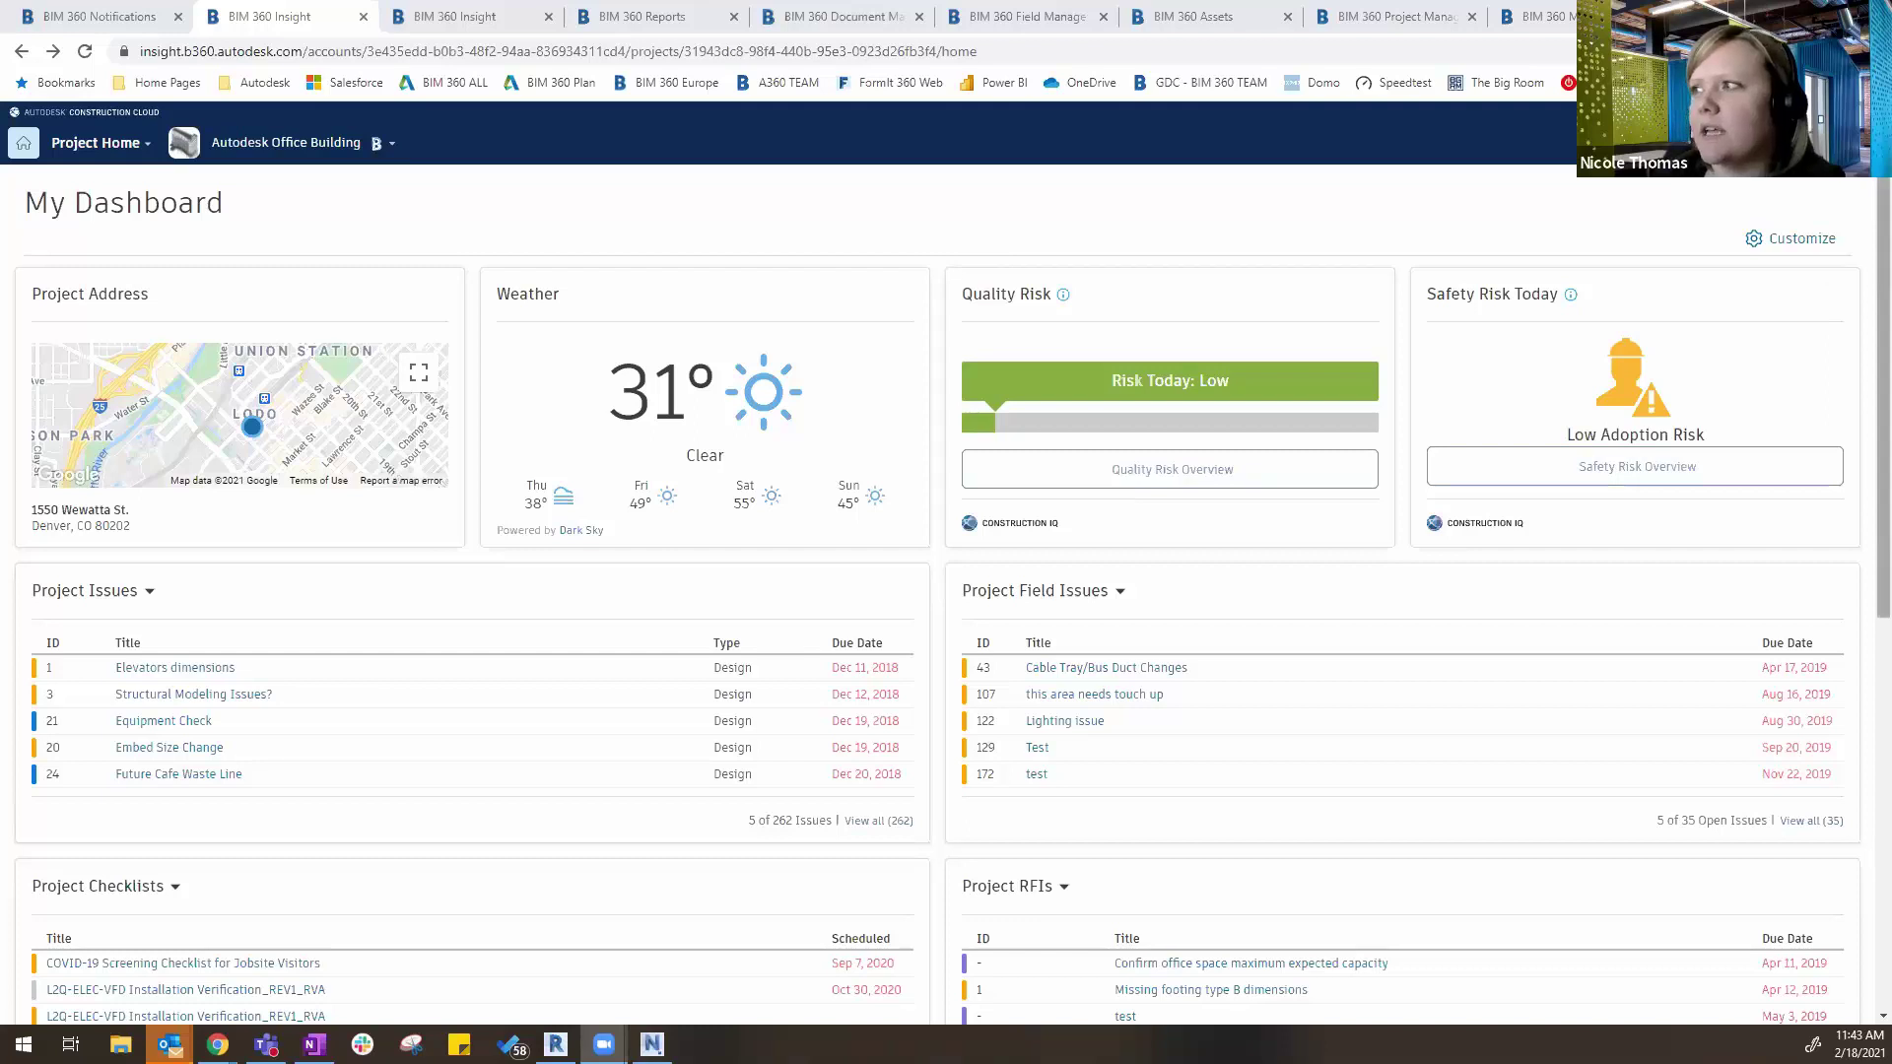
pyautogui.click(1852, 142)
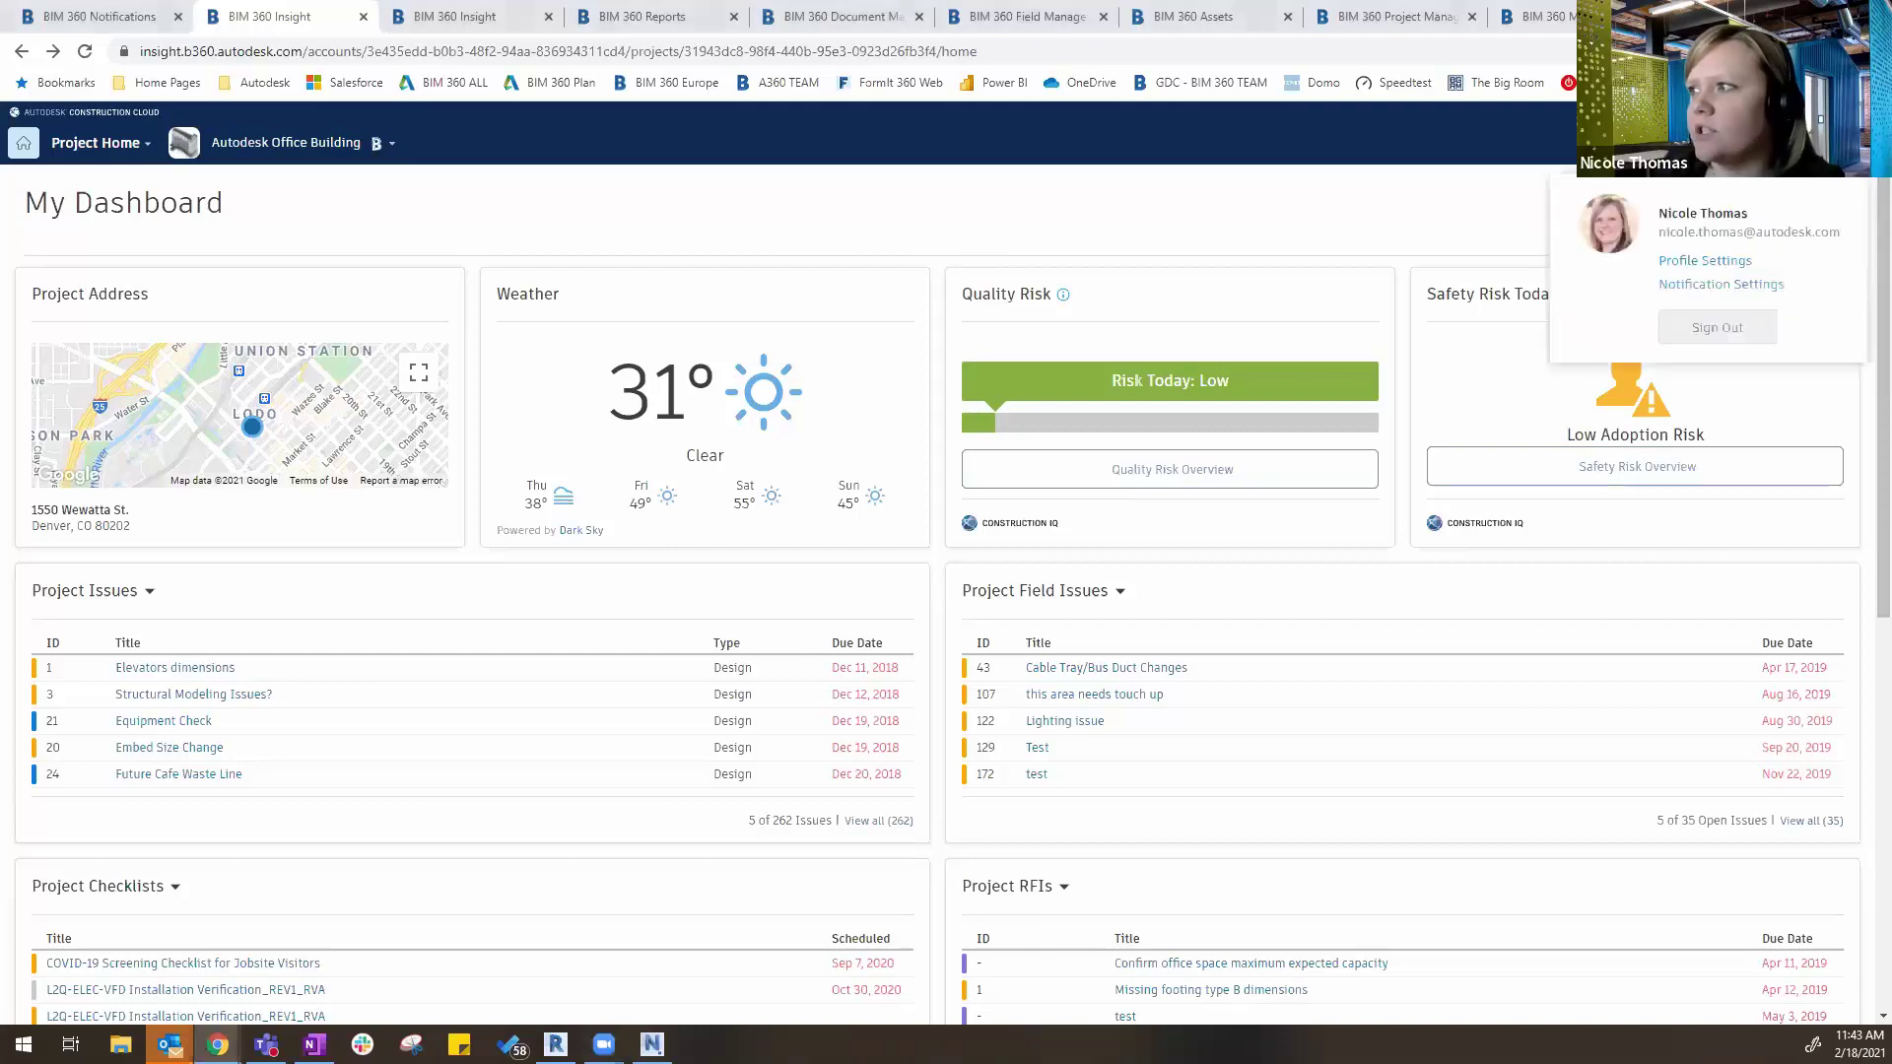
pyautogui.click(1727, 288)
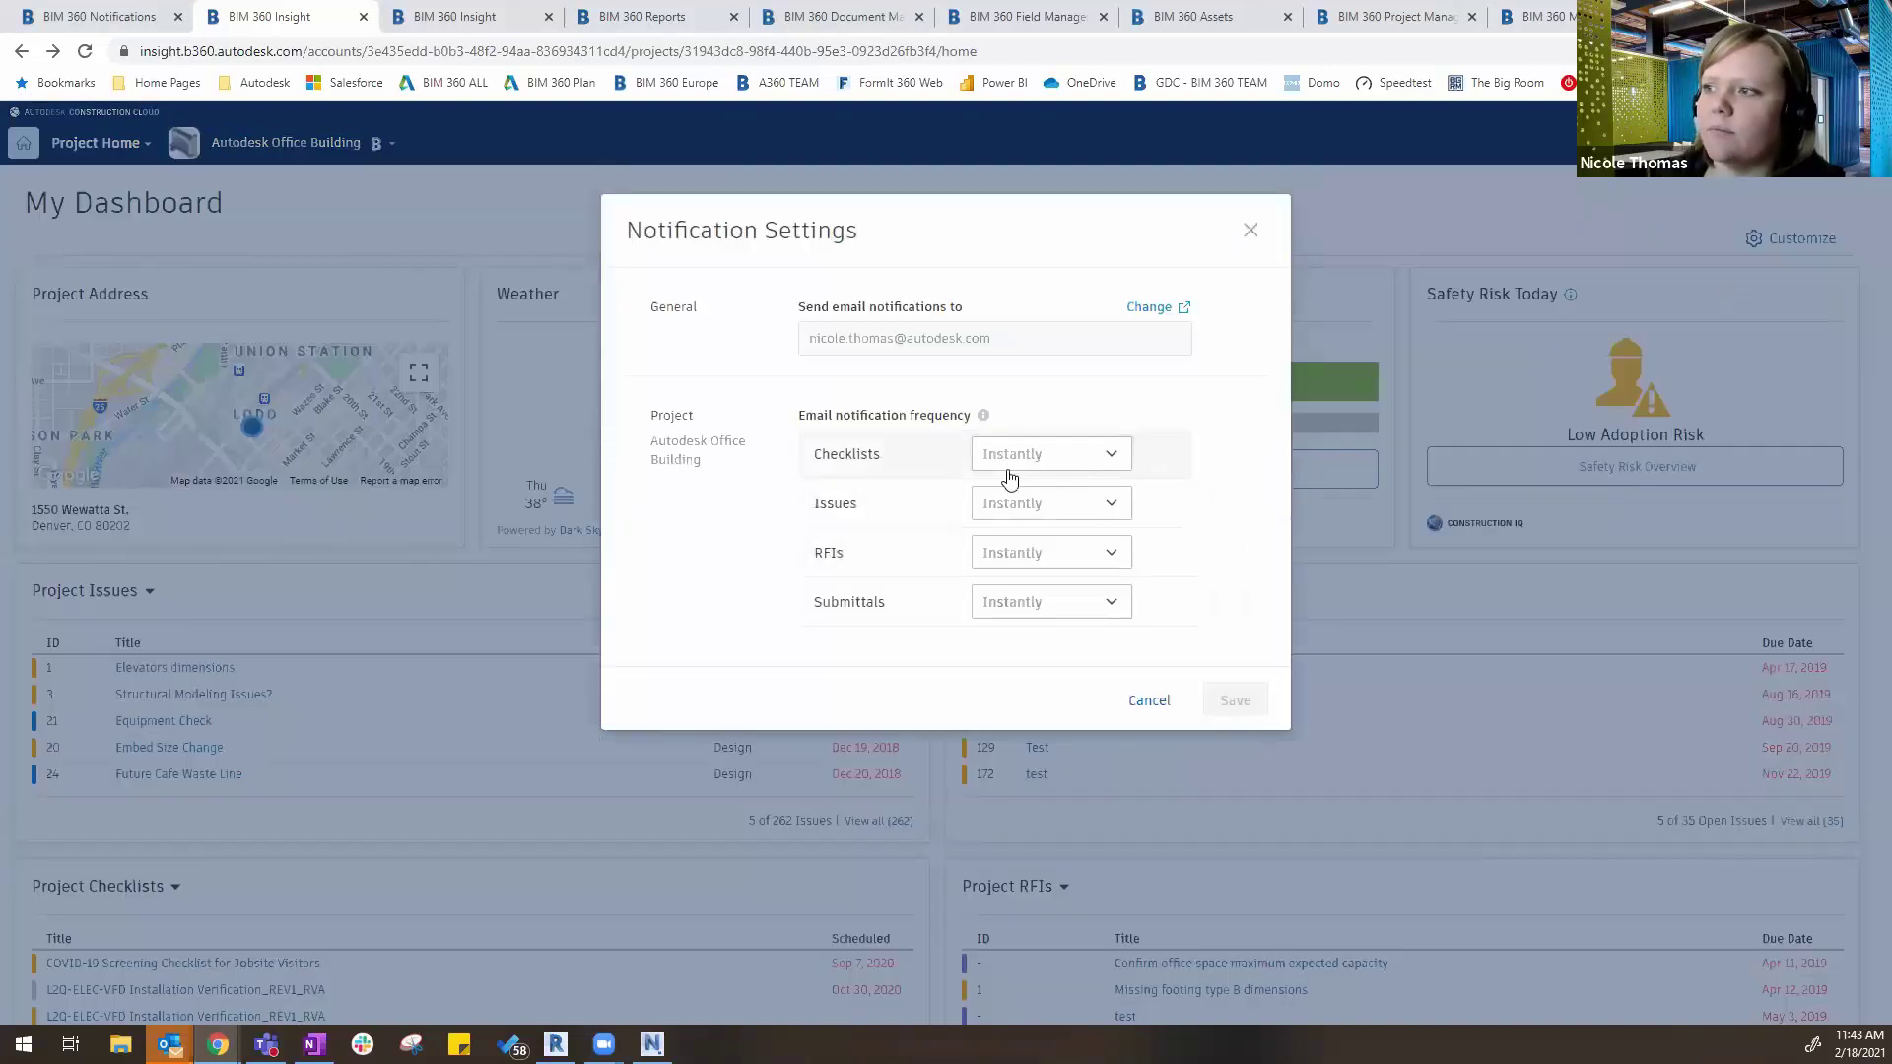
pyautogui.click(1102, 465)
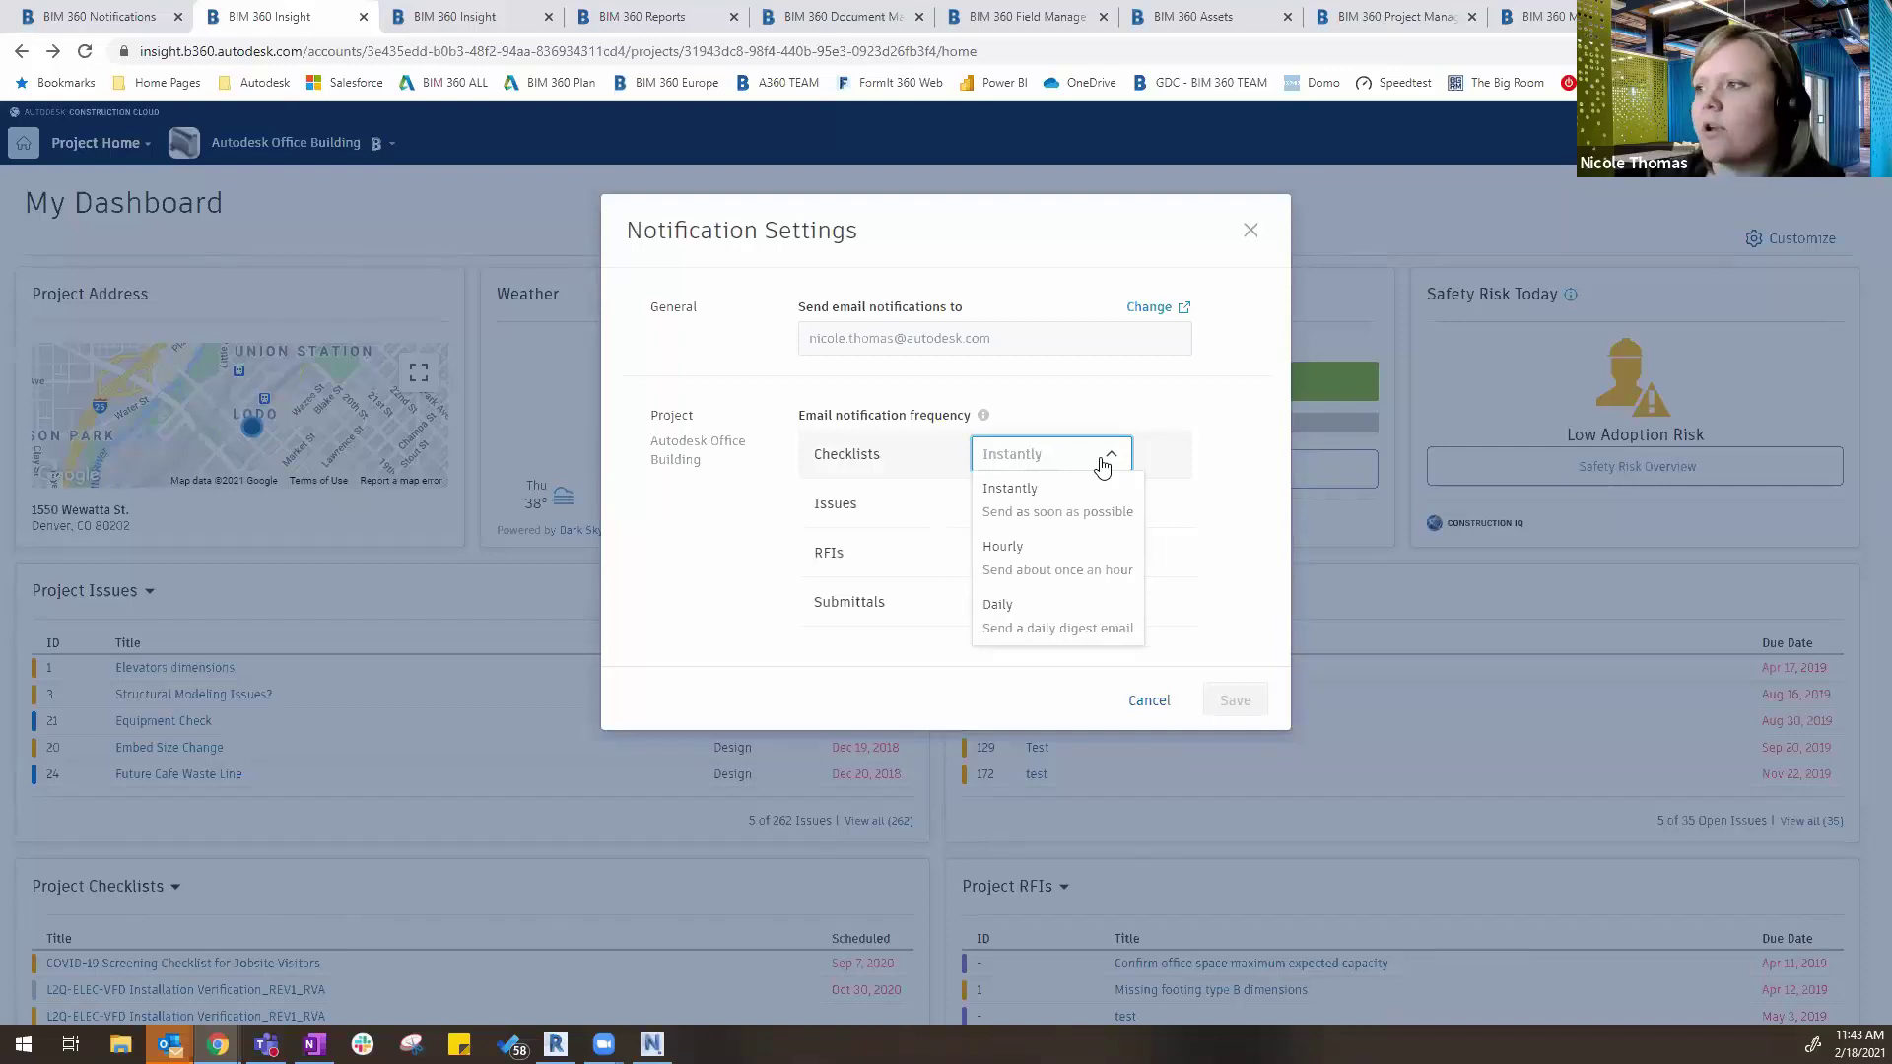
pyautogui.click(1201, 471)
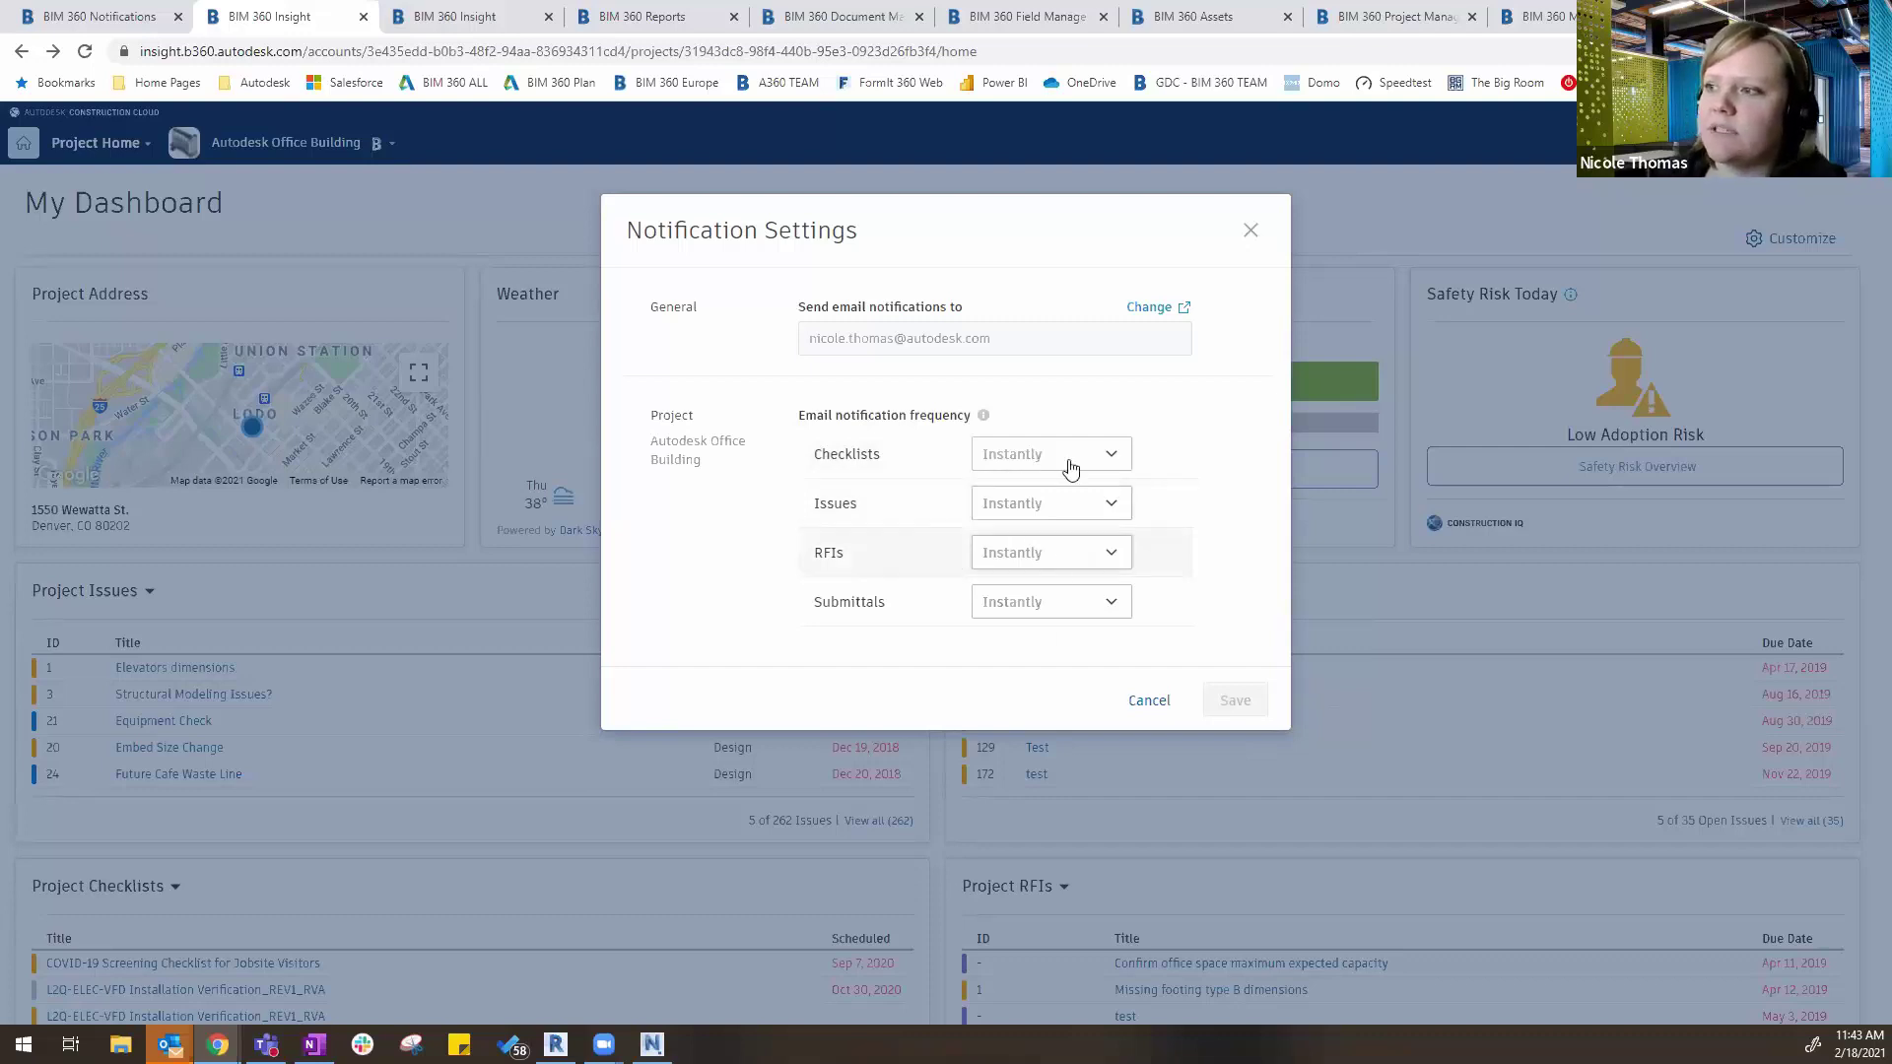
pyautogui.click(1098, 513)
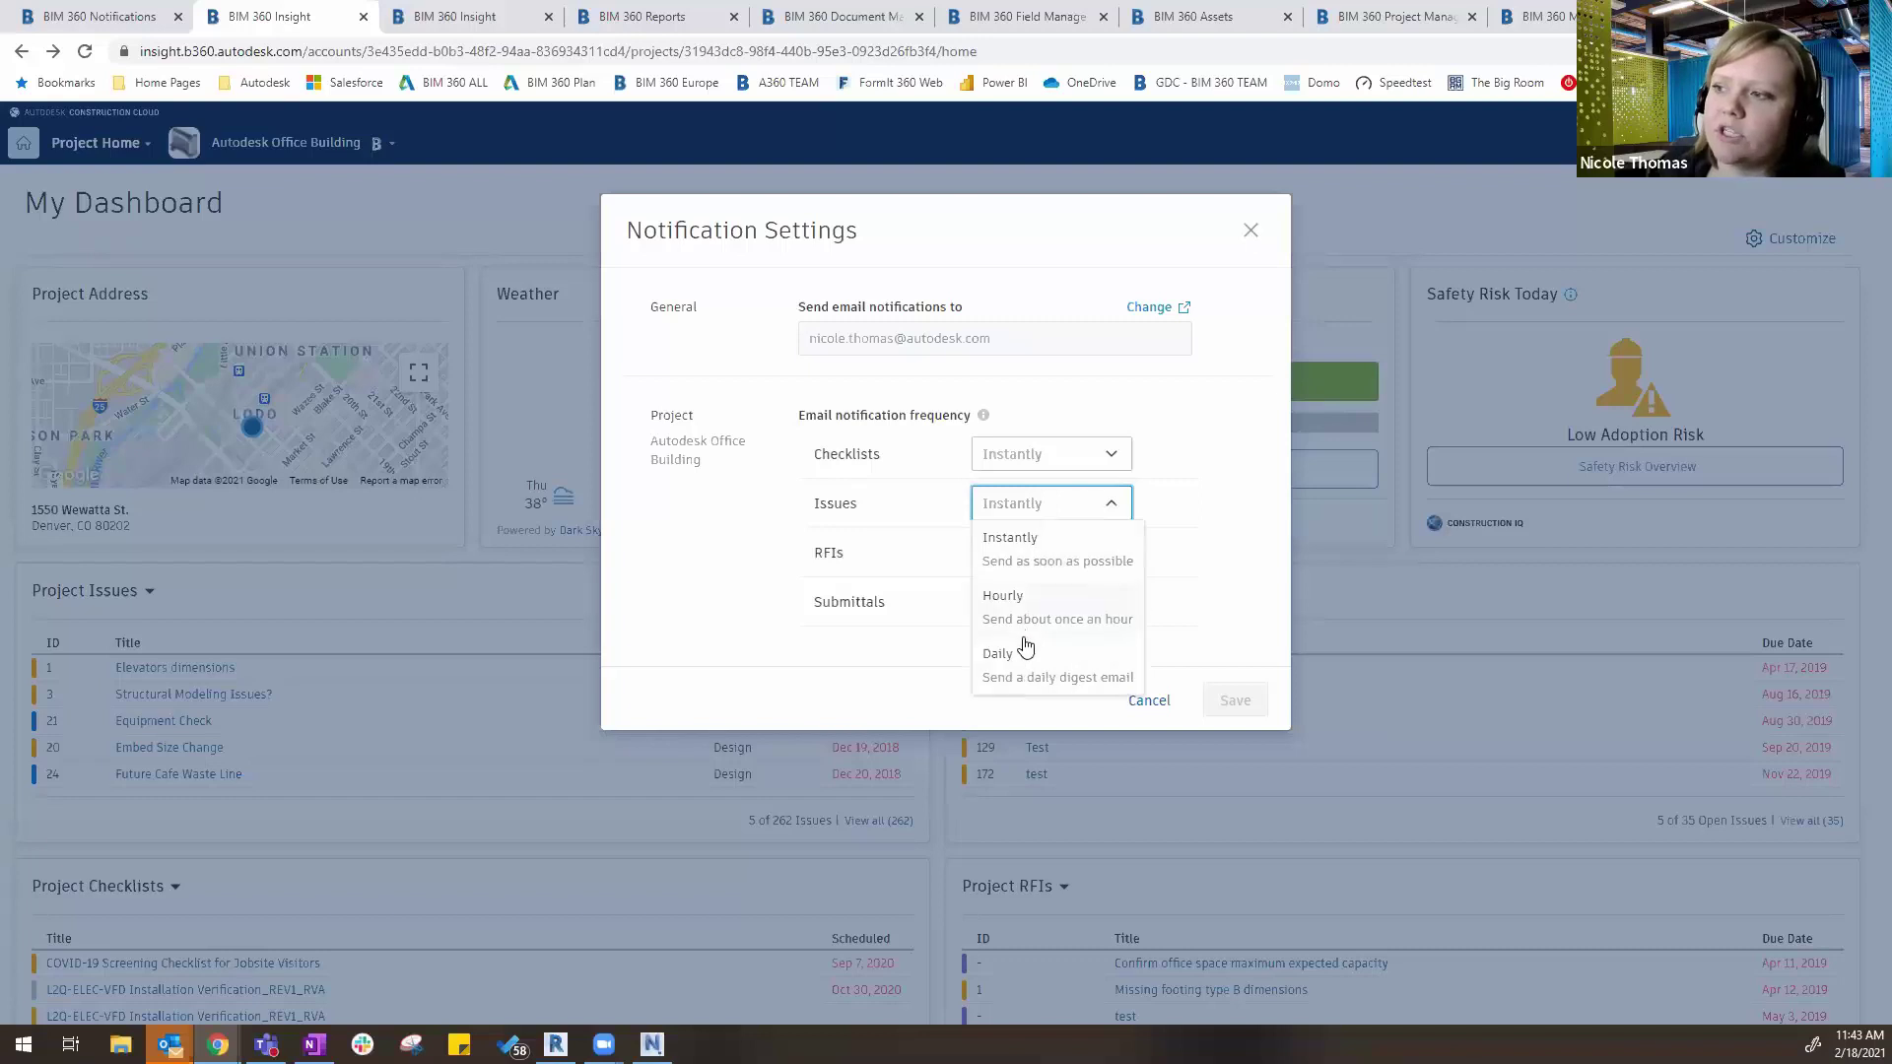
pyautogui.click(848, 689)
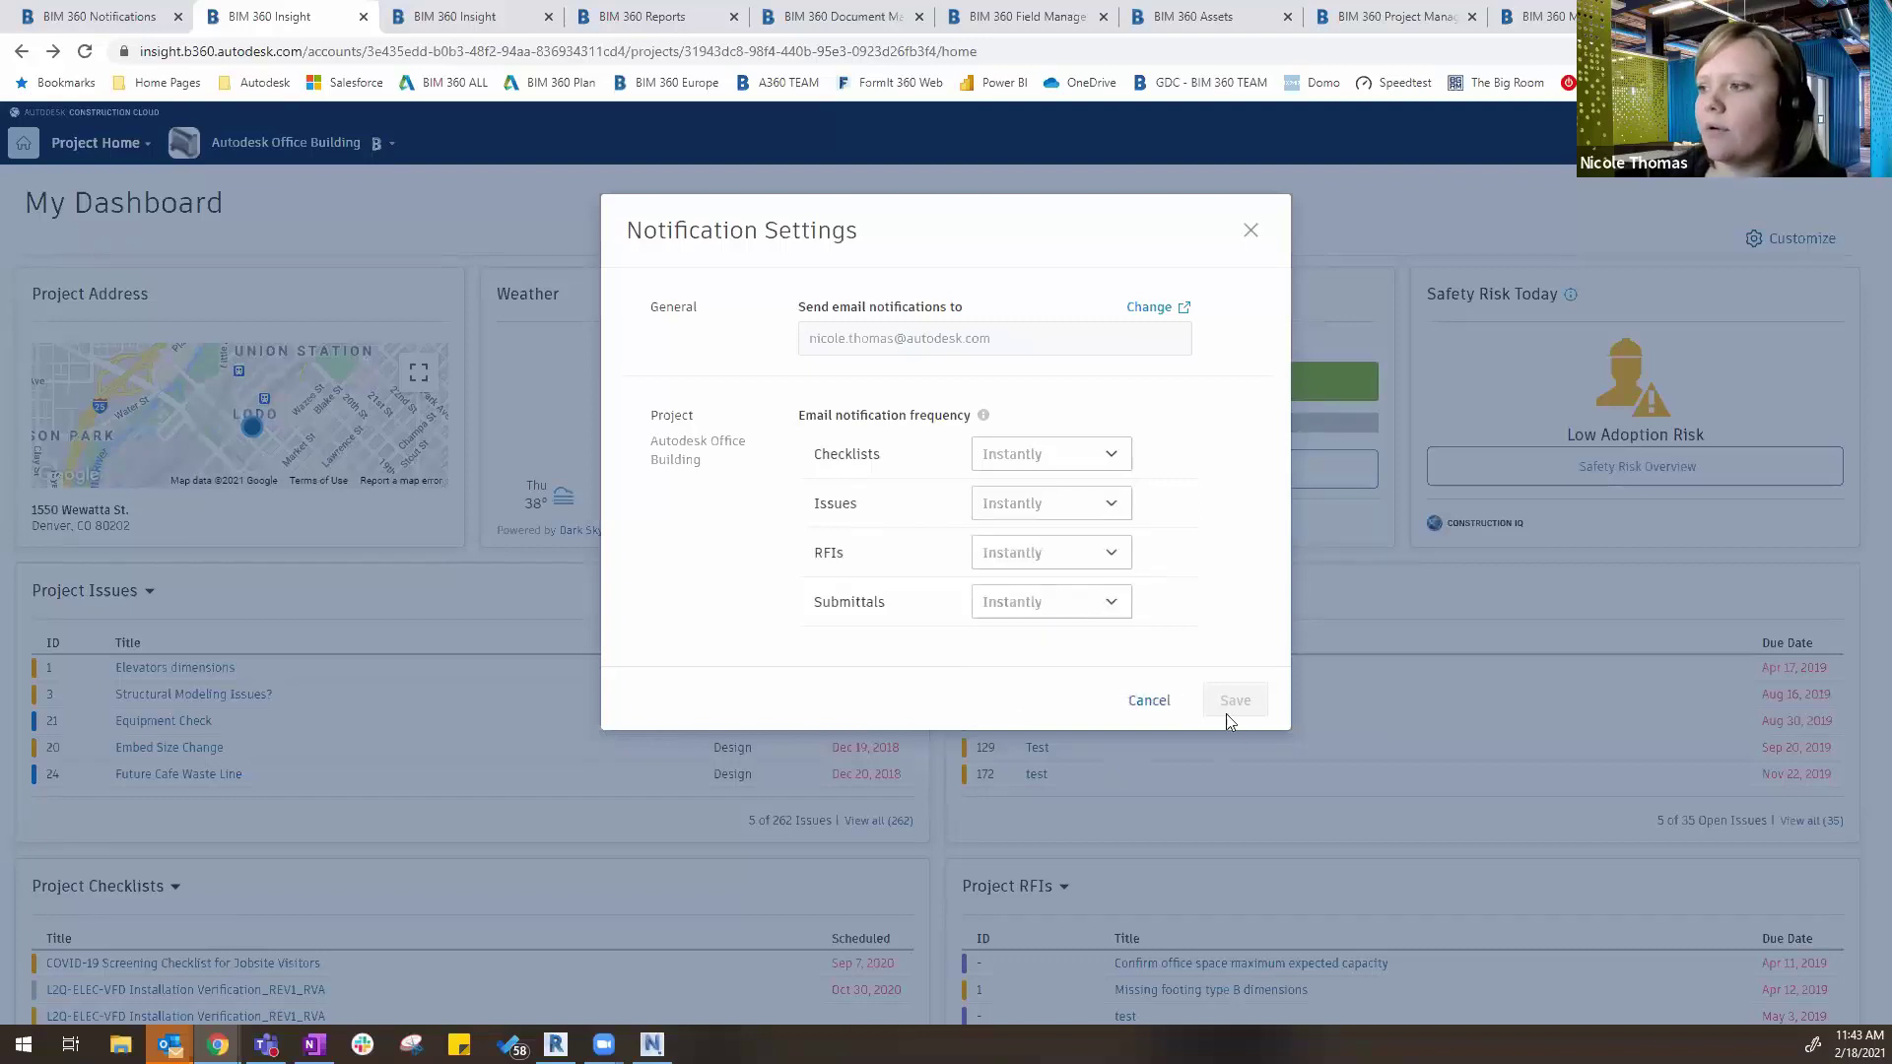
pyautogui.click(1146, 702)
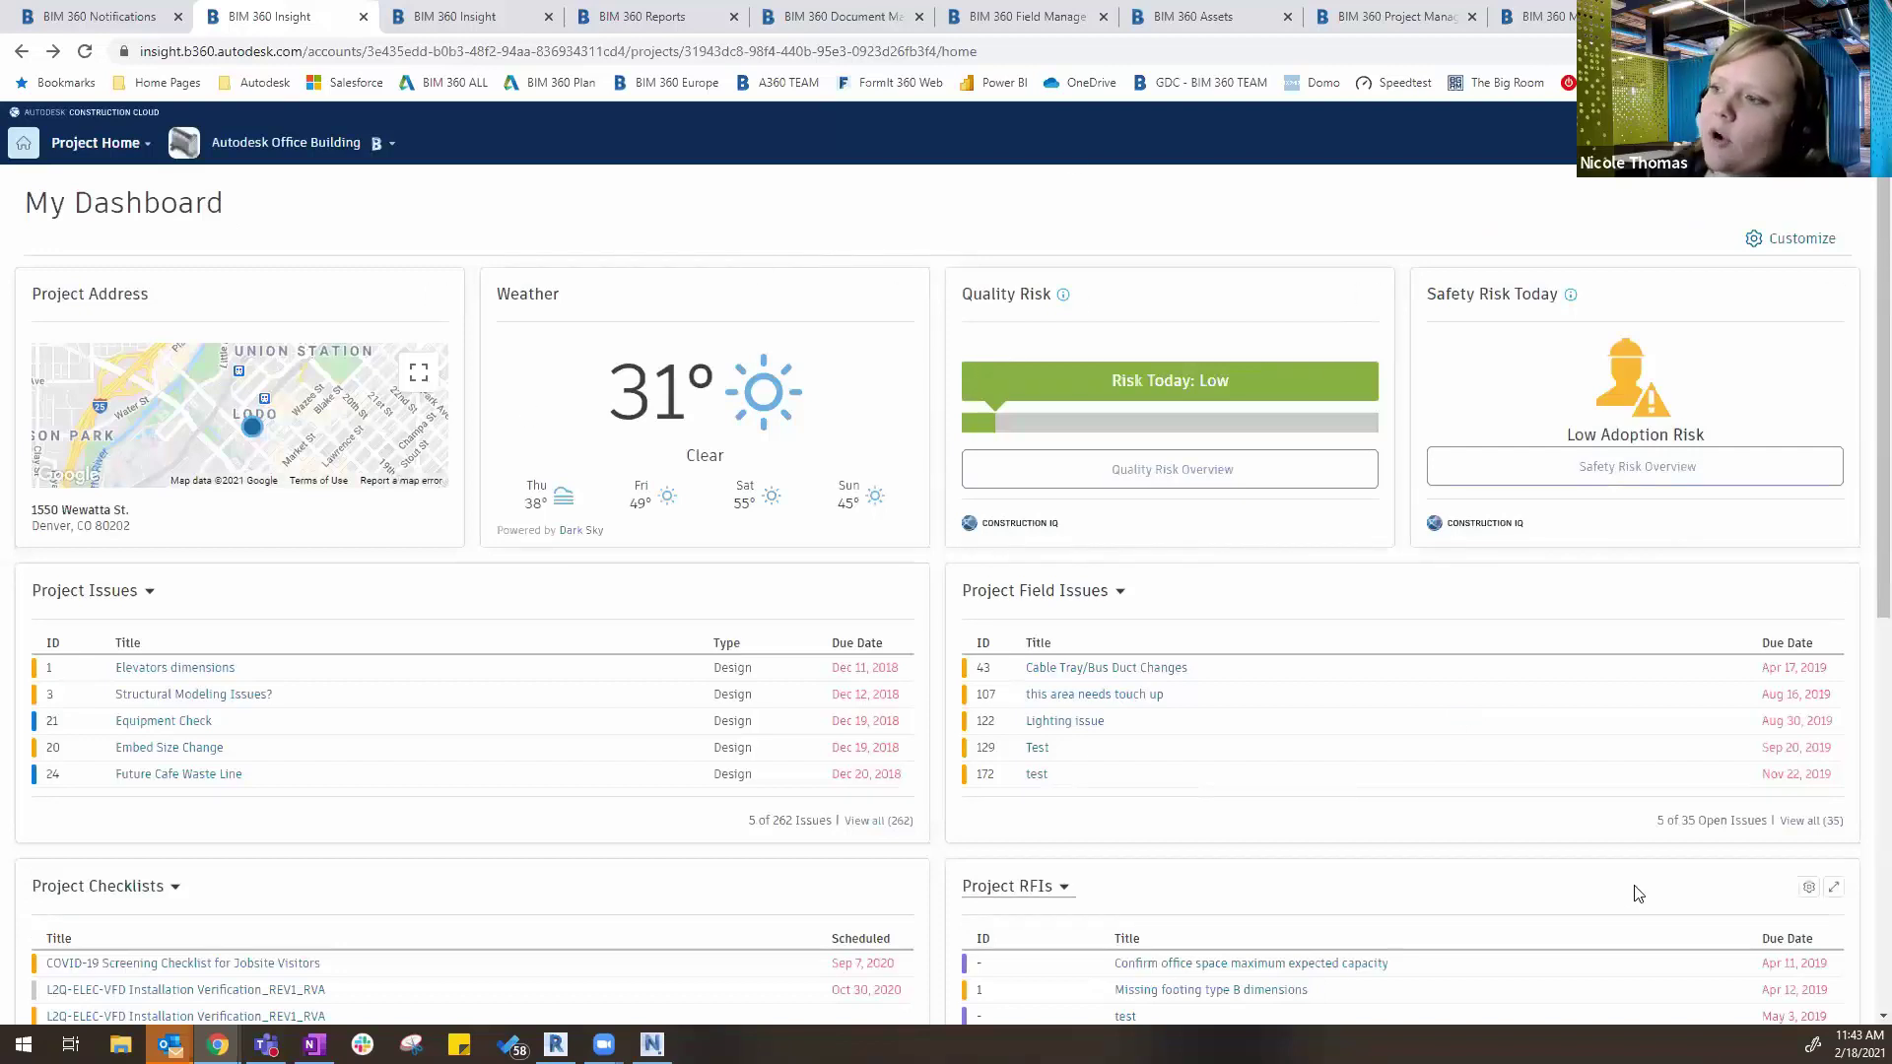
pyautogui.moveTo(1085, 782)
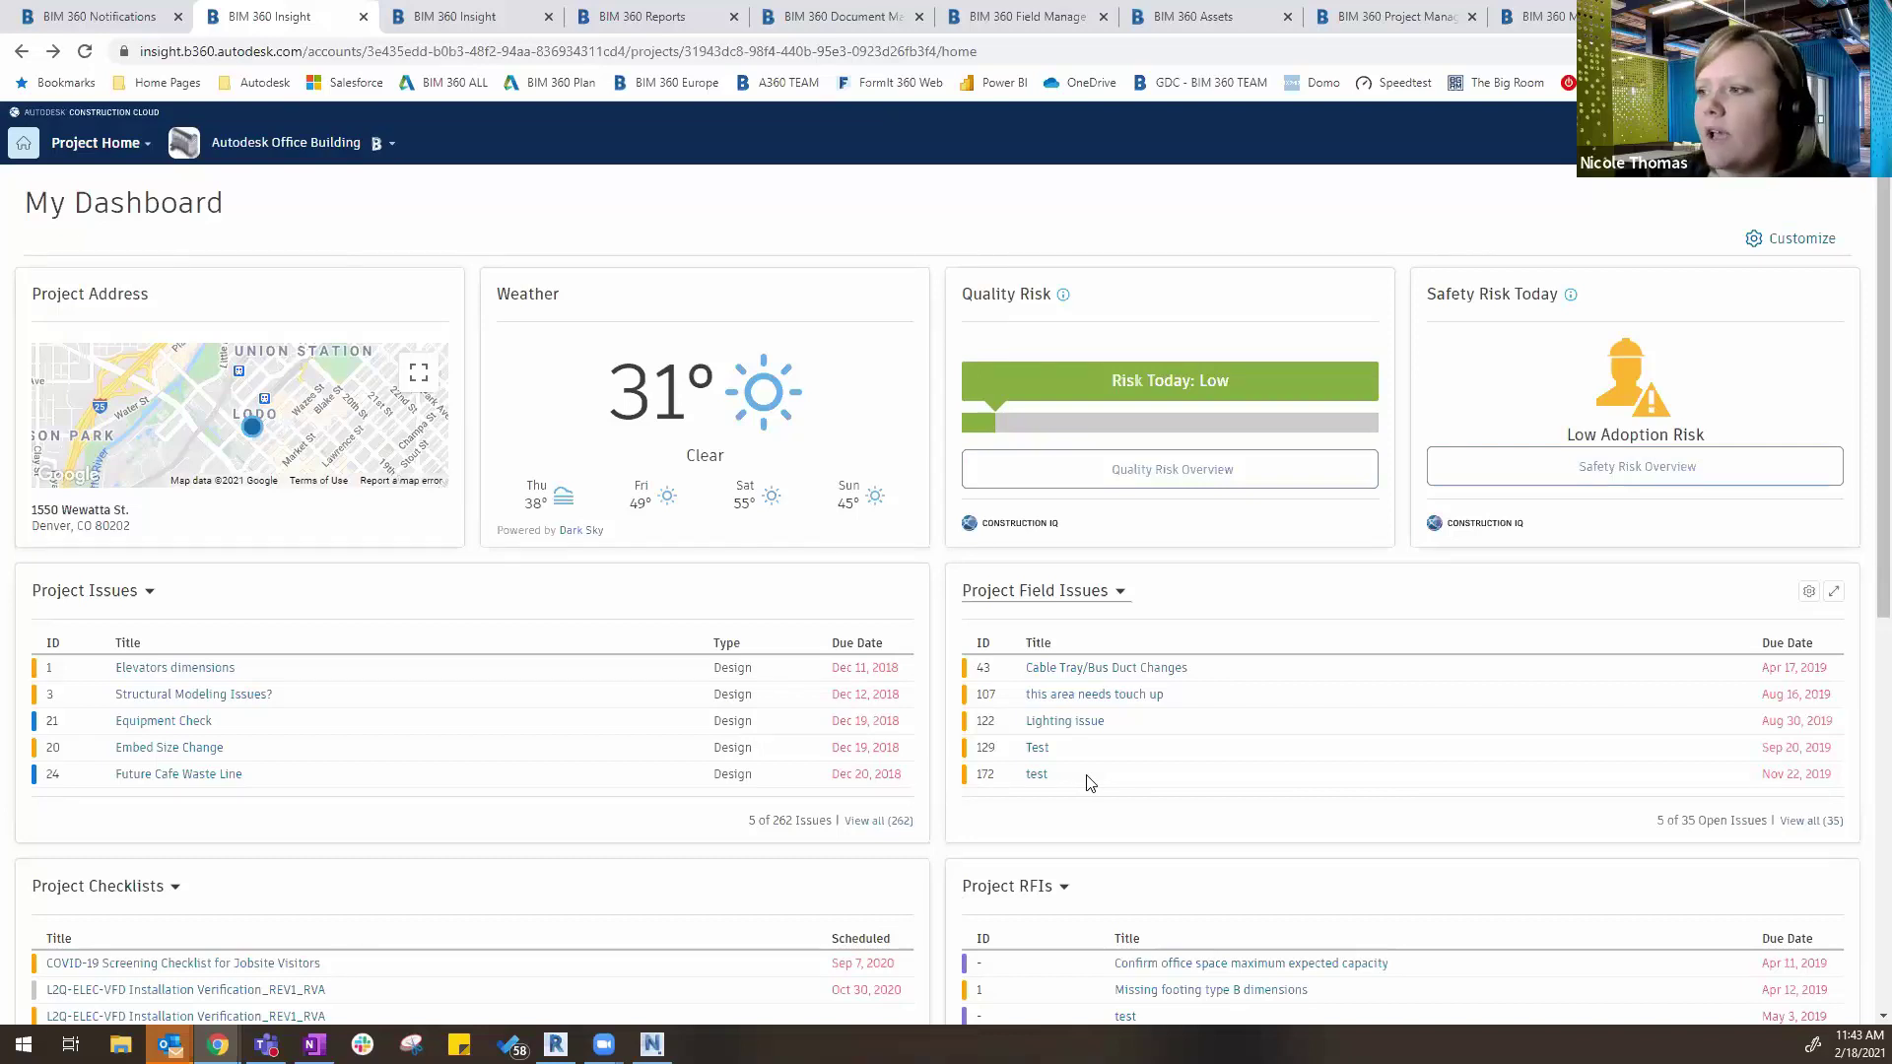
pyautogui.scroll(-1, 621, 810)
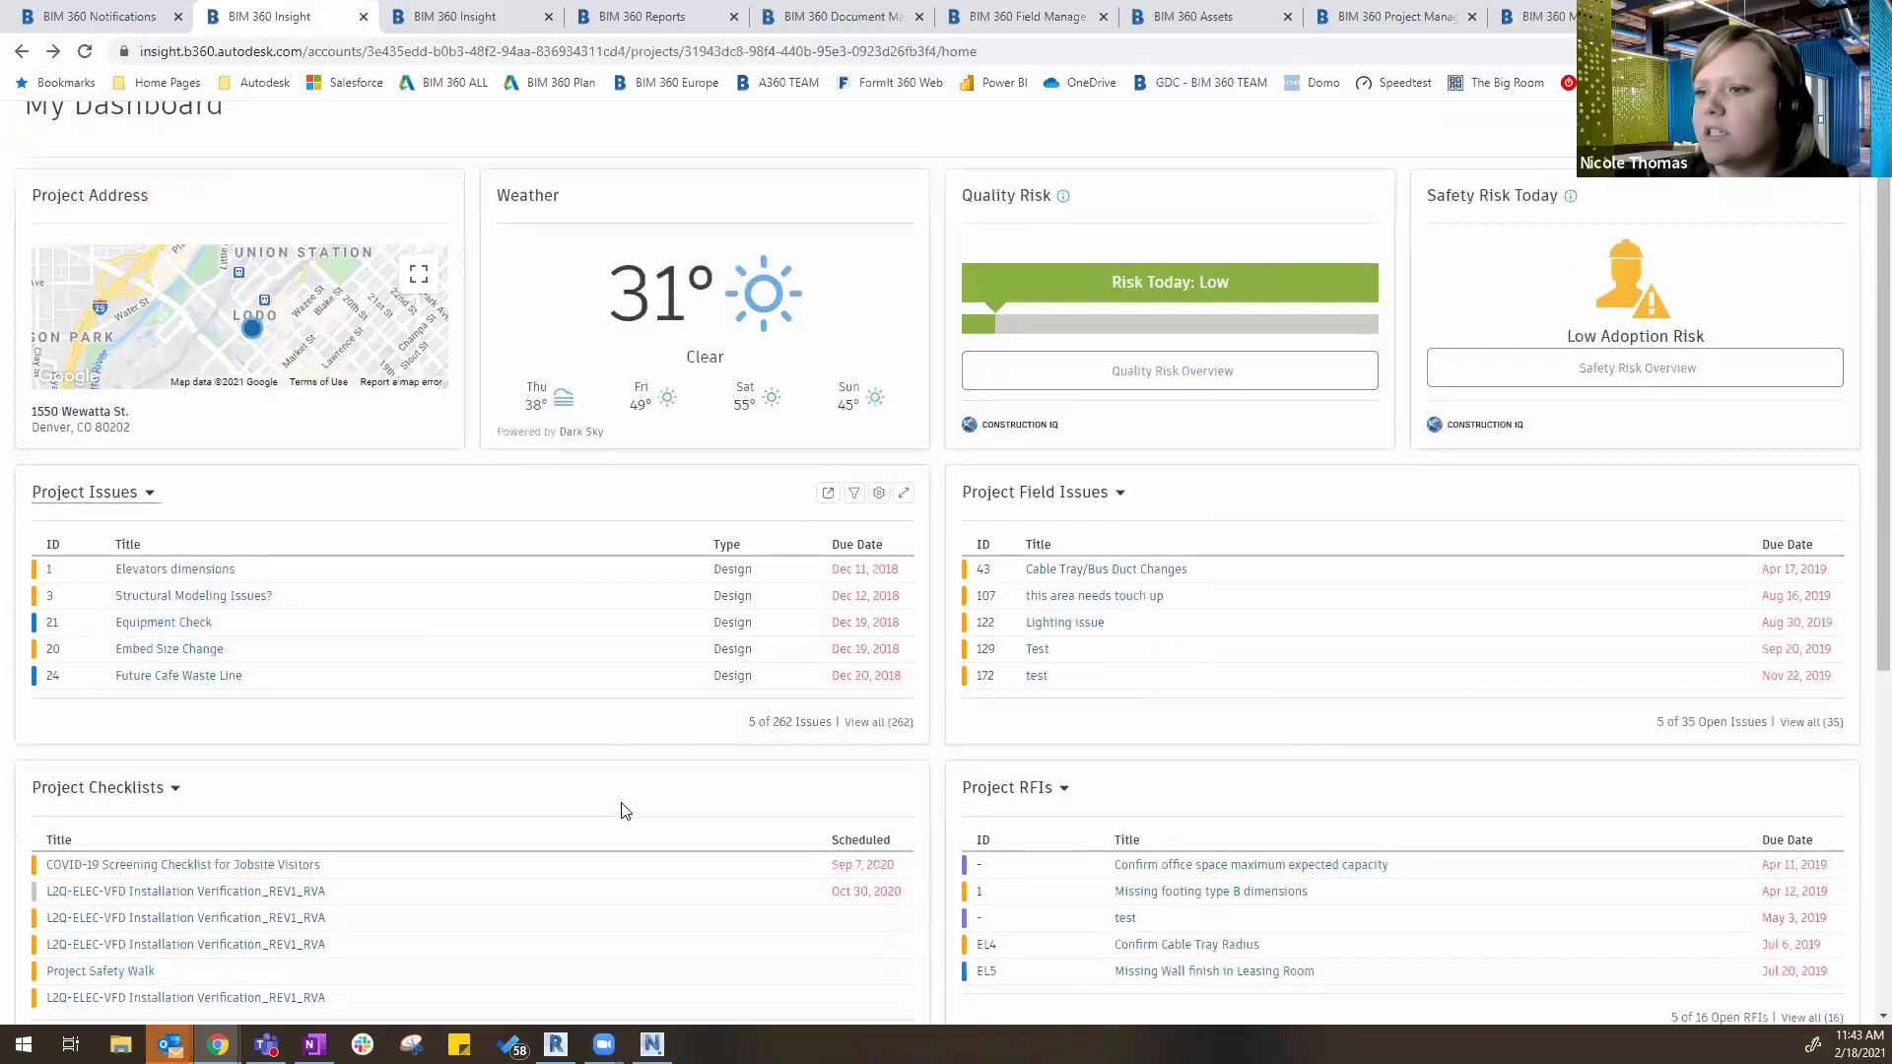
pyautogui.scroll(-1, 621, 810)
pyautogui.scroll(-1, 621, 810)
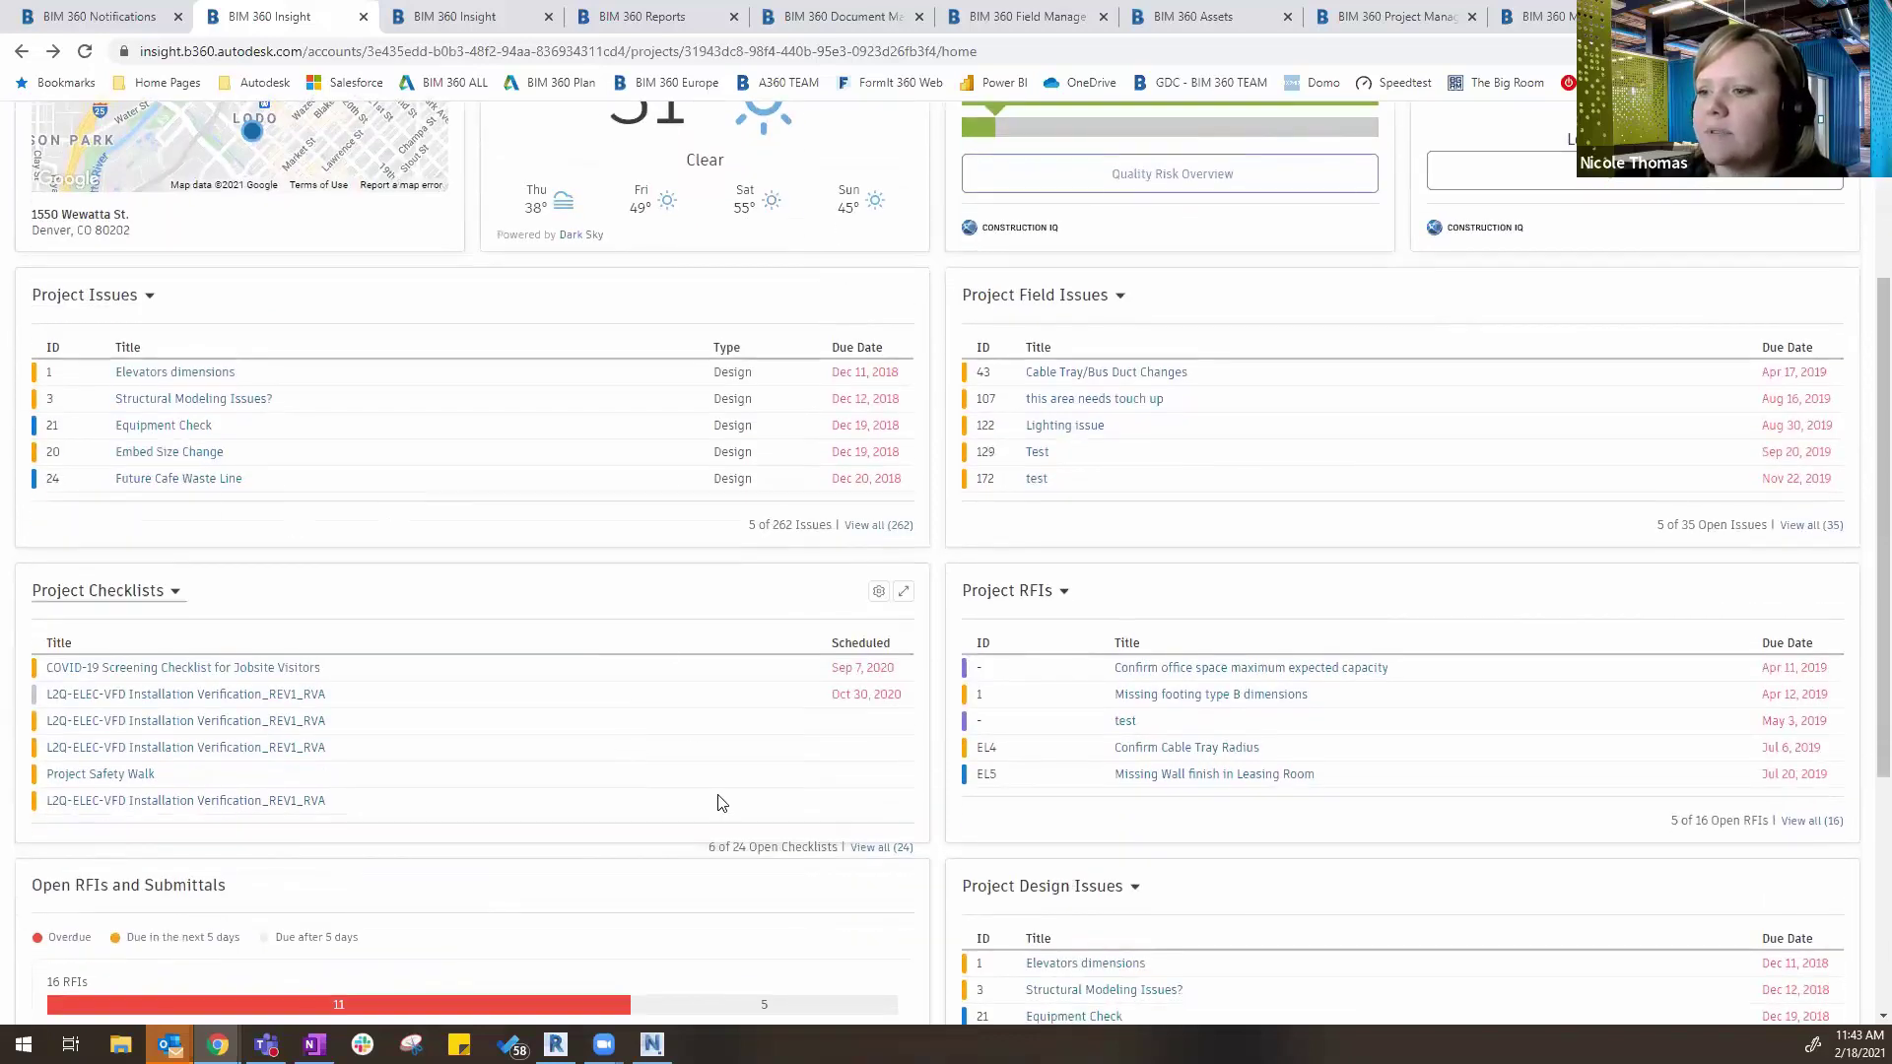
pyautogui.scroll(-2, 718, 800)
pyautogui.scroll(-1, 718, 800)
pyautogui.scroll(2, 719, 802)
pyautogui.scroll(5, 718, 802)
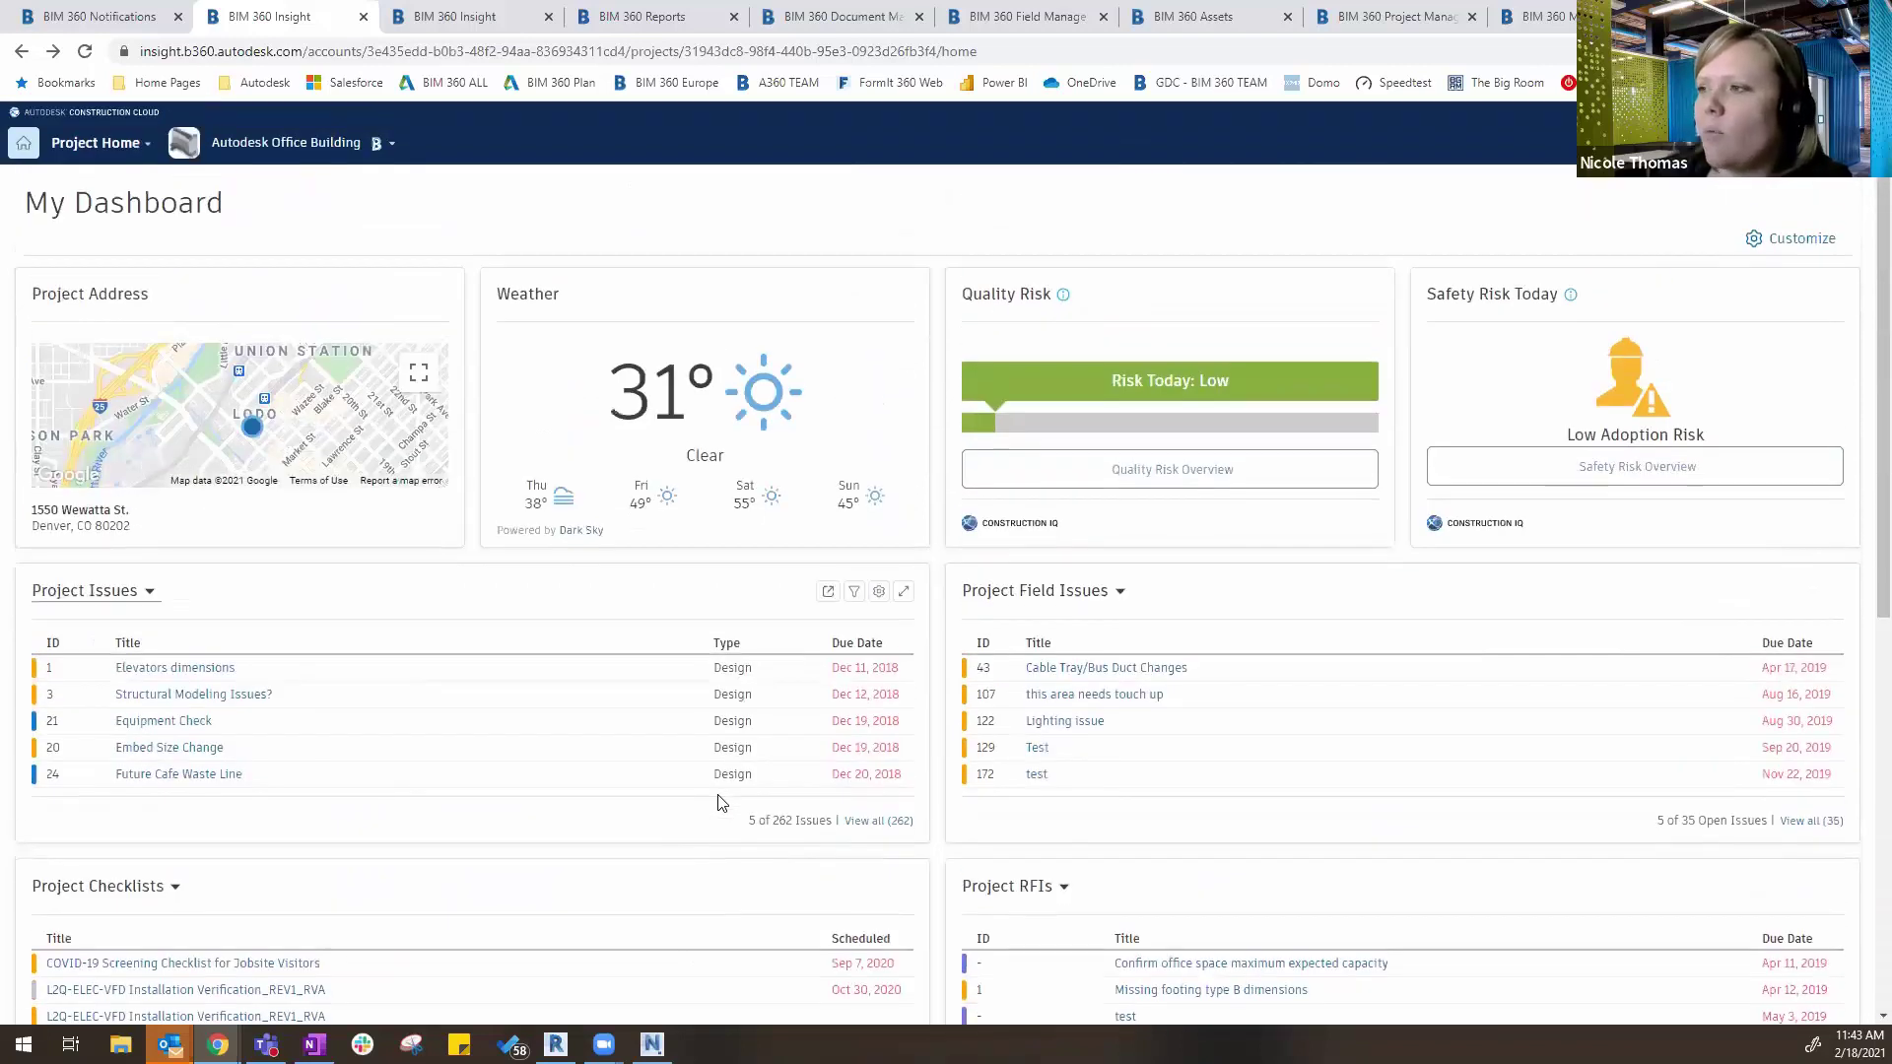
pyautogui.moveTo(1176, 405)
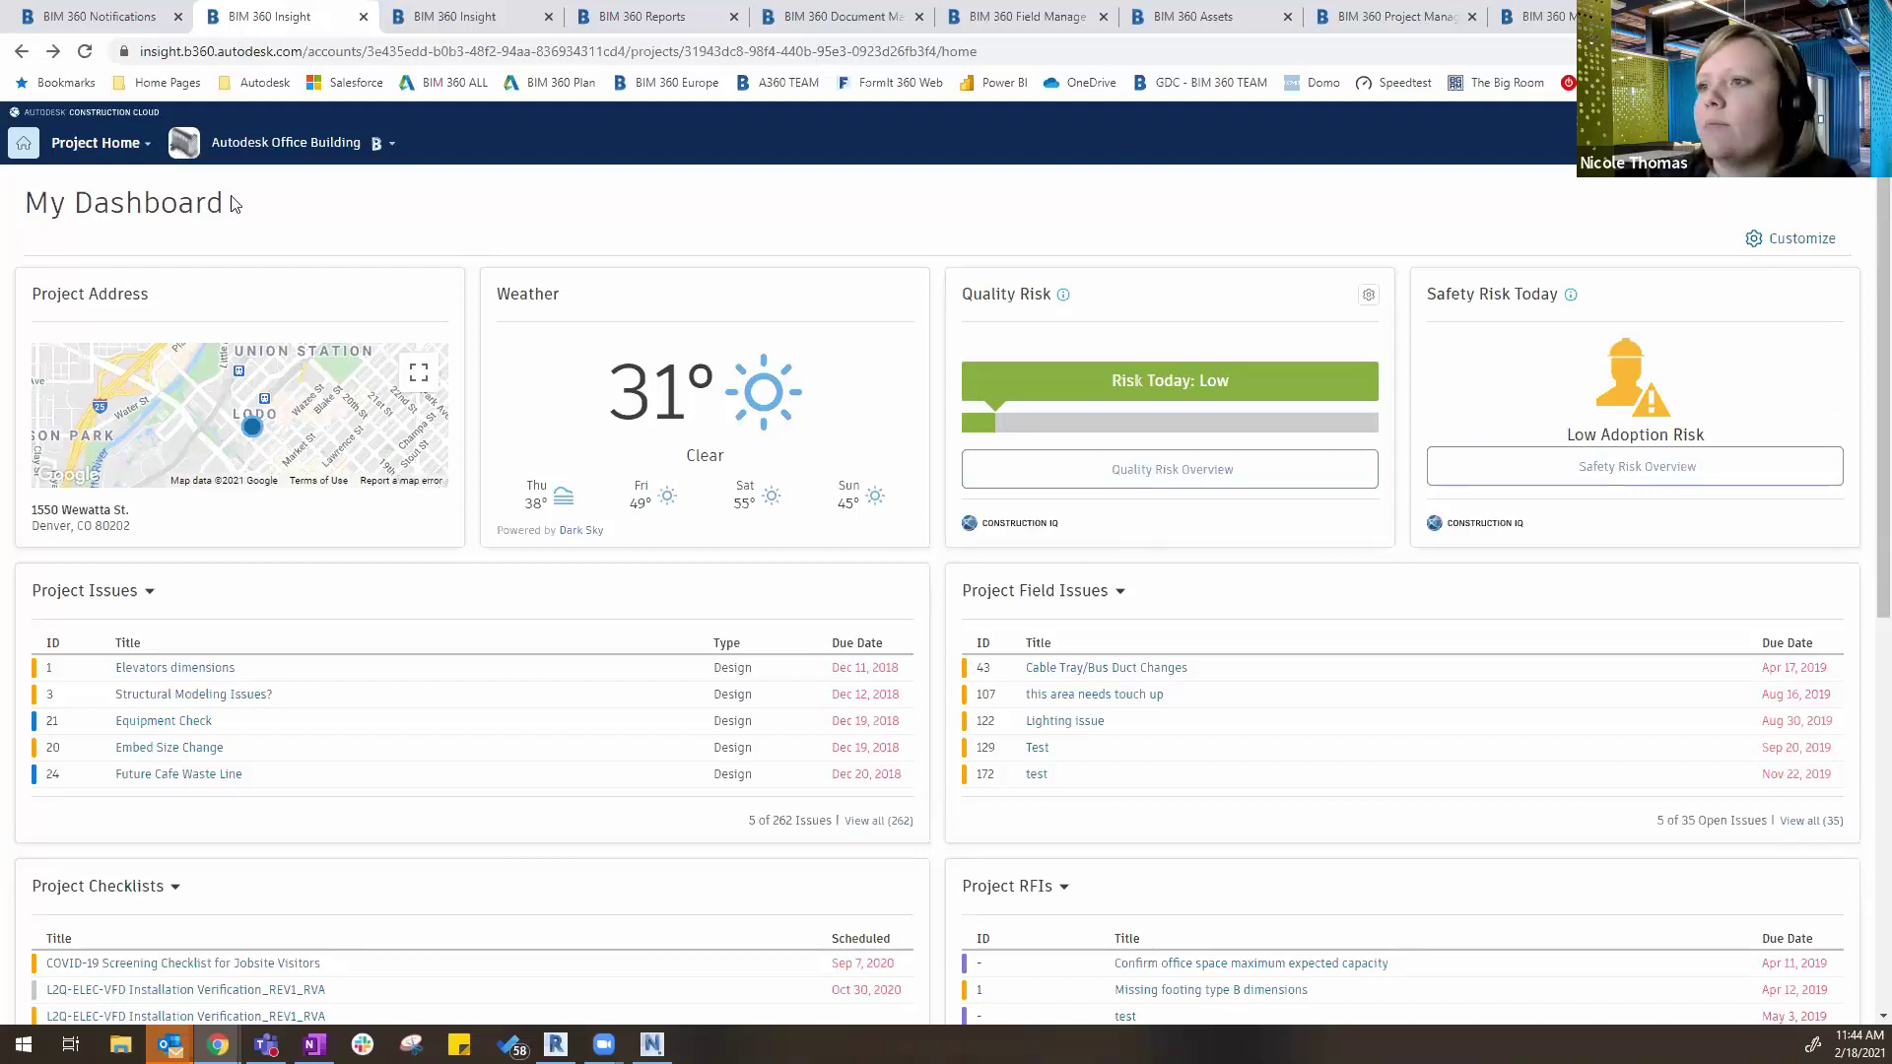
# Open Insight from Project Home and review the Risk dashboard's design review risk factors (45, 59, 14)
pyautogui.click(87, 150)
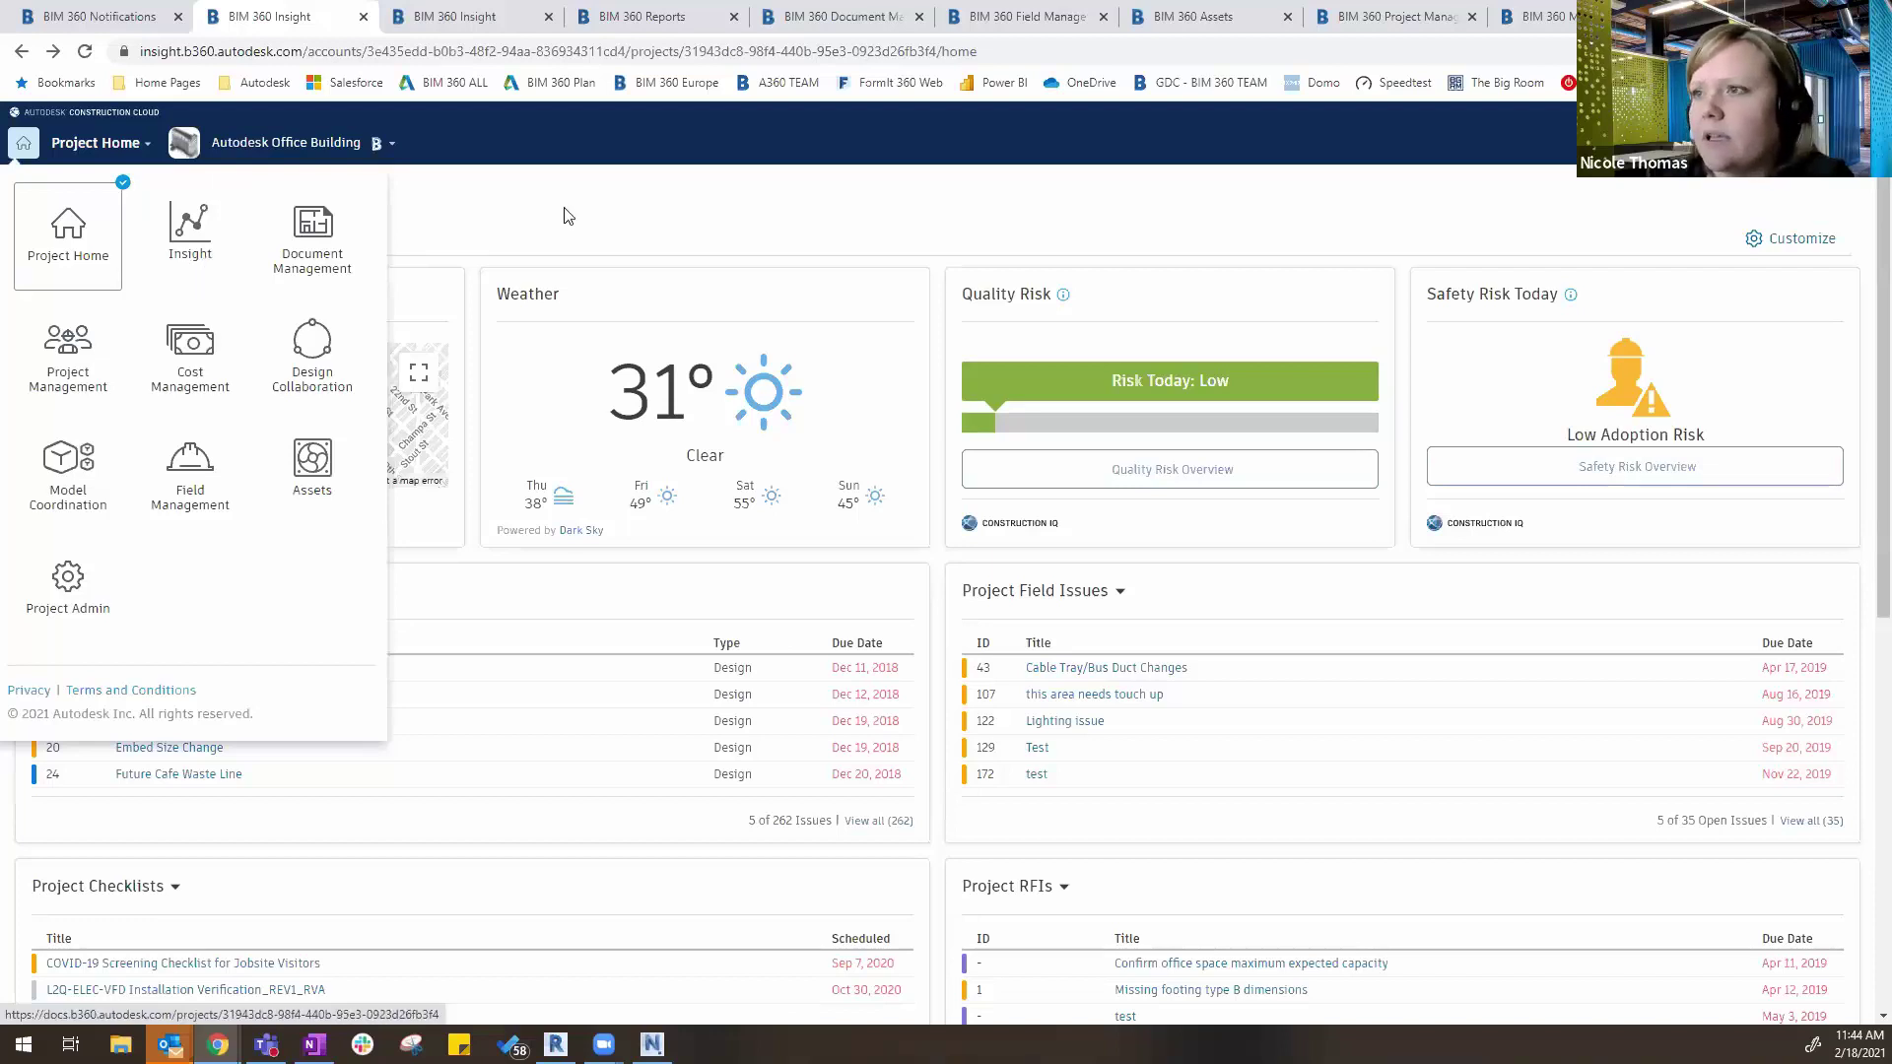
pyautogui.click(198, 264)
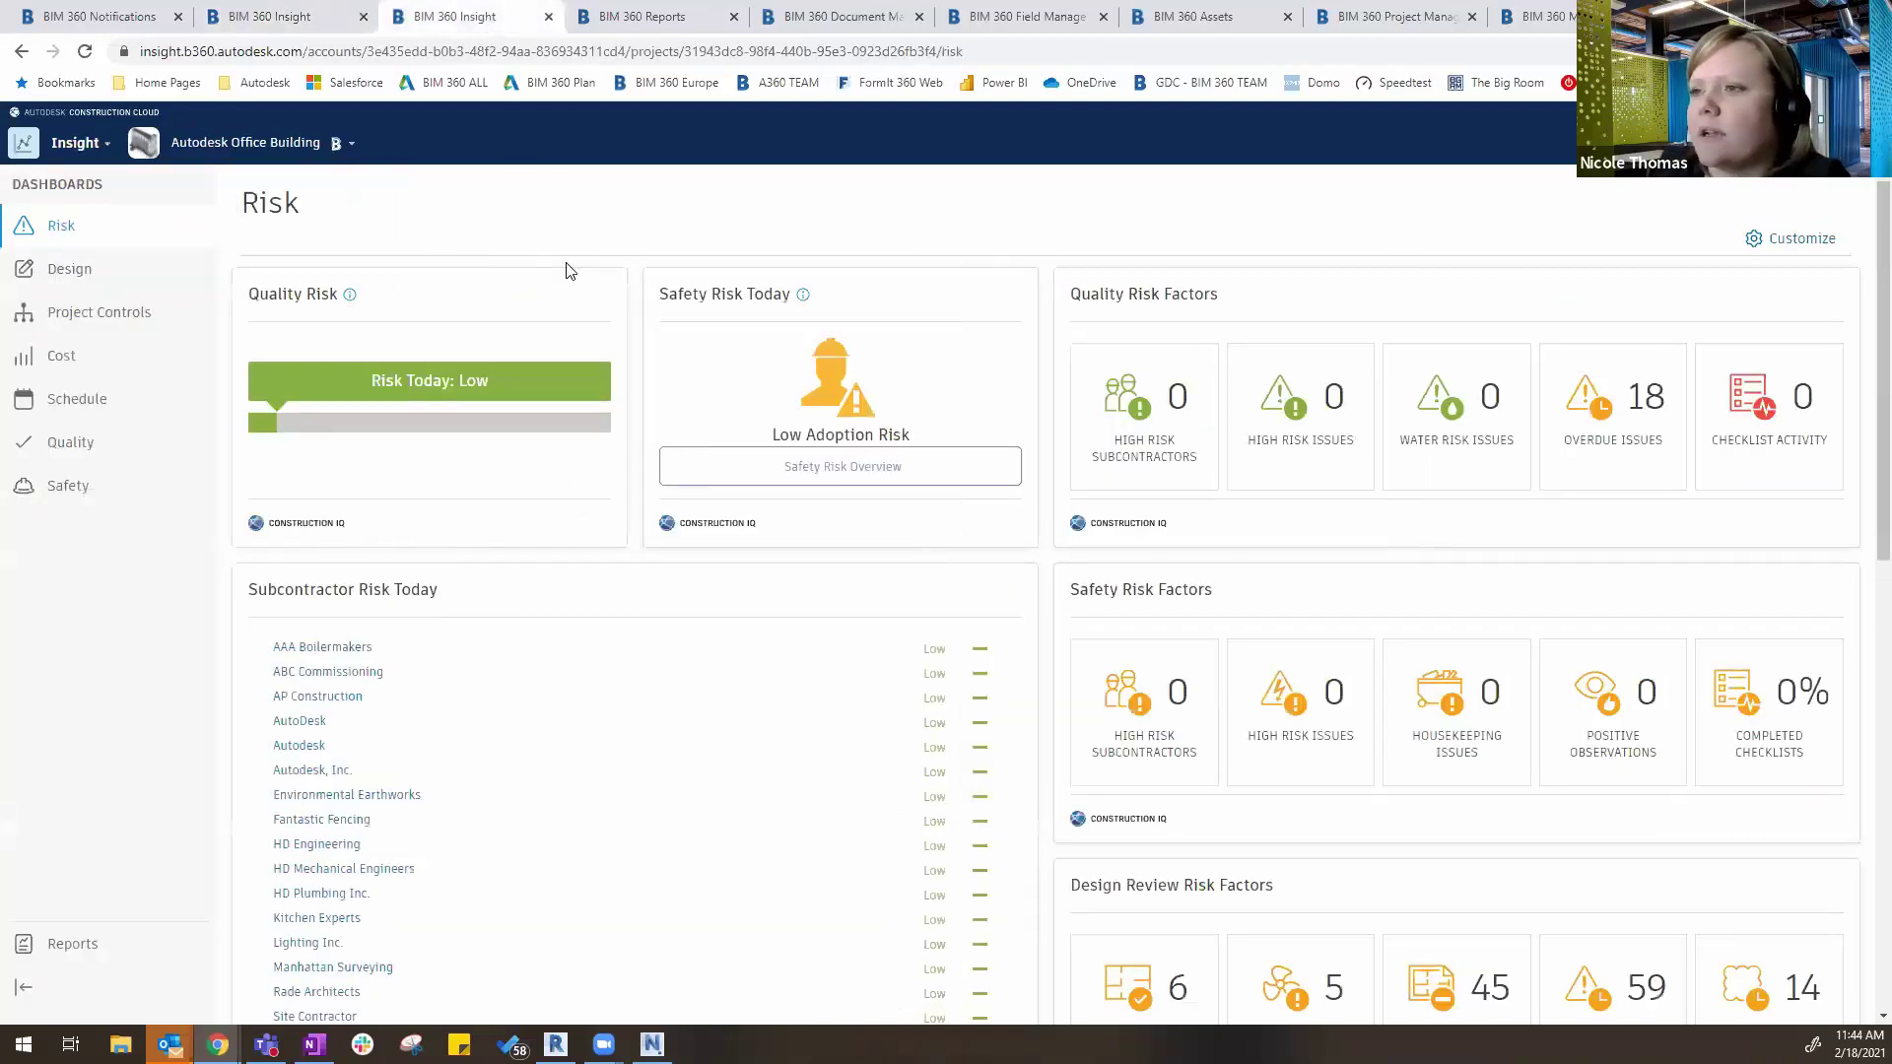
pyautogui.moveTo(636, 783)
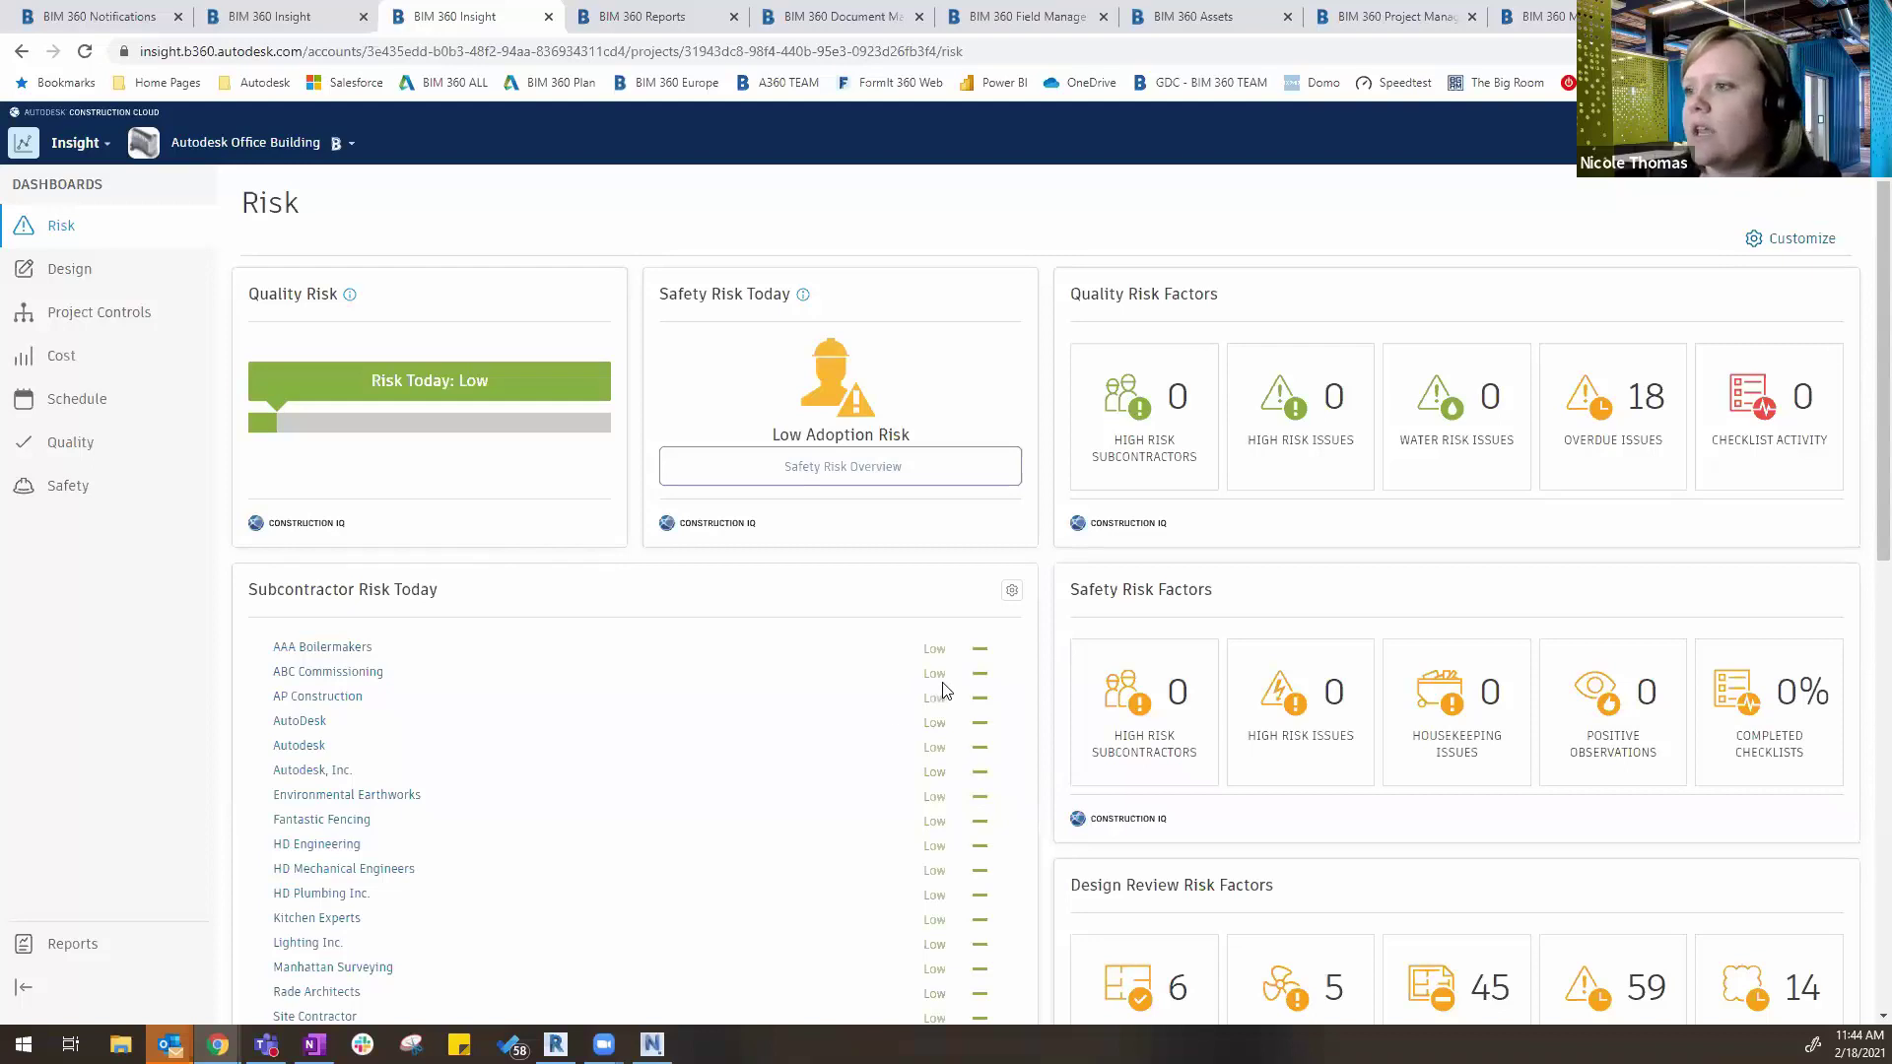
pyautogui.scroll(-3, 676, 660)
pyautogui.moveTo(979, 501)
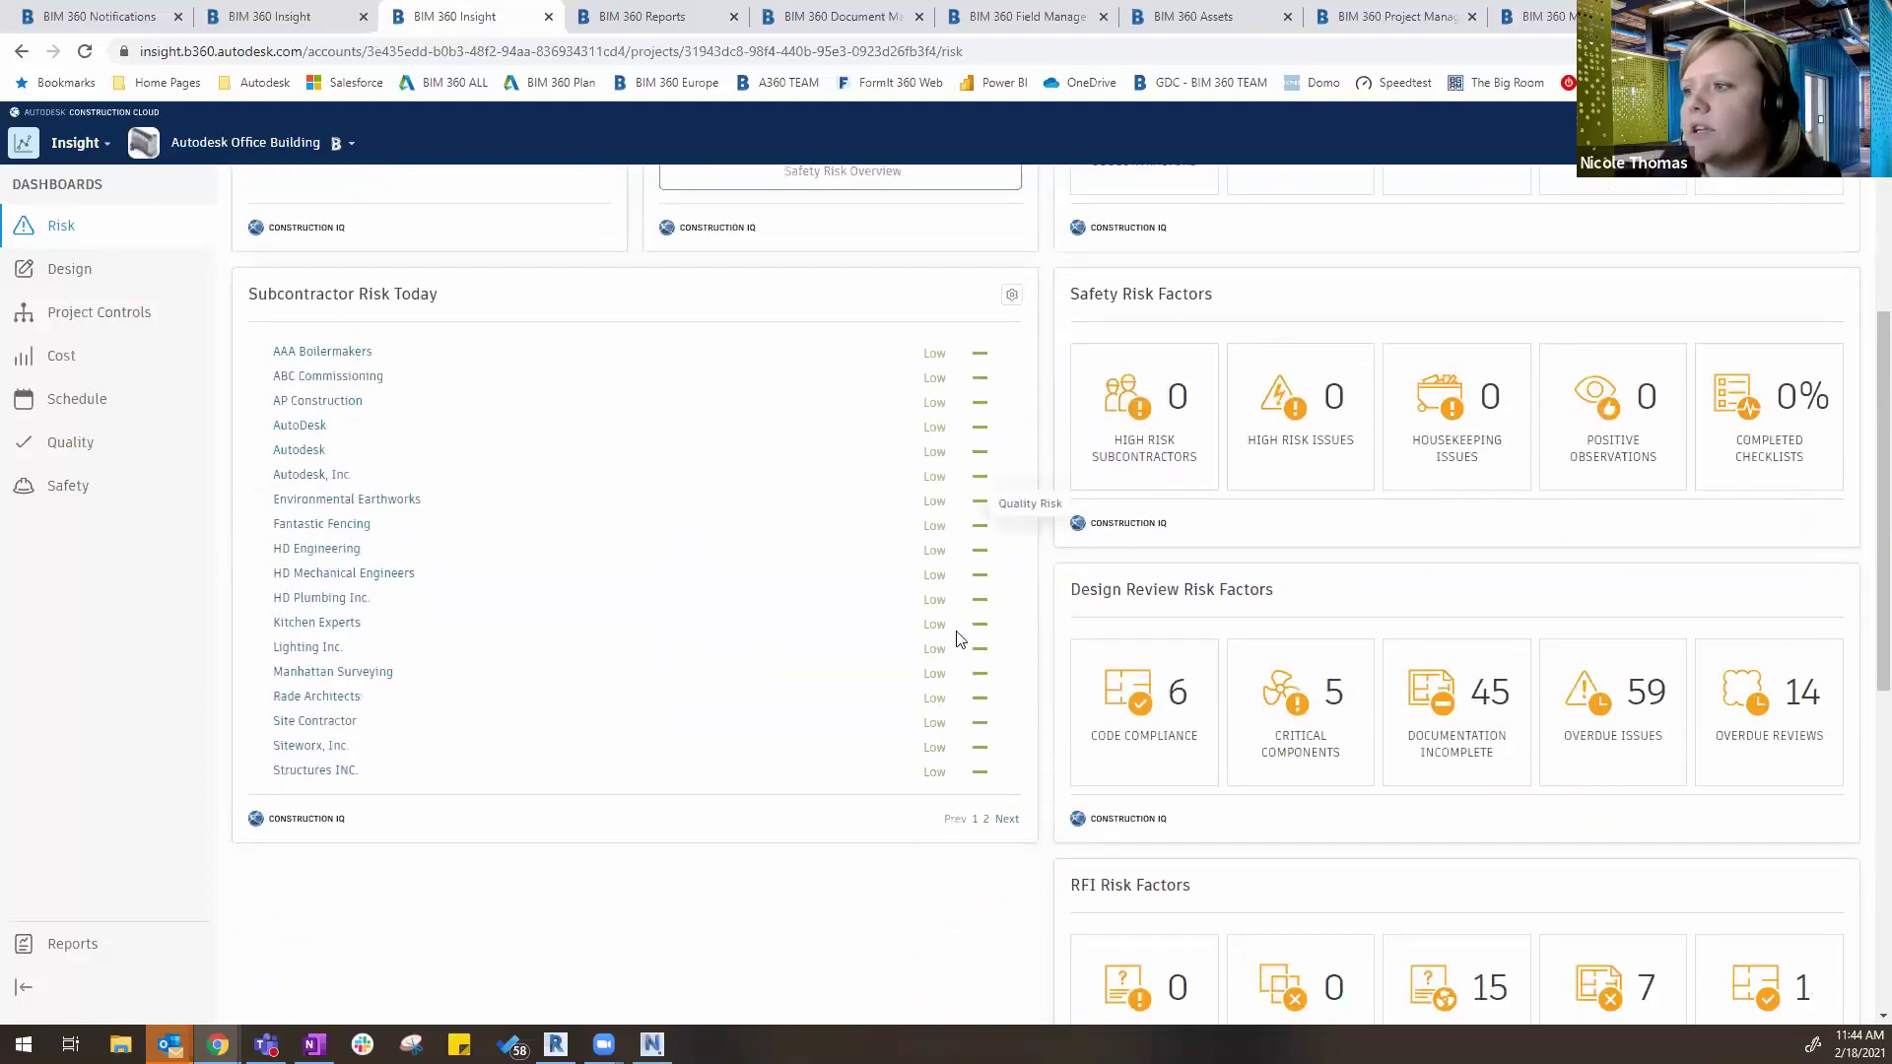
pyautogui.scroll(3, 930, 646)
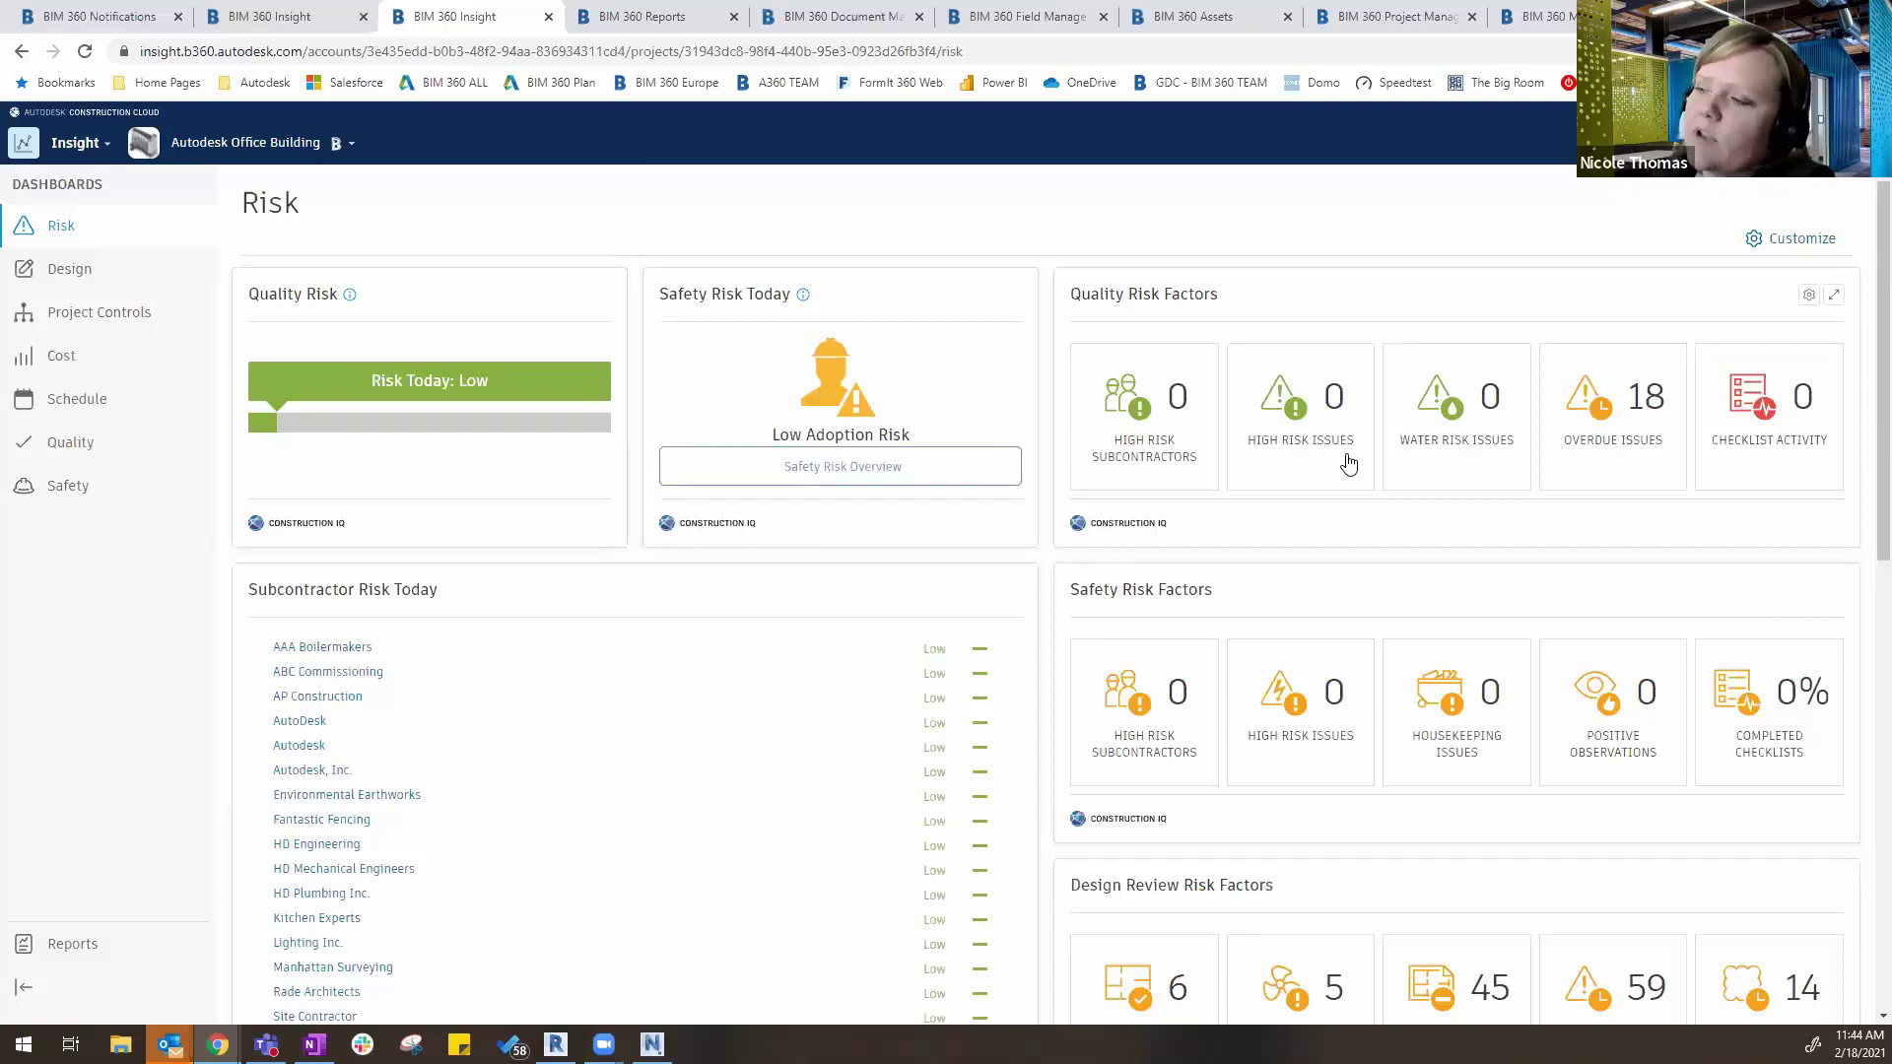
pyautogui.moveTo(839, 414)
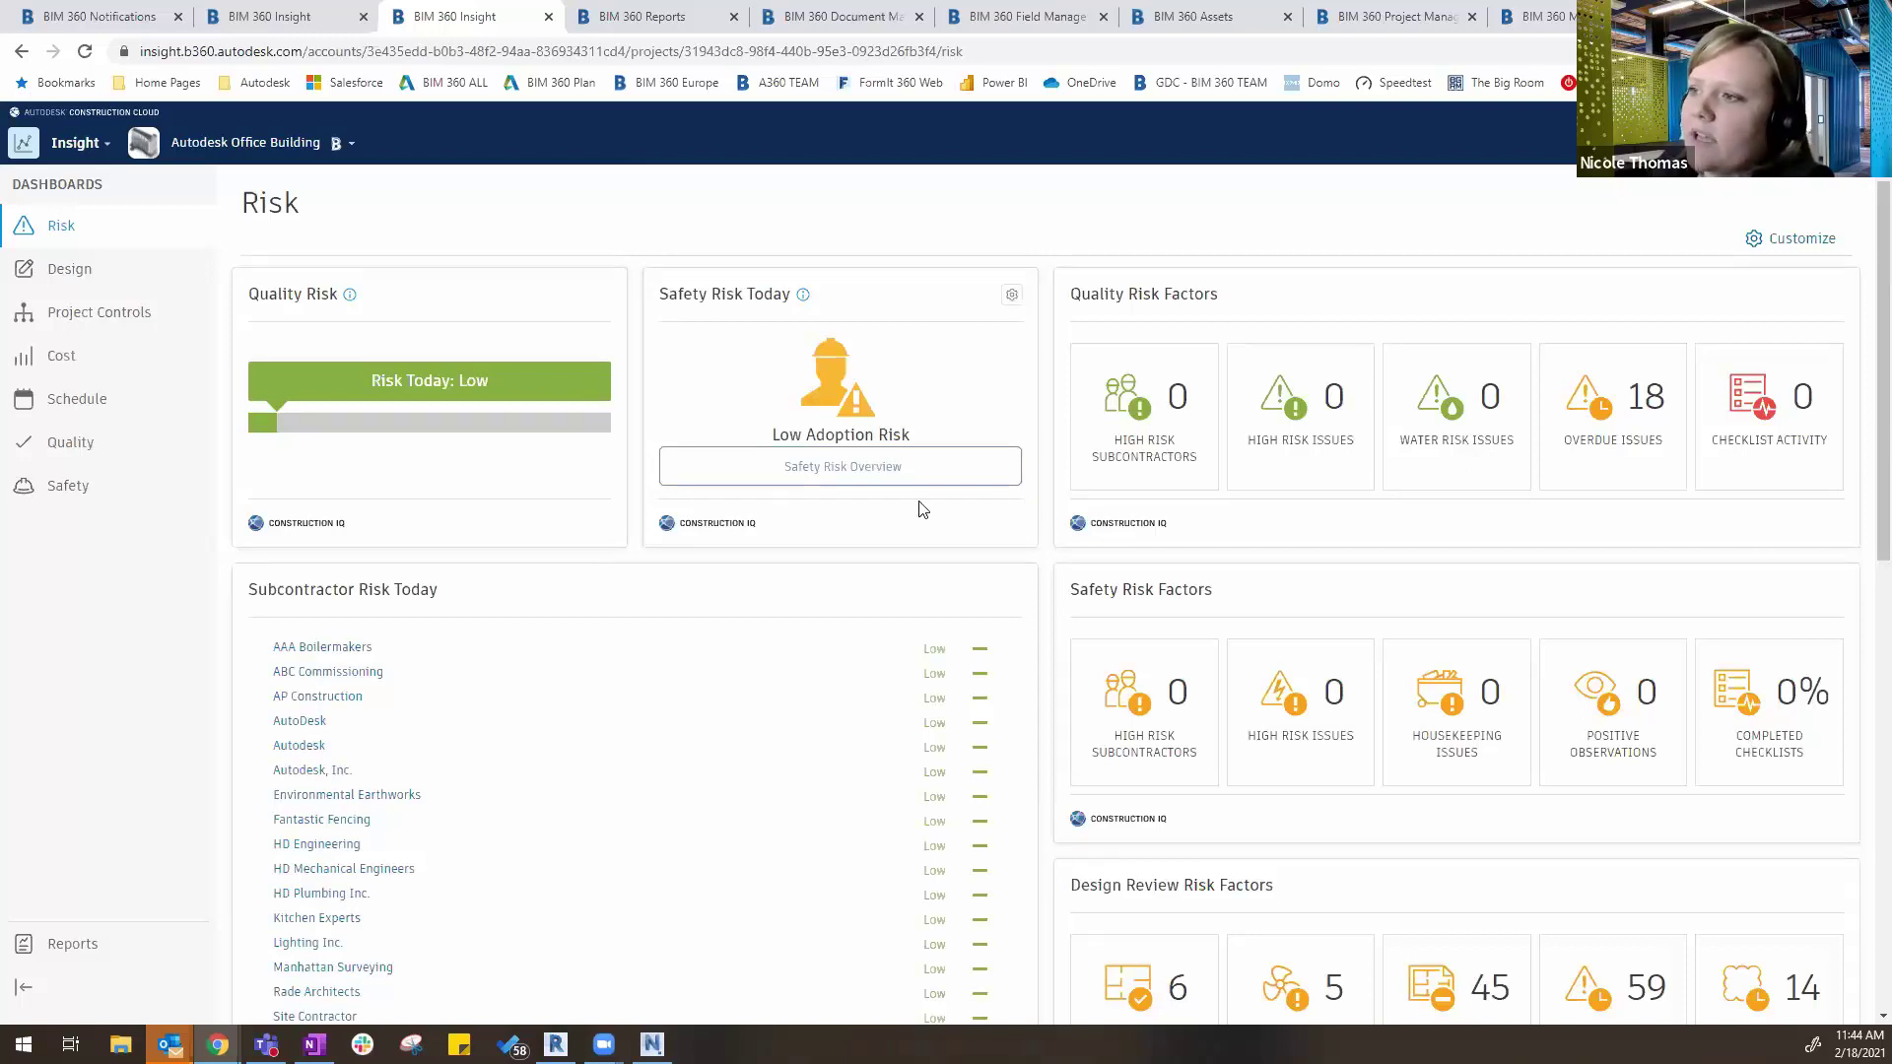
pyautogui.scroll(-3, 857, 473)
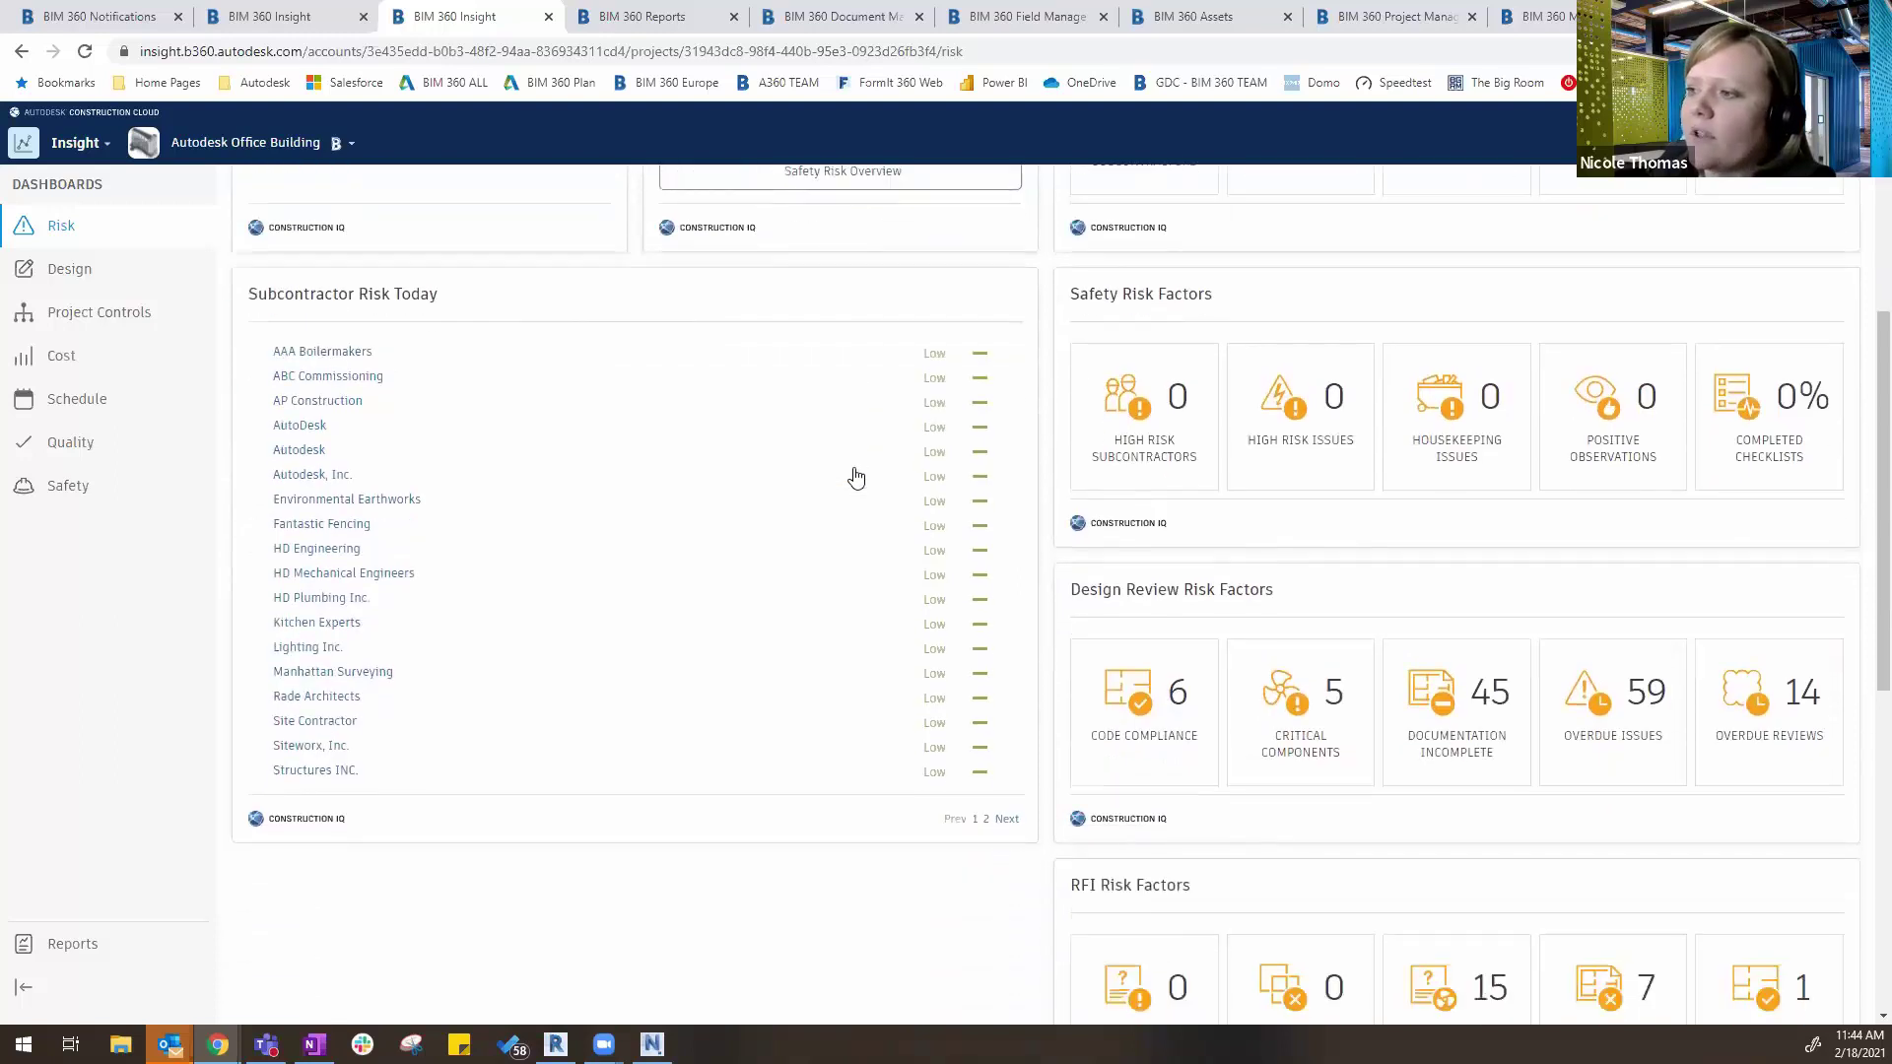
pyautogui.moveTo(1457, 709)
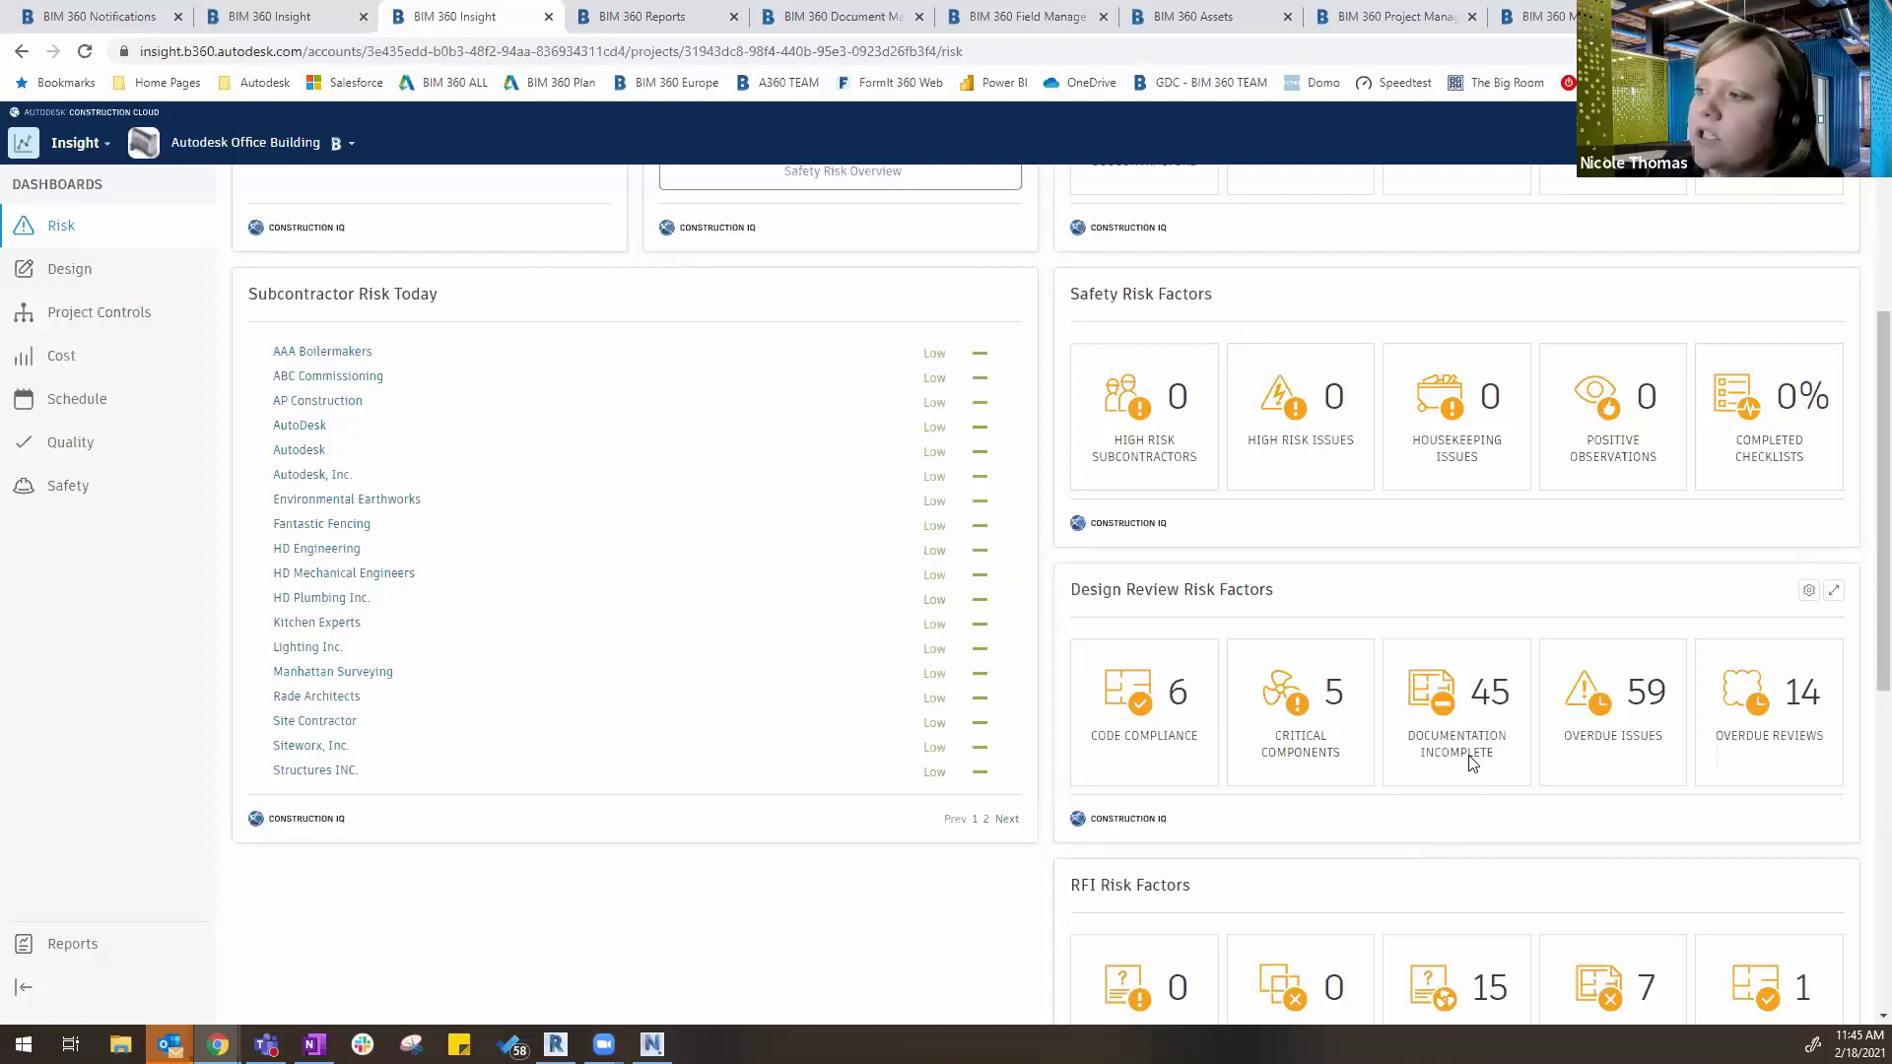
# Expand Design Review Risk Factors, list Documentation Incomplete issues and open #1 Elevators dimensions
pyautogui.click(1470, 765)
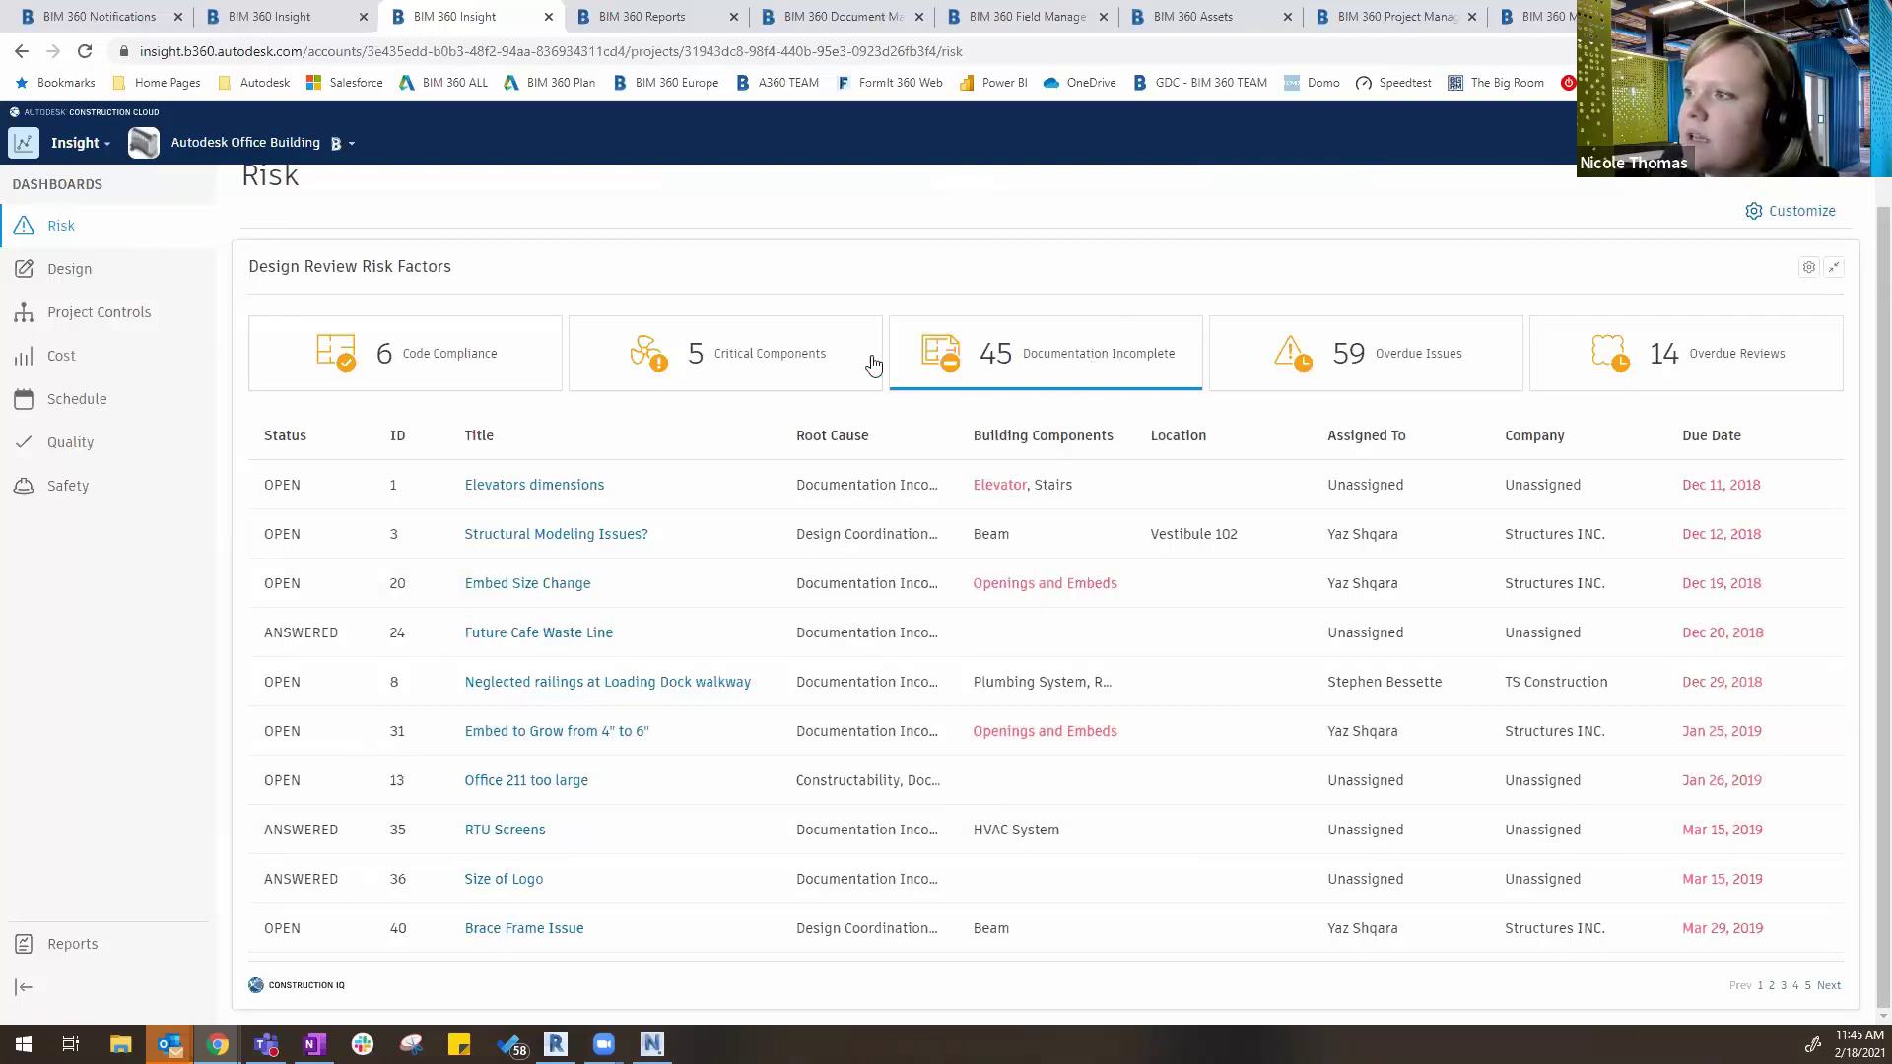
pyautogui.click(806, 359)
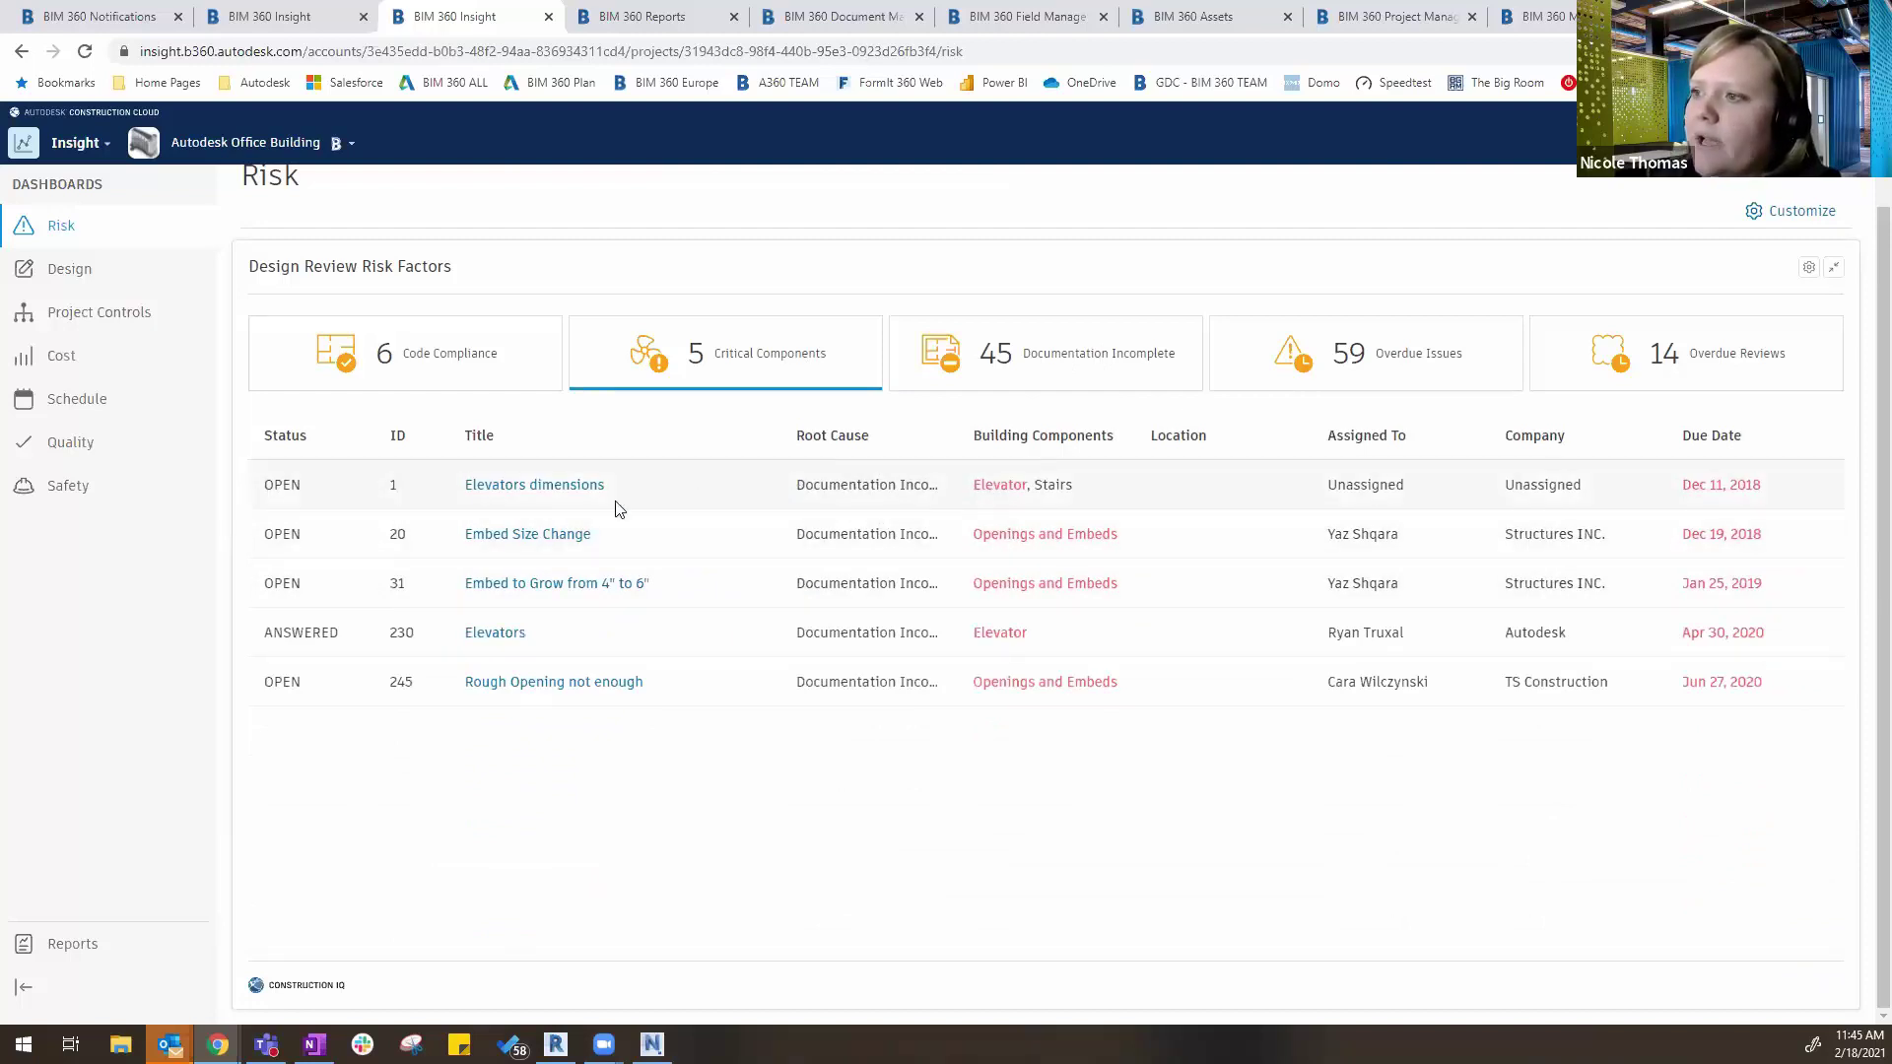
pyautogui.click(1044, 380)
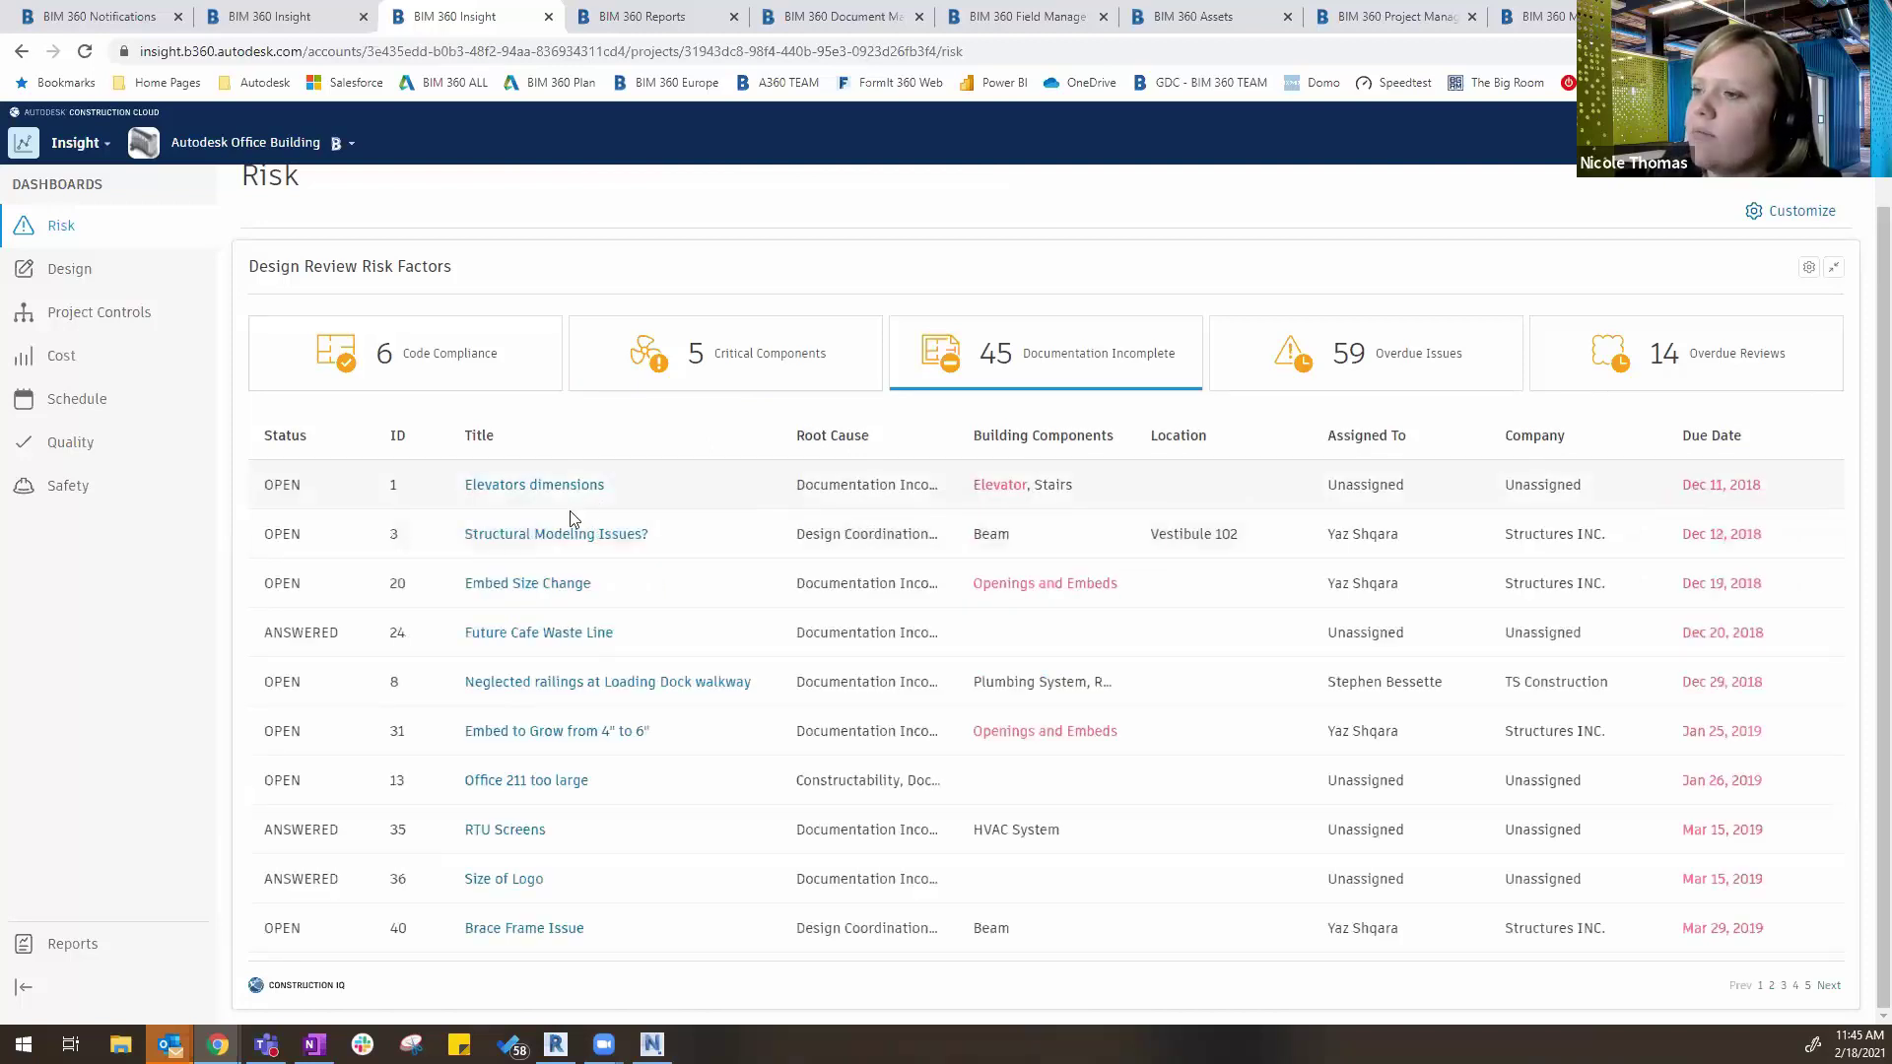
pyautogui.click(567, 485)
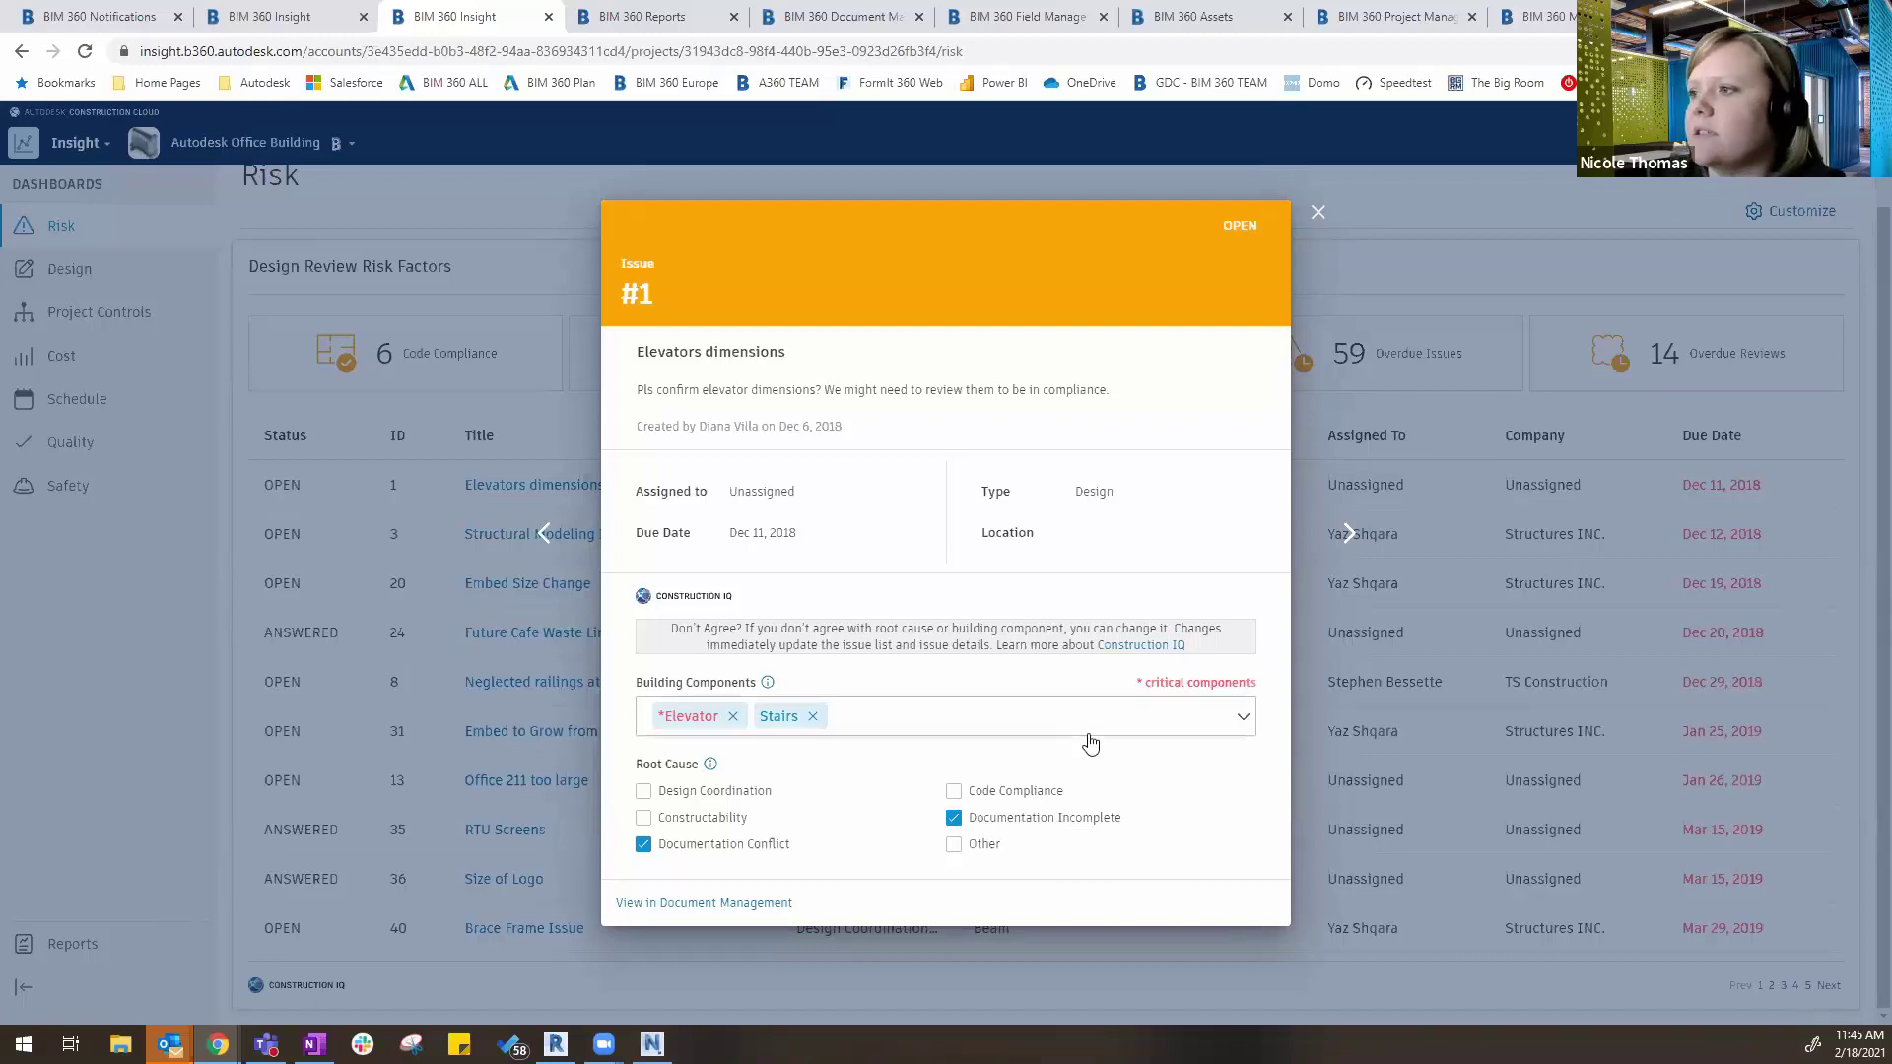
# Close the Elevators dimensions issue popup and scroll back to the top of the Risk page
pyautogui.click(1310, 239)
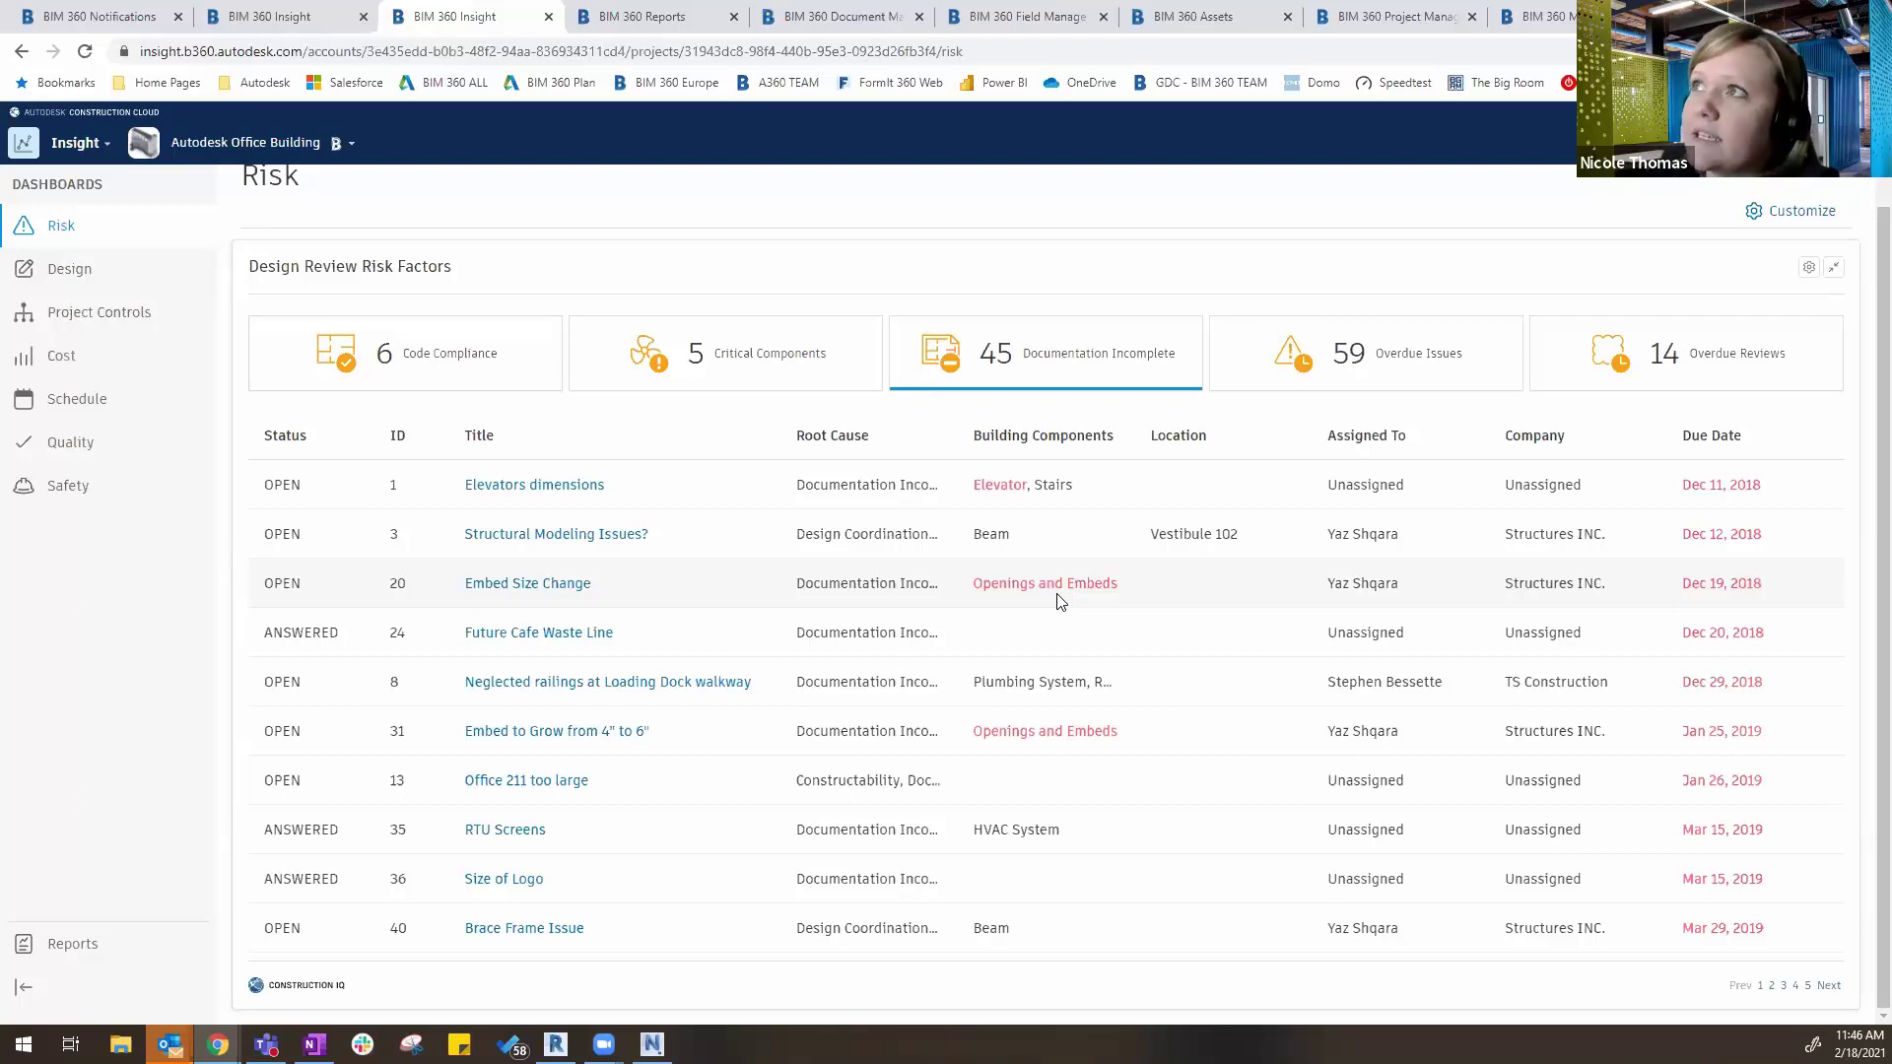
pyautogui.moveTo(349, 266)
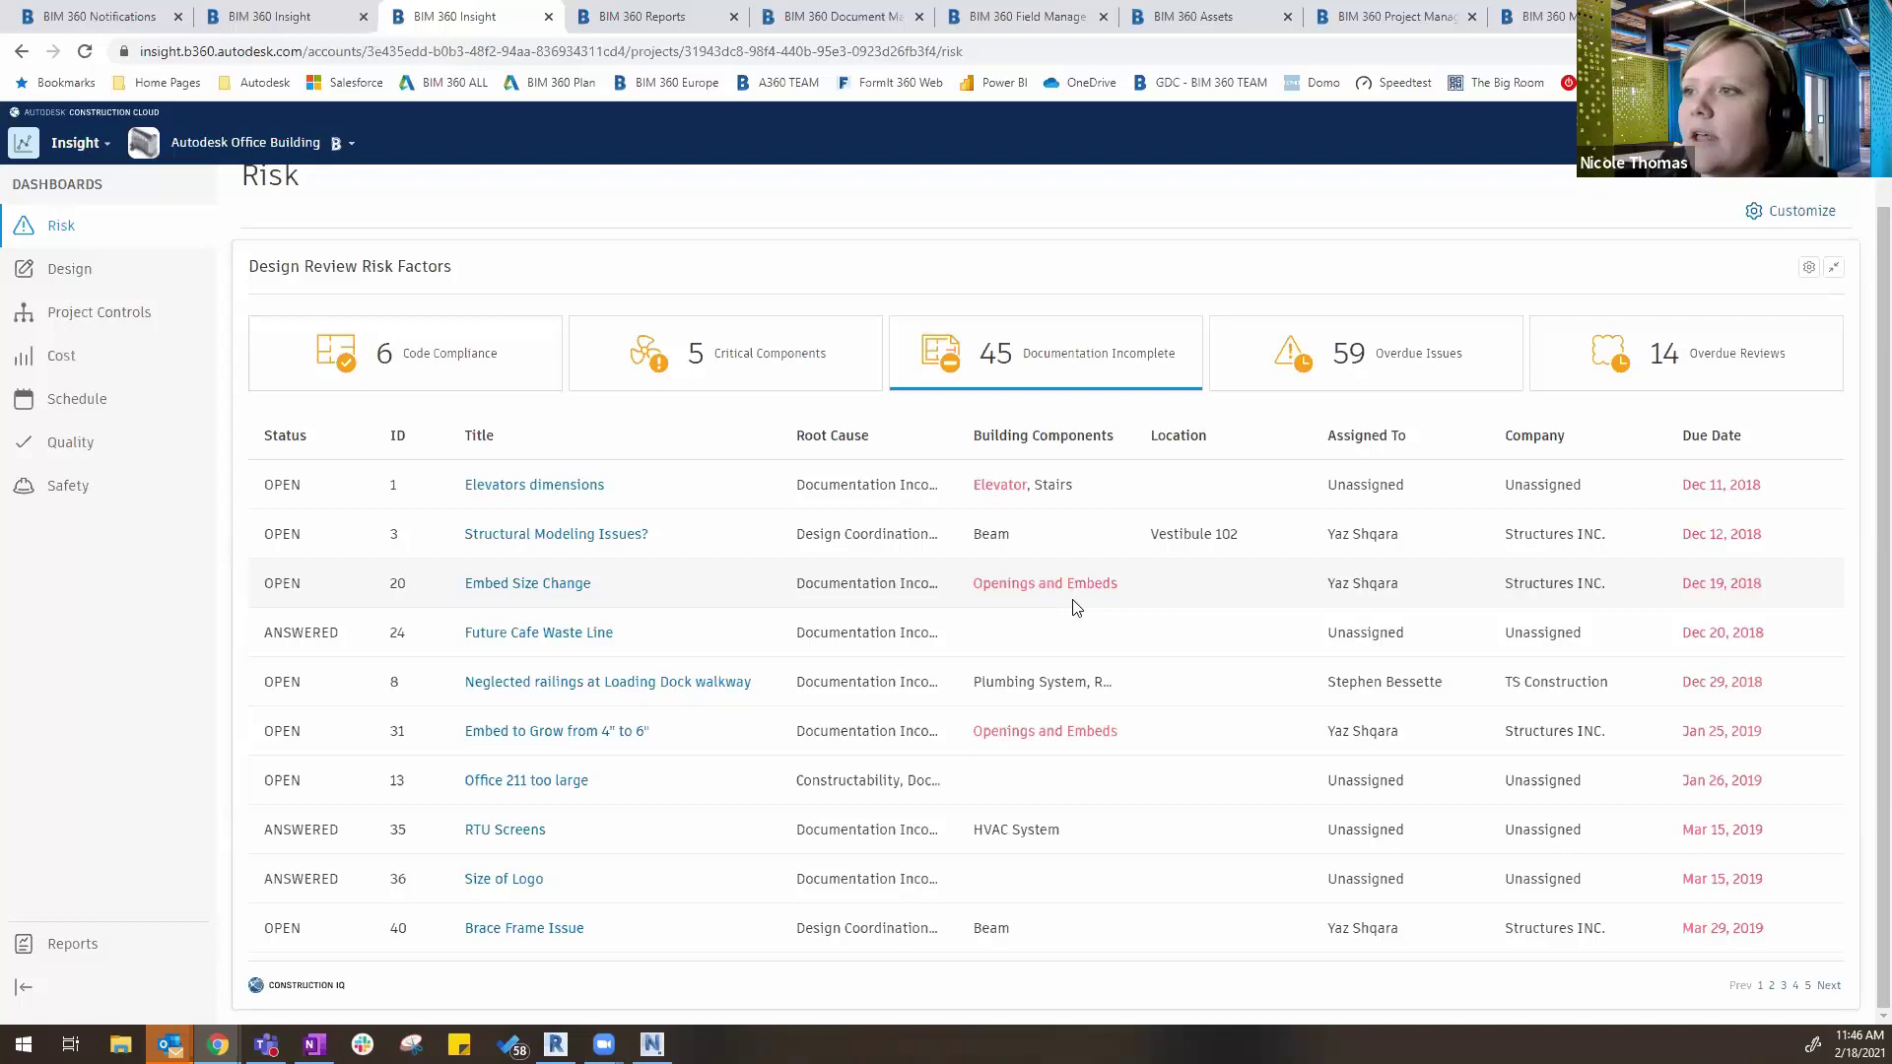
pyautogui.scroll(1, 1059, 601)
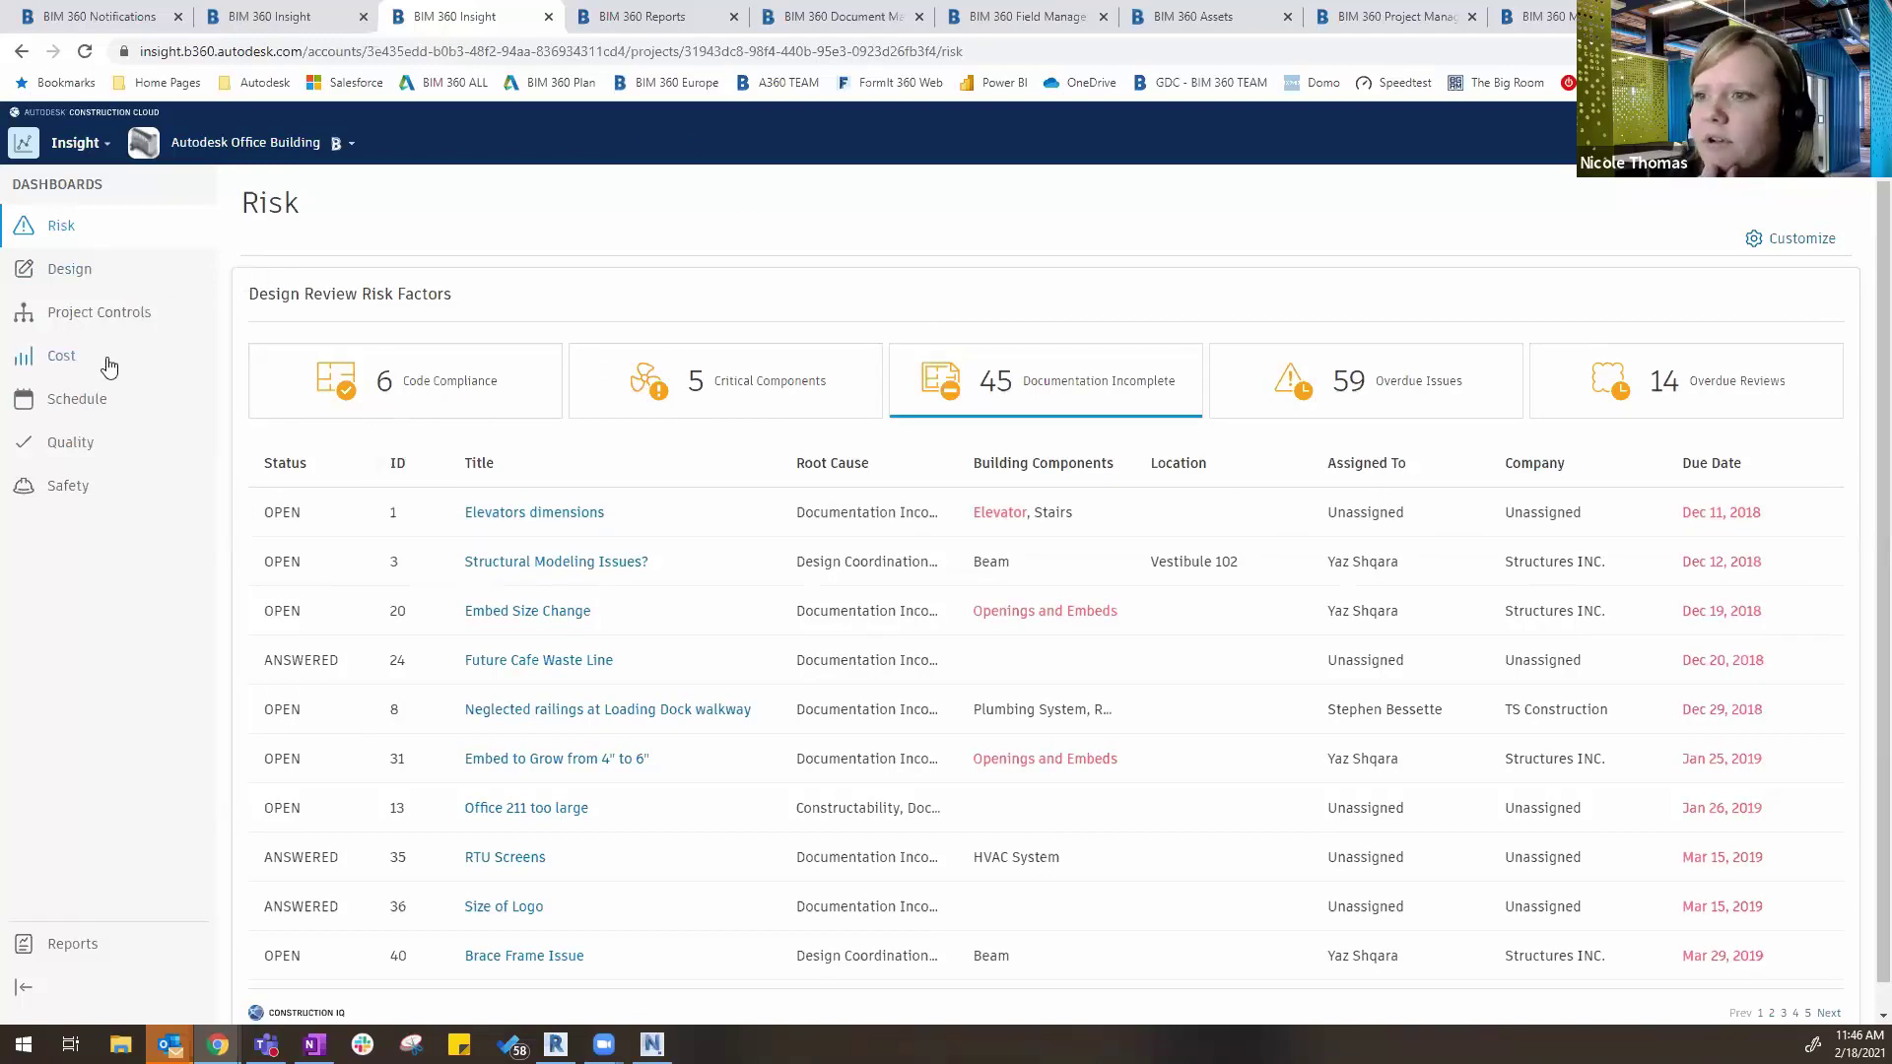
# Step through the Design, Schedule and Quality dashboards to the Safety dashboard and review it
pyautogui.click(93, 278)
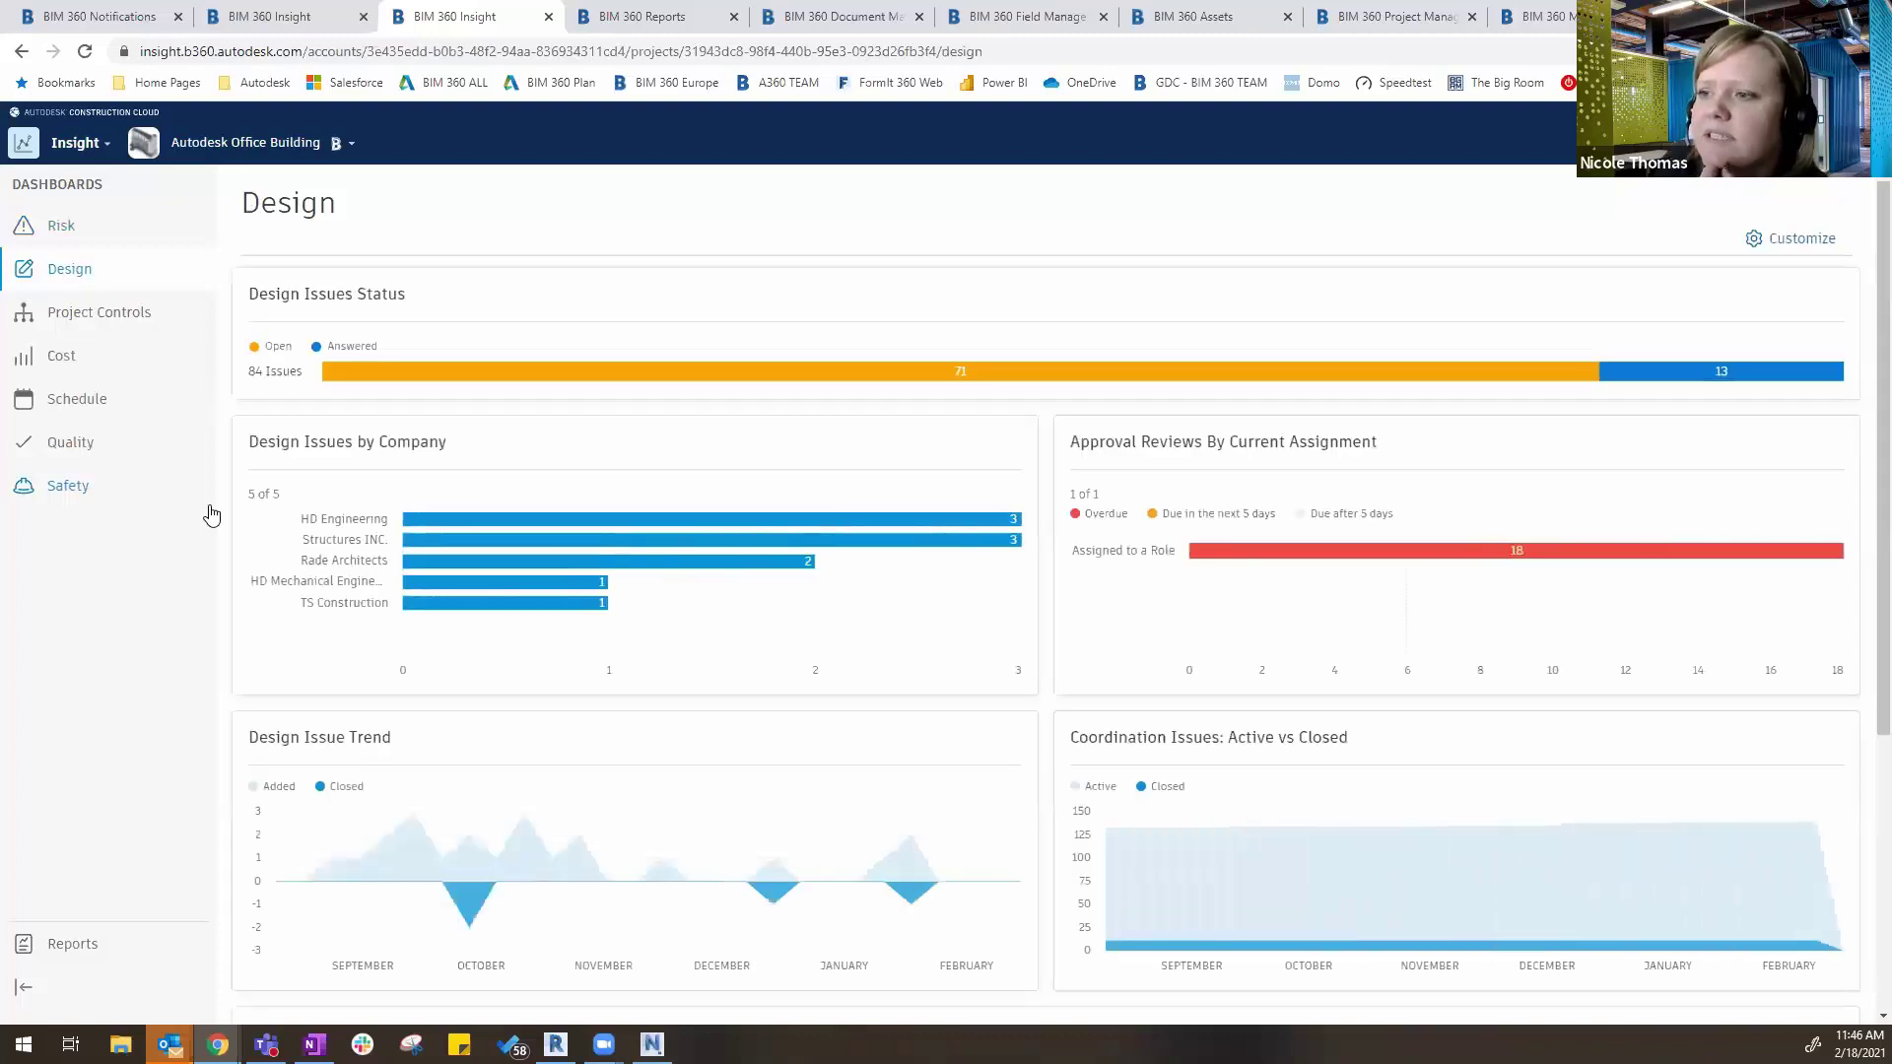
pyautogui.click(89, 404)
pyautogui.click(83, 444)
pyautogui.click(69, 487)
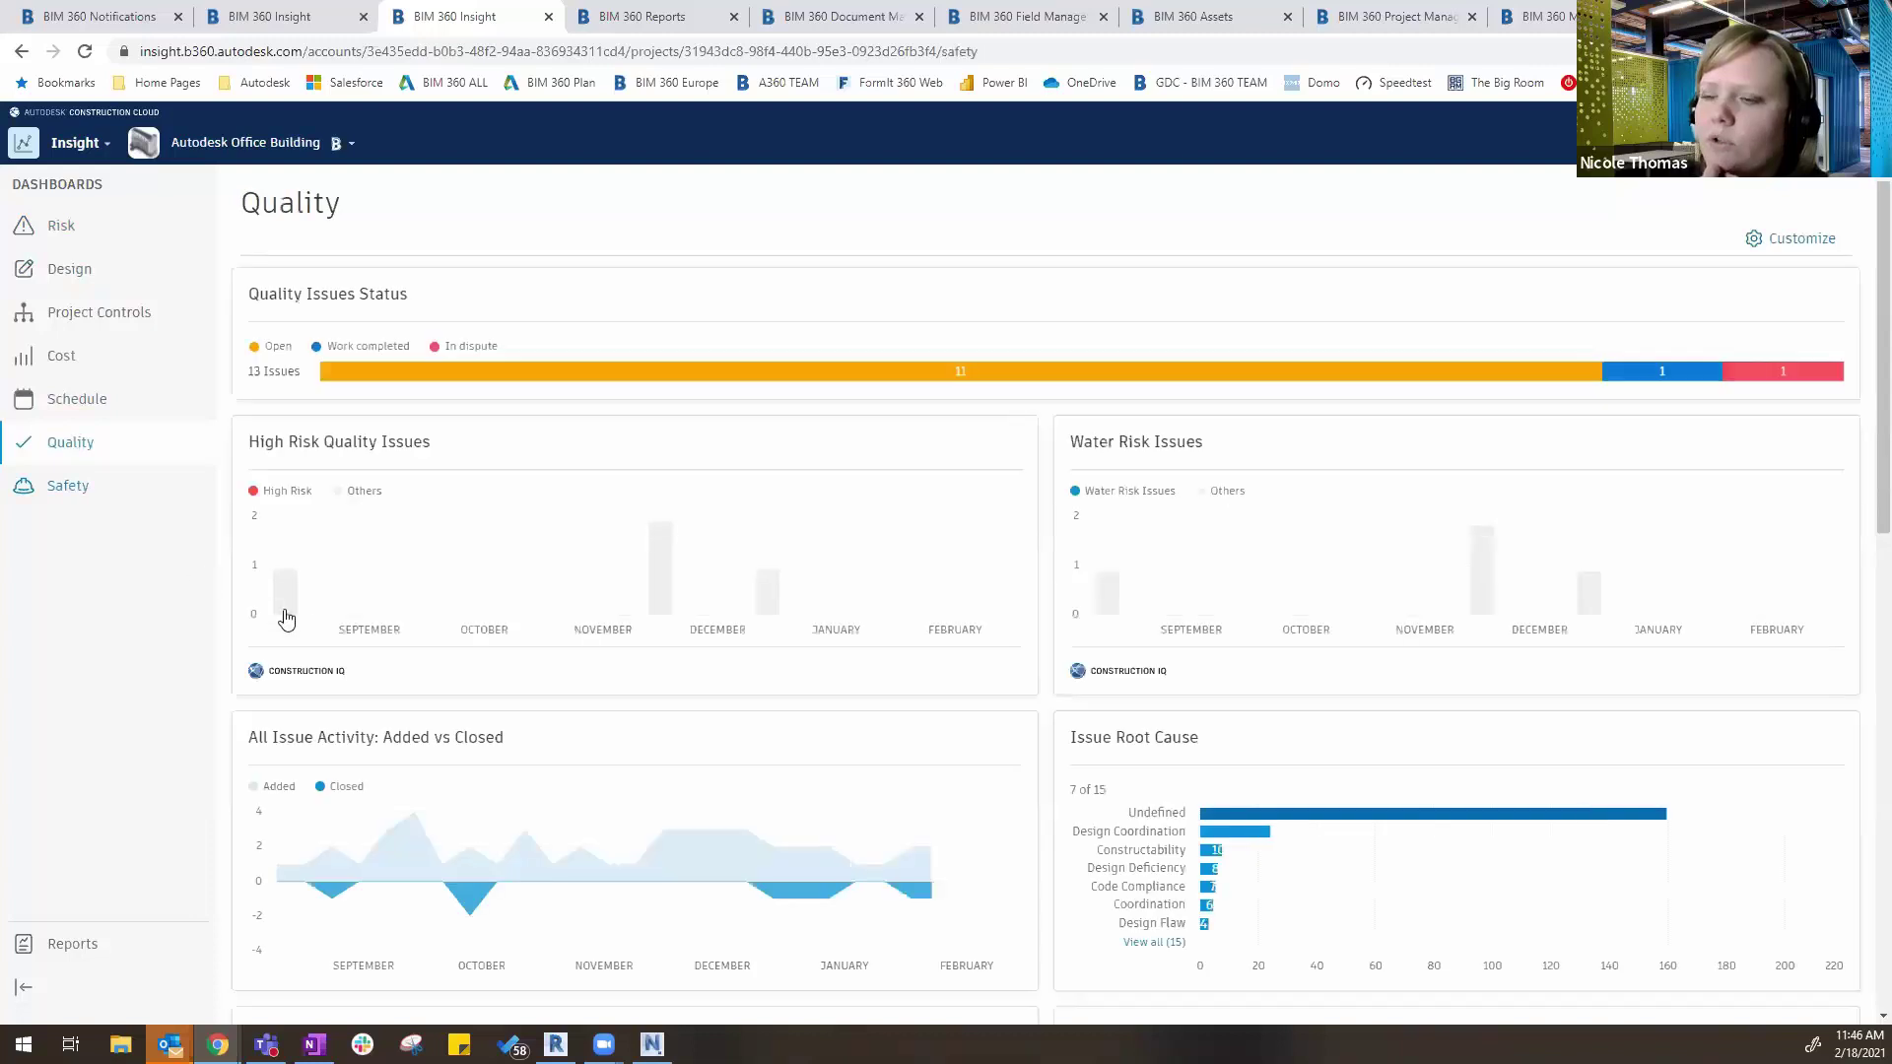
pyautogui.moveTo(429, 556)
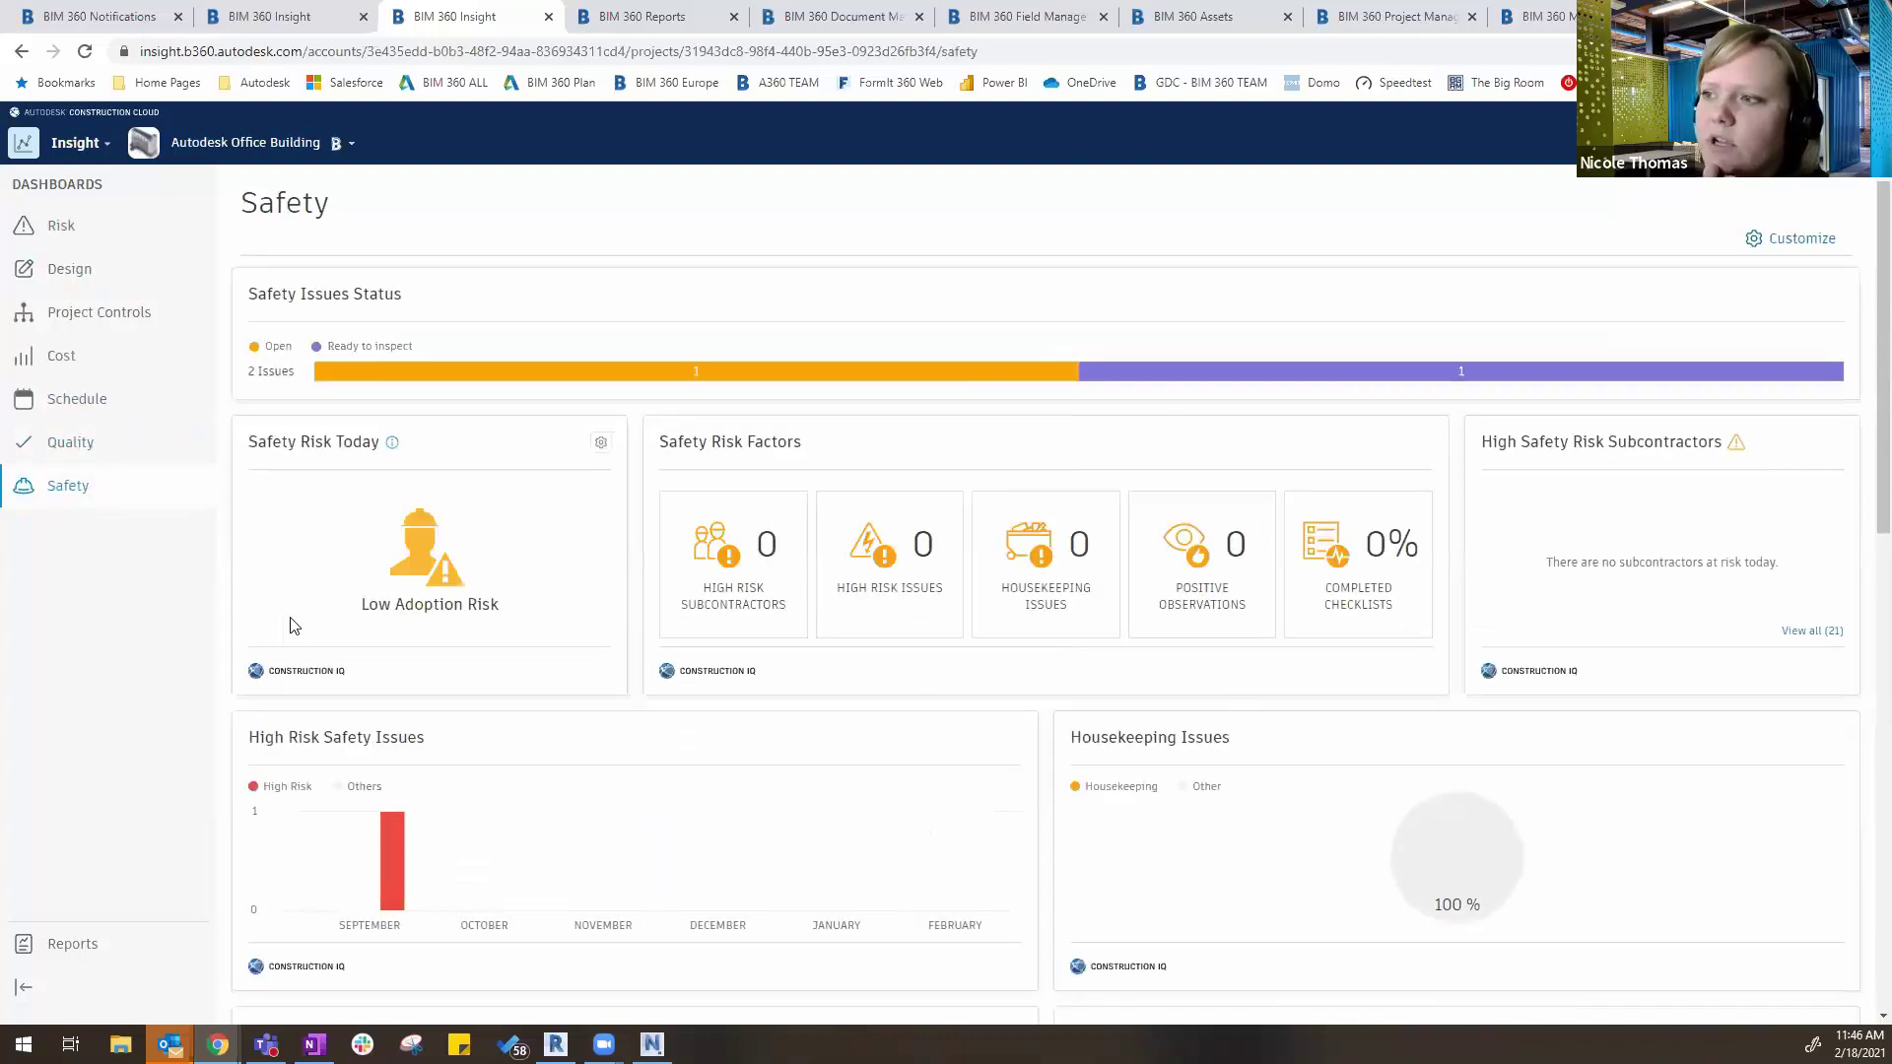
pyautogui.scroll(-1, 665, 782)
pyautogui.scroll(-3, 663, 778)
pyautogui.scroll(4, 663, 783)
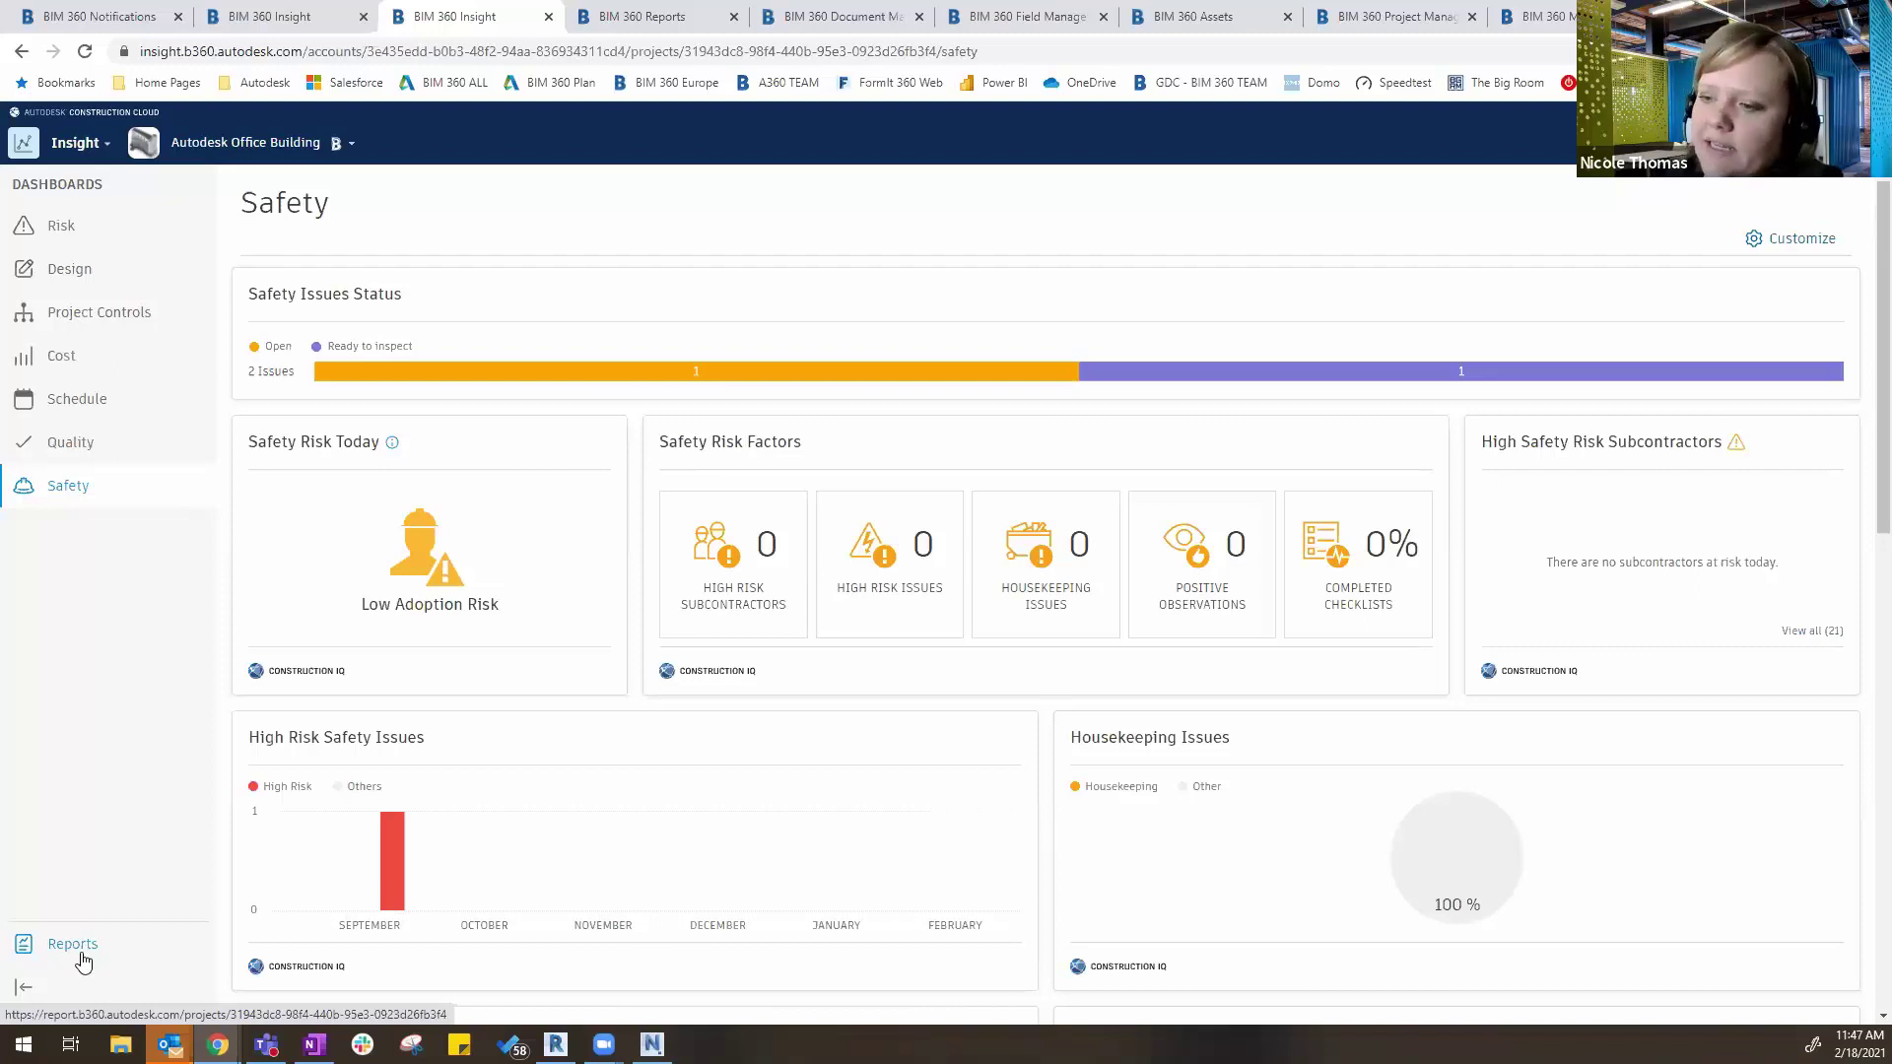
# Glance at the Rade Internal Model folder, then switch to the Field Management issues list
pyautogui.click(837, 17)
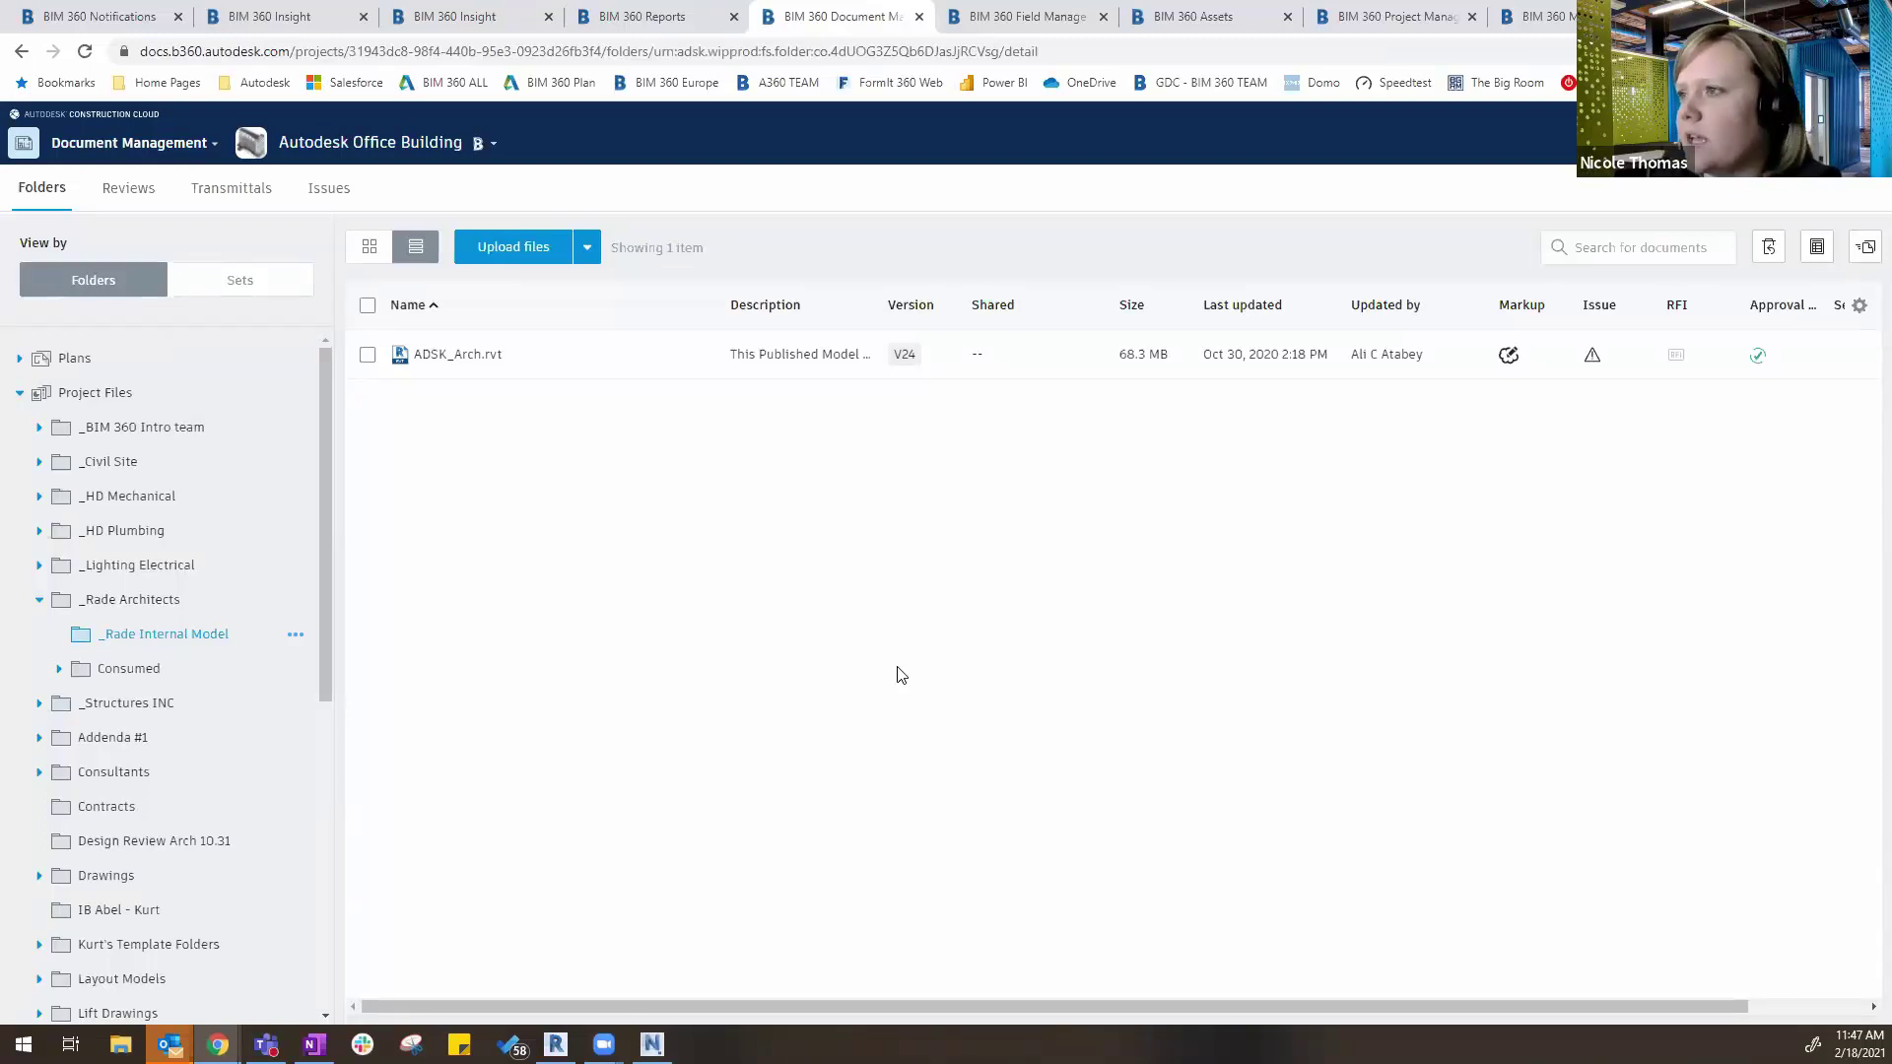
pyautogui.click(1022, 22)
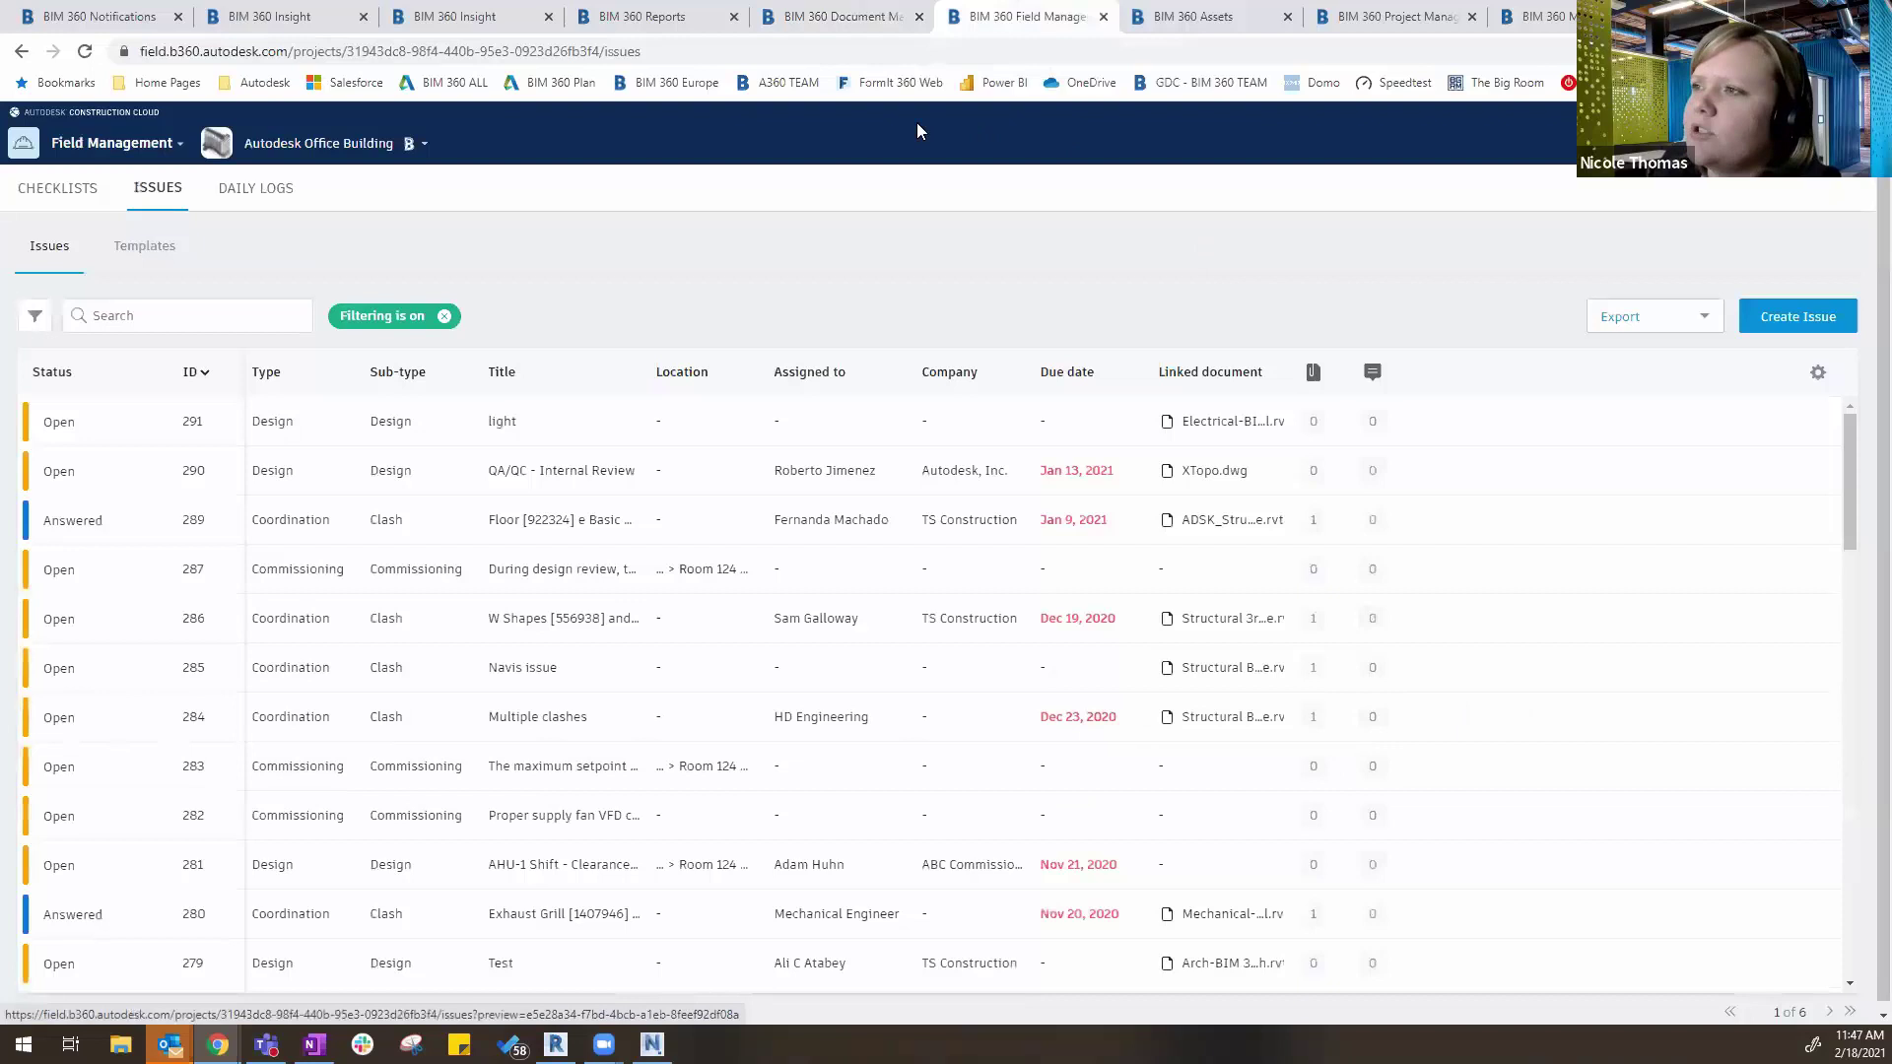
# Browse the Field Management issues list and its filters, then switch to the Checklists list
pyautogui.click(148, 146)
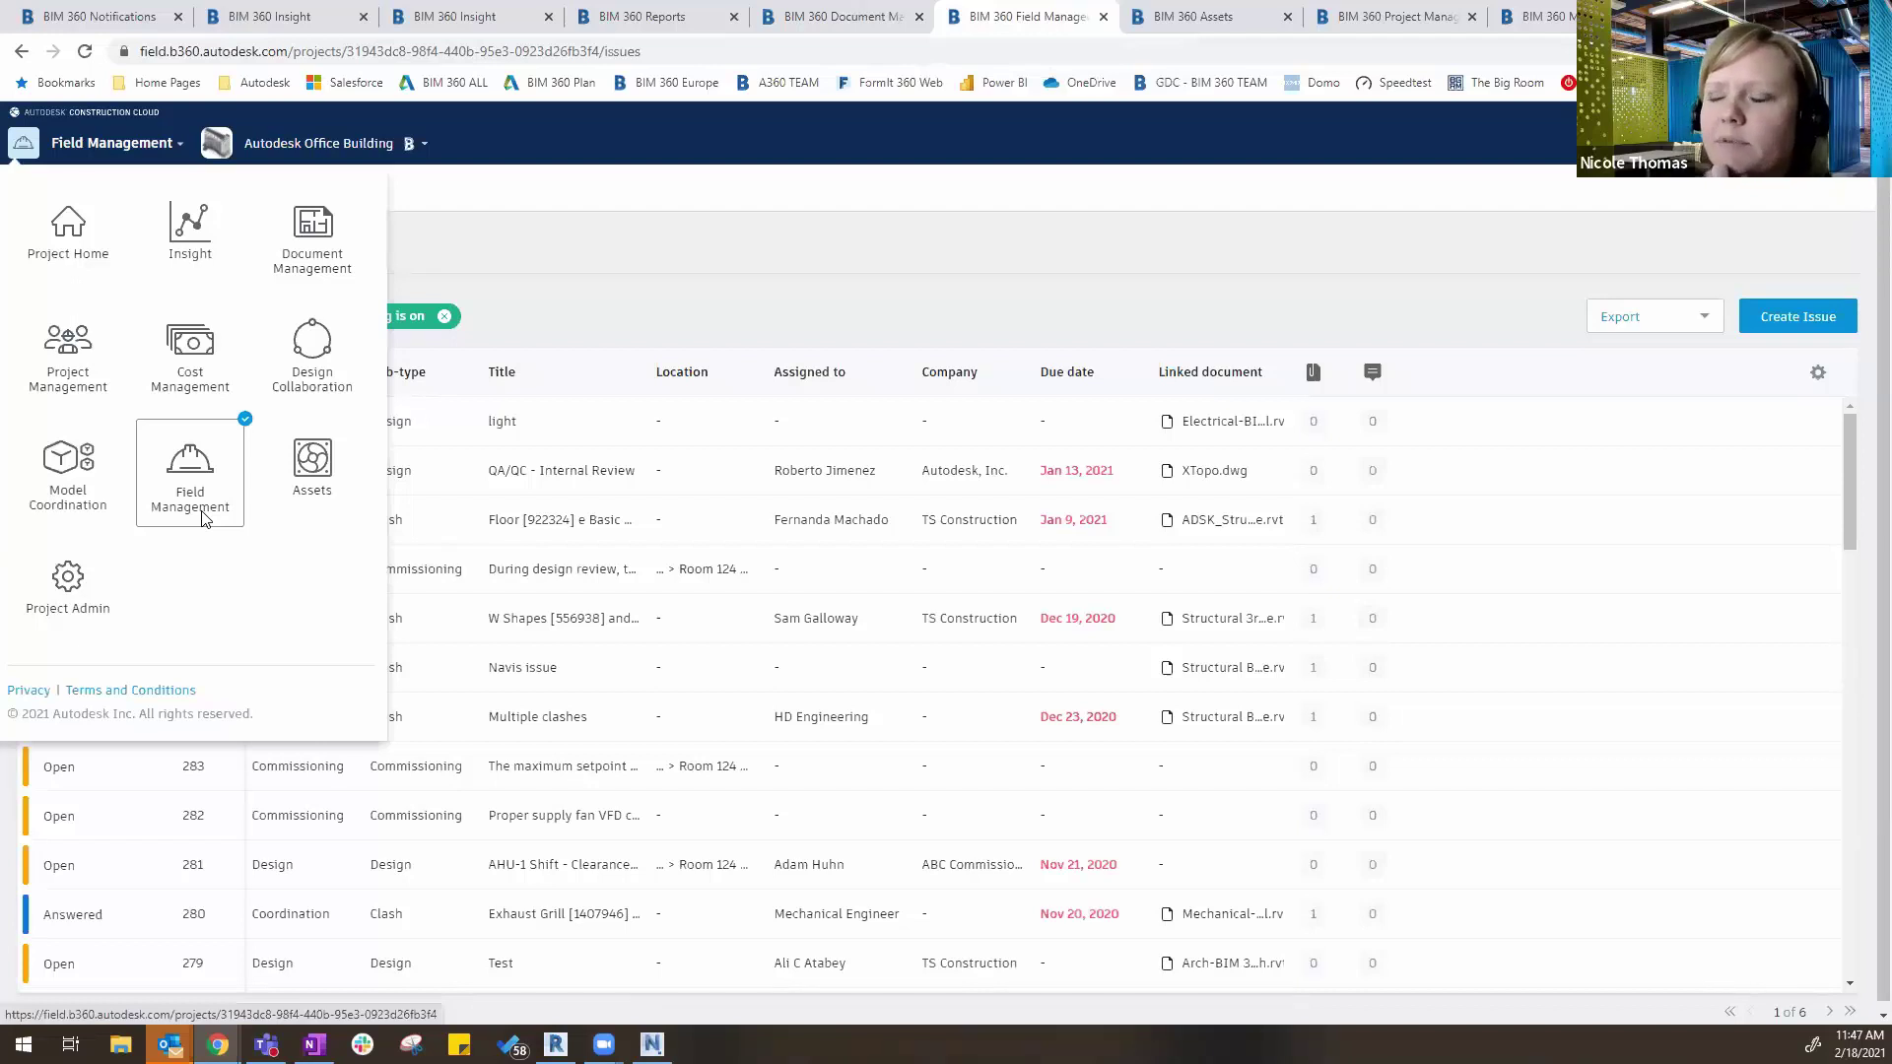
pyautogui.click(729, 296)
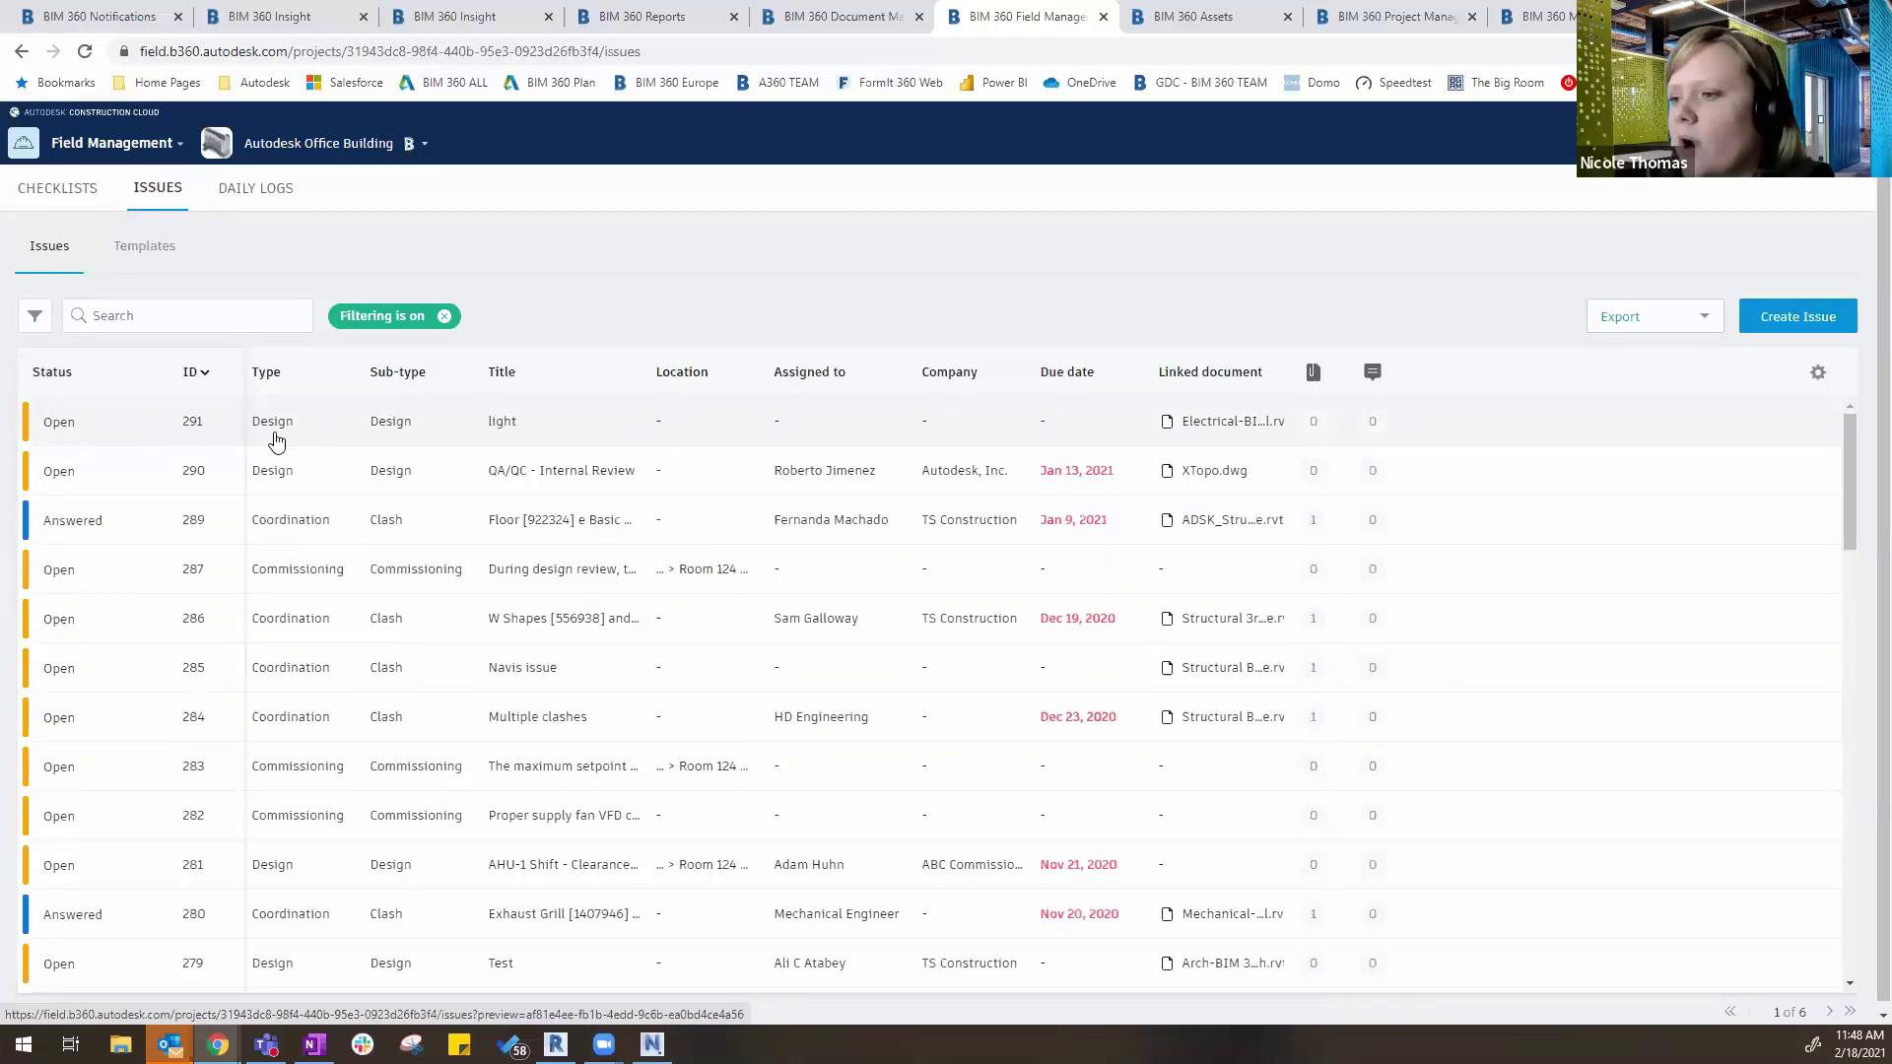
pyautogui.scroll(-2, 345, 705)
pyautogui.scroll(-3, 346, 707)
pyautogui.scroll(2, 347, 710)
pyautogui.scroll(3, 344, 709)
pyautogui.click(35, 315)
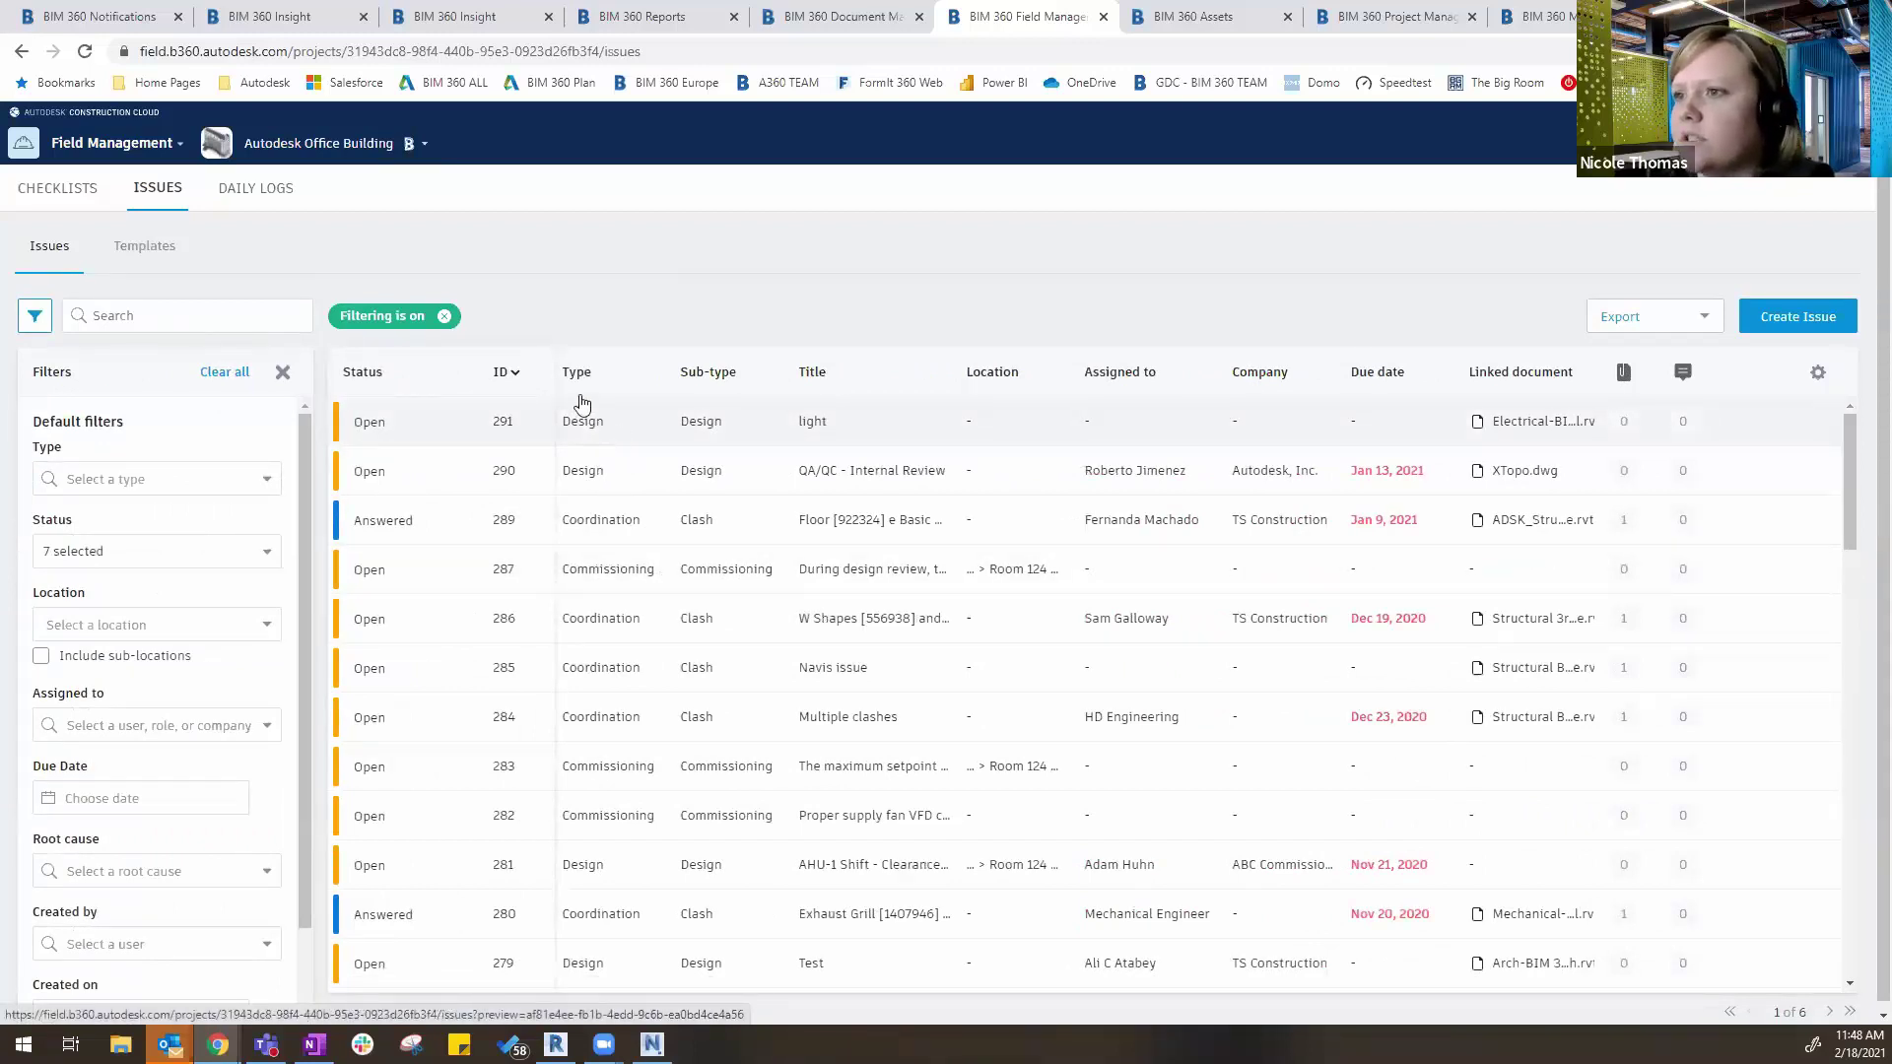
pyautogui.click(47, 203)
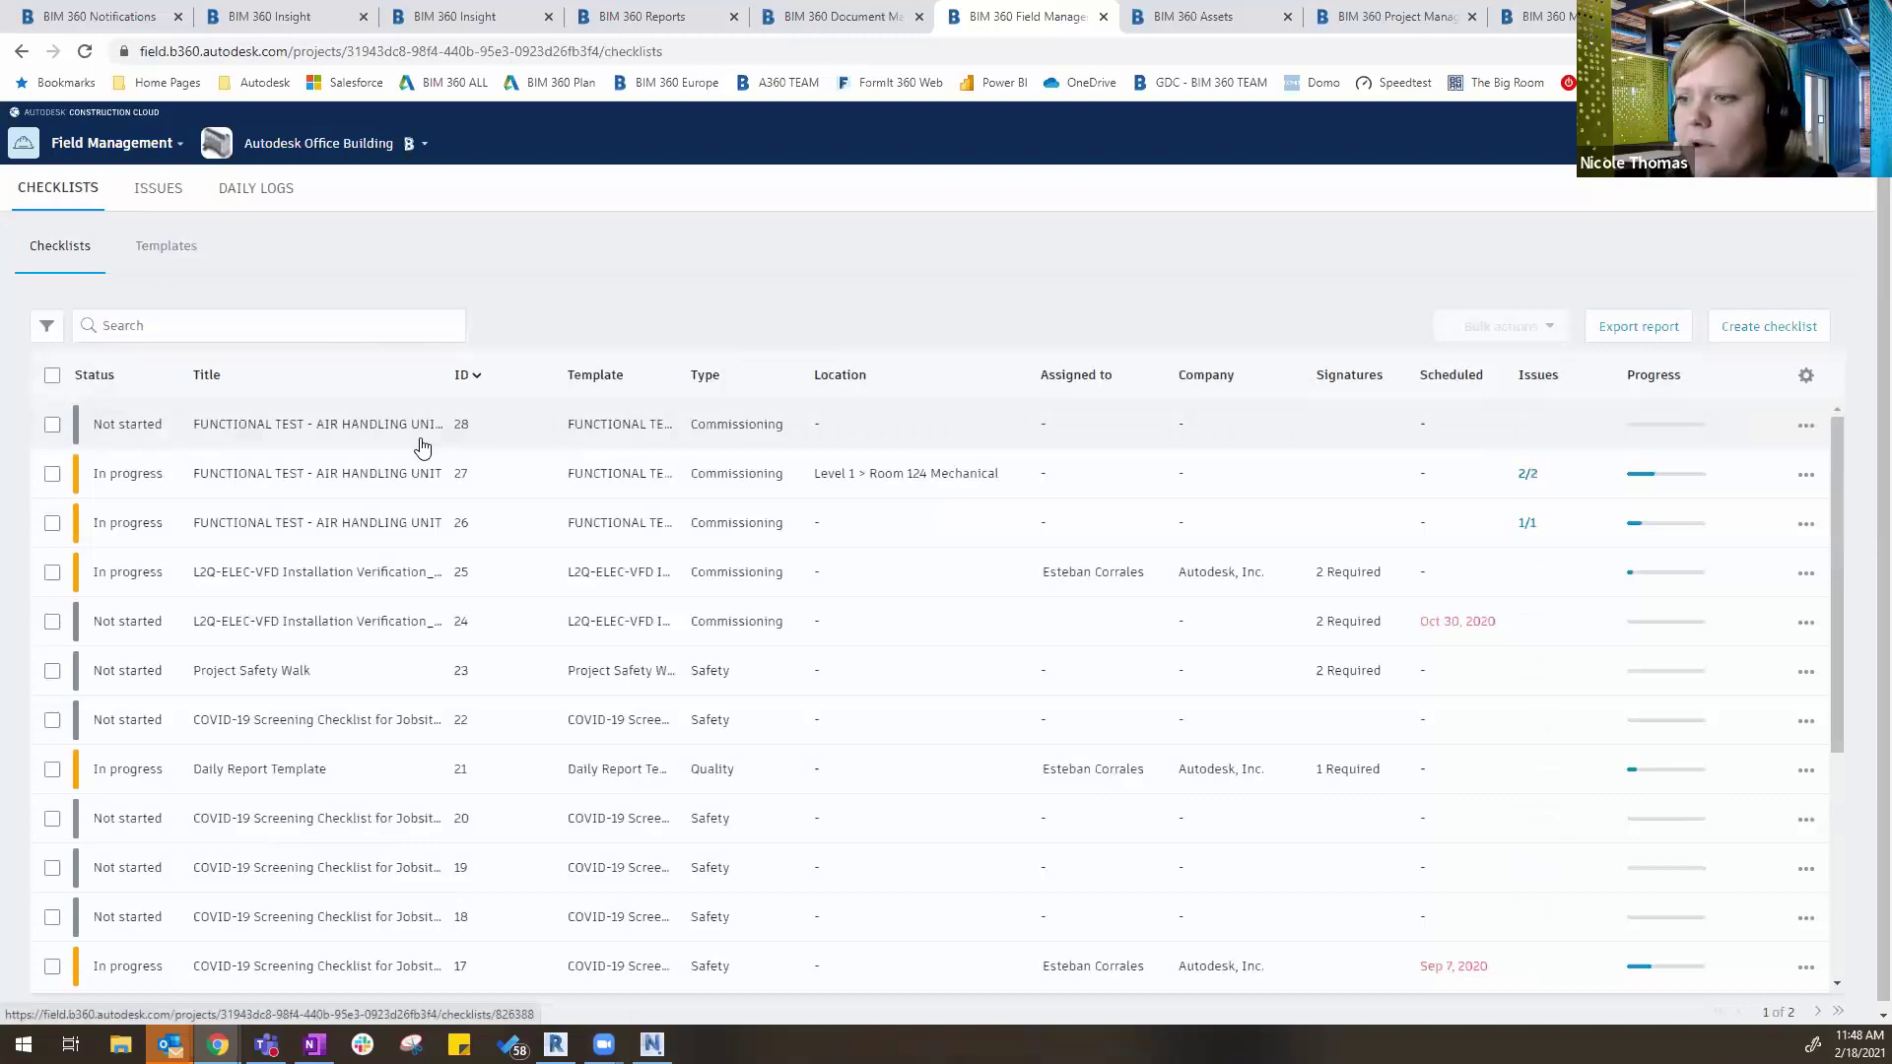
# Preview COVID-19 screening checklist #22, go back, and open checklist #28 air handling unit test
pyautogui.click(258, 738)
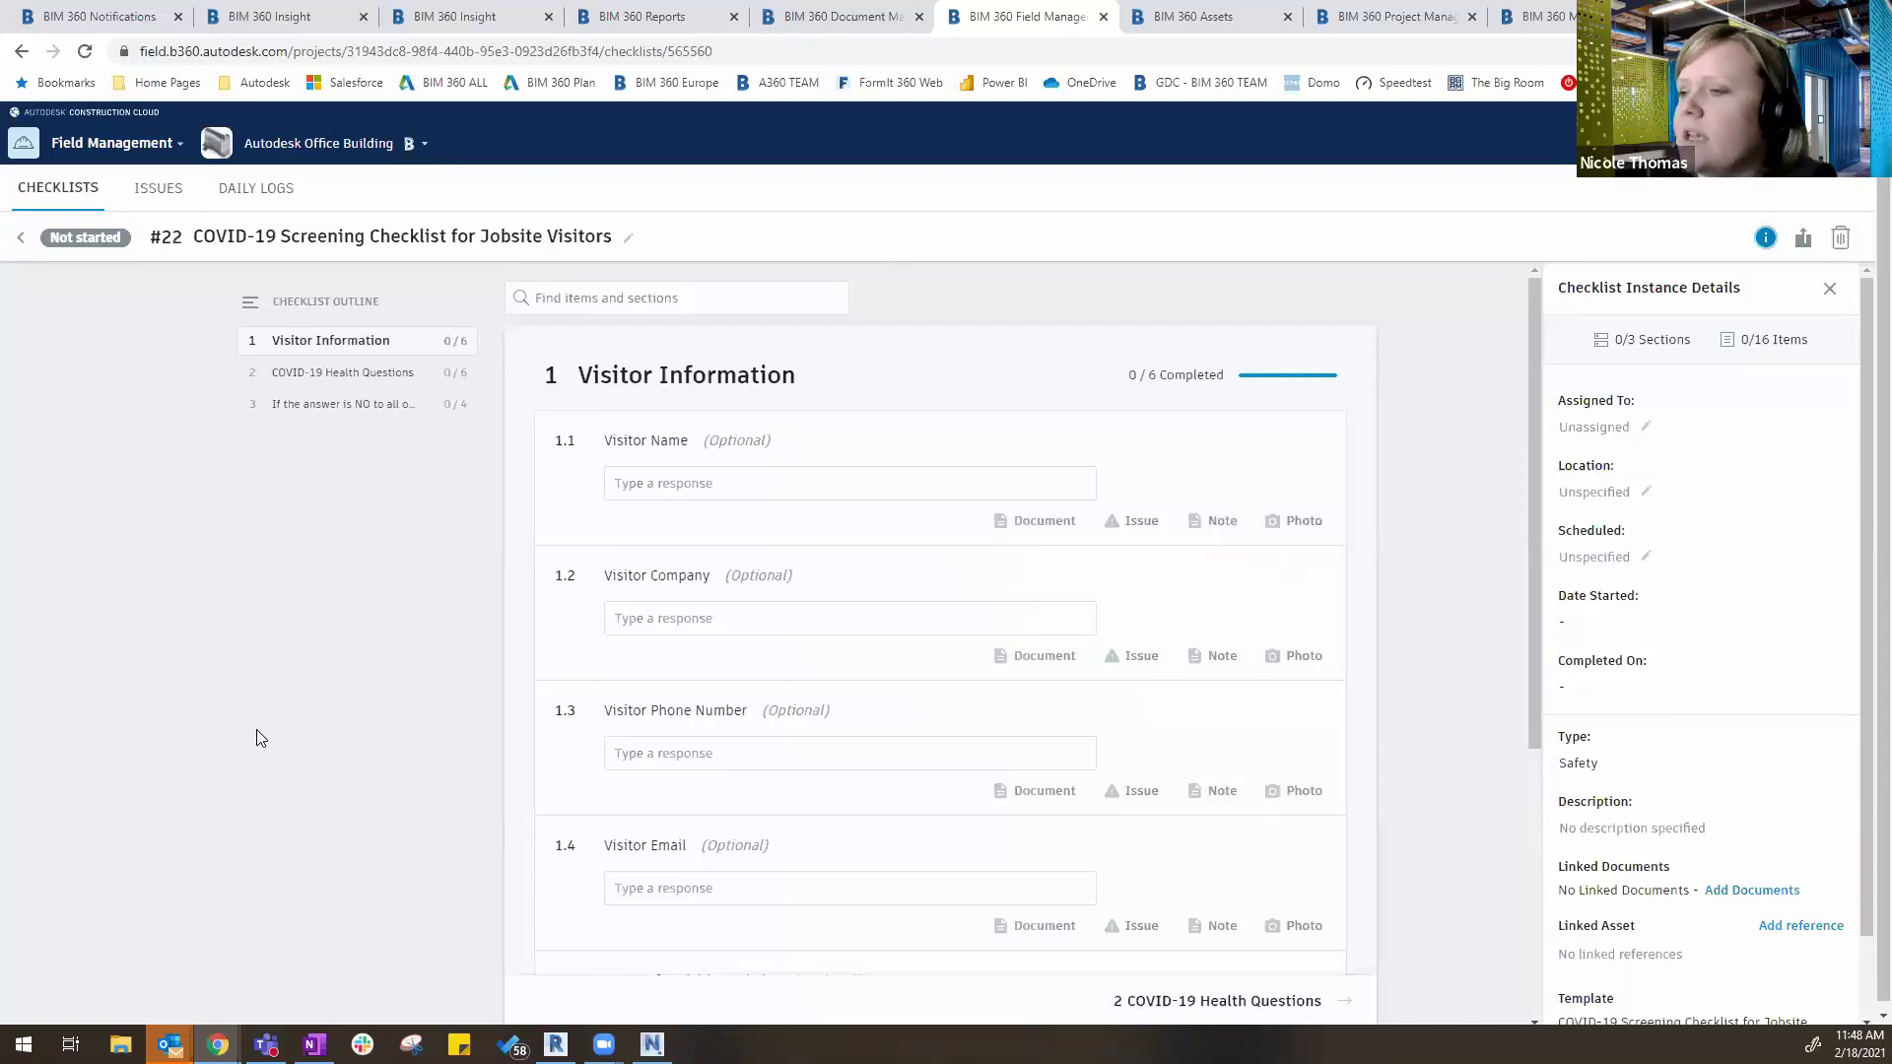
pyautogui.click(21, 237)
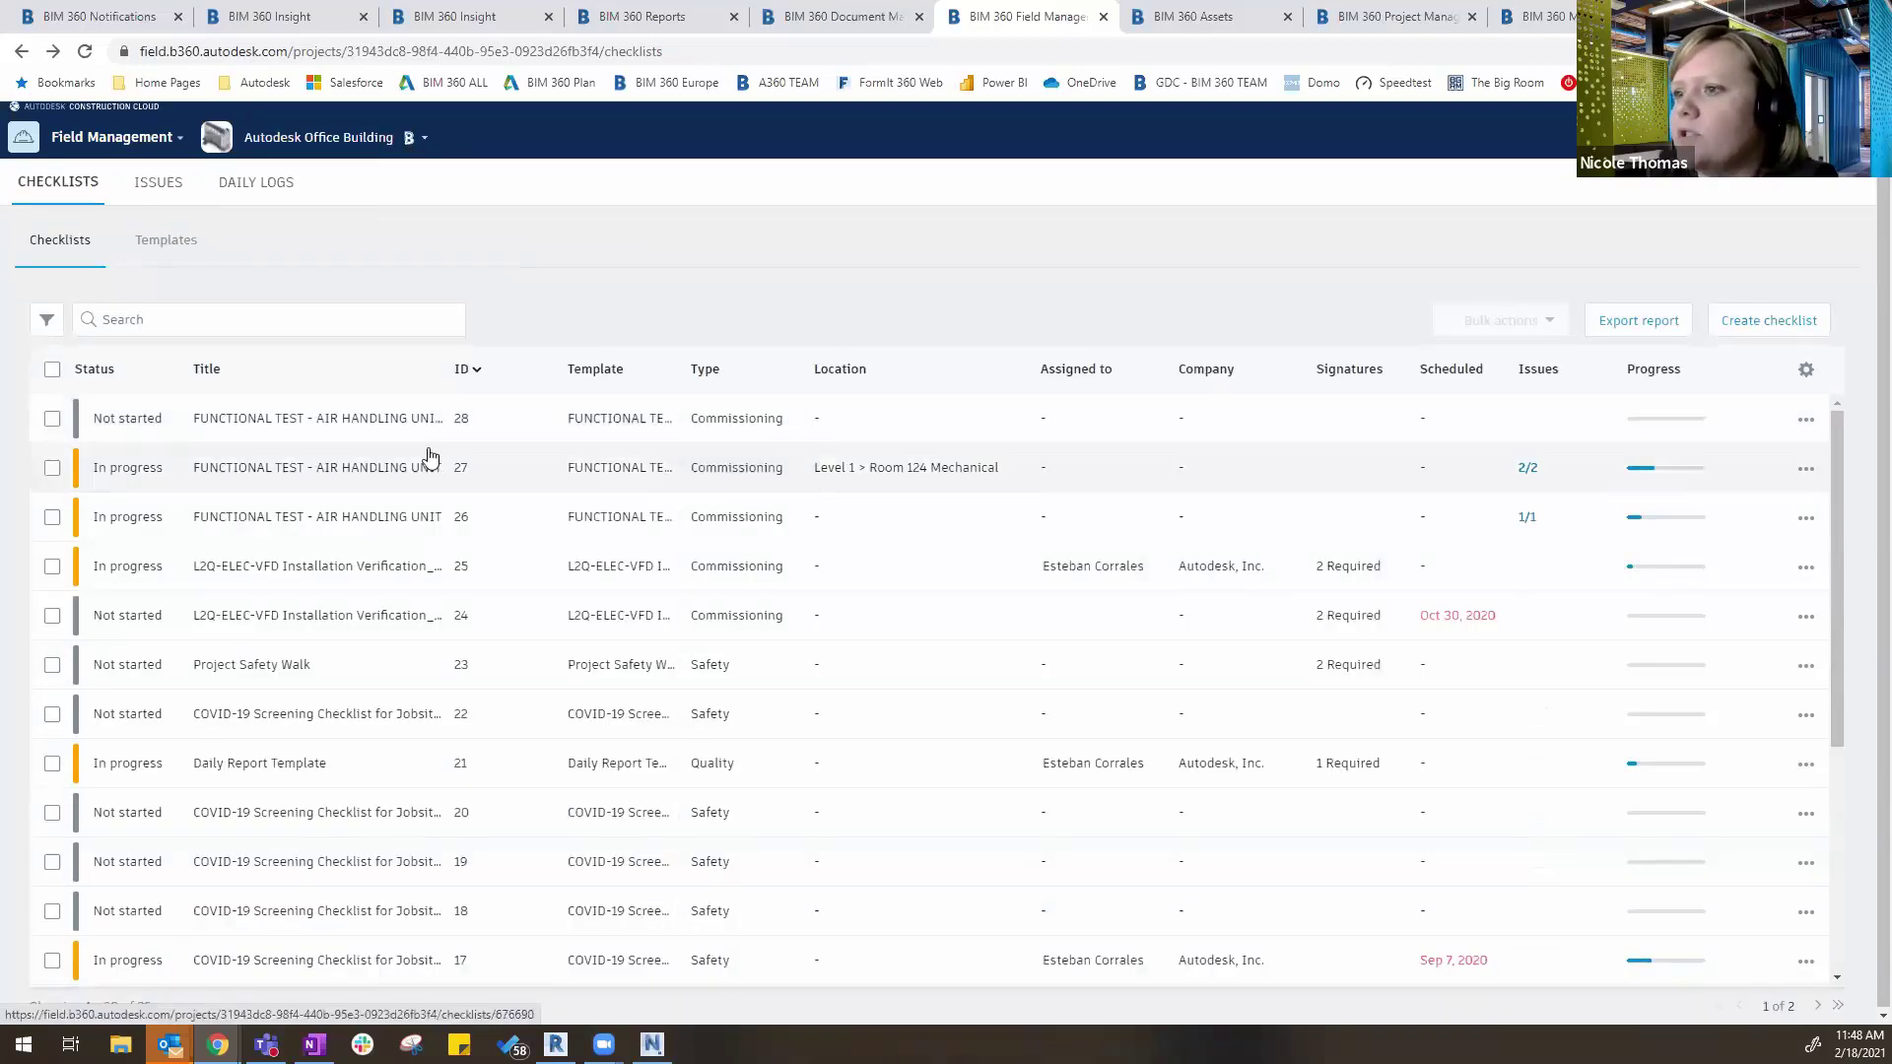
pyautogui.click(380, 423)
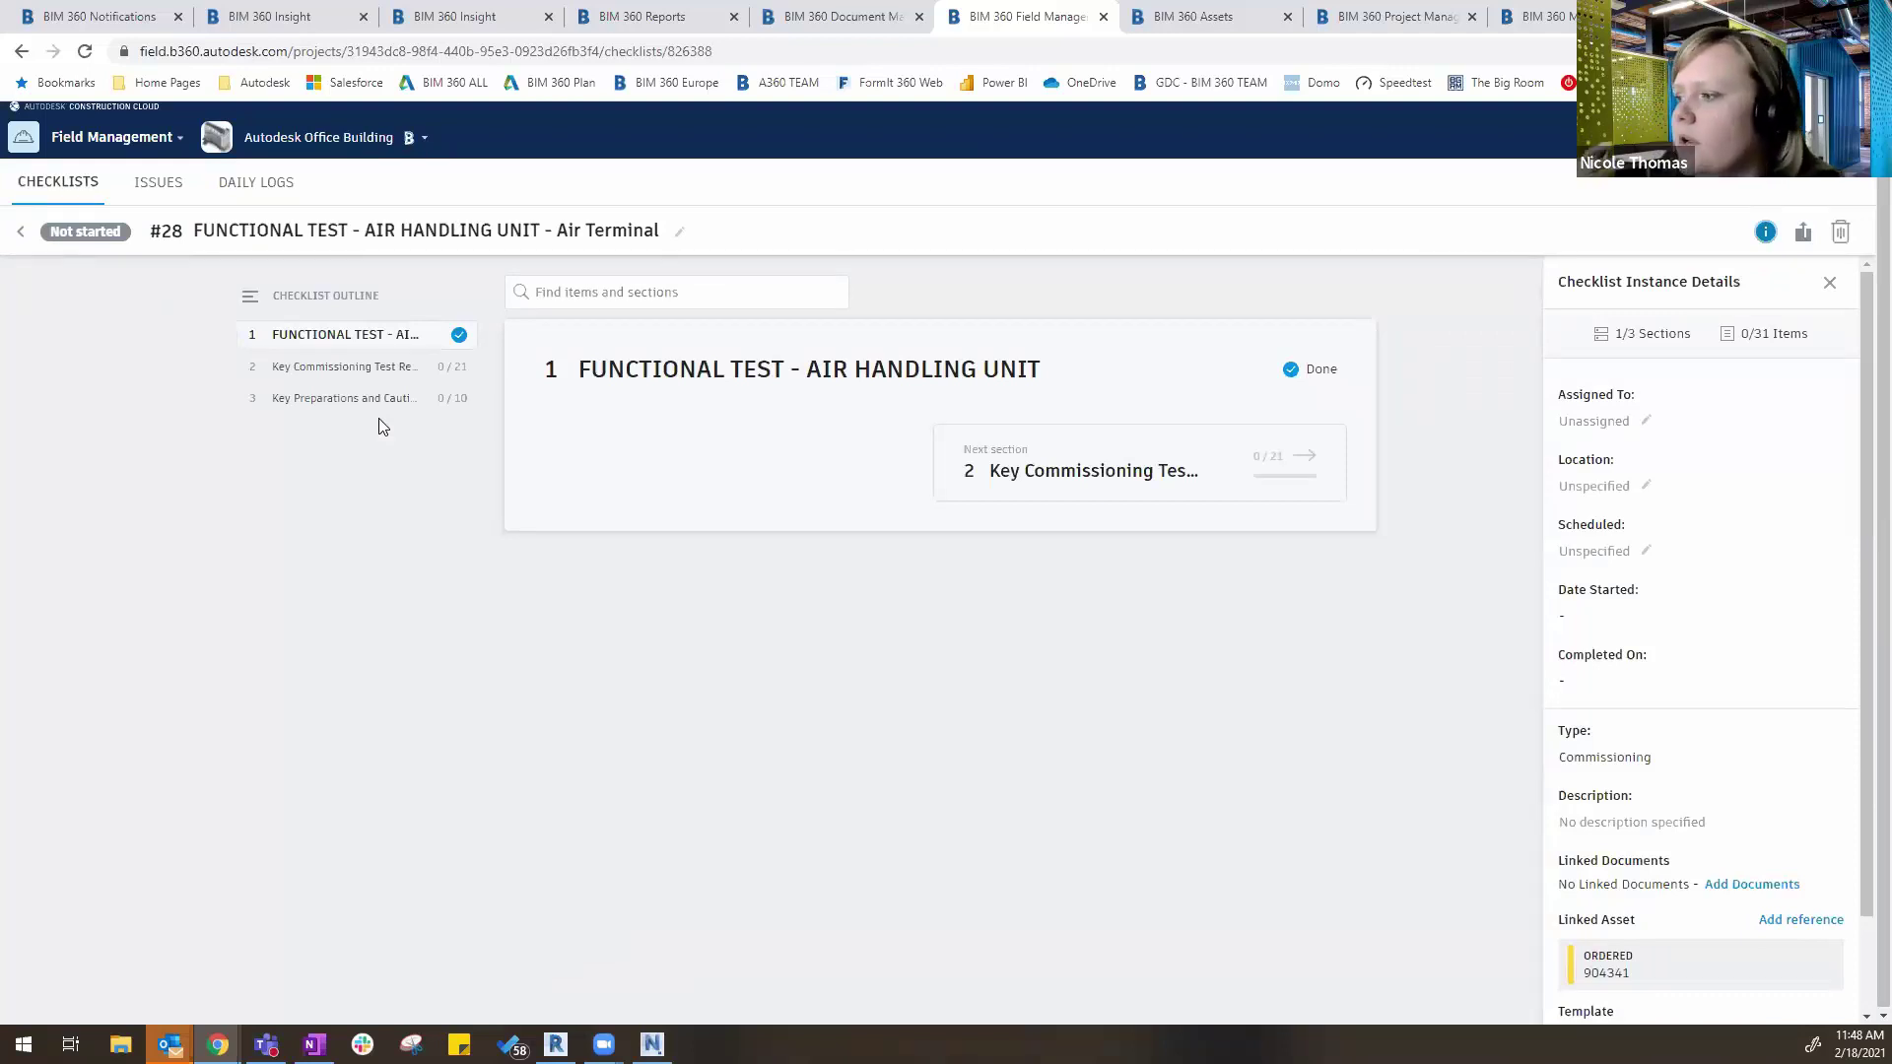
# In section 2, Key Commissioning Test Requirements, mark item 2.1 Pass and item 2.2 Fail
pyautogui.click(372, 368)
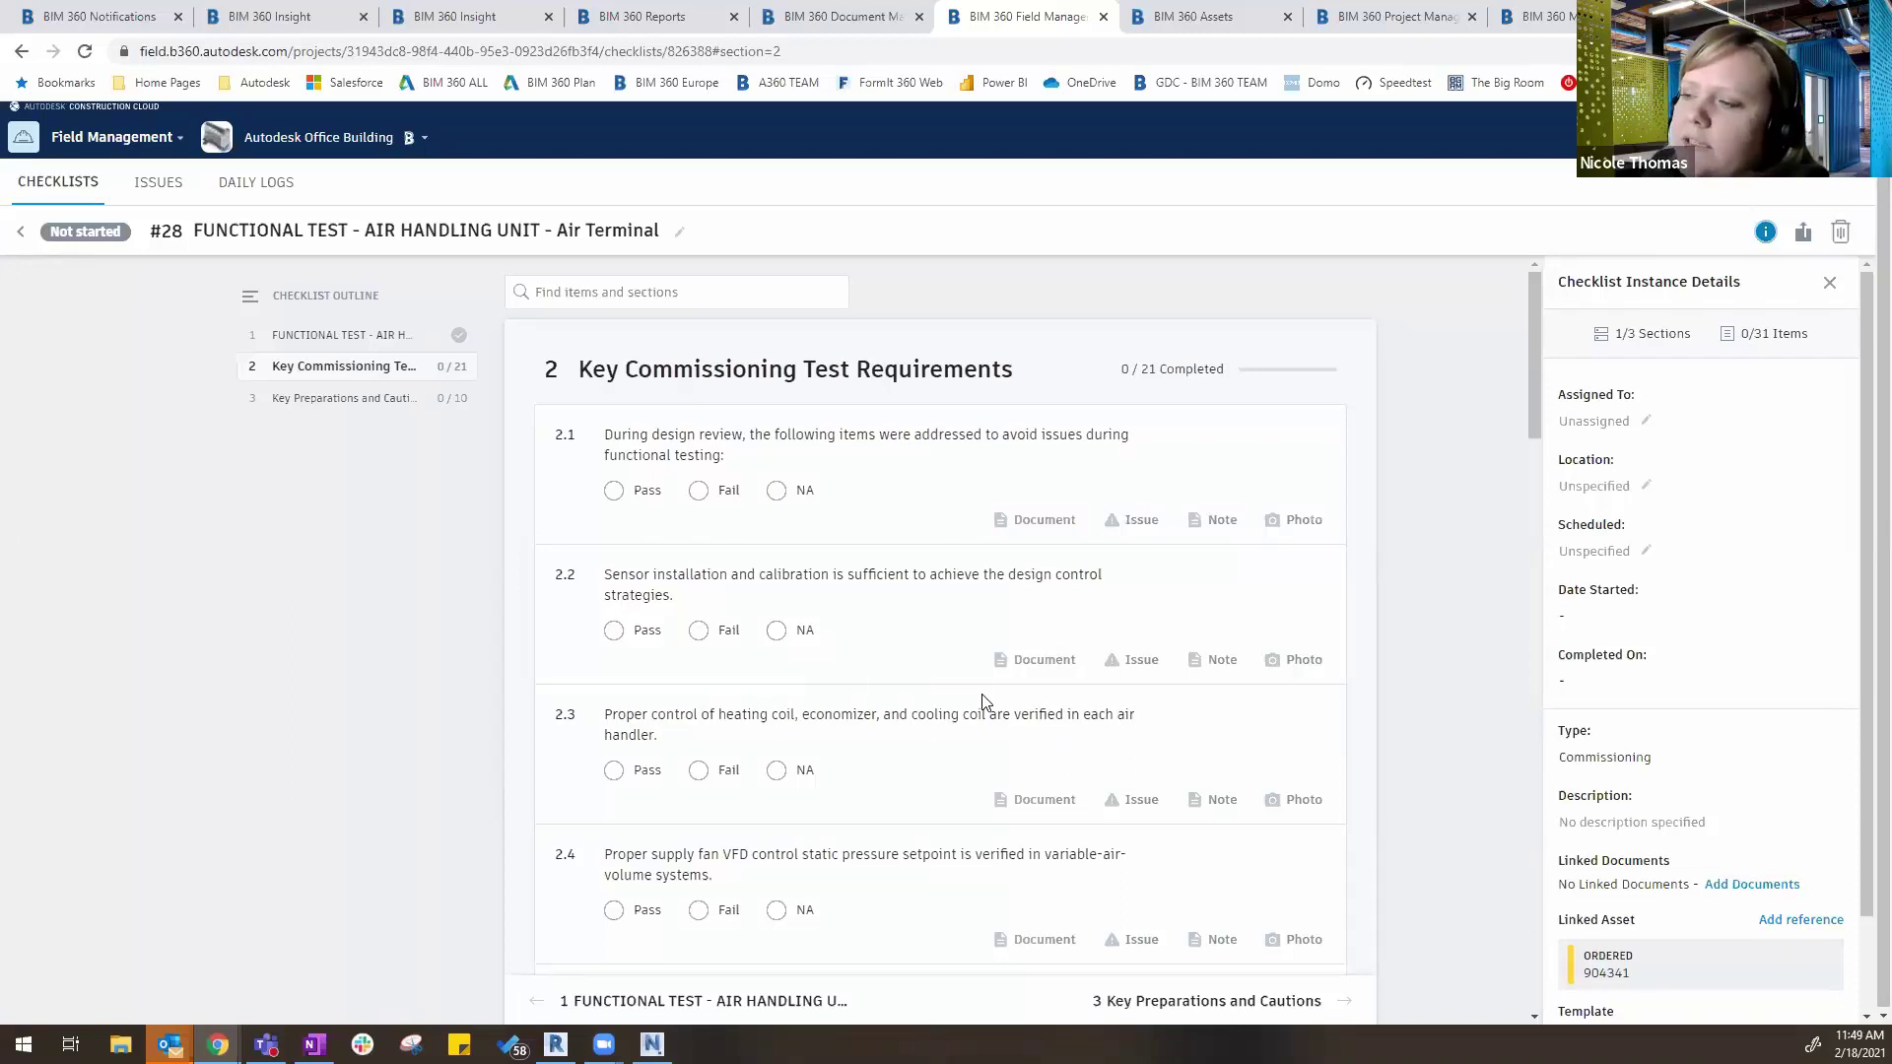
pyautogui.click(612, 492)
pyautogui.click(697, 631)
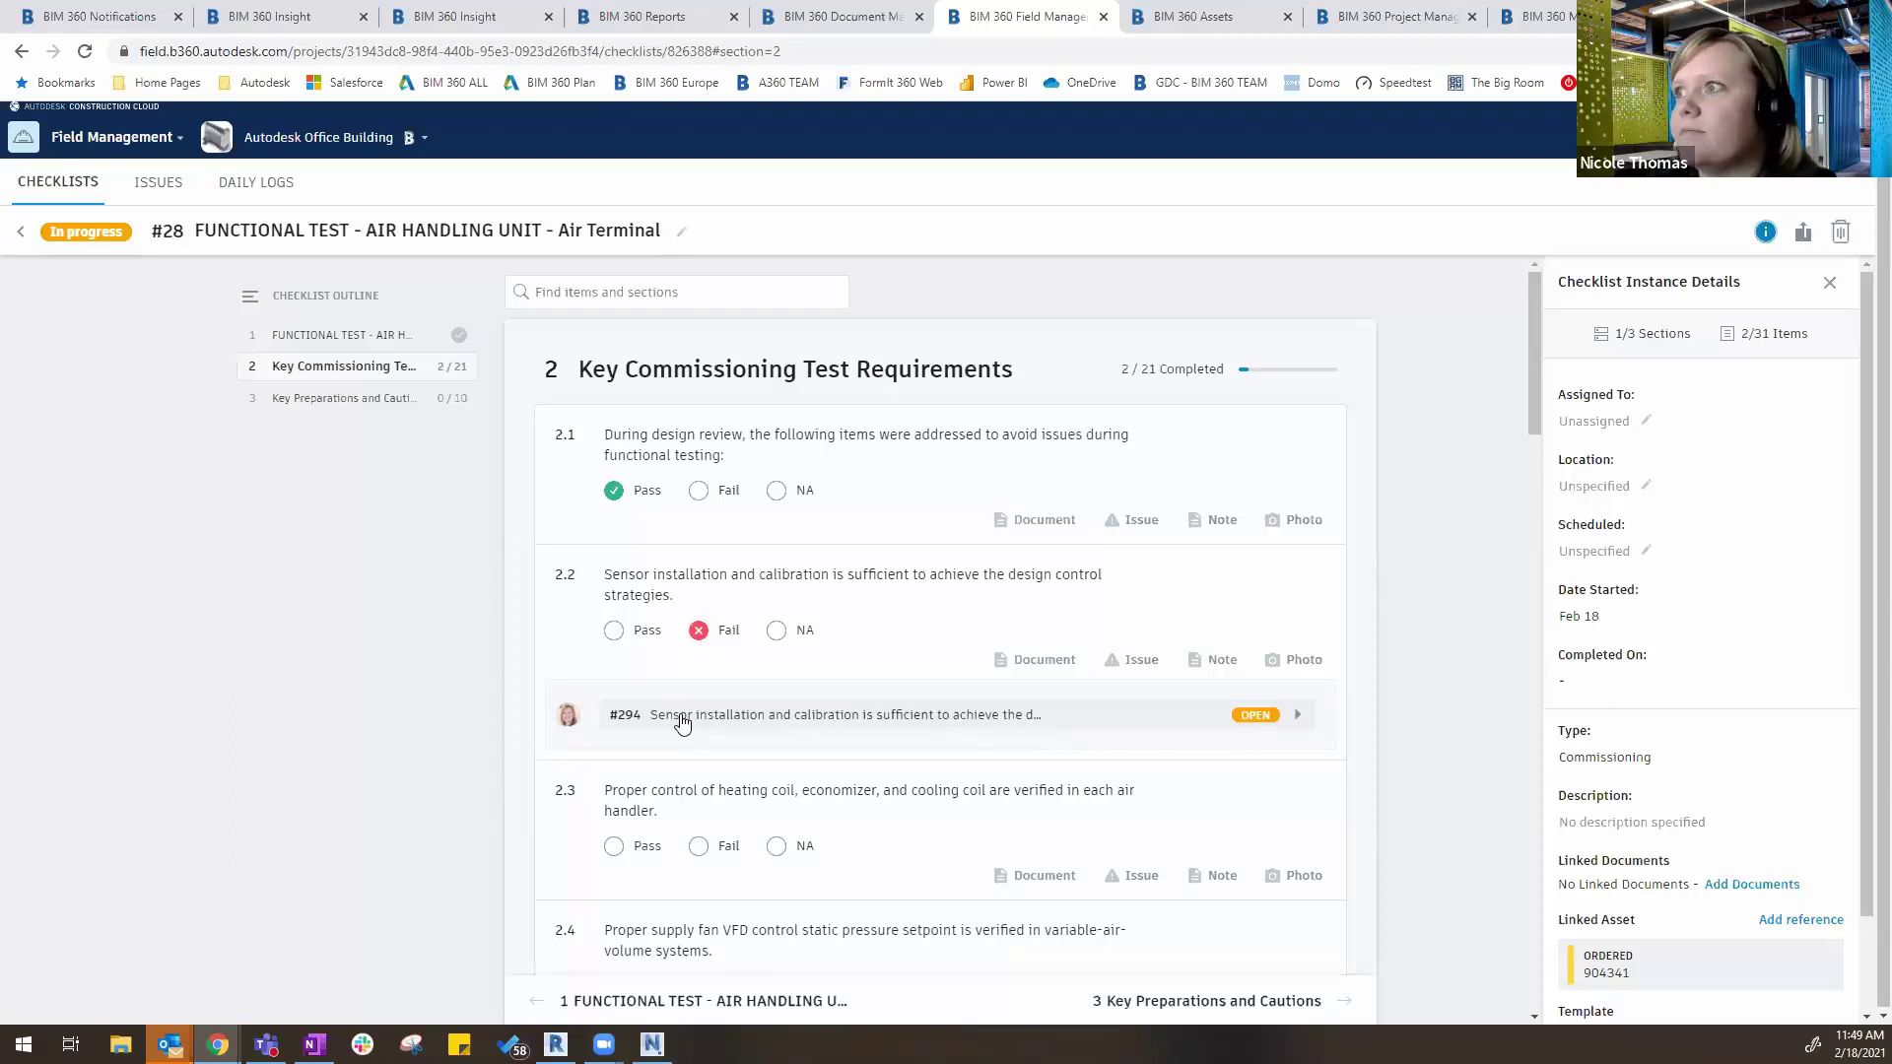
pyautogui.click(806, 729)
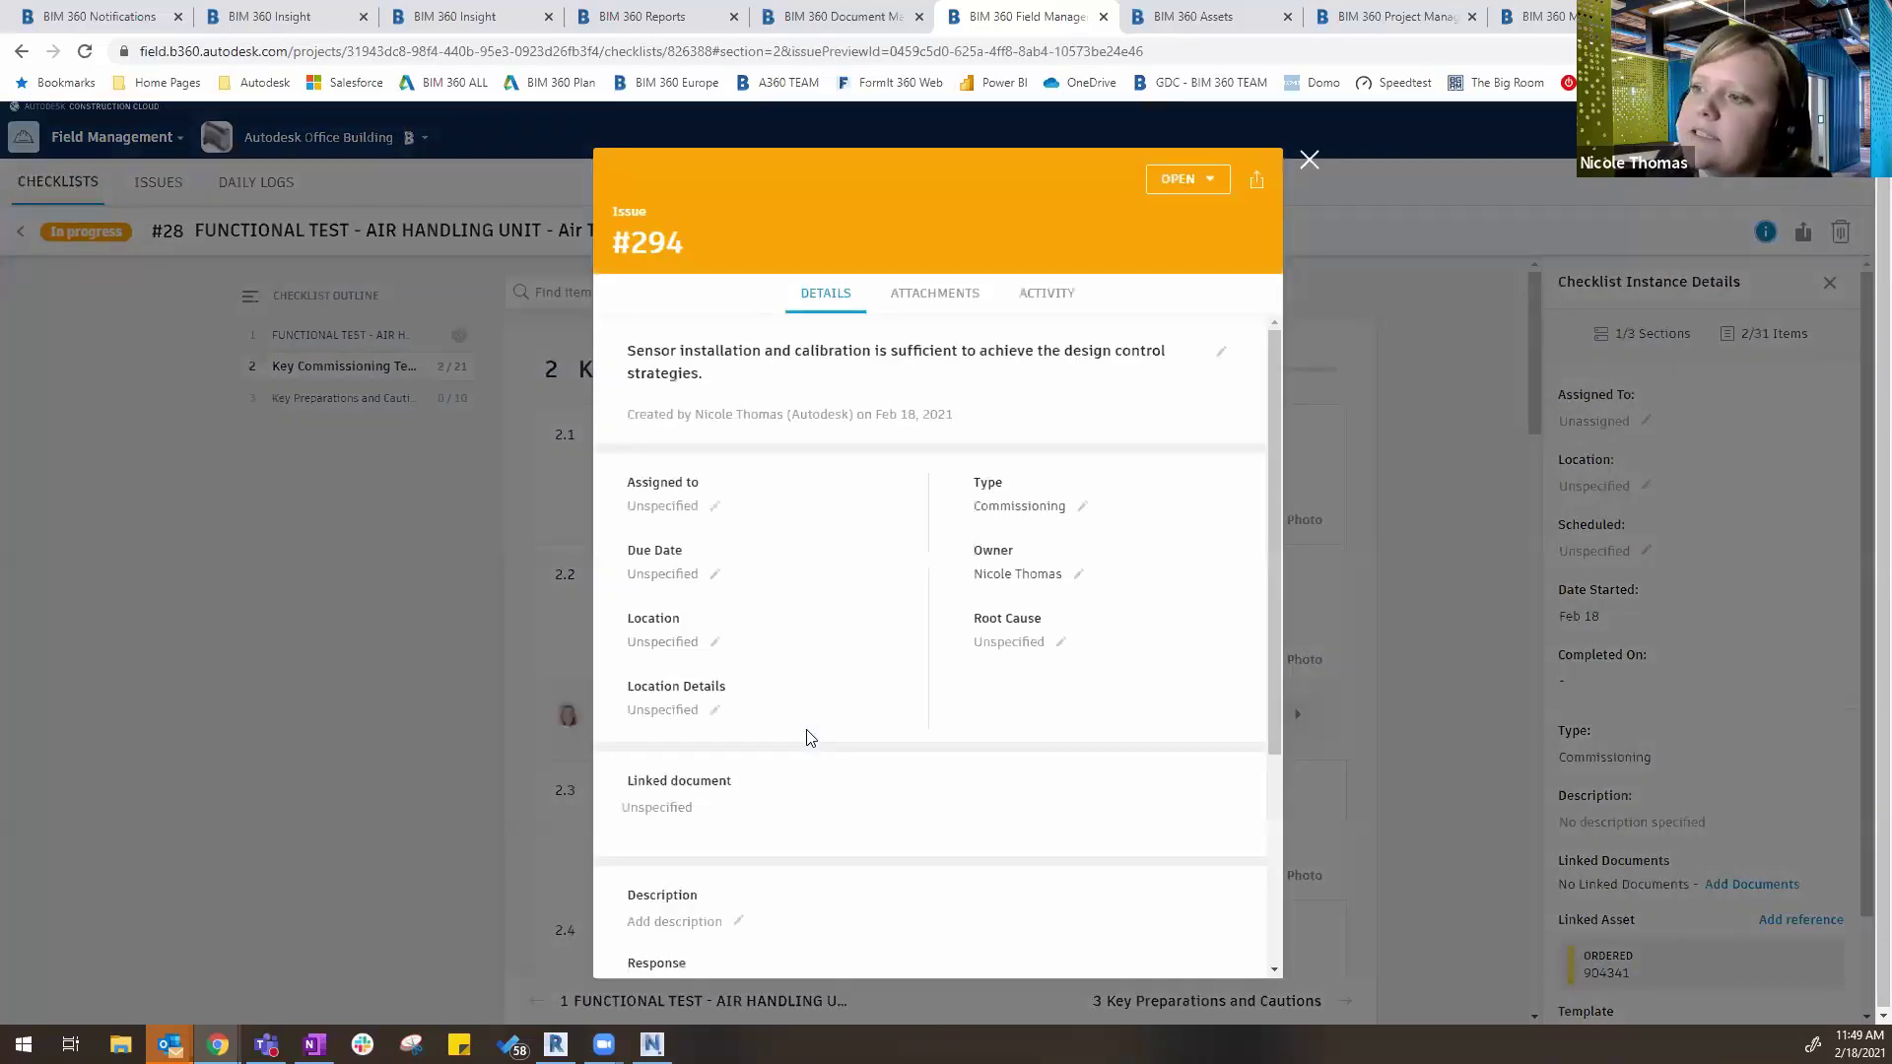
pyautogui.scroll(-3, 963, 655)
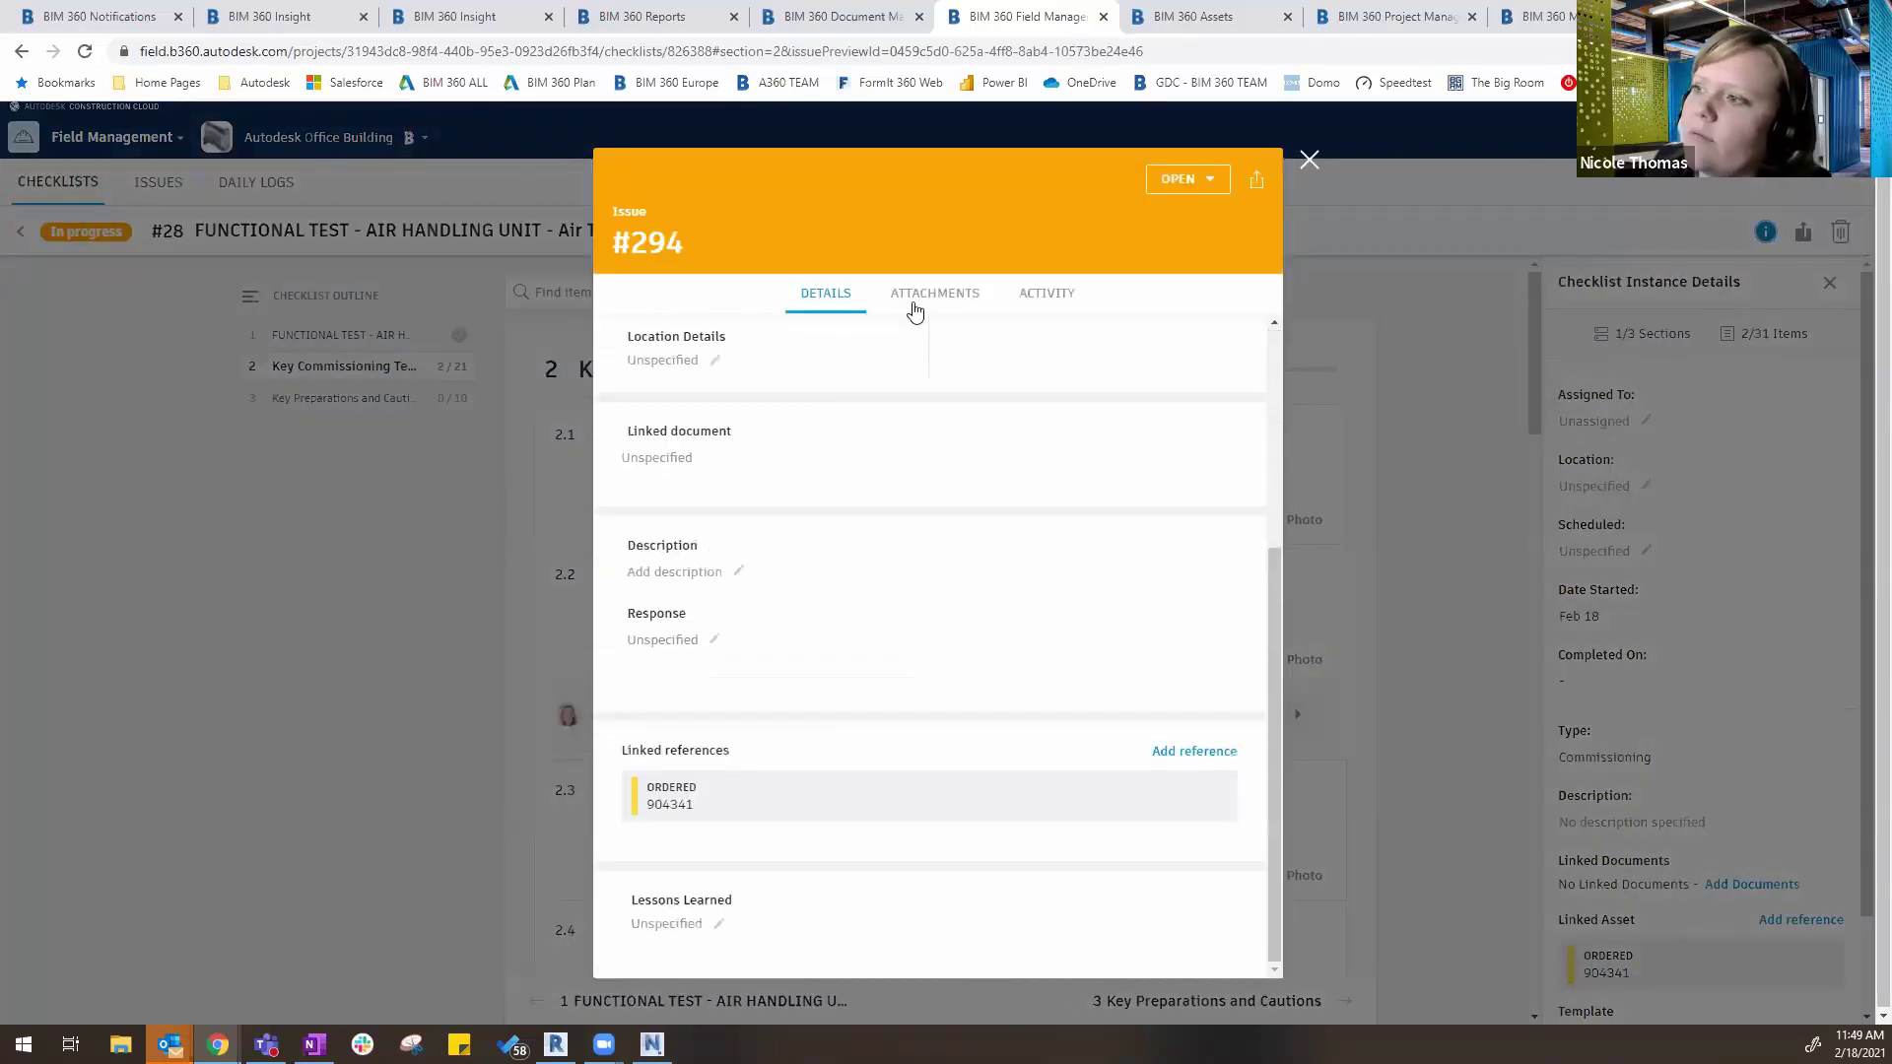
pyautogui.click(921, 296)
pyautogui.click(1053, 306)
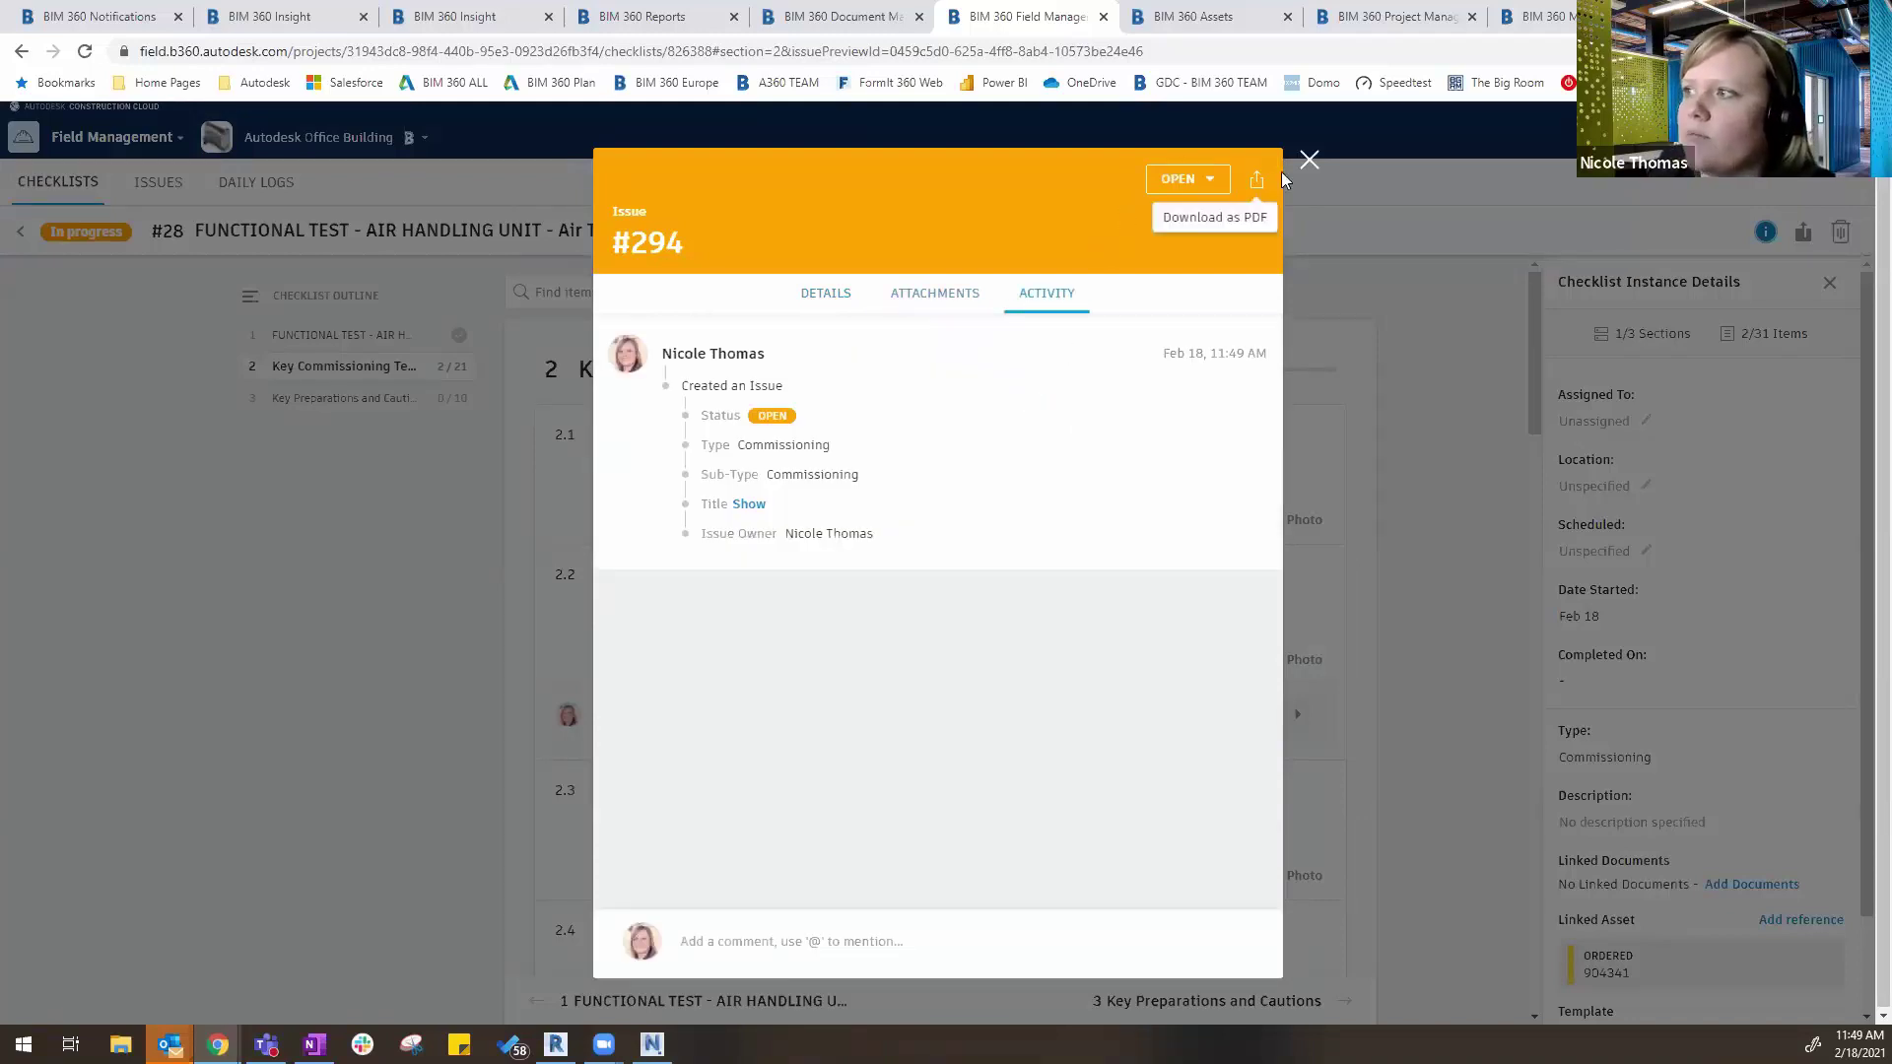
pyautogui.click(1308, 159)
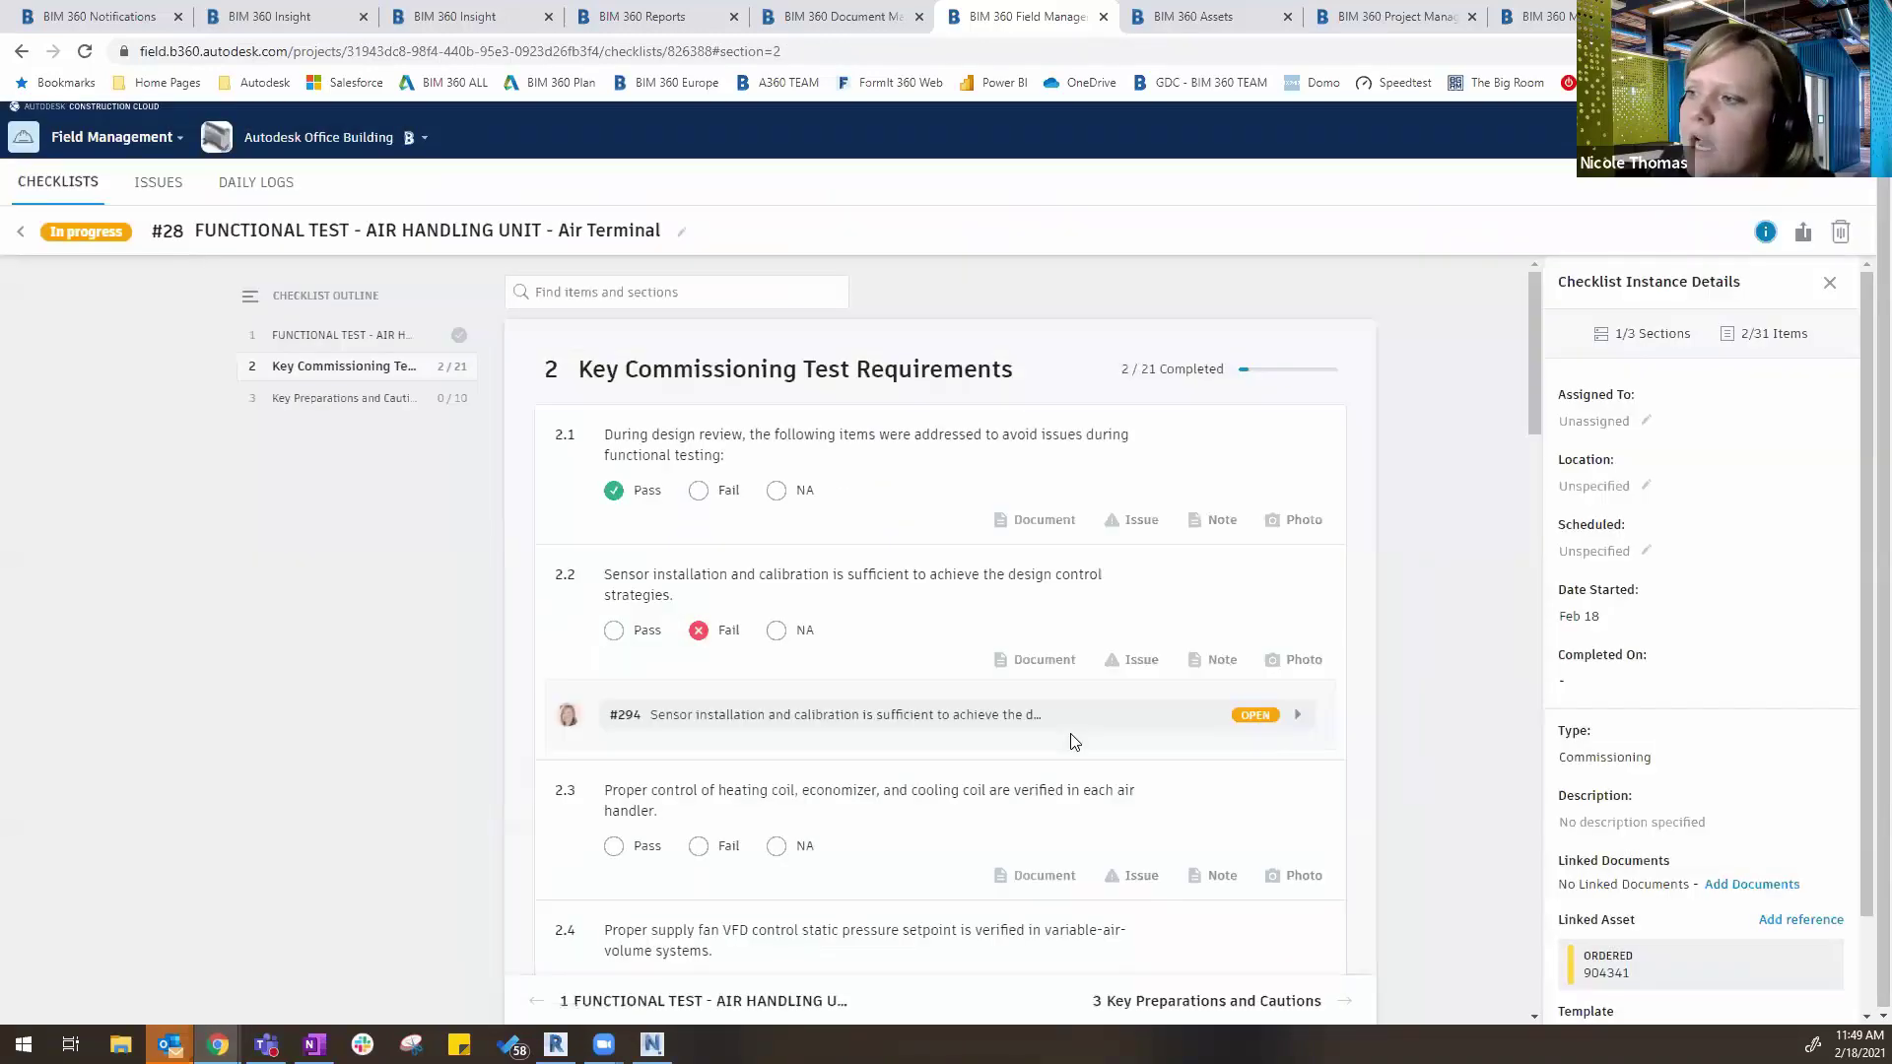
pyautogui.scroll(-1, 781, 750)
pyautogui.scroll(-3, 782, 751)
pyautogui.scroll(4, 781, 751)
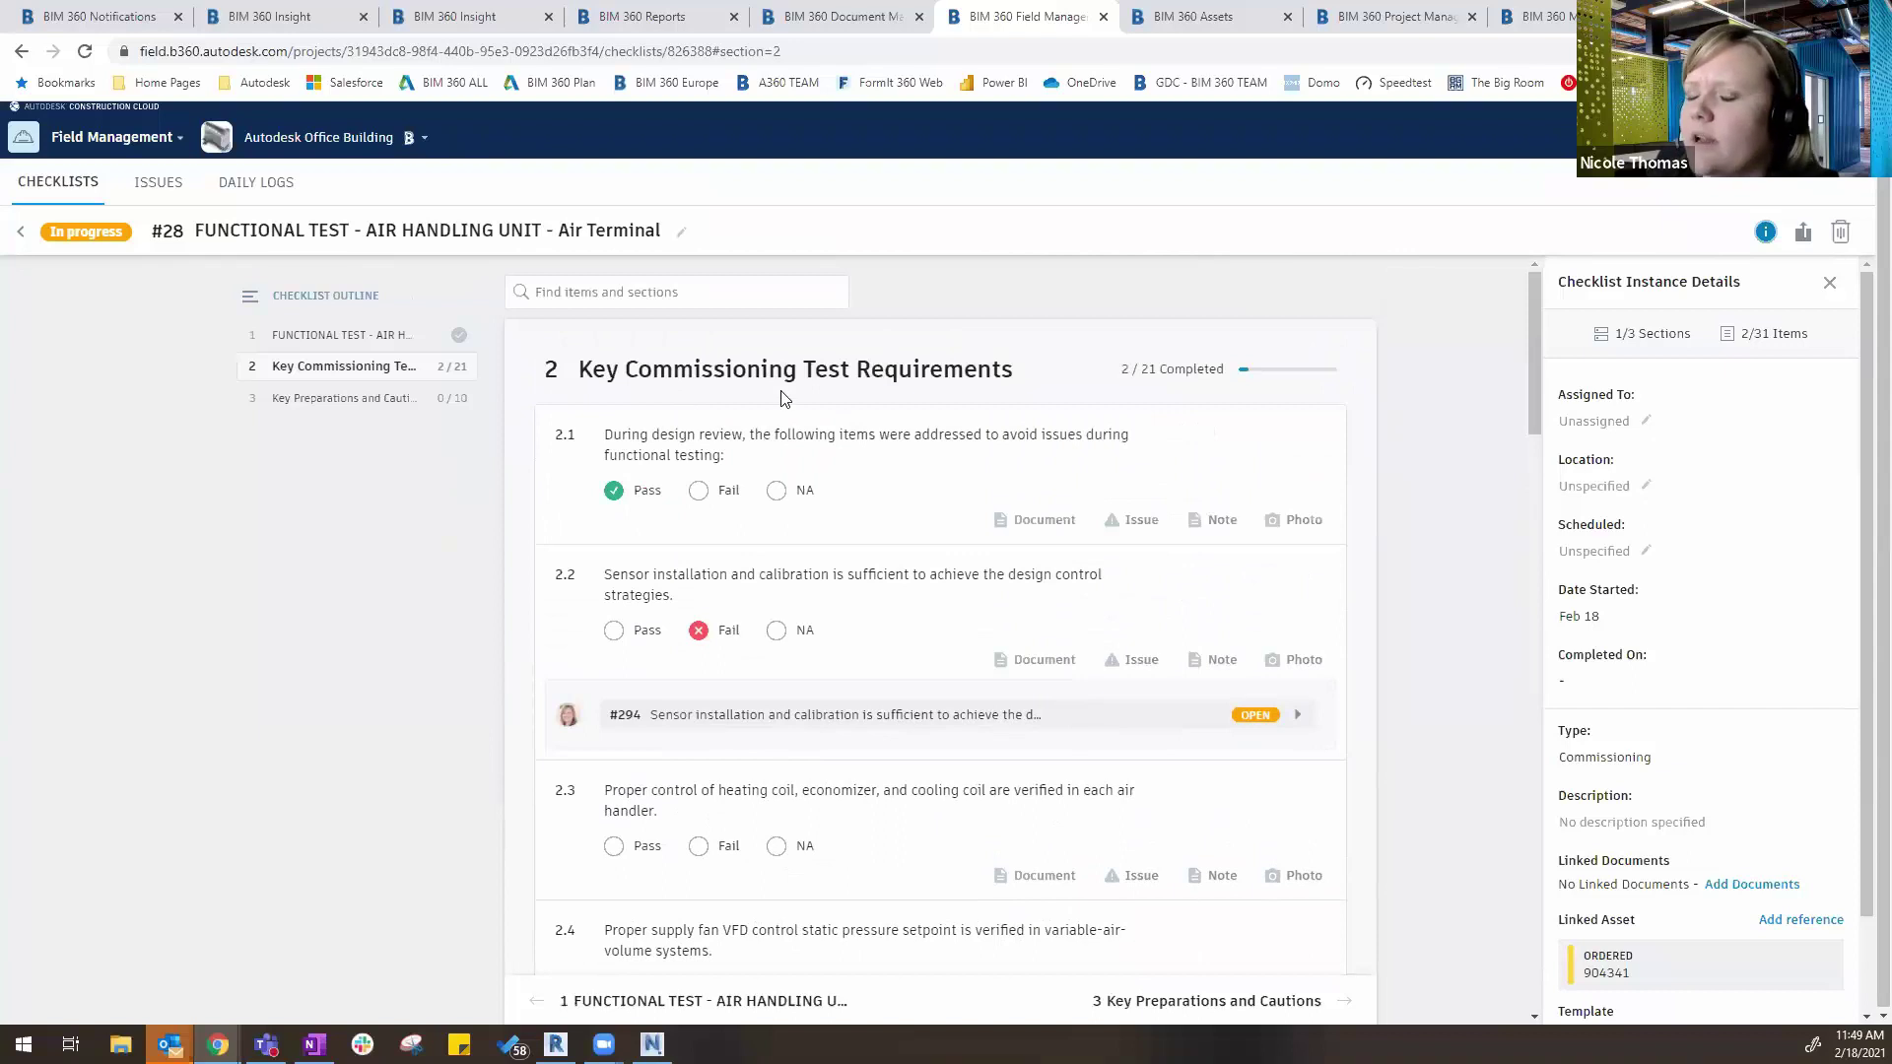
pyautogui.scroll(1, 792, 404)
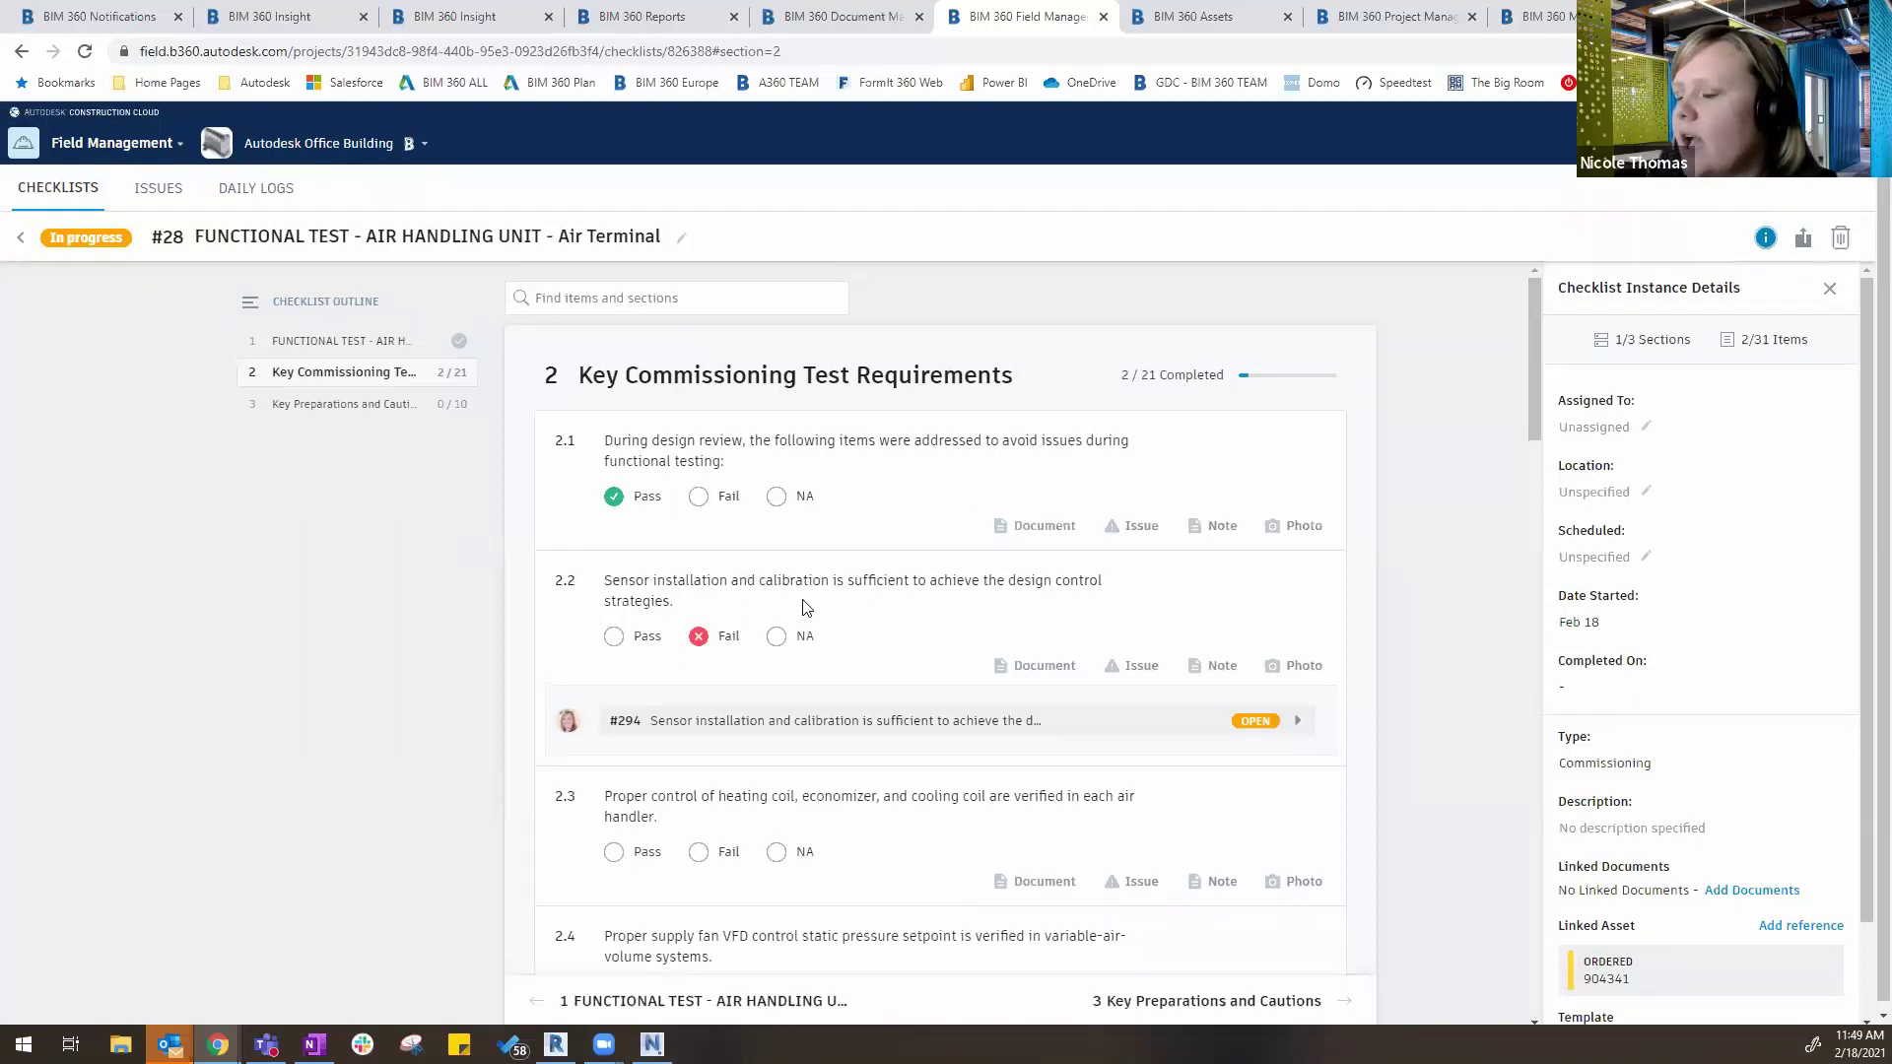
pyautogui.scroll(-1, 815, 605)
pyautogui.scroll(1, 815, 605)
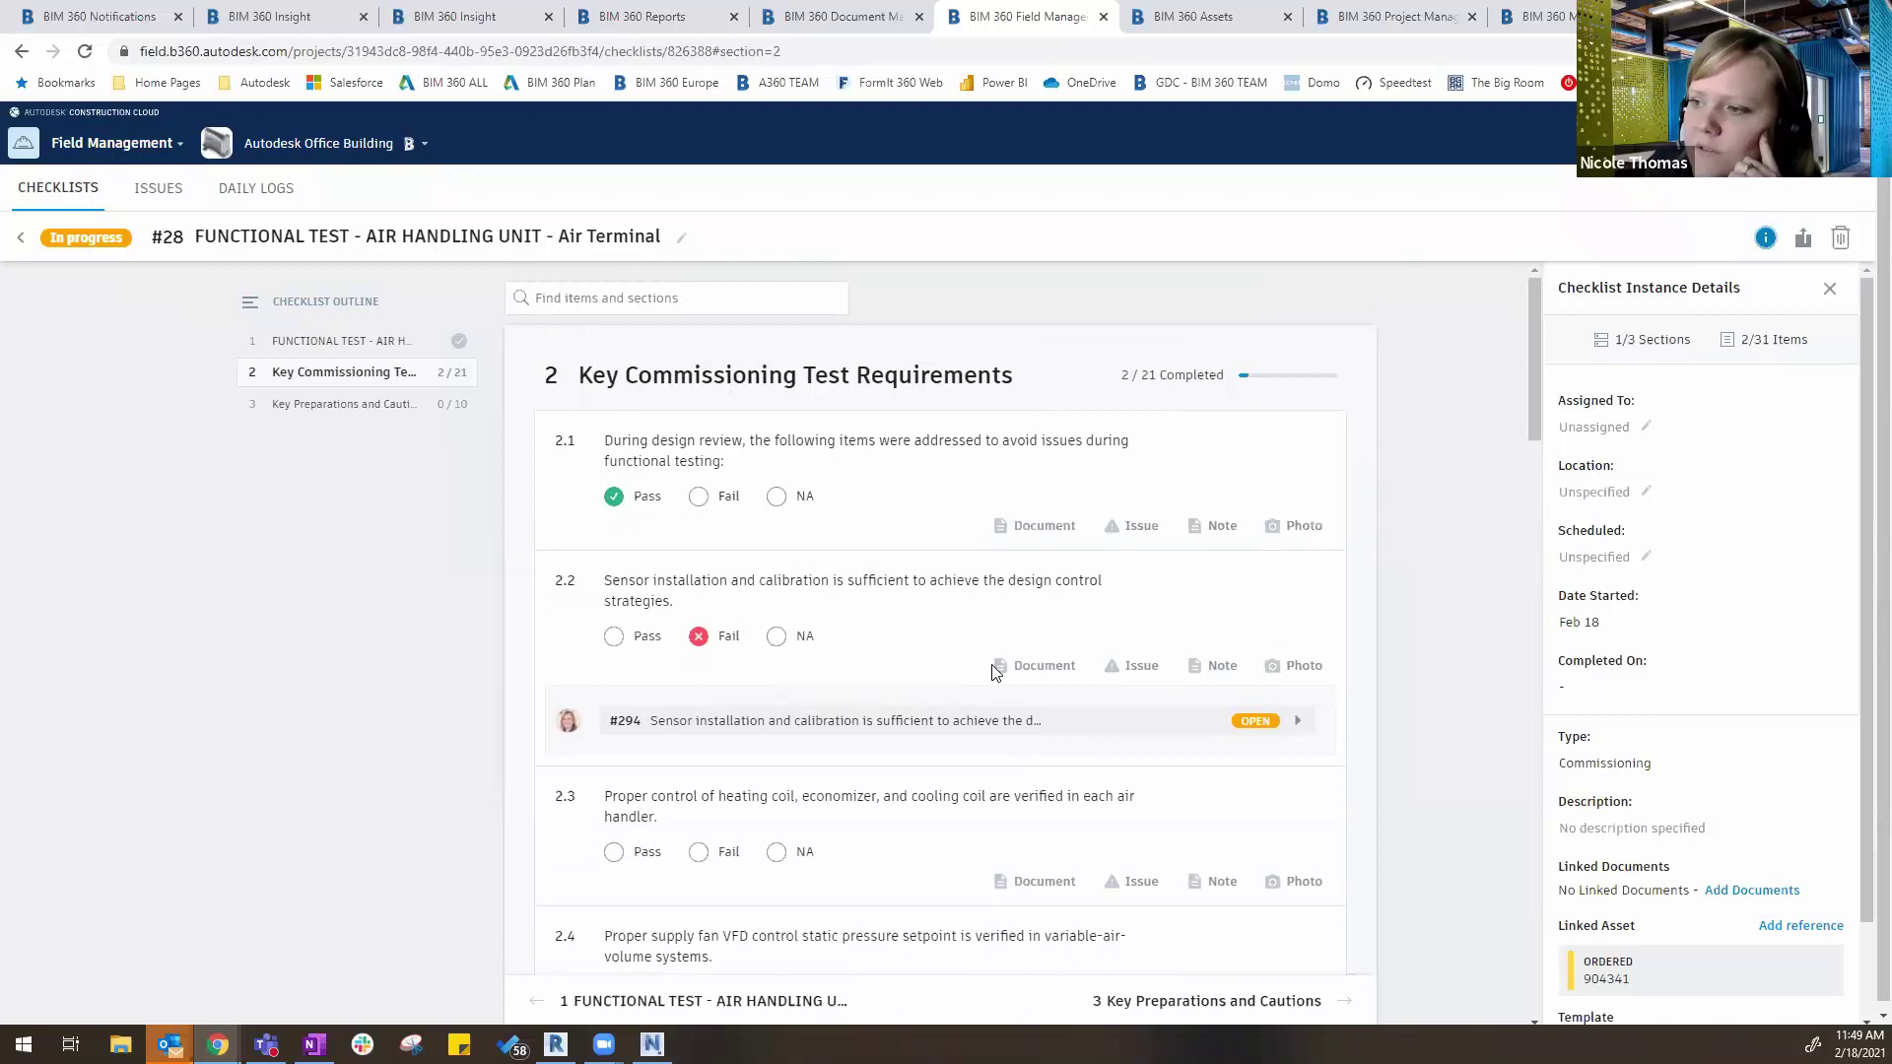
pyautogui.scroll(-2, 1583, 856)
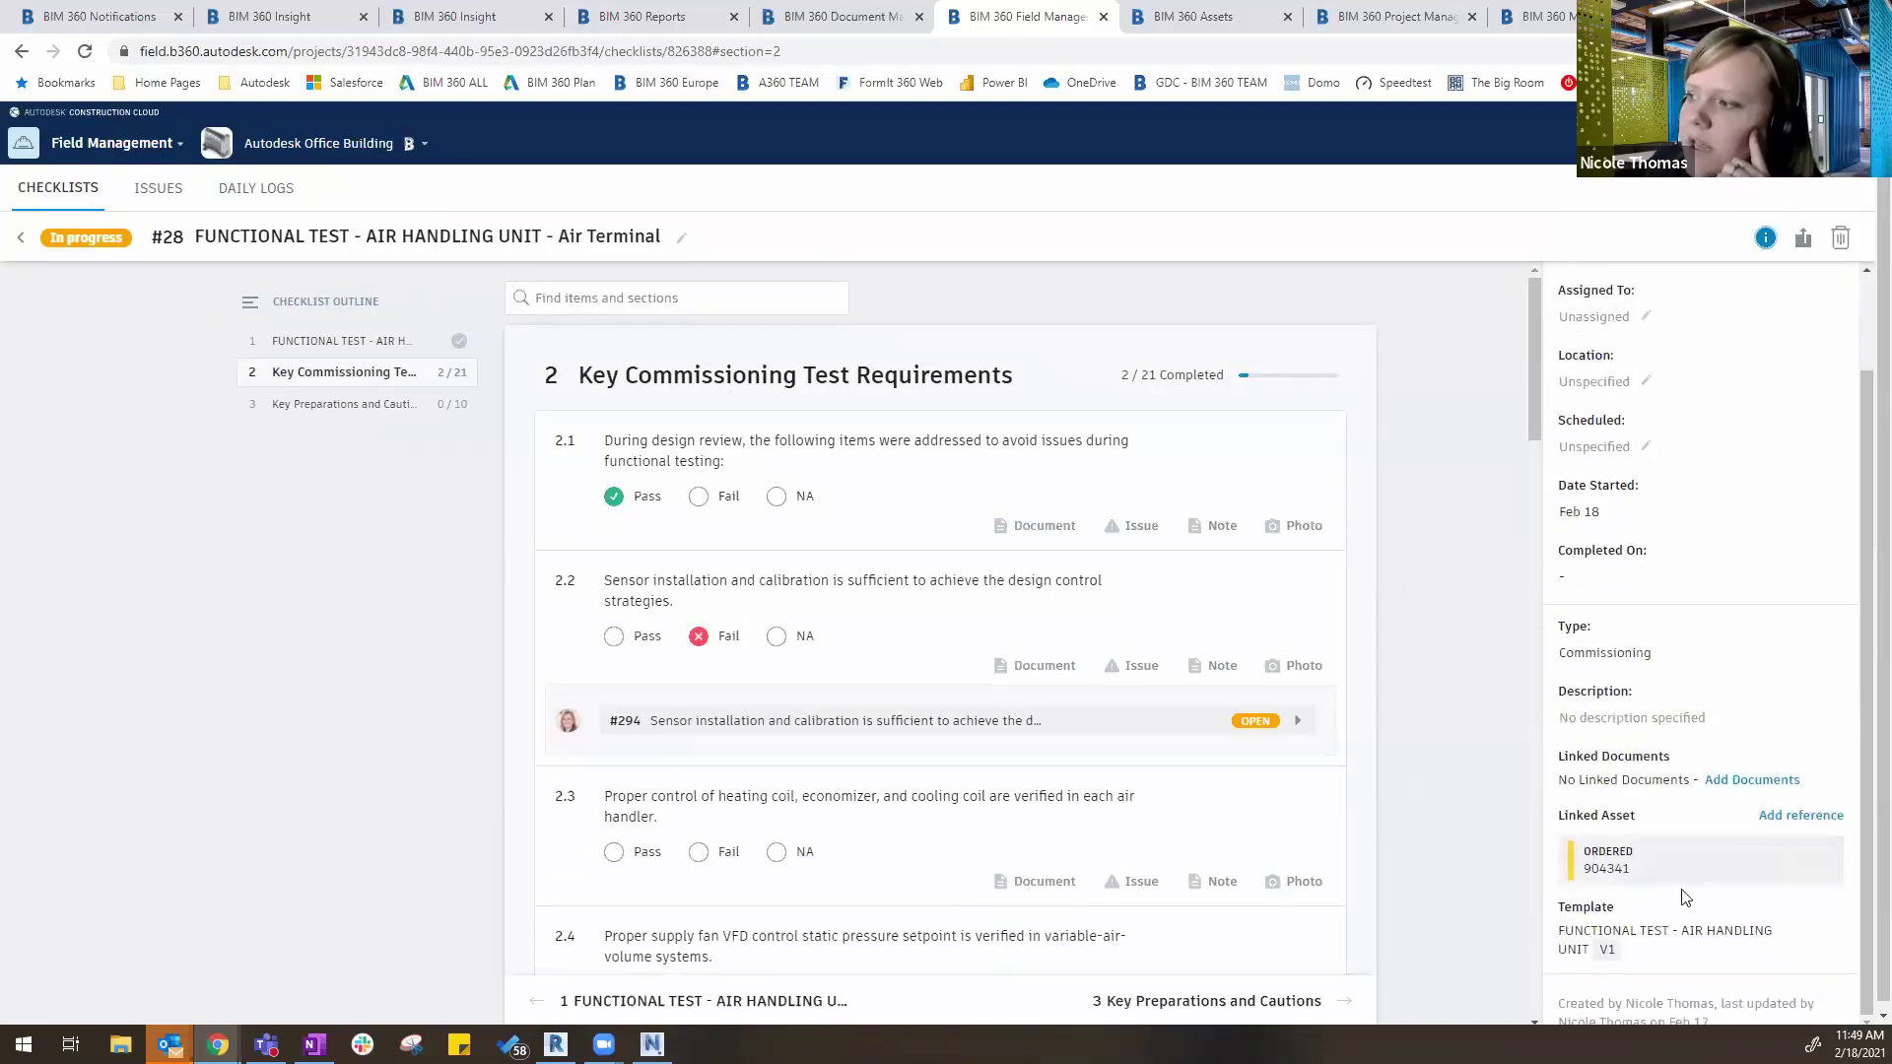
pyautogui.scroll(-1, 1670, 857)
pyautogui.scroll(2, 1671, 856)
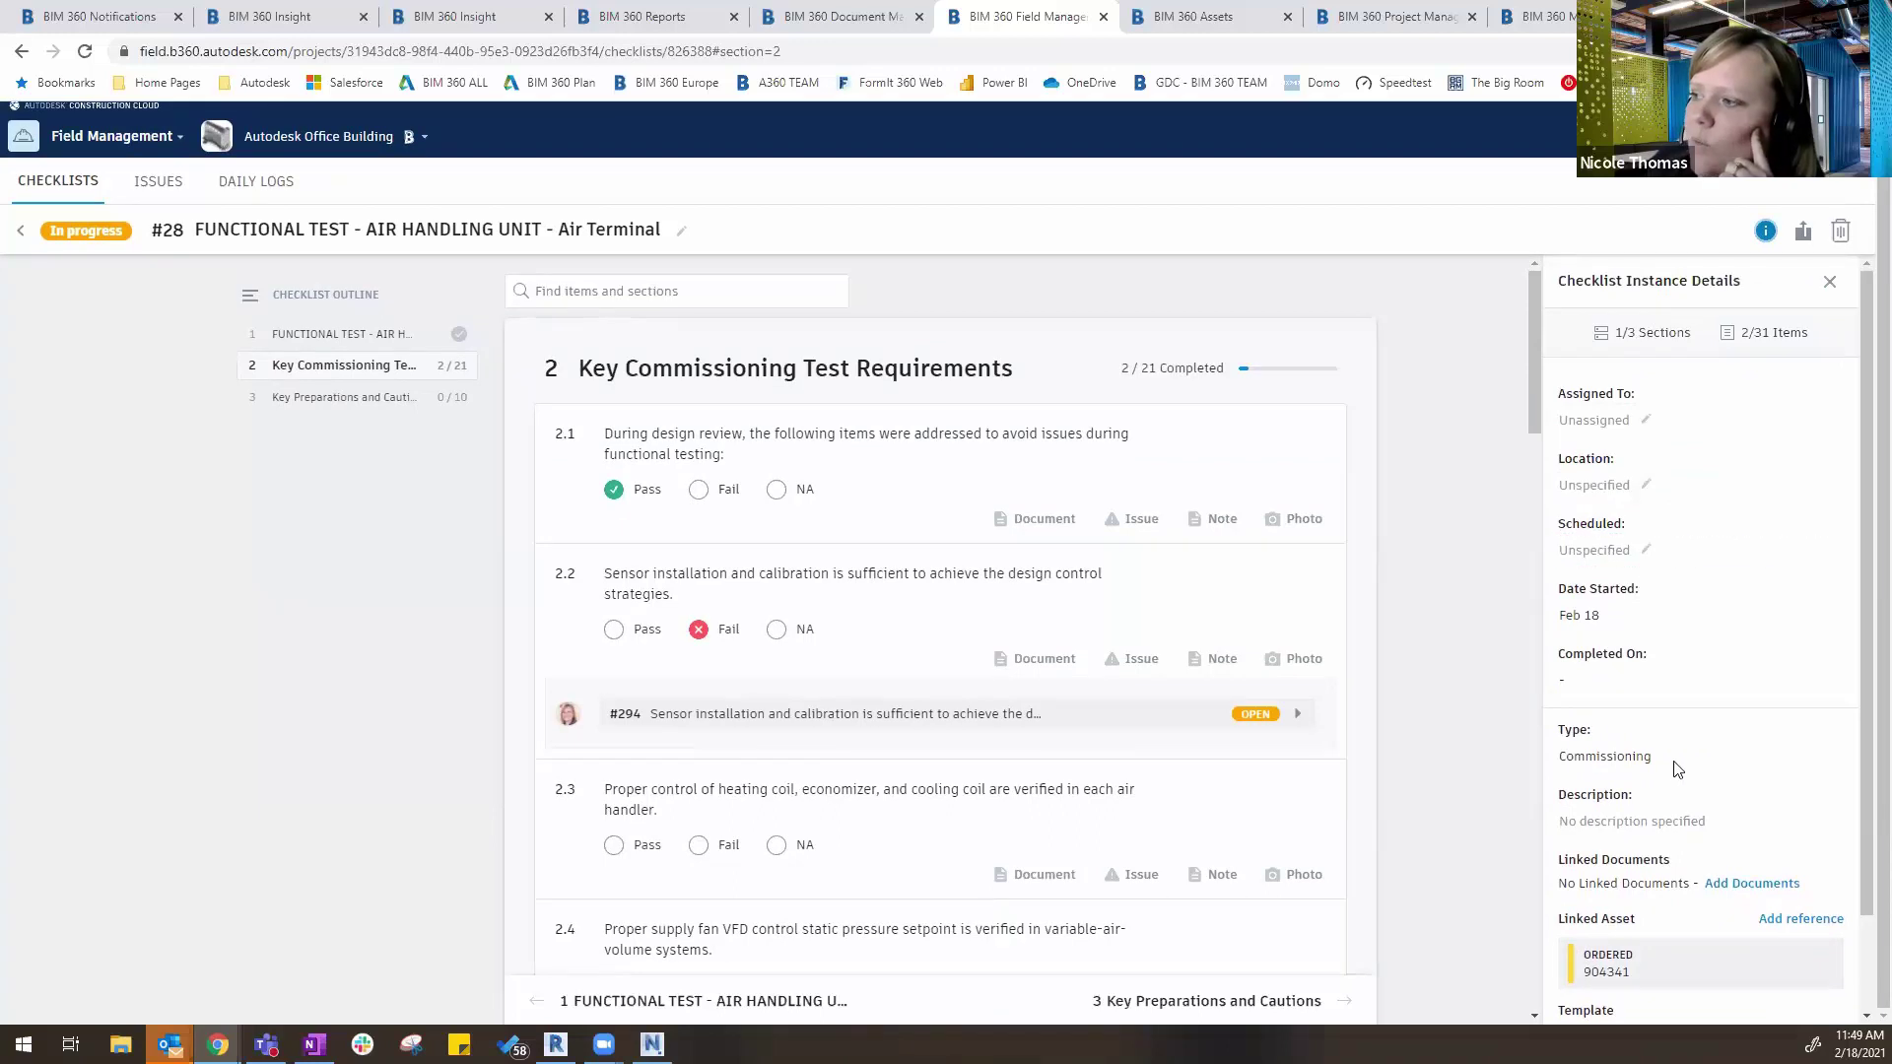
pyautogui.scroll(-2, 1677, 768)
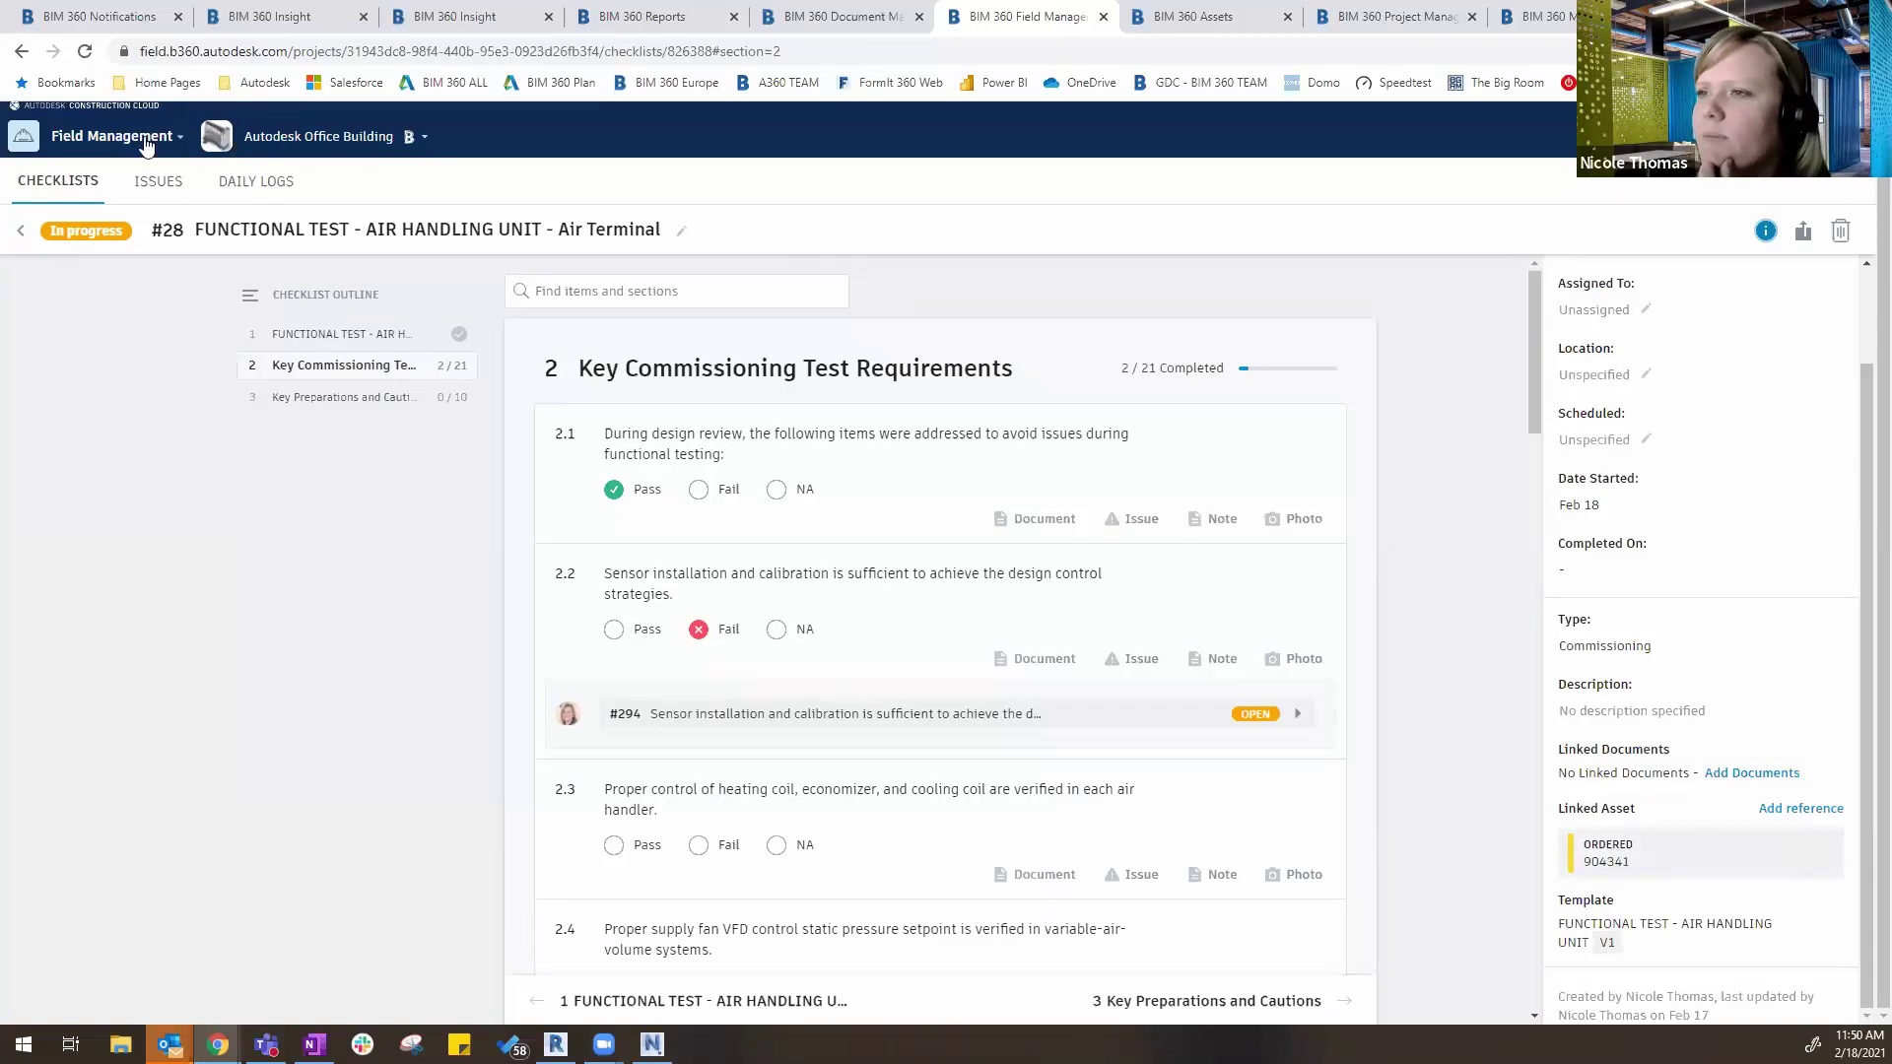
# From the Issues list, open clash issue #289 and scroll through its details
pyautogui.click(160, 183)
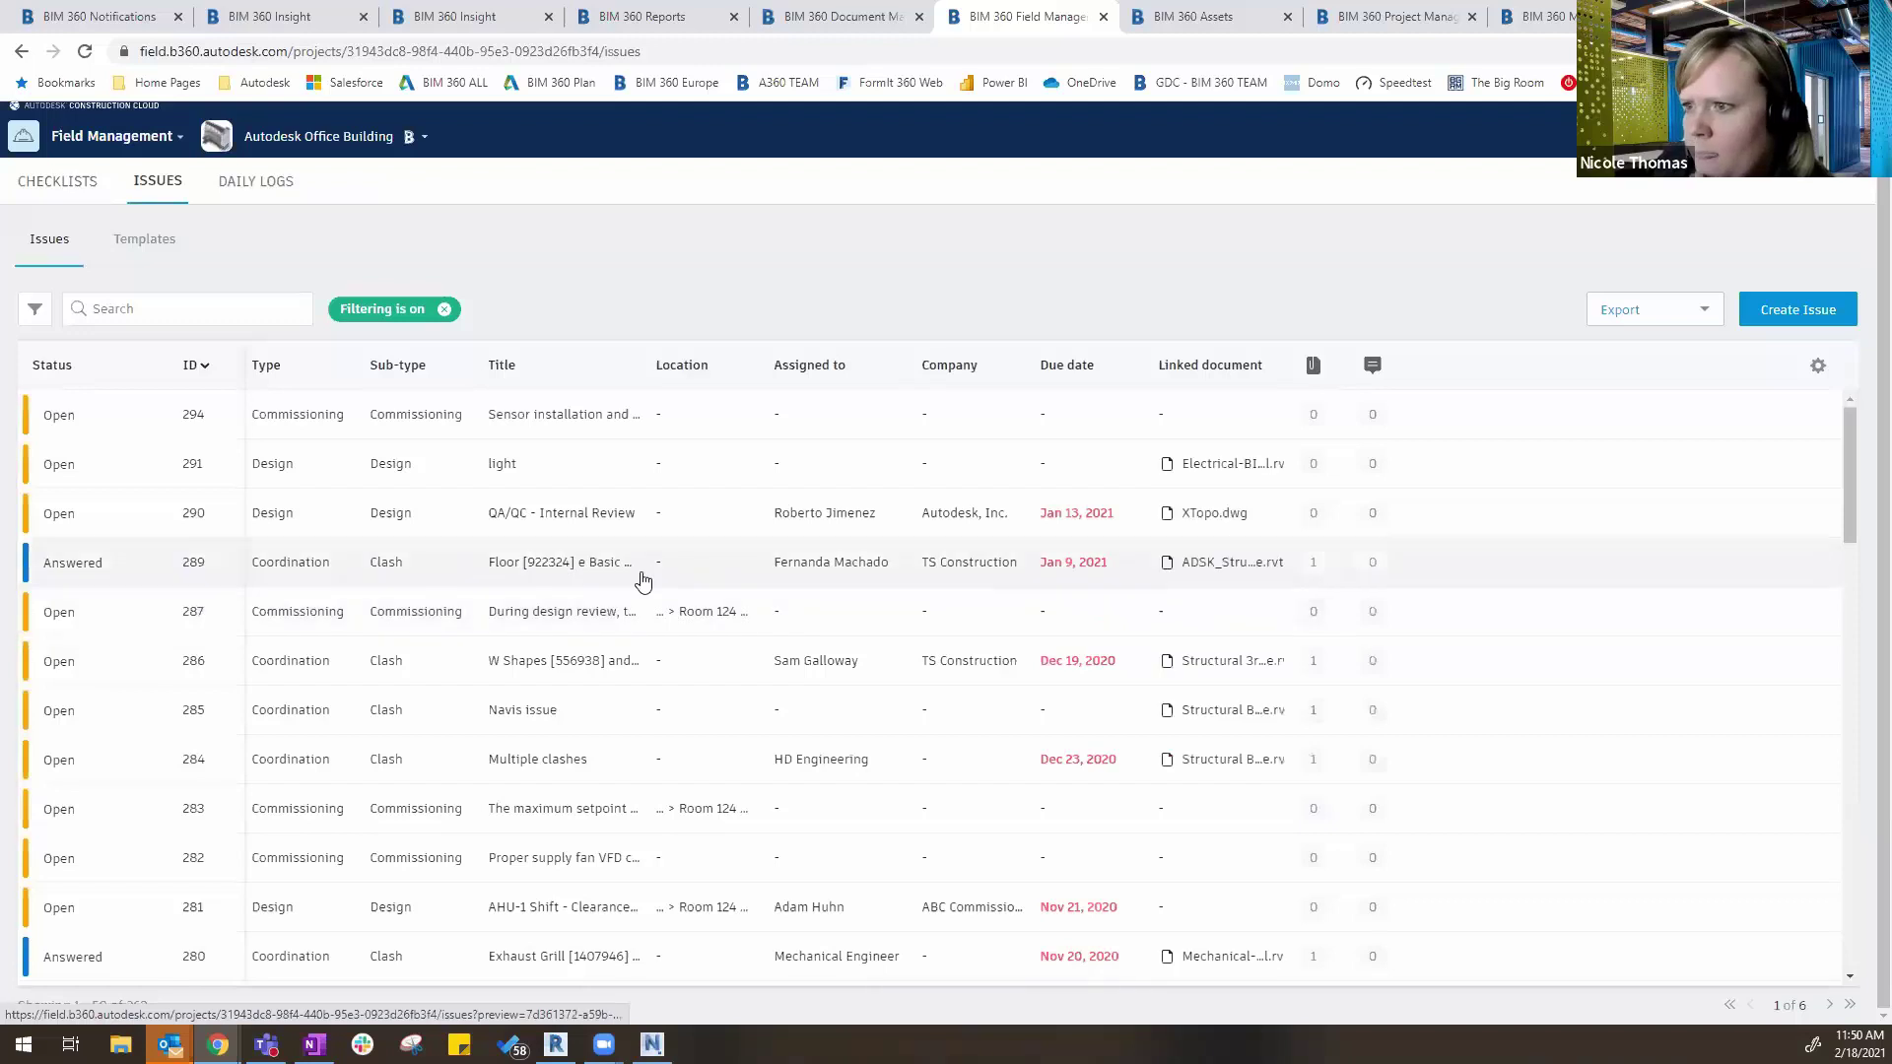
pyautogui.click(311, 566)
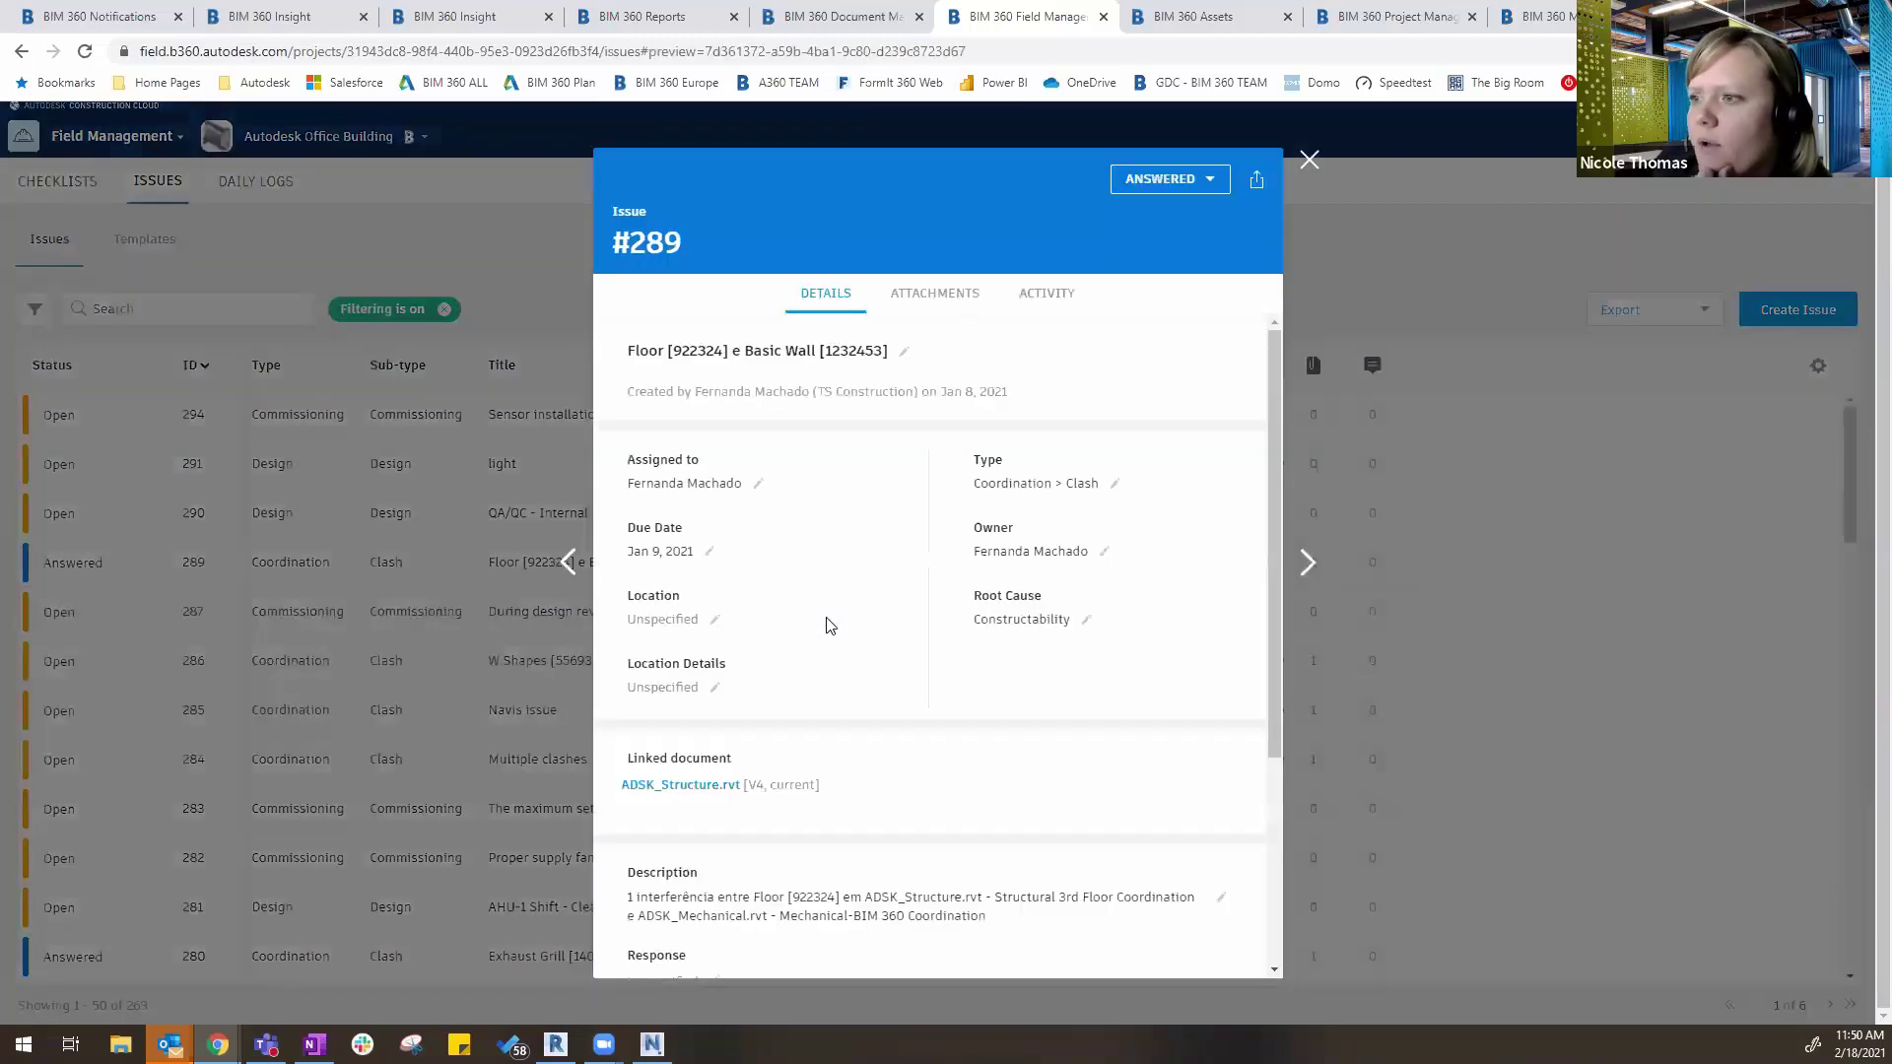
pyautogui.scroll(-2, 1009, 768)
pyautogui.scroll(-3, 891, 769)
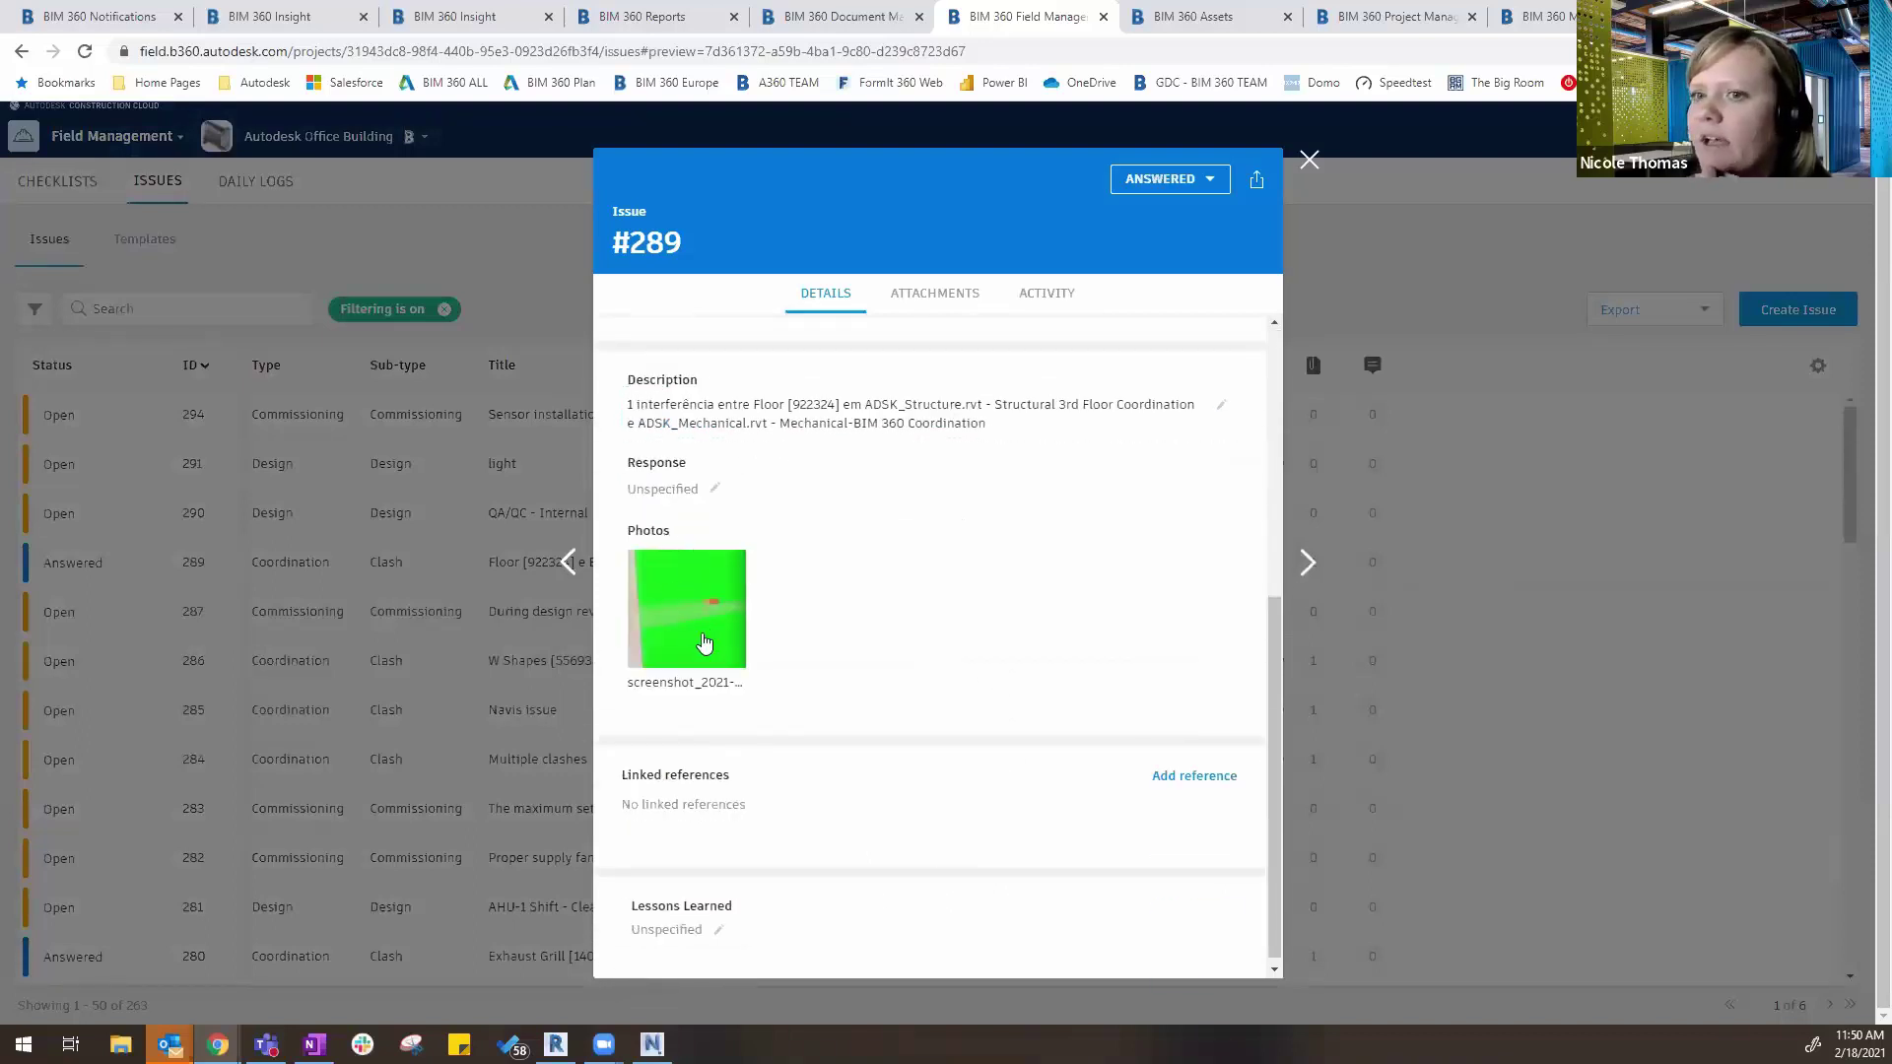
pyautogui.scroll(3, 703, 642)
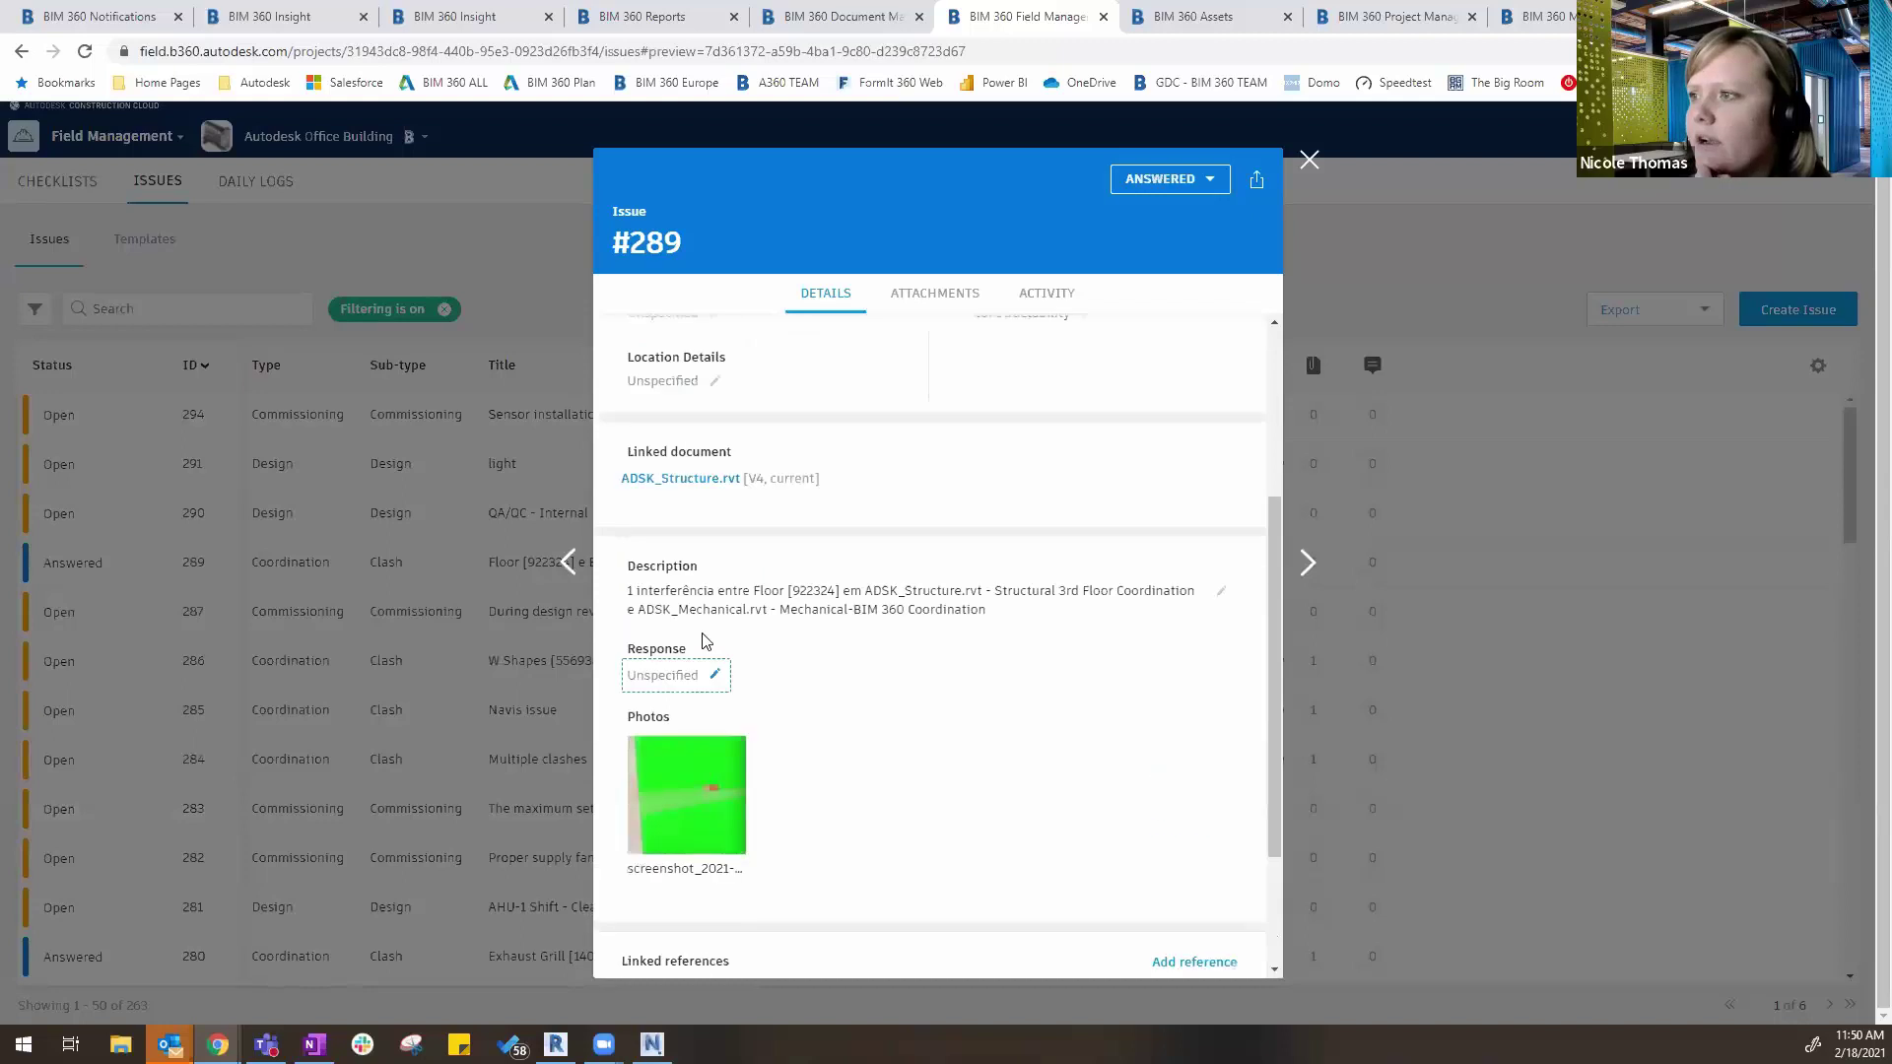
pyautogui.scroll(3, 706, 642)
# Review issue #289's attached clash screenshot and activity history, then close the issue panel
pyautogui.click(926, 292)
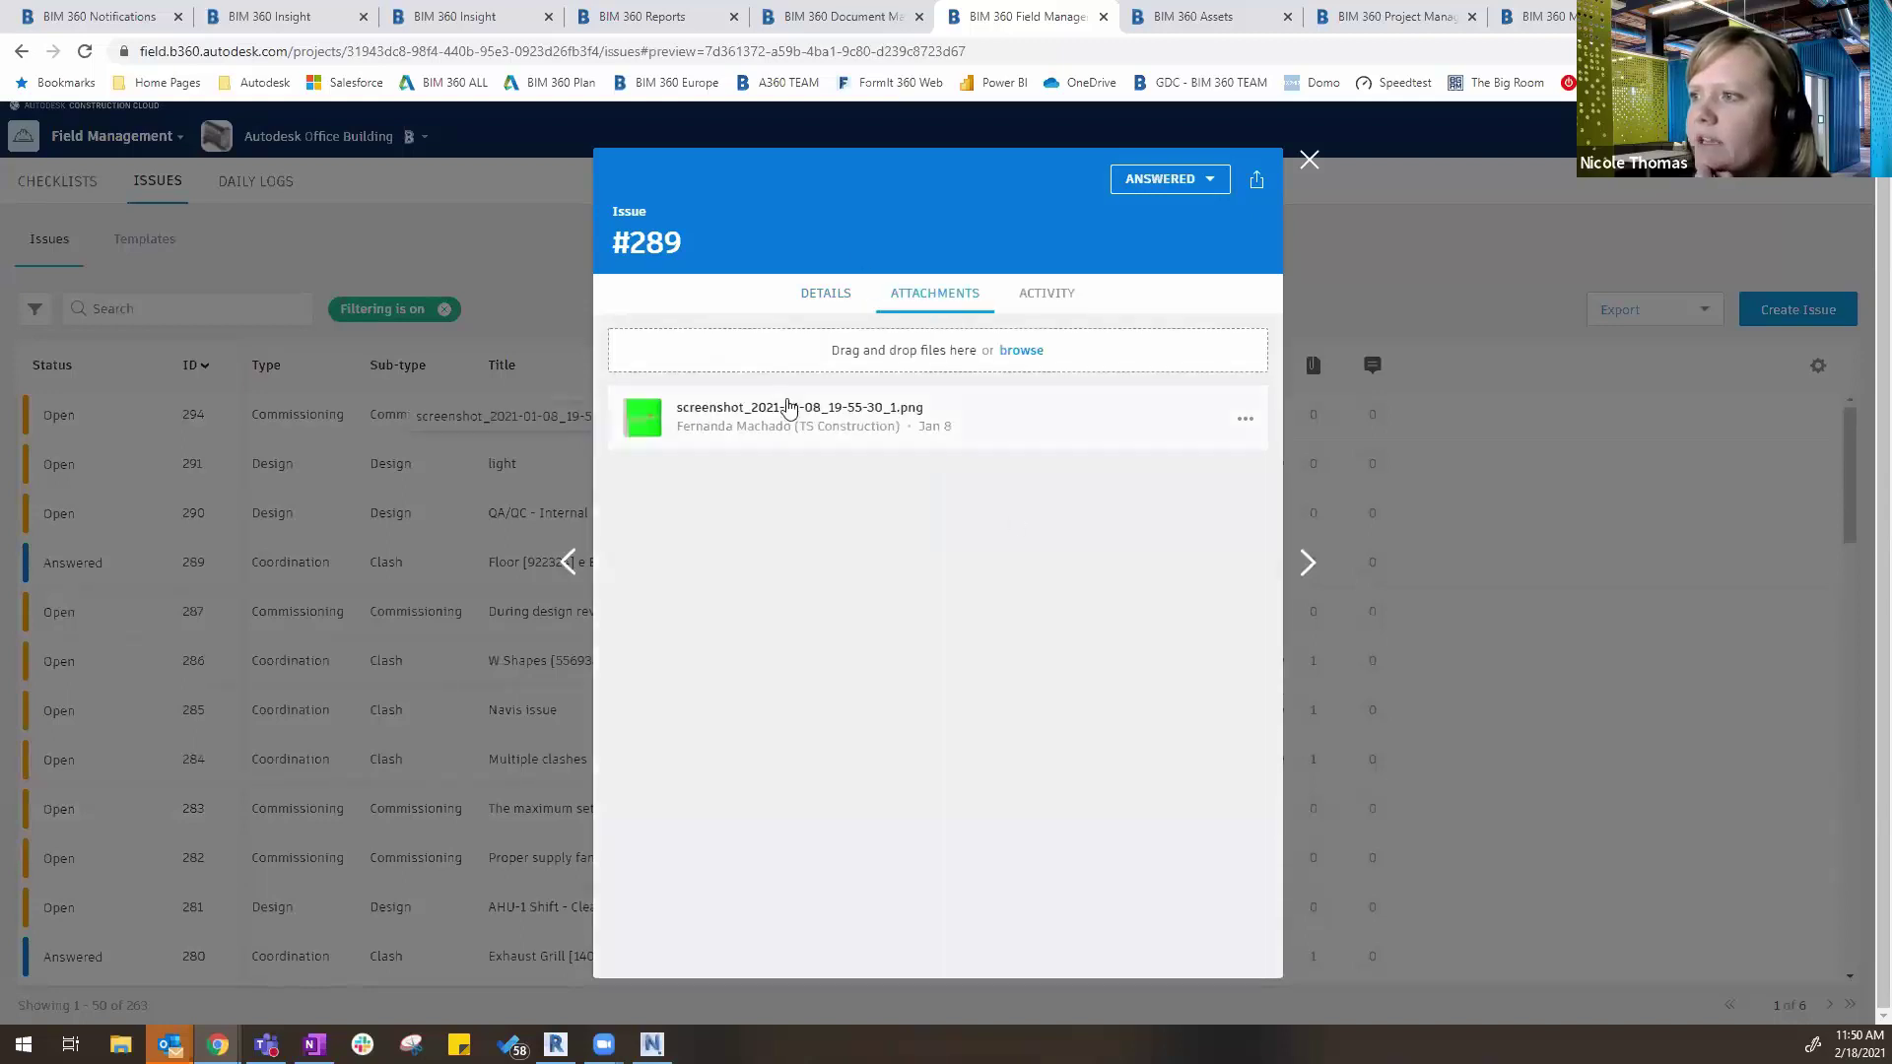
pyautogui.click(739, 410)
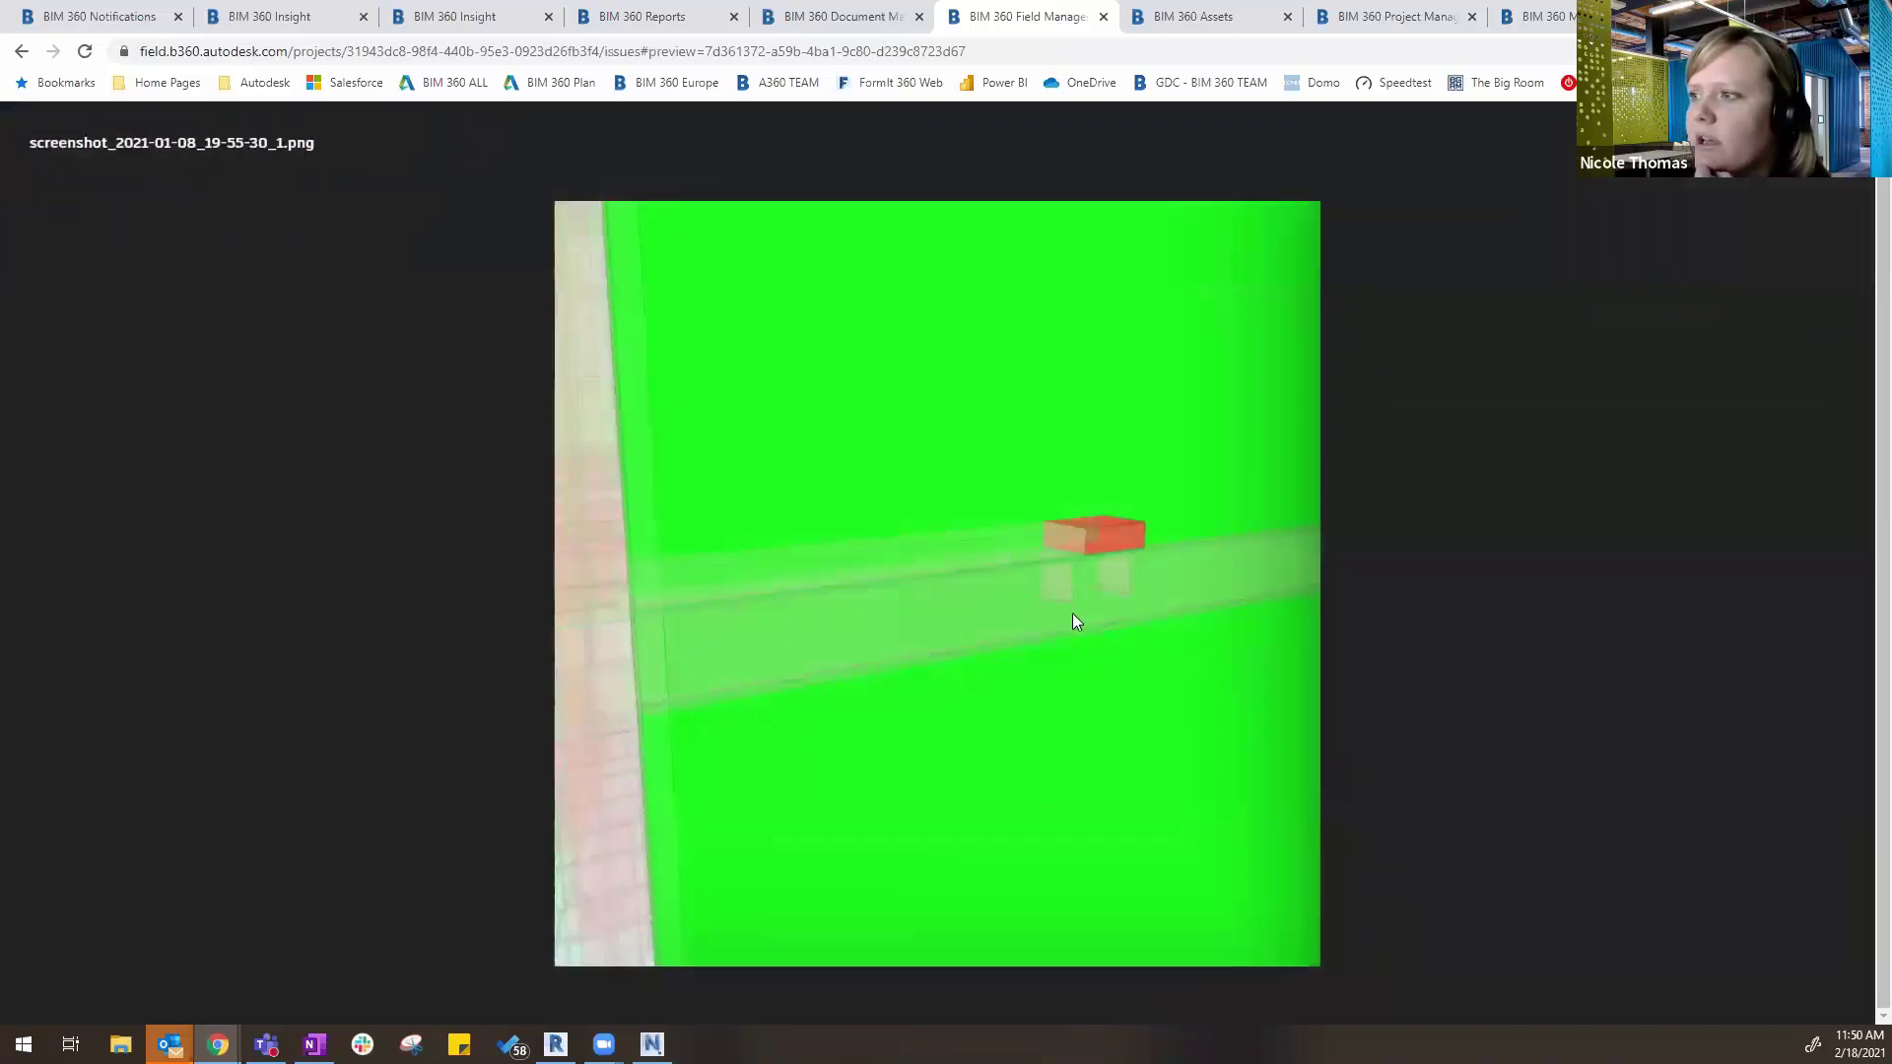
pyautogui.click(1768, 237)
pyautogui.click(1046, 295)
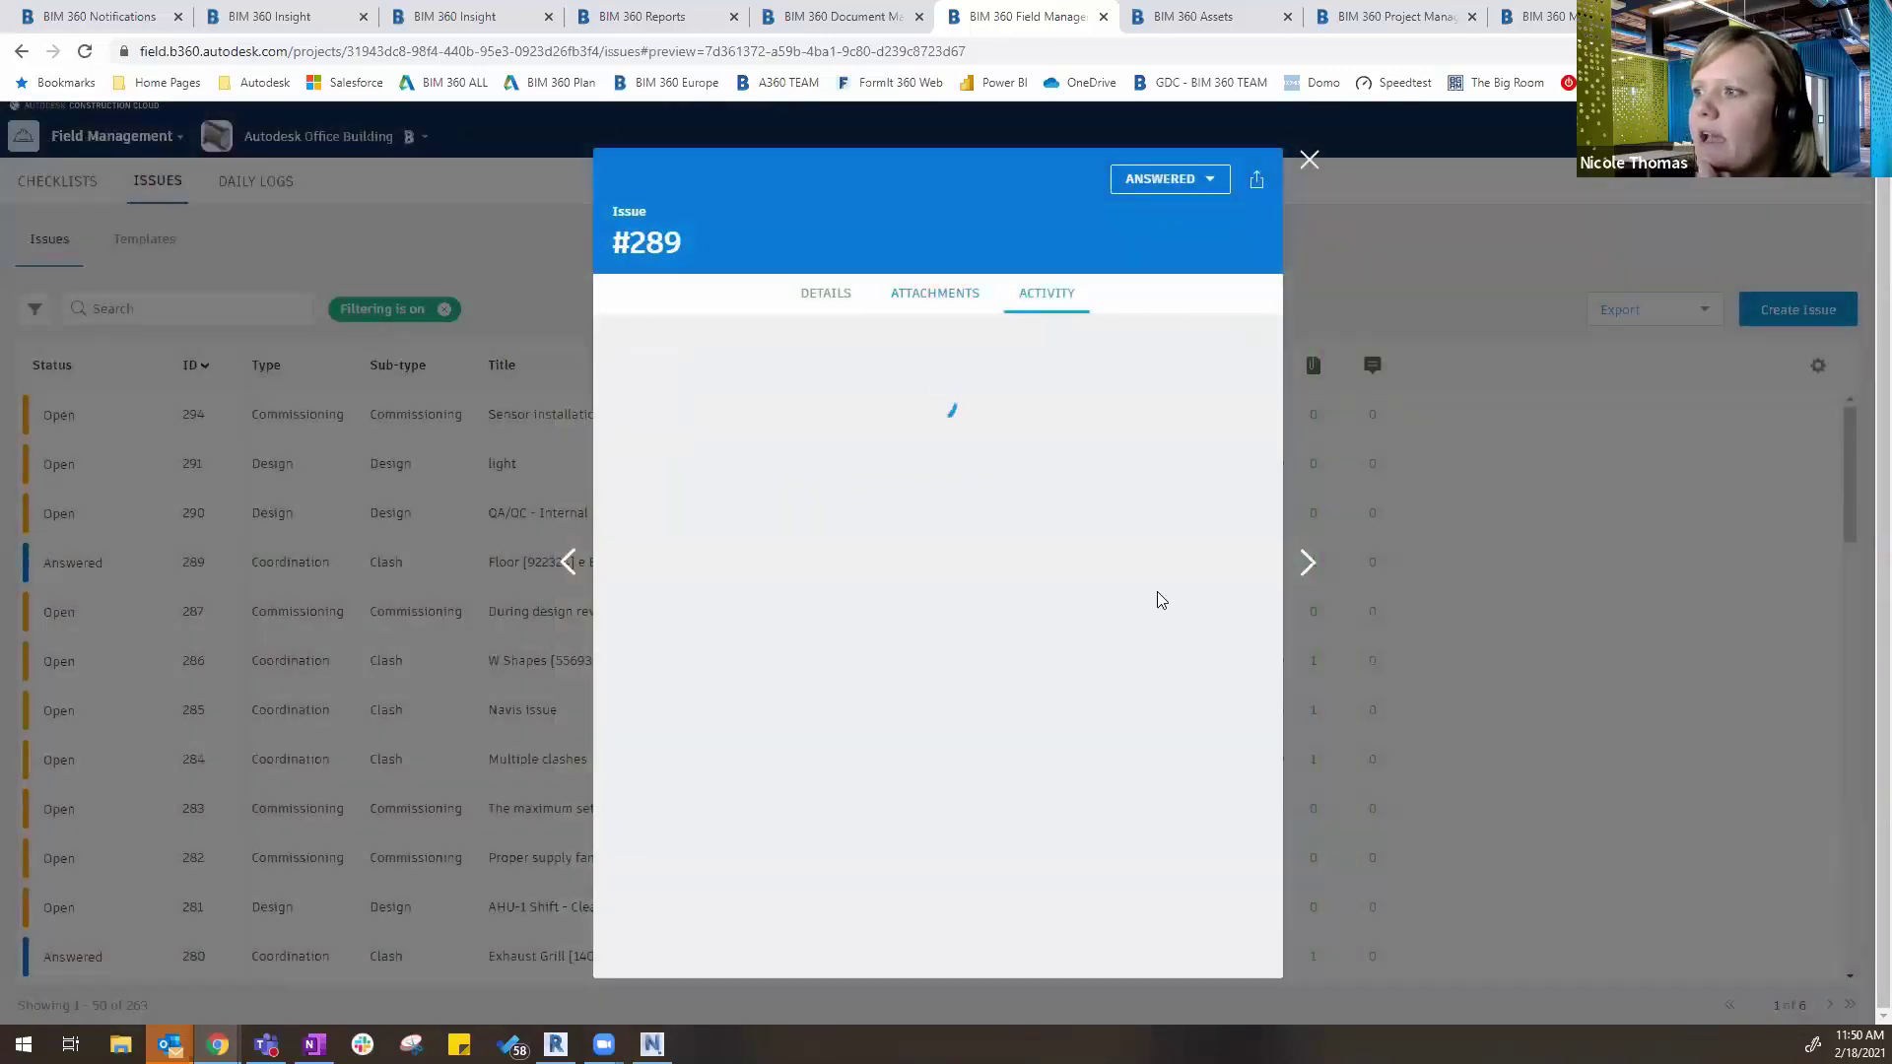
pyautogui.scroll(2, 1101, 618)
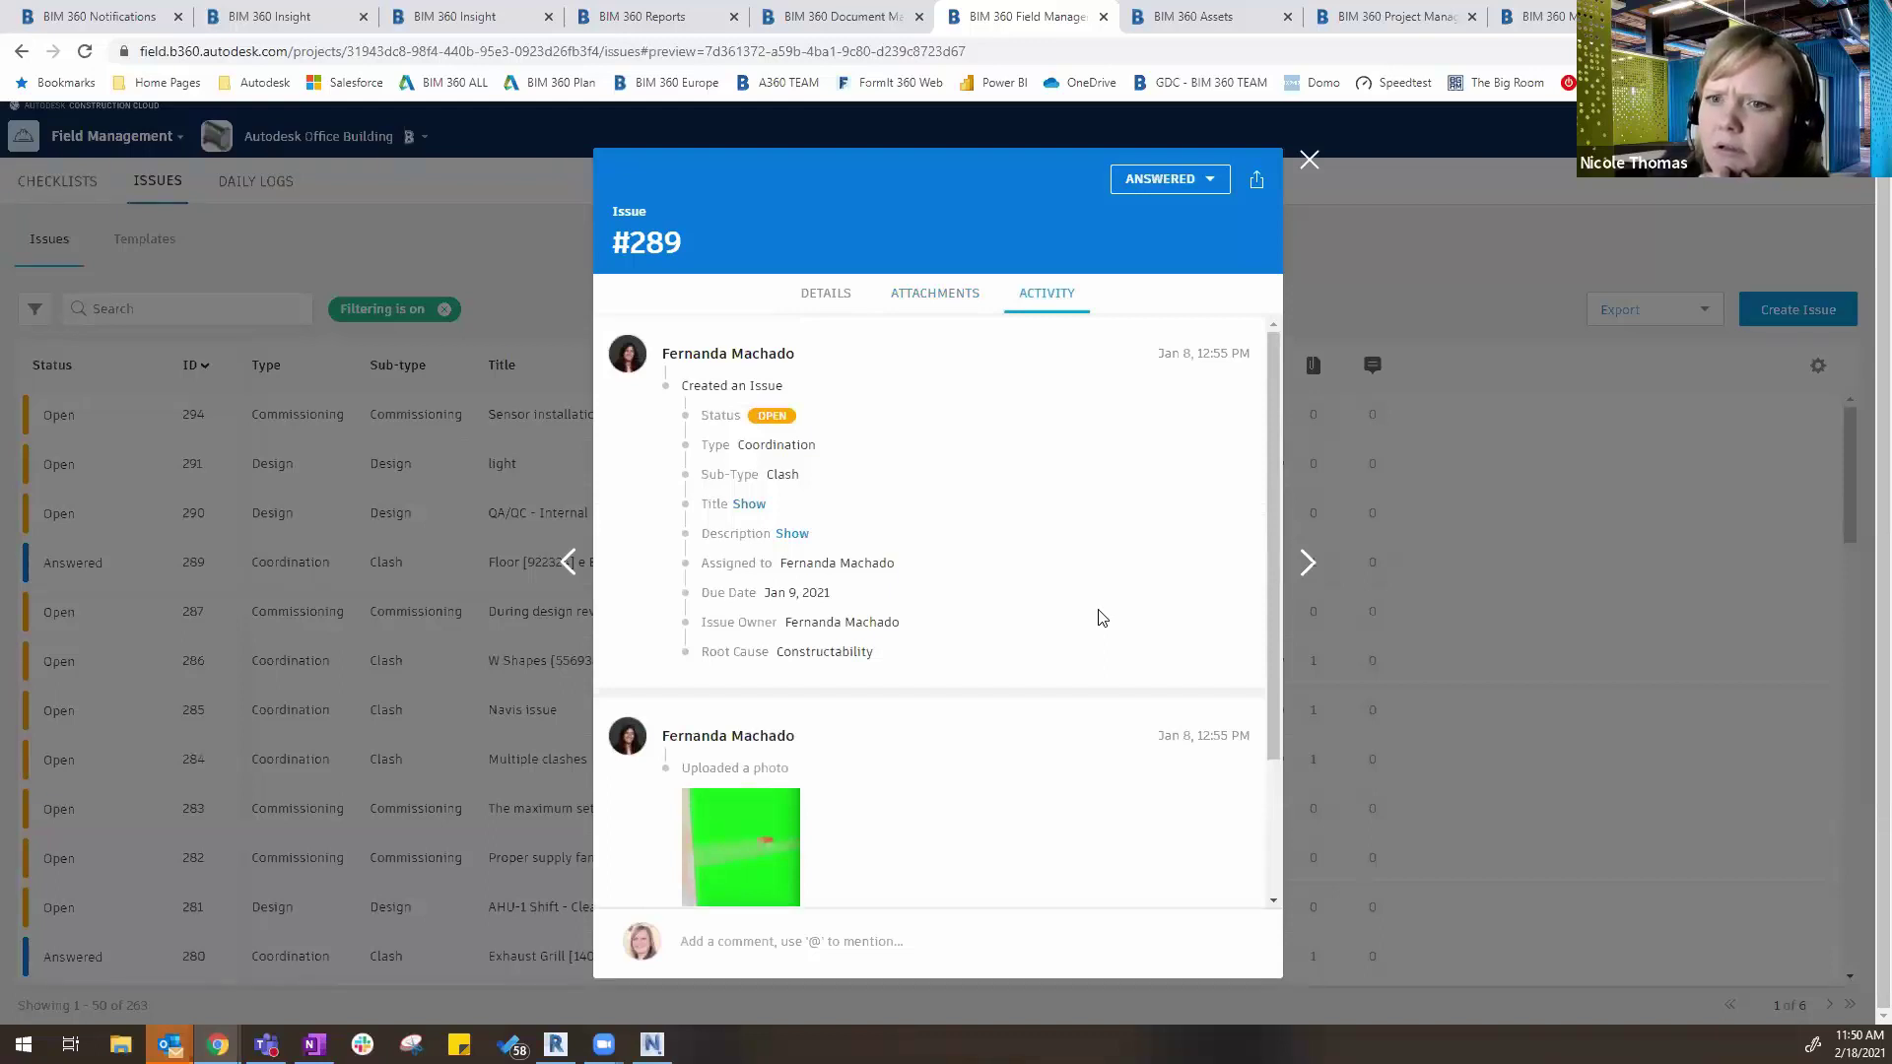
pyautogui.scroll(-2, 1101, 618)
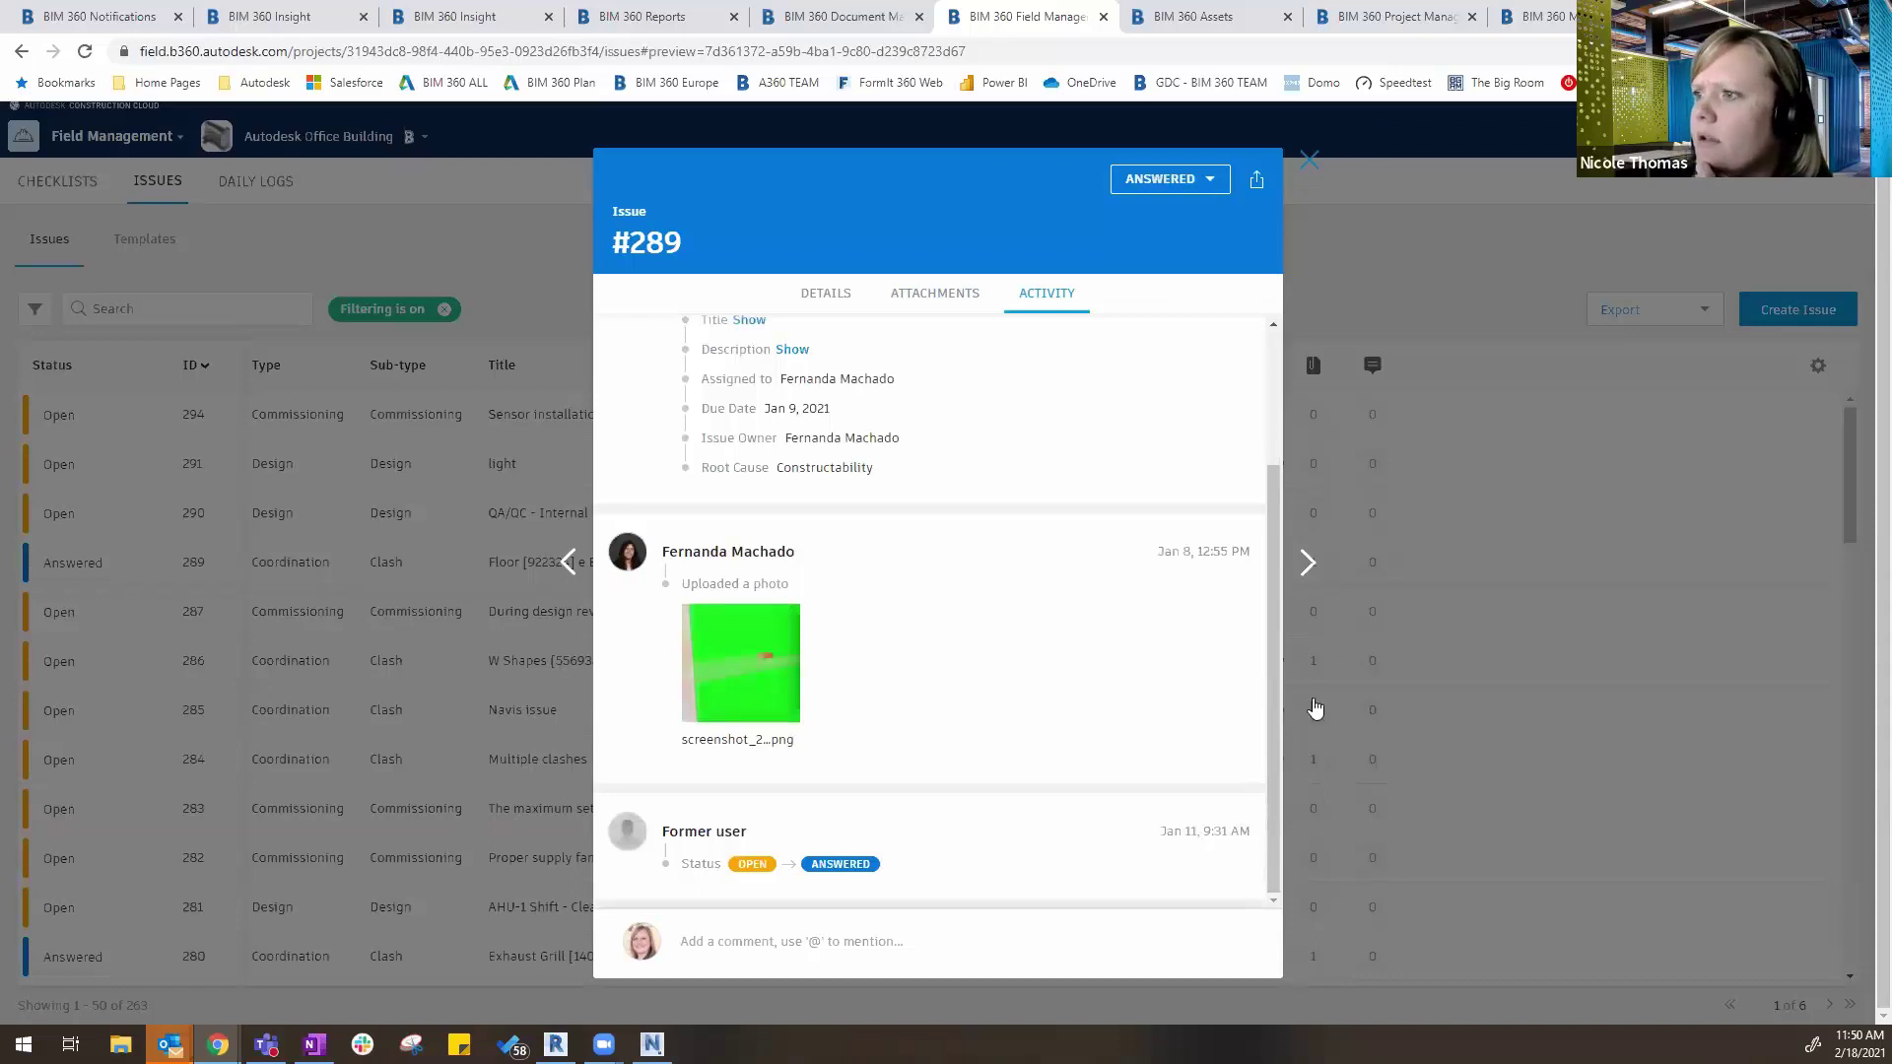
pyautogui.click(1315, 708)
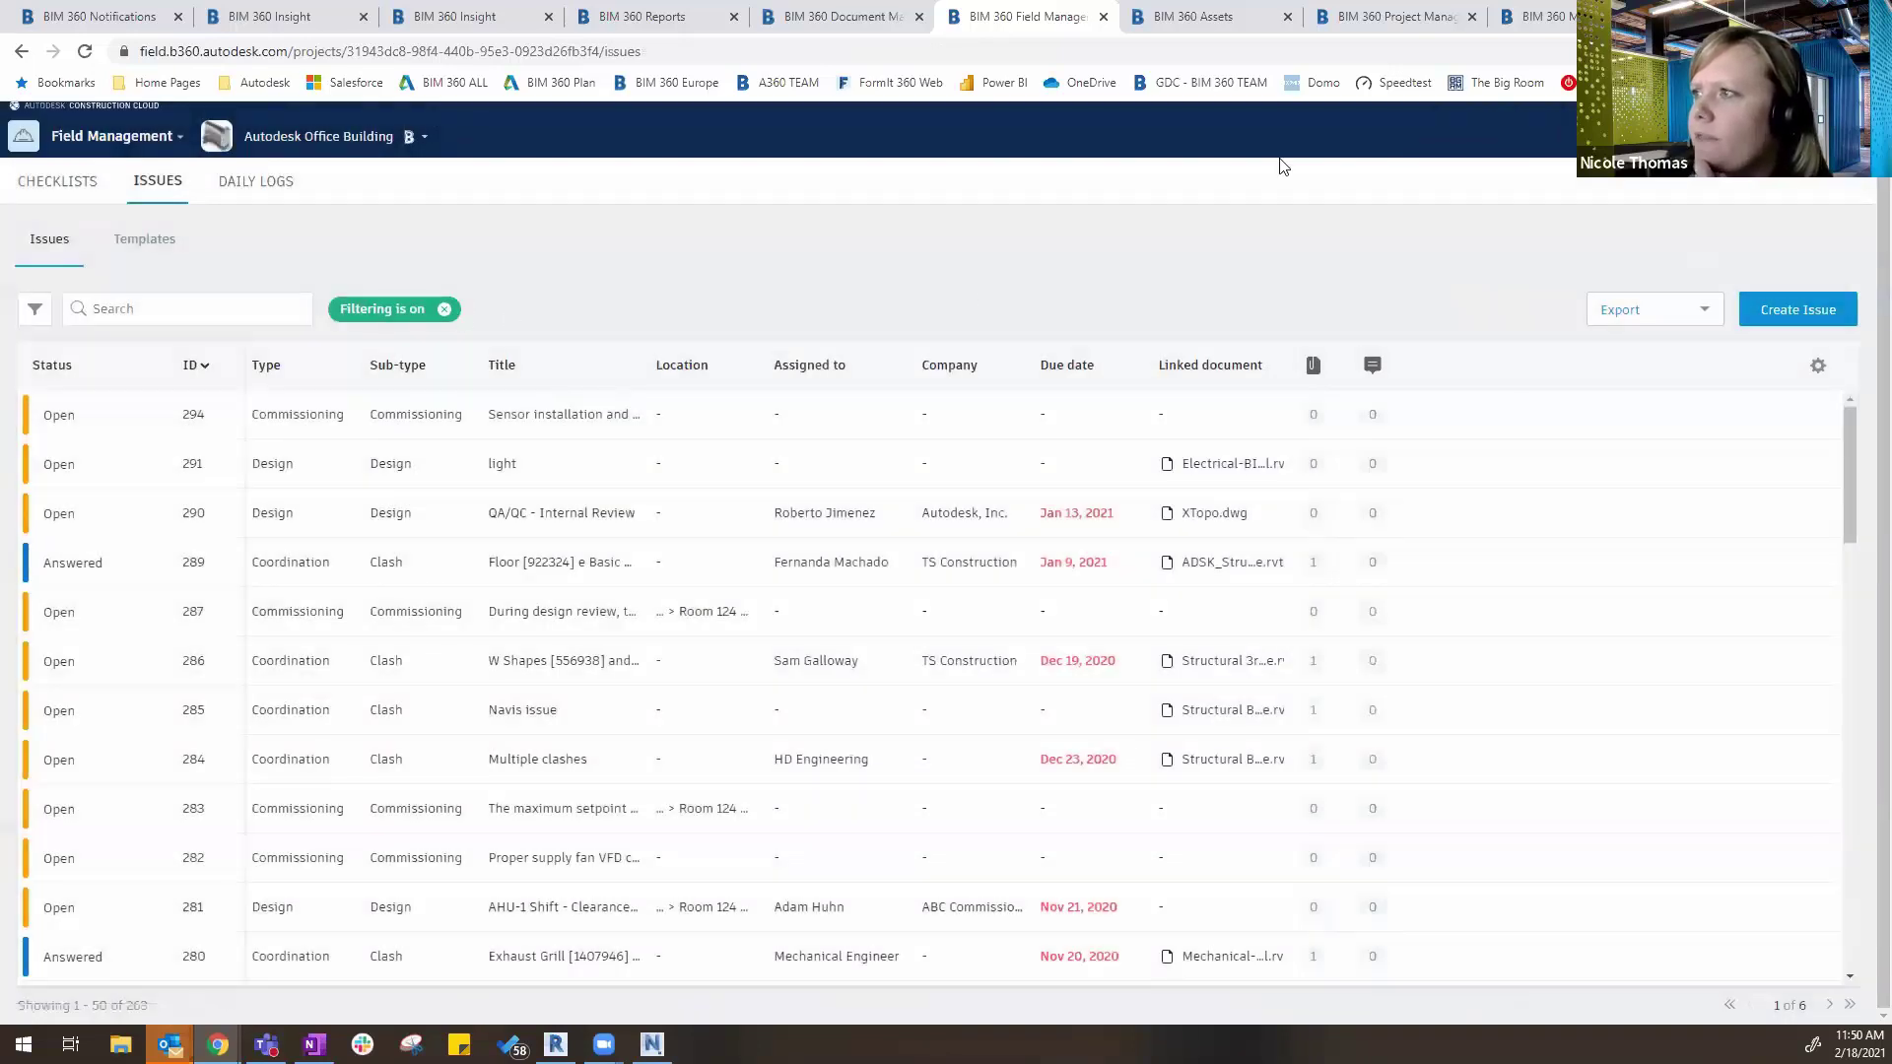
# Reopen checklist #28 from the Checklists list and open its linked asset 904341
pyautogui.click(59, 183)
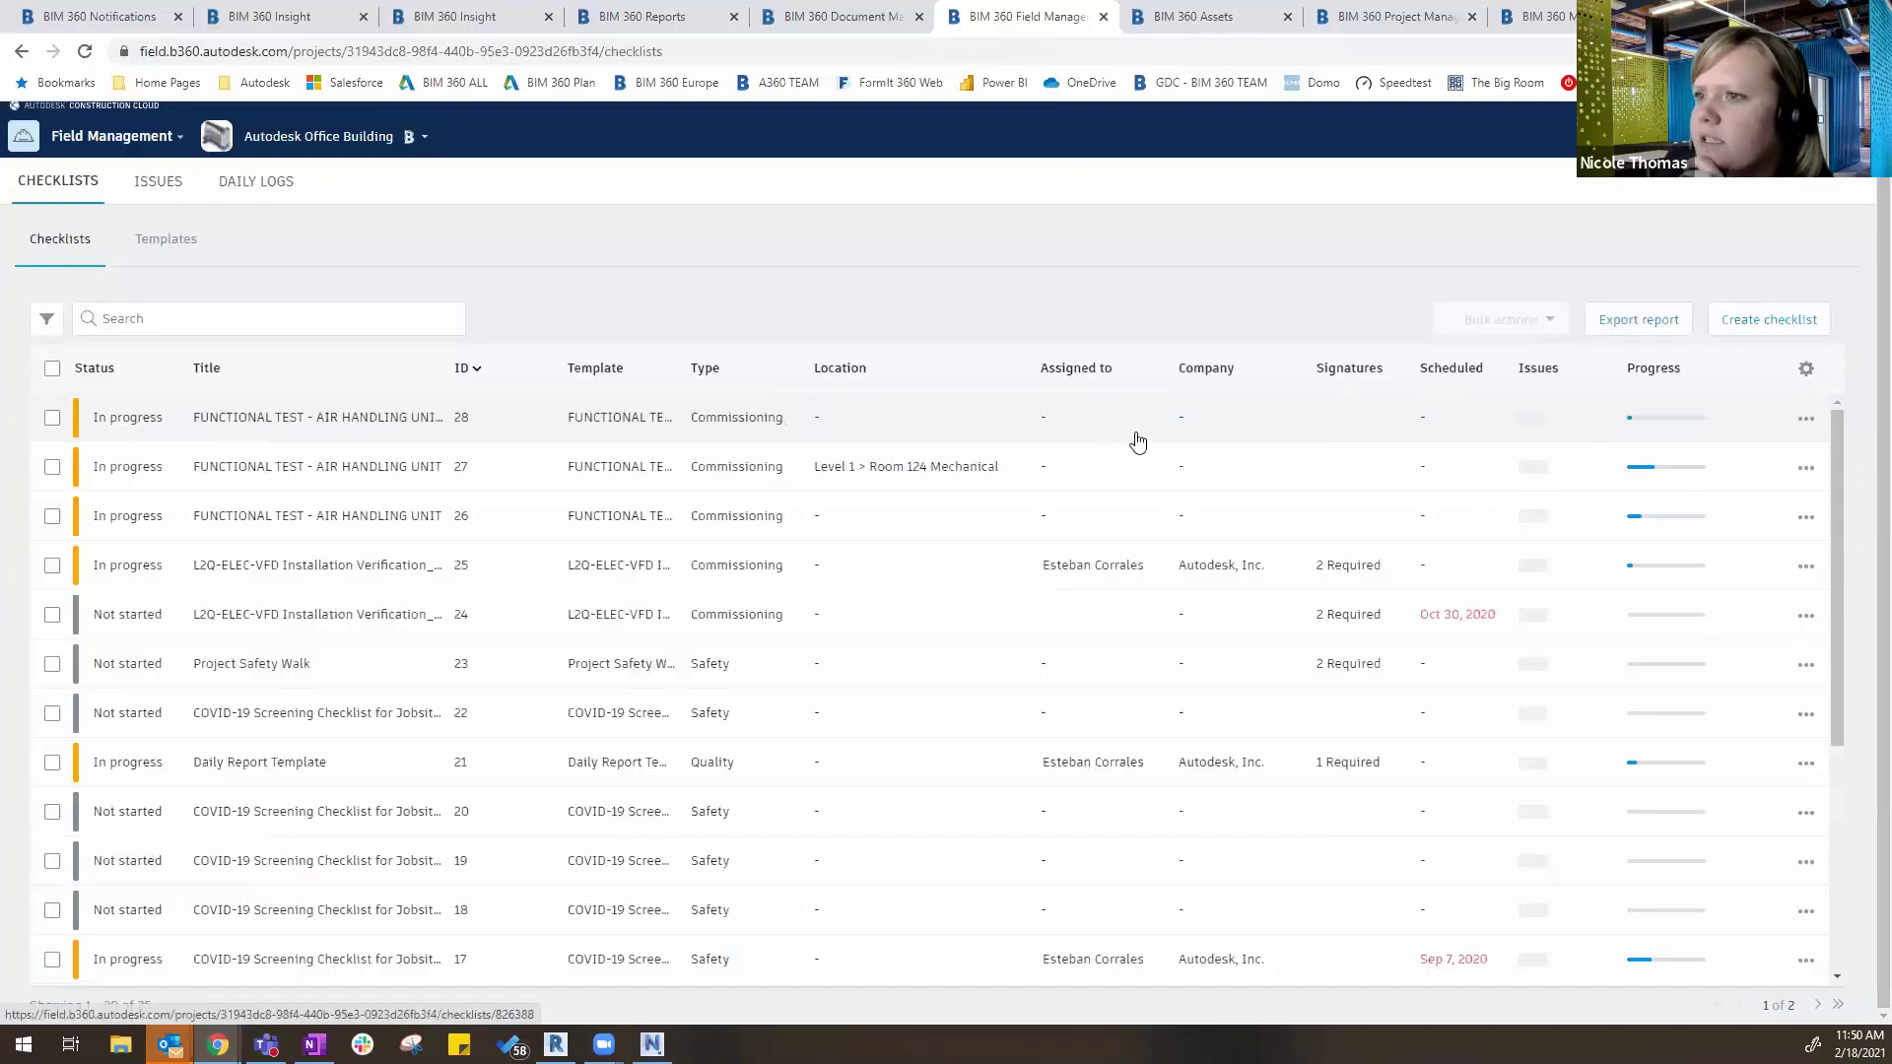
pyautogui.click(473, 426)
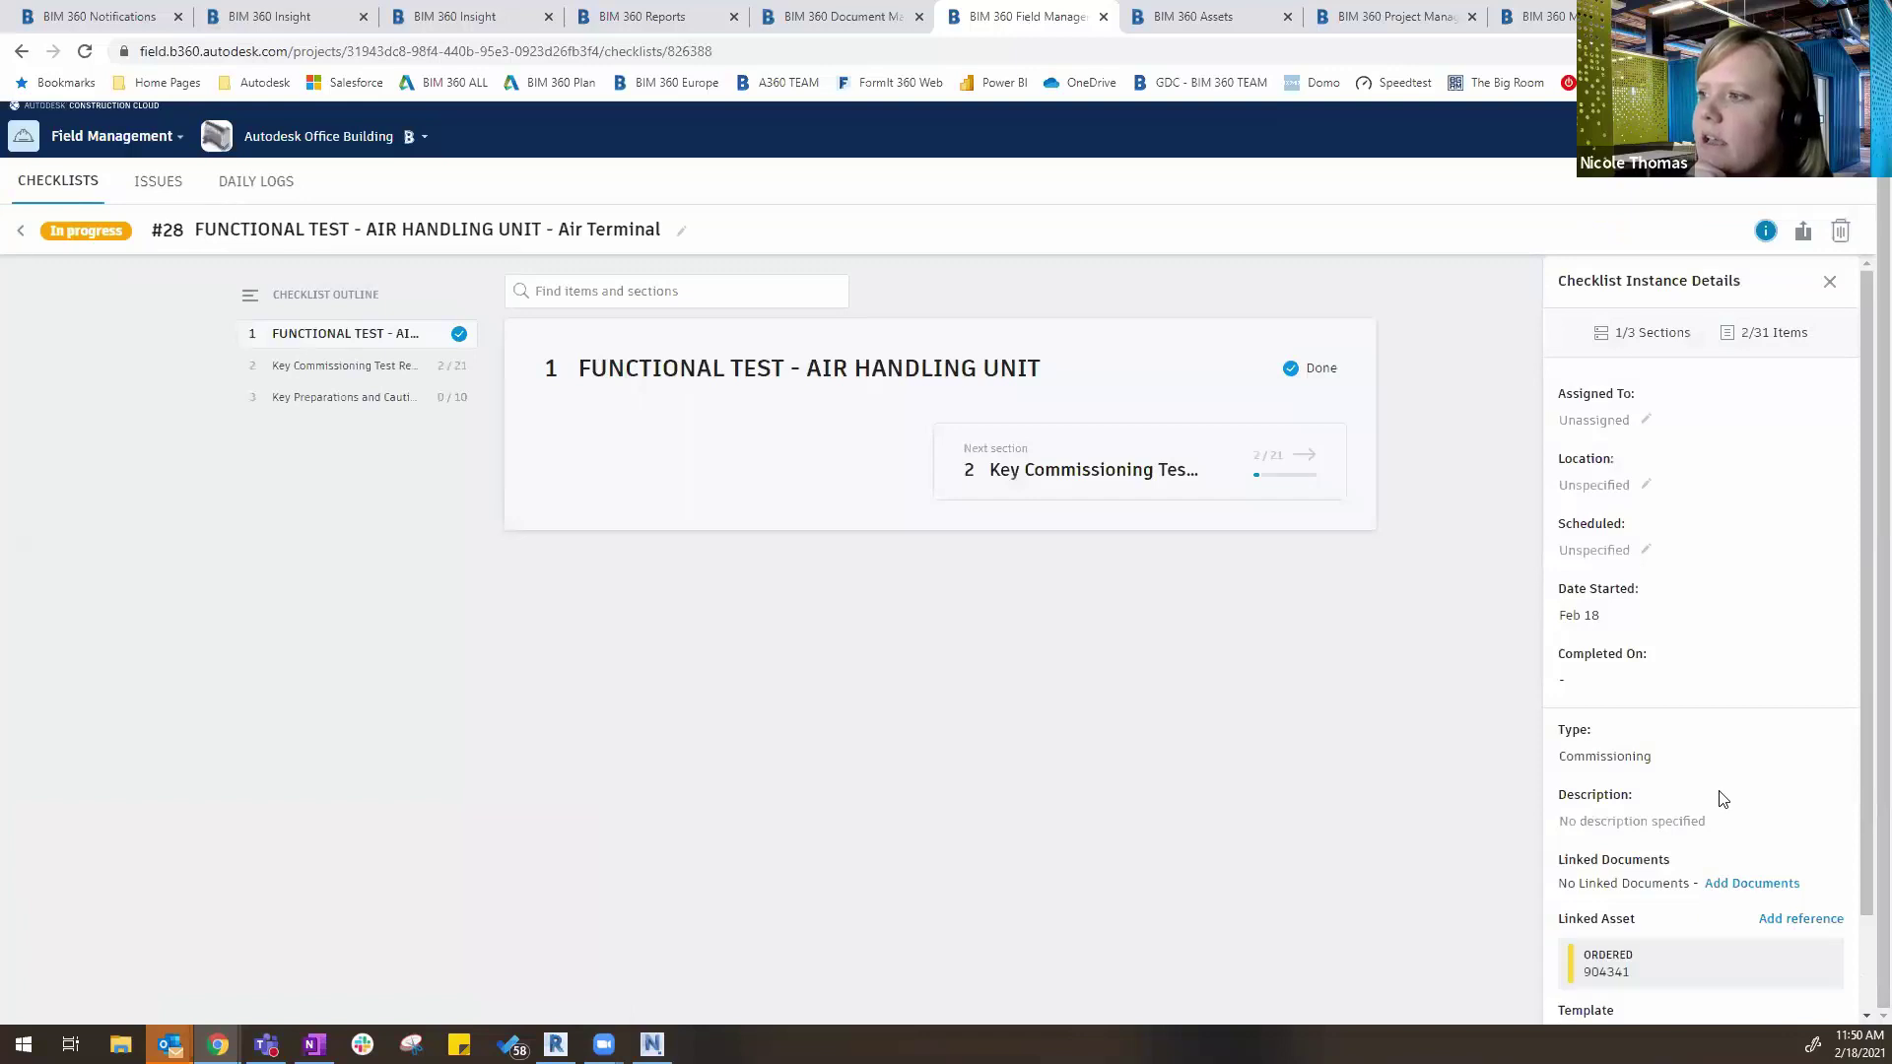
pyautogui.scroll(-2, 1722, 798)
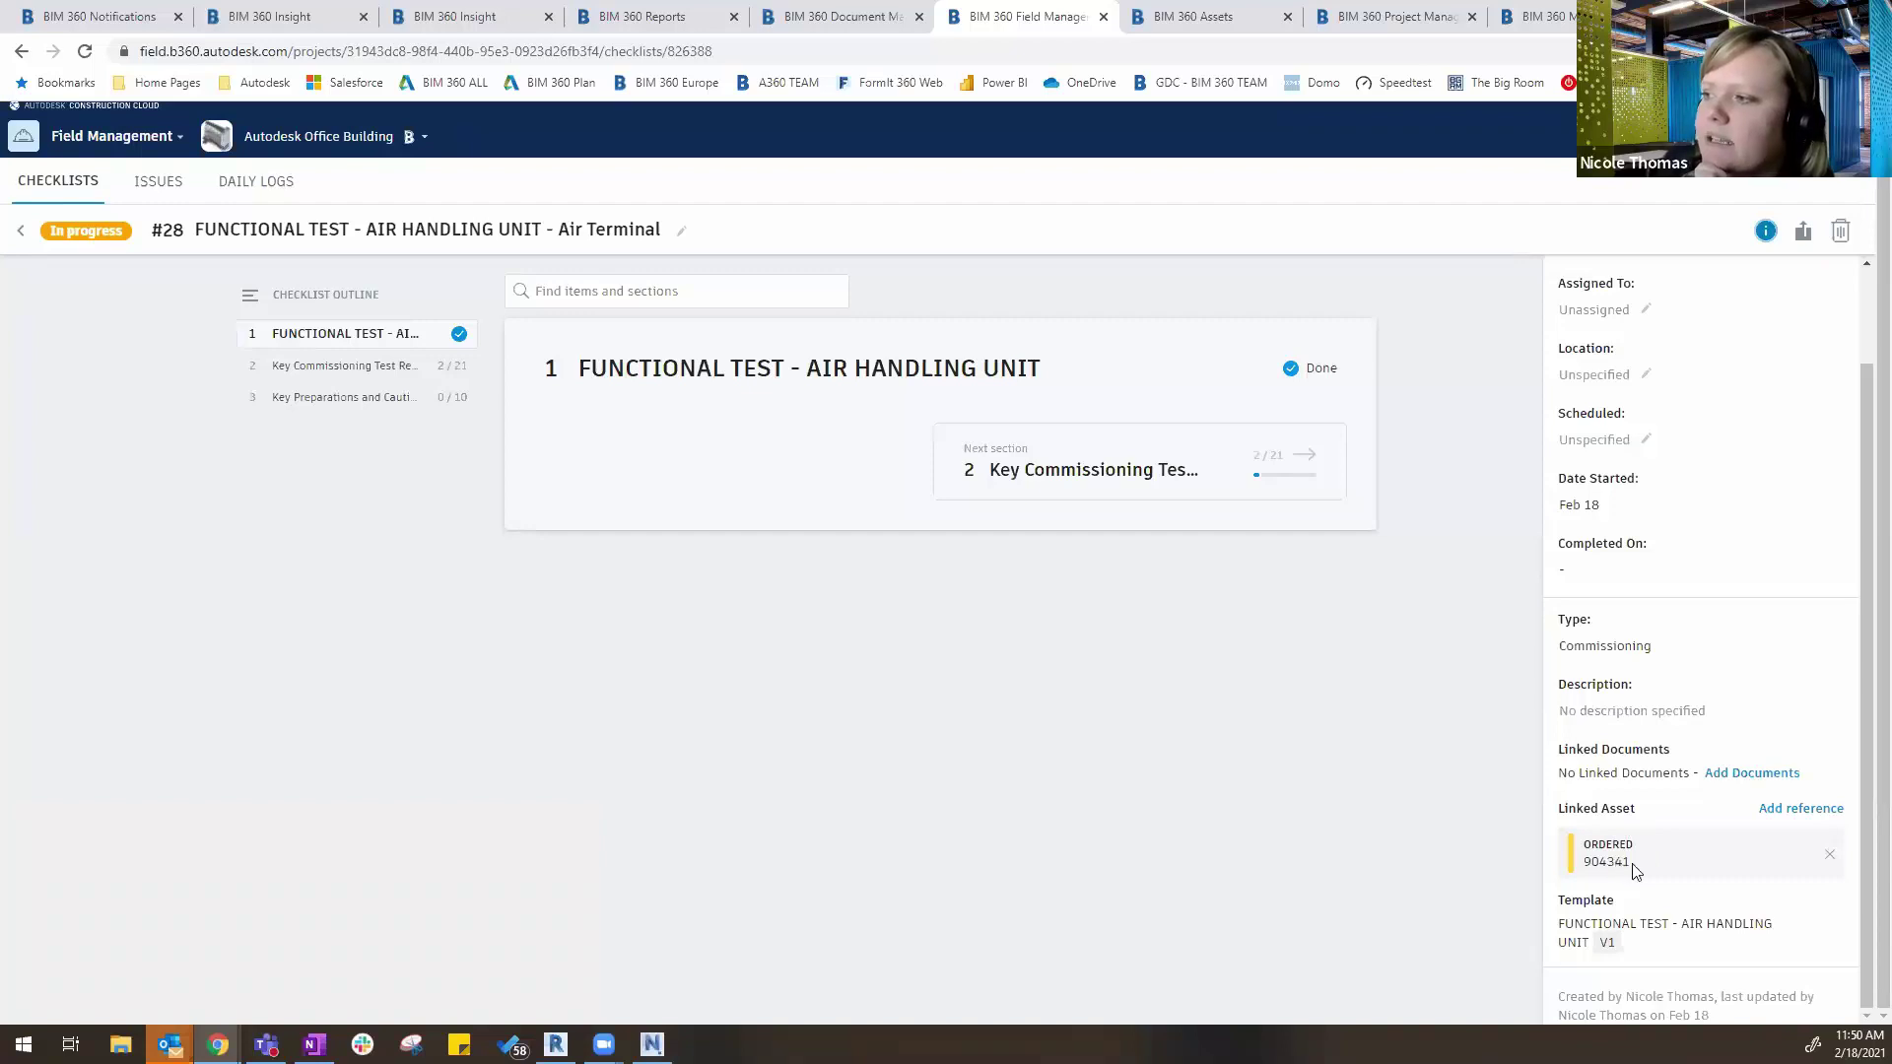
pyautogui.click(1621, 867)
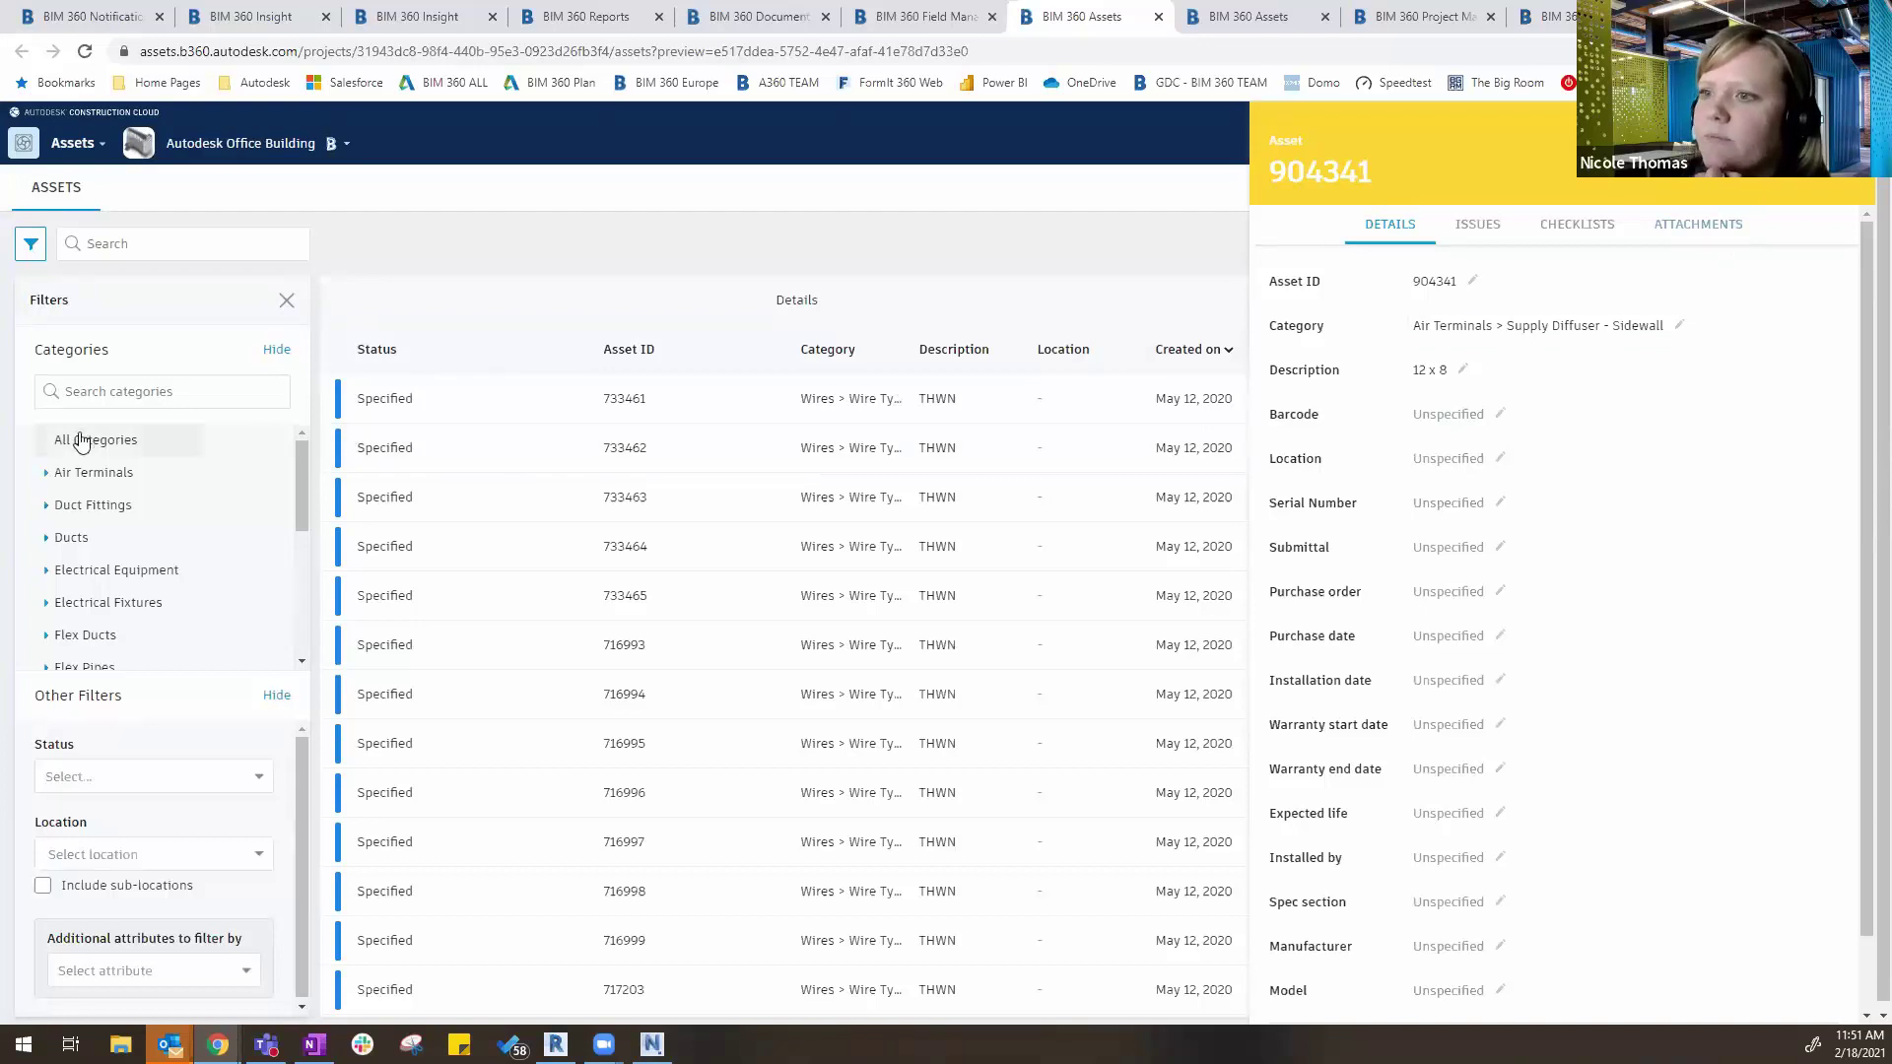
# Set the status of asset 904341, a 12 x 8 sidewall supply diffuser, to Delivered
pyautogui.scroll(-3, 173, 600)
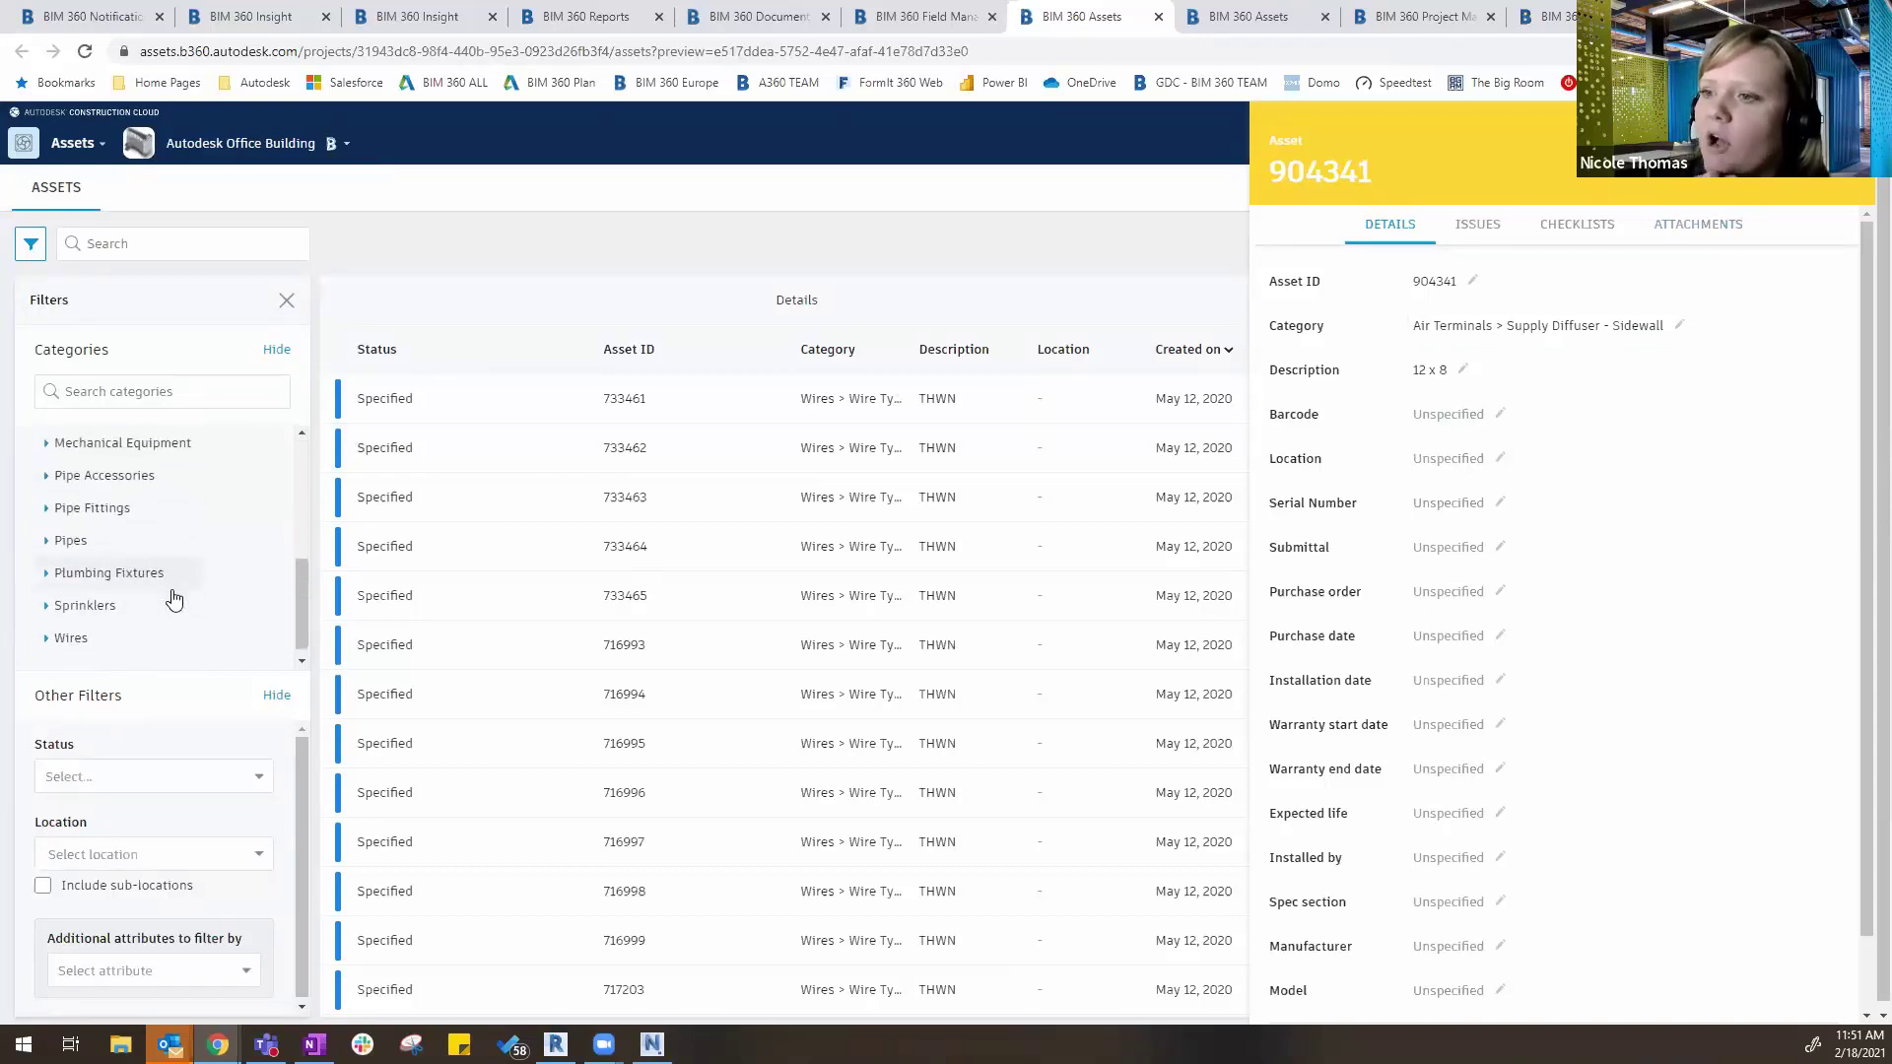
pyautogui.scroll(3, 172, 598)
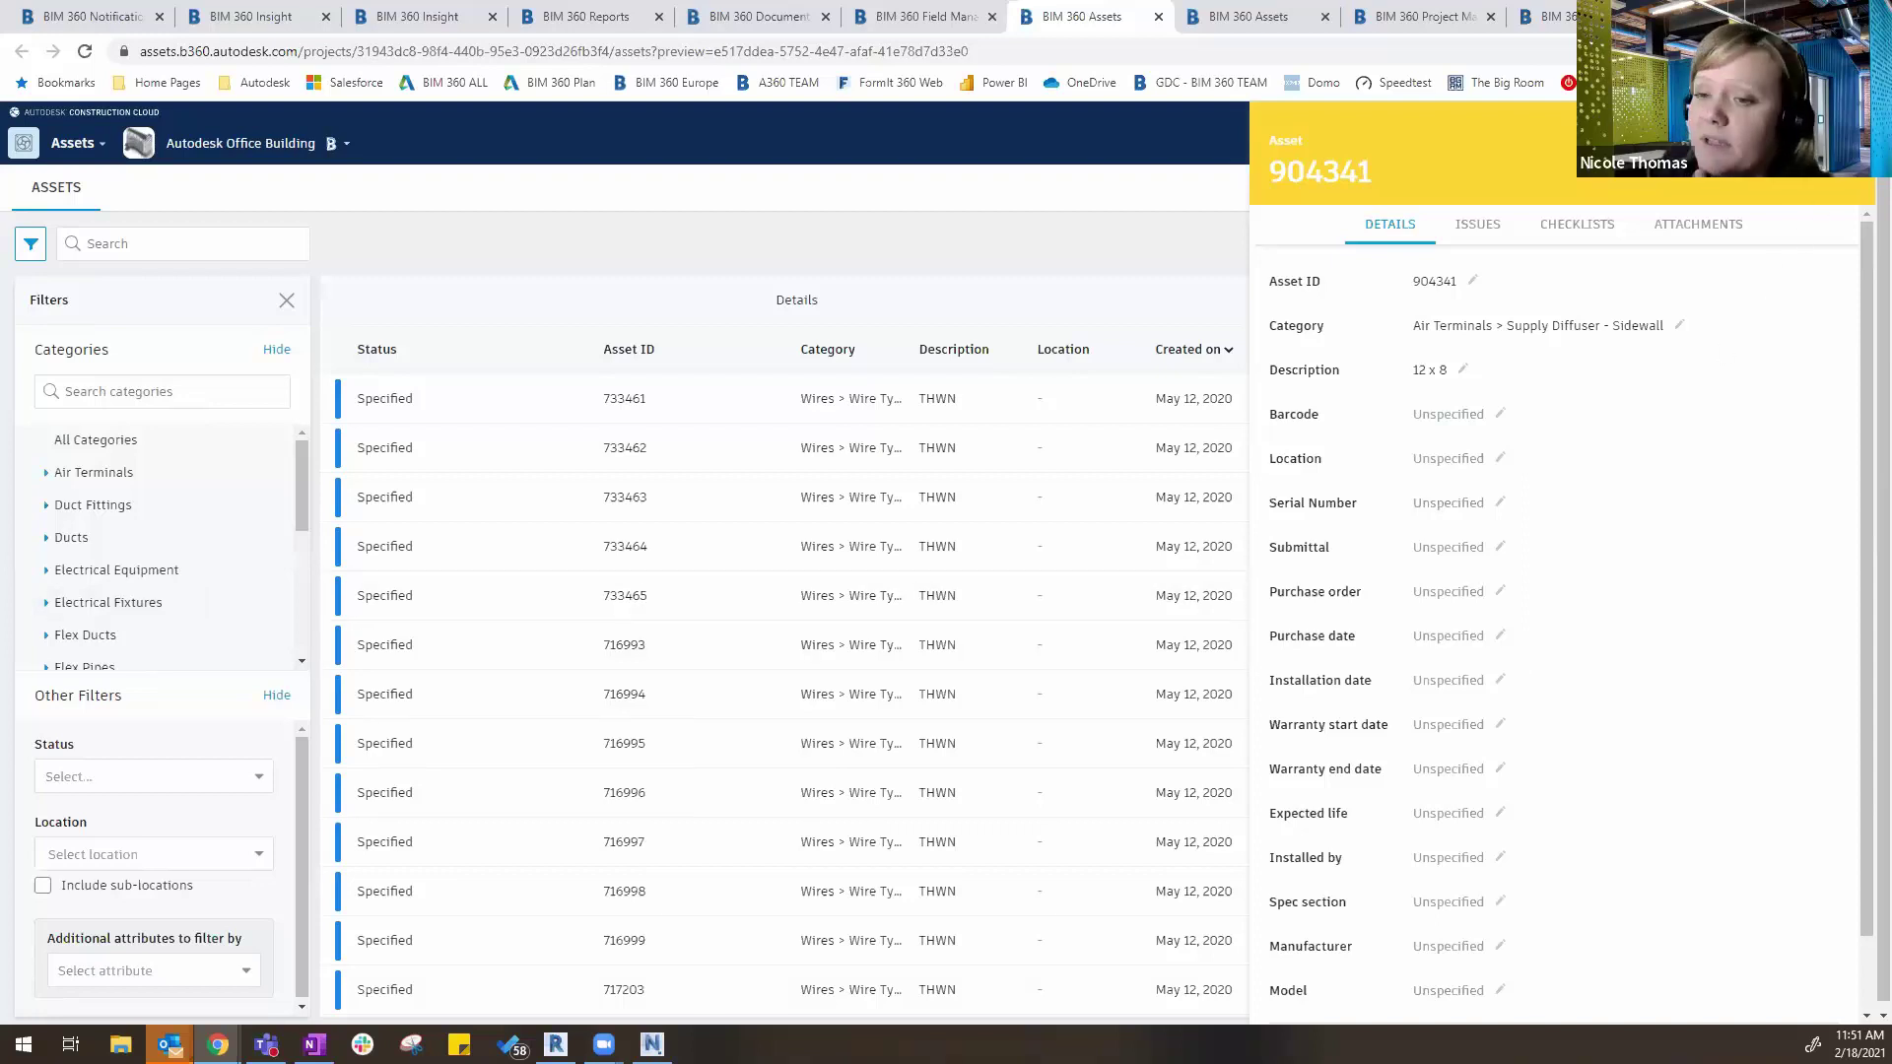
pyautogui.click(1695, 148)
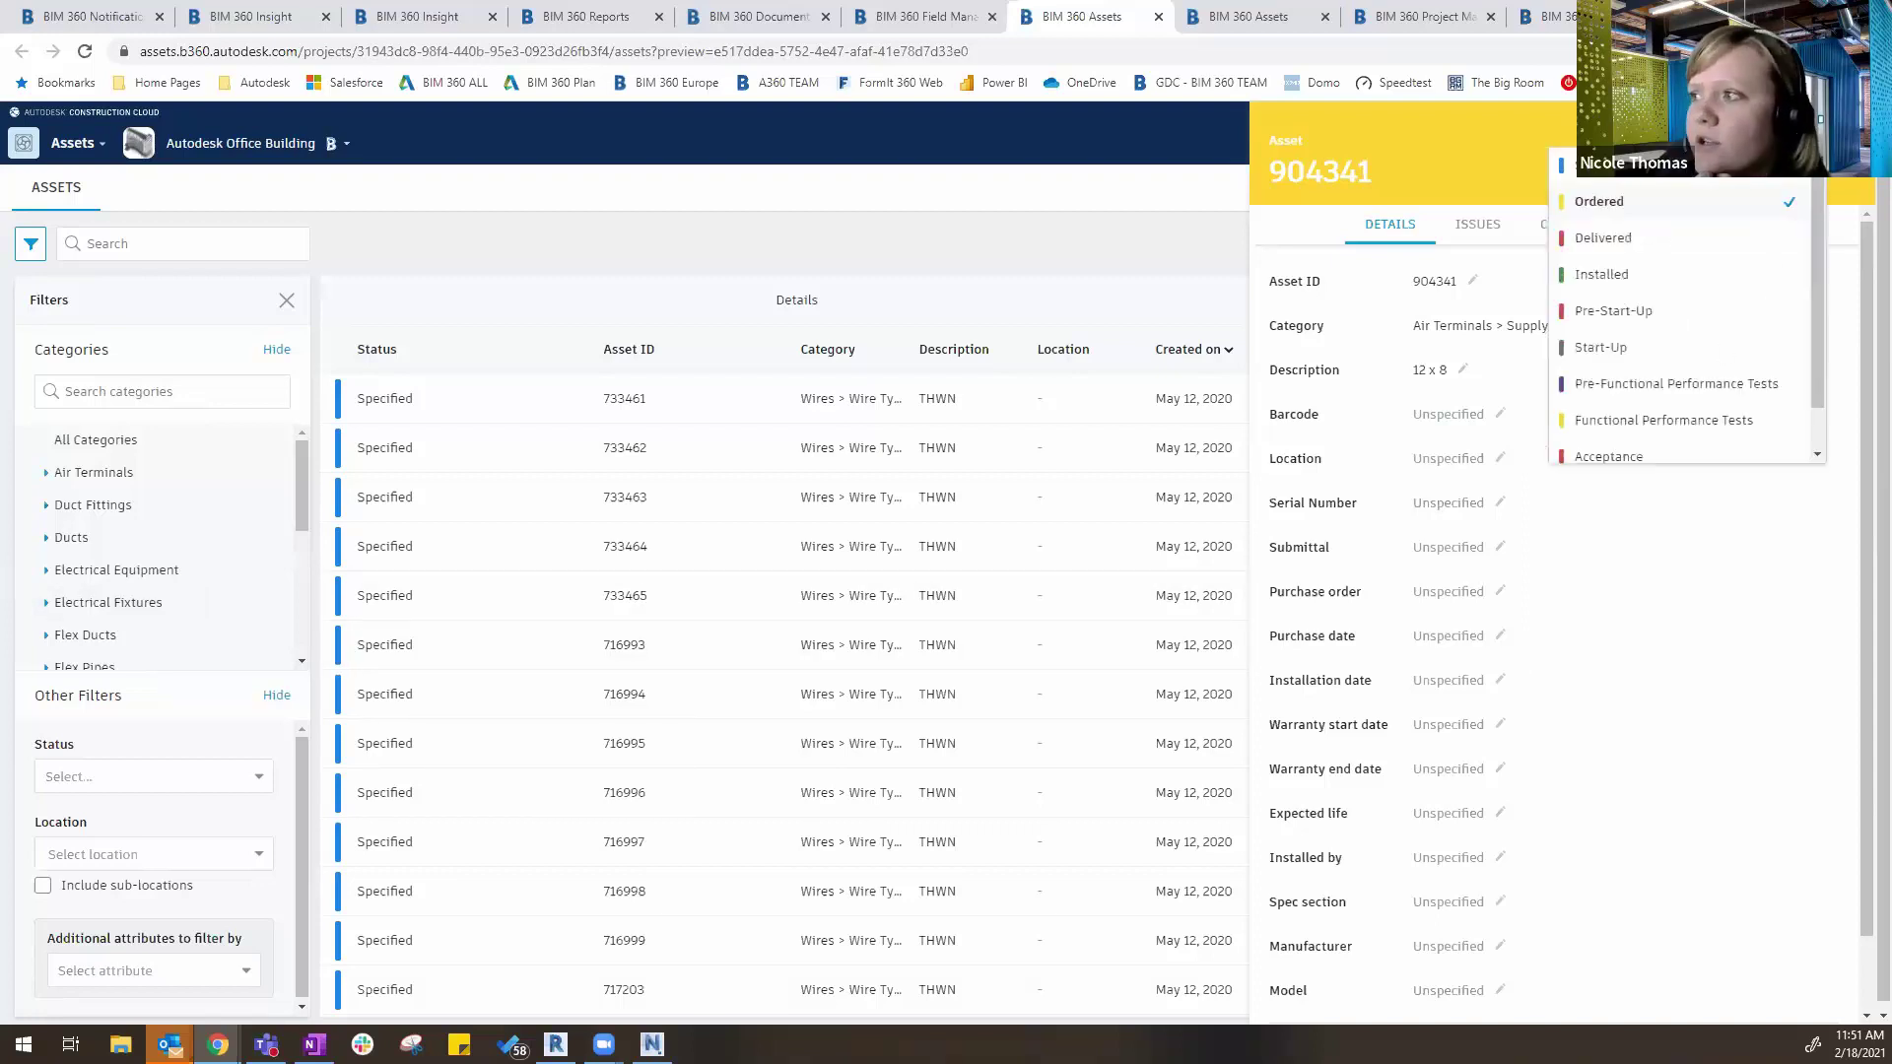
pyautogui.scroll(-1, 1693, 325)
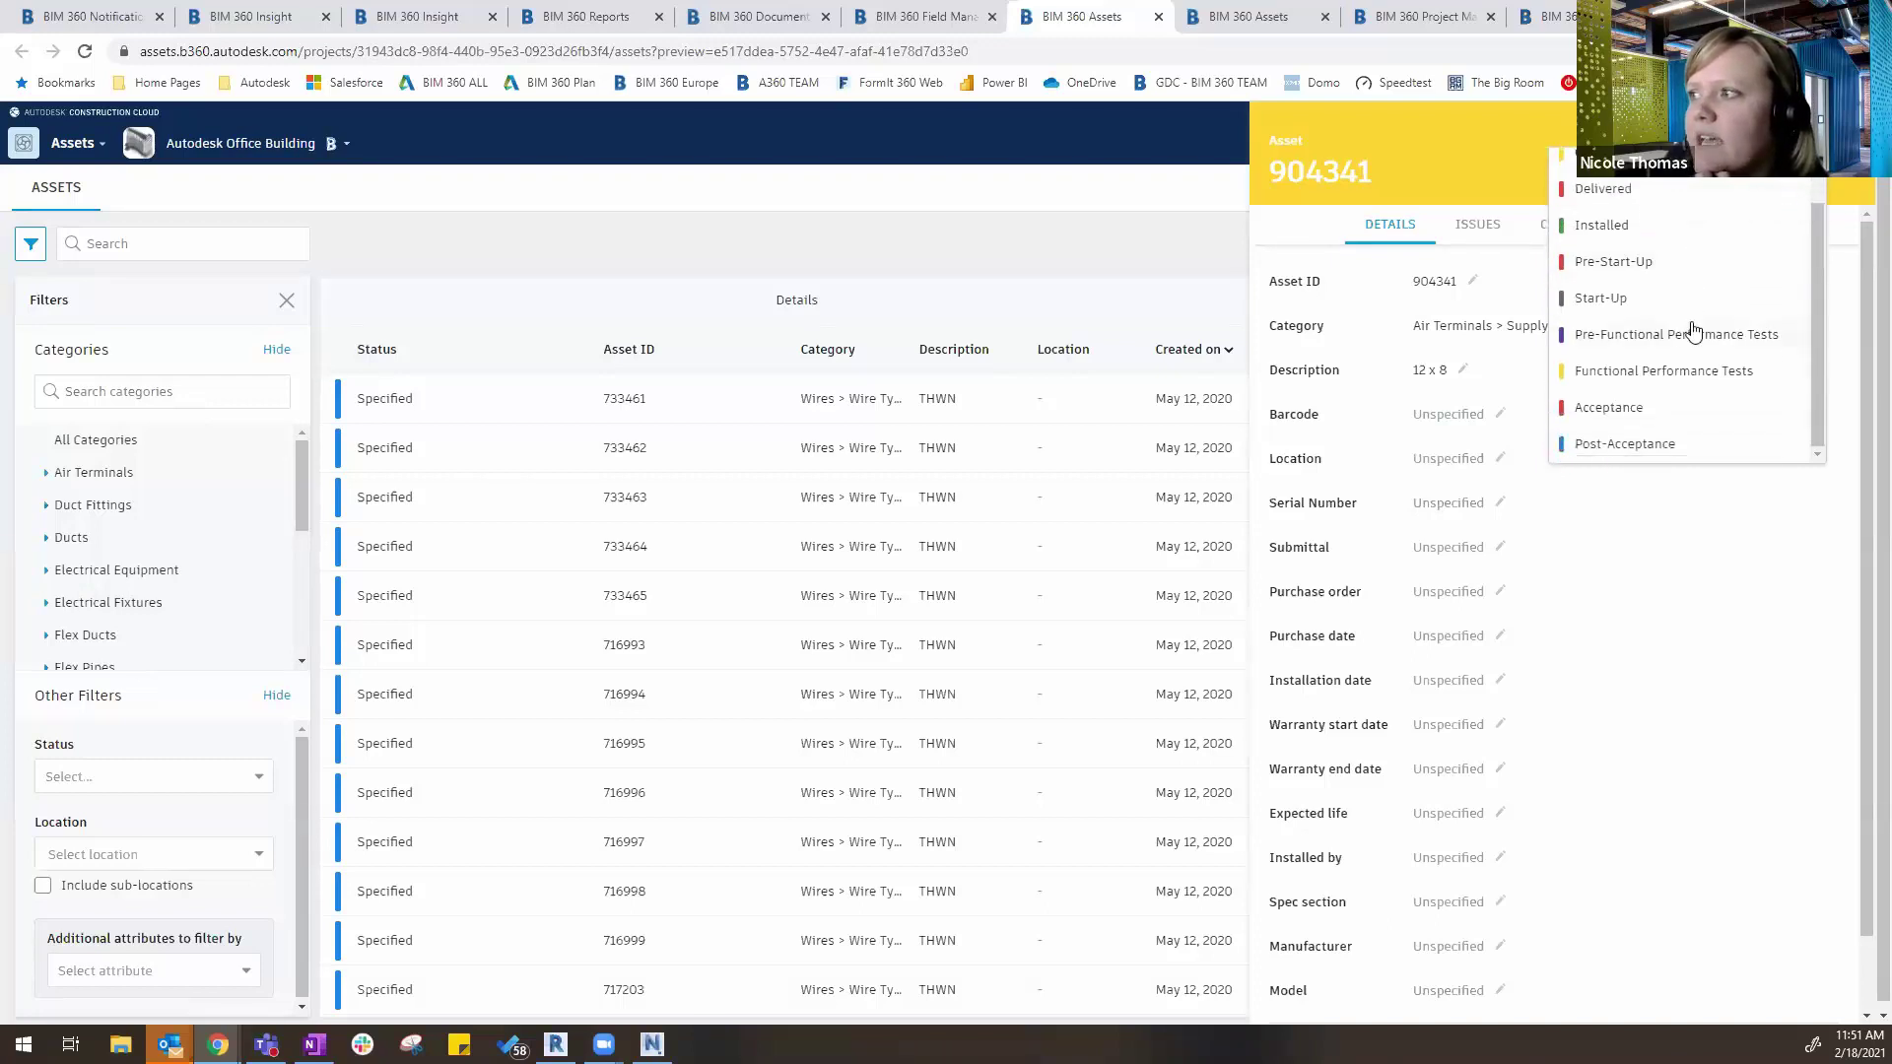
pyautogui.scroll(1, 1690, 335)
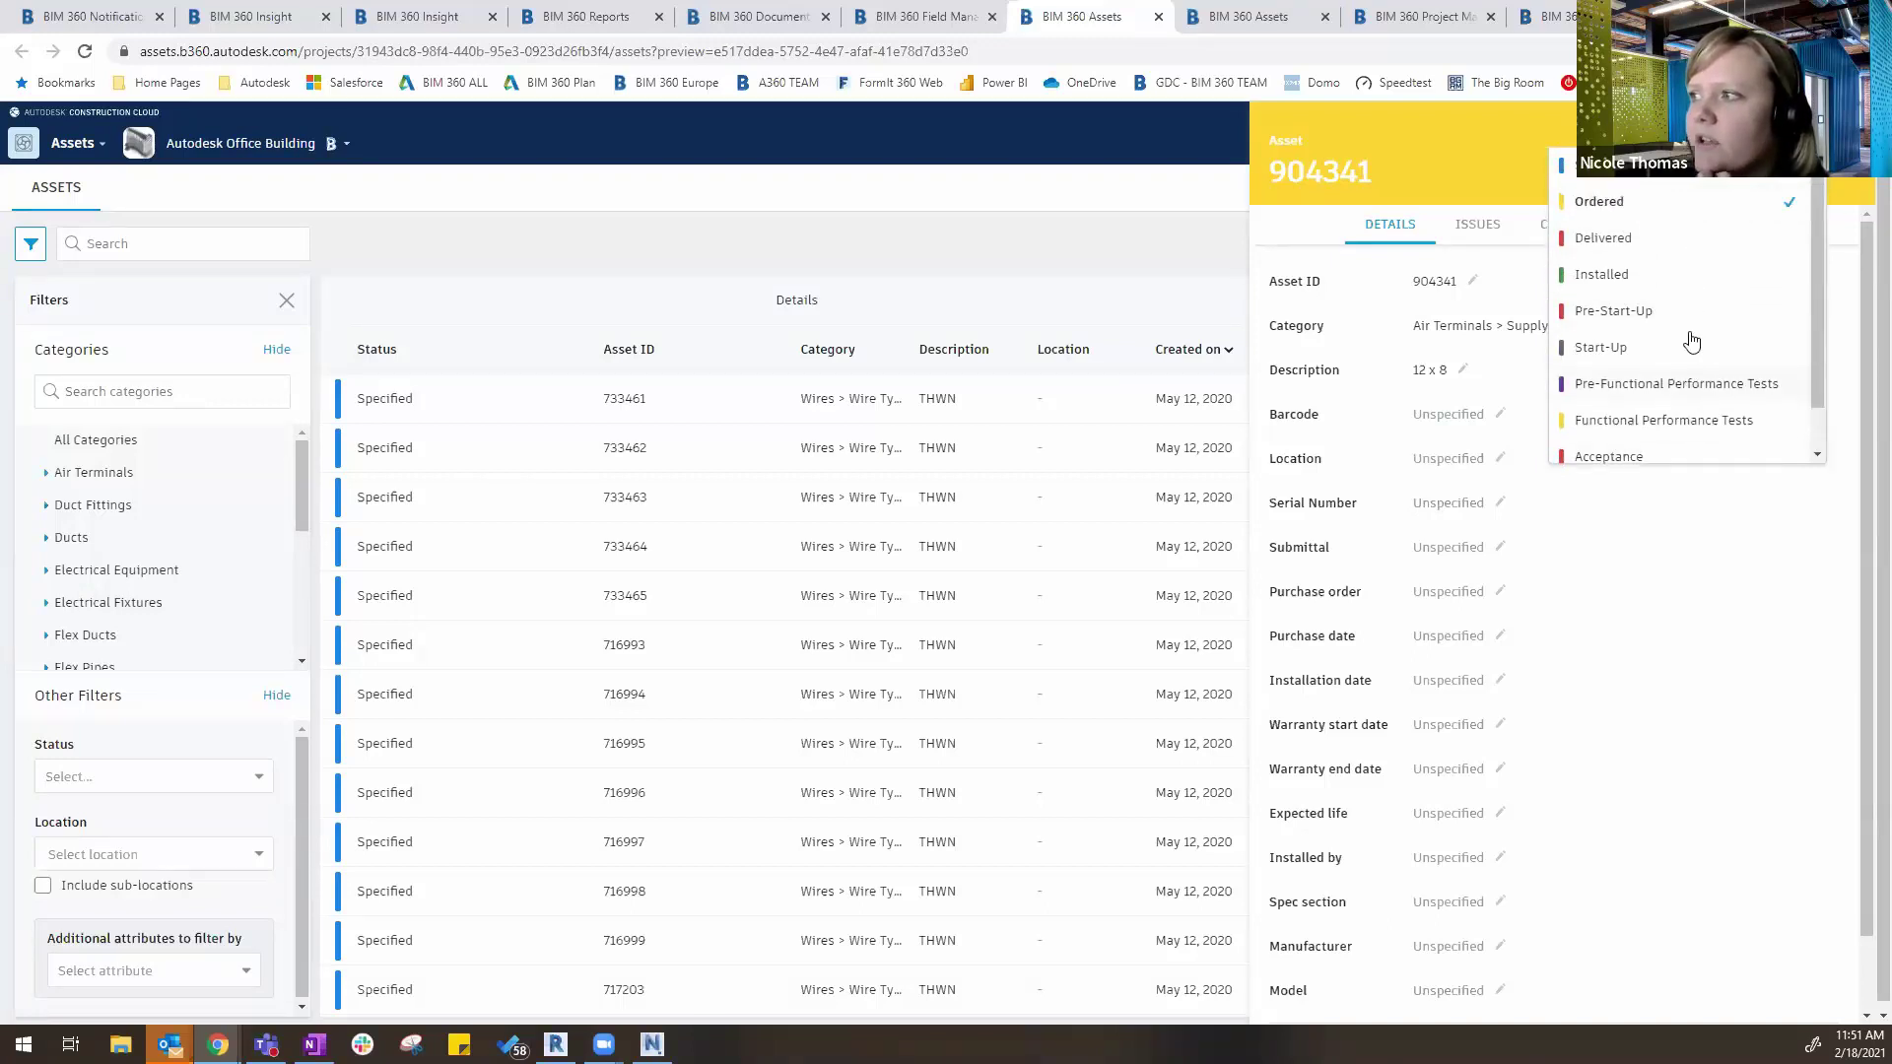
pyautogui.click(1641, 240)
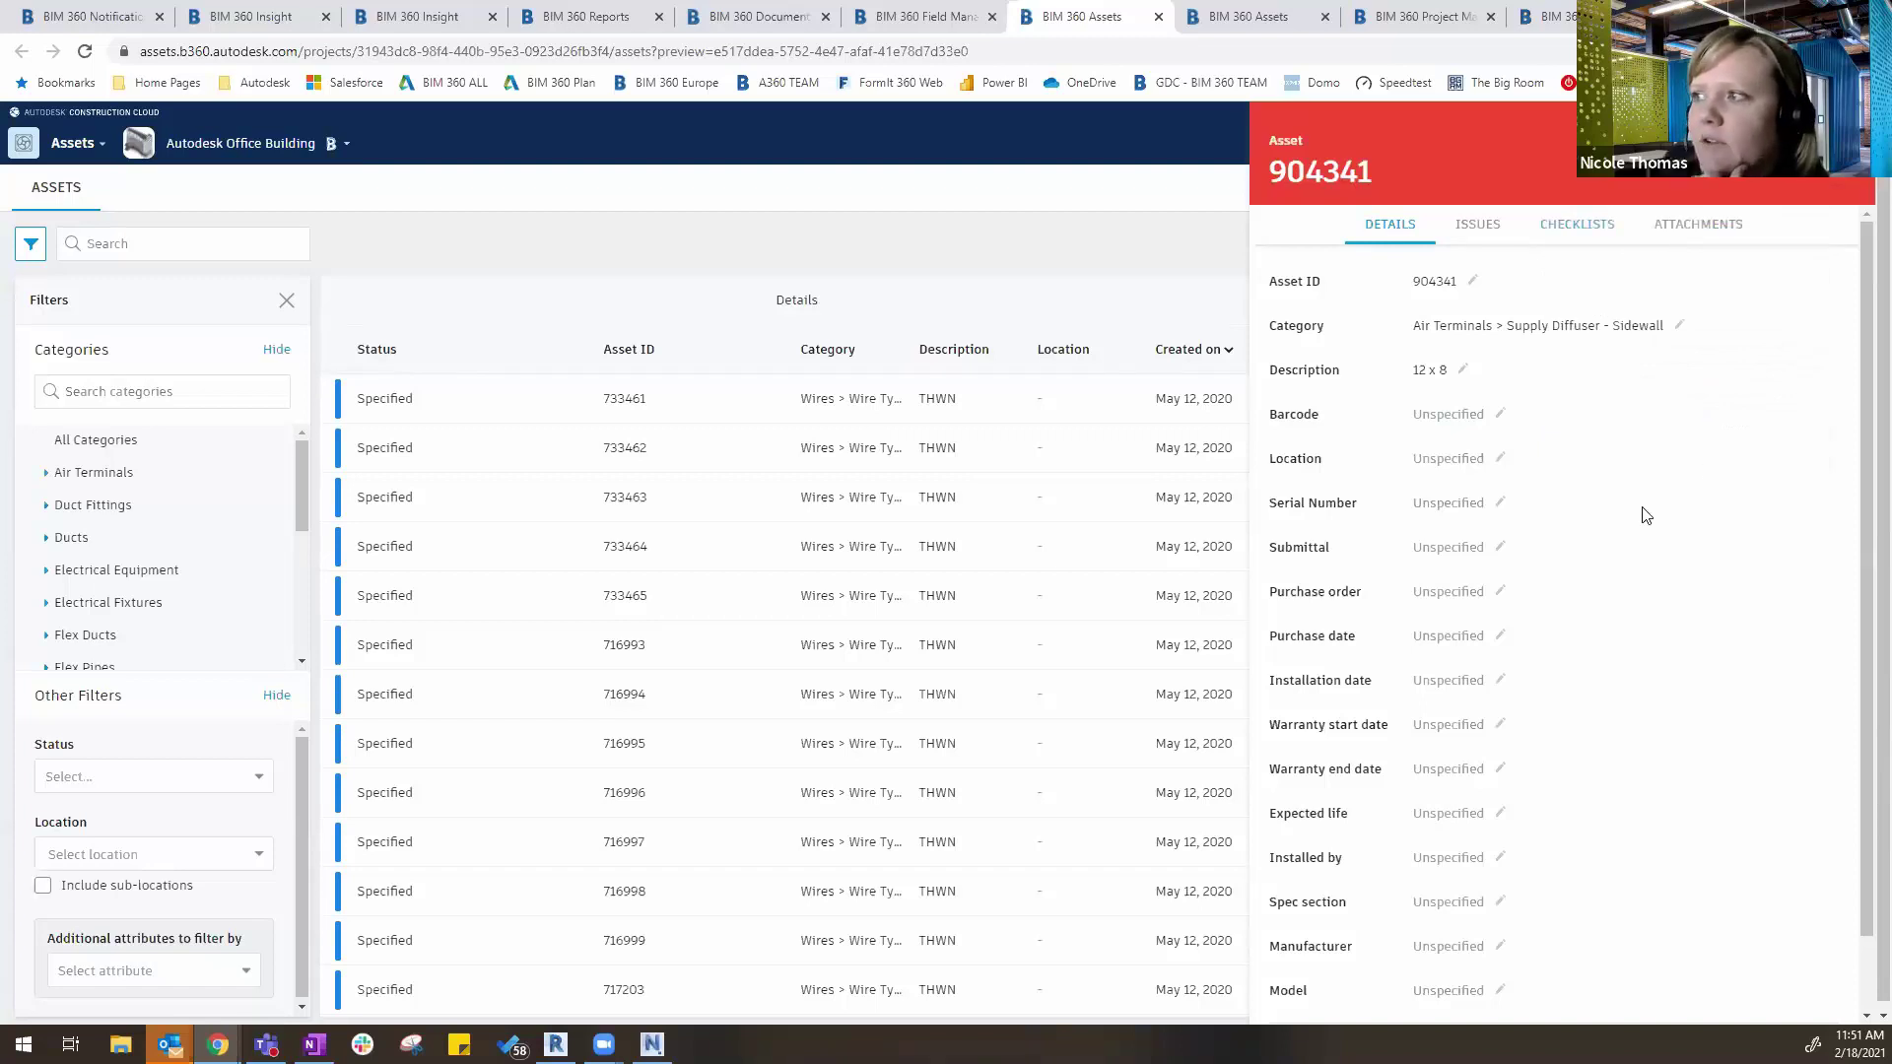
# Review asset 904341's linked issues, checklist #28 and M111 attachment, then close its panel
pyautogui.click(1478, 231)
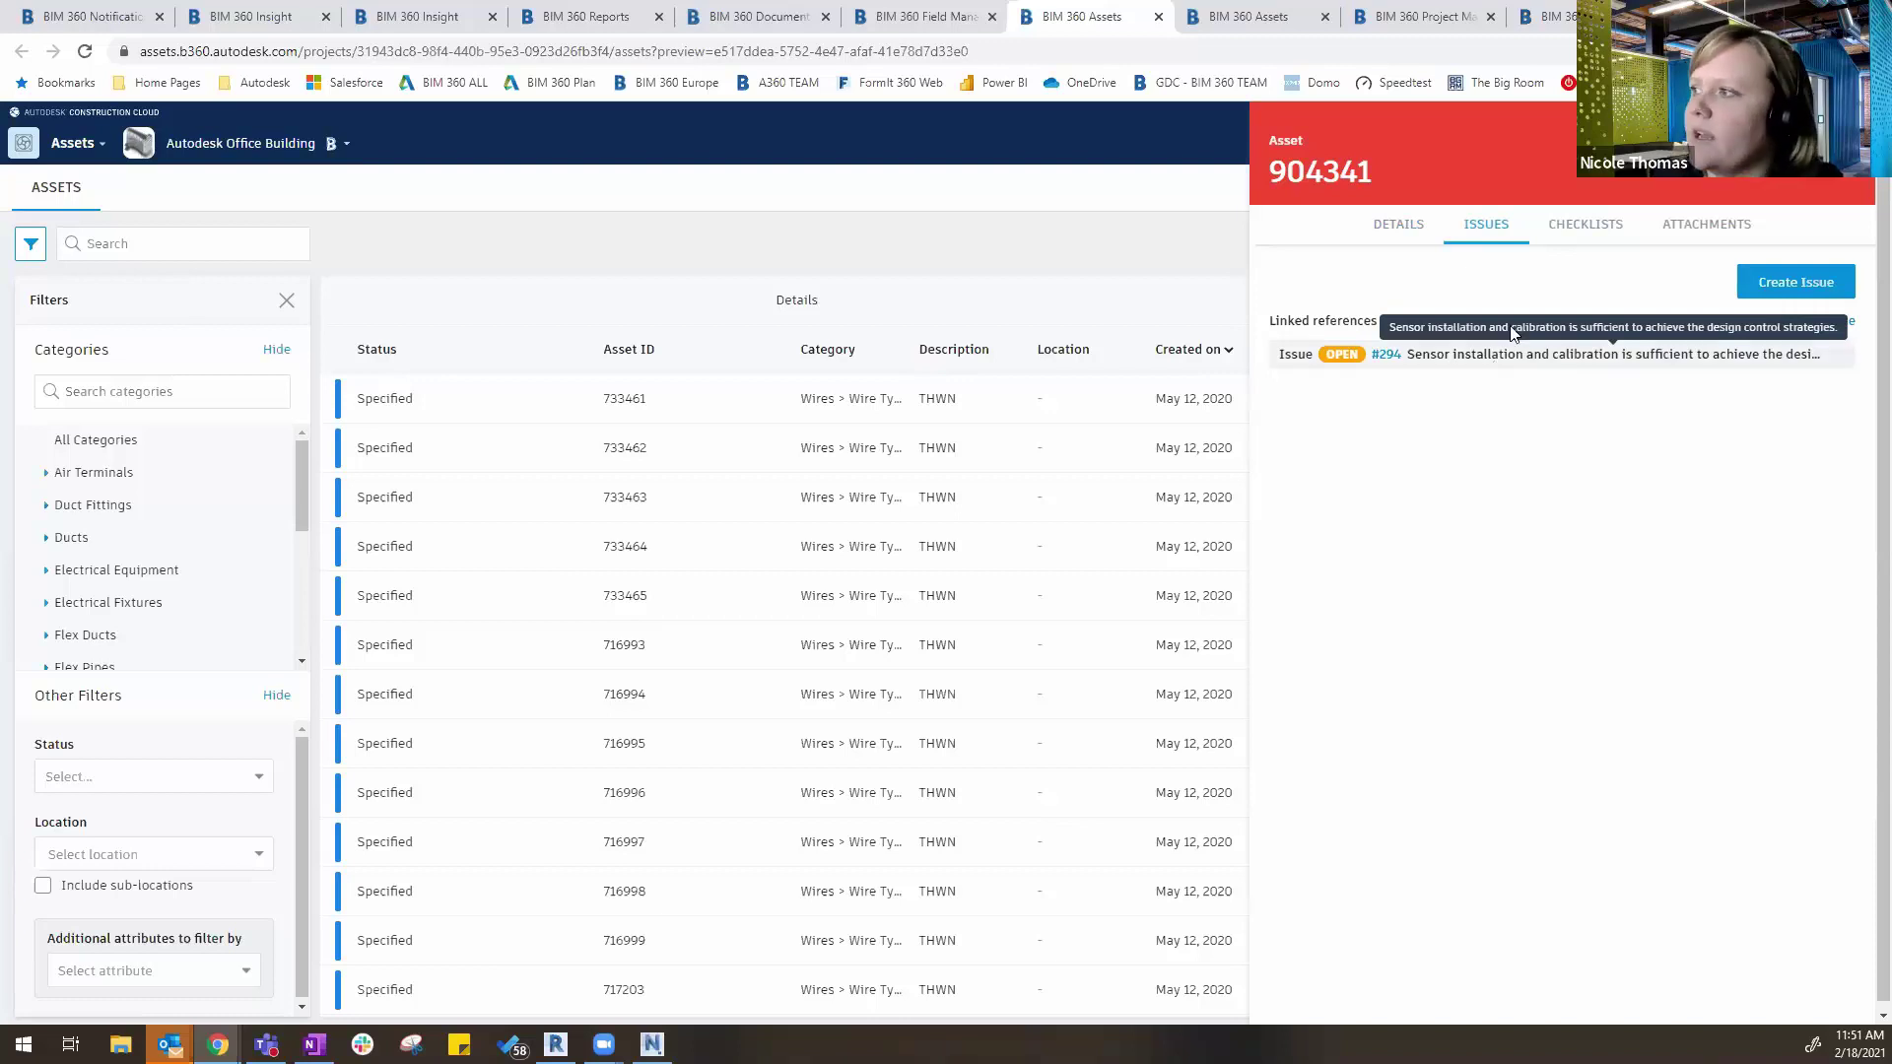
pyautogui.click(1569, 230)
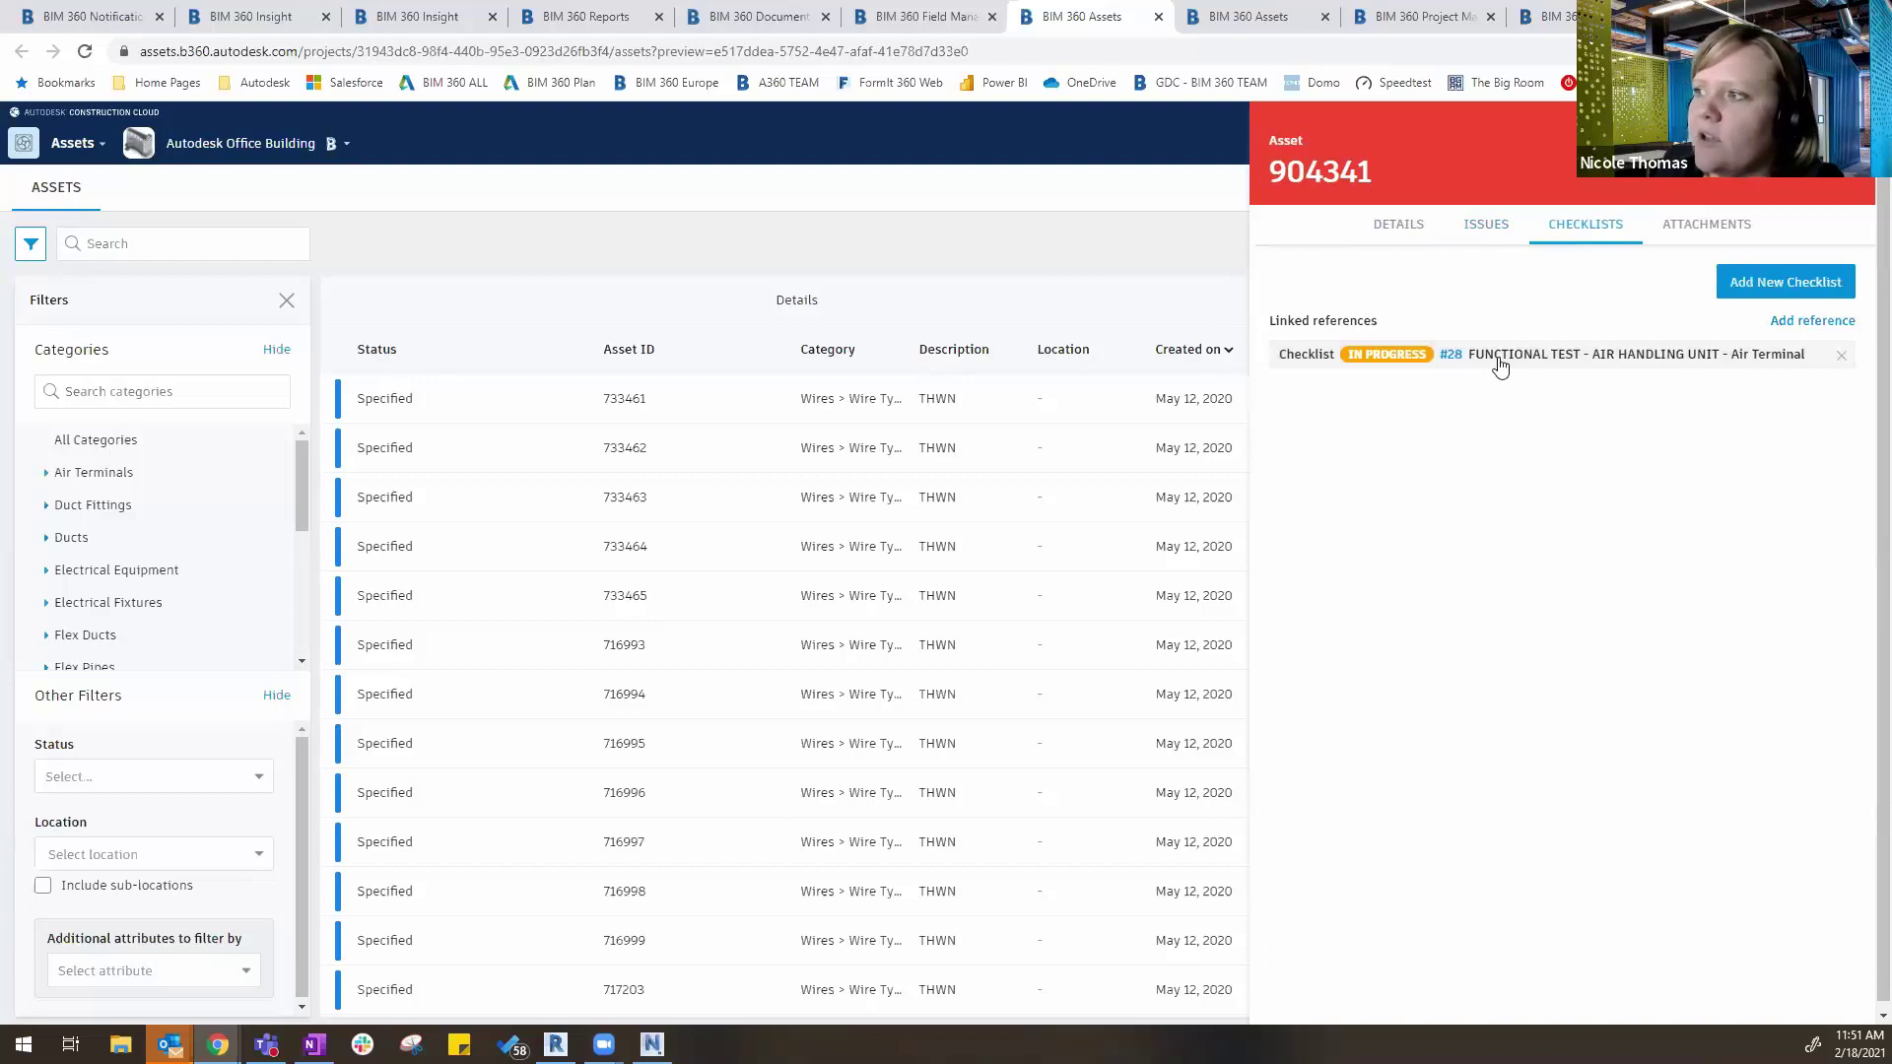
pyautogui.click(1678, 230)
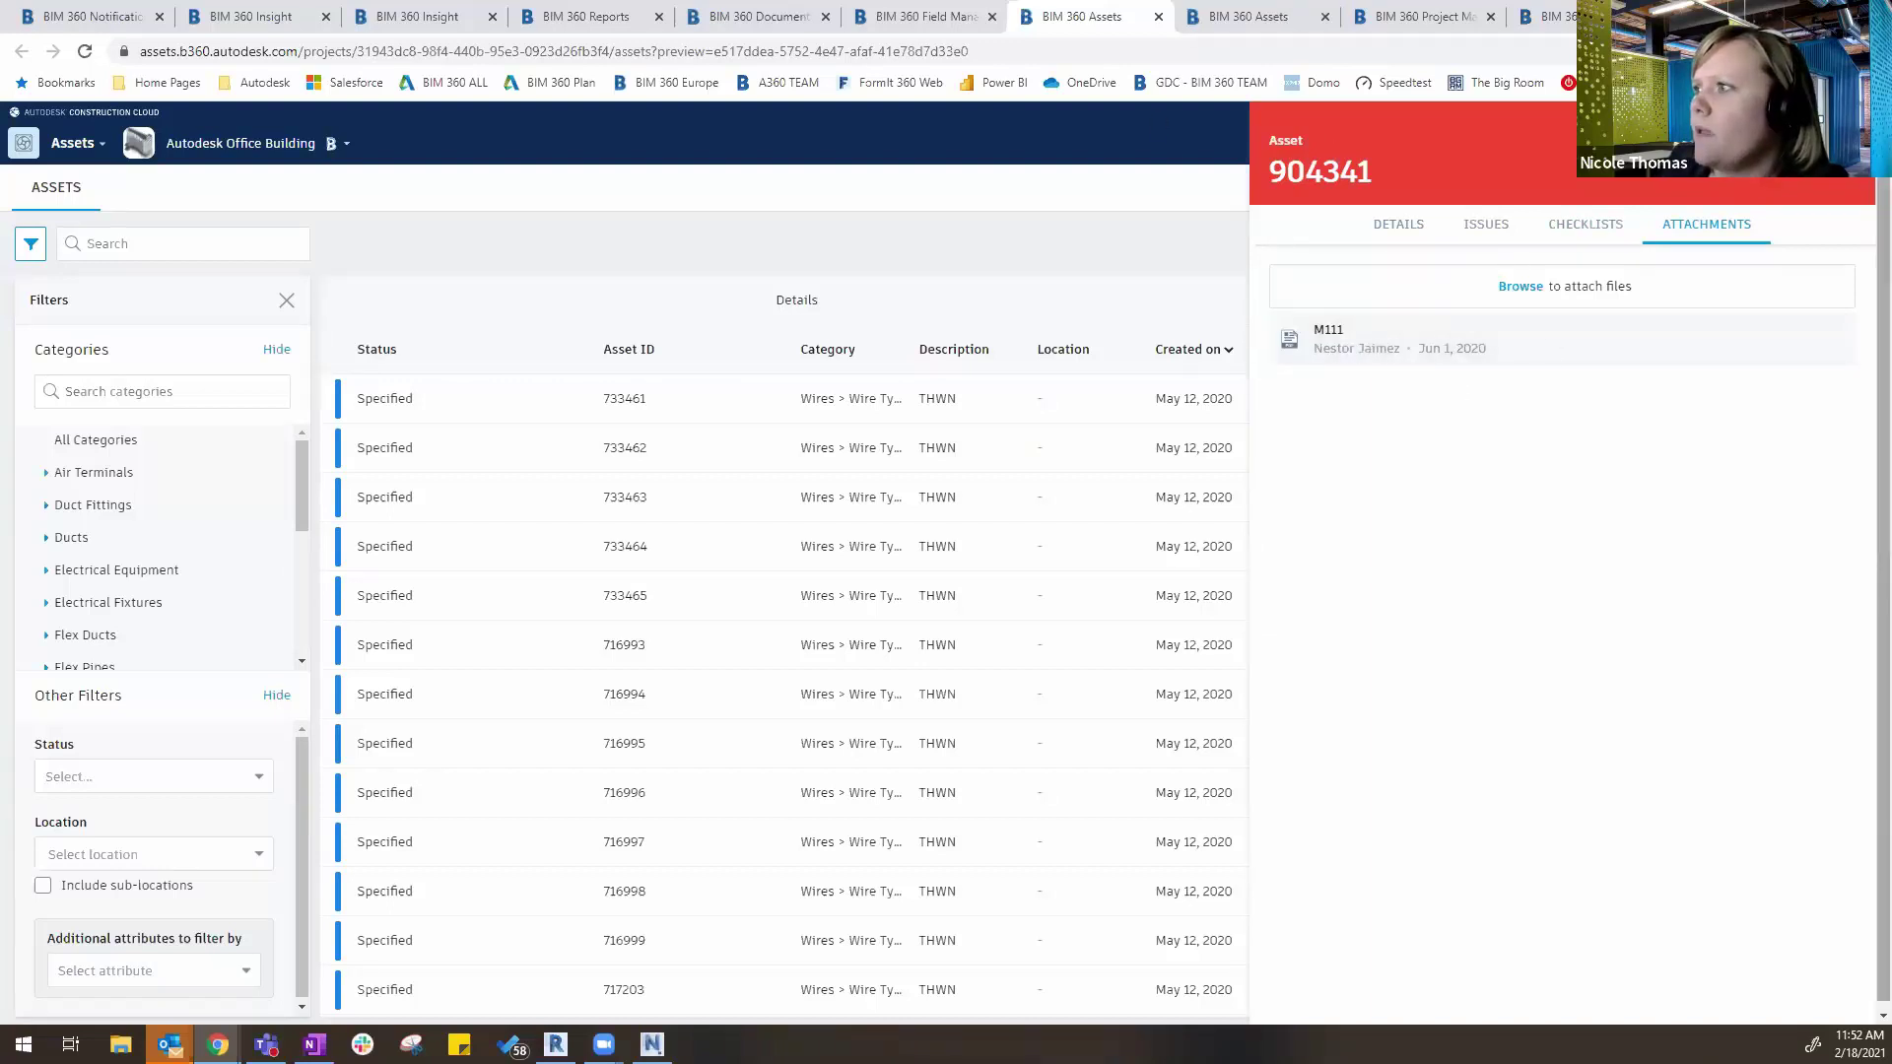
pyautogui.click(1854, 338)
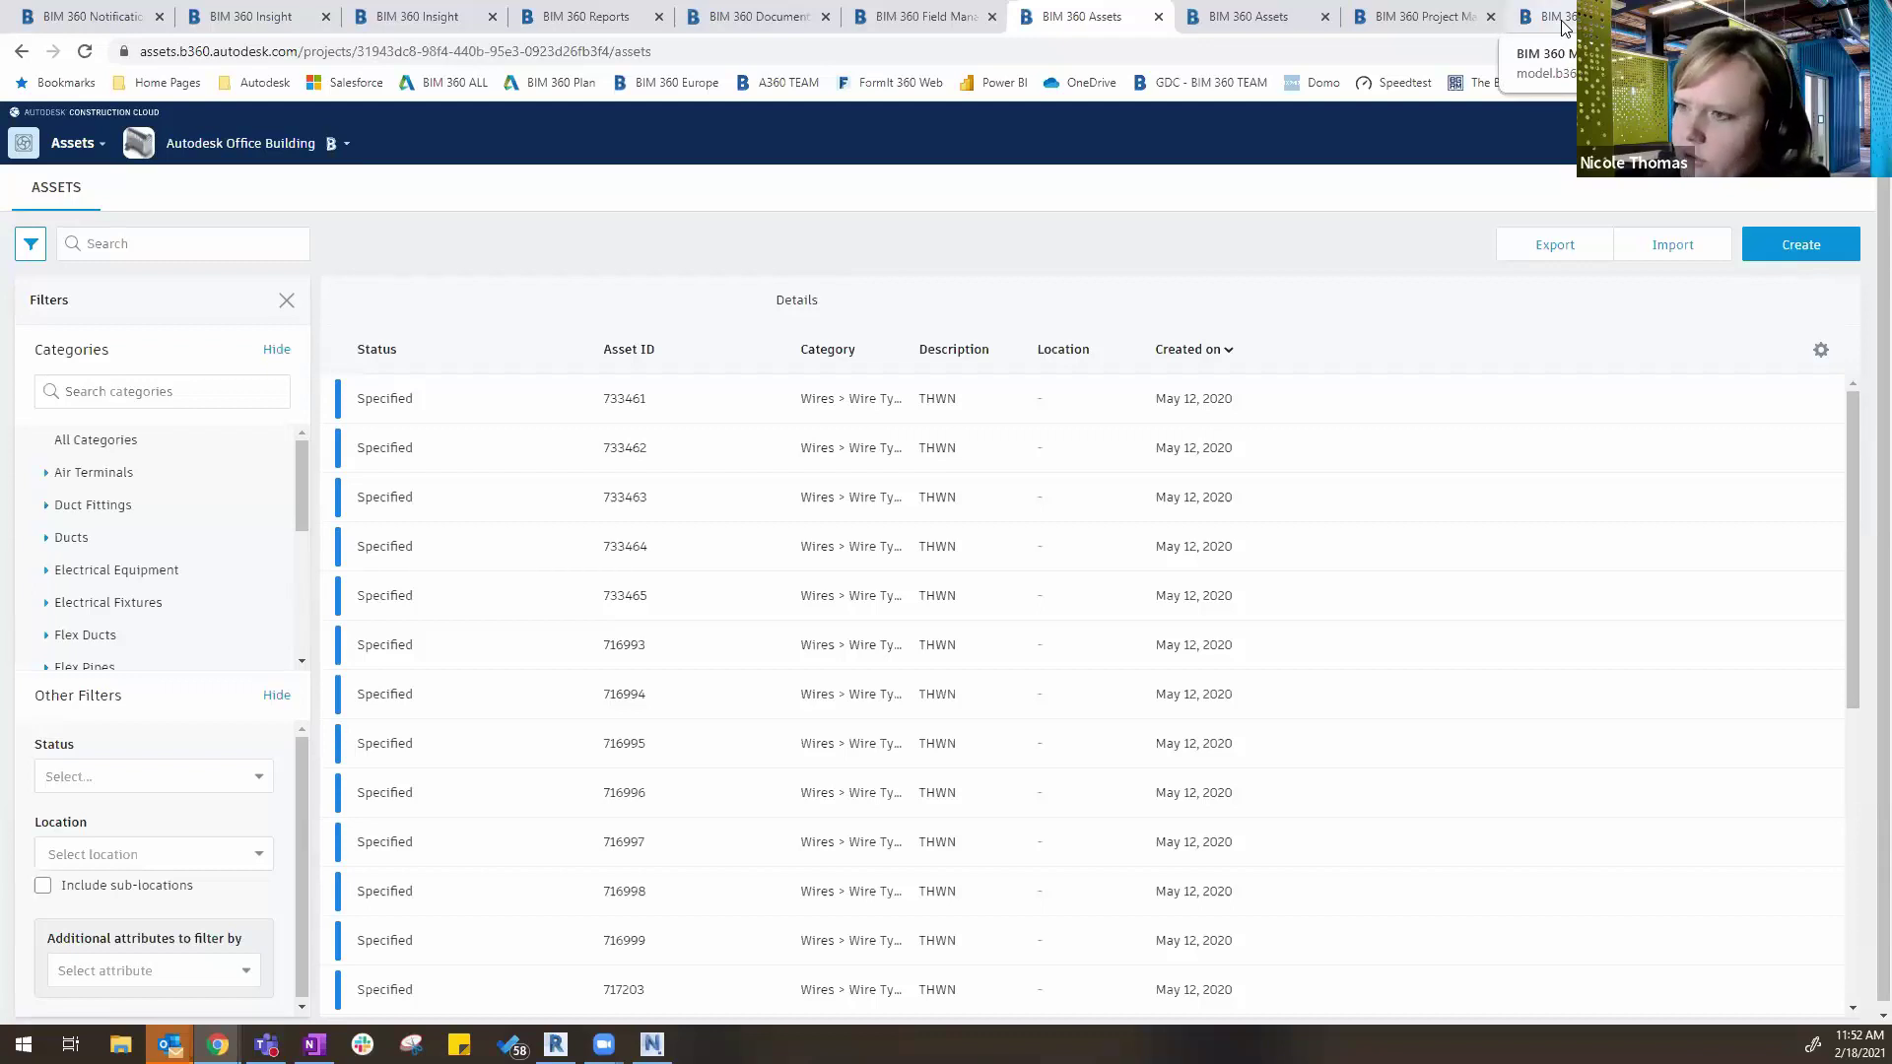
# Switch to Document Management showing the _Rade Internal Model folder with ADSK_Arch.rvt
pyautogui.click(724, 20)
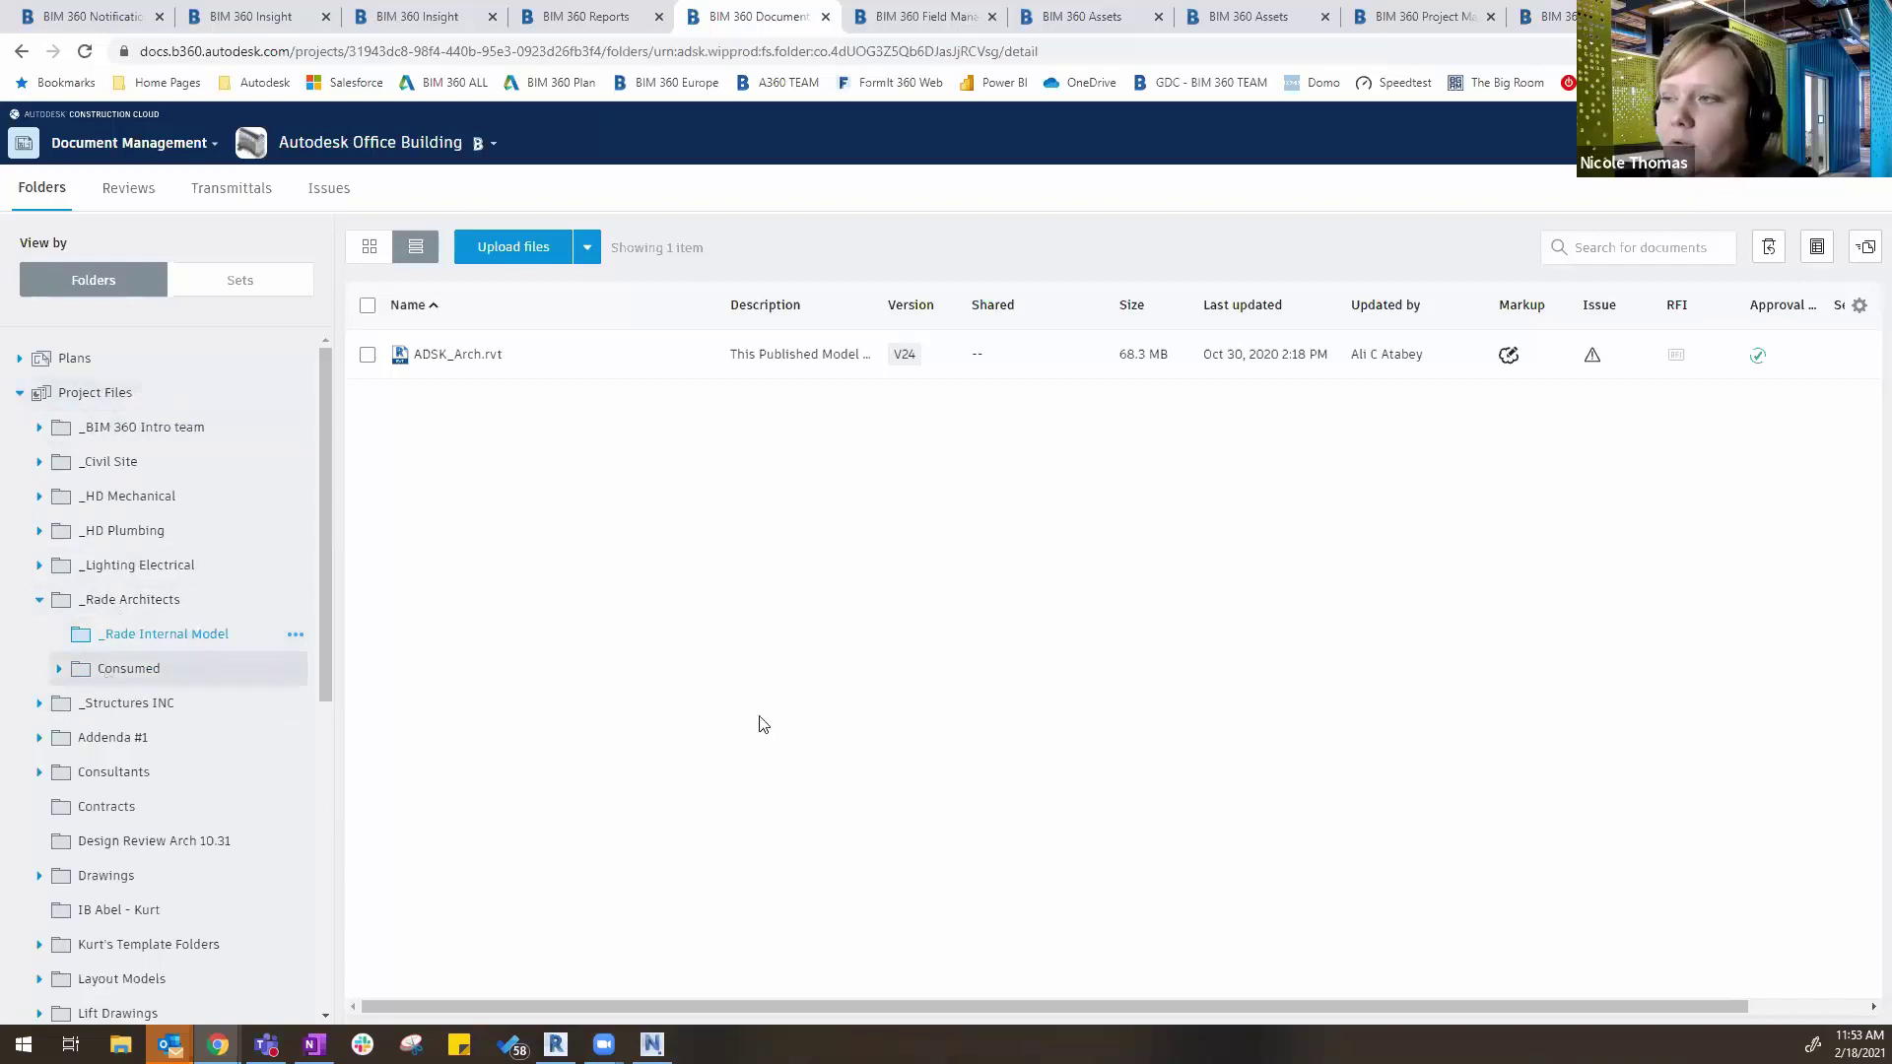
# Go to Model Coordination and pick the Model Coordination space to list its five models
pyautogui.click(1542, 17)
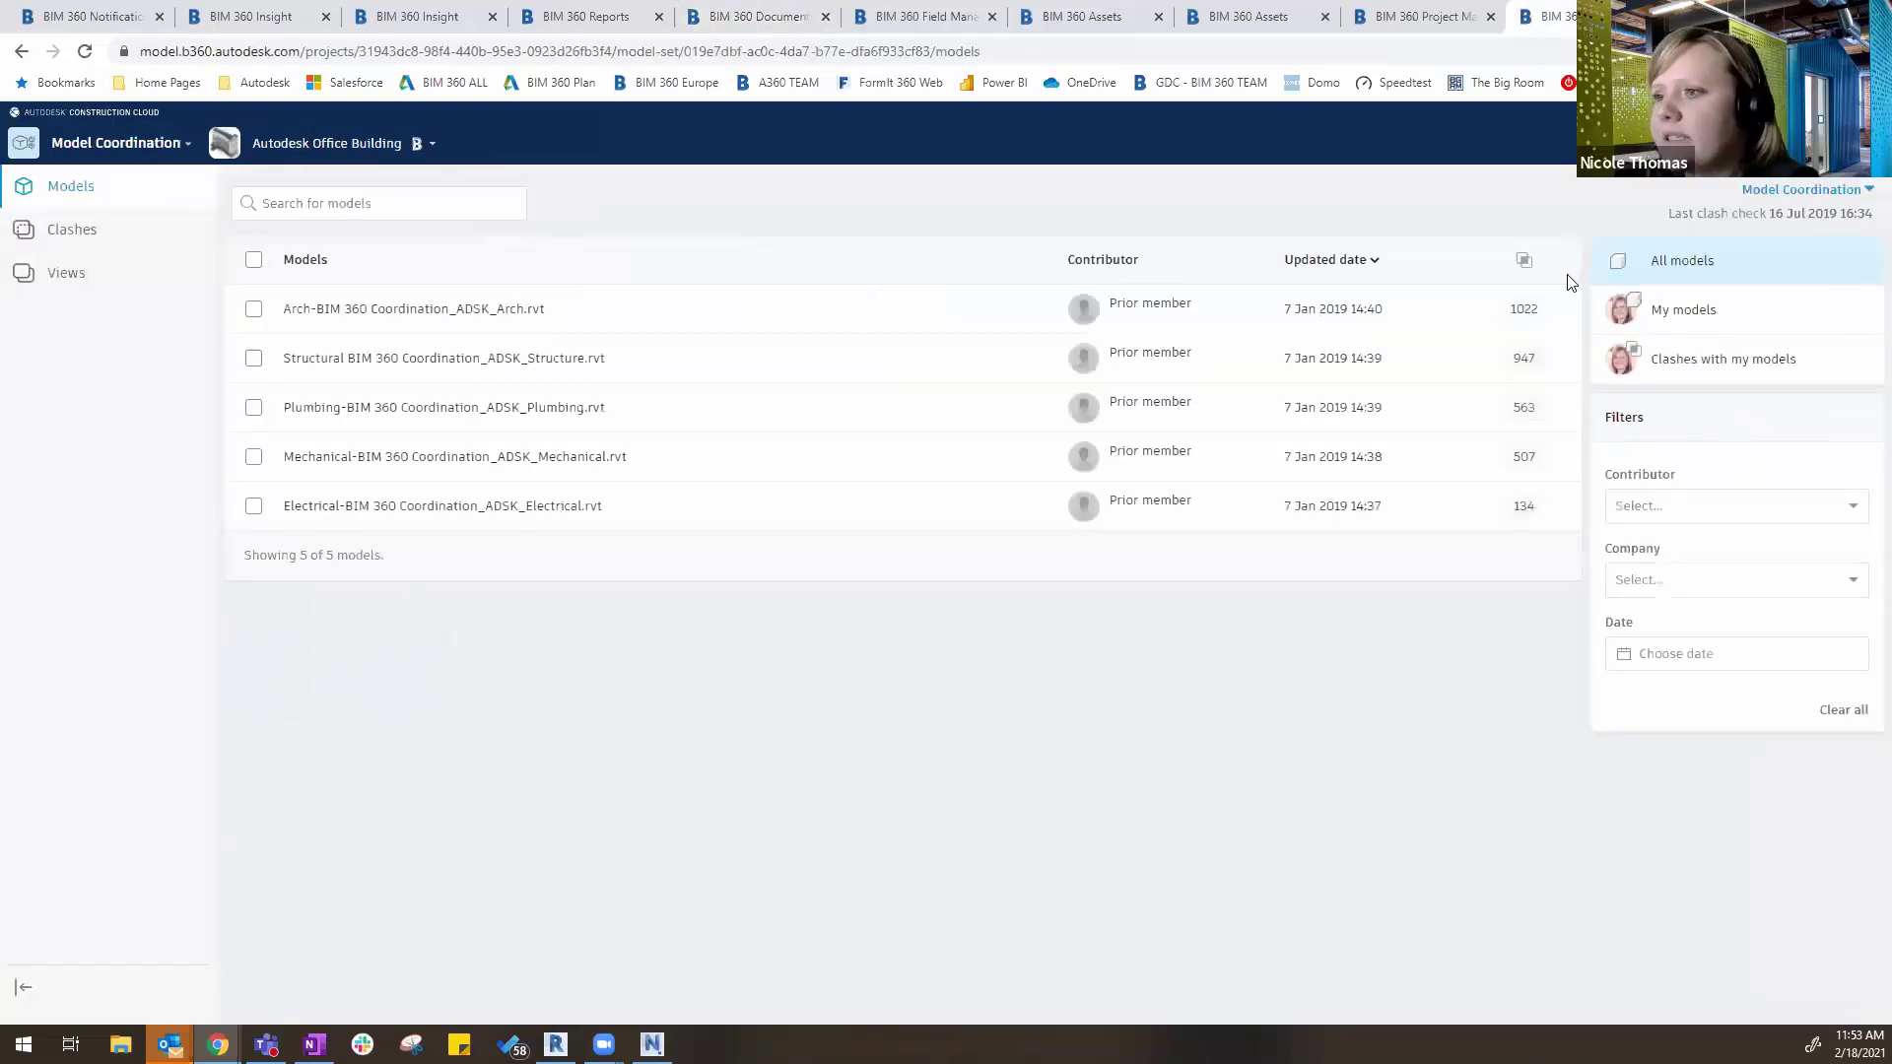
pyautogui.click(1827, 195)
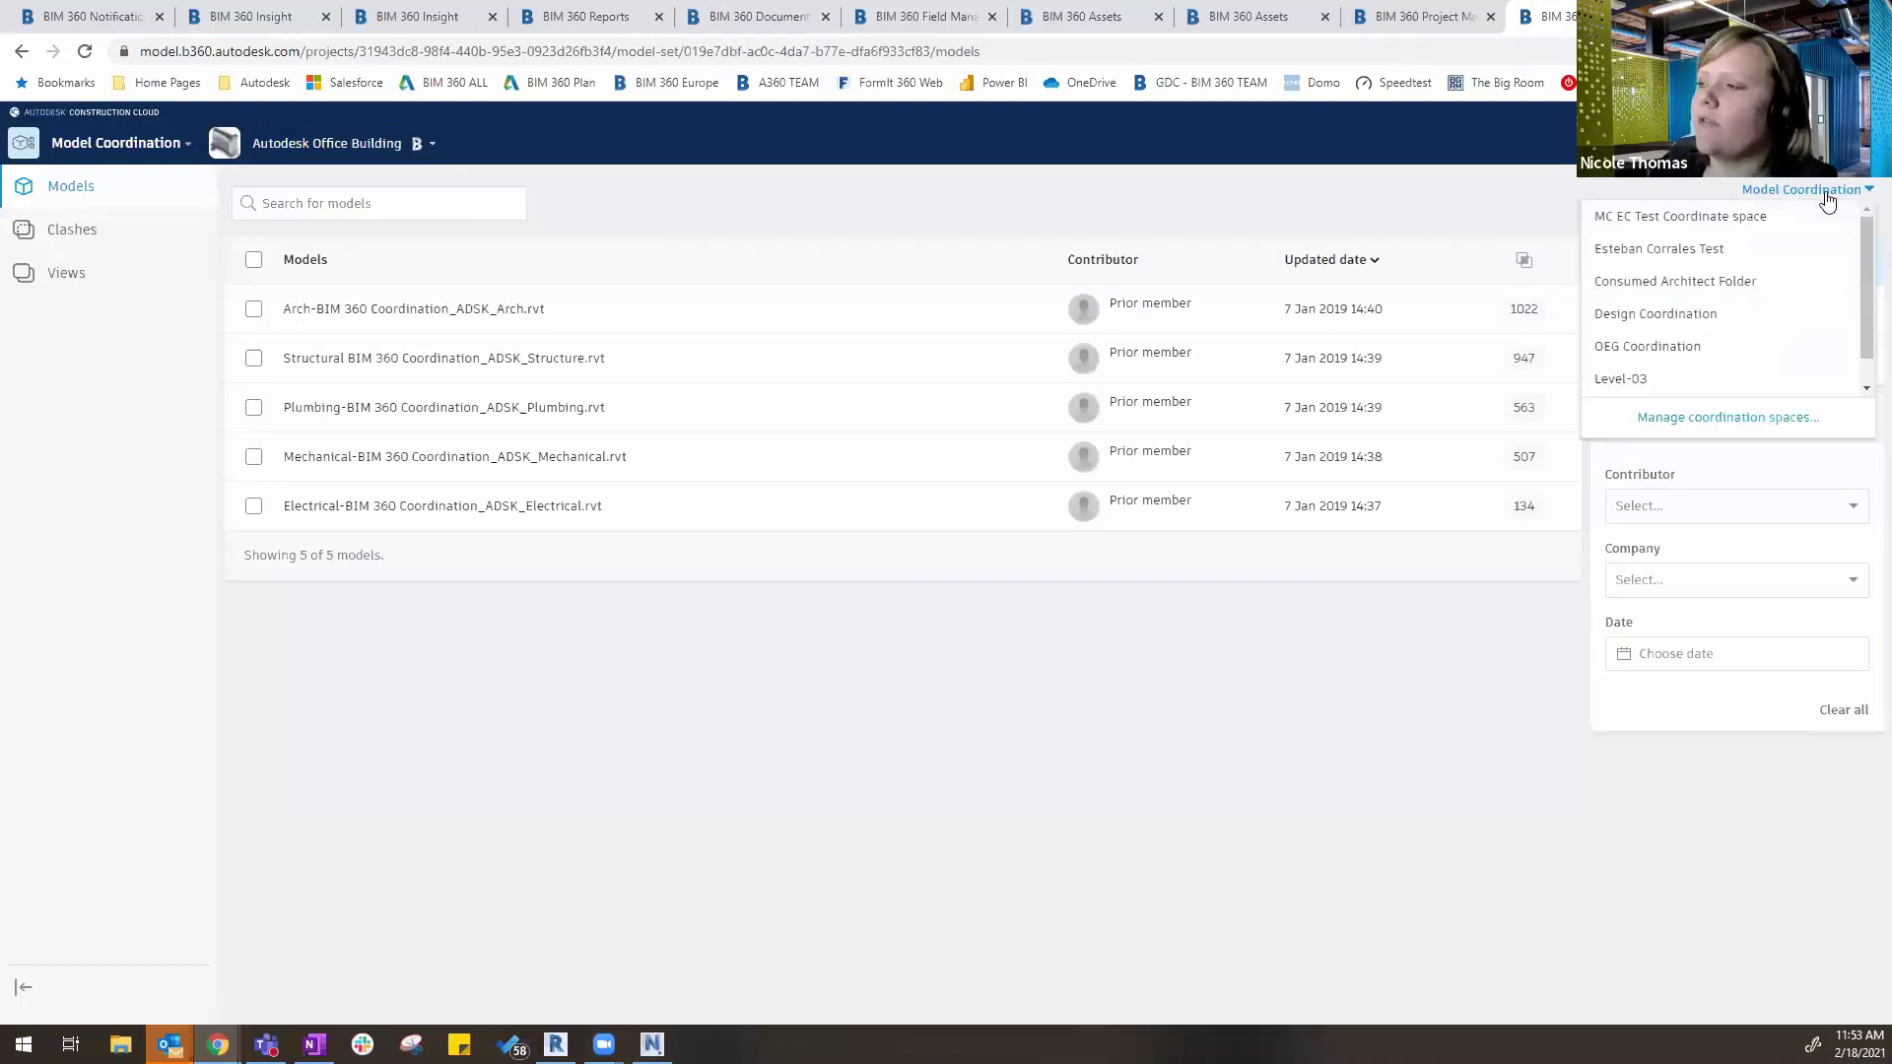
pyautogui.scroll(-1, 1773, 286)
pyautogui.scroll(1, 1773, 285)
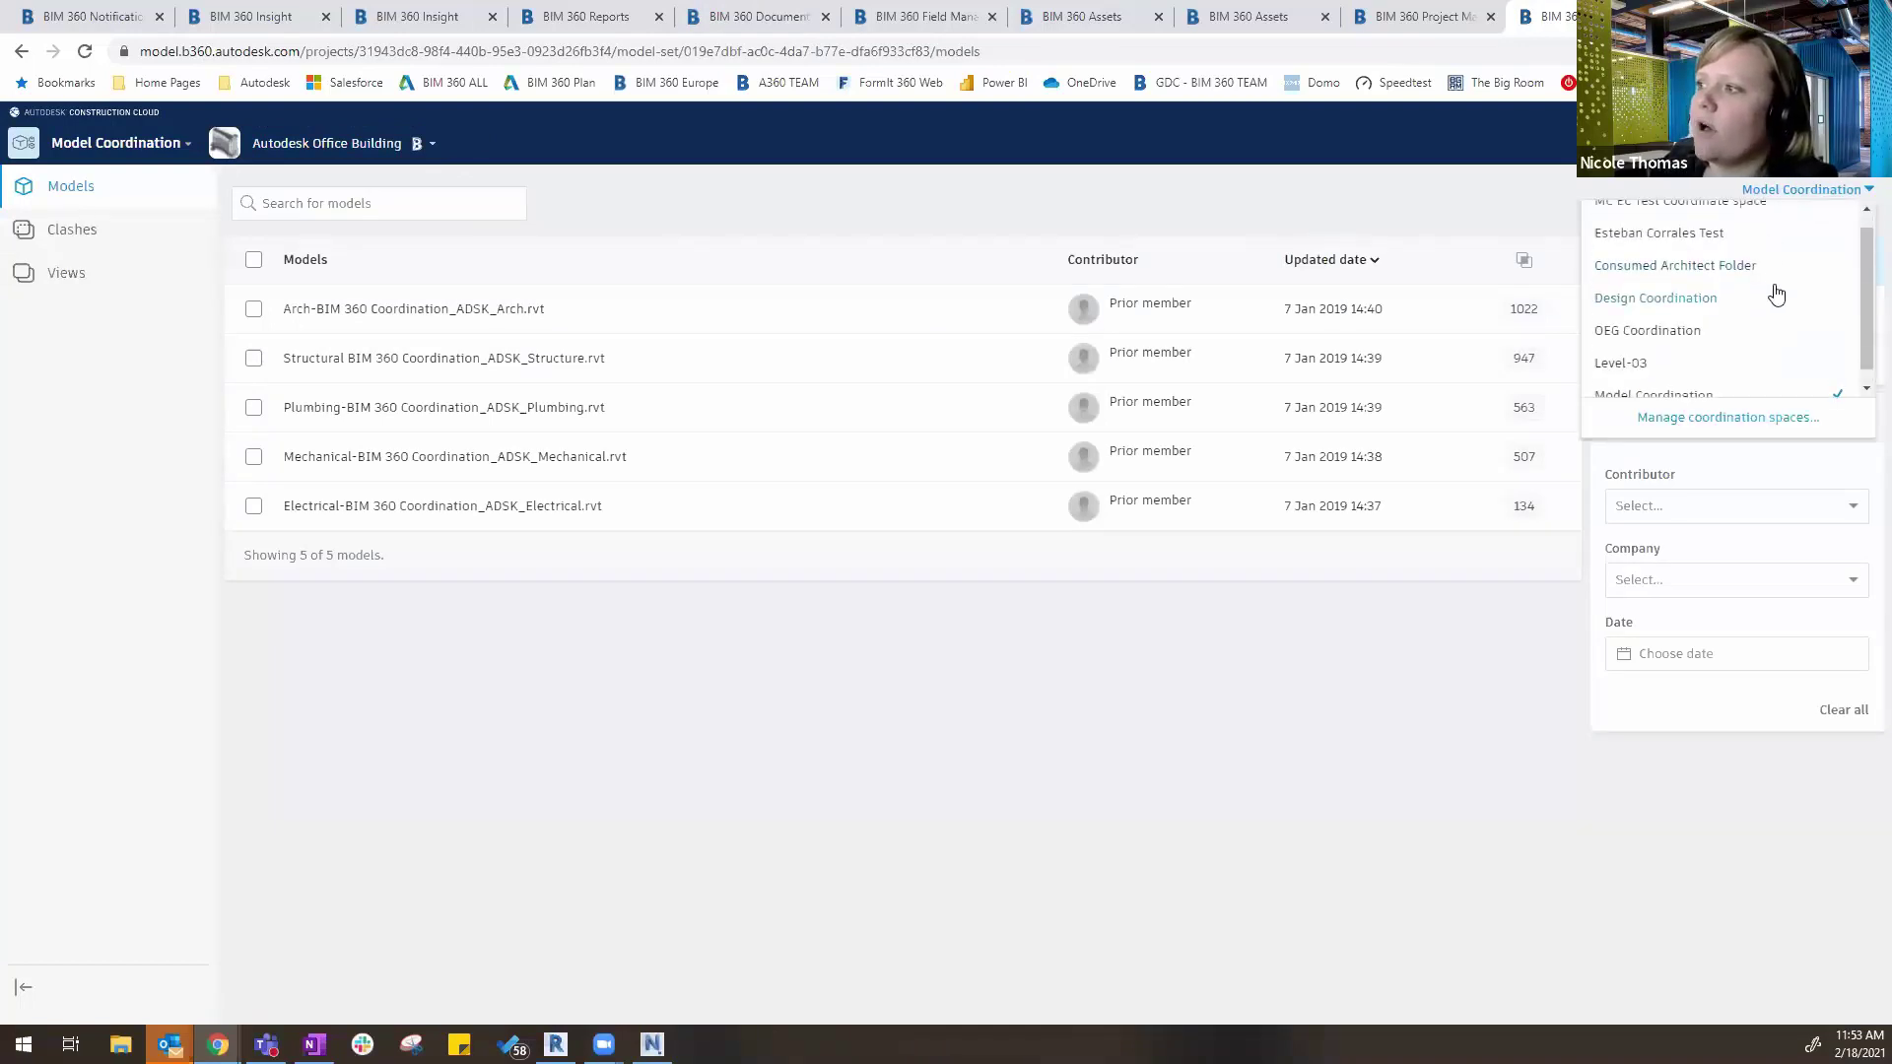
pyautogui.scroll(-1, 1777, 293)
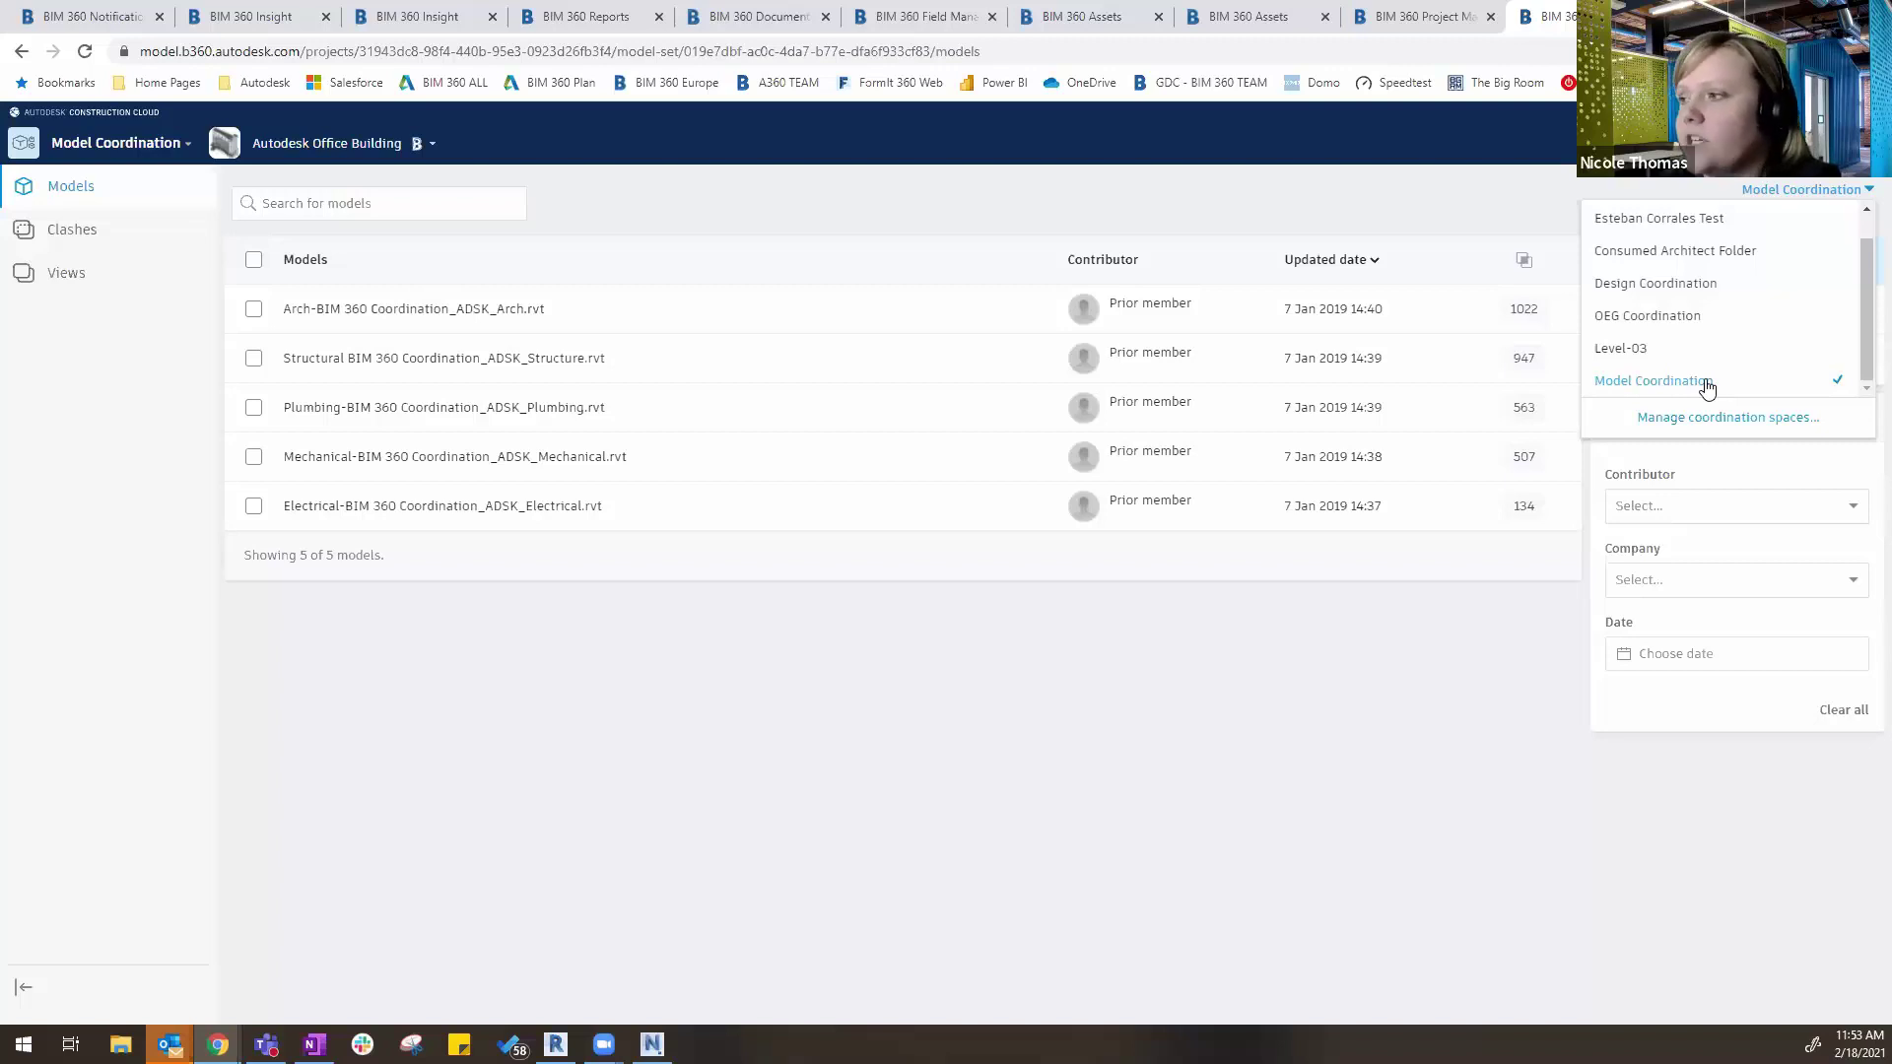
pyautogui.click(1185, 766)
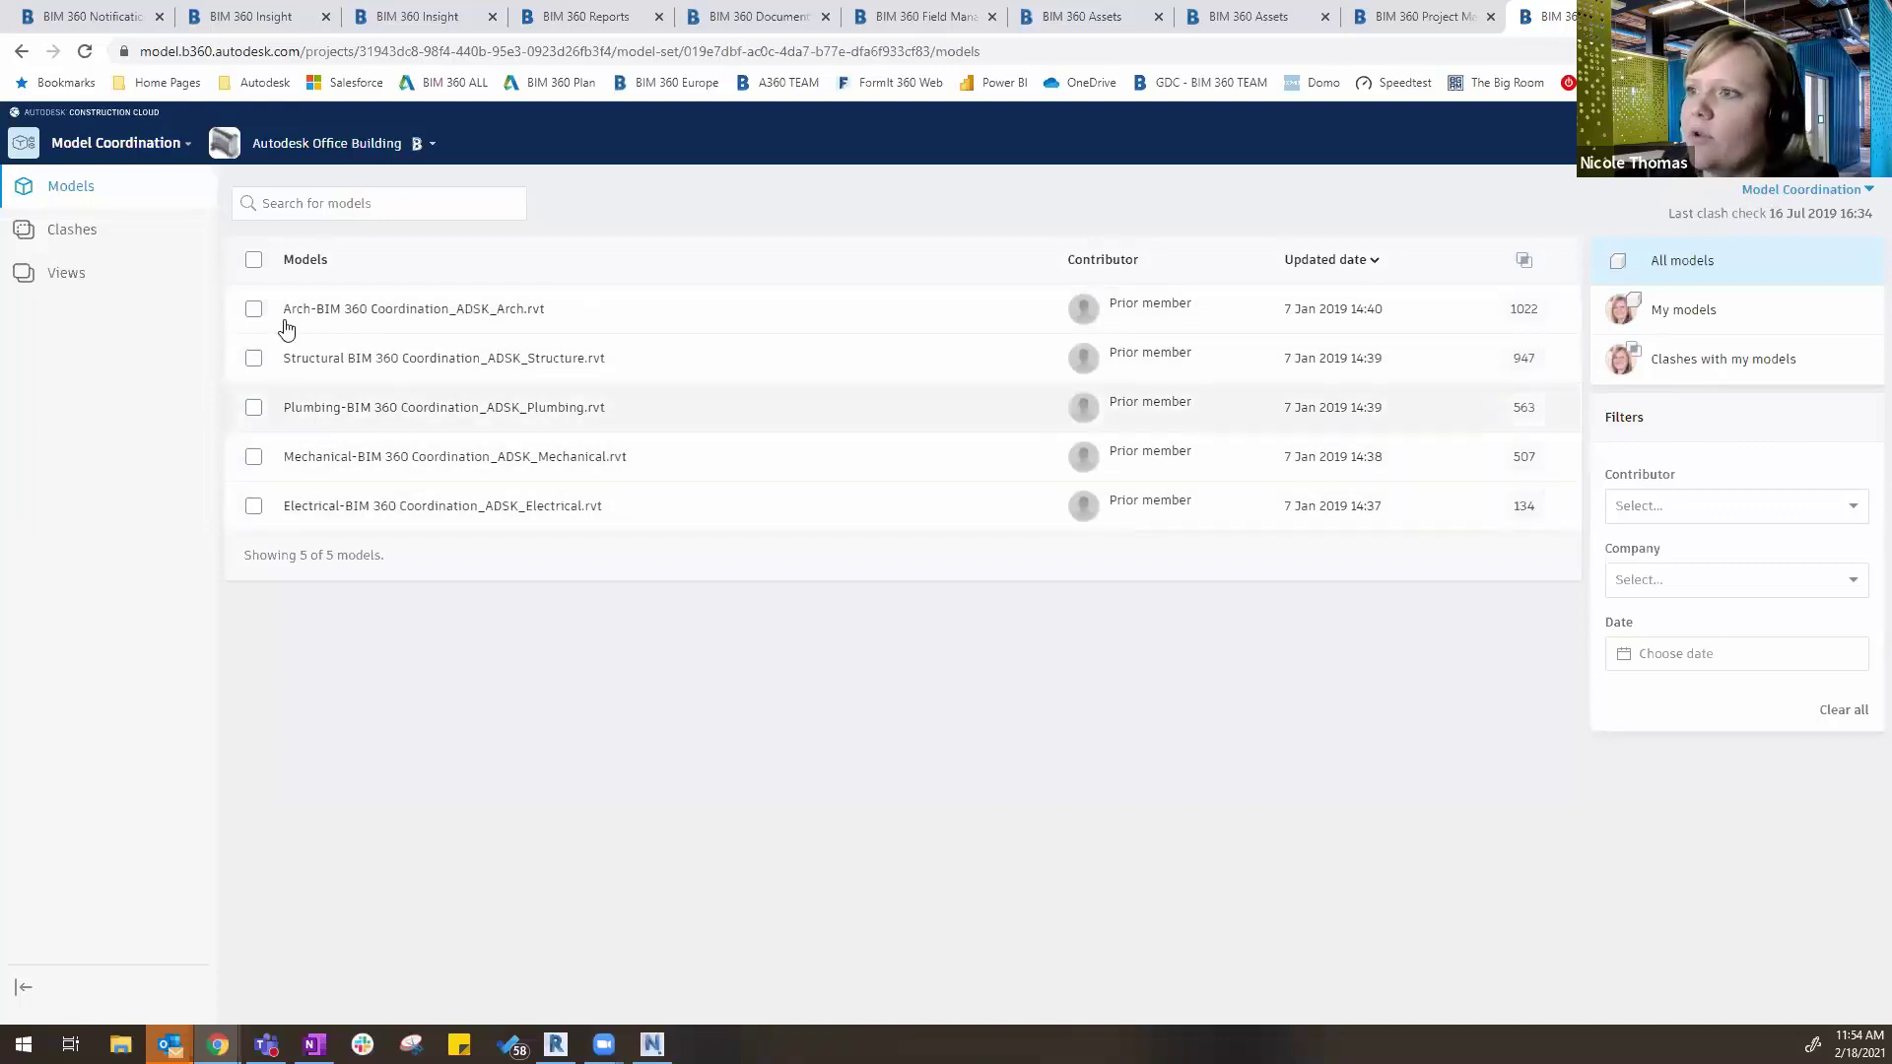
# Select the Arch, Mechanical and Electrical models and view them as one combined building
pyautogui.click(253, 308)
pyautogui.click(253, 457)
pyautogui.click(253, 509)
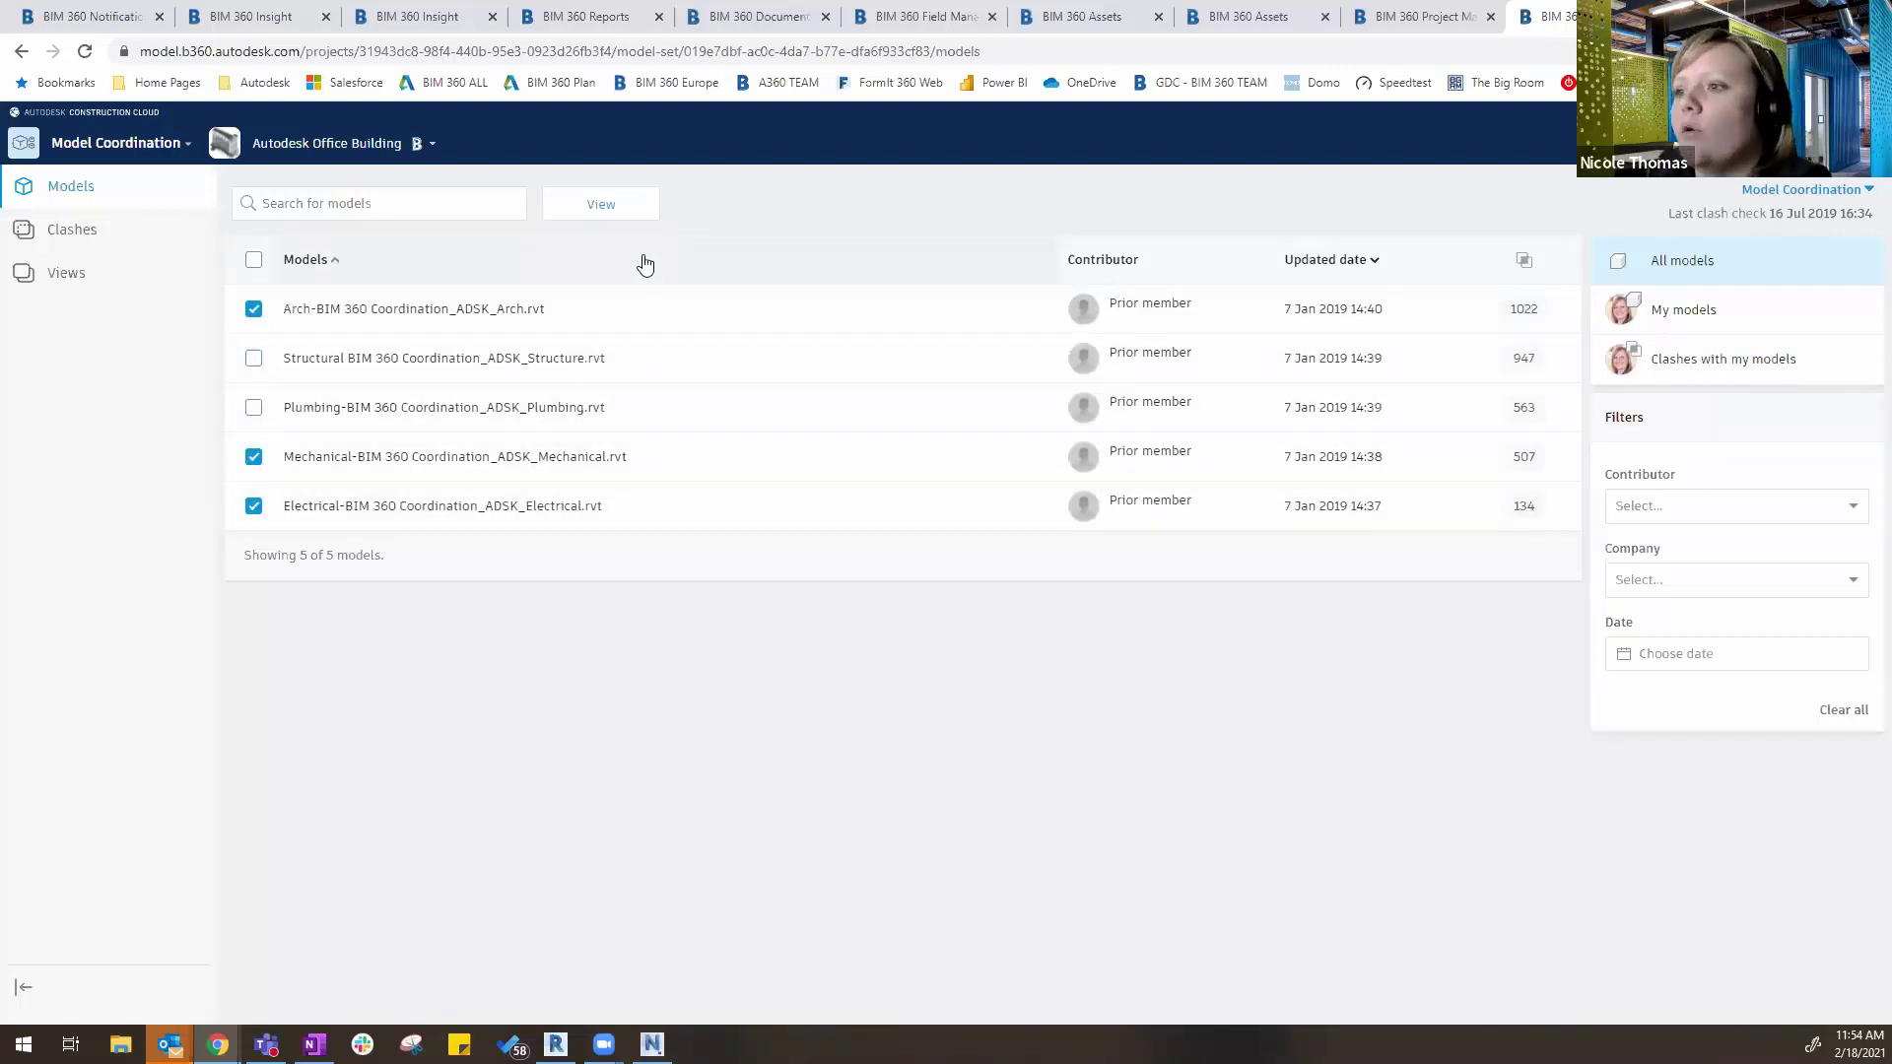
pyautogui.click(621, 215)
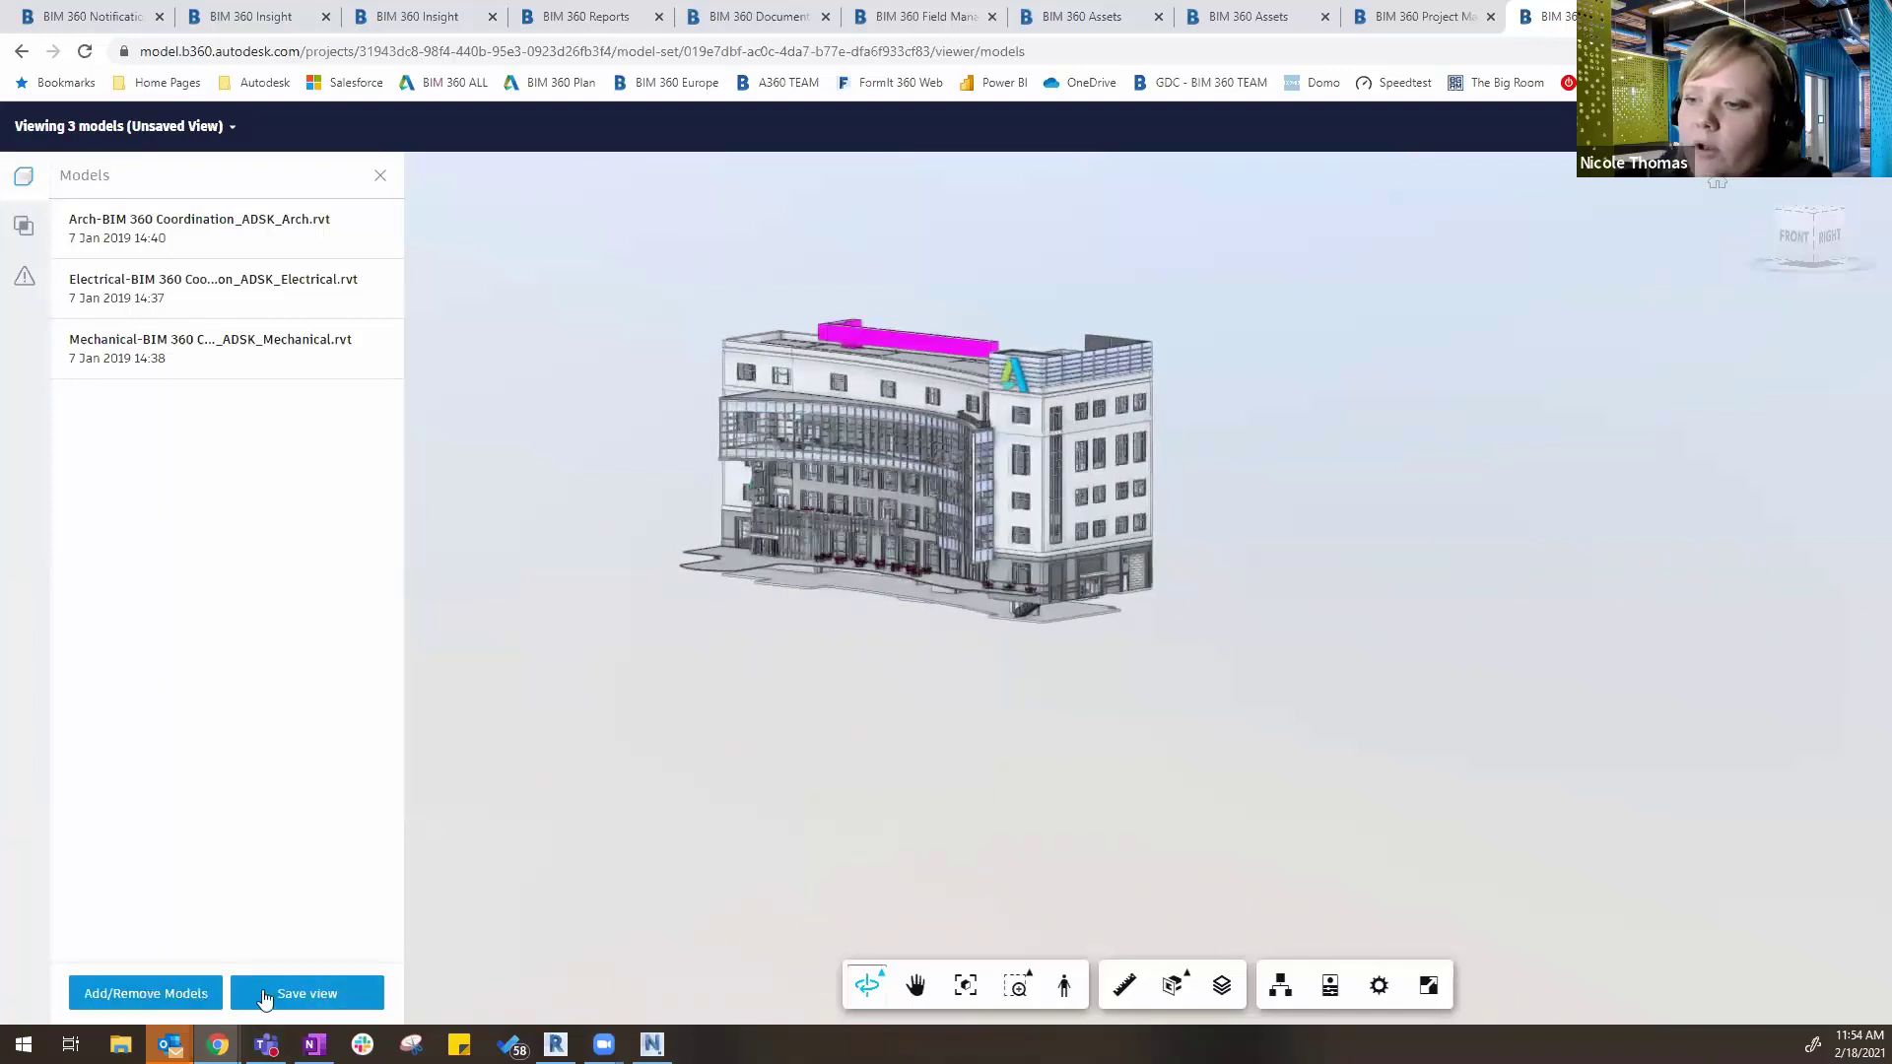
# Start saving a private model view, then cancel without saving it
pyautogui.click(353, 993)
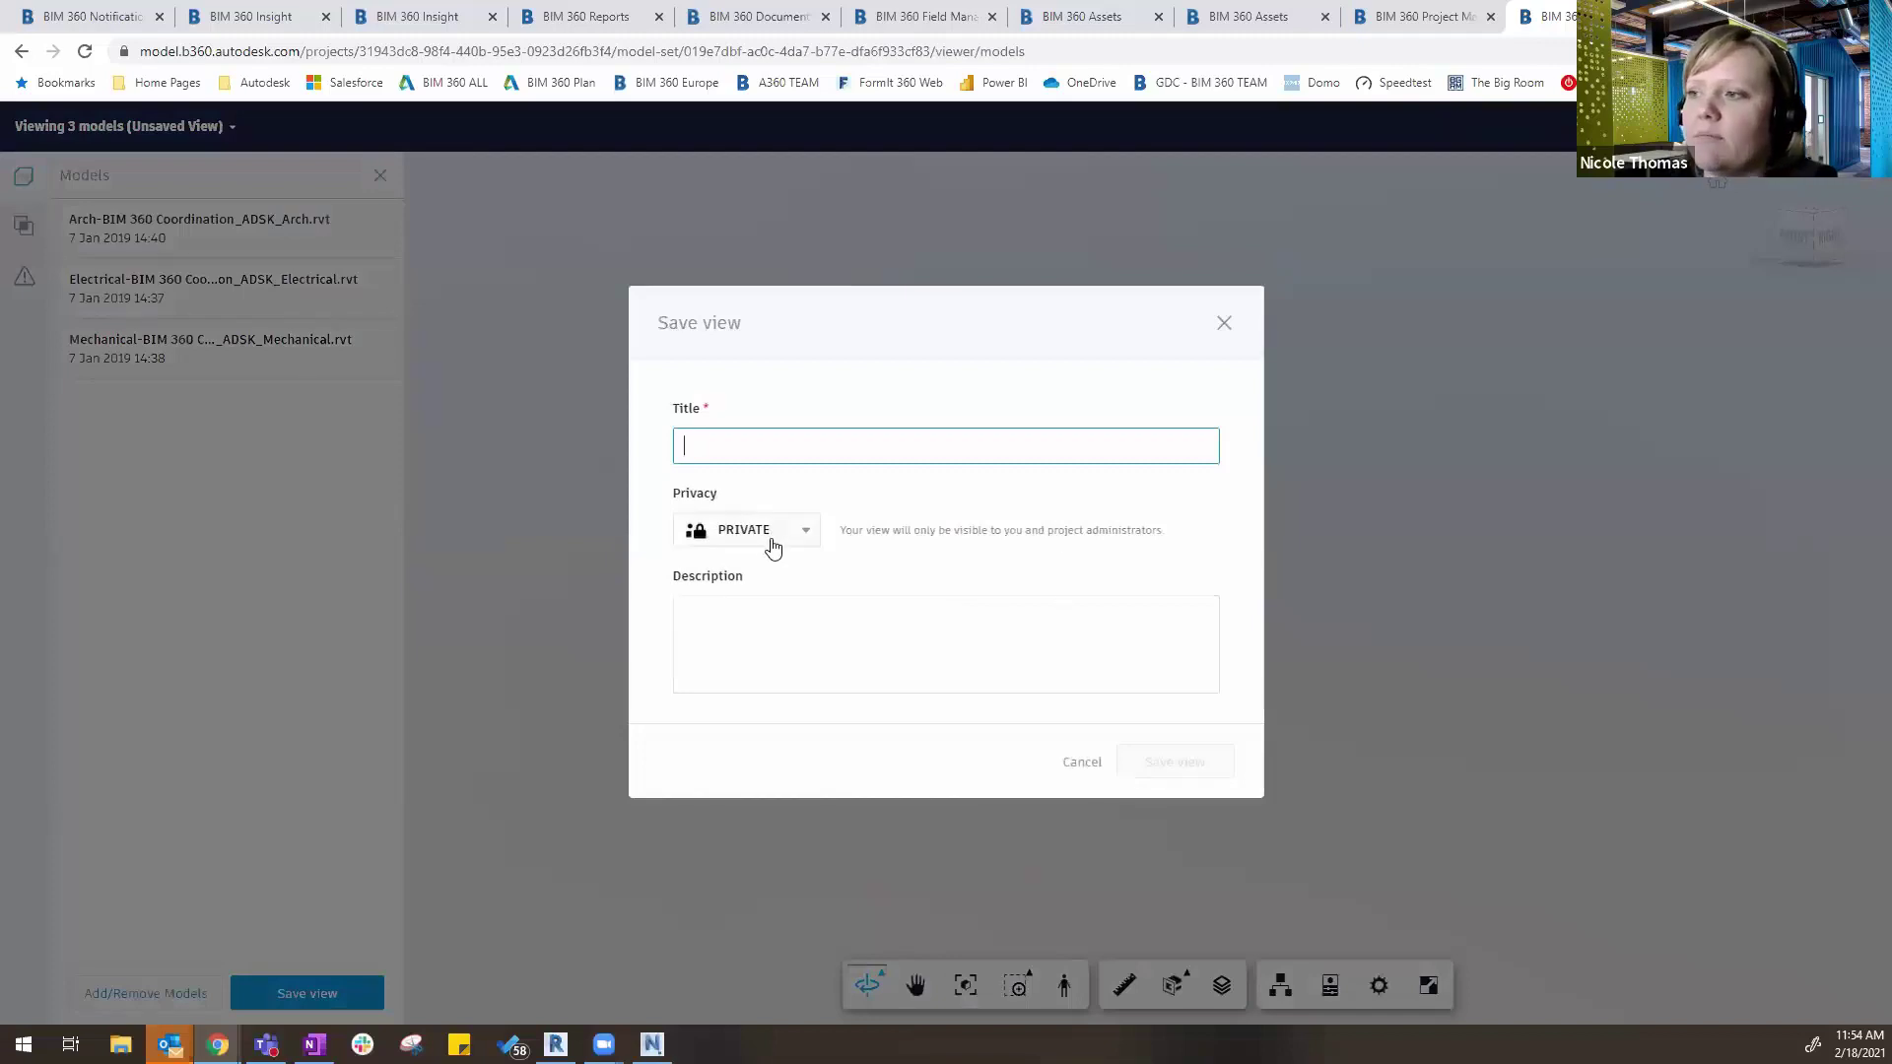
pyautogui.click(772, 545)
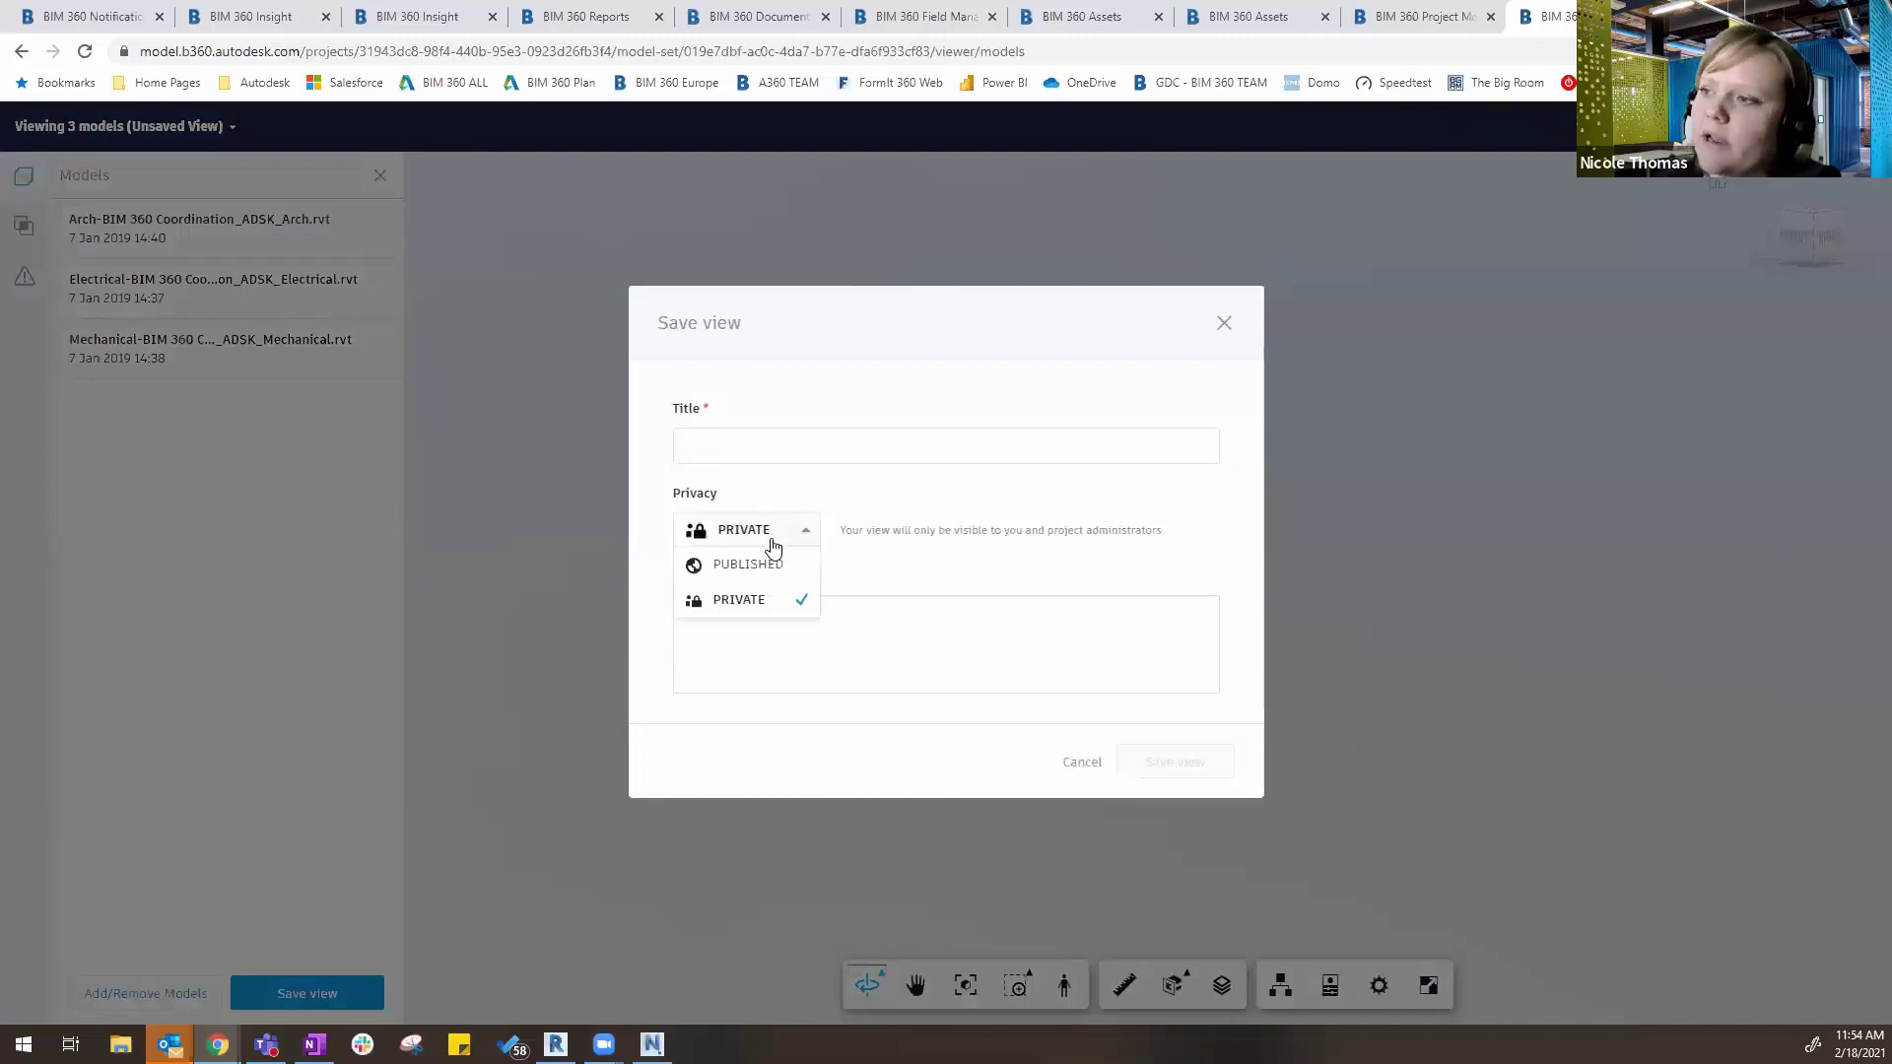
pyautogui.click(848, 567)
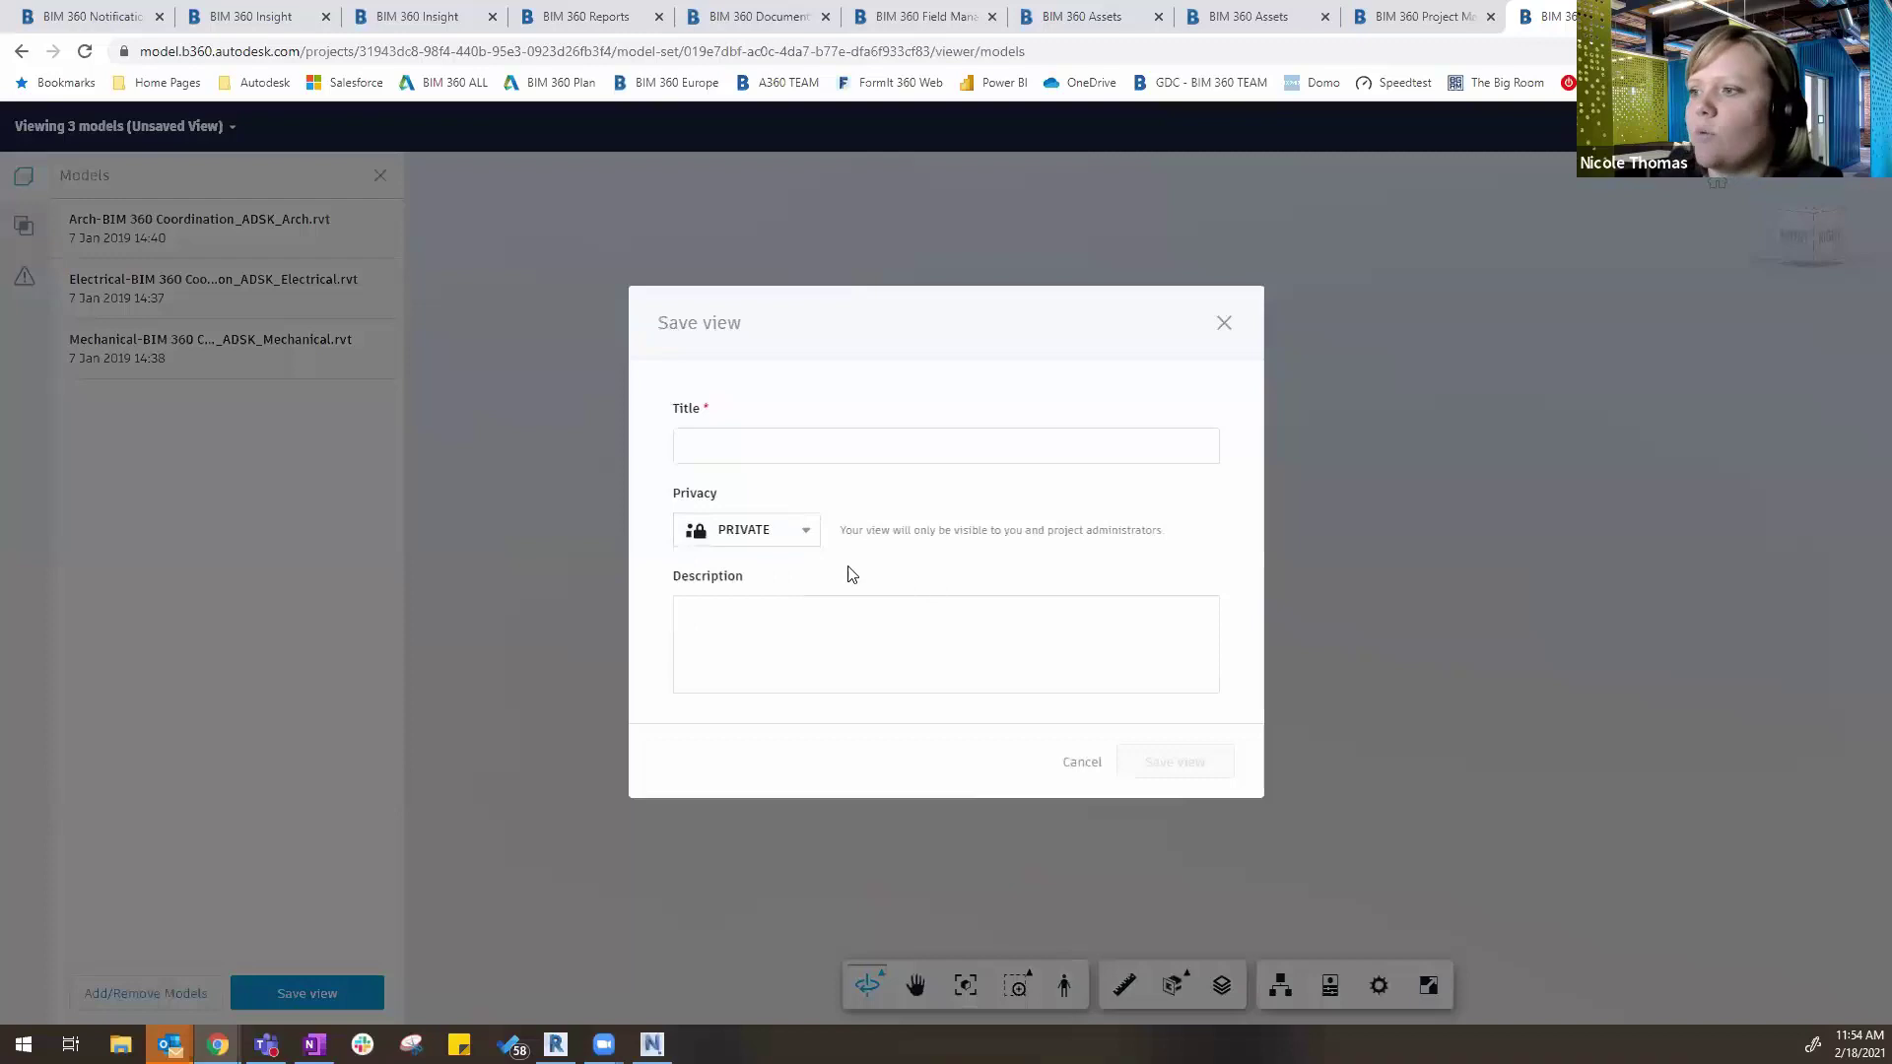
pyautogui.click(1083, 766)
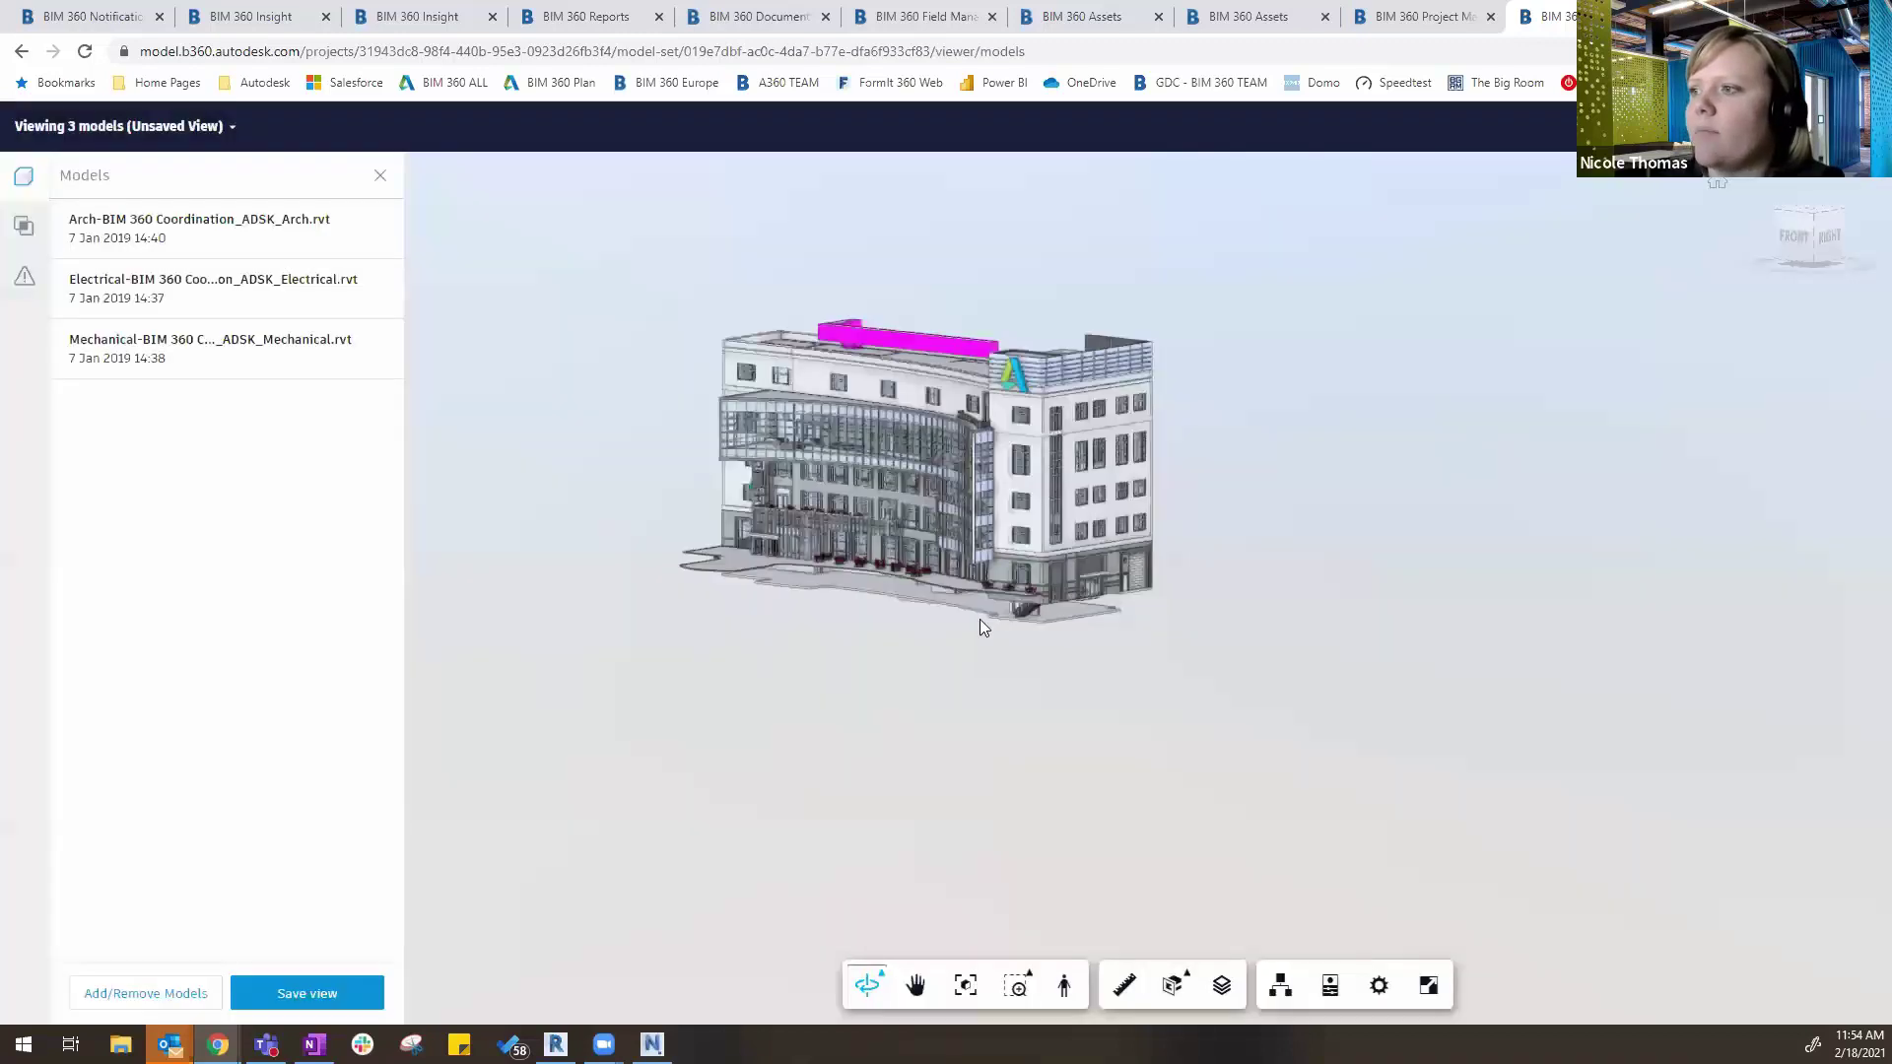
# Show clashes with Mechanical as the primary model, grouped by system name
pyautogui.click(29, 243)
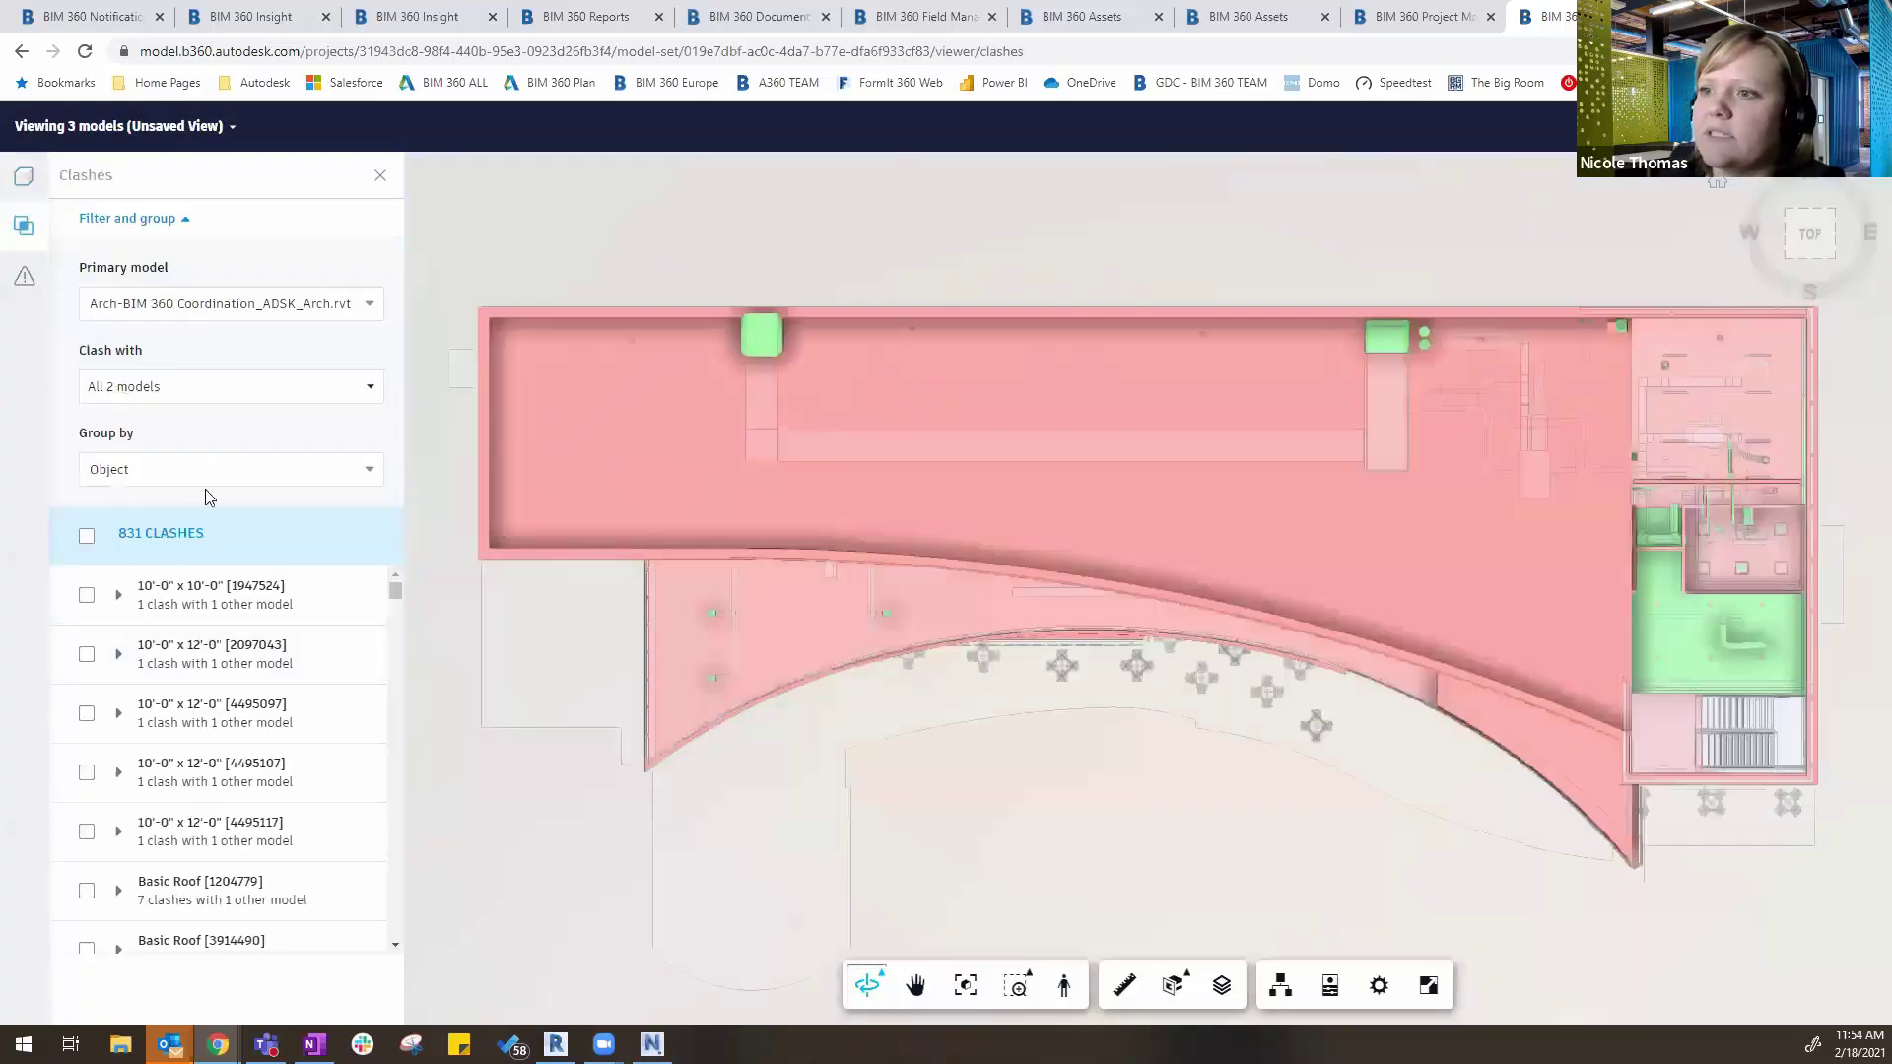
pyautogui.click(253, 394)
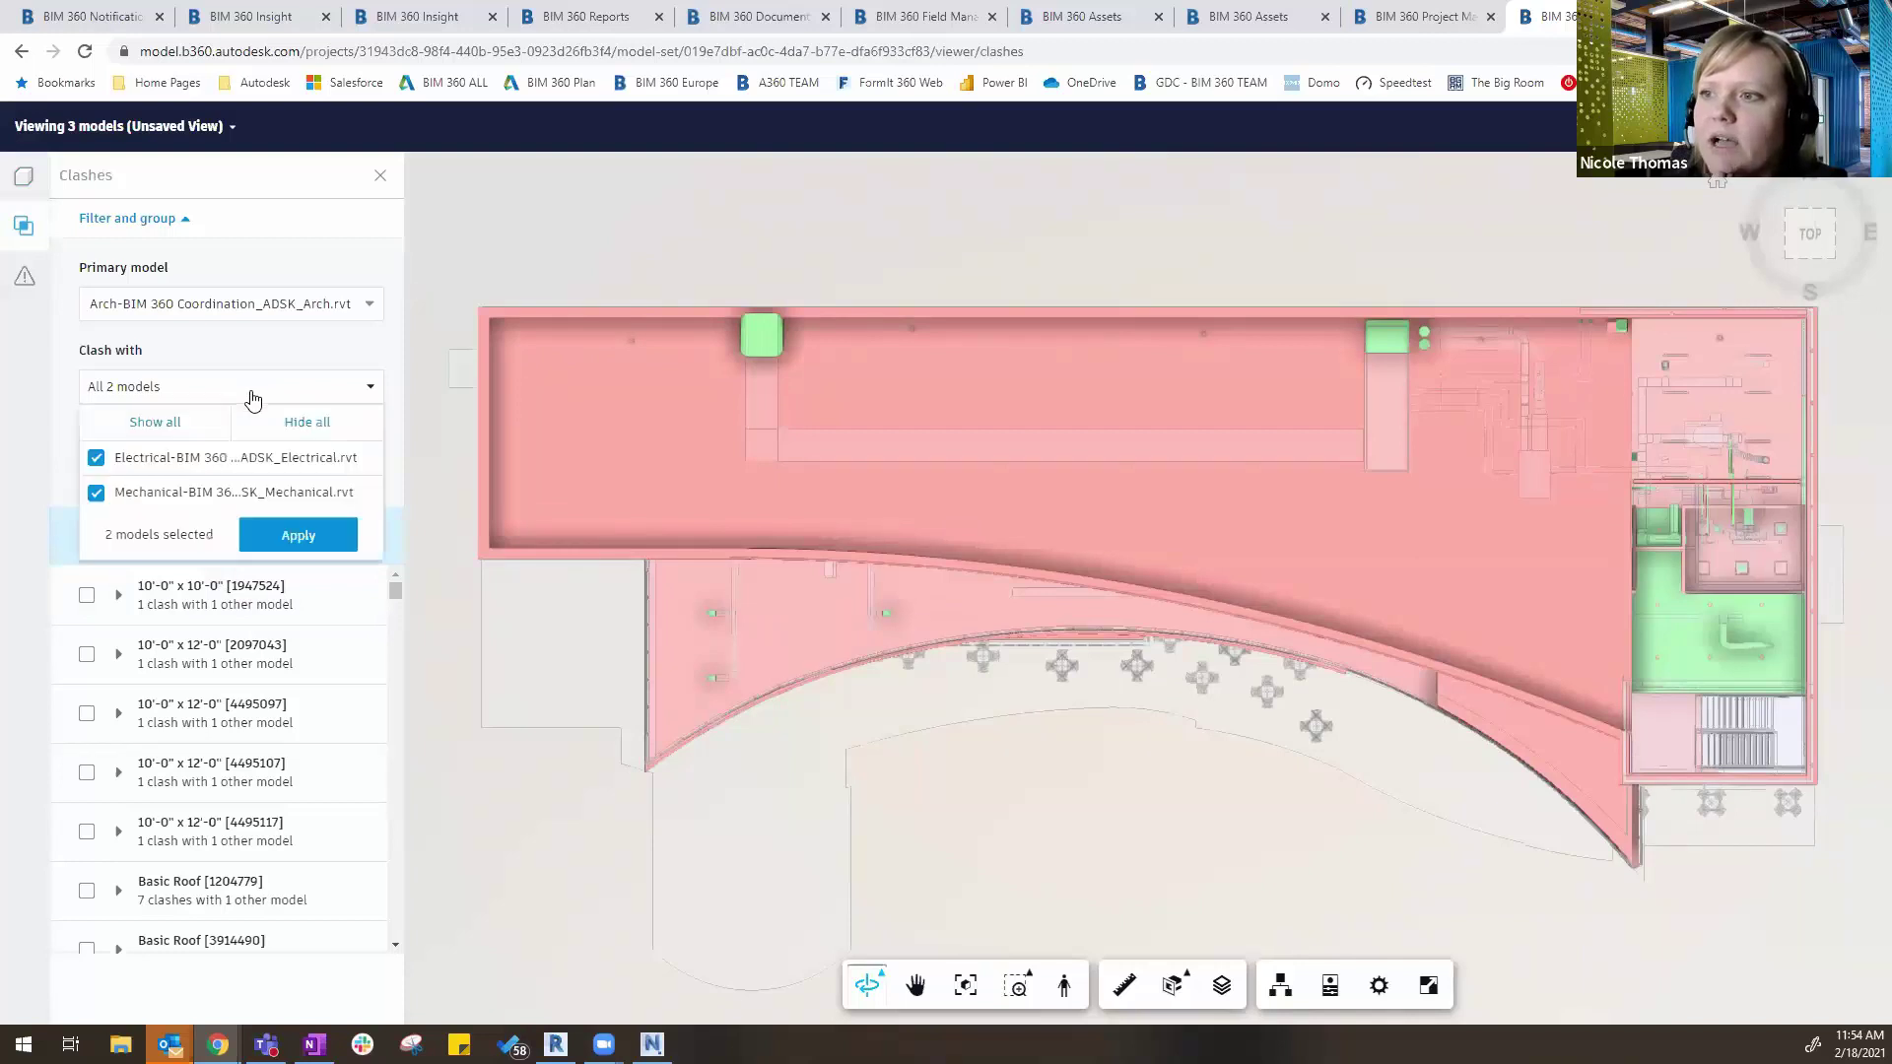
pyautogui.click(305, 311)
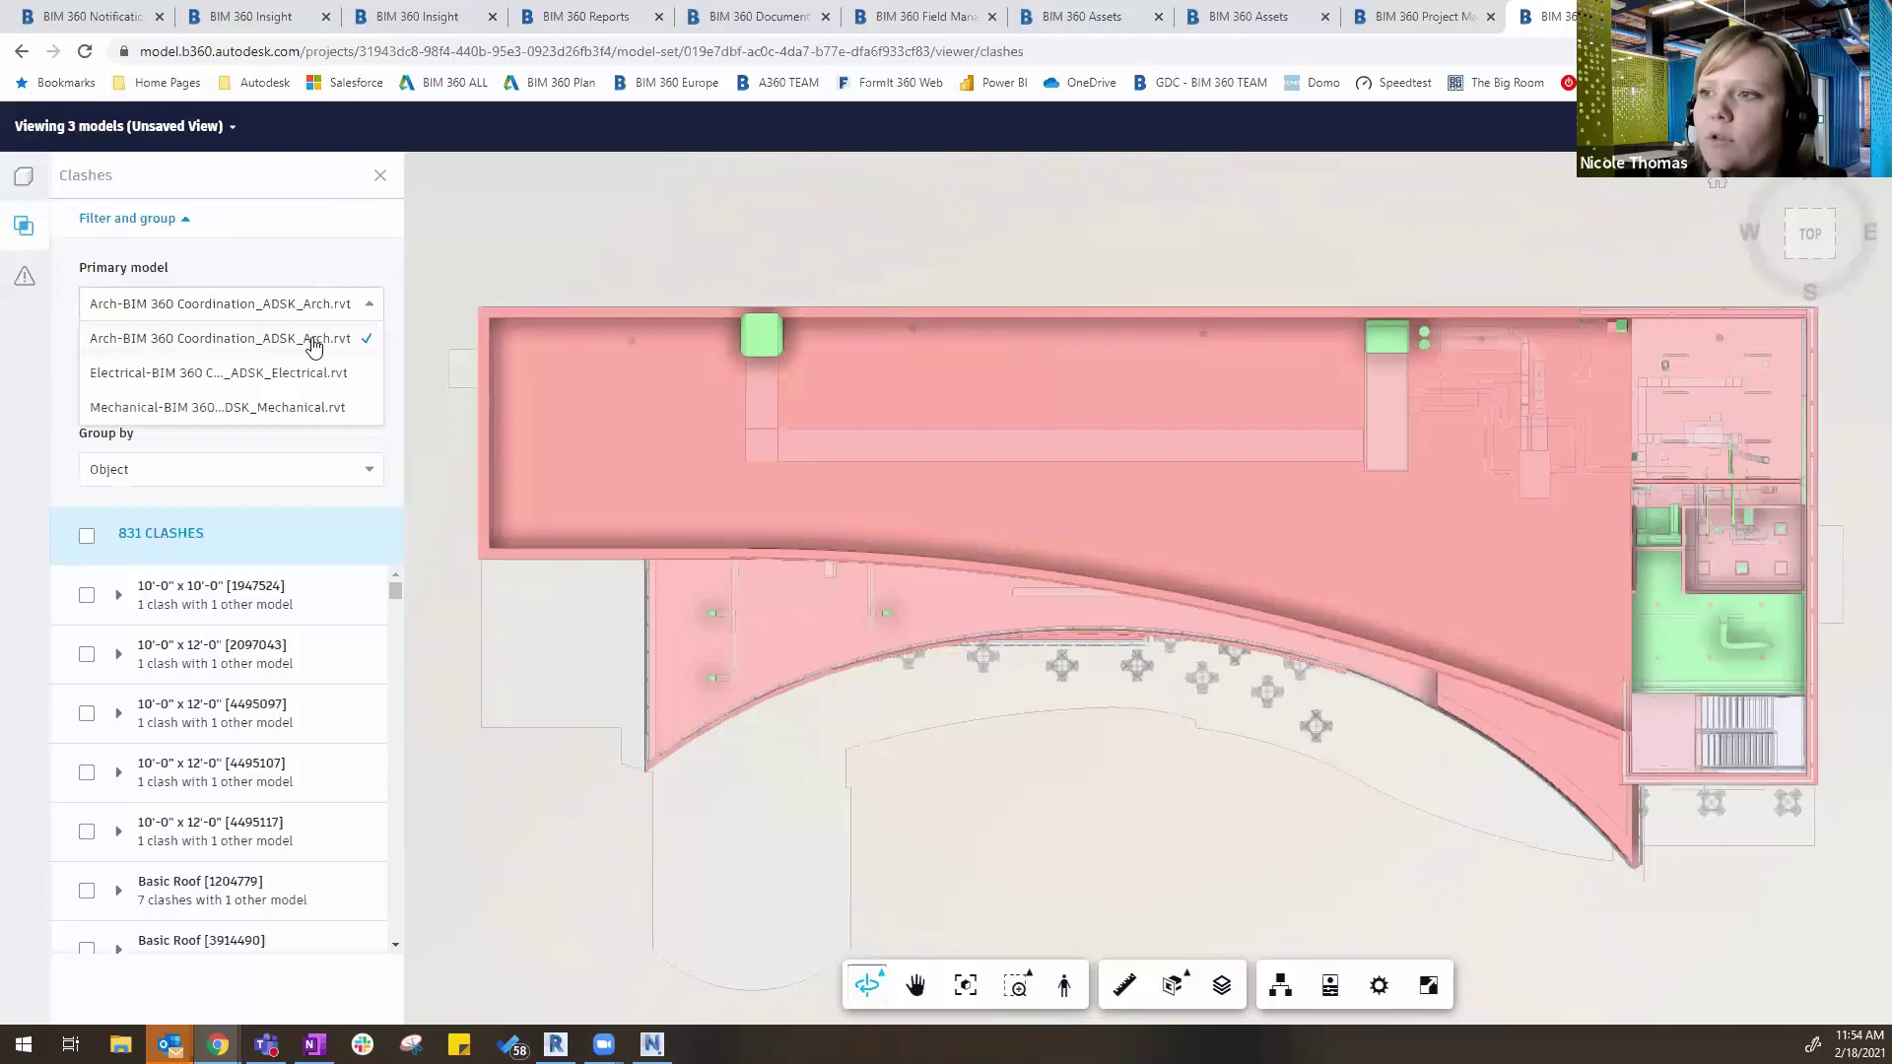
pyautogui.click(268, 414)
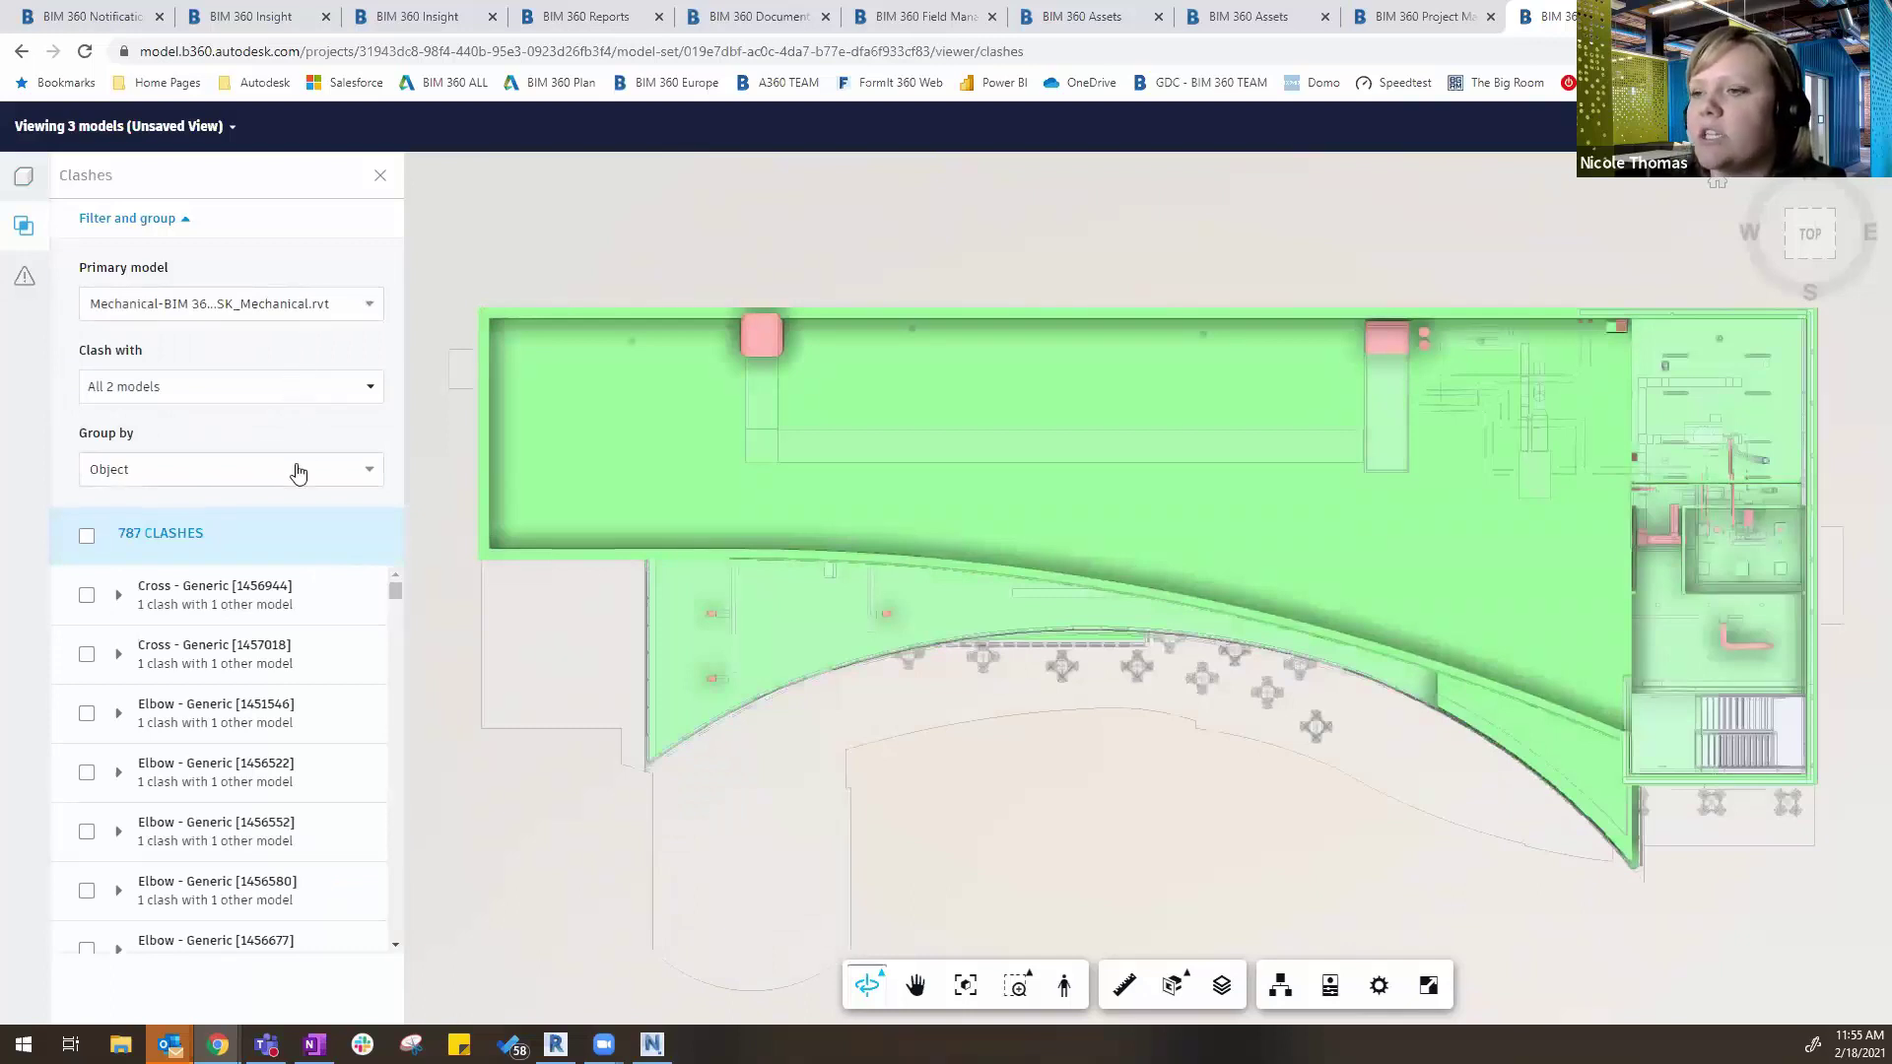
pyautogui.click(298, 475)
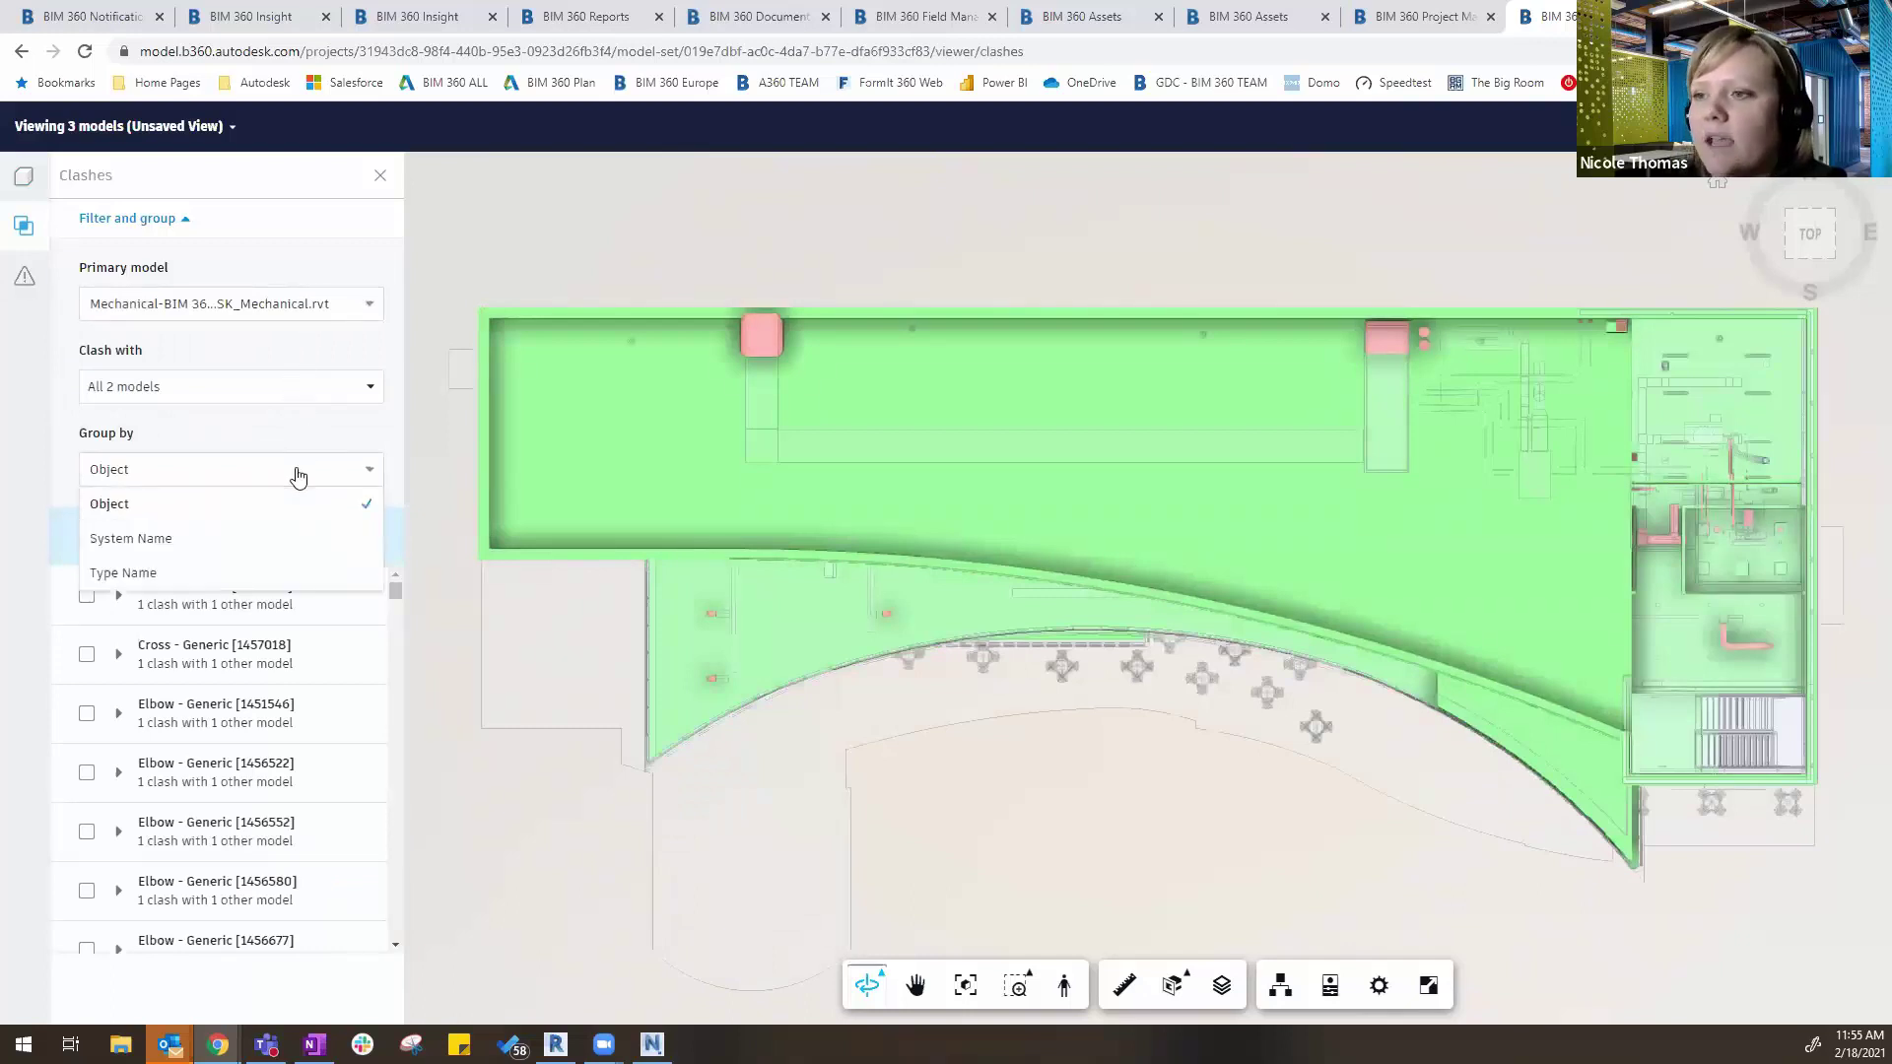
pyautogui.click(280, 544)
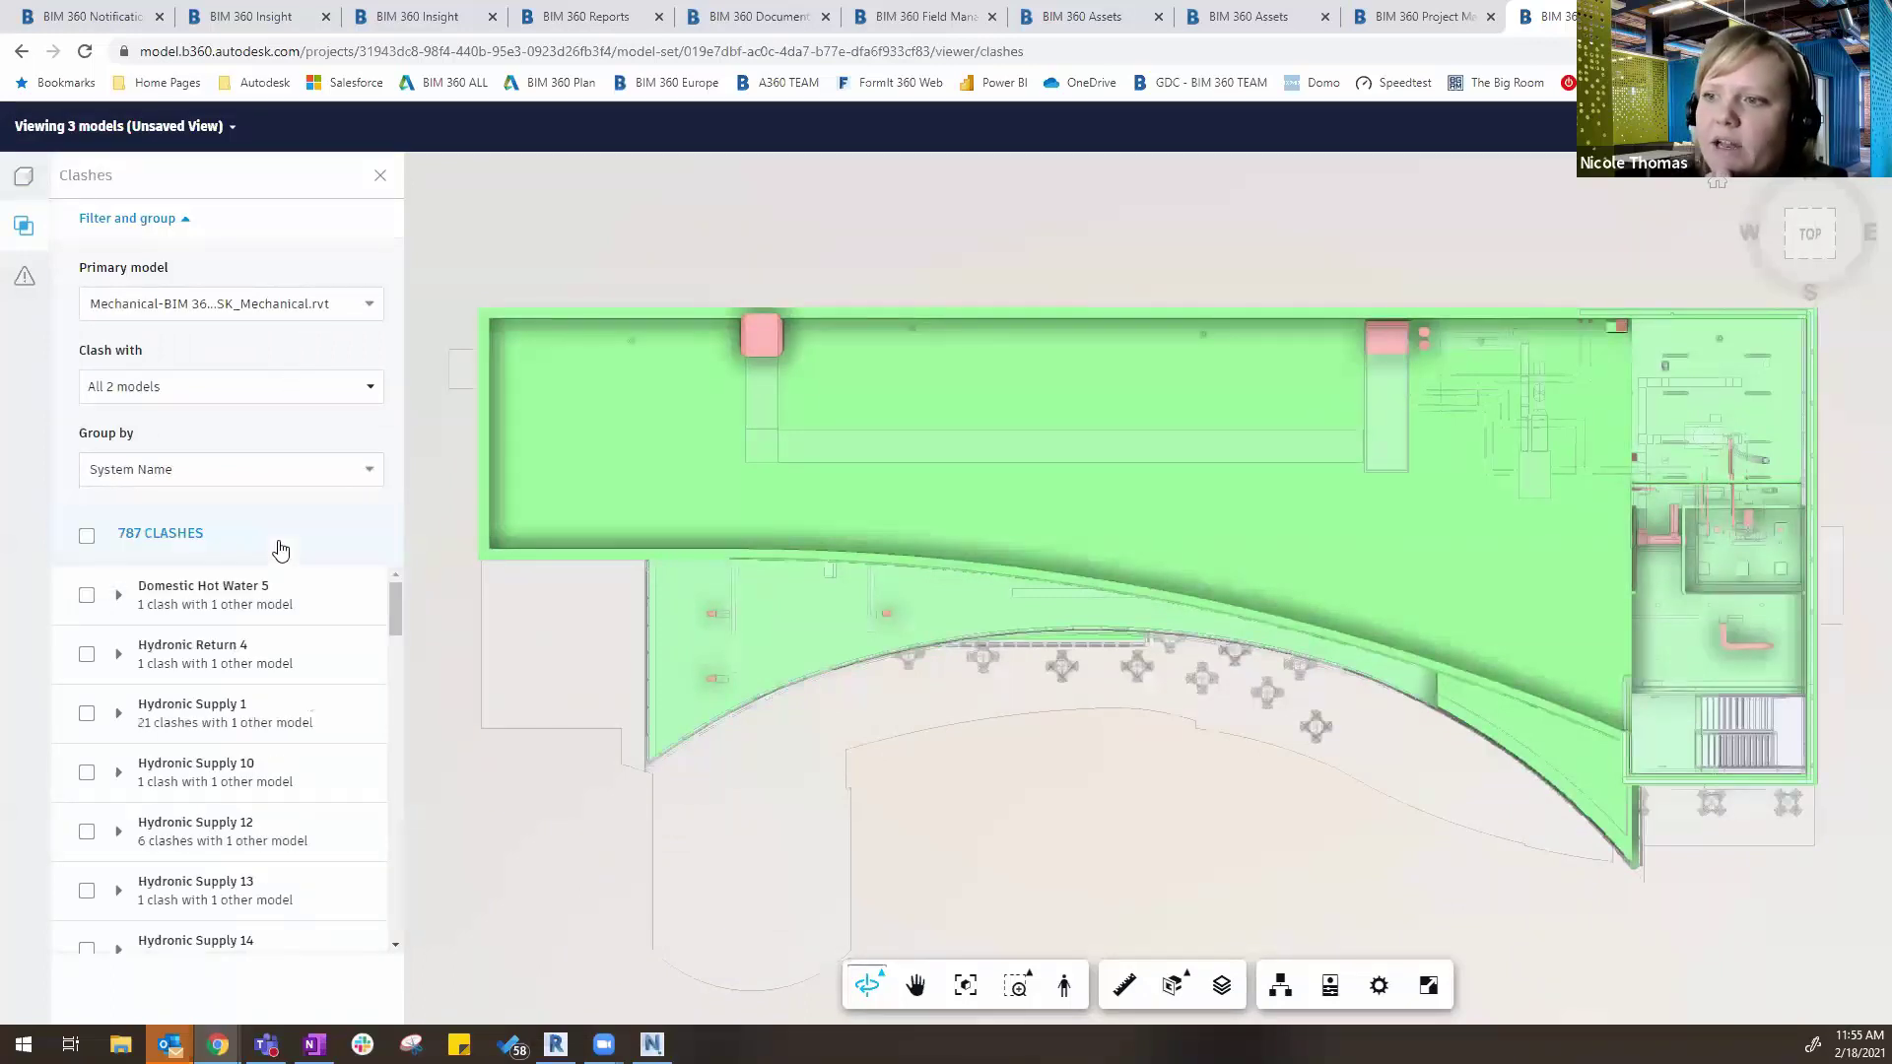
# Make Arch the primary model and group its 831 clashes by type name
pyautogui.click(205, 490)
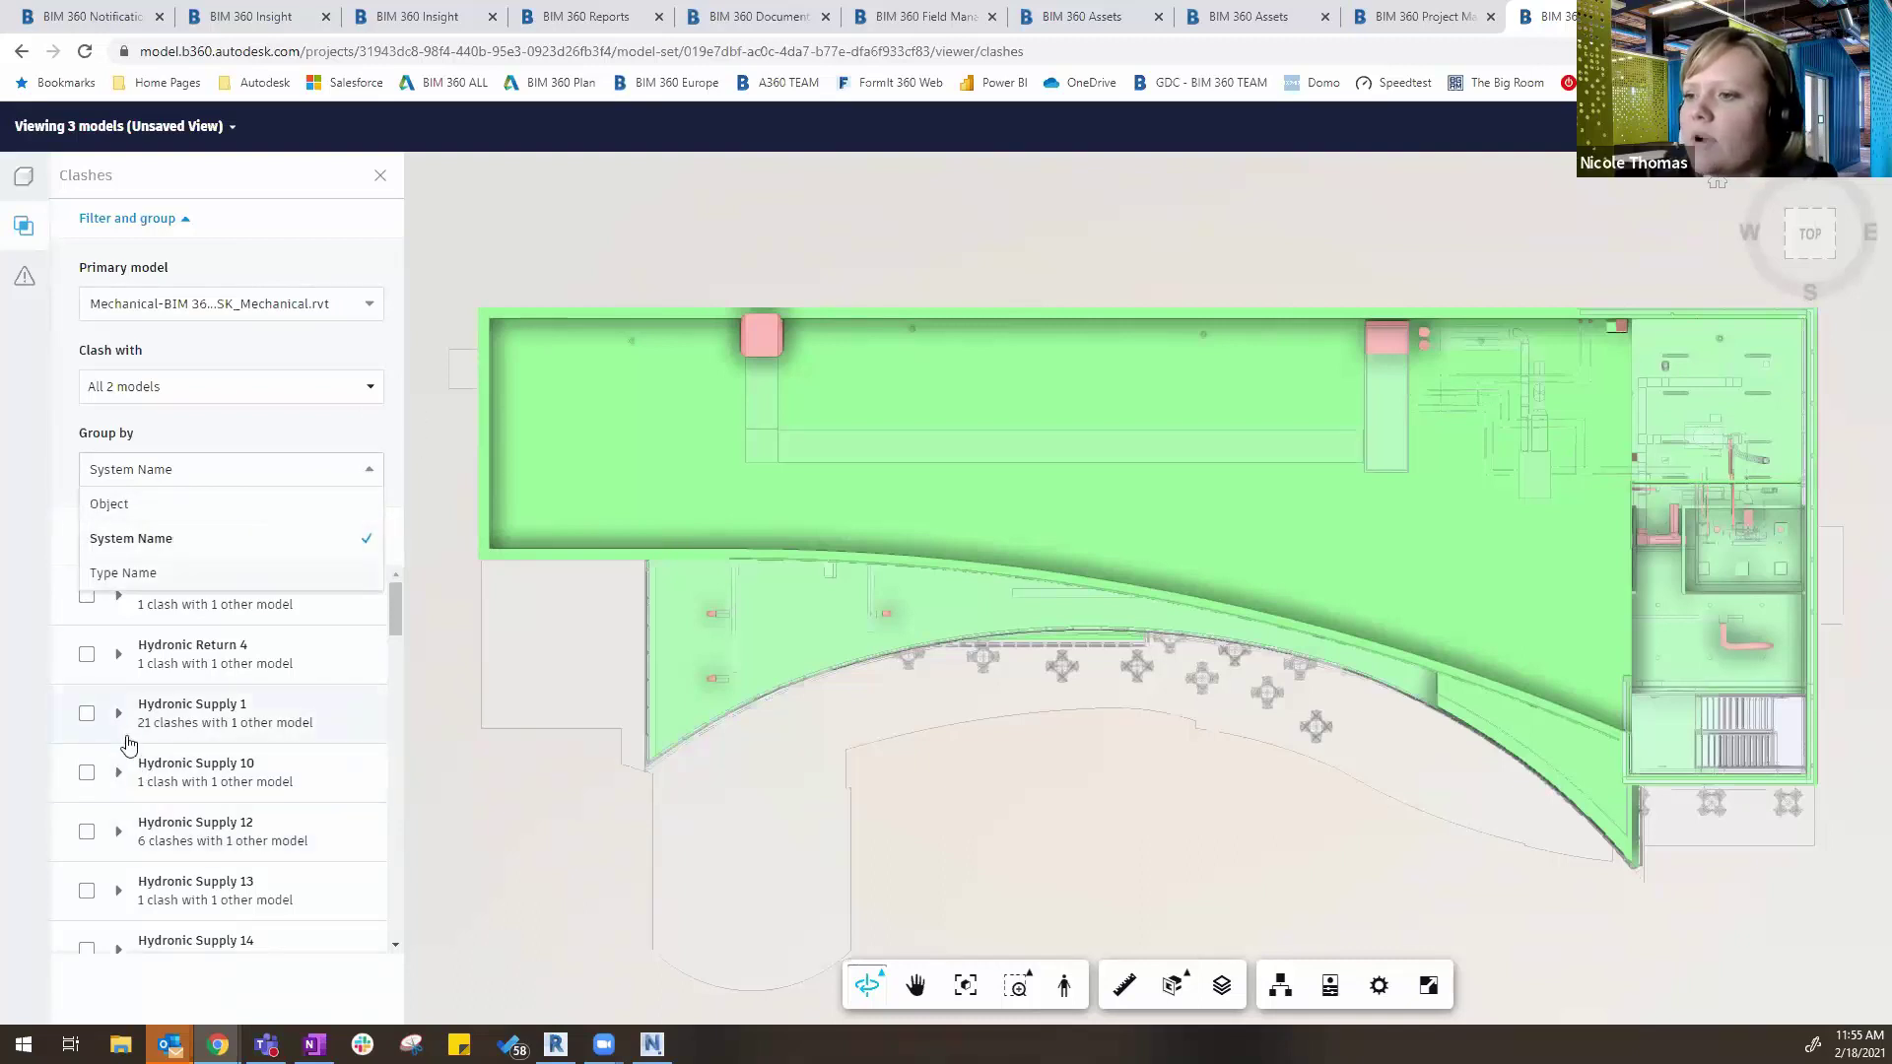
pyautogui.click(197, 311)
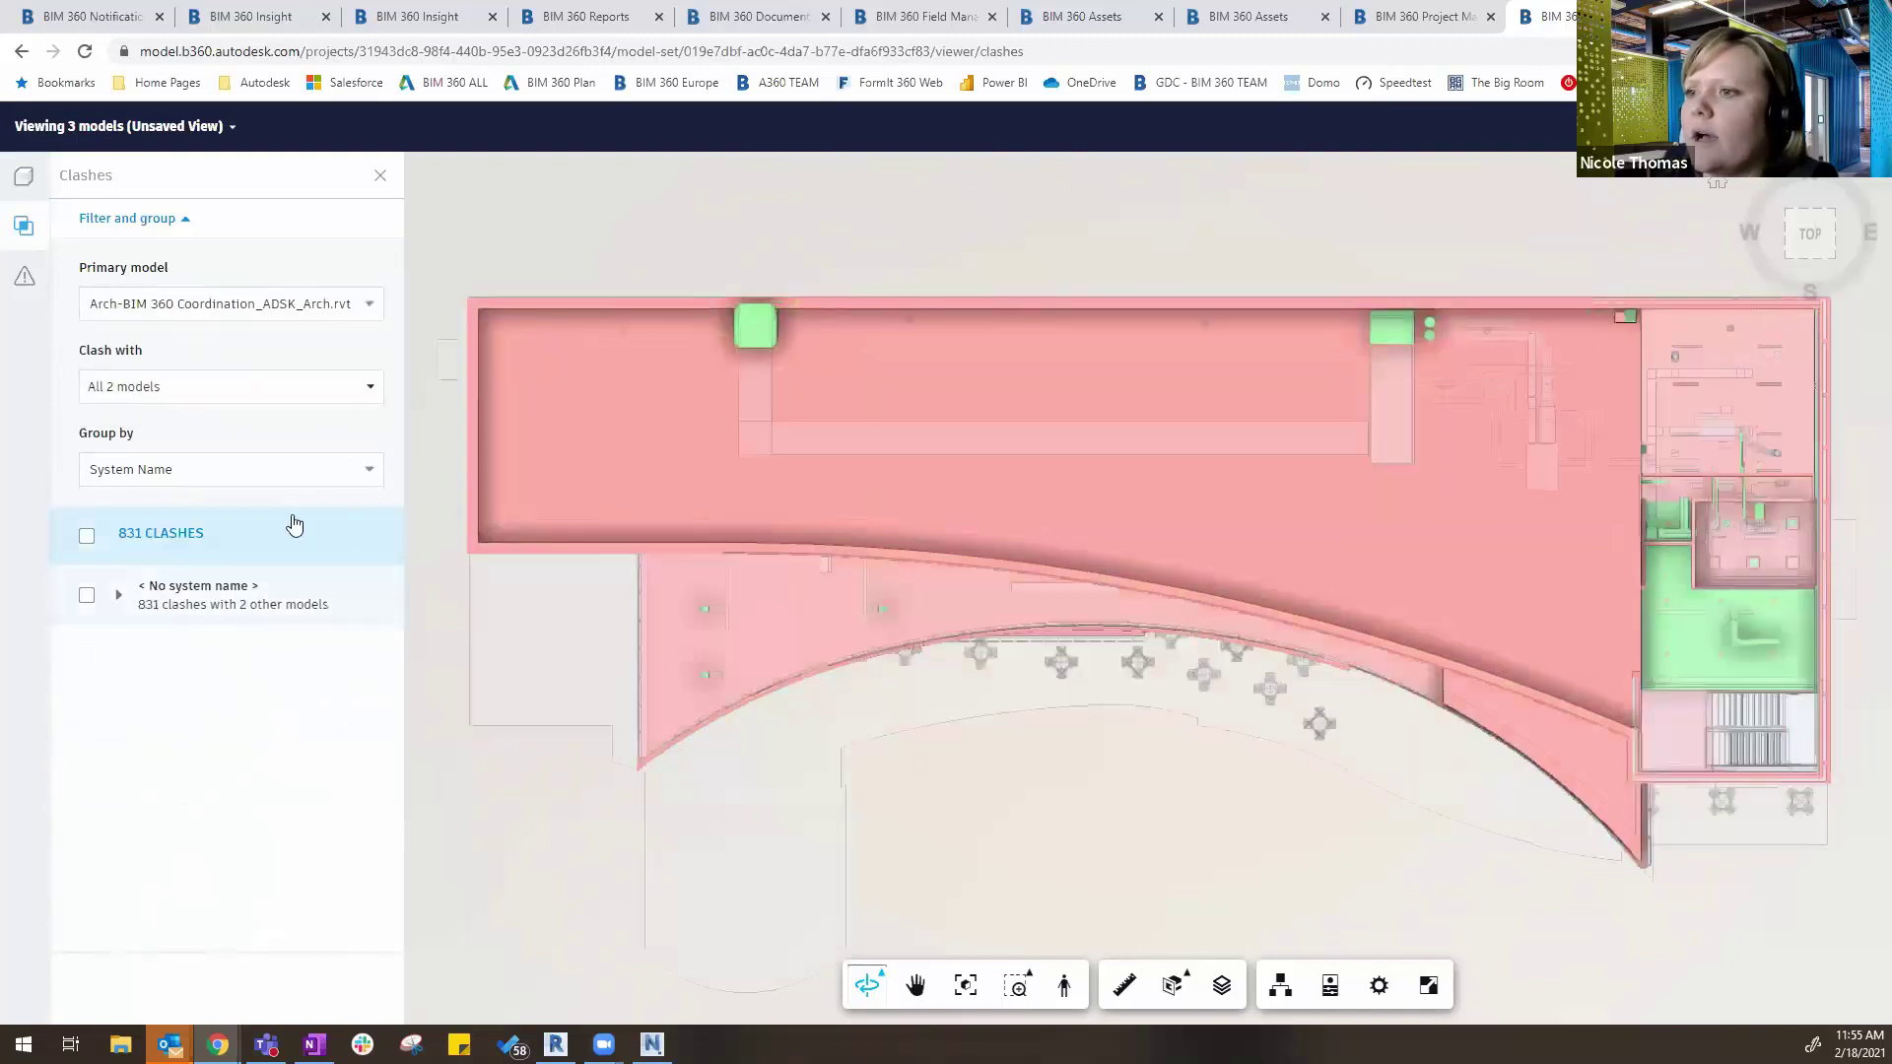
pyautogui.click(283, 478)
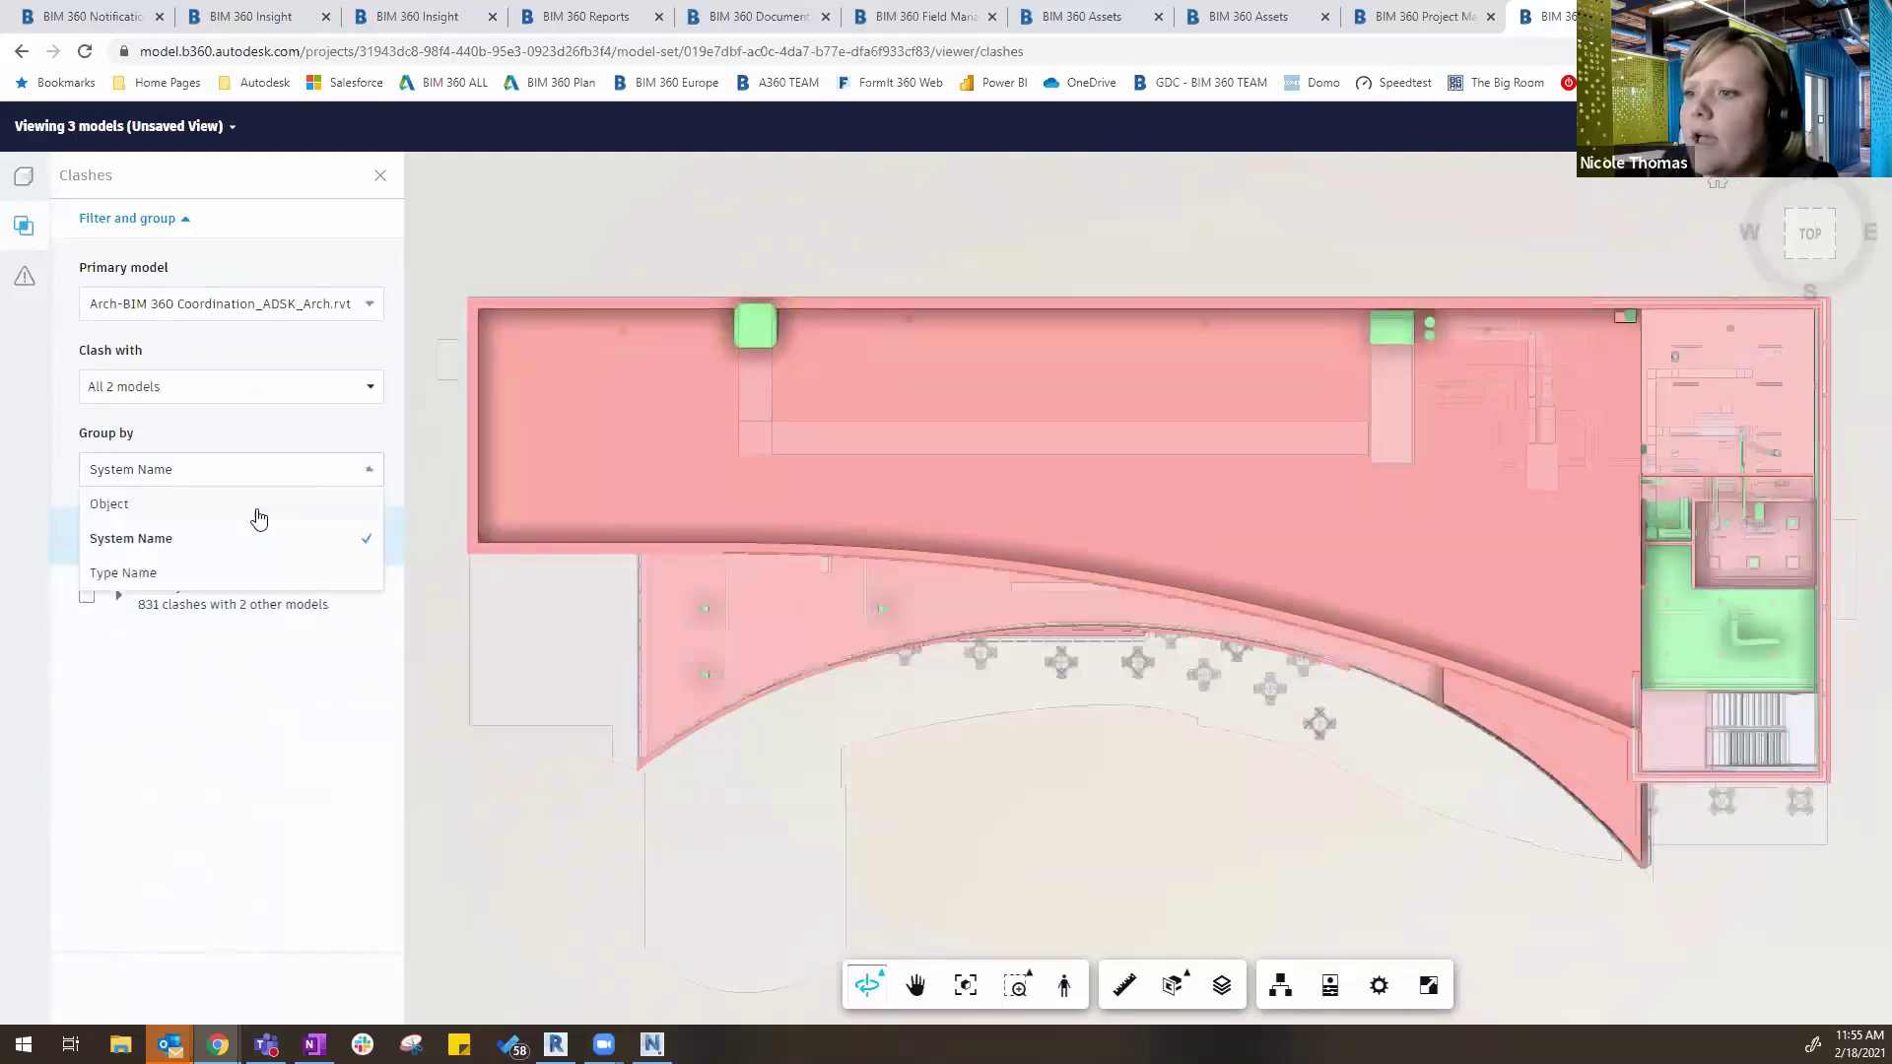
pyautogui.click(211, 571)
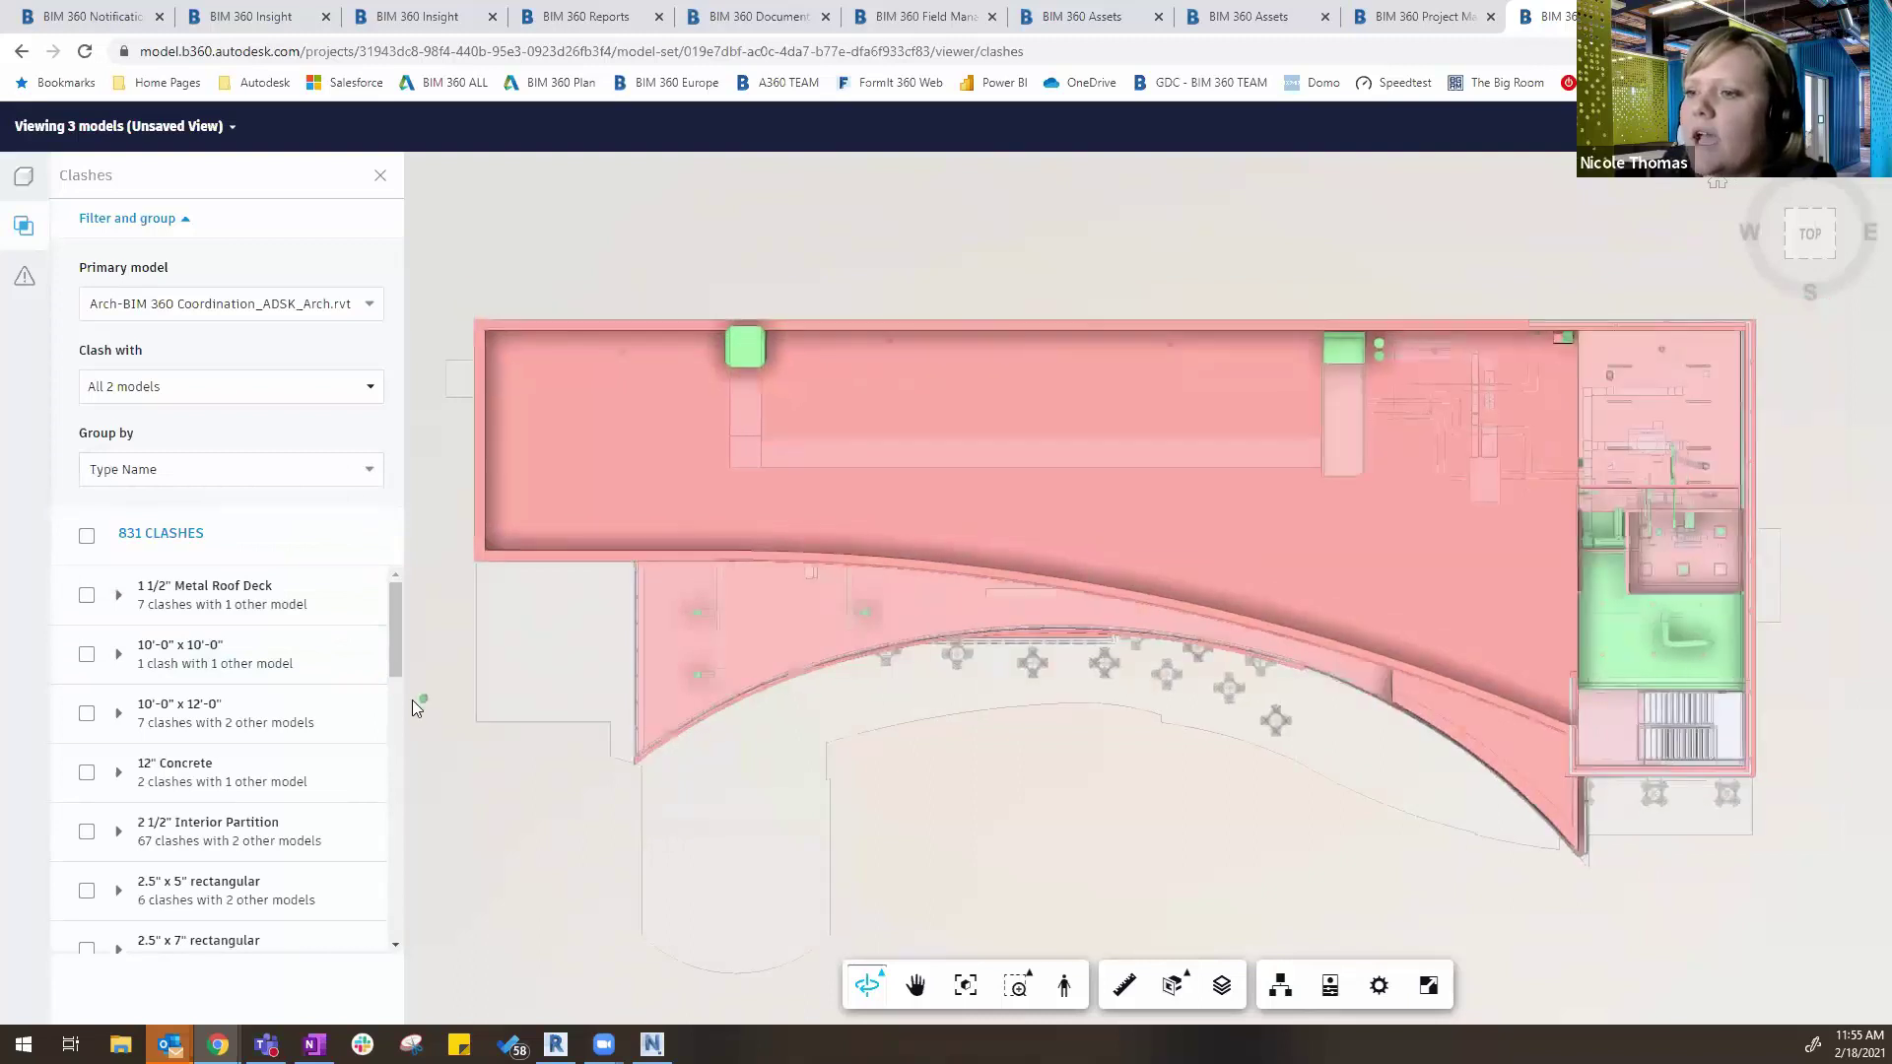
# Mark the 1 1/2" Metal Roof Deck clashes Not an Issue as Valid interface, leaving 824
pyautogui.click(87, 596)
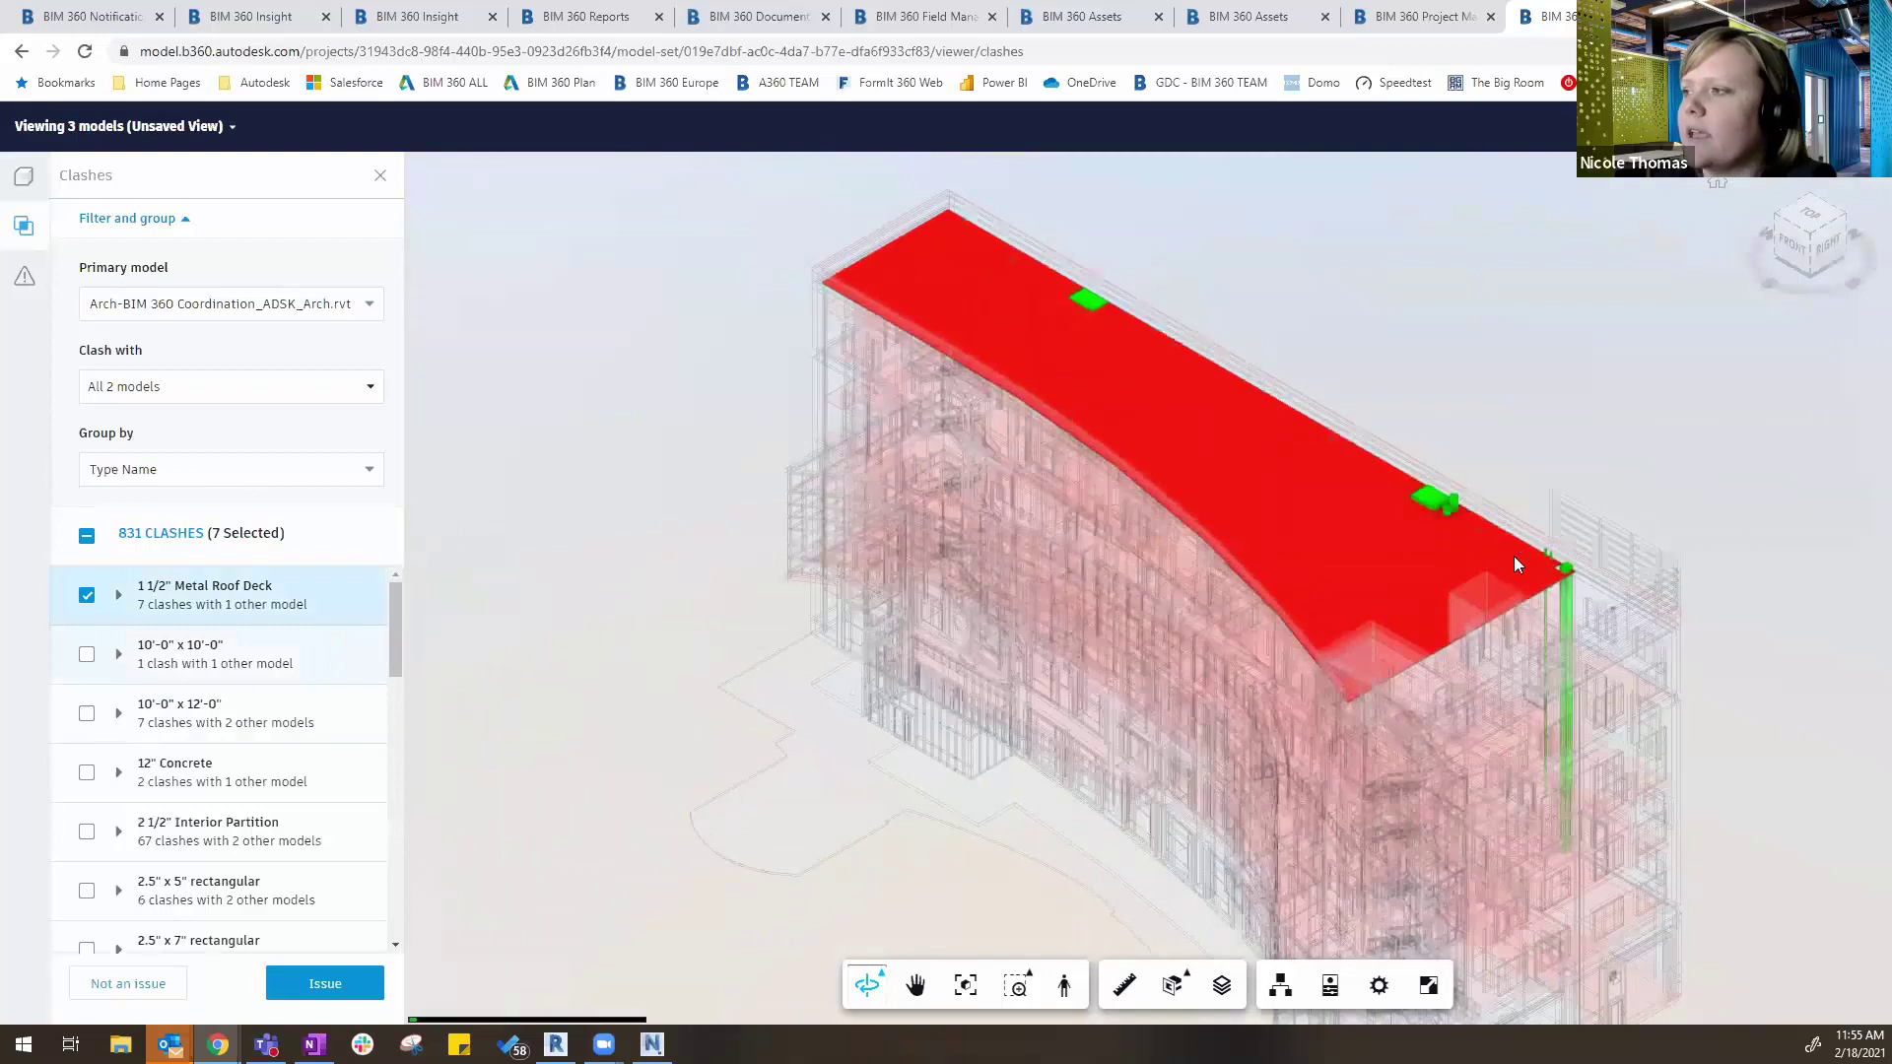
pyautogui.moveTo(1513, 556); pyautogui.dragTo(1569, 565)
pyautogui.scroll(5, 1569, 565)
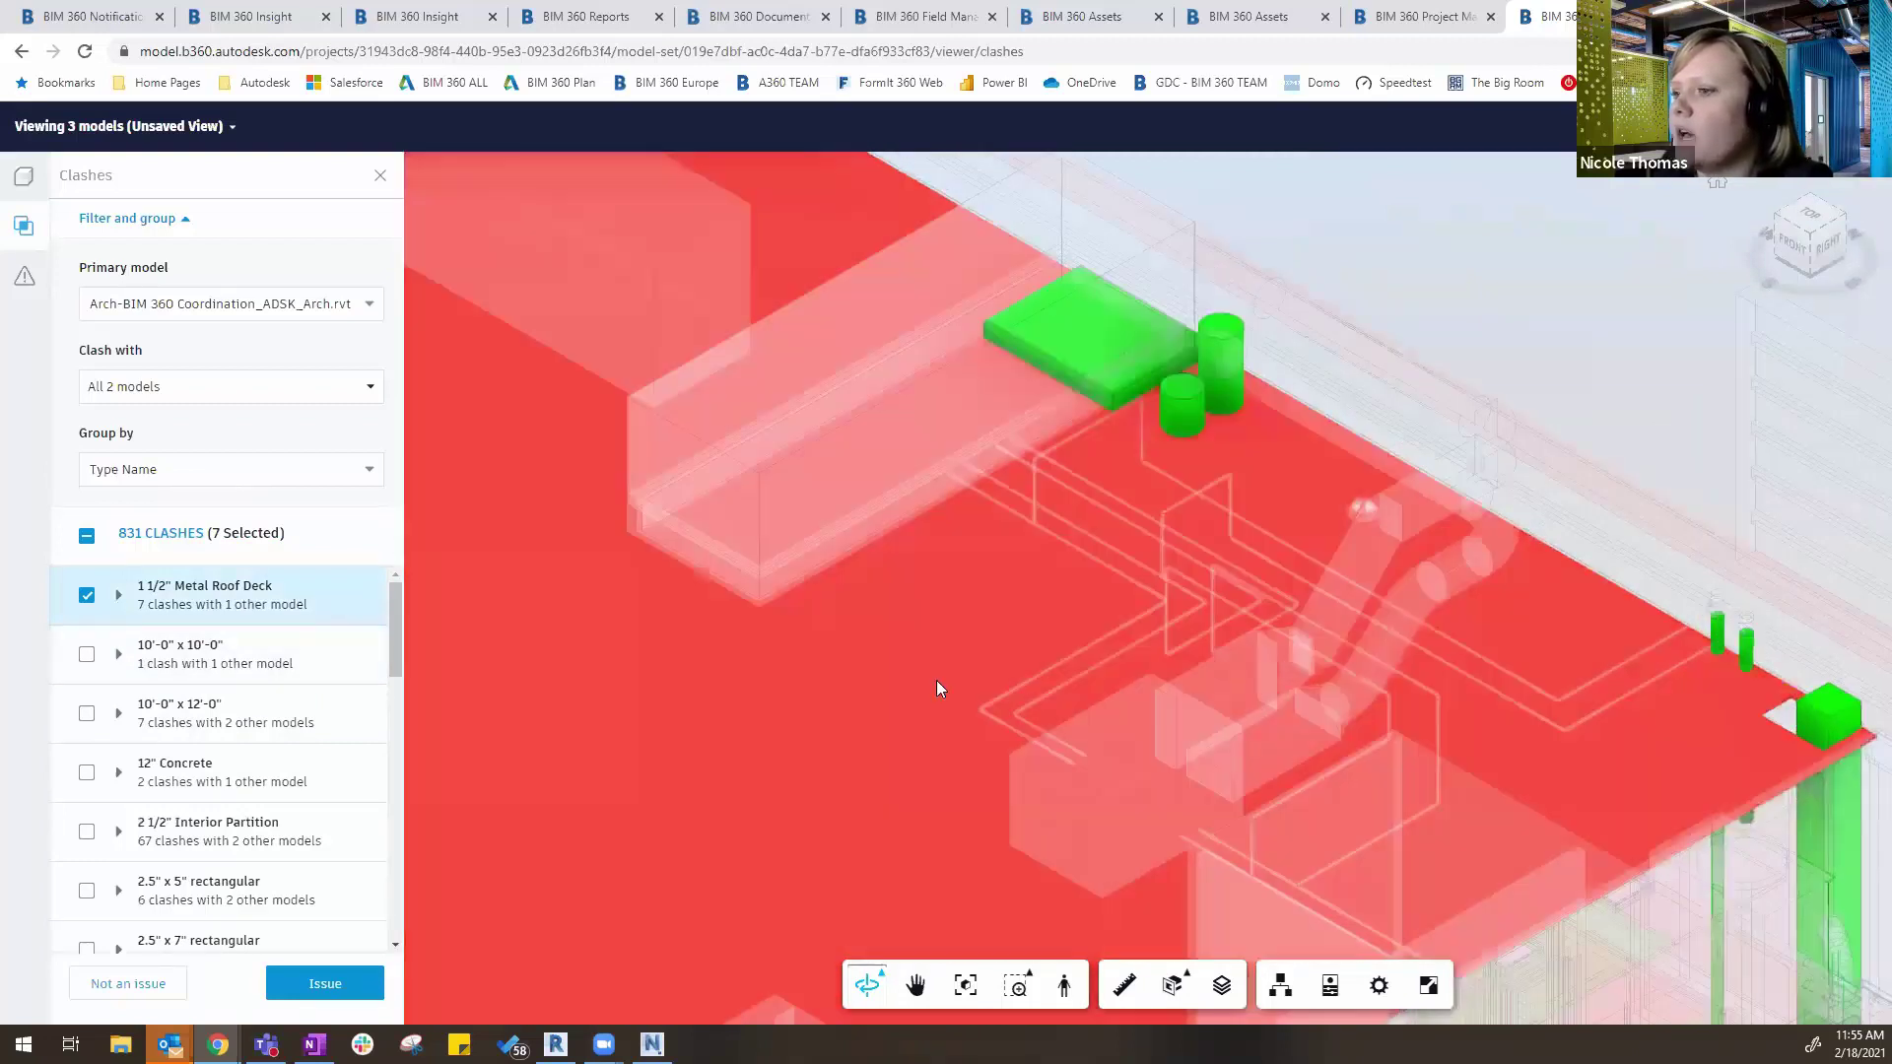
pyautogui.click(135, 990)
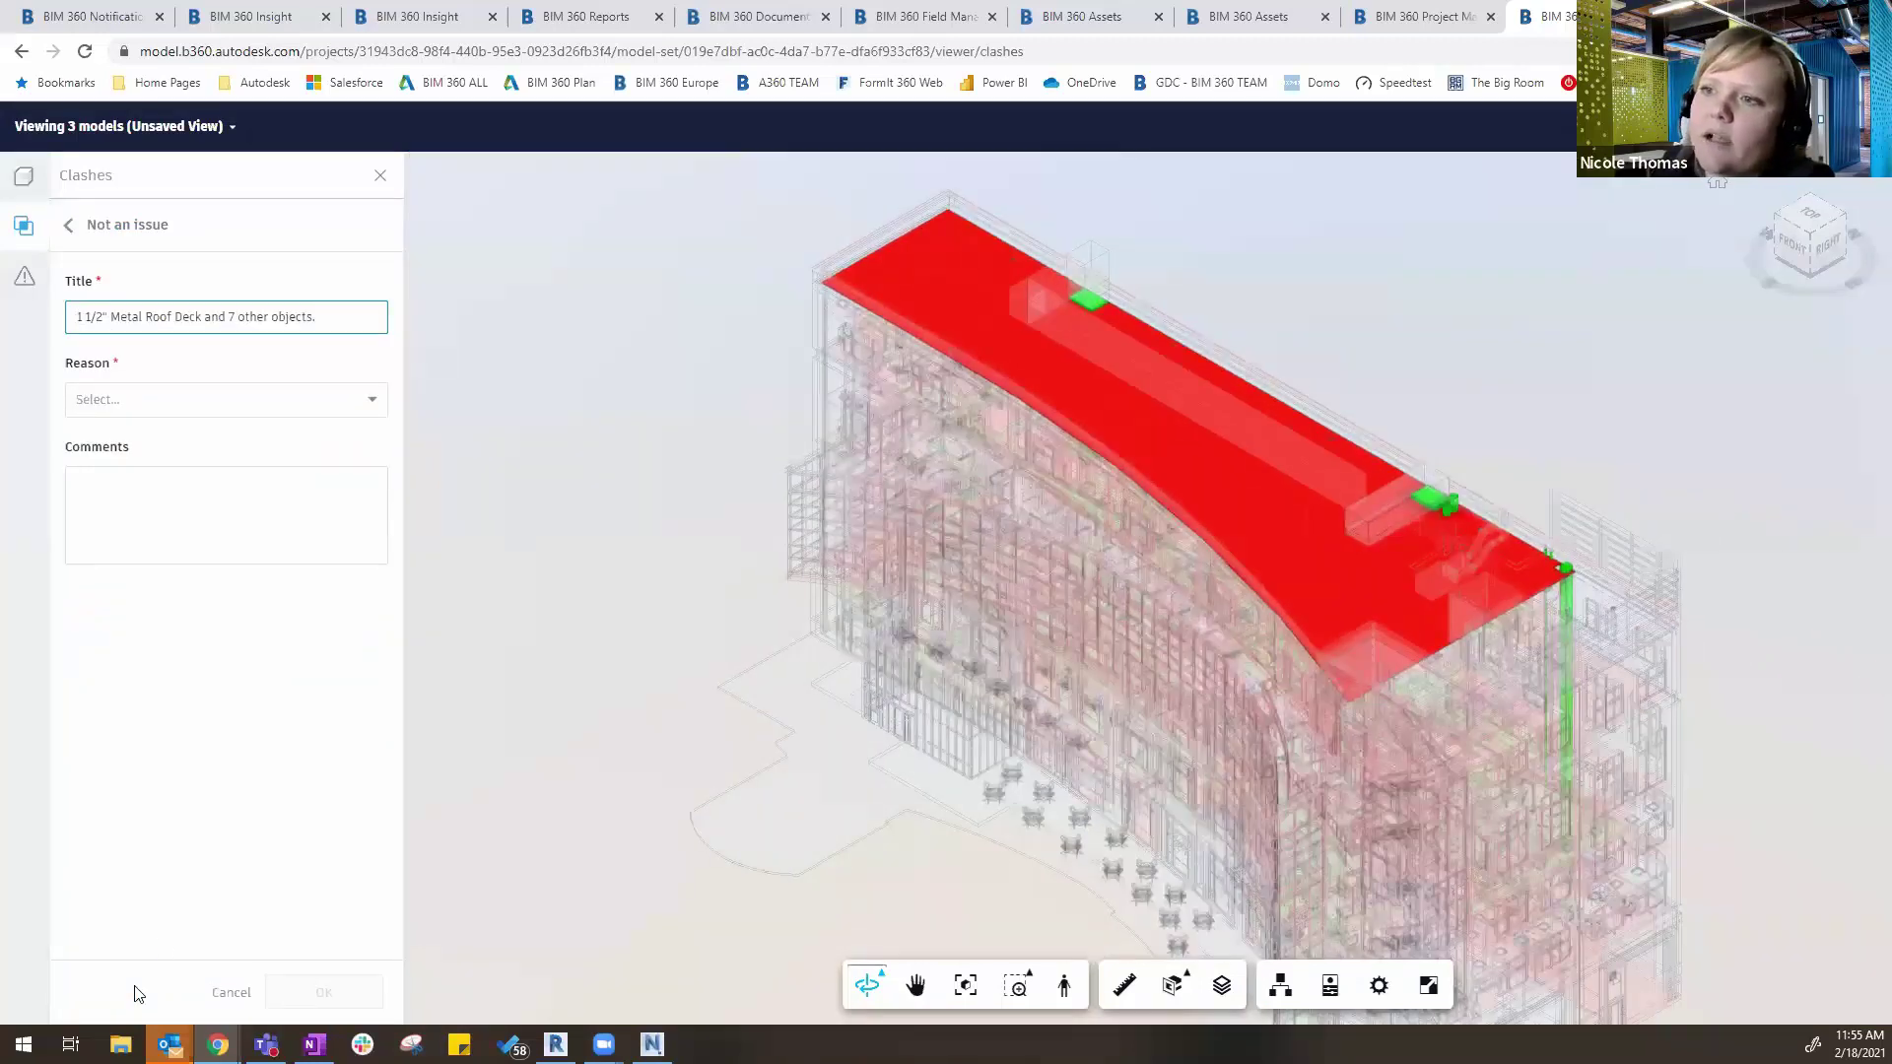
pyautogui.click(169, 420)
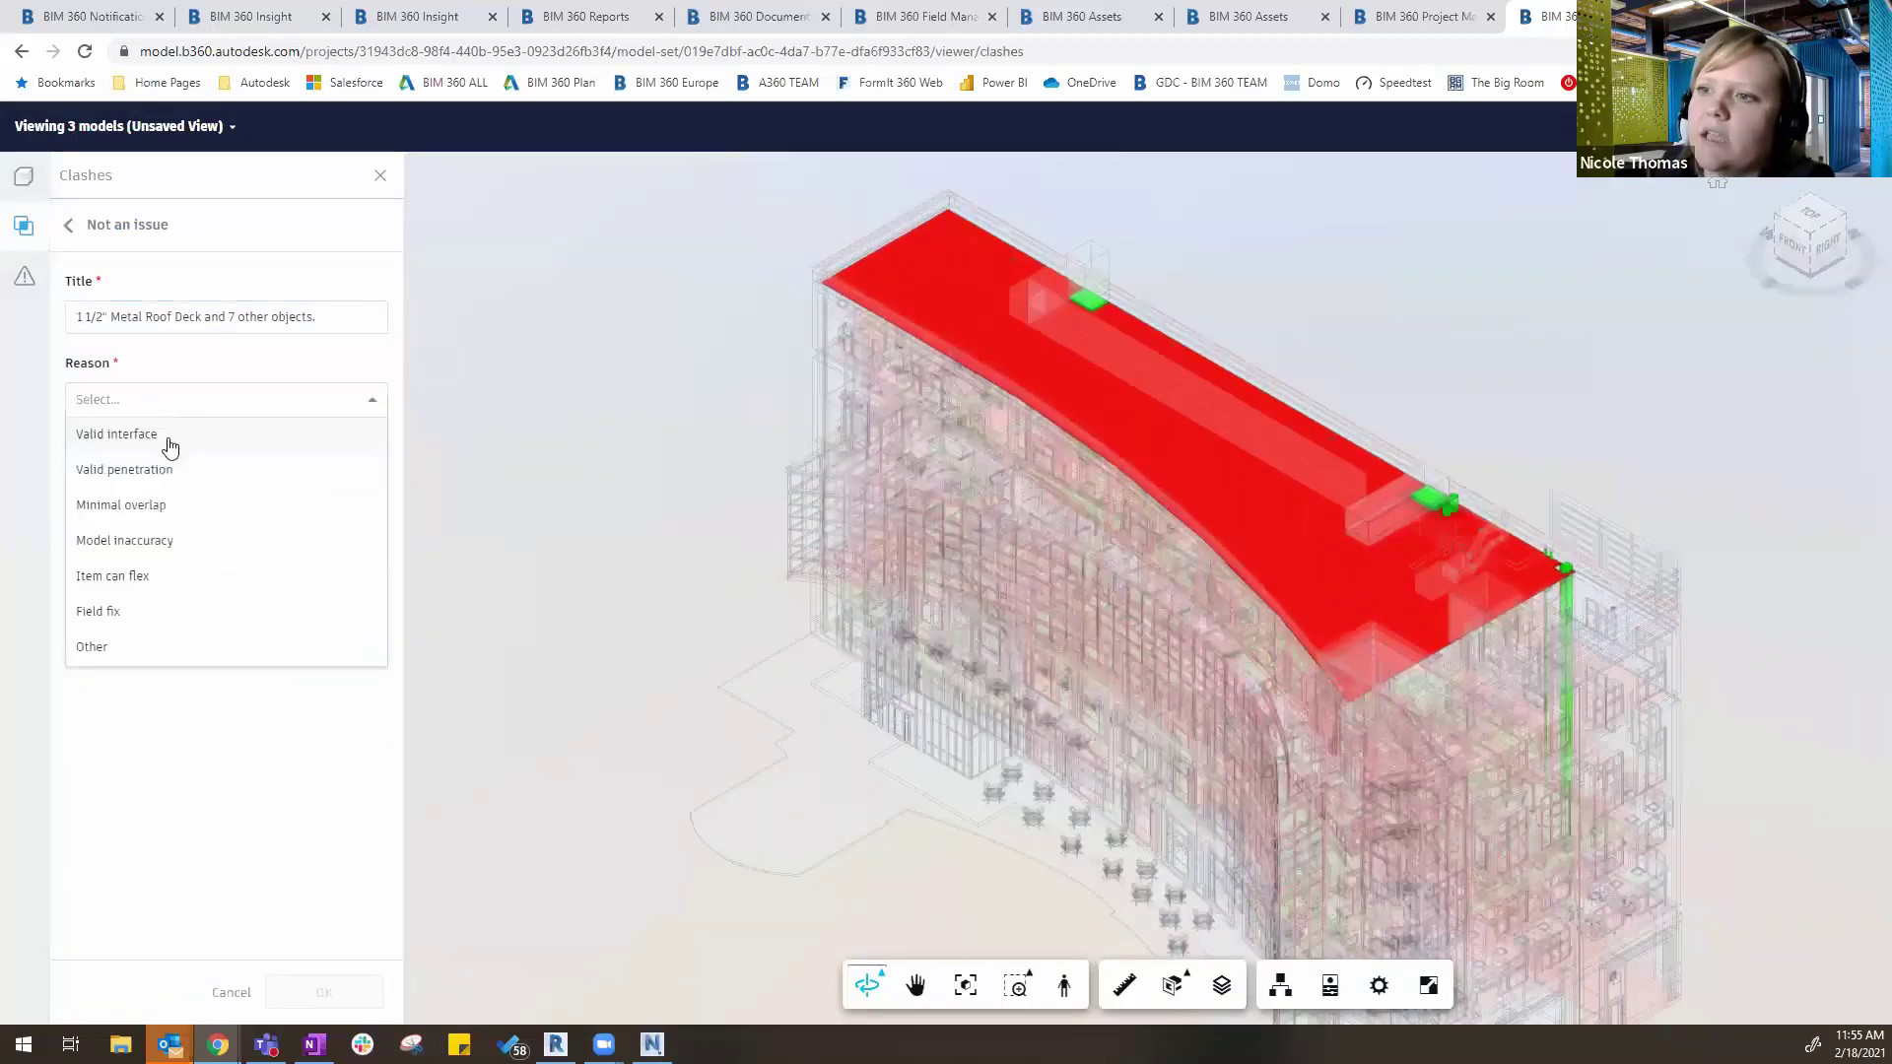
pyautogui.click(169, 438)
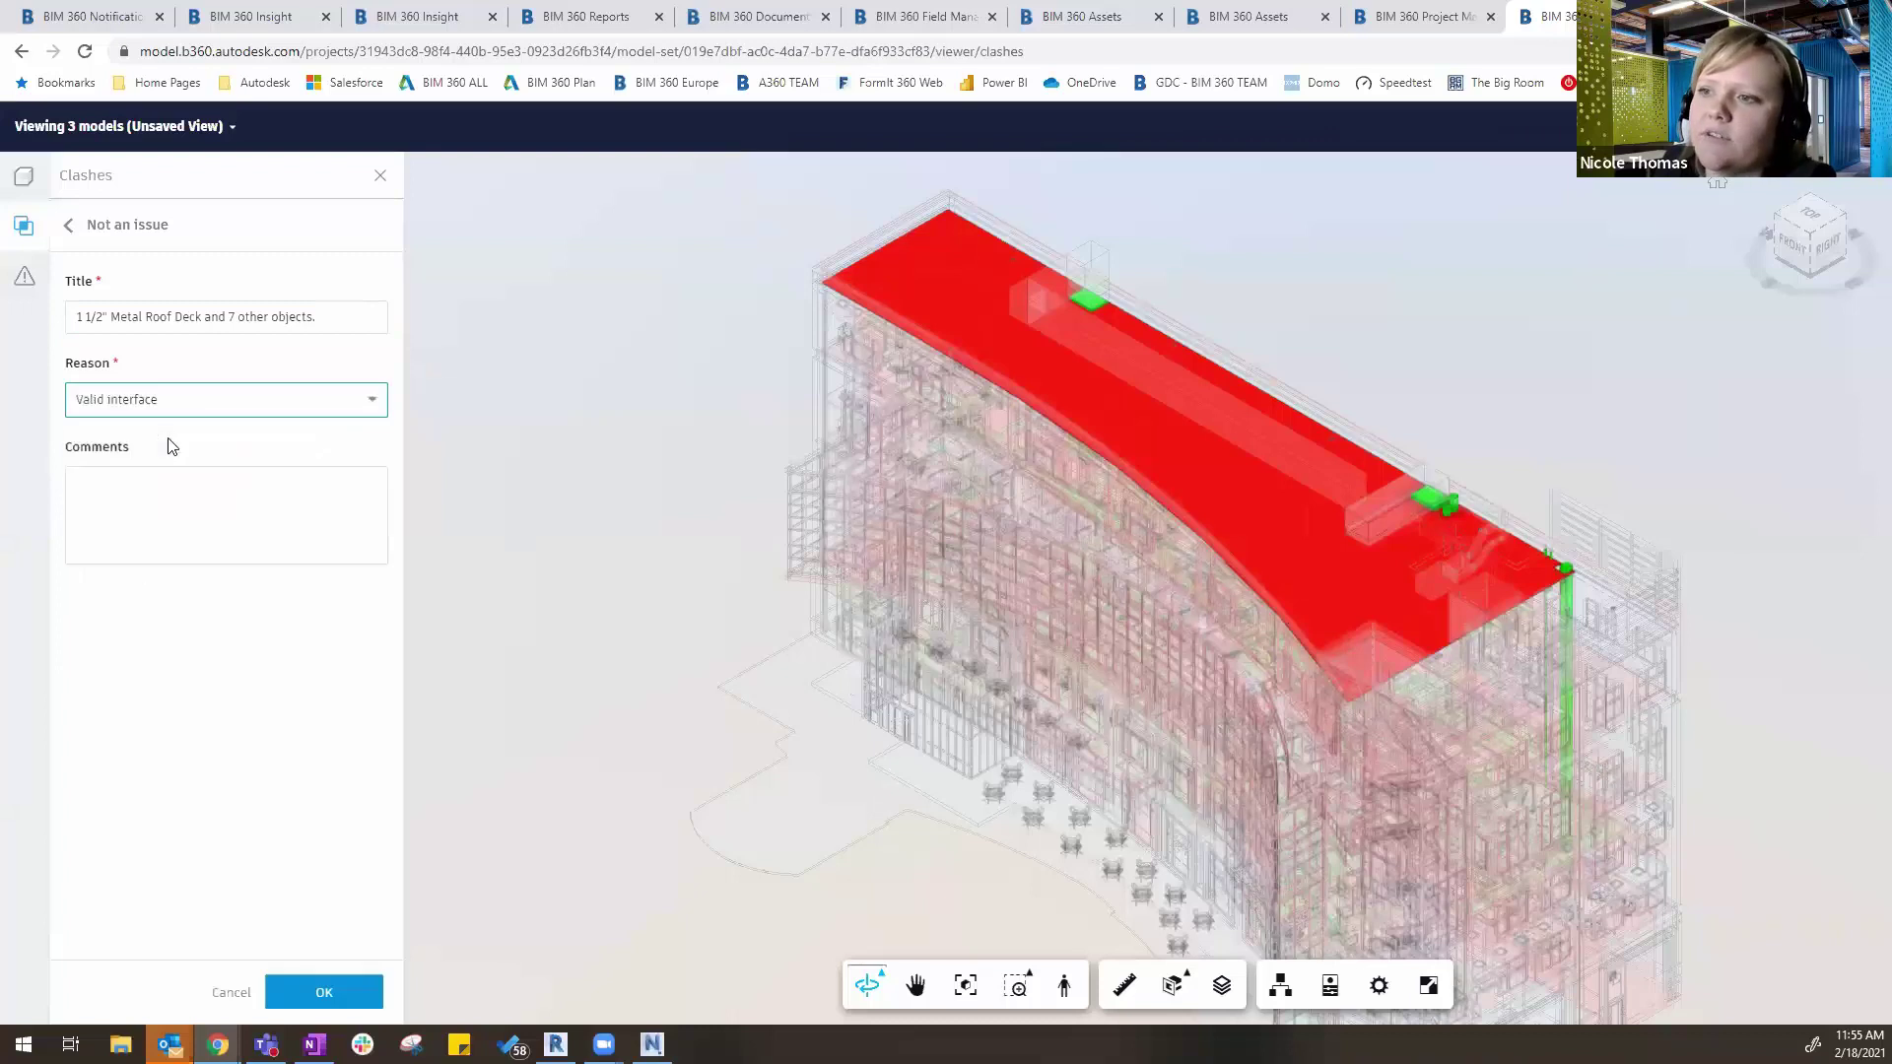
pyautogui.click(321, 996)
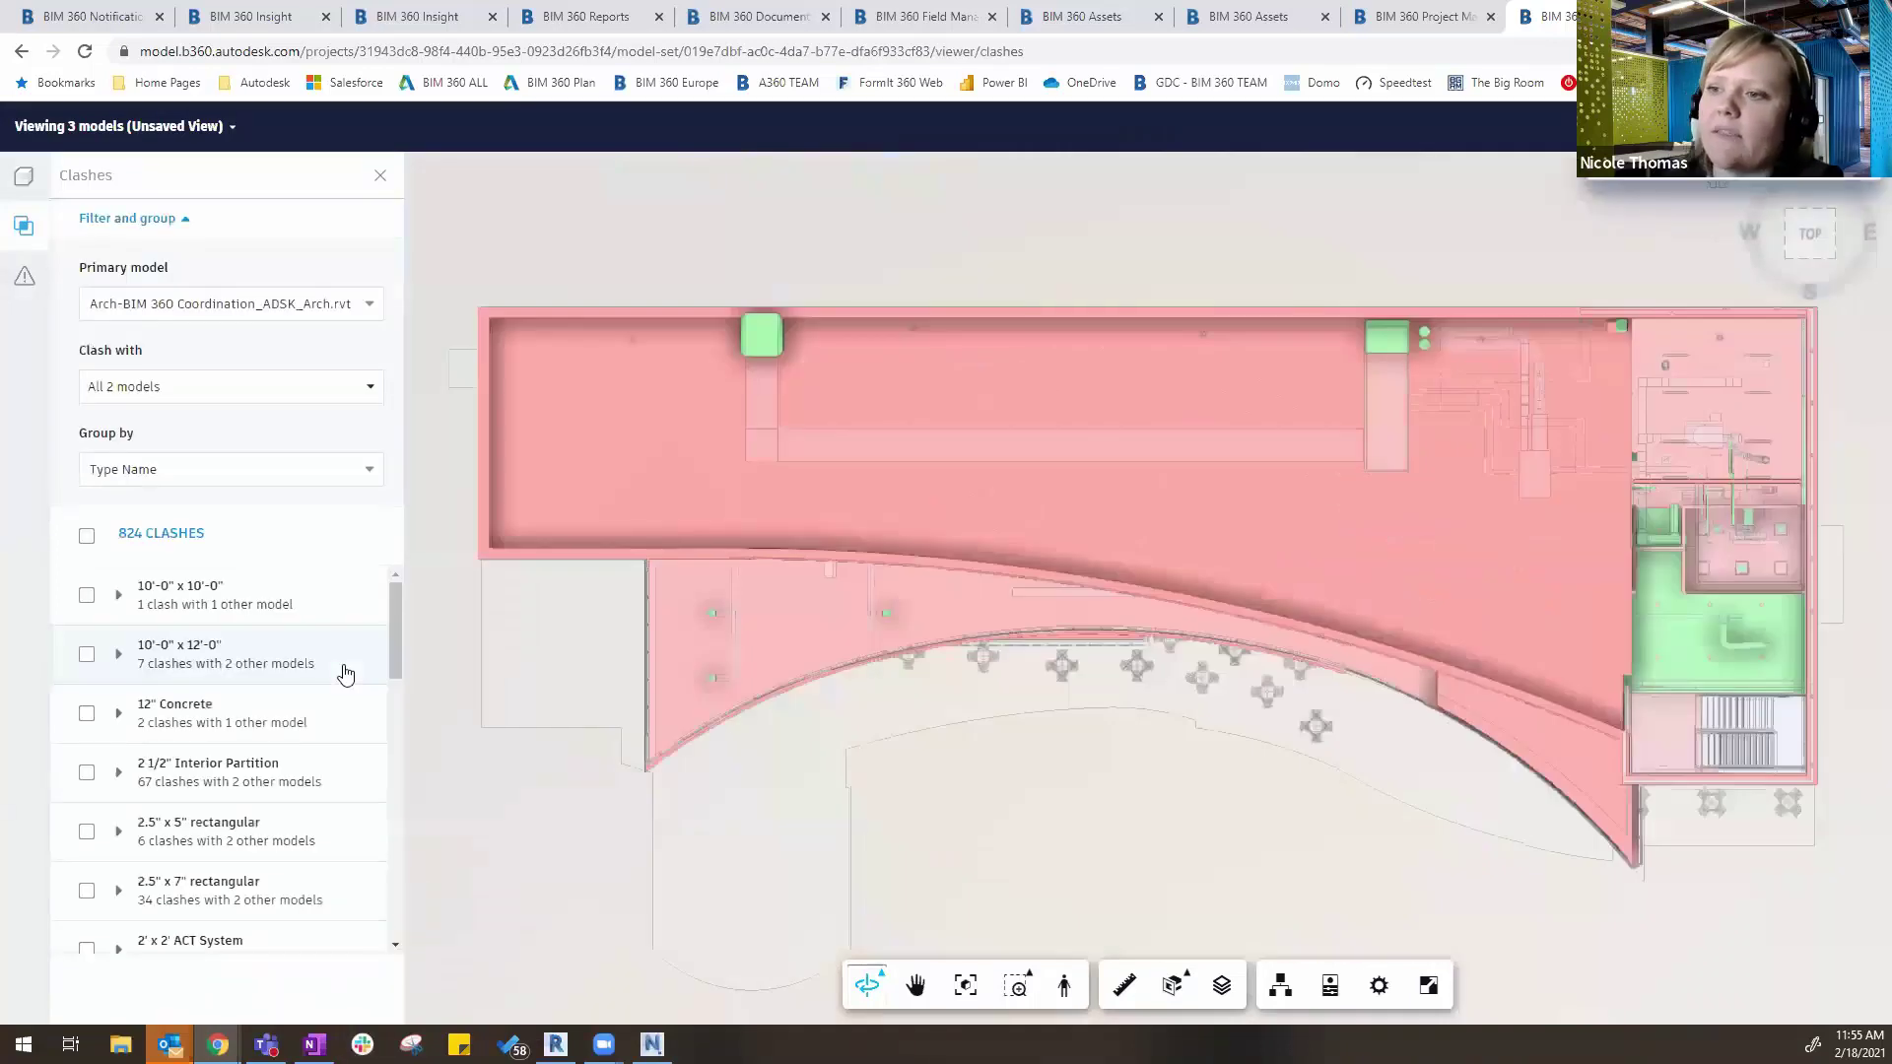
# Select only the 10'-0" x 12'-0" clash group and zoom in on its red doors
pyautogui.click(86, 715)
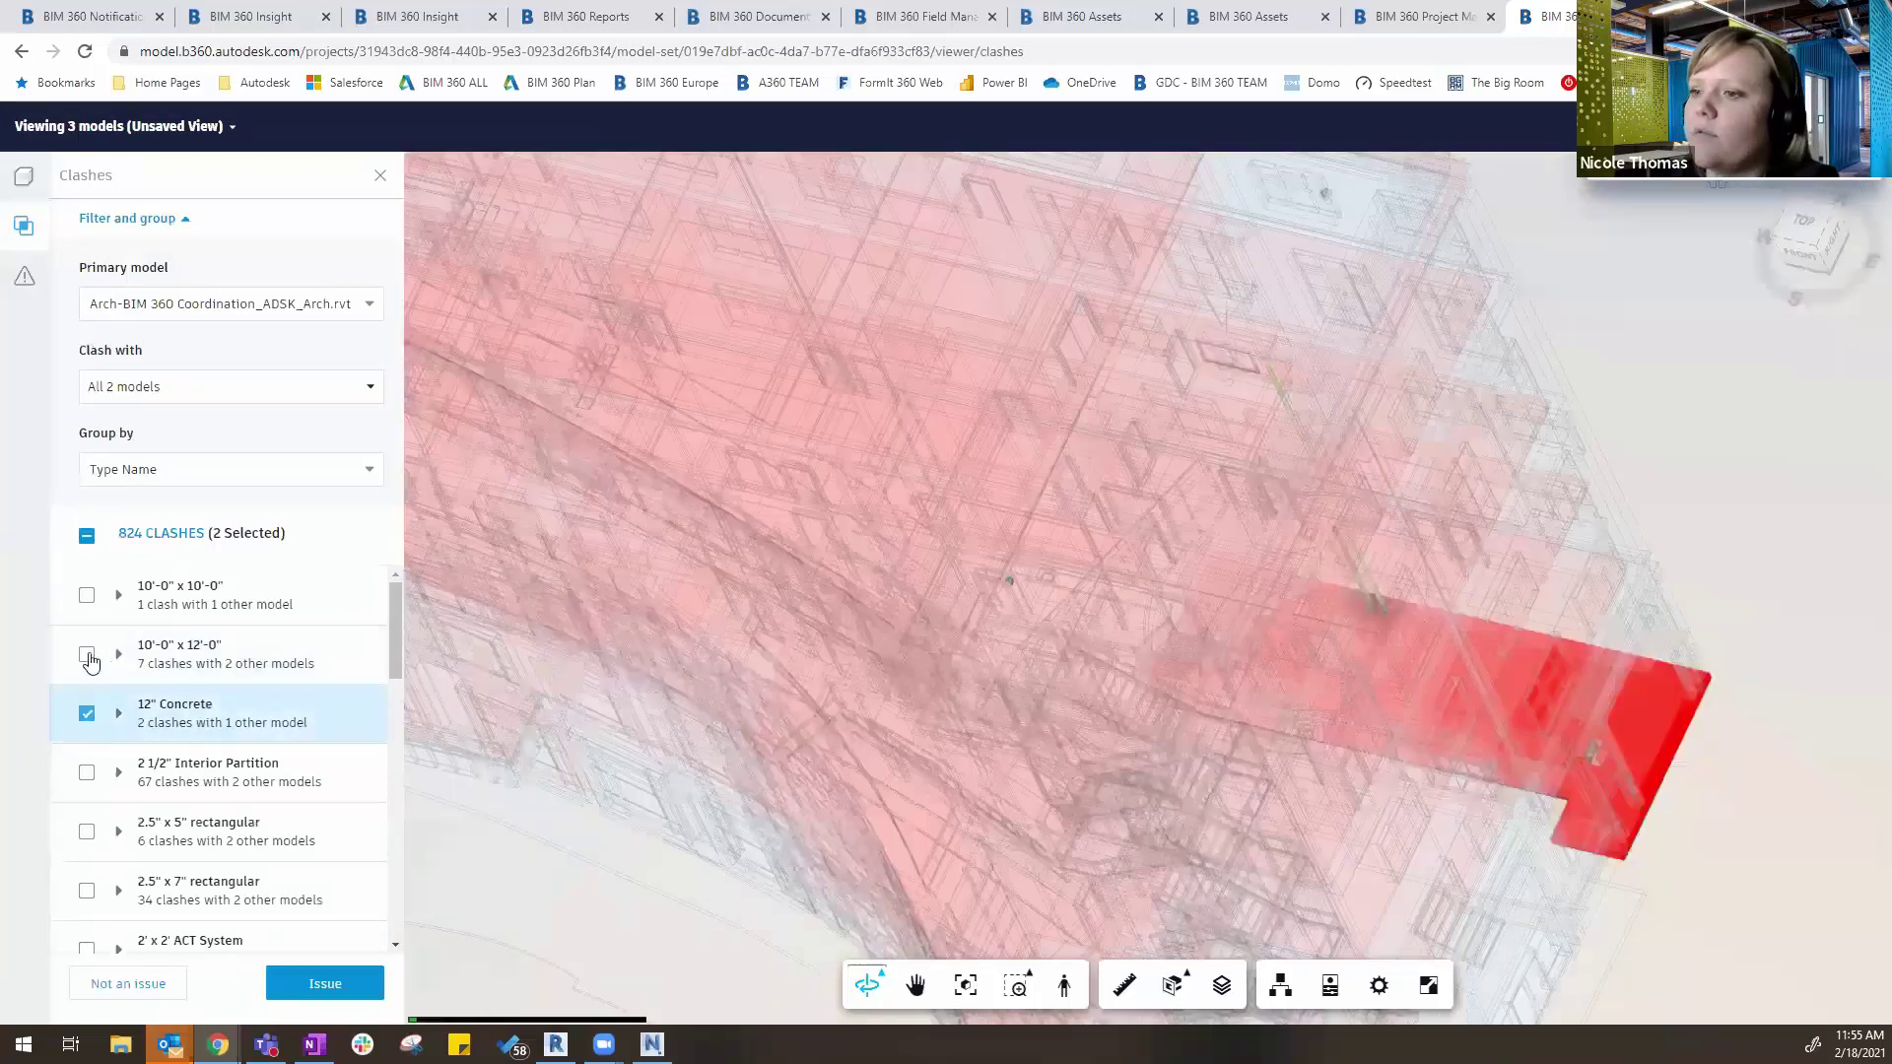
pyautogui.click(87, 655)
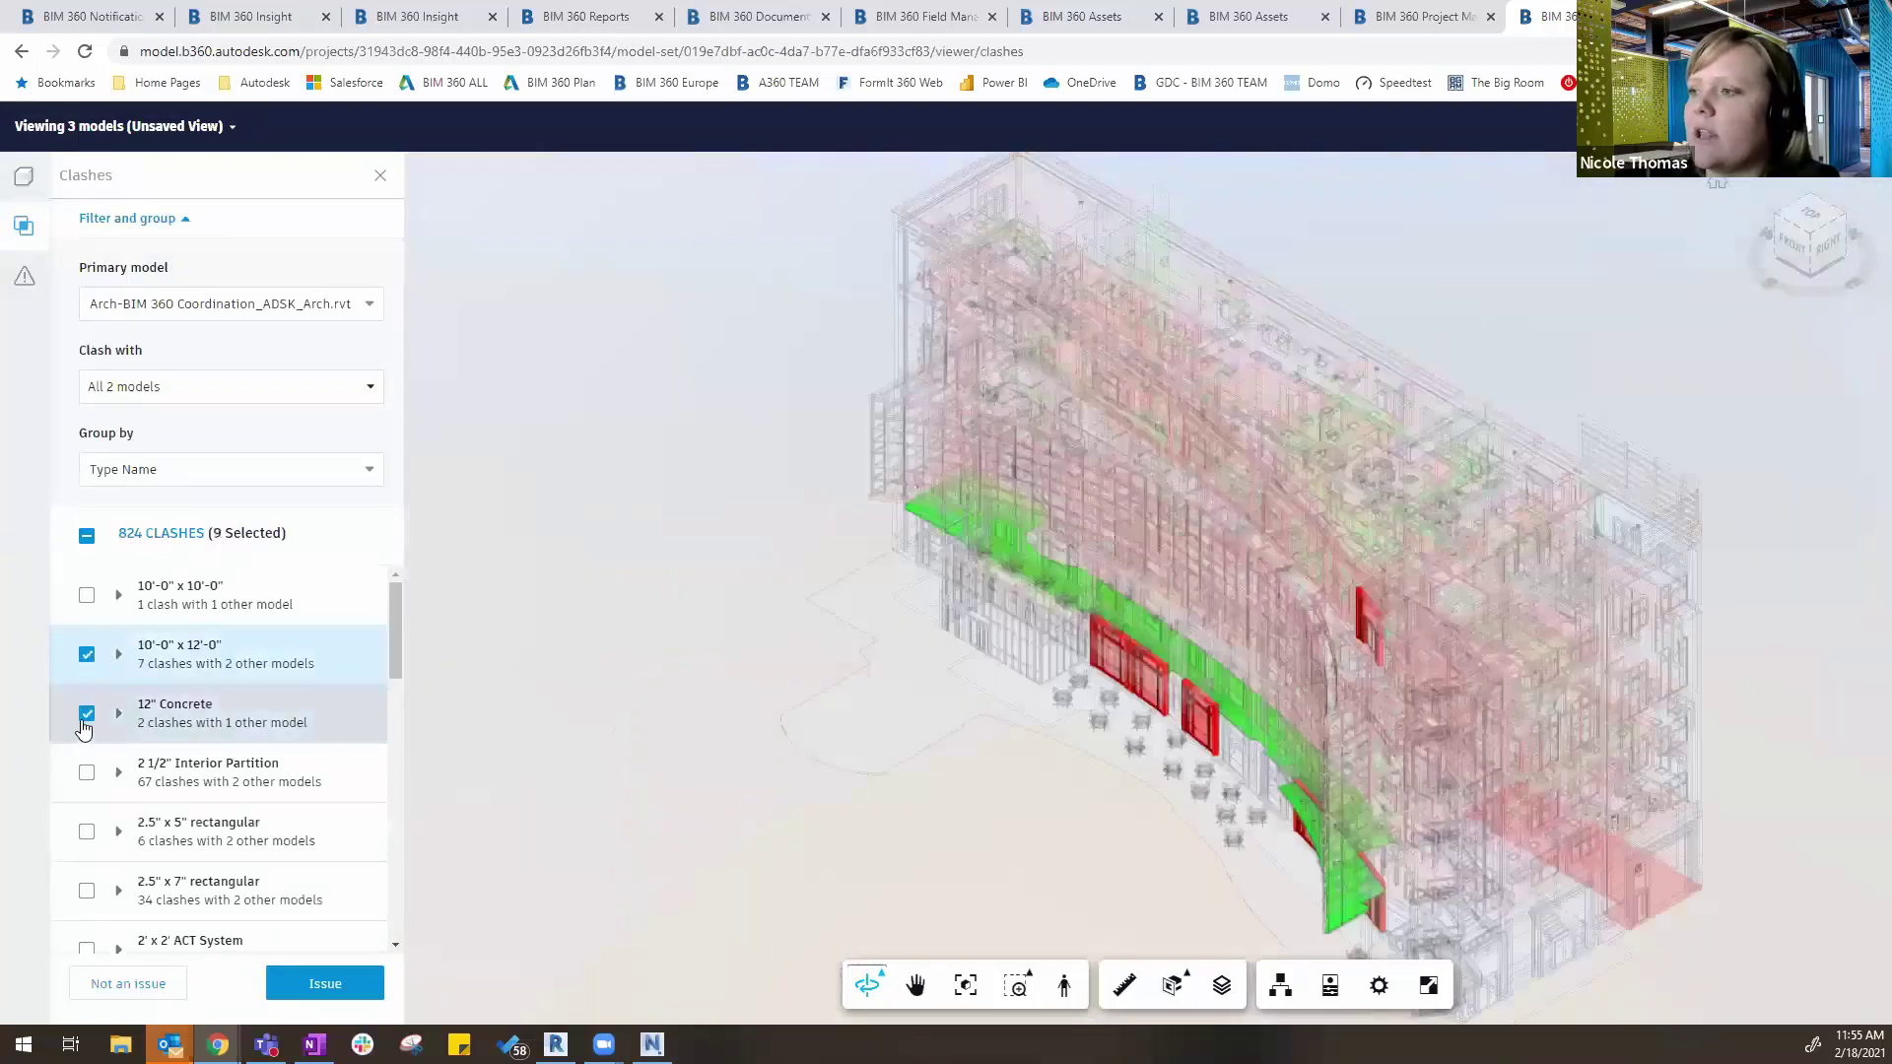
pyautogui.click(85, 719)
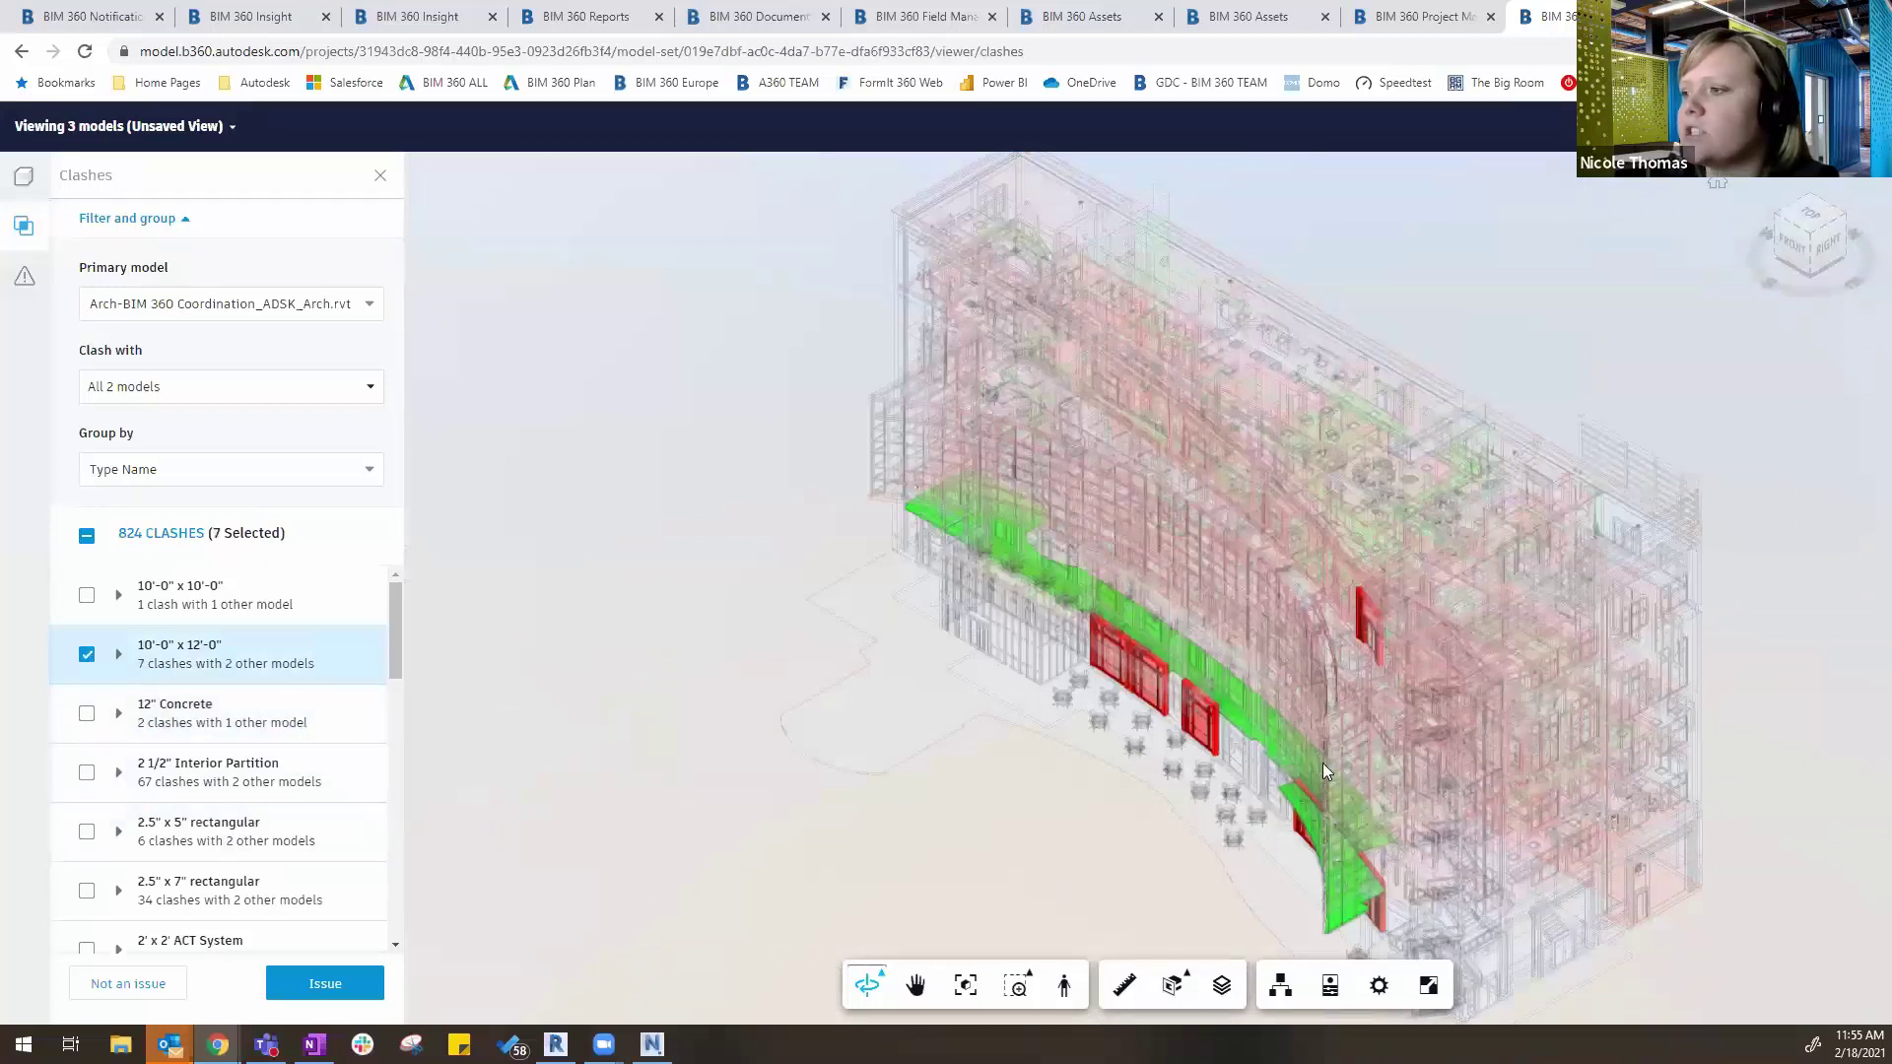
pyautogui.scroll(2, 1295, 687)
pyautogui.scroll(2, 1078, 700)
pyautogui.scroll(2, 986, 704)
pyautogui.scroll(5, 830, 557)
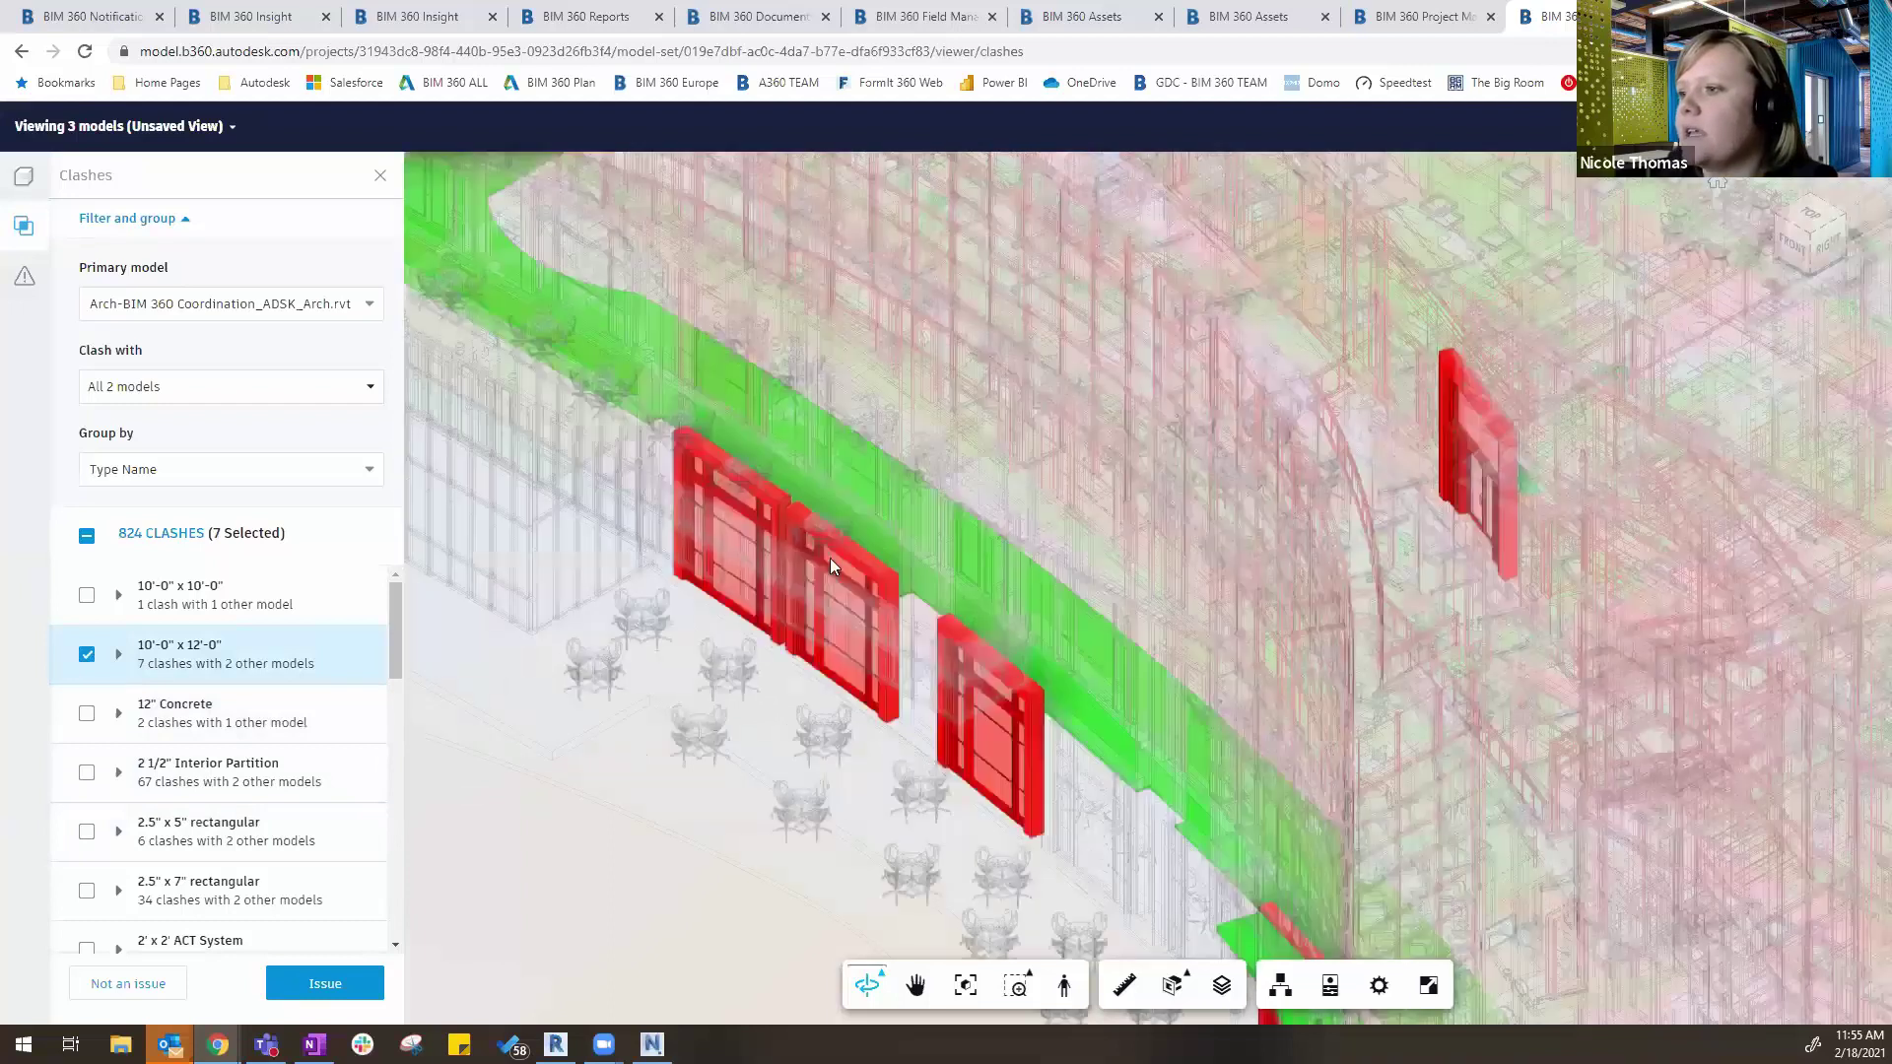
pyautogui.scroll(2, 640, 670)
pyautogui.scroll(2, 423, 798)
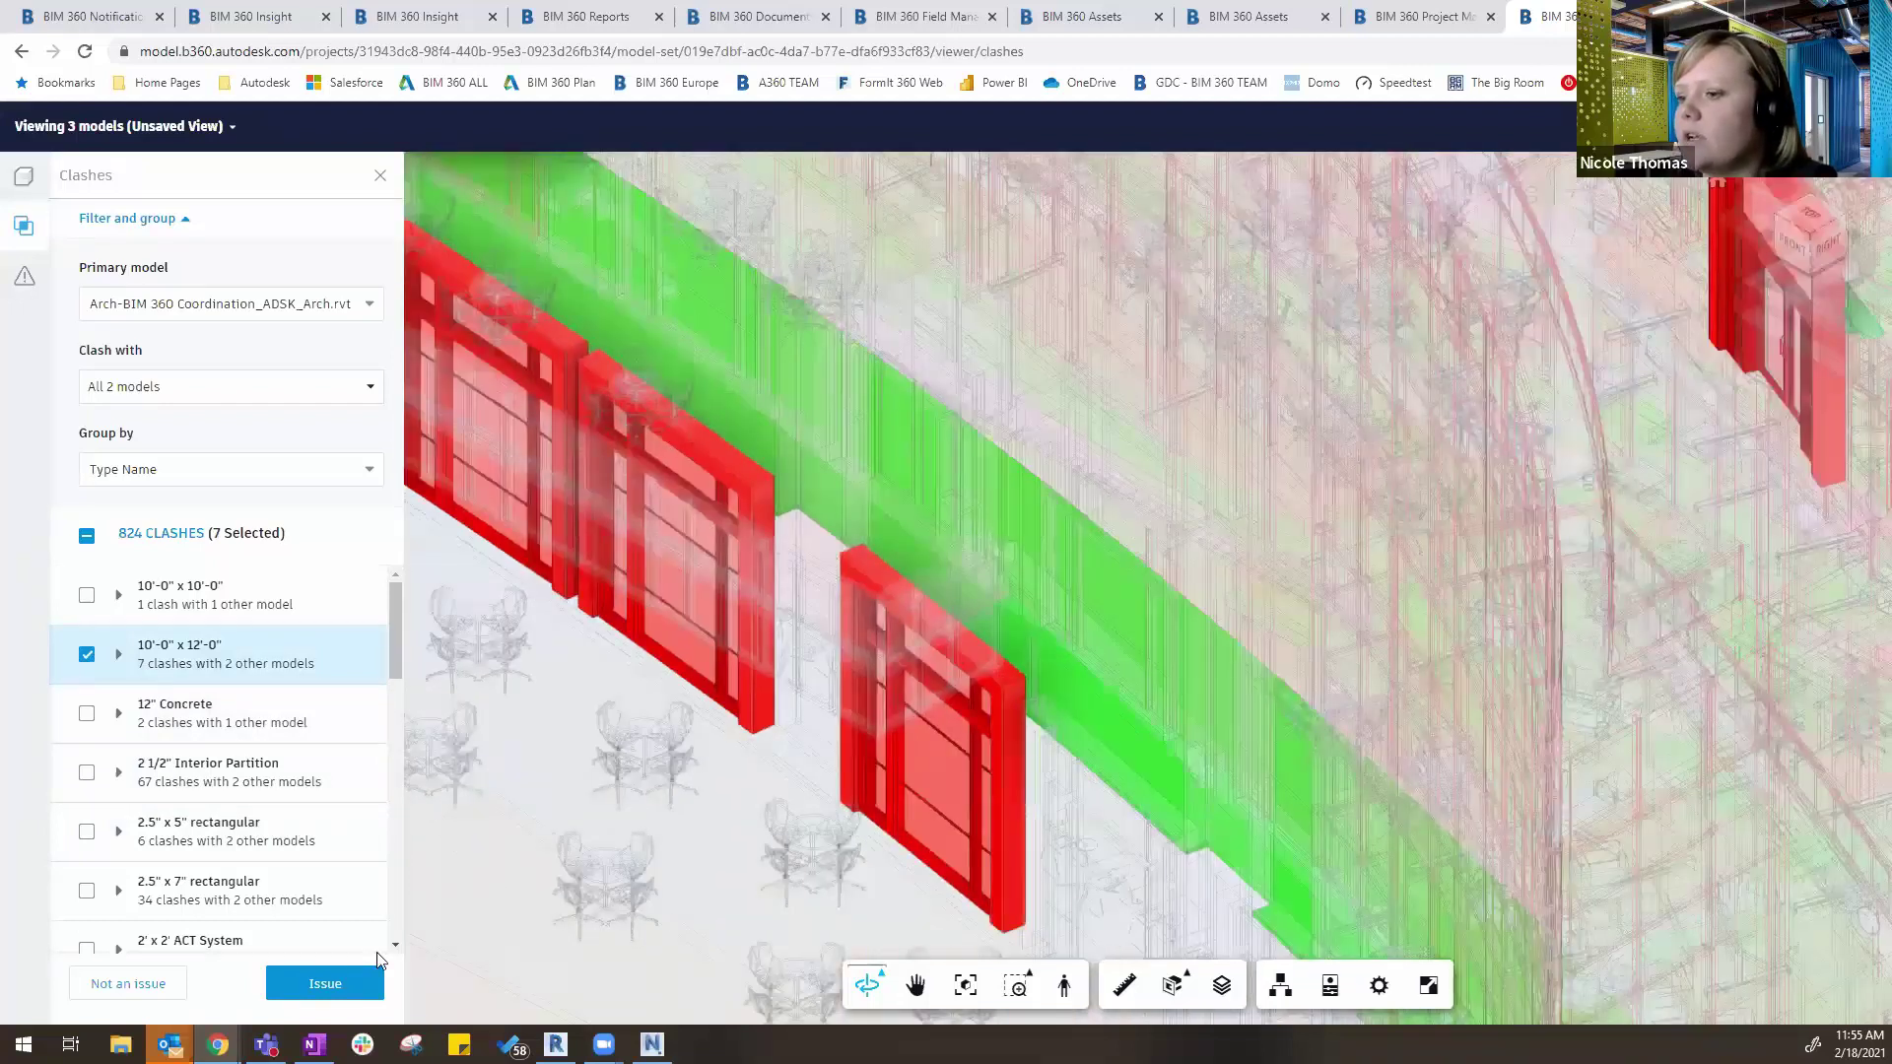
# Create an issue from the seven 10'-0" x 12'-0" clashes, pinned on a red door clash
pyautogui.click(328, 986)
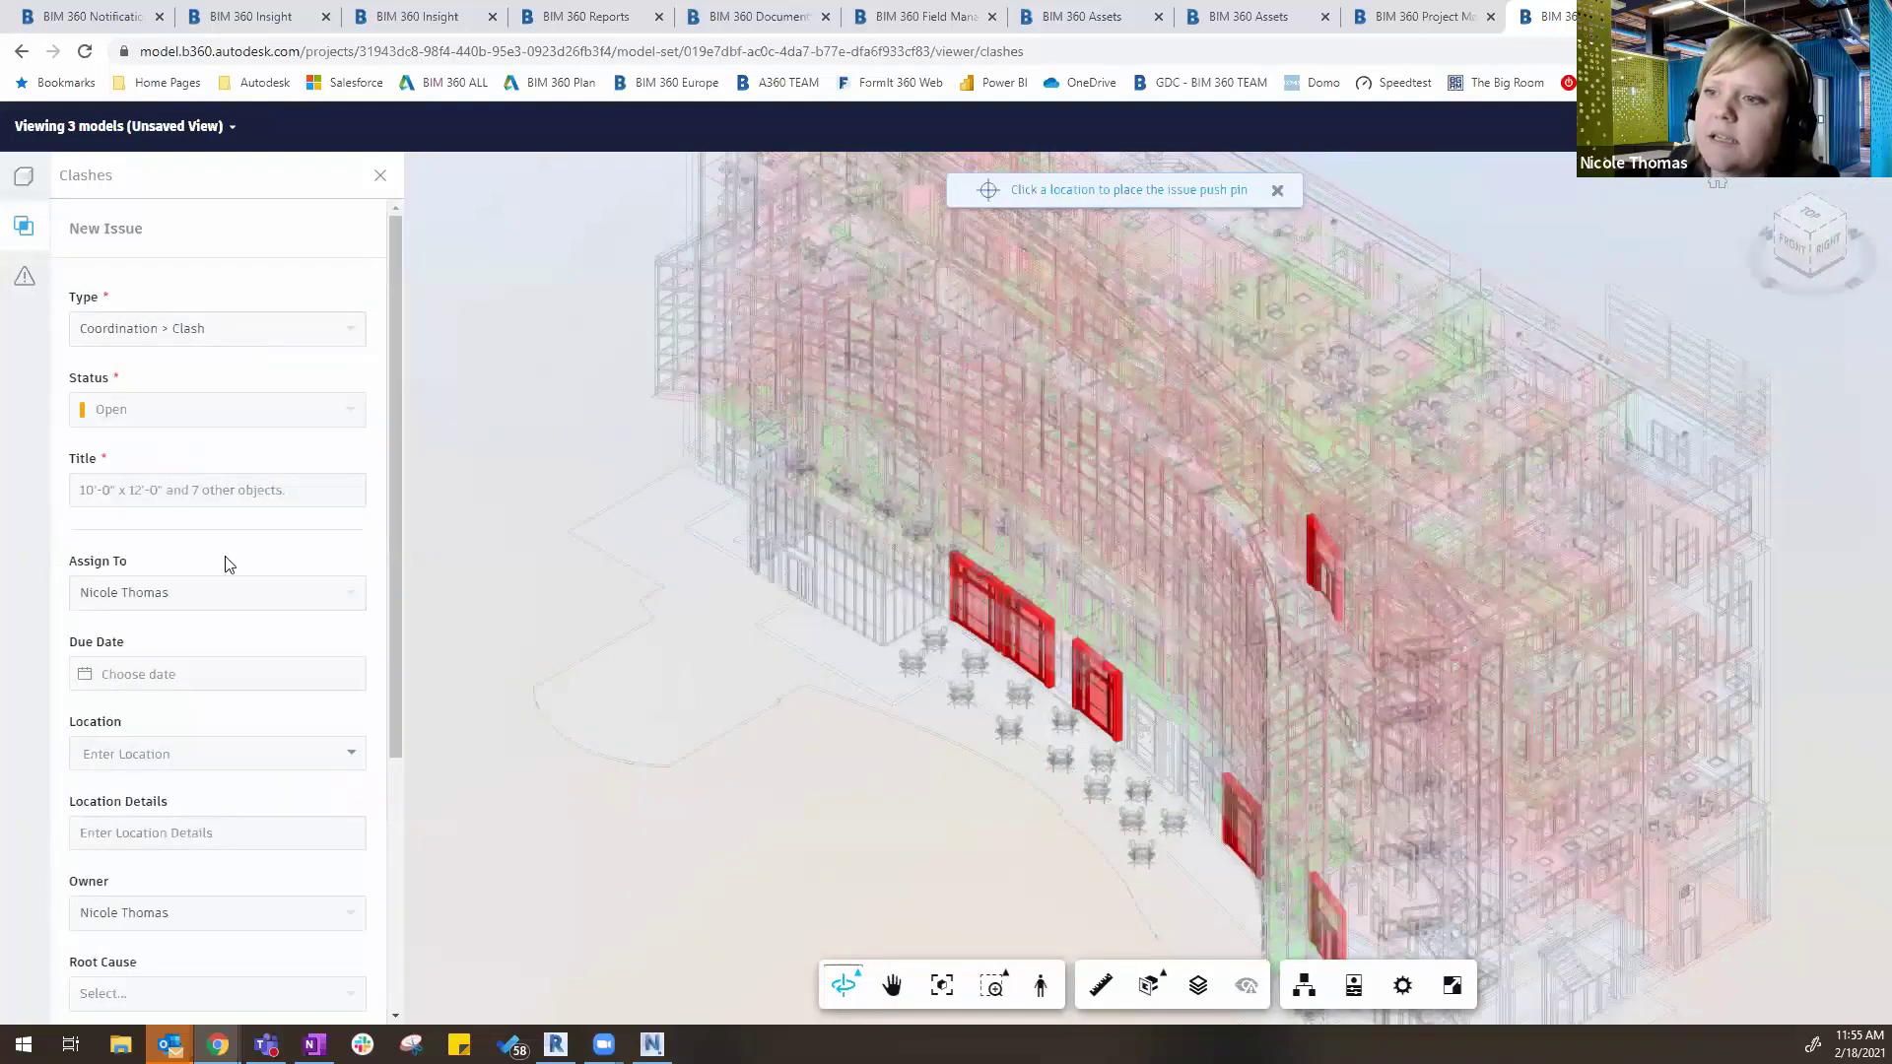
pyautogui.scroll(-4, 222, 572)
pyautogui.scroll(2, 1345, 737)
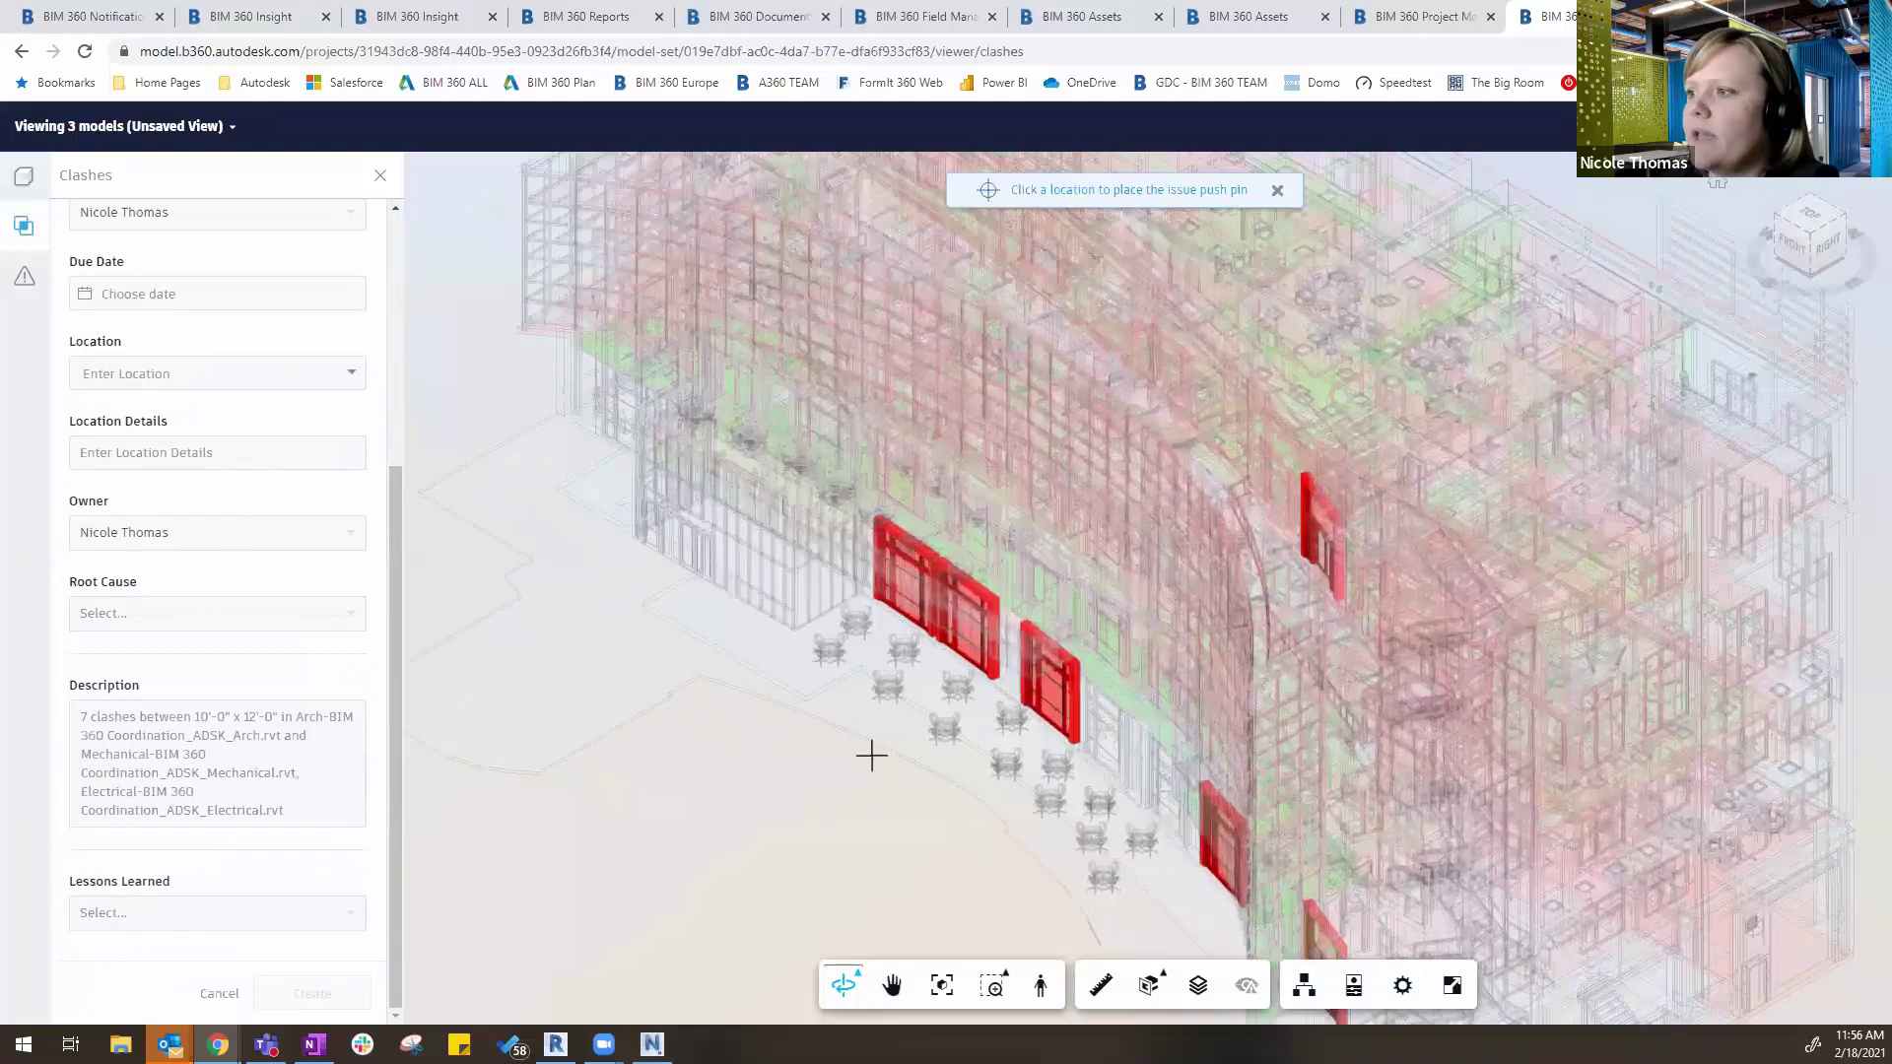
pyautogui.scroll(1, 836, 714)
pyautogui.scroll(1, 999, 568)
pyautogui.scroll(1, 1079, 547)
pyautogui.scroll(1, 1037, 563)
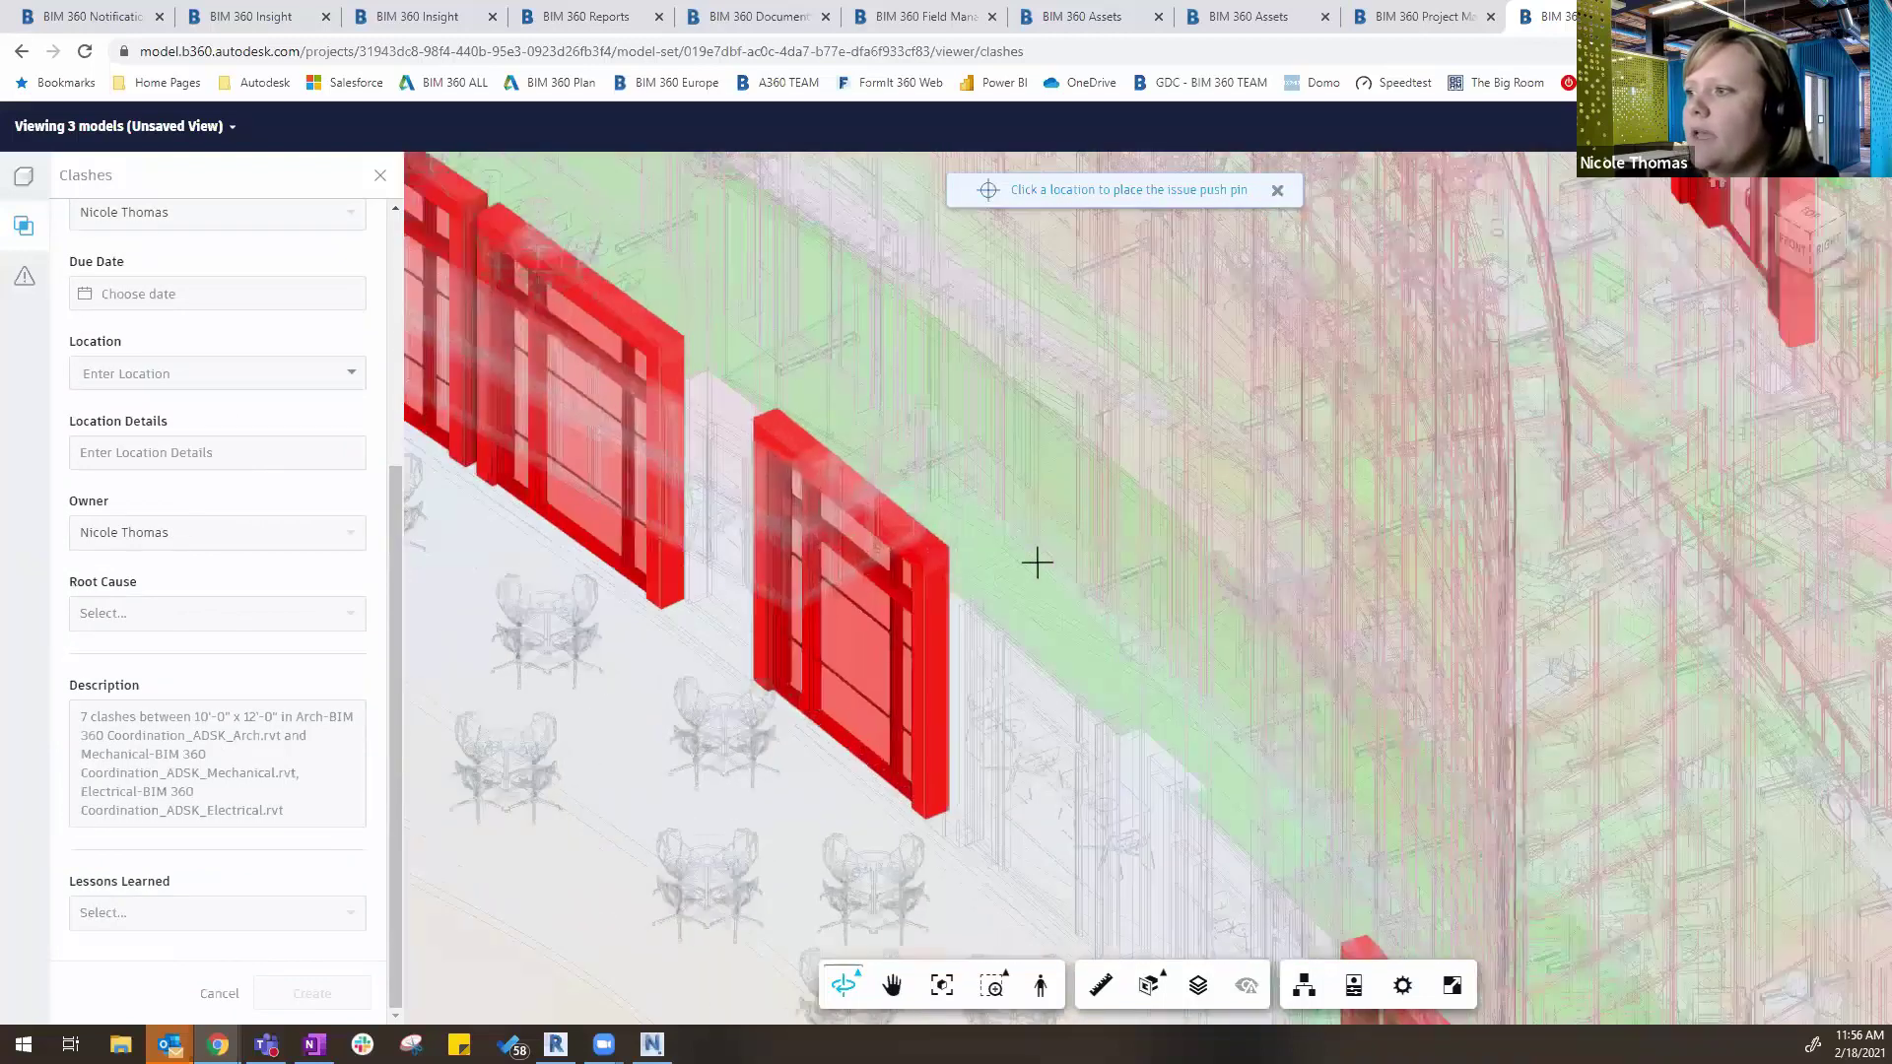
pyautogui.scroll(1, 1025, 540)
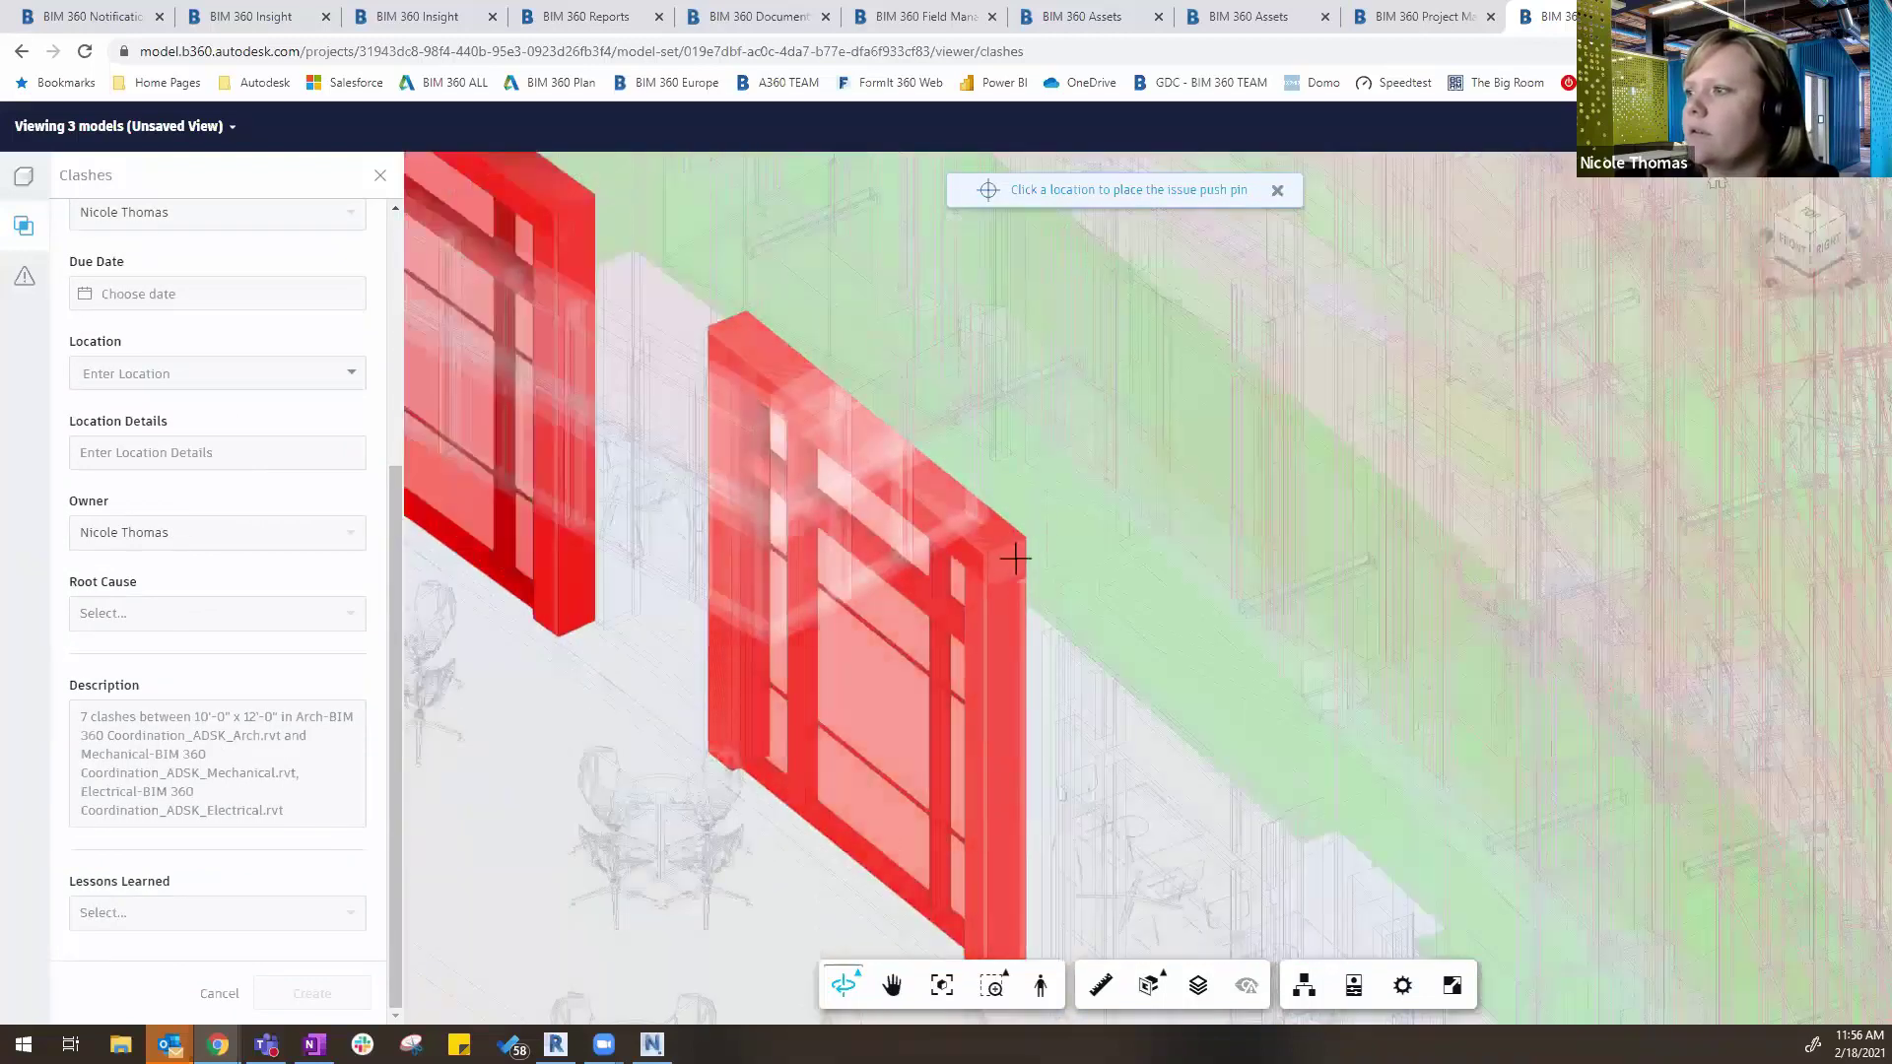
pyautogui.click(1015, 559)
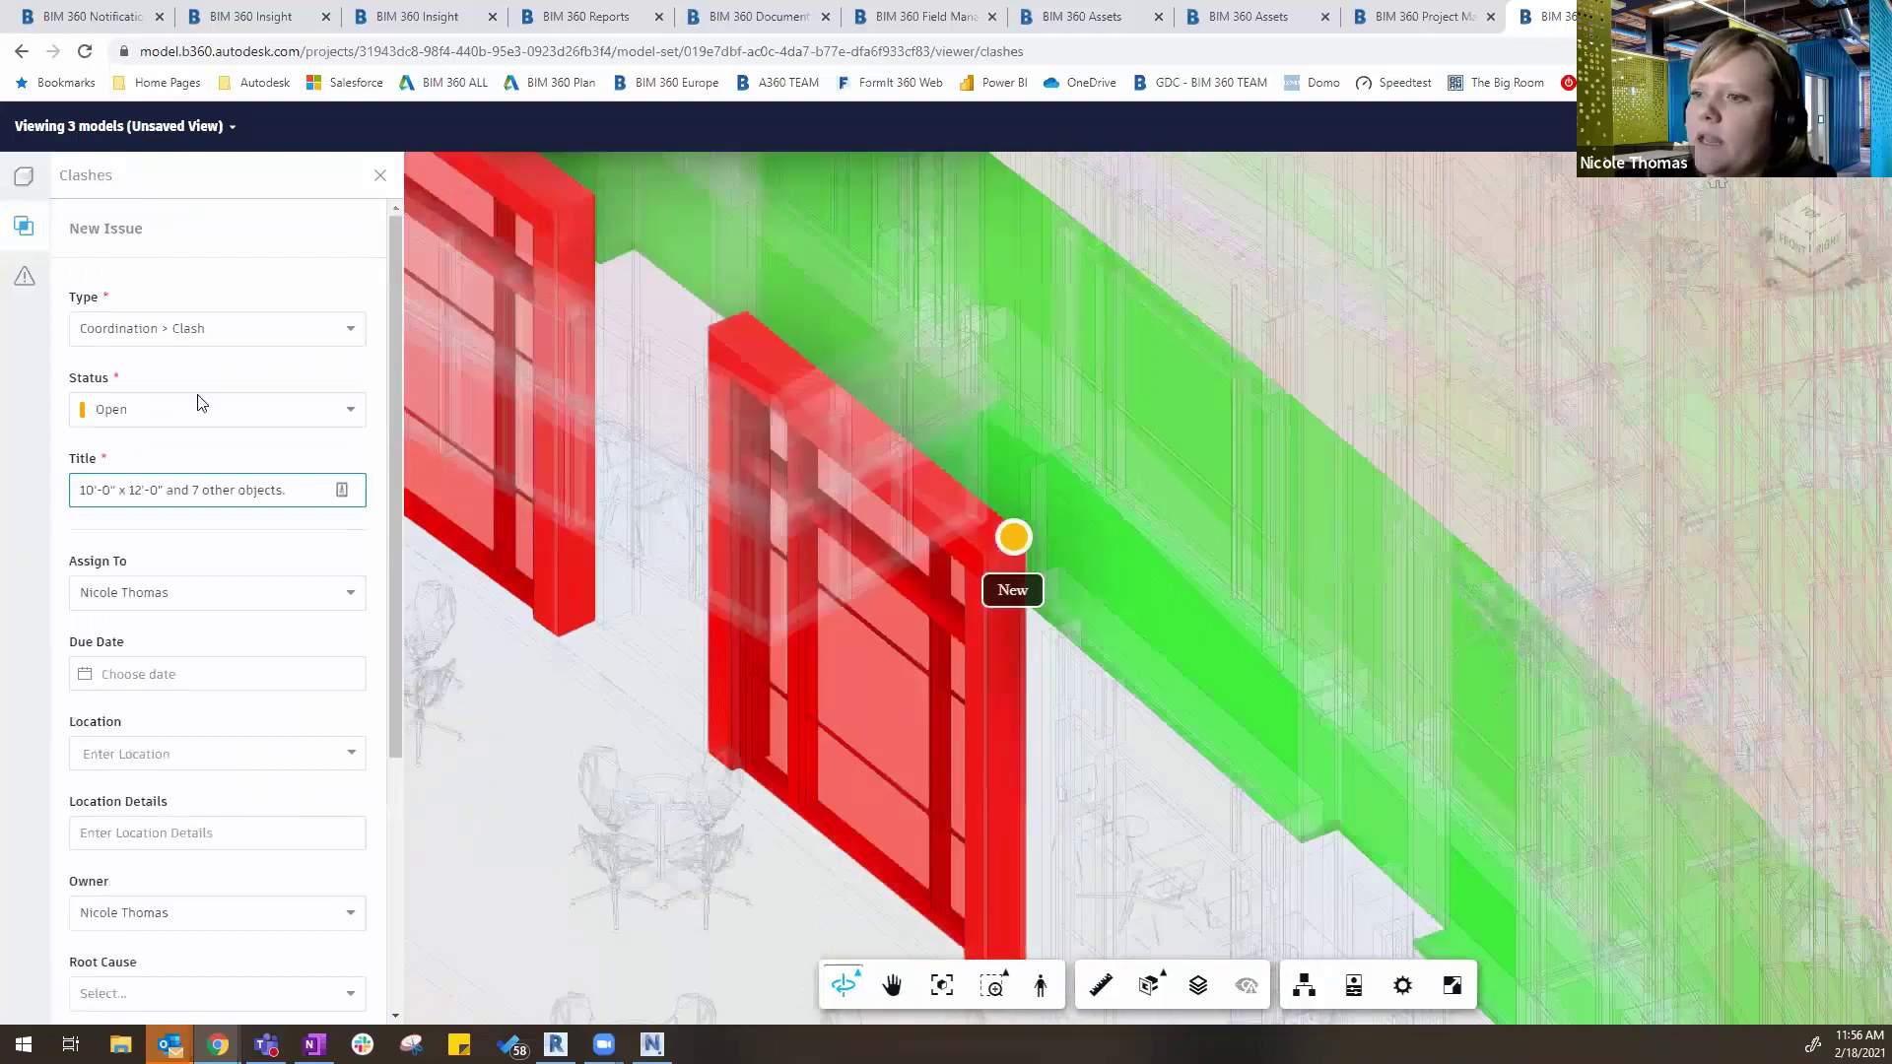
pyautogui.scroll(-2, 165, 598)
pyautogui.scroll(-3, 165, 598)
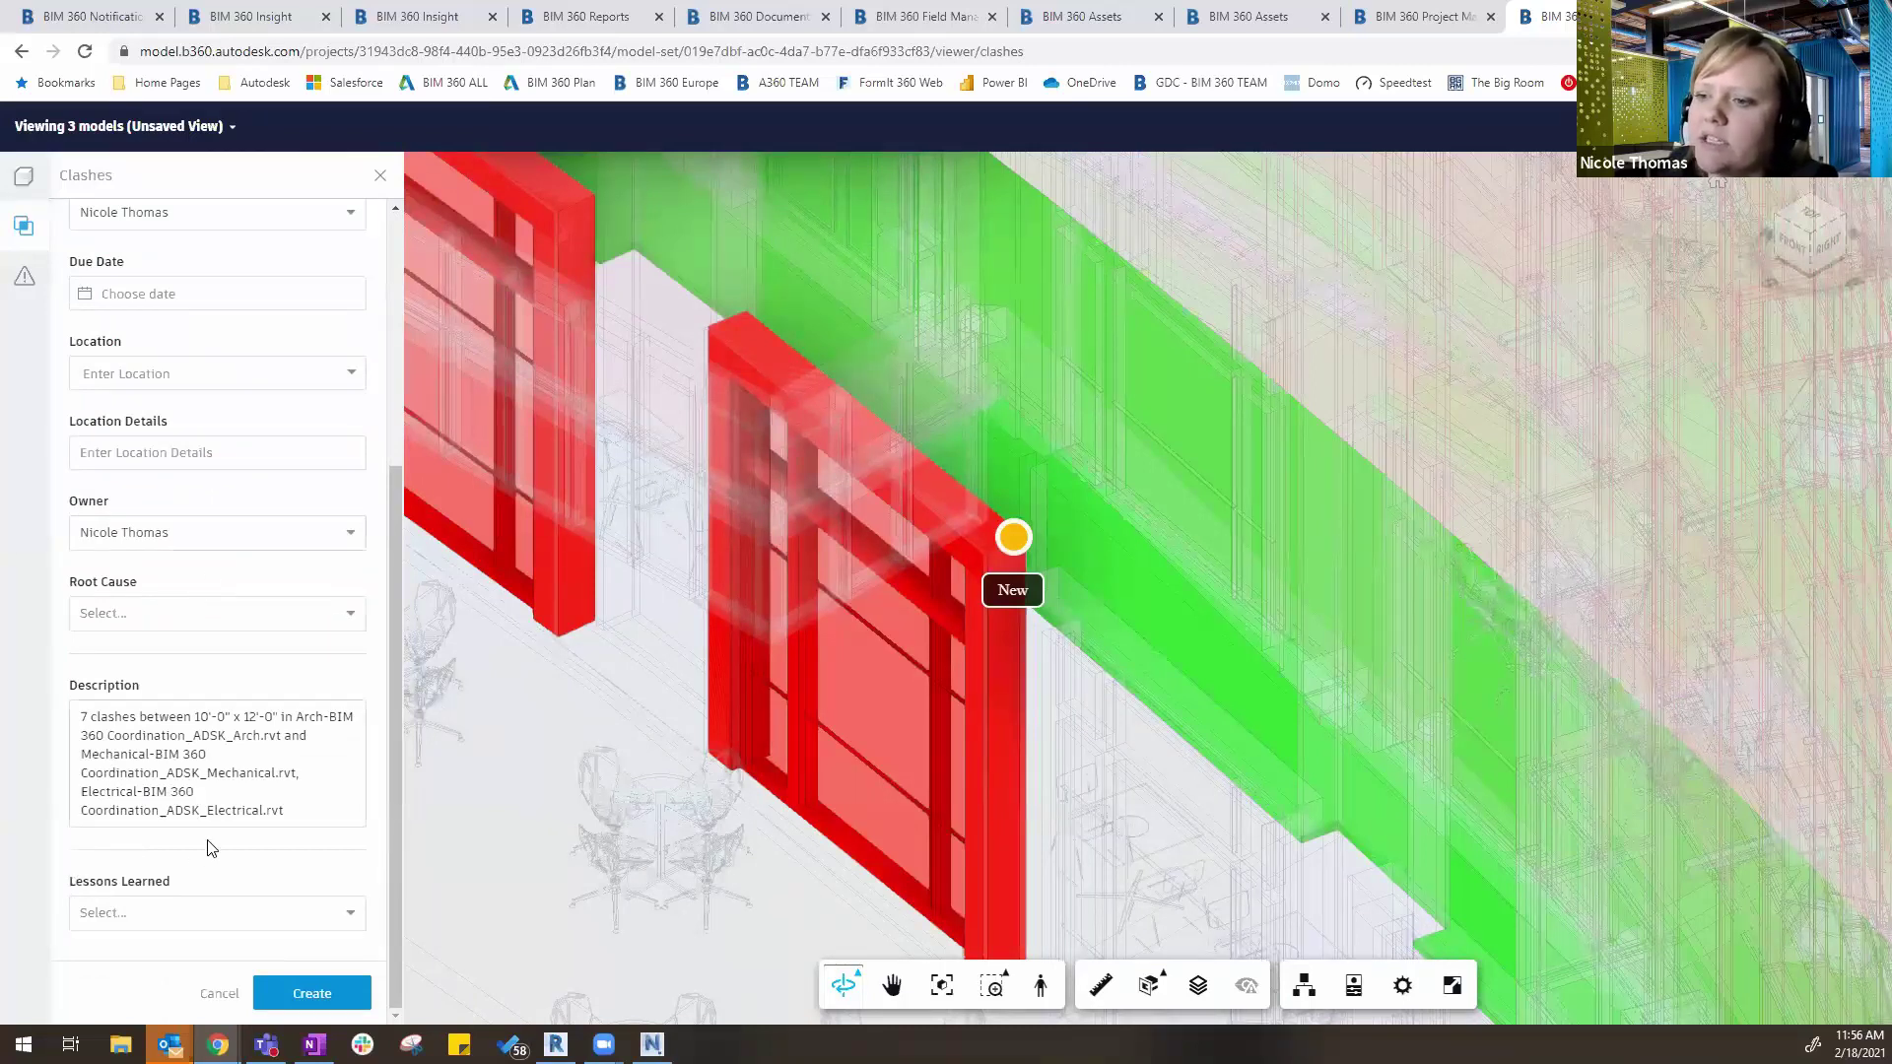
pyautogui.click(302, 995)
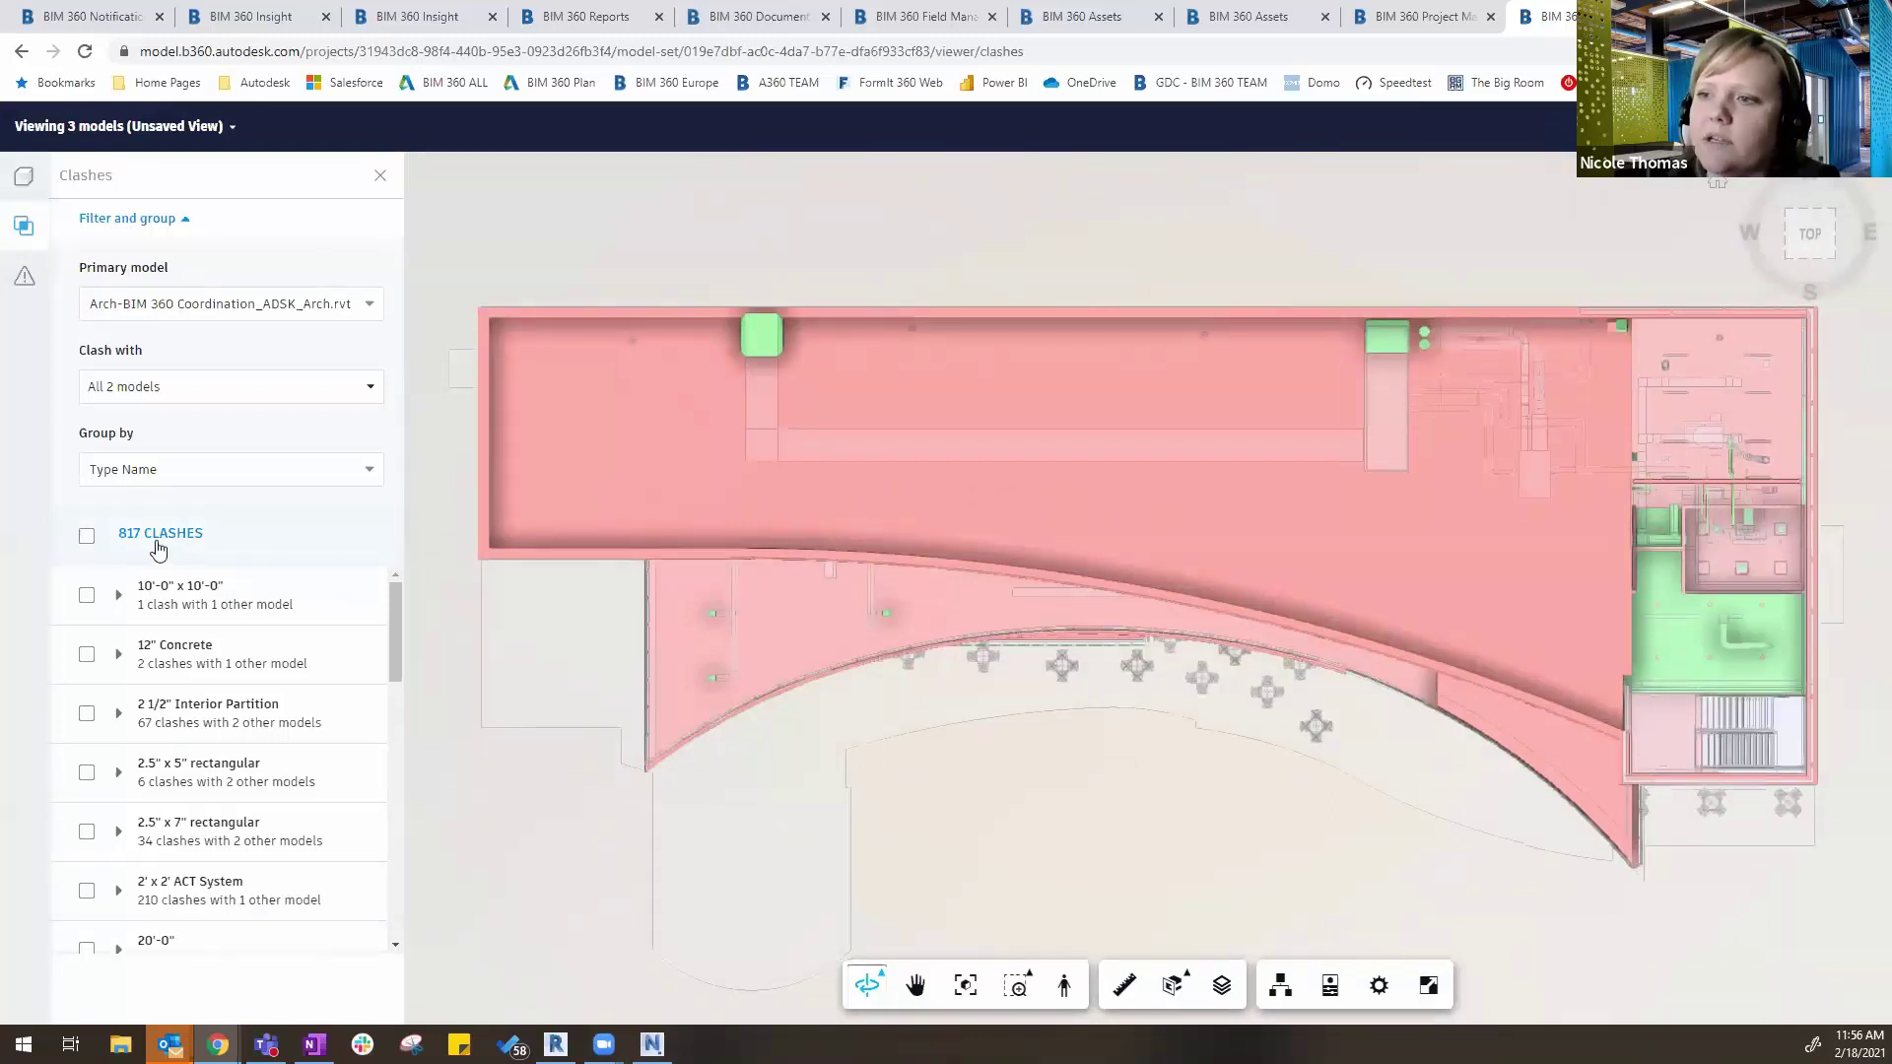
# Scroll the 817-clash list, then switch to Navisworks Manage 2021's BIM 360 issues list
pyautogui.scroll(-5, 316, 769)
pyautogui.scroll(-10, 321, 779)
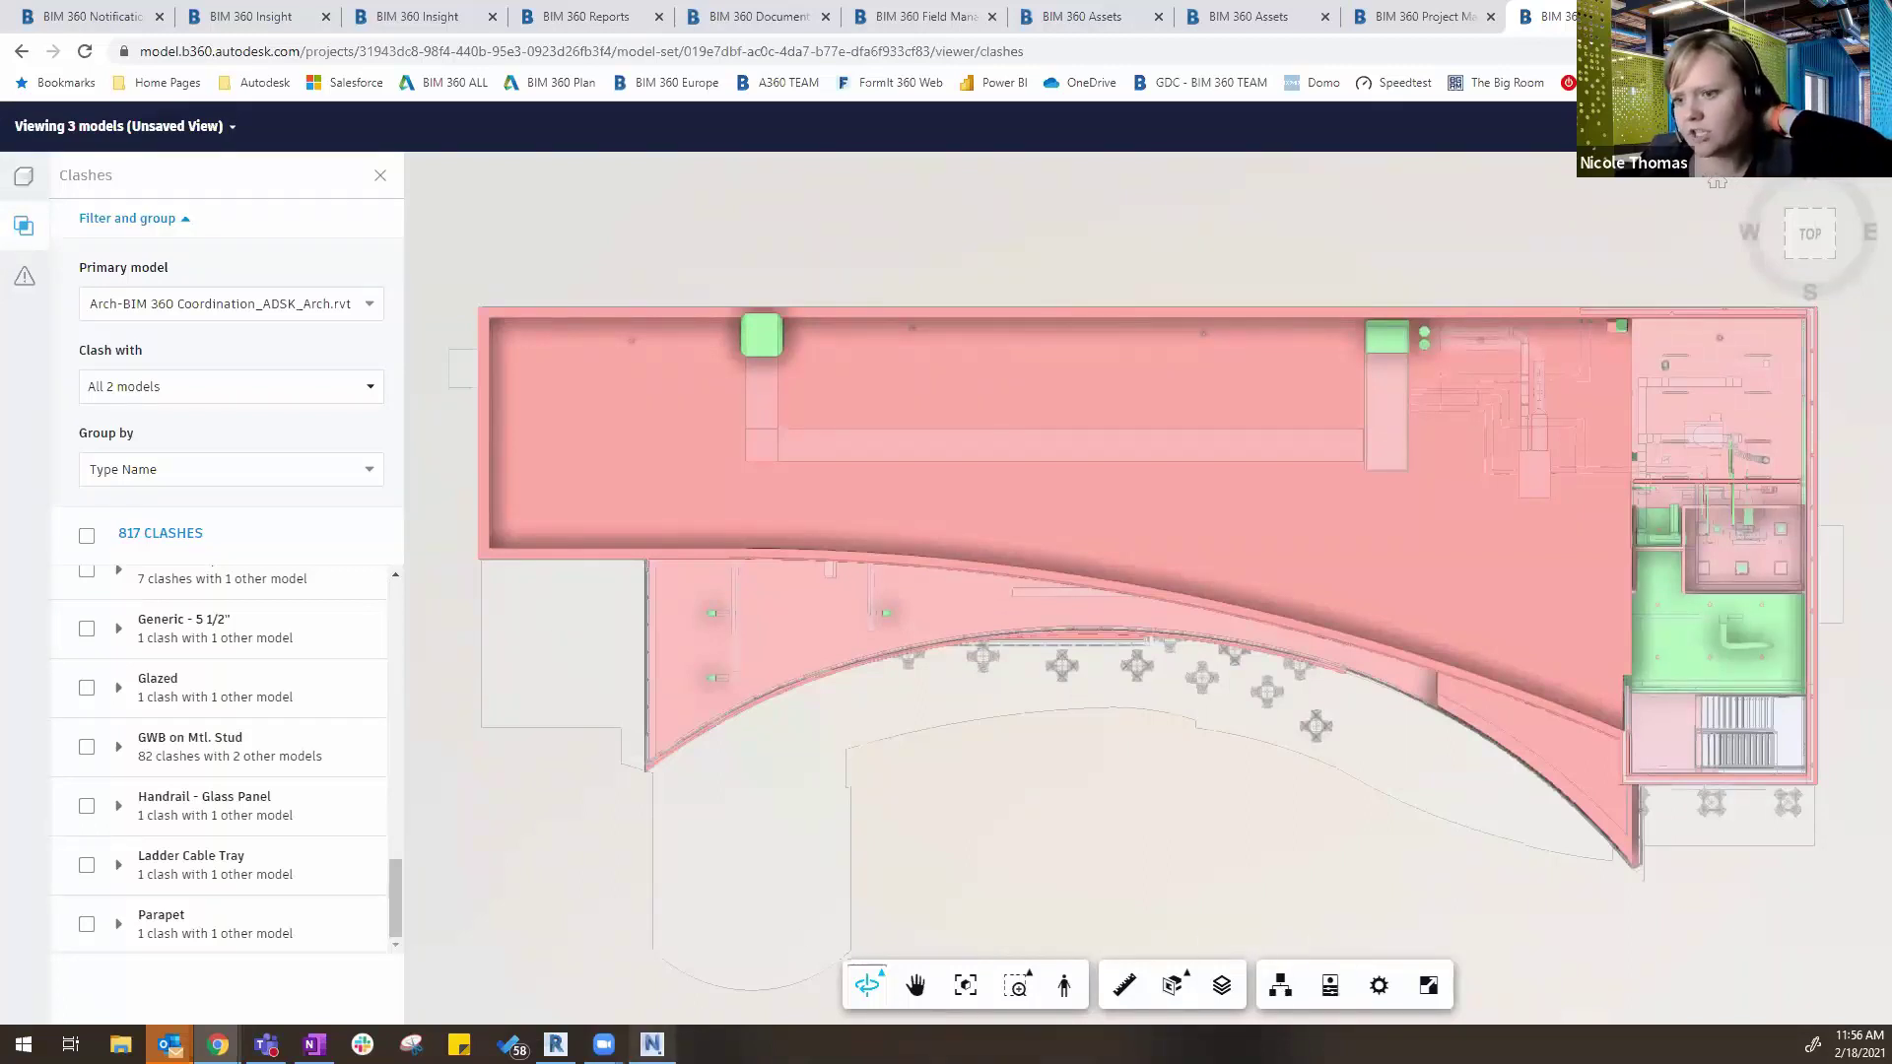
pyautogui.moveTo(652, 1045)
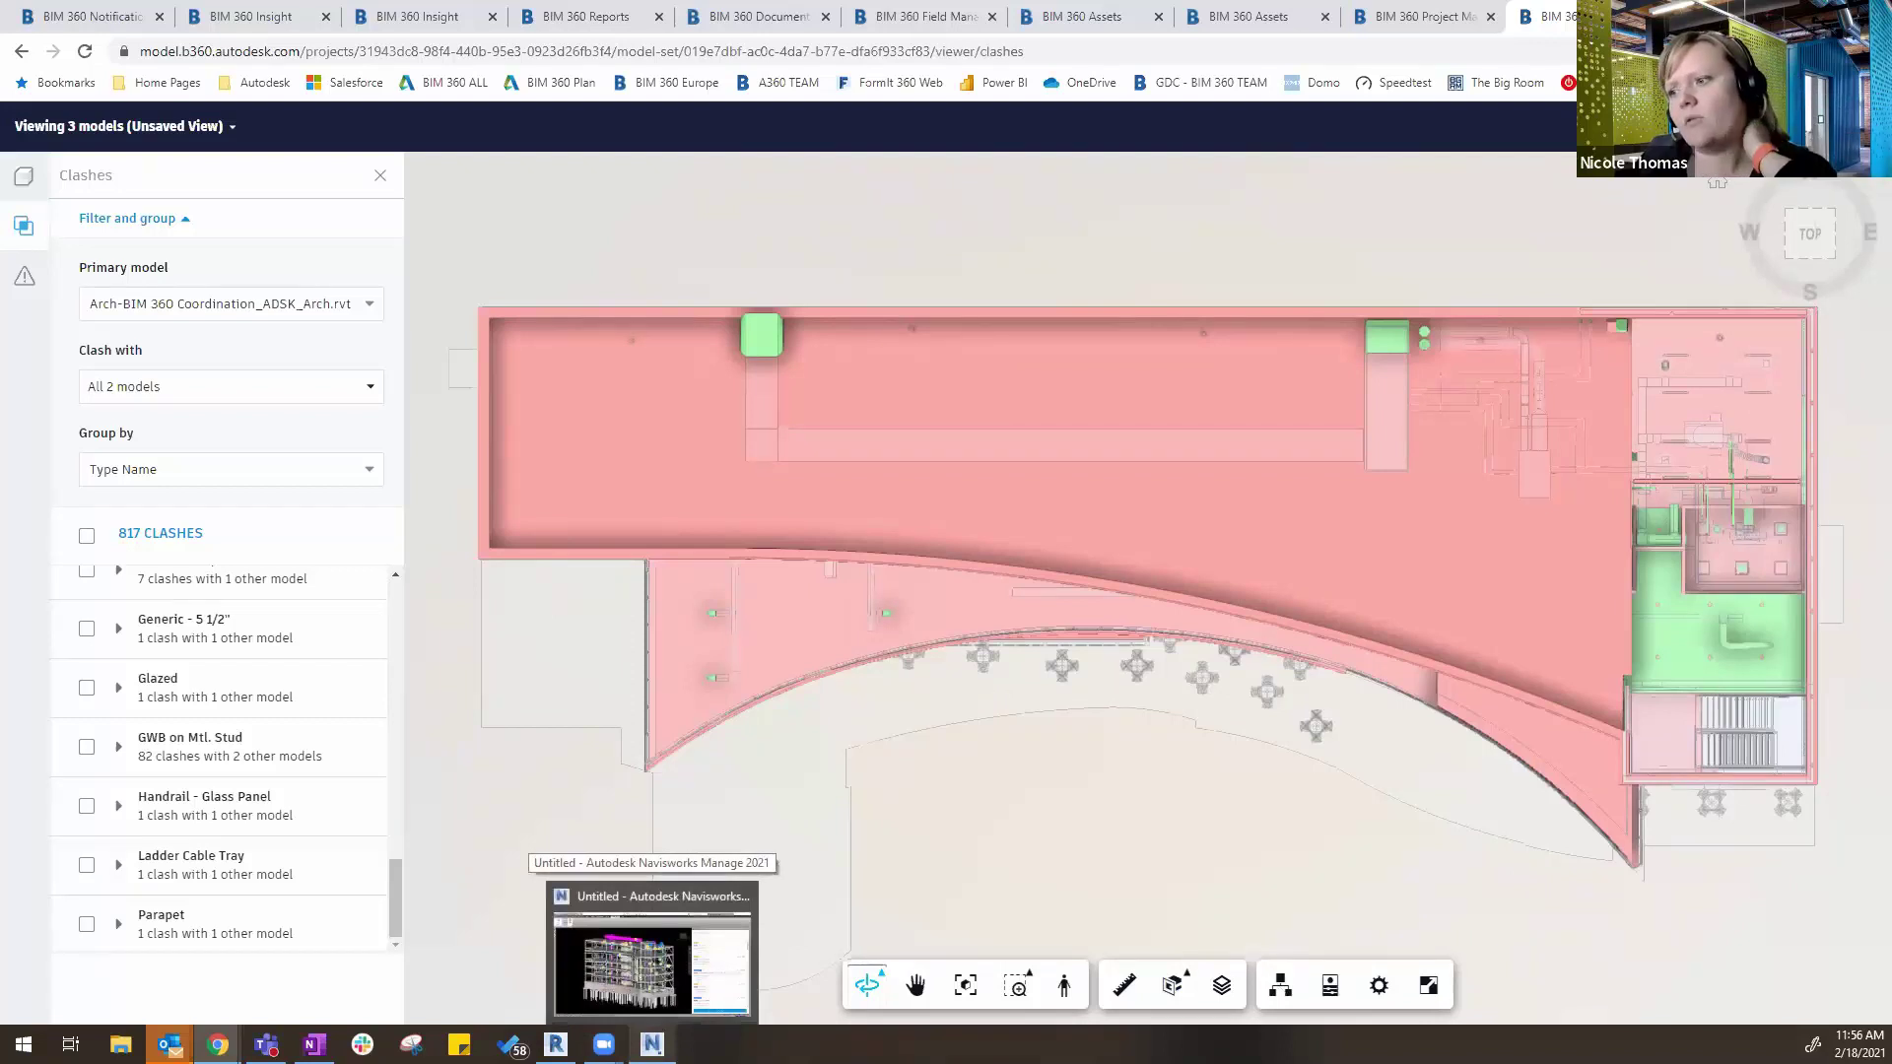
pyautogui.click(650, 956)
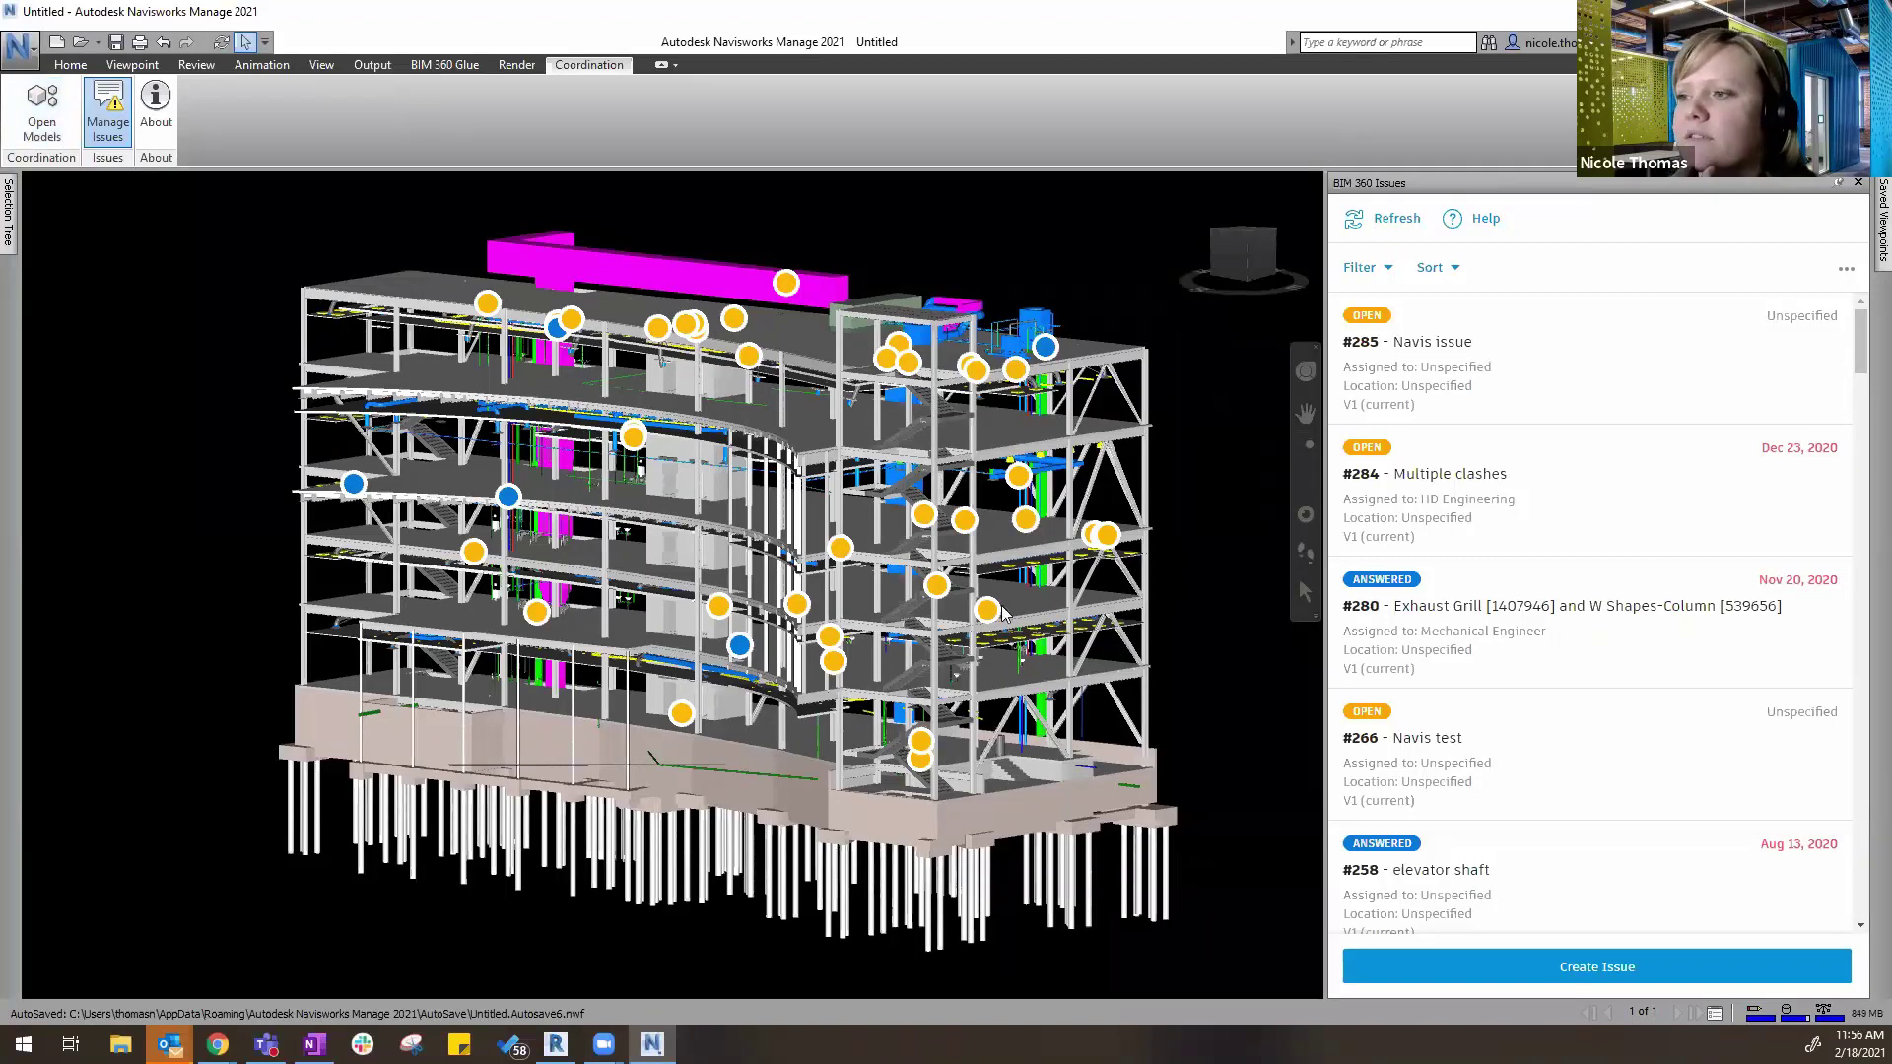
pyautogui.scroll(-5, 1580, 511)
pyautogui.scroll(-5, 1571, 561)
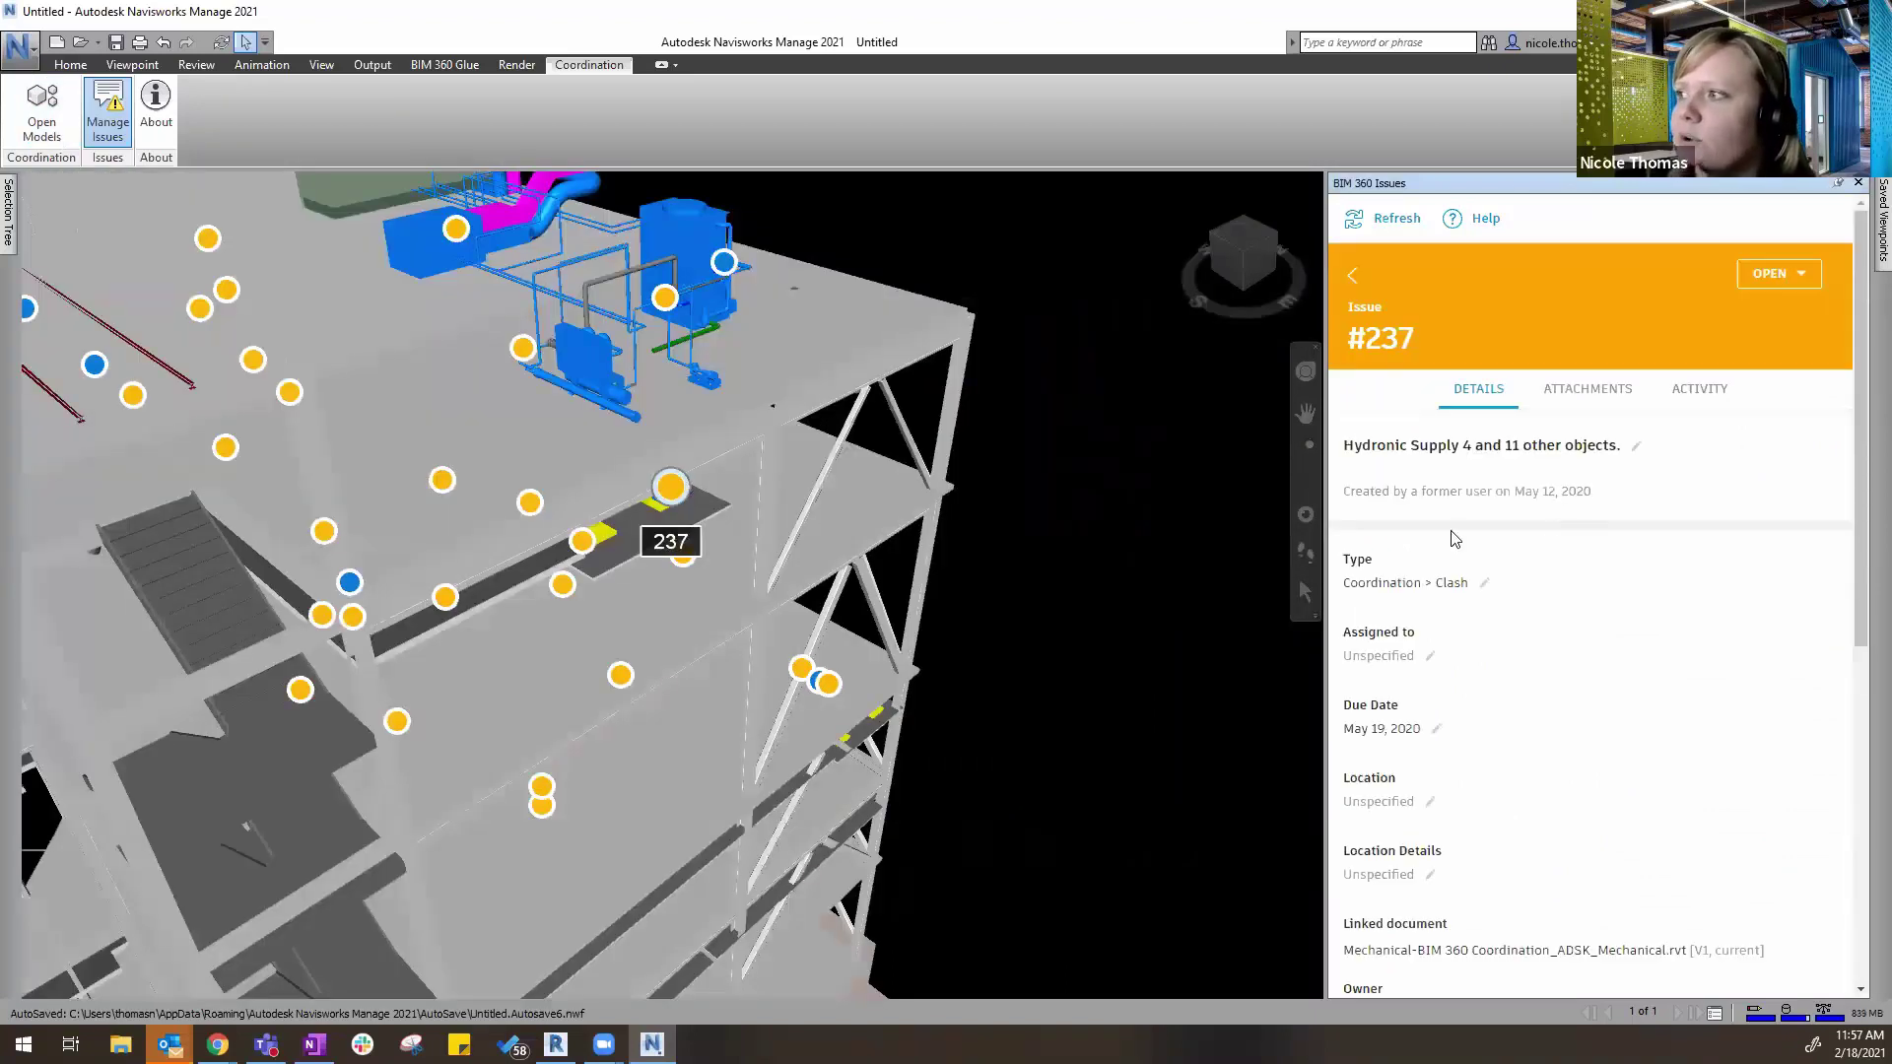
pyautogui.click(1352, 276)
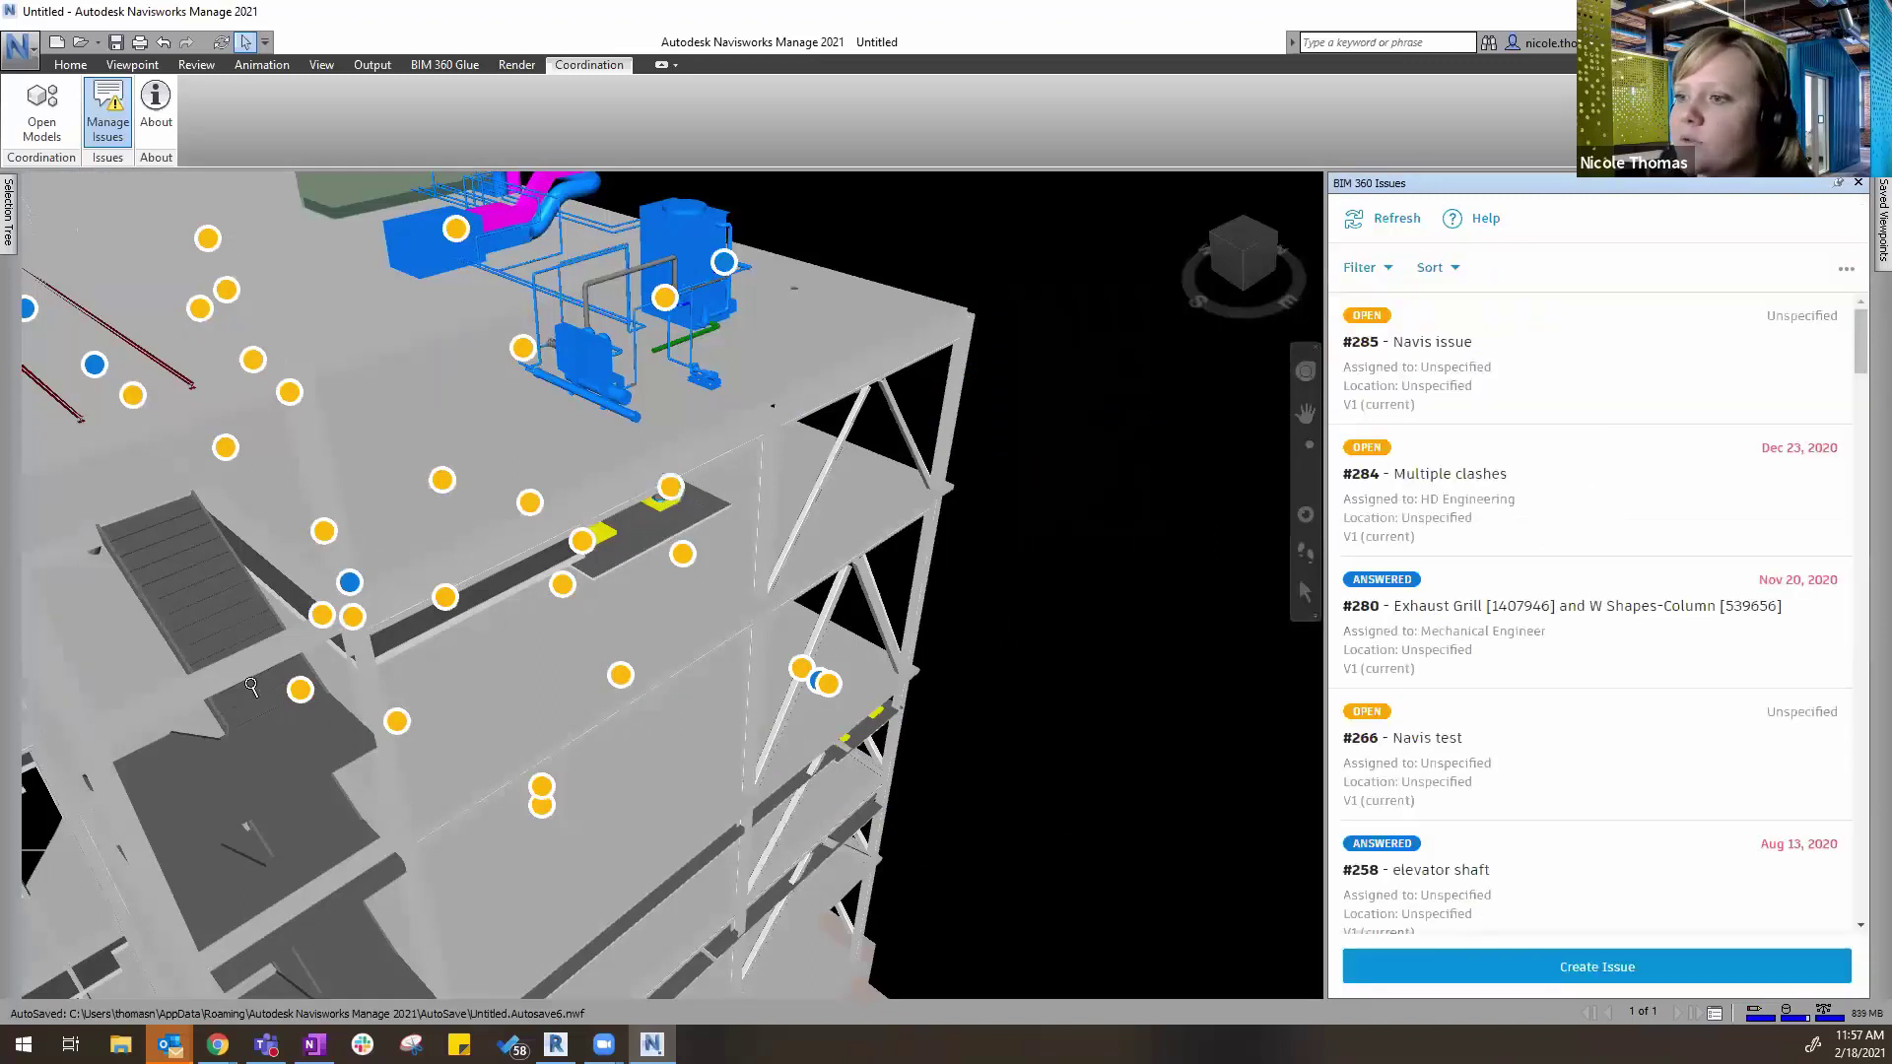
pyautogui.scroll(2, 251, 686)
pyautogui.scroll(1, 251, 686)
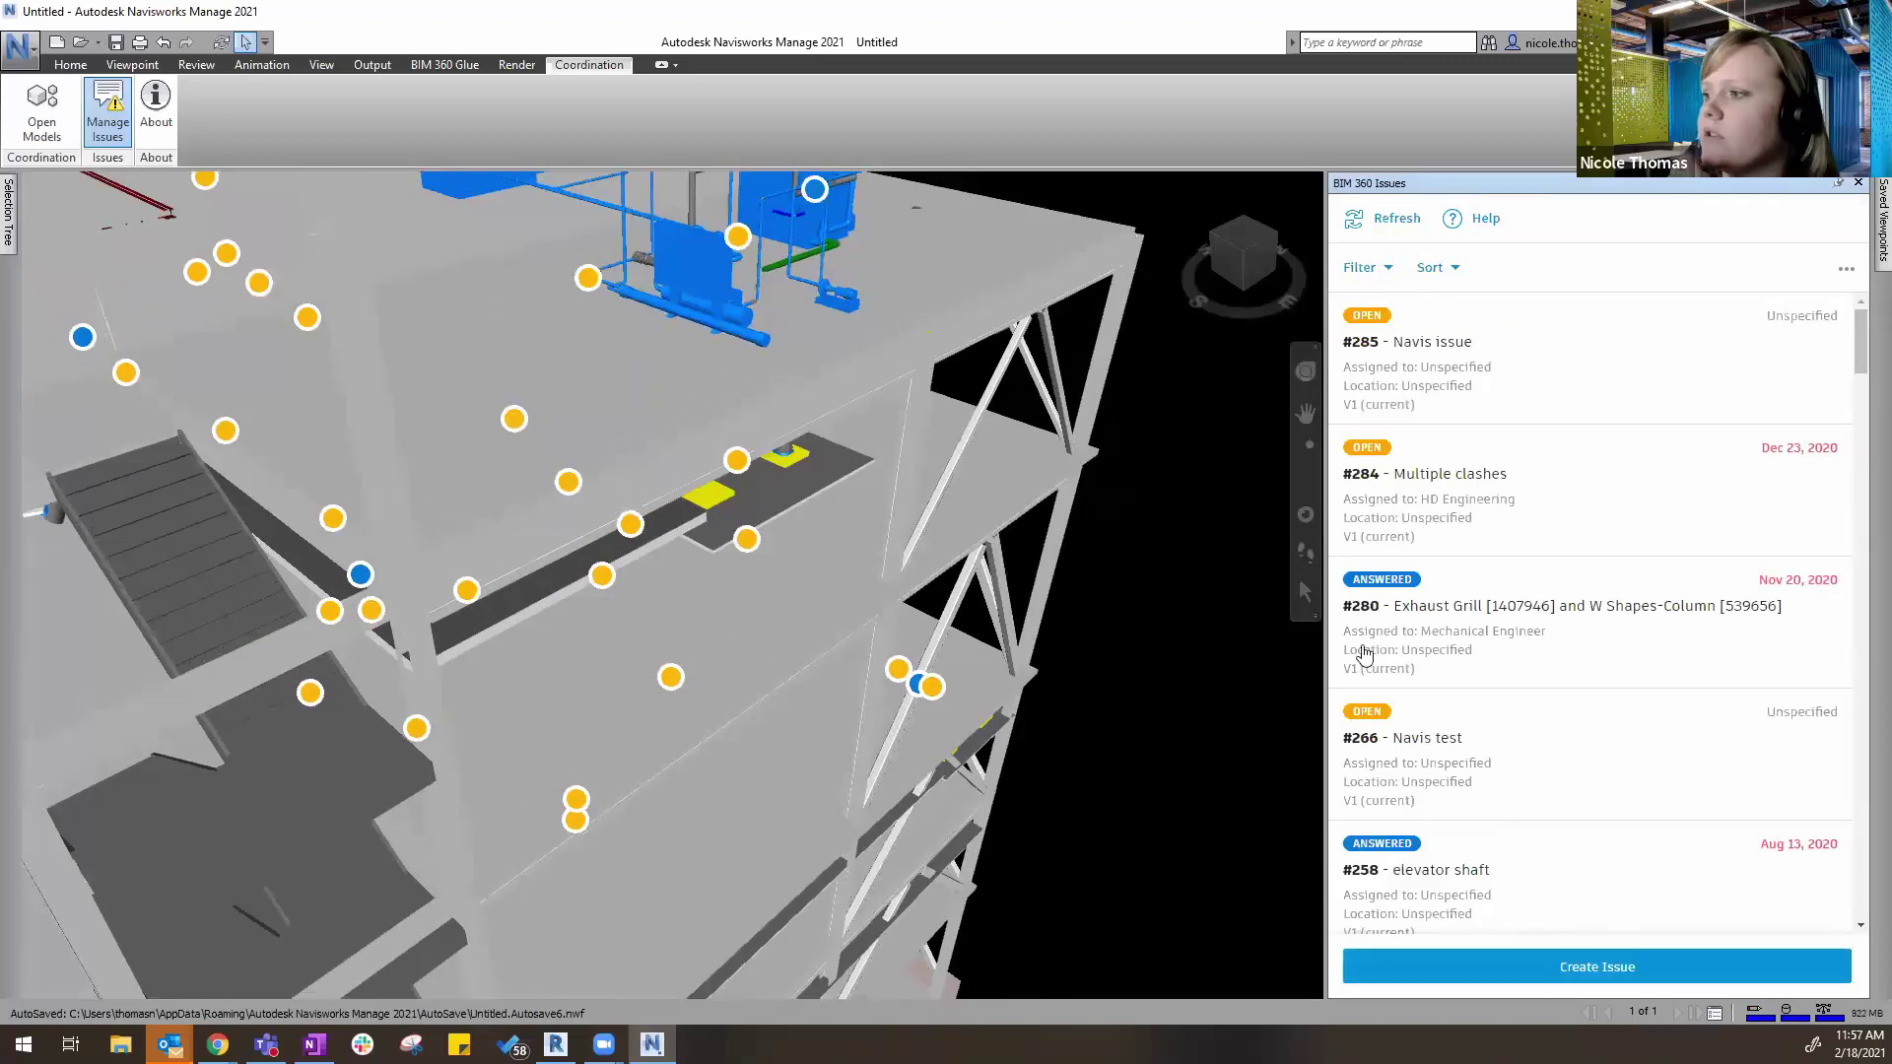
pyautogui.scroll(-5, 1364, 654)
pyautogui.scroll(-3, 1364, 654)
pyautogui.scroll(1, 659, 755)
pyautogui.scroll(1, 660, 756)
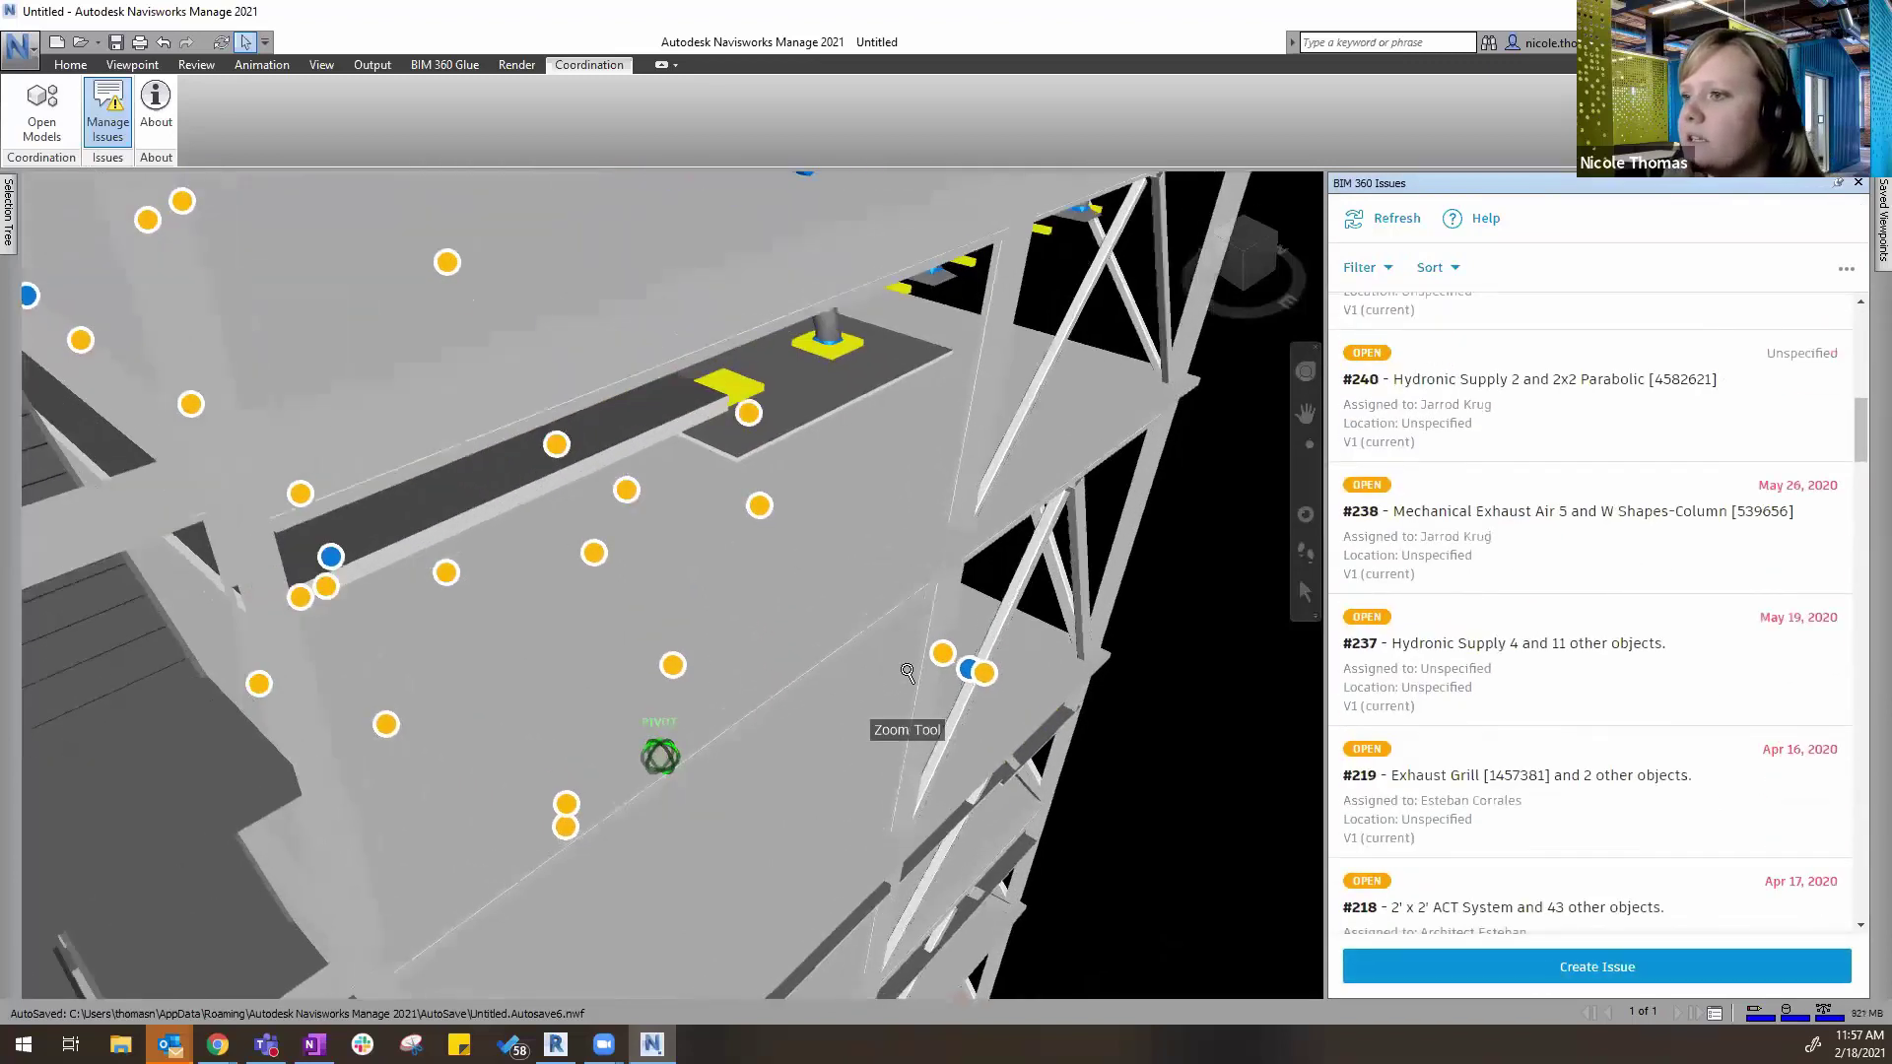
pyautogui.scroll(-1, 907, 672)
pyautogui.scroll(-2, 921, 666)
pyautogui.scroll(-2, 936, 662)
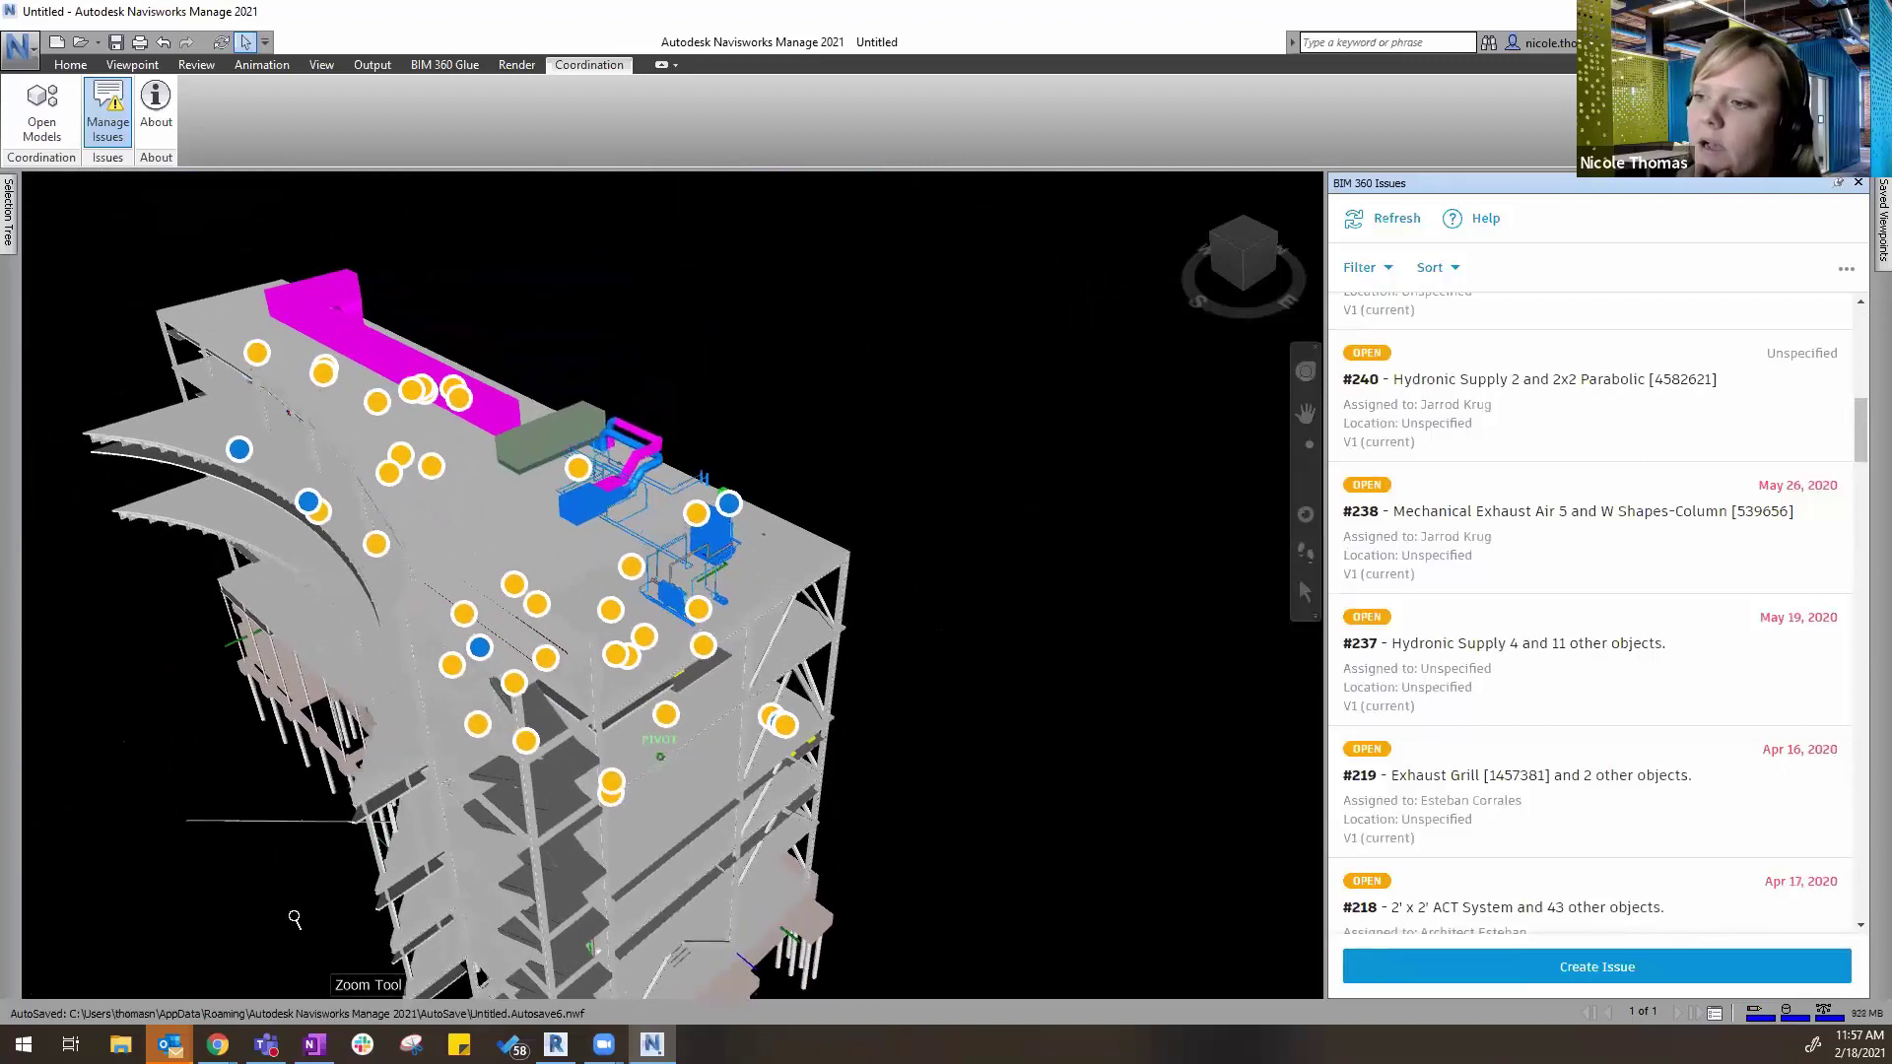
pyautogui.scroll(1, 294, 918)
pyautogui.scroll(2, 295, 919)
pyautogui.moveTo(374, 769); pyautogui.dragTo(540, 773, button='middle')
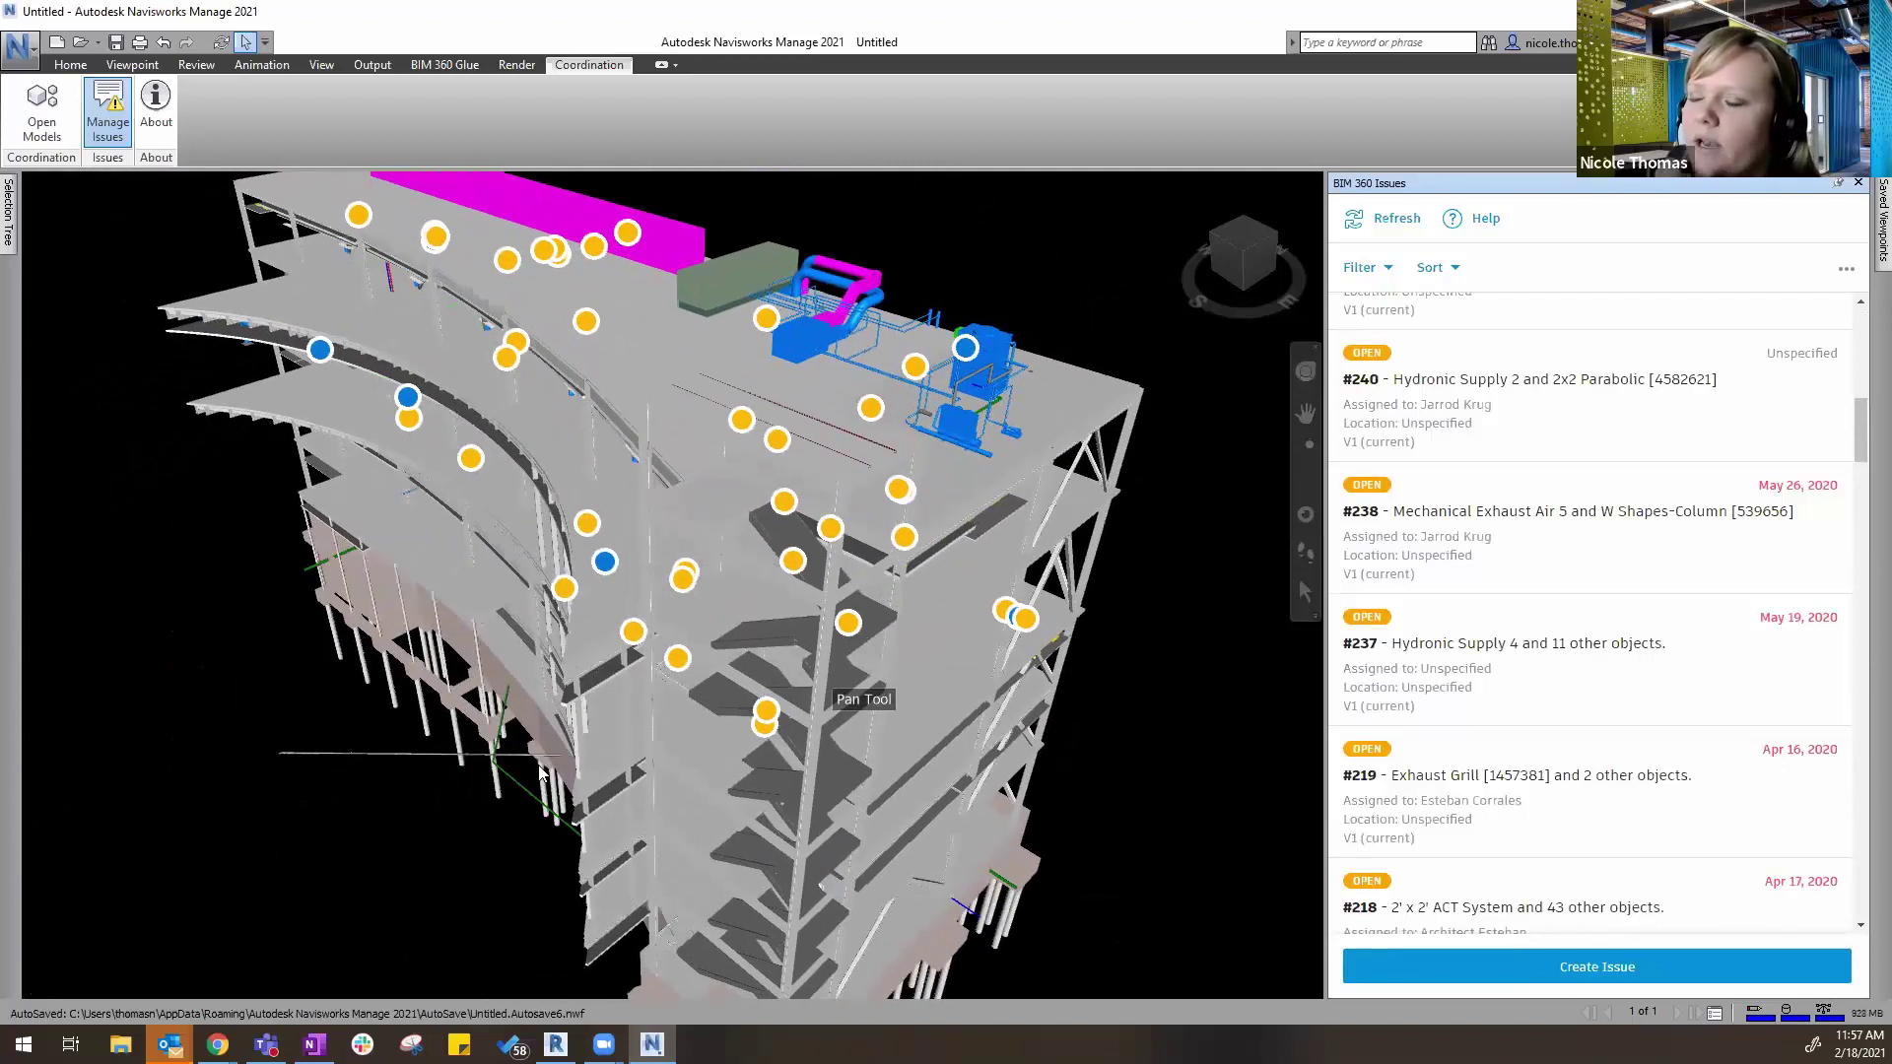
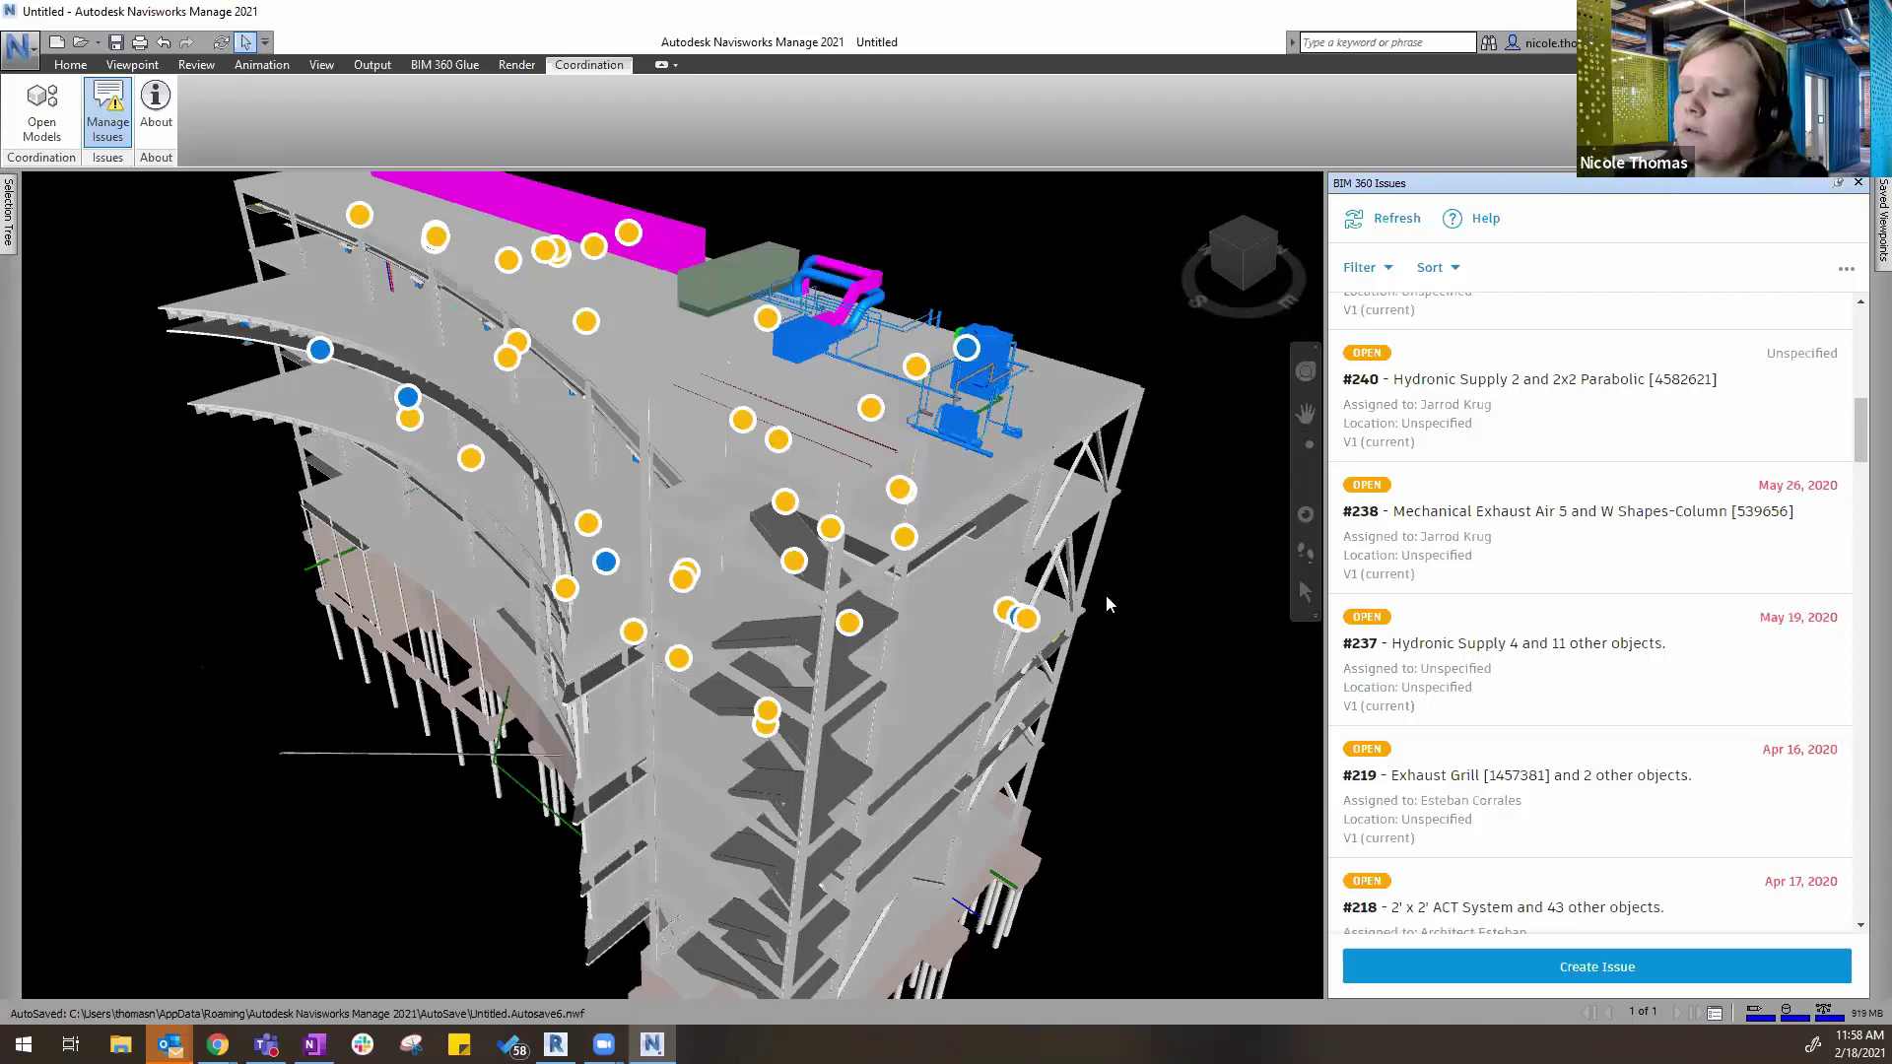
# Show the pinned issues instead of clashes in the BIM 360 web viewer, then return to Navisworks
pyautogui.scroll(-1, 1037, 618)
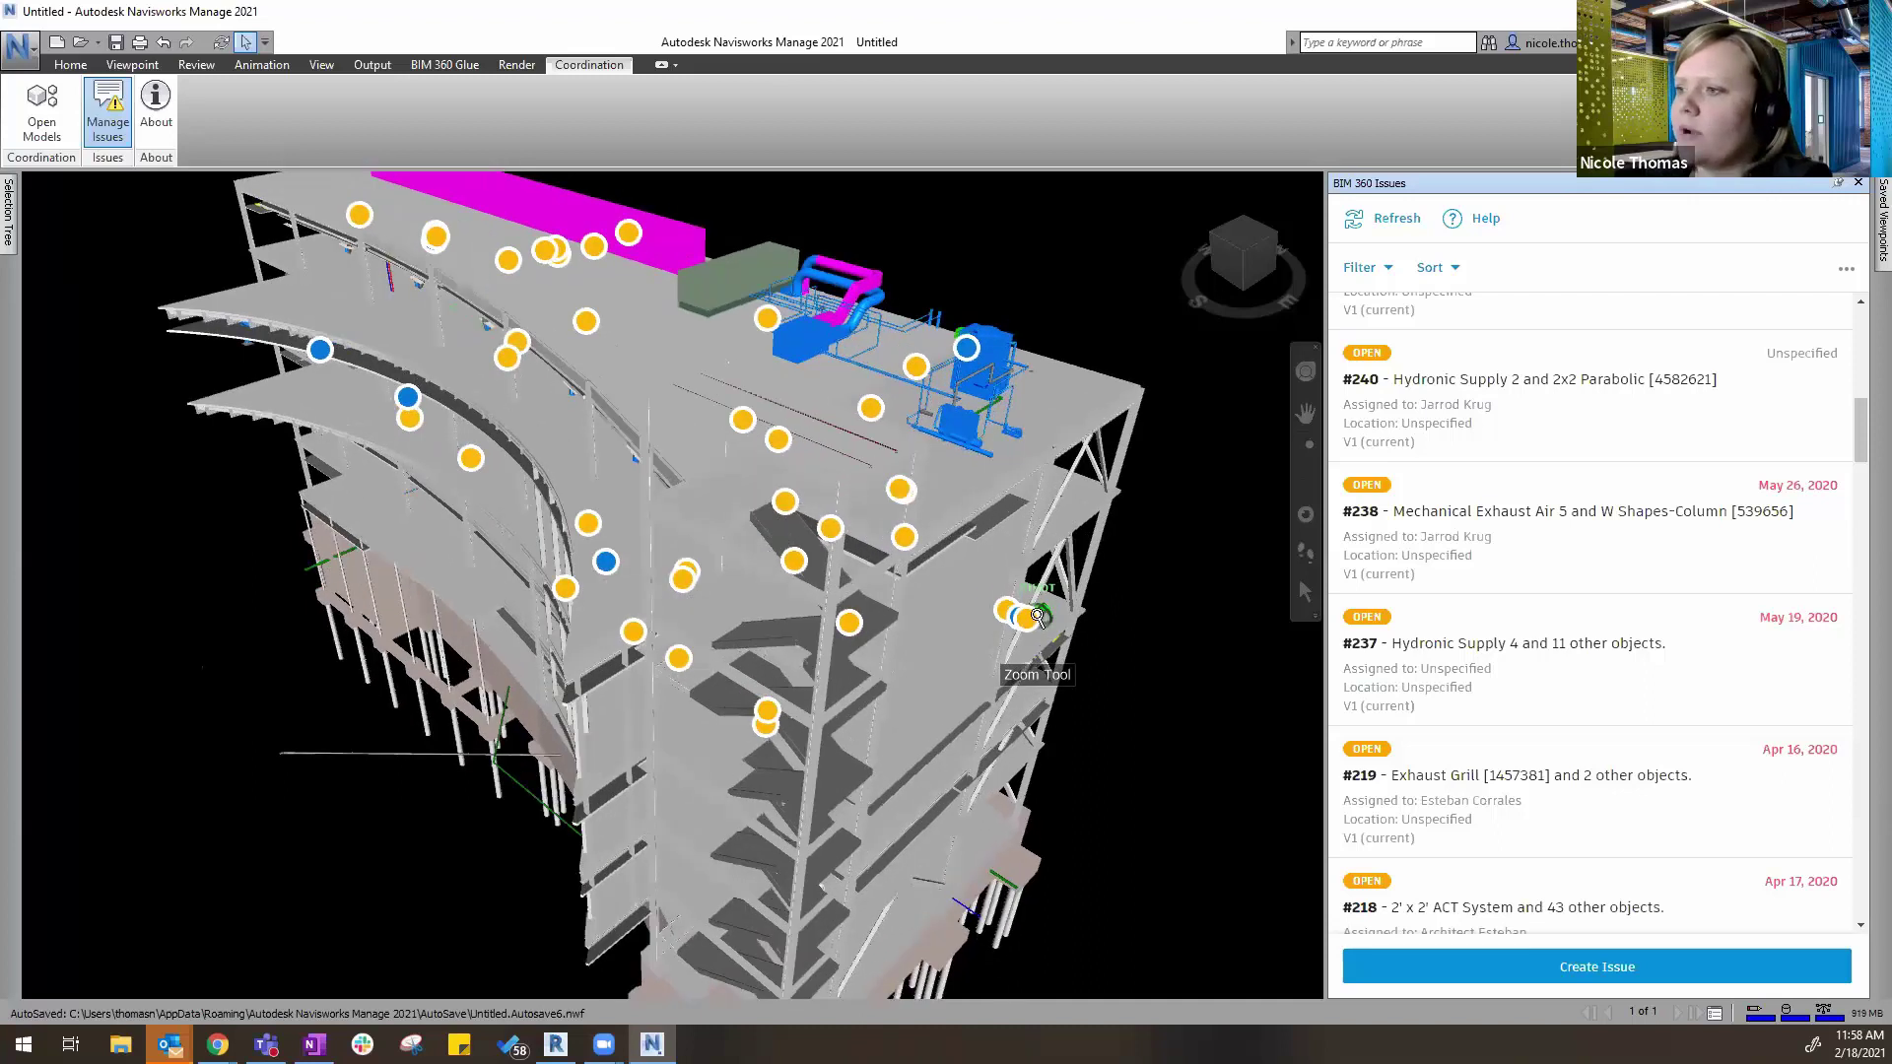
pyautogui.scroll(2, 1037, 618)
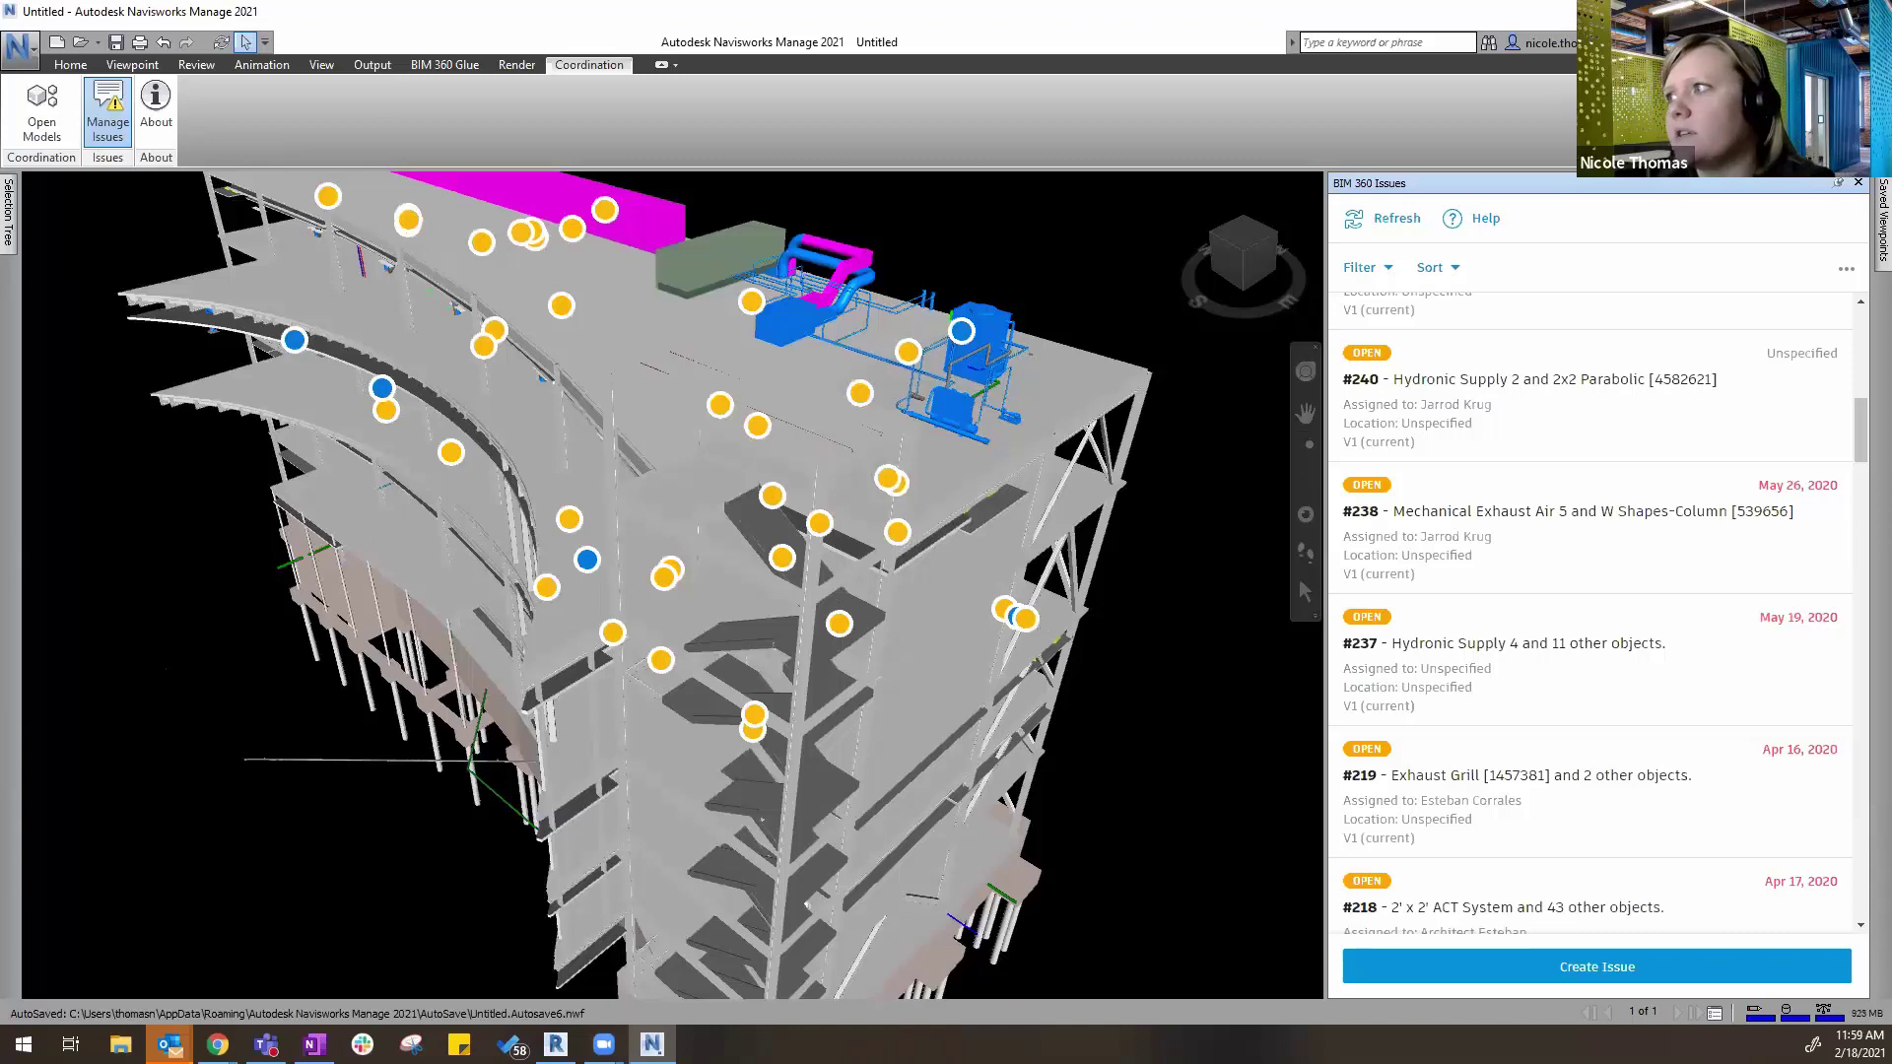
pyautogui.hotkey('alt', 'Tab')
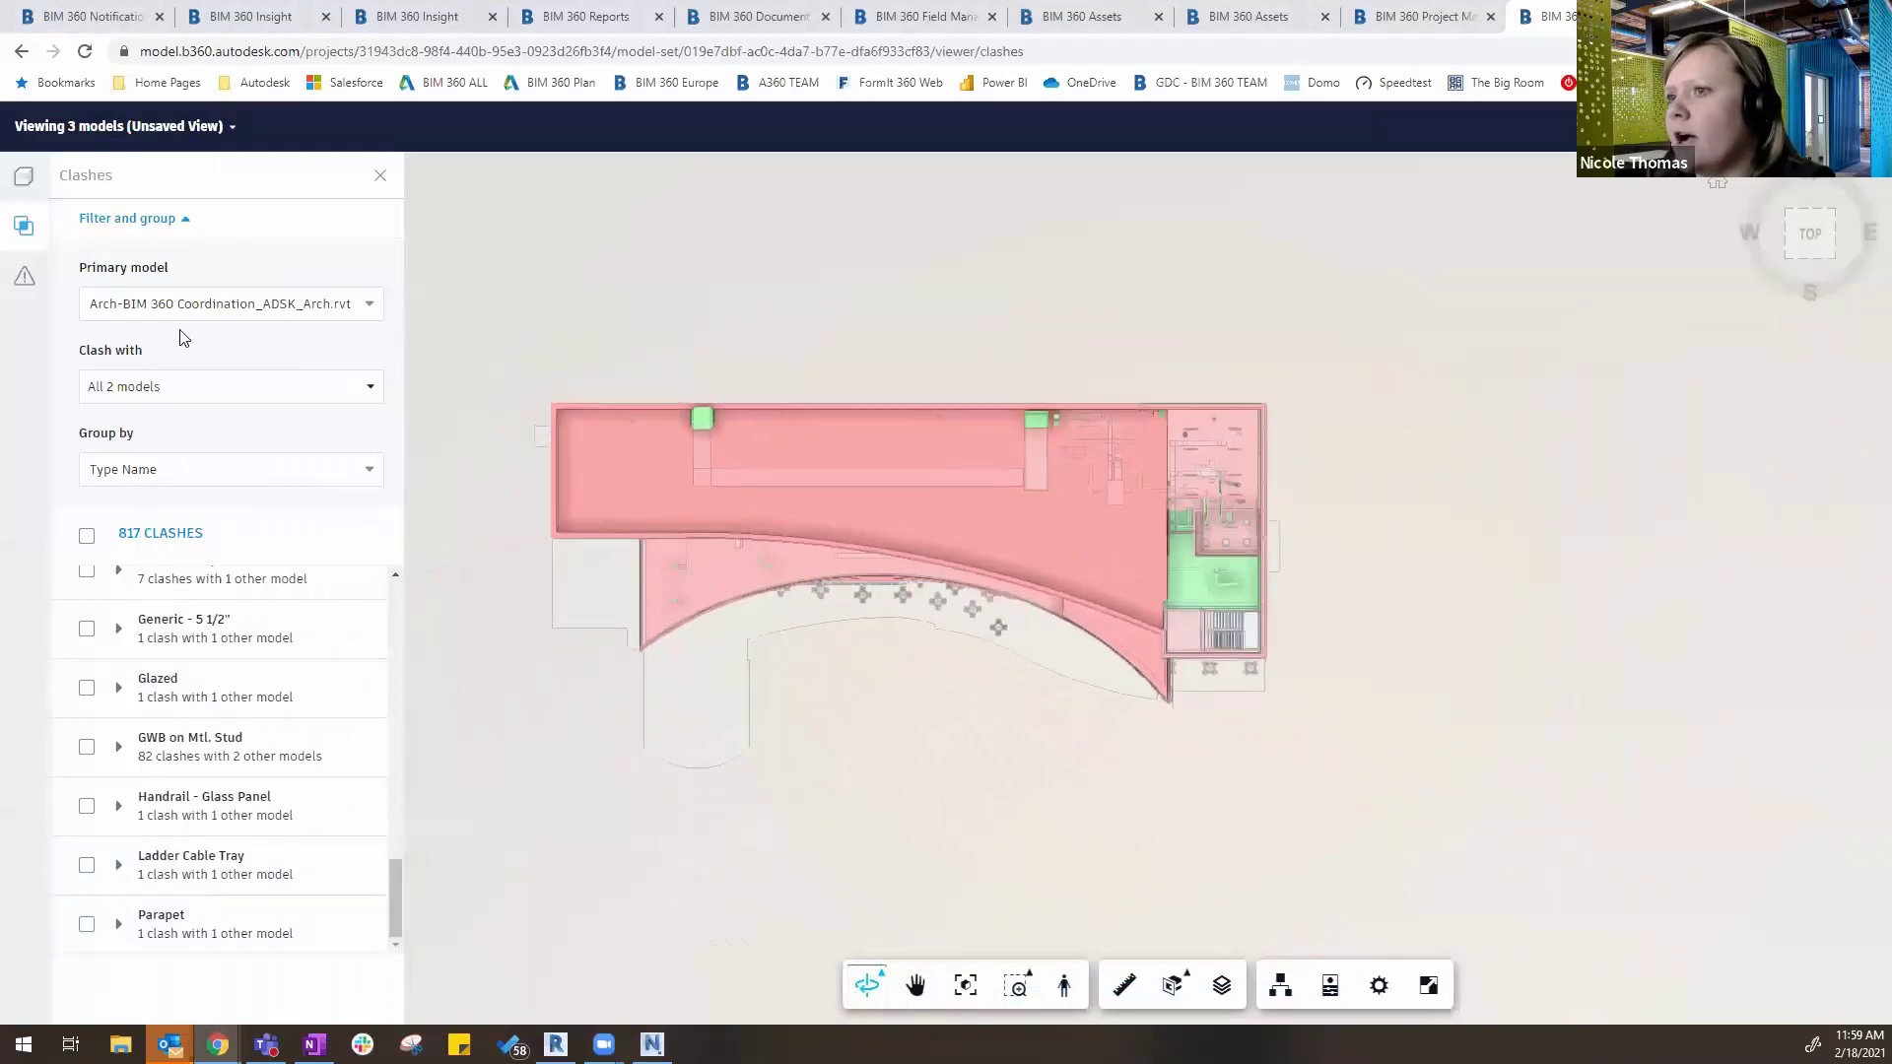
pyautogui.click(24, 276)
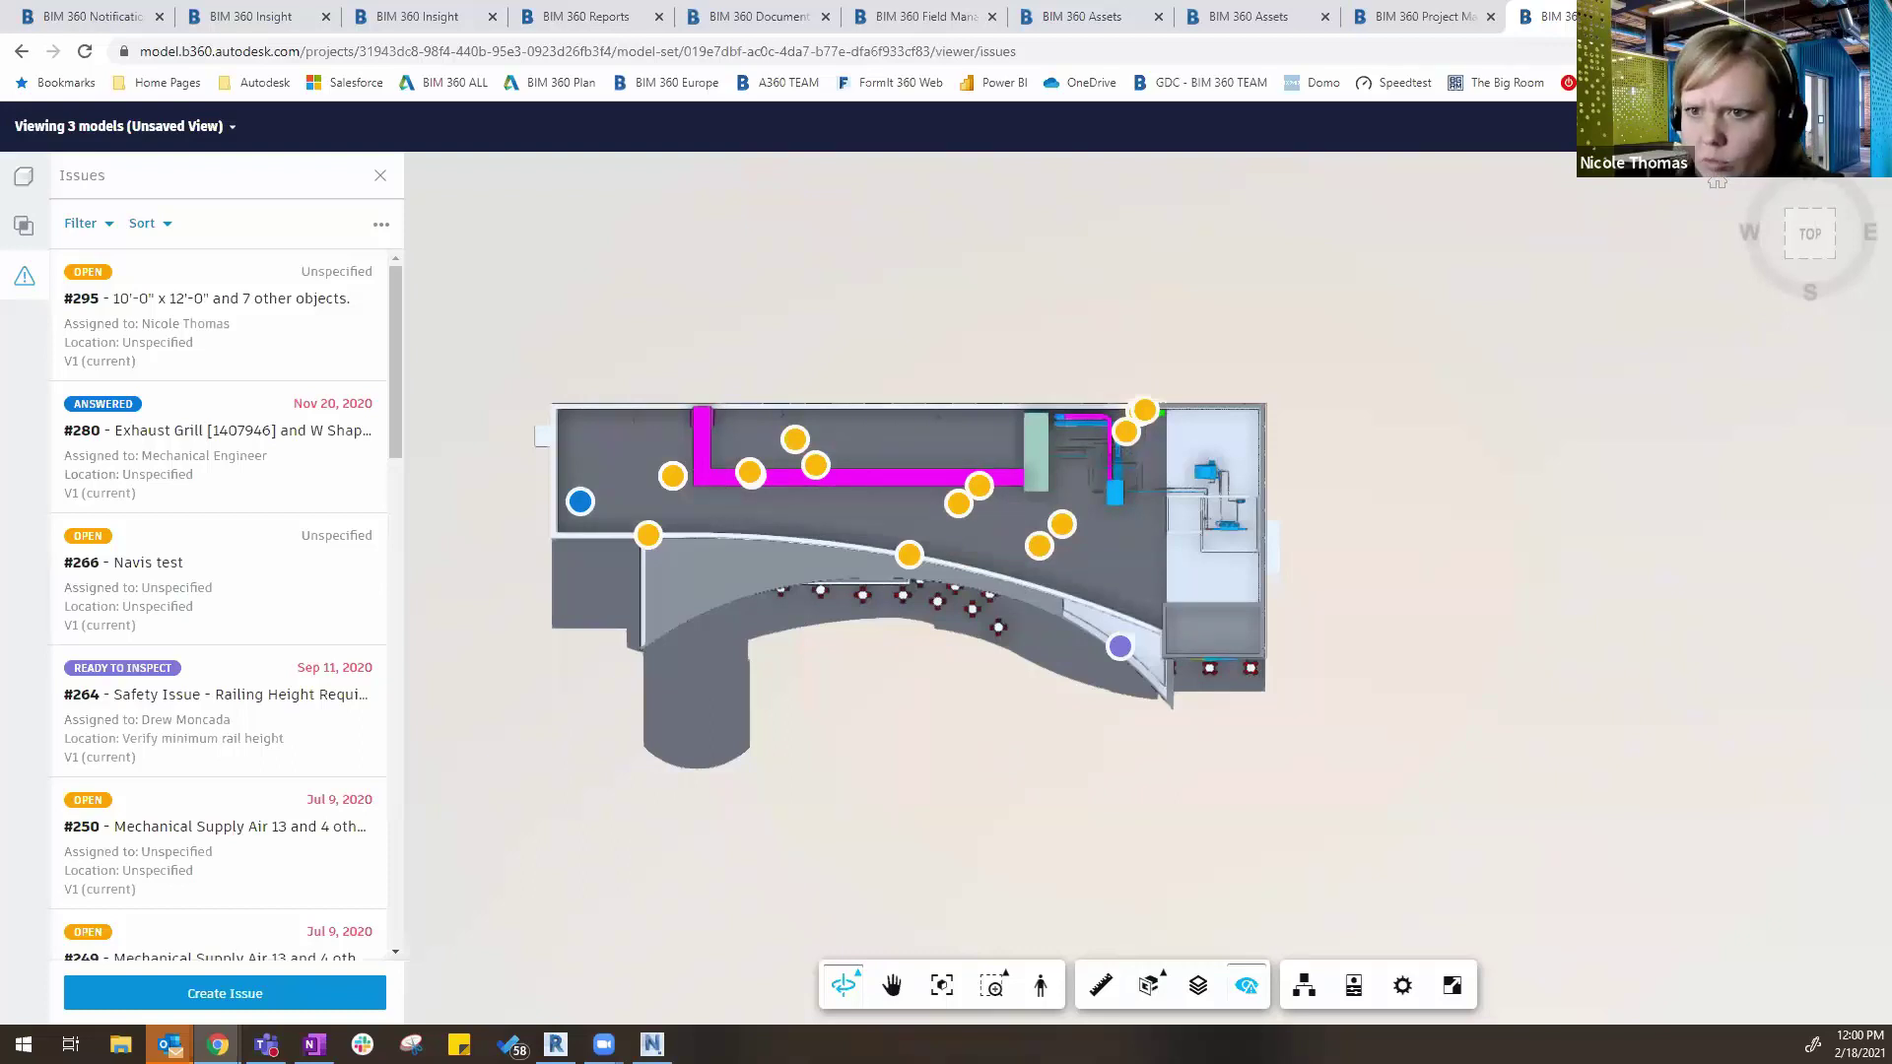
pyautogui.click(651, 1044)
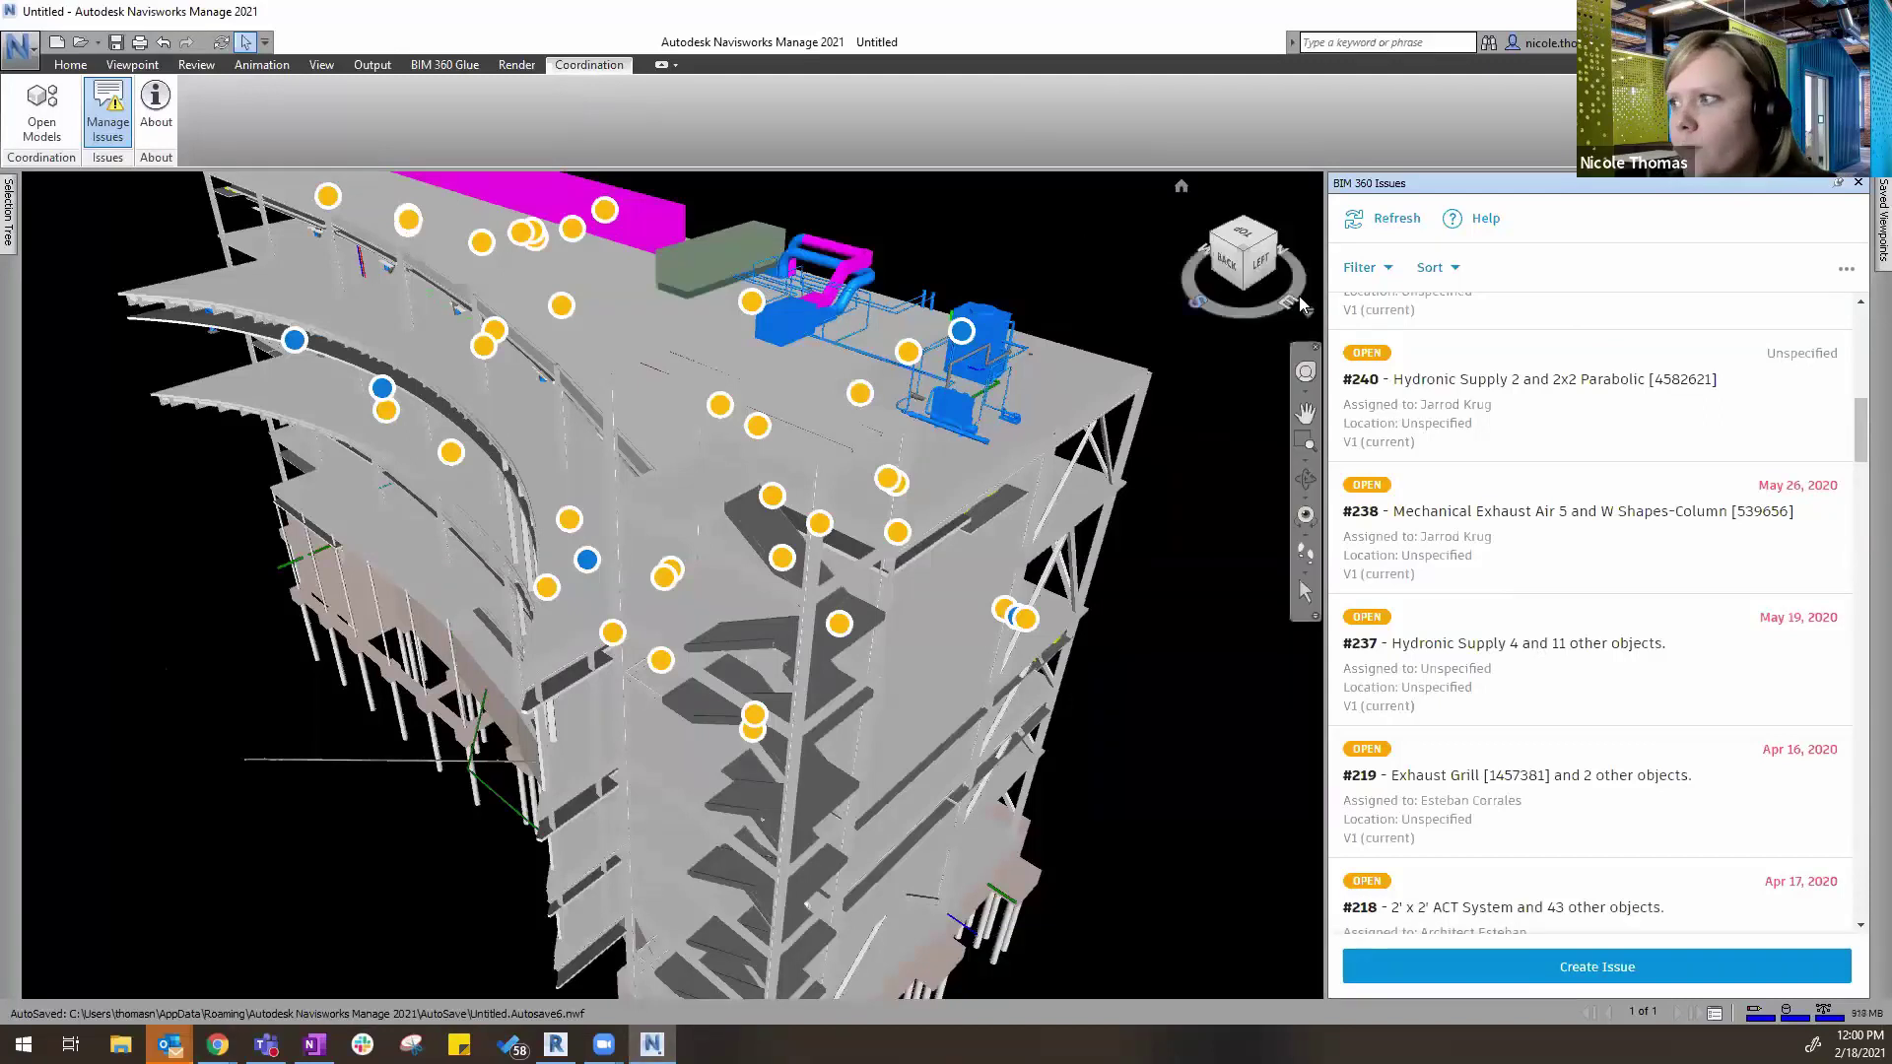
# Apply a Lessons Learned custom attribute filter to the BIM 360 Issues list, bringing #285 Navis issue to the top
pyautogui.click(1379, 277)
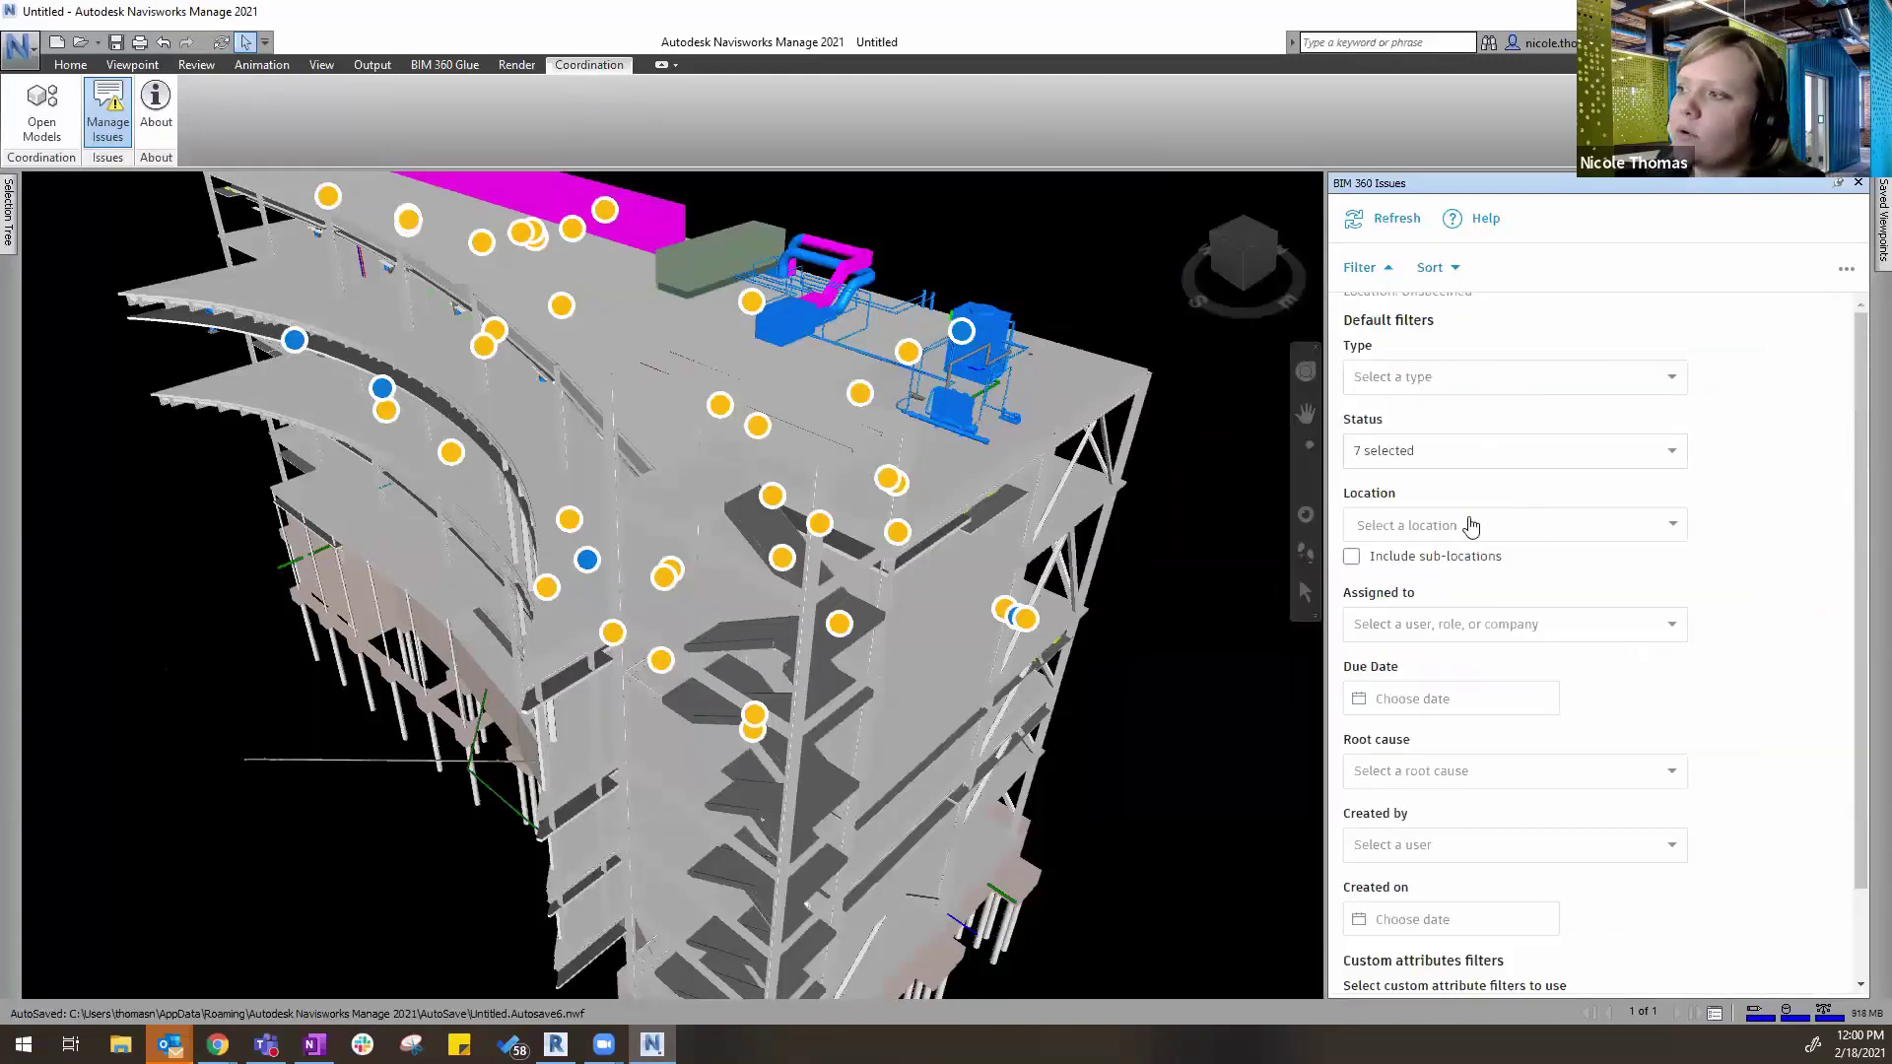
pyautogui.scroll(-2, 1484, 652)
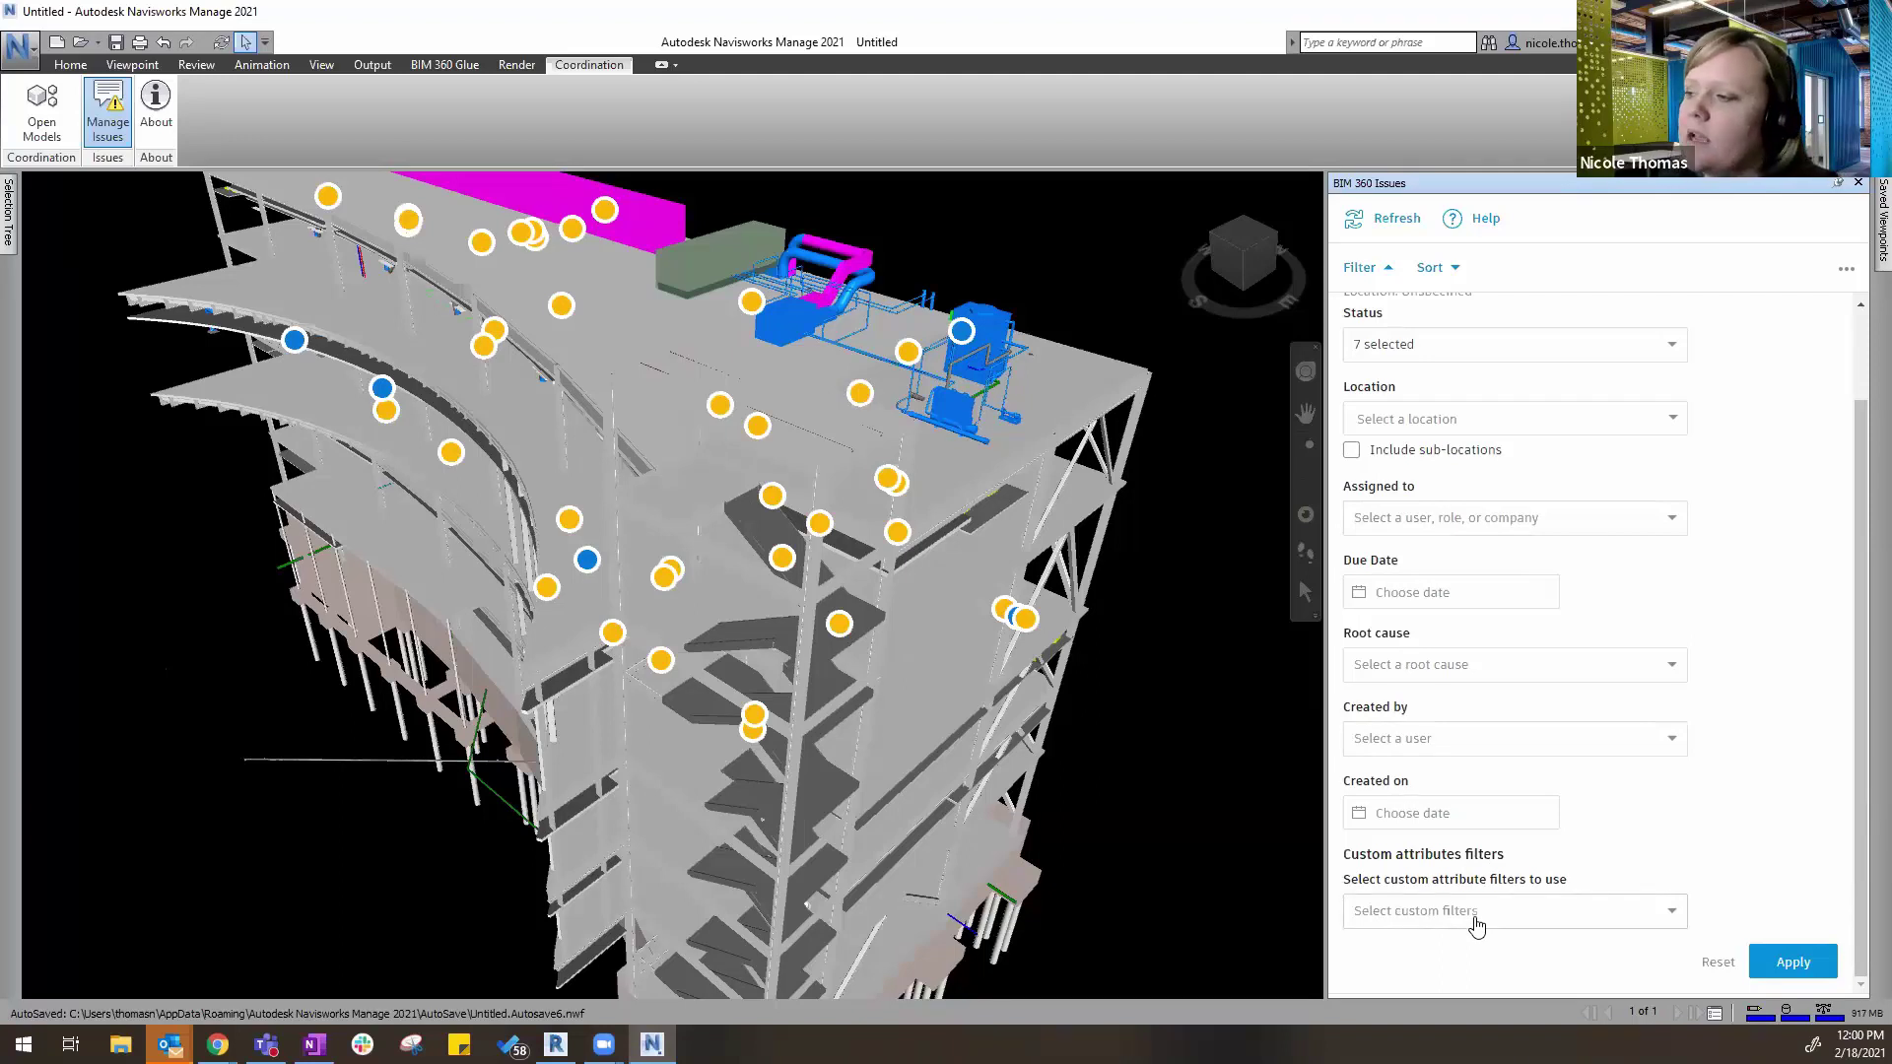
pyautogui.click(1506, 927)
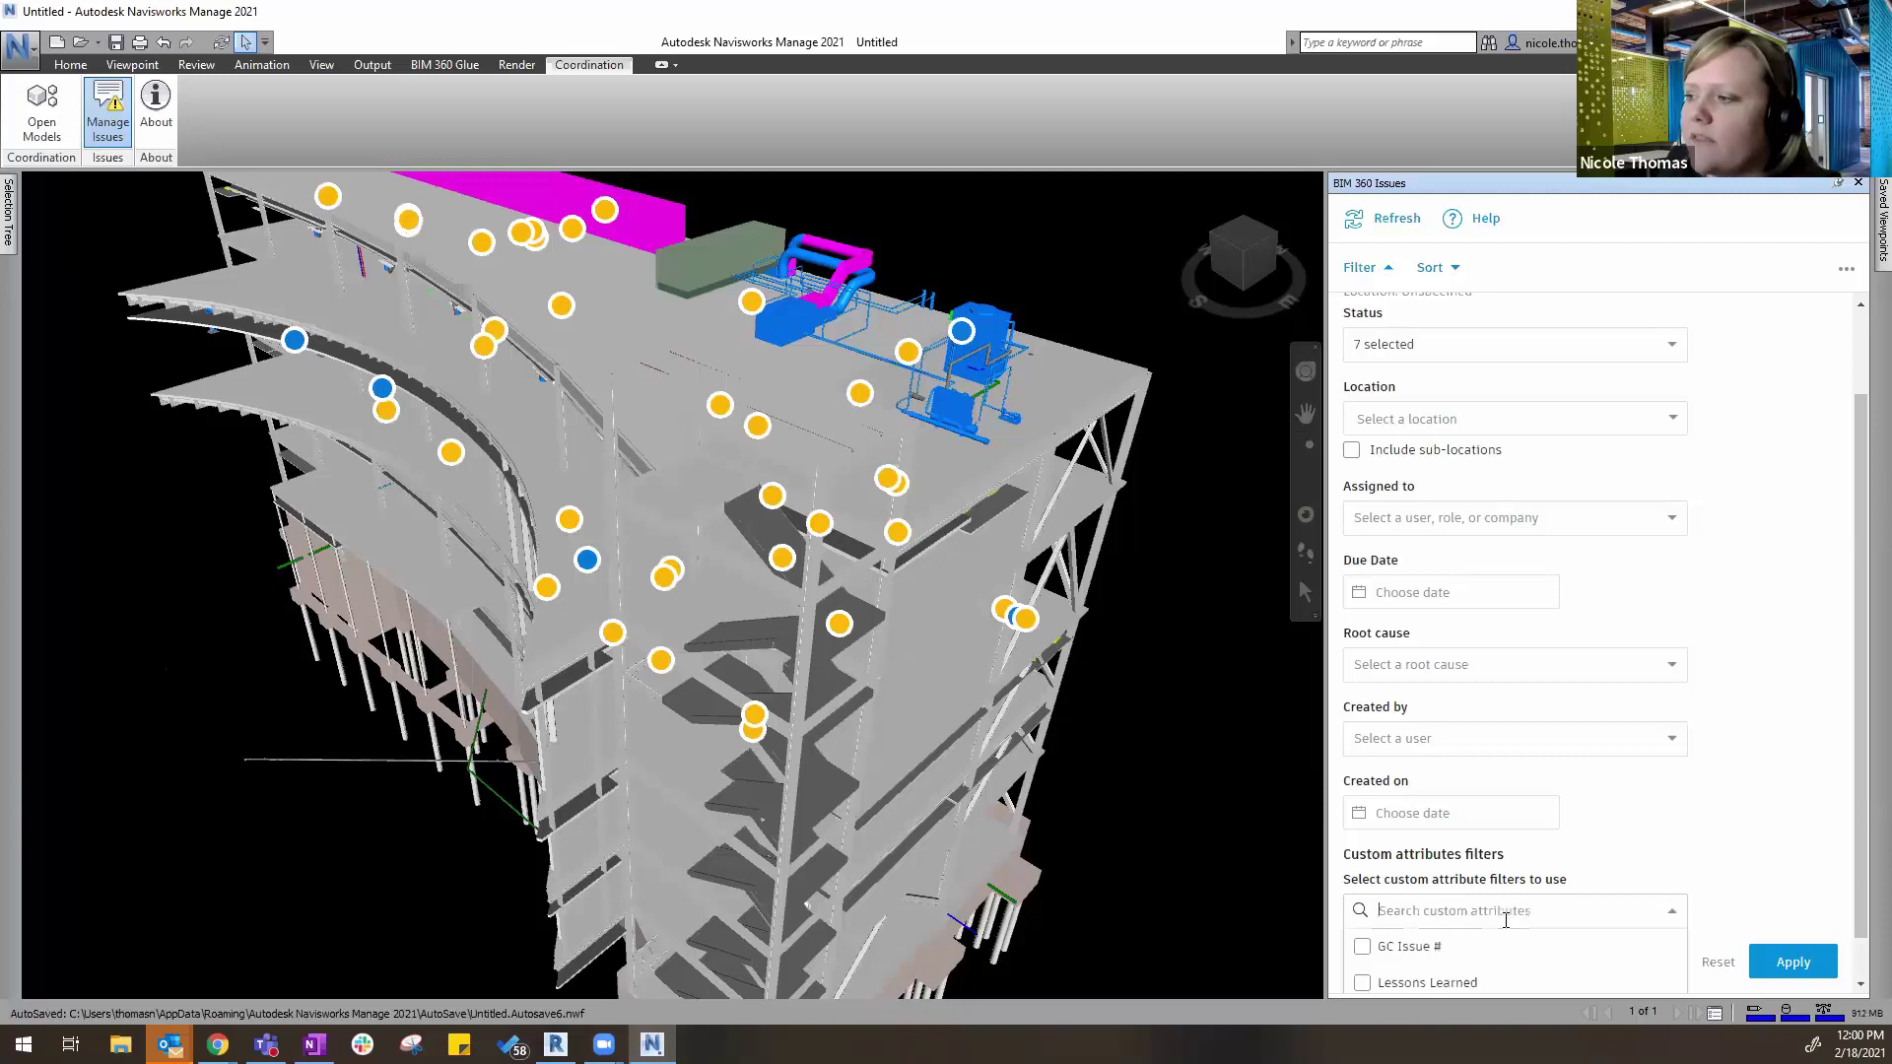
pyautogui.scroll(-1, 1732, 798)
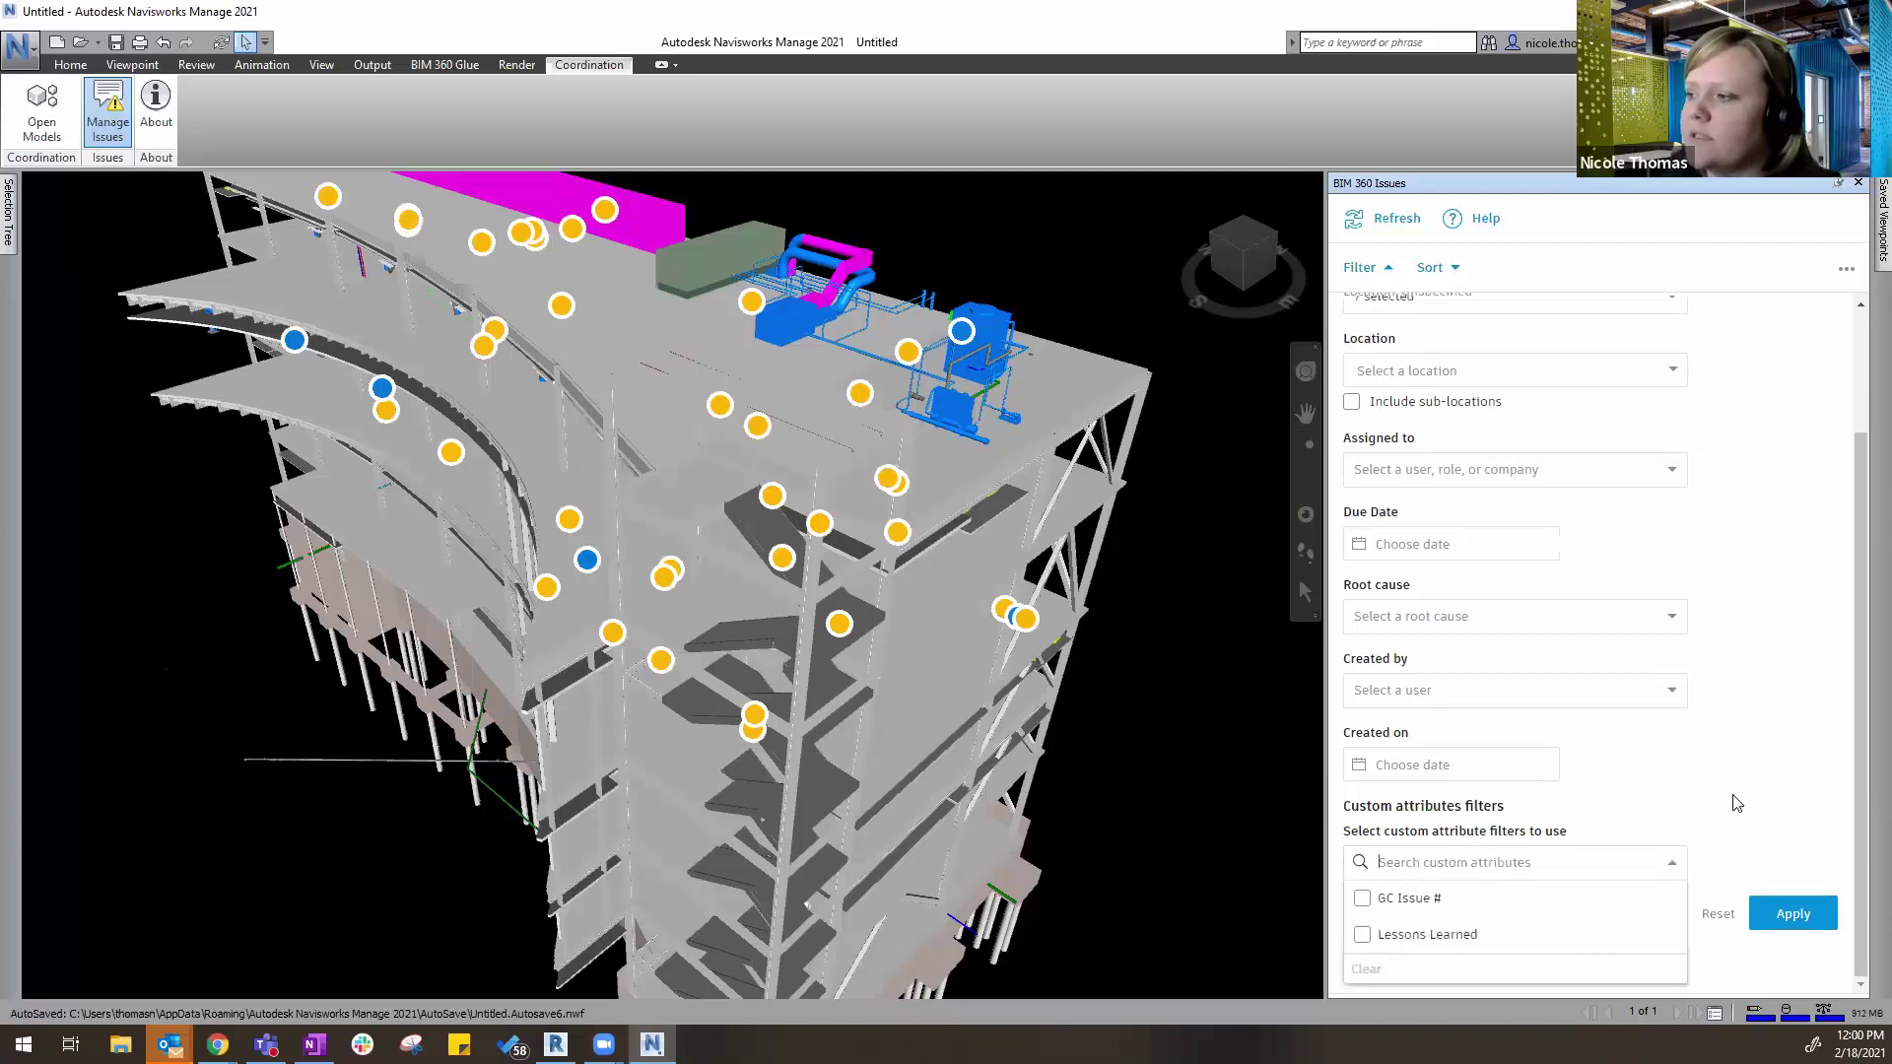
pyautogui.click(1360, 942)
pyautogui.click(1786, 983)
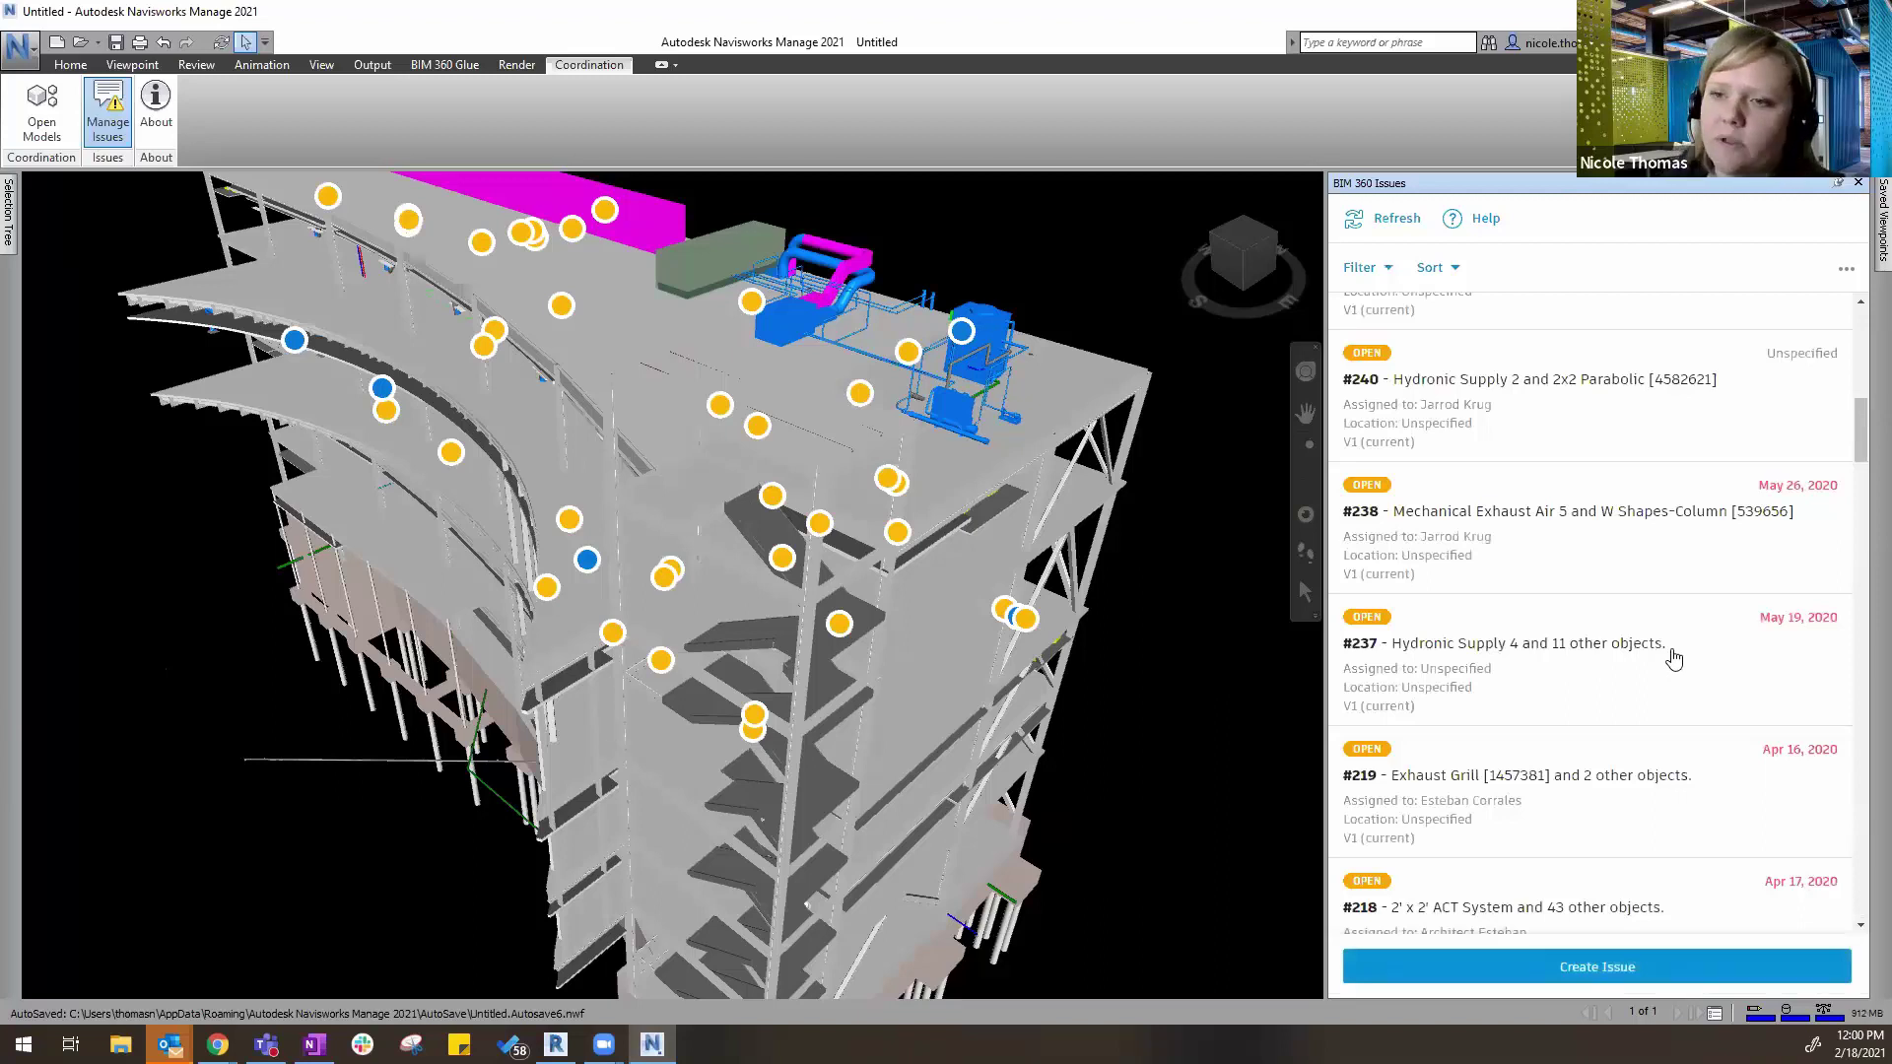
pyautogui.scroll(5, 1673, 659)
pyautogui.scroll(4, 1672, 658)
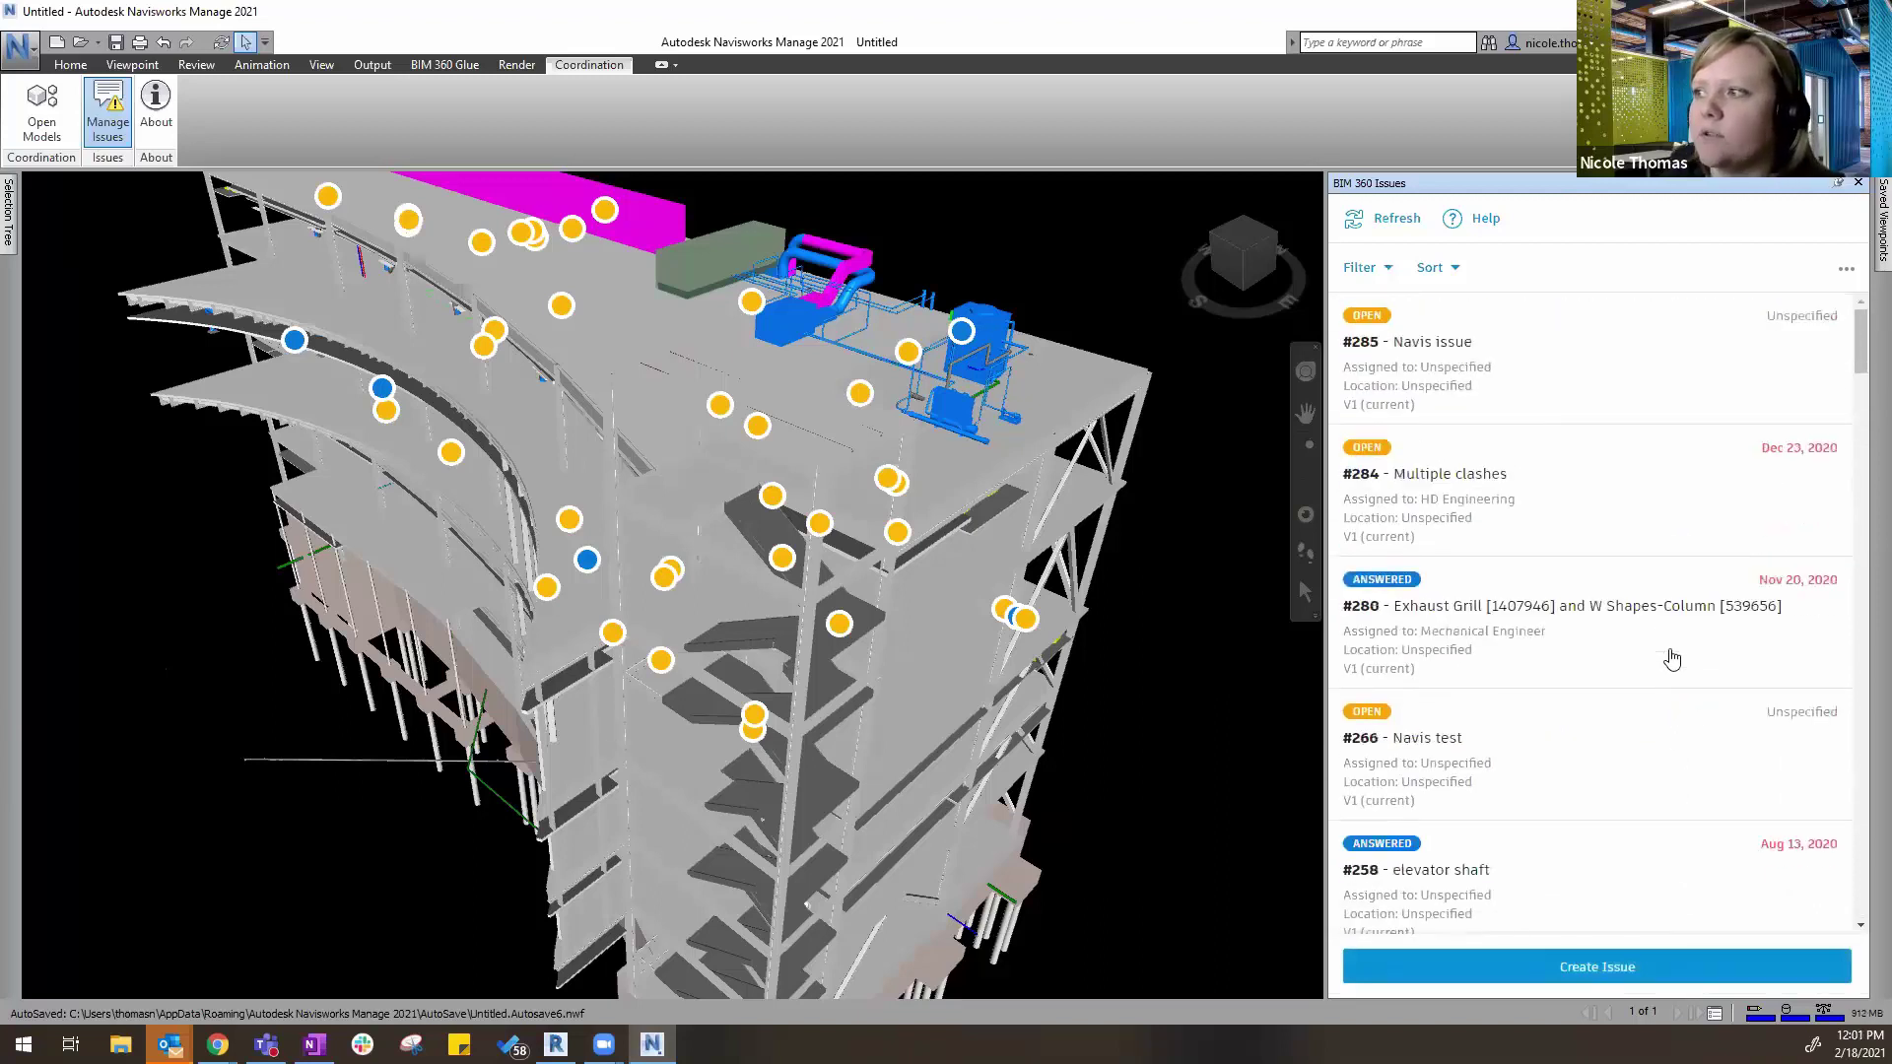